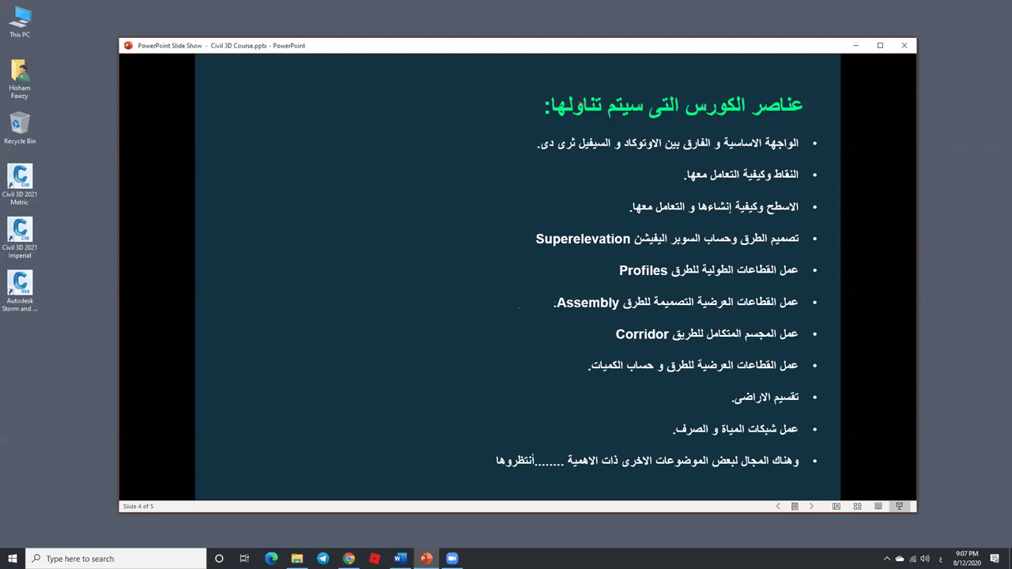
# Step: Advance the slide show to its last slide and minimize the presentation window to show the desktop
pyautogui.press('Right')
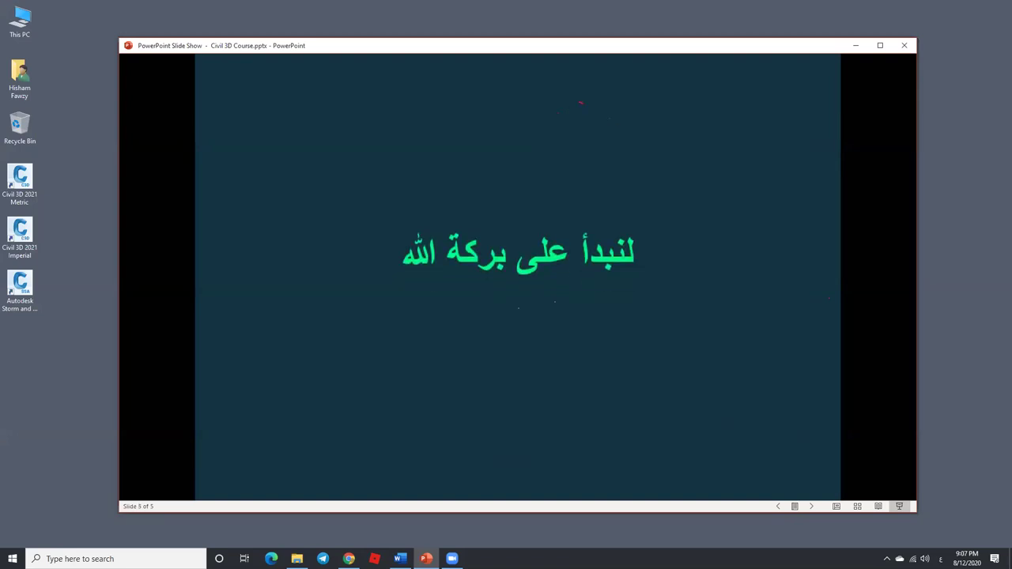
pyautogui.click(854, 47)
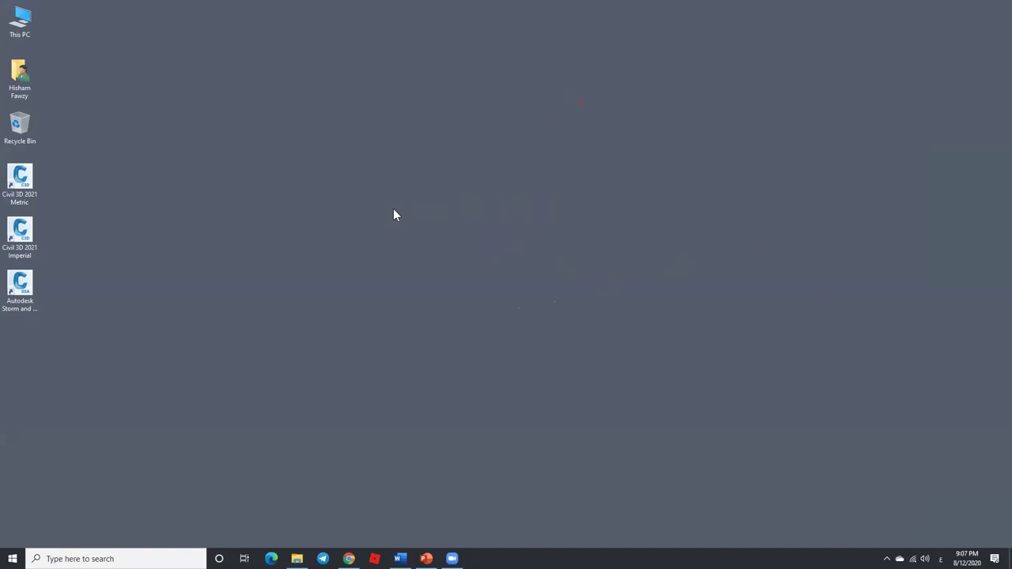
# Step: Examine the desktop shortcuts for Civil 3D 2021 Metric, Civil 3D 2021 Imperial and Autodesk Storm and Sanitary Analysis 2021
pyautogui.click(36, 197)
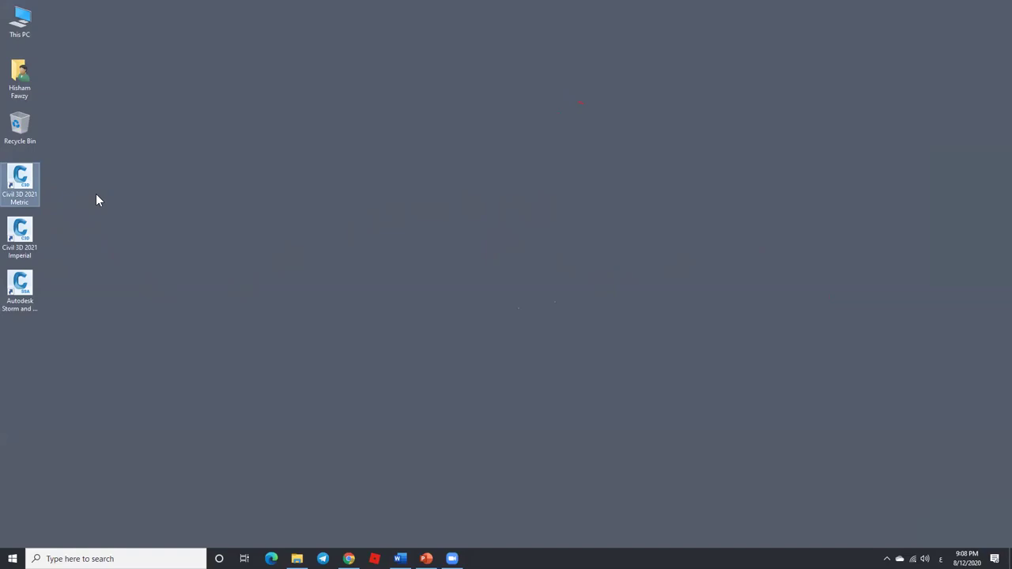
pyautogui.click(35, 251)
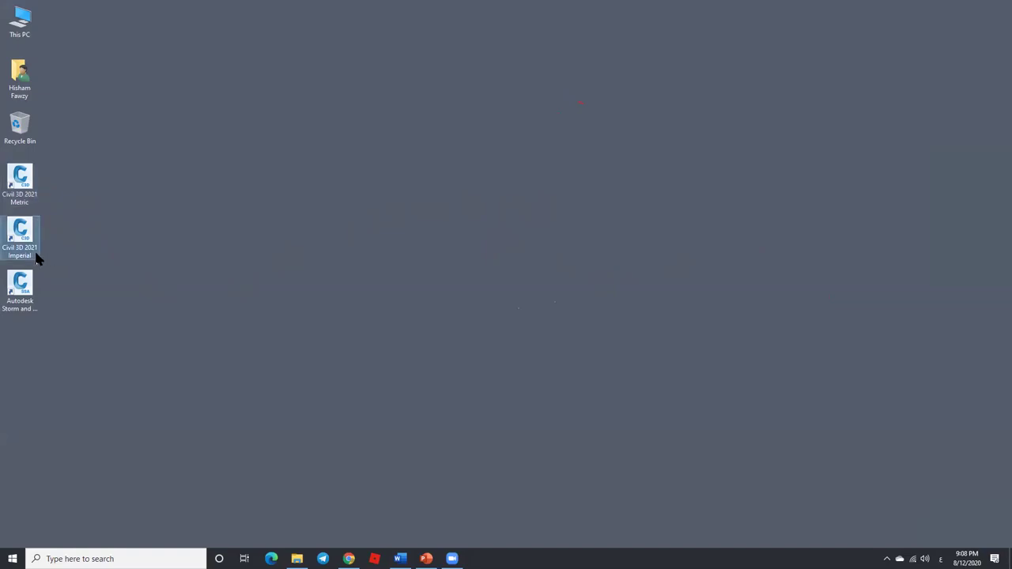
pyautogui.click(36, 307)
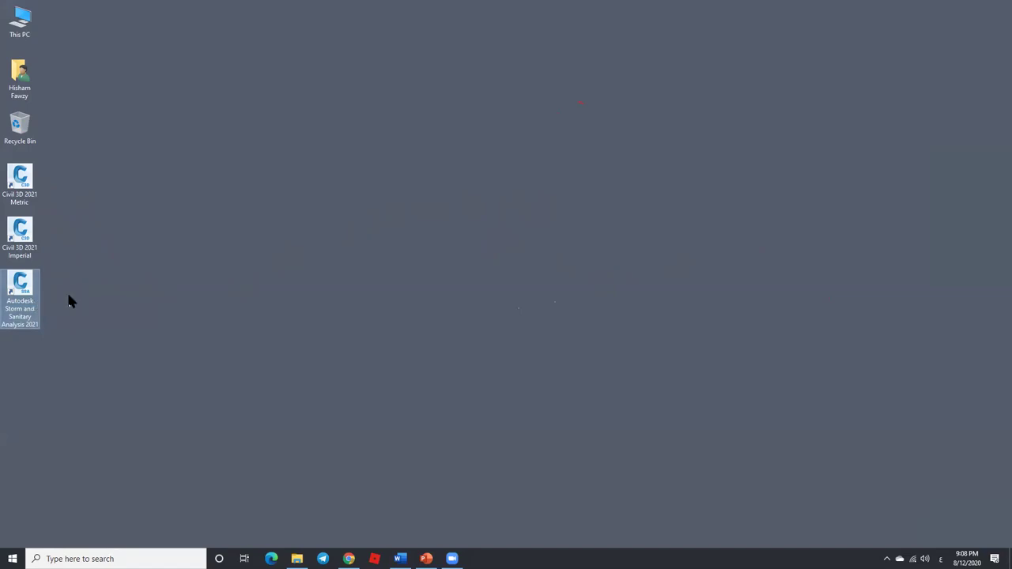
pyautogui.click(32, 207)
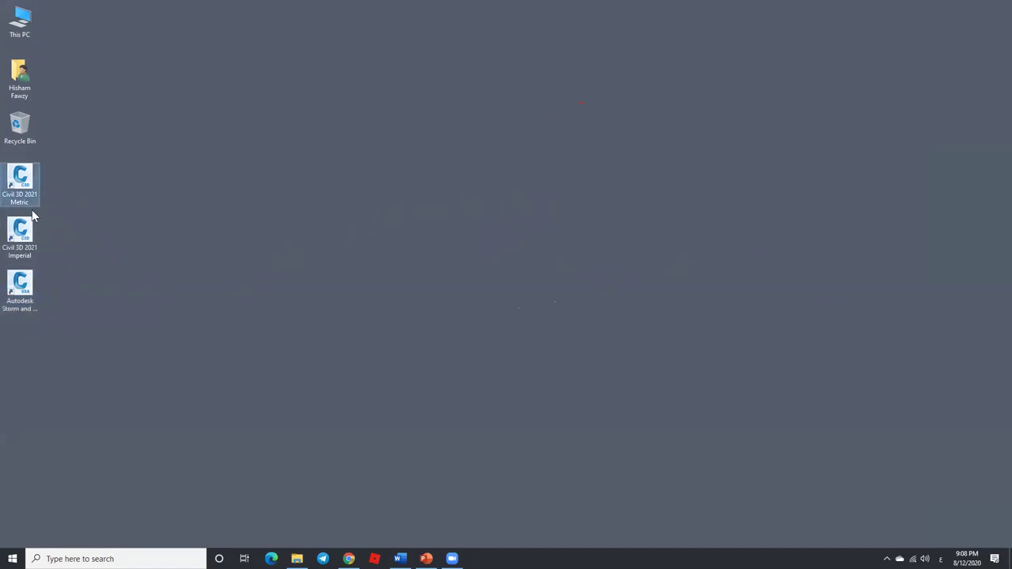
pyautogui.click(32, 229)
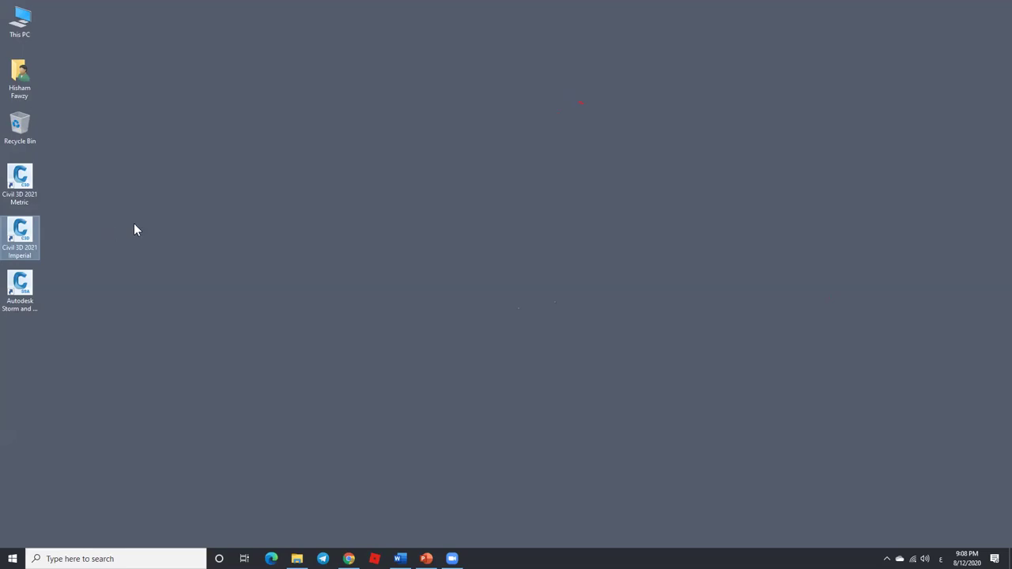
pyautogui.click(36, 186)
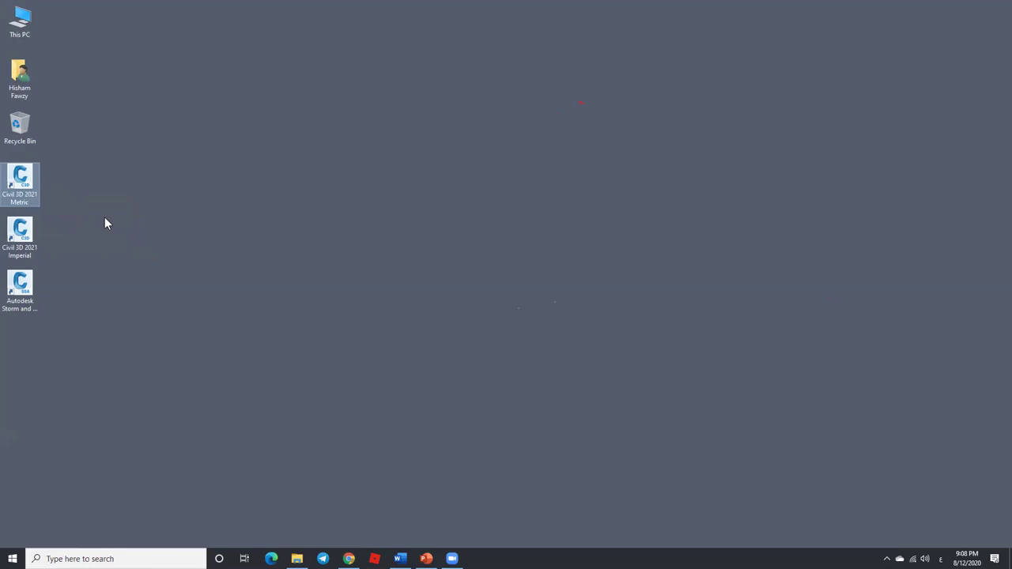
pyautogui.click(26, 256)
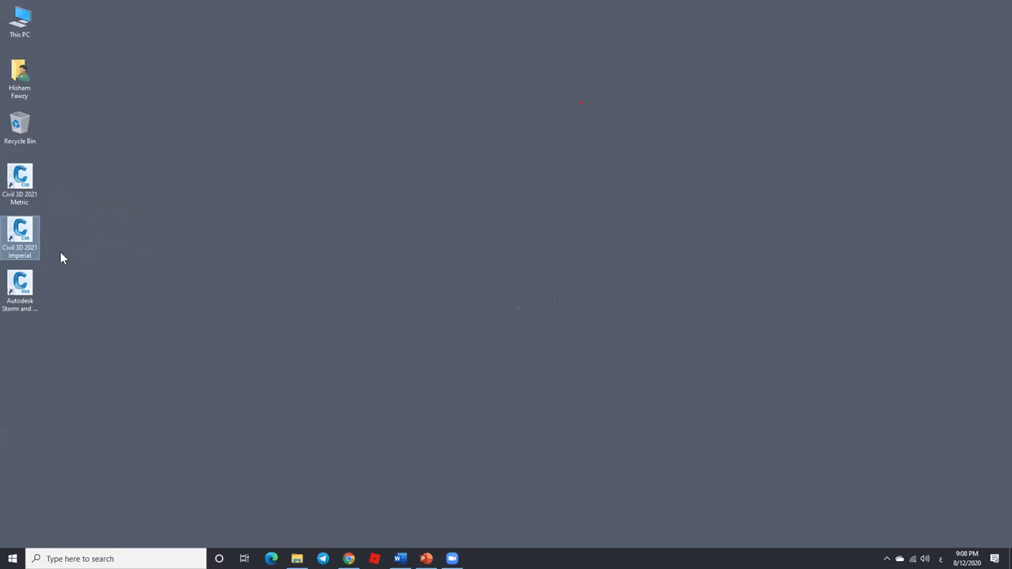
pyautogui.click(28, 210)
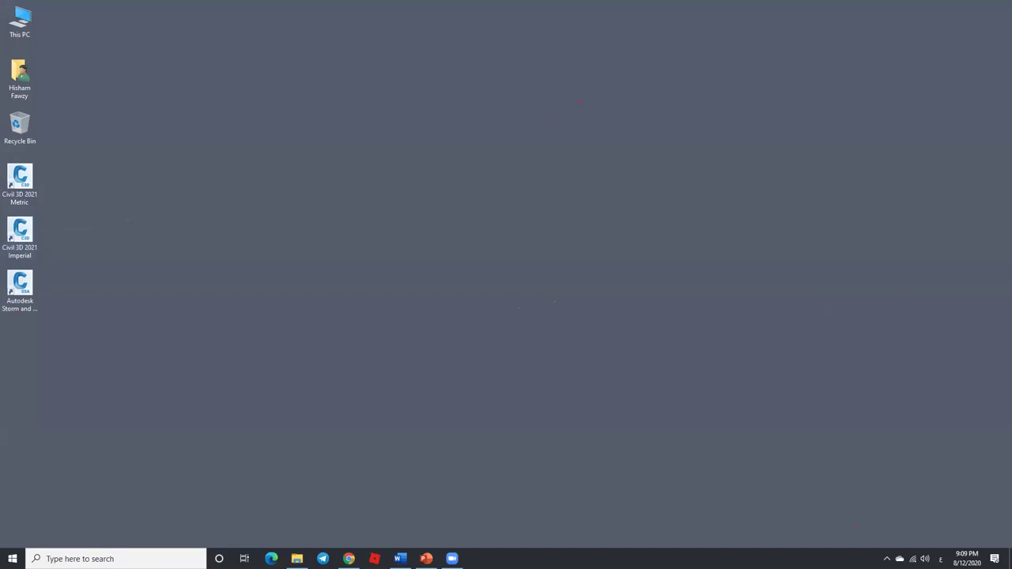
# Step: Examine the programs installed in the Autodesk Civil 3D 2021 - English folder, including the Metric and Imperial versions
pyautogui.press('super')
pyautogui.scroll(-5, 85, 414)
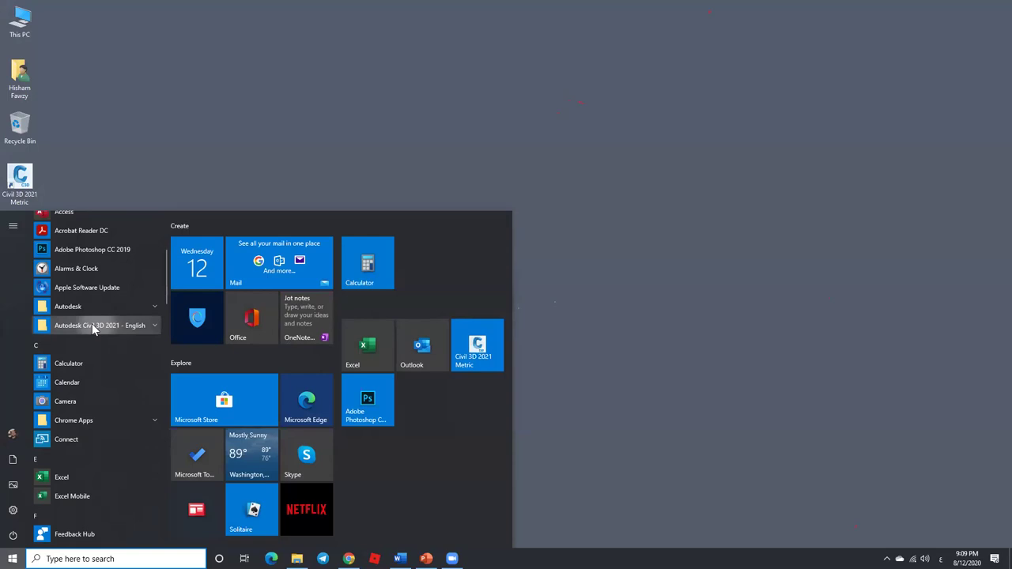
pyautogui.click(144, 324)
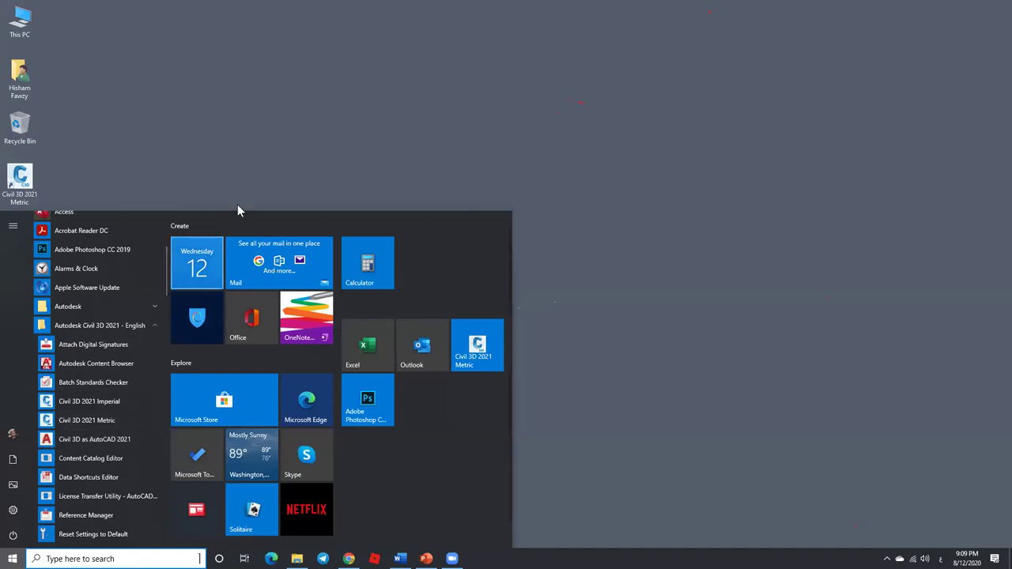
pyautogui.click(284, 164)
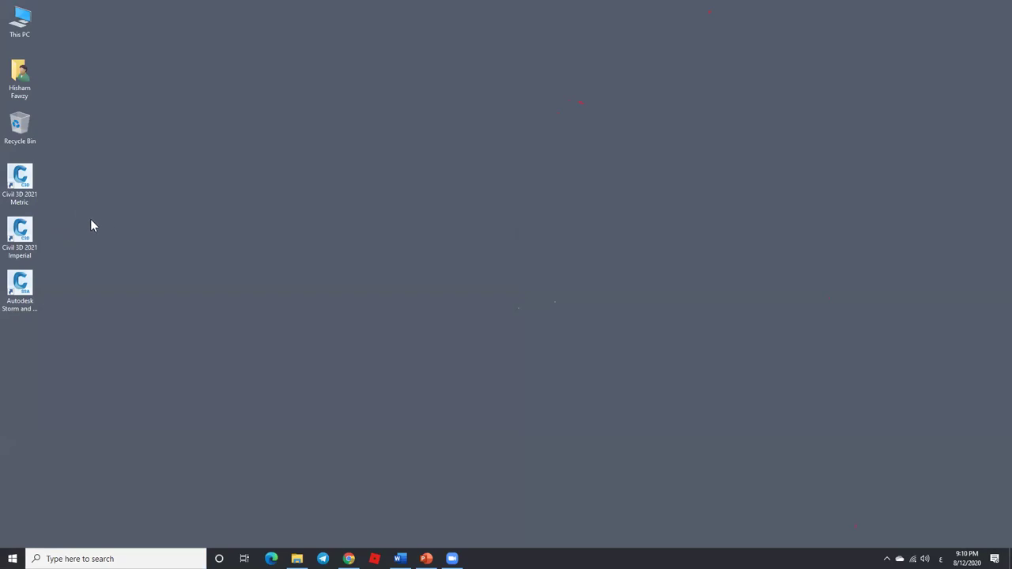
# Step: Launch Civil 3D 2021 Metric from its desktop shortcut
pyautogui.doubleClick(32, 200)
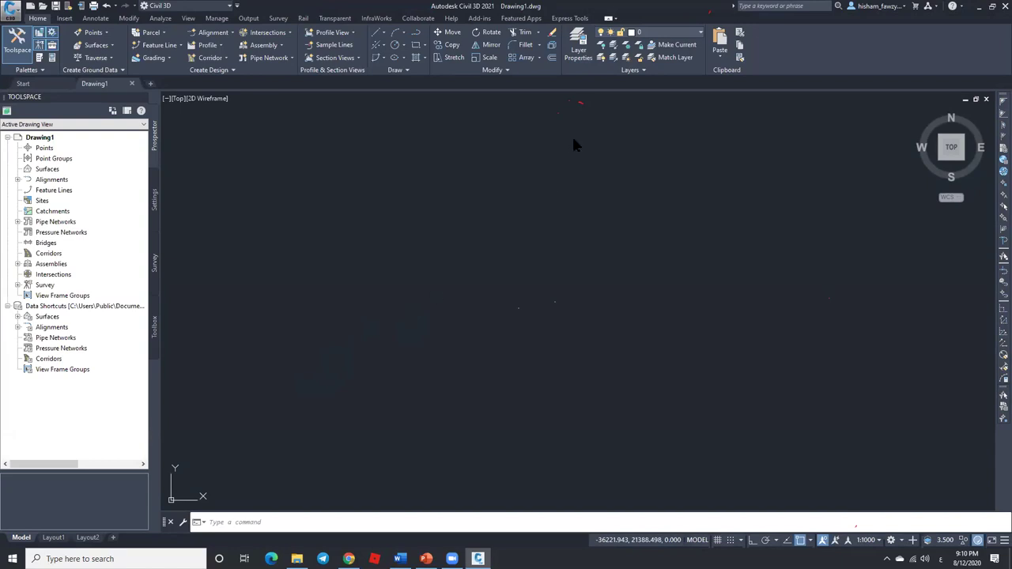
pyautogui.click(569, 163)
pyautogui.click(456, 361)
# Step: Look over the ground data and design creation commands, and display the insert and import tools
pyautogui.click(10, 20)
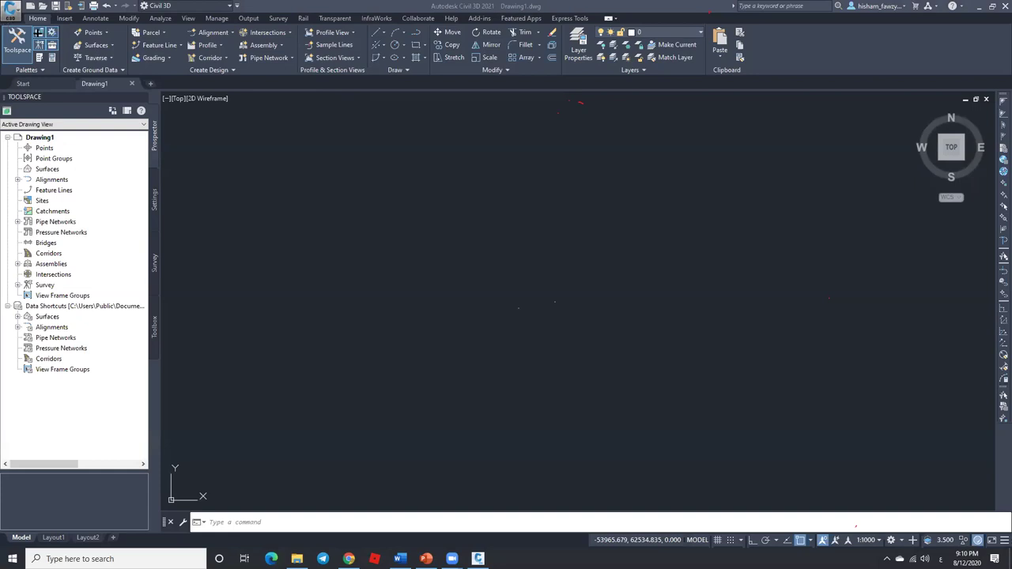
pyautogui.moveTo(212, 62); pyautogui.dragTo(367, 74)
pyautogui.click(67, 19)
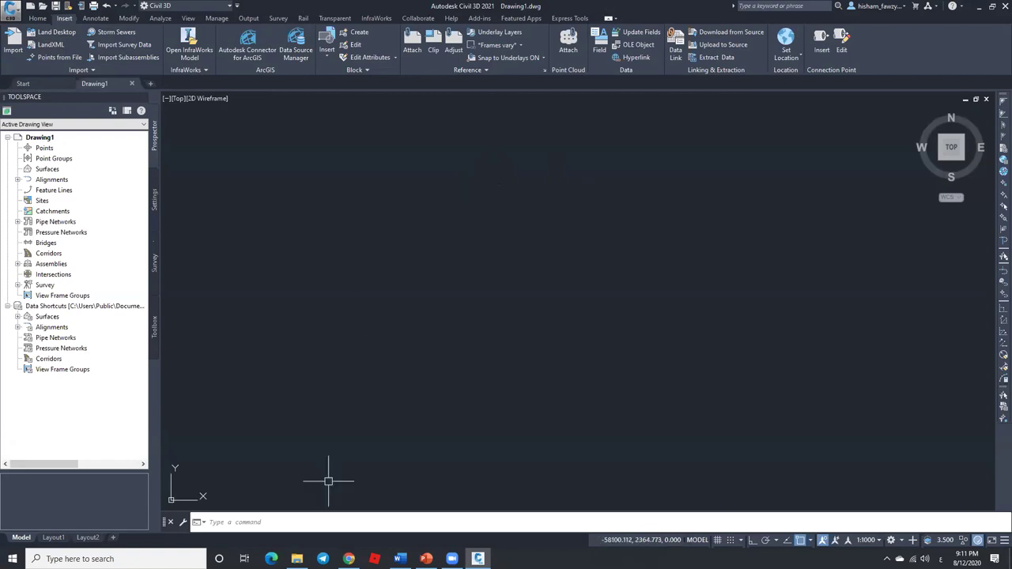
# Step: Detach the command line from its docked position and enlarge it to show three lines of command history
pyautogui.click(339, 516)
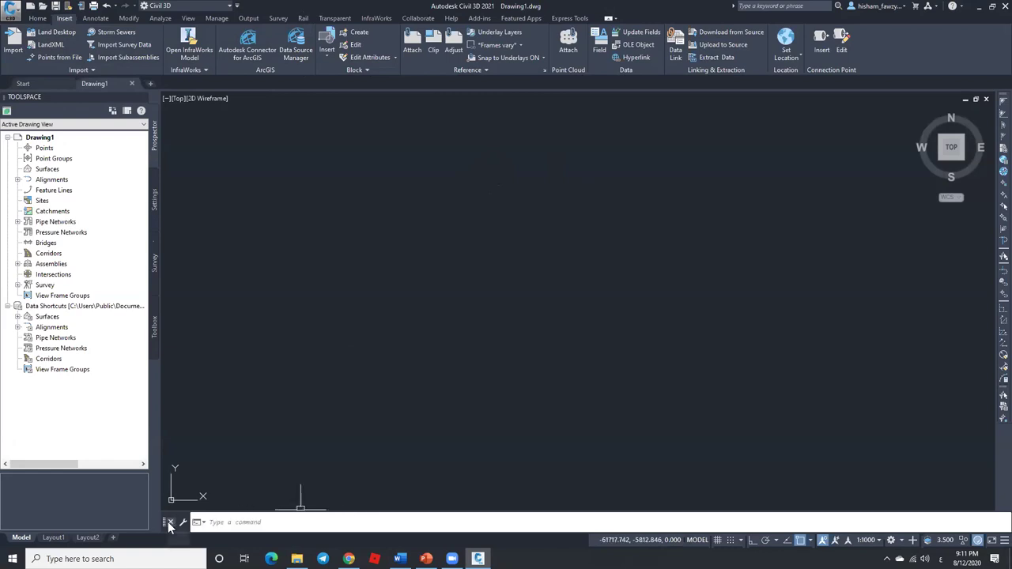
pyautogui.moveTo(168, 523)
pyautogui.mouseDown()
pyautogui.moveTo(167, 534)
pyautogui.moveTo(174, 521)
pyautogui.mouseUp()
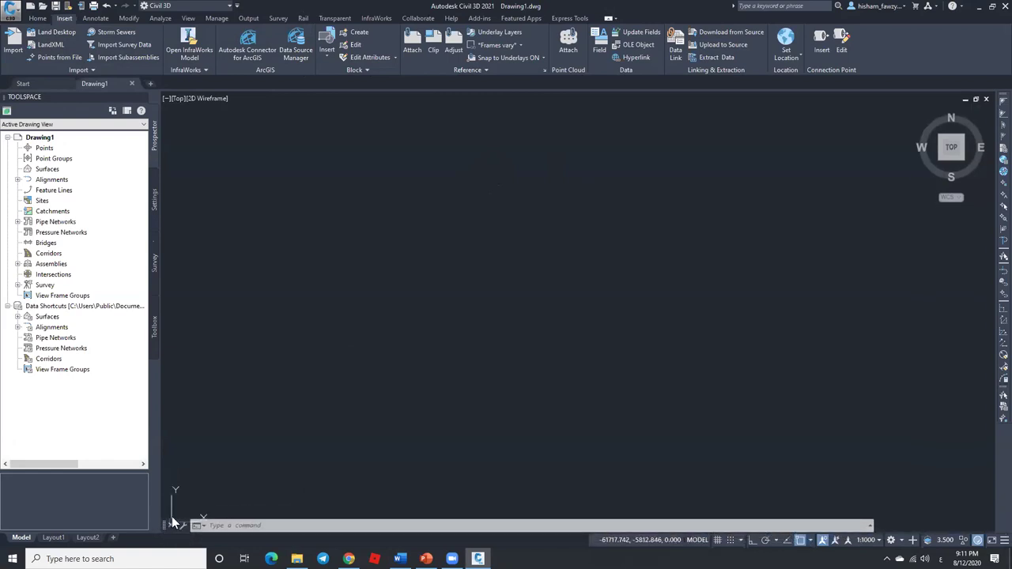
pyautogui.click(281, 513)
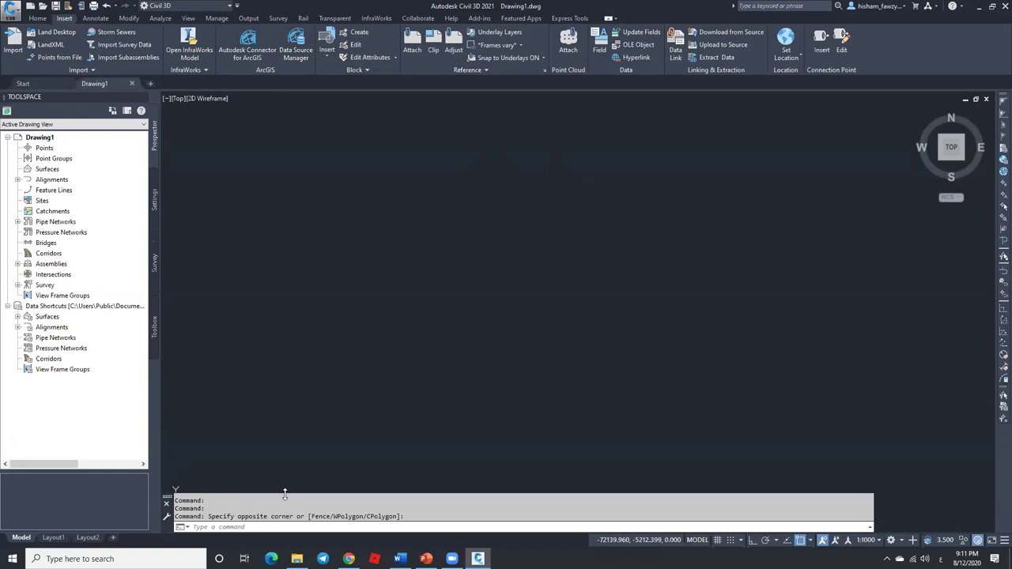
# Step: Switch the workspace to Drafting & Annotation and look over its insert and drawing tools
pyautogui.click(225, 8)
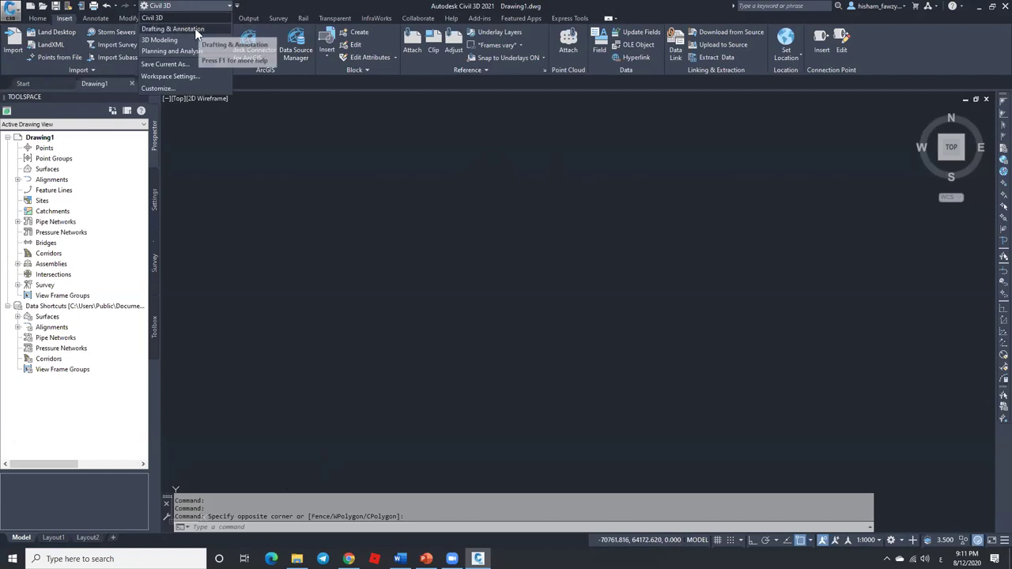
pyautogui.click(197, 30)
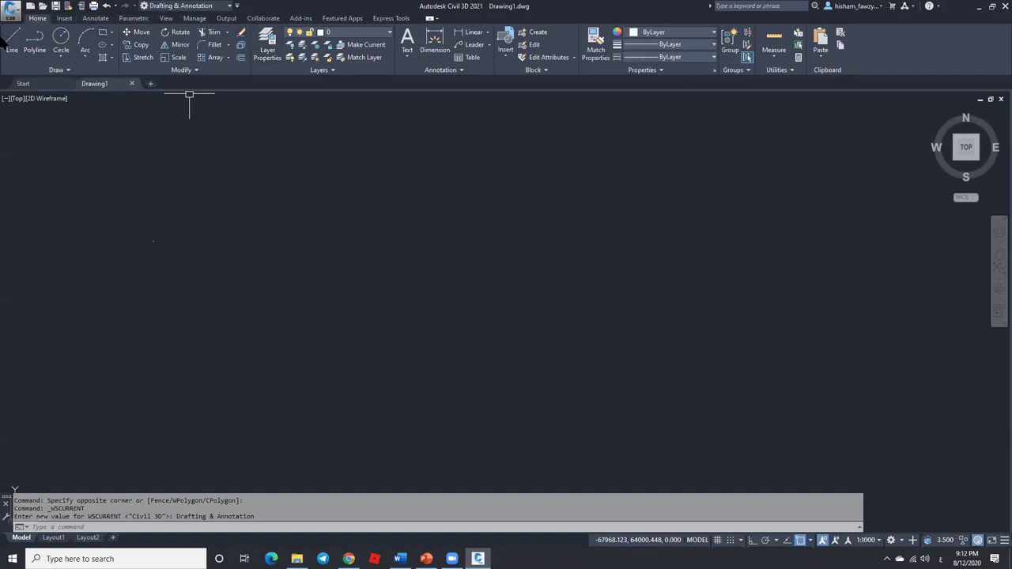
pyautogui.click(64, 18)
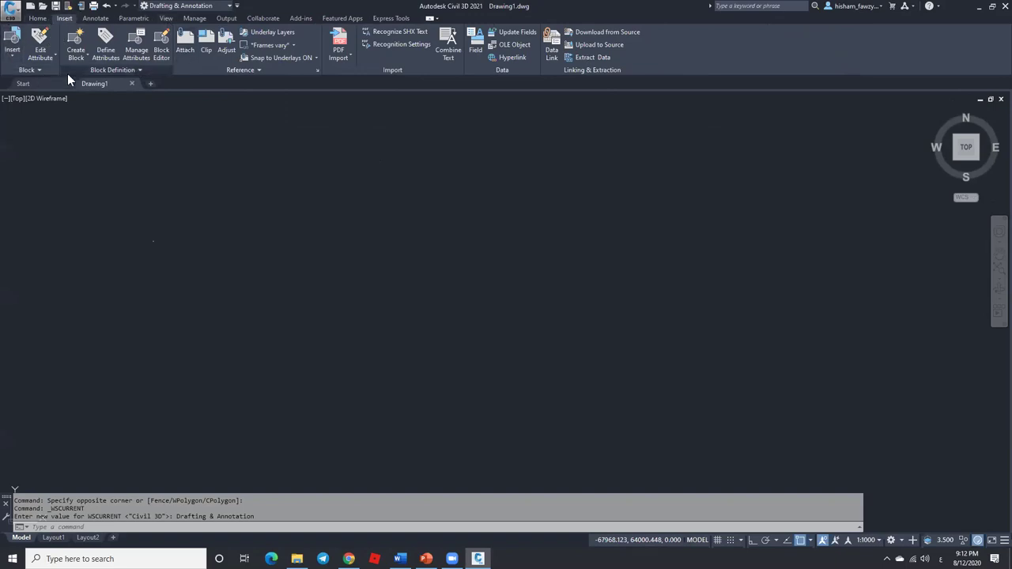
pyautogui.click(38, 18)
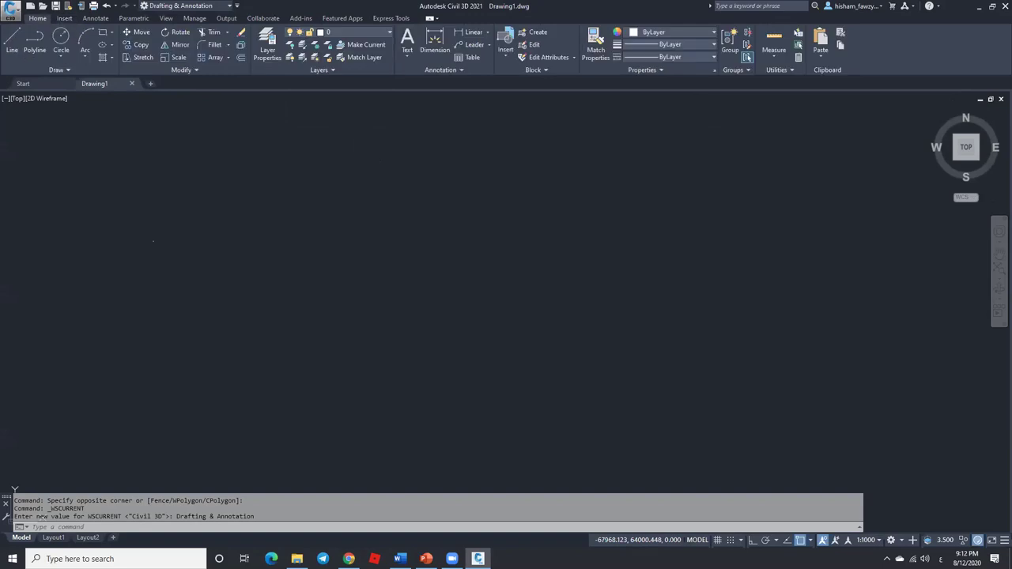
# Step: Switch the workspace back to Civil 3D and look over its modify tools
pyautogui.click(214, 8)
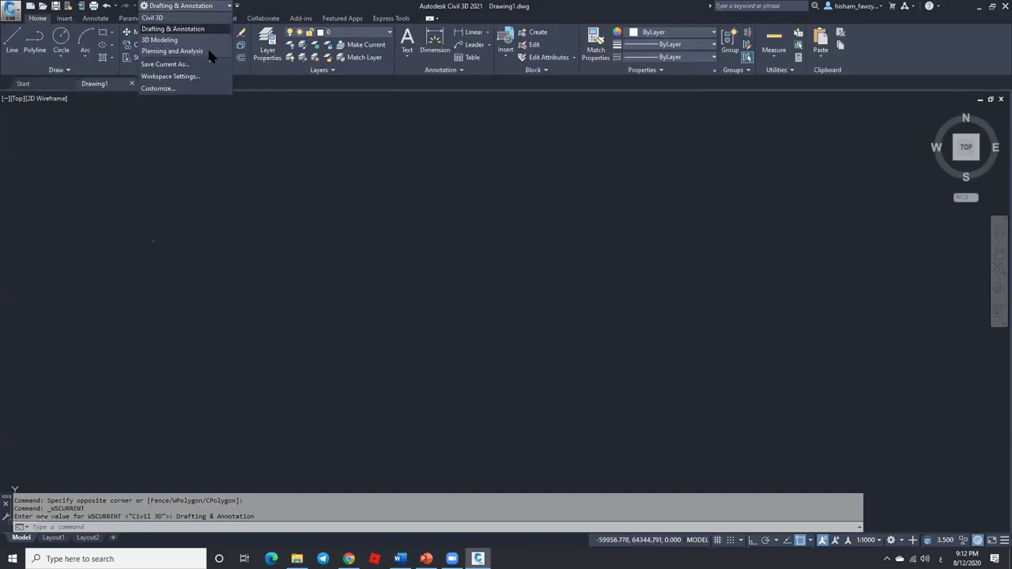
pyautogui.click(179, 17)
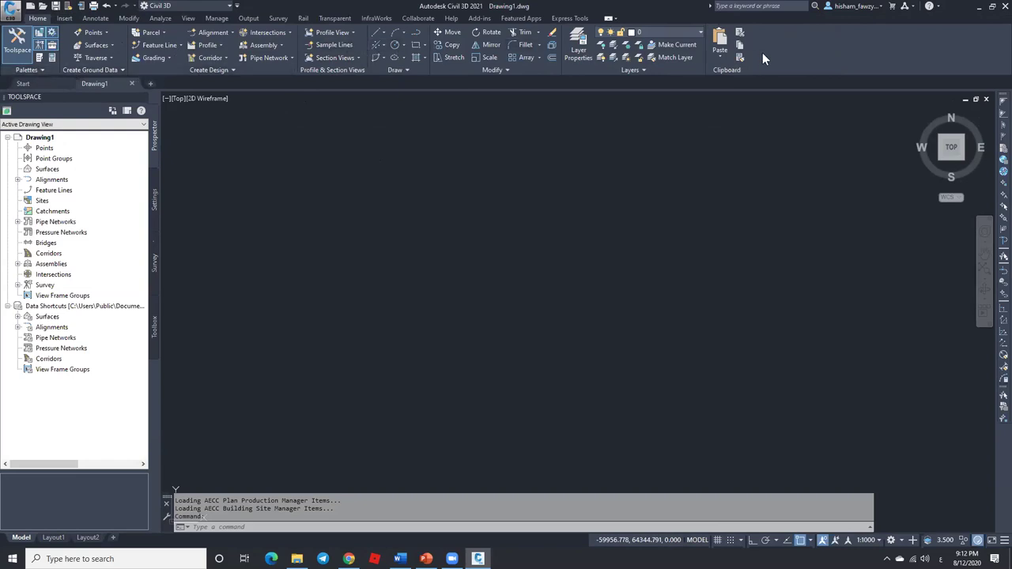
pyautogui.click(128, 17)
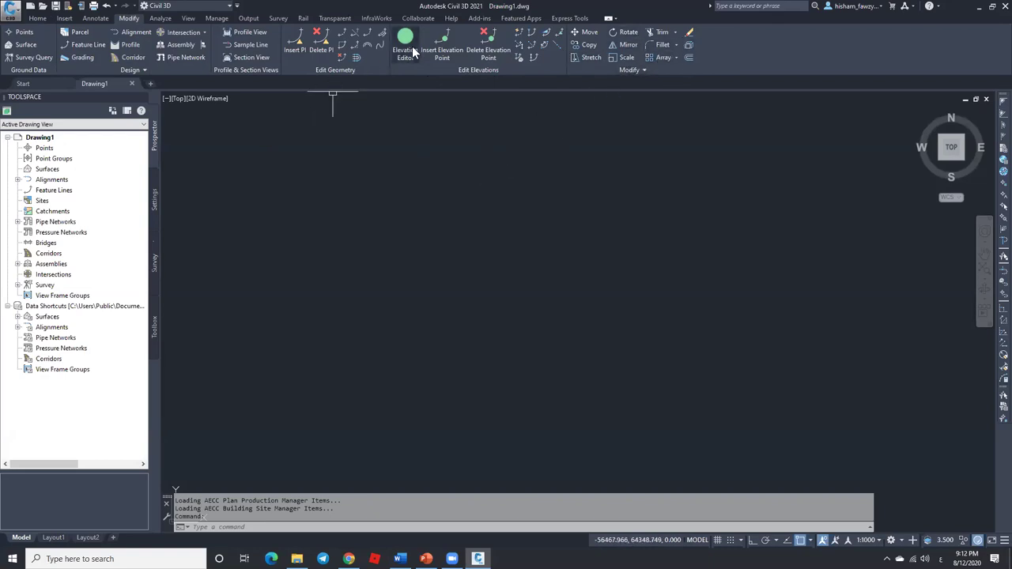
pyautogui.click(46, 19)
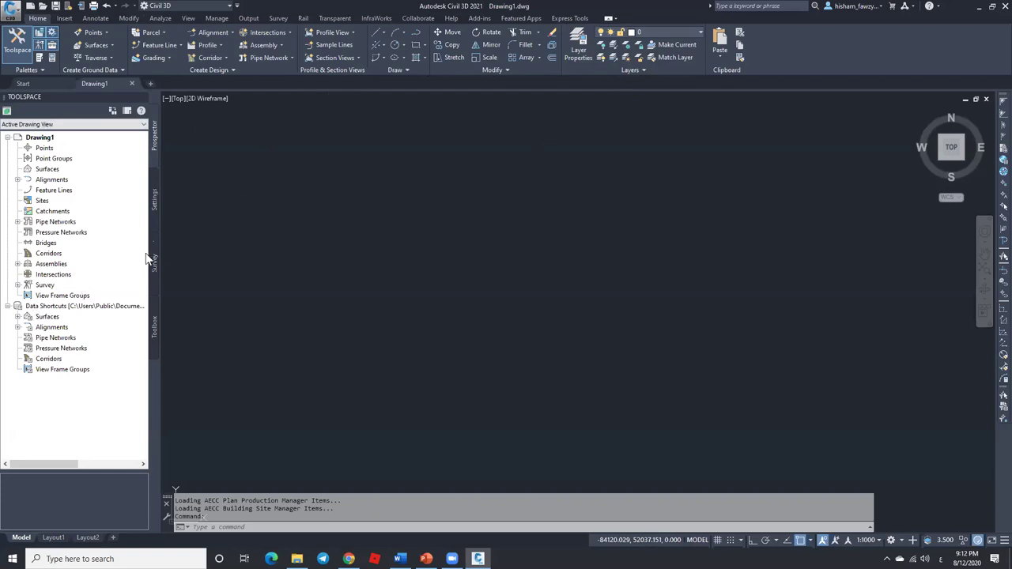
# Step: Hide the Toolspace and display it again
pyautogui.click(18, 40)
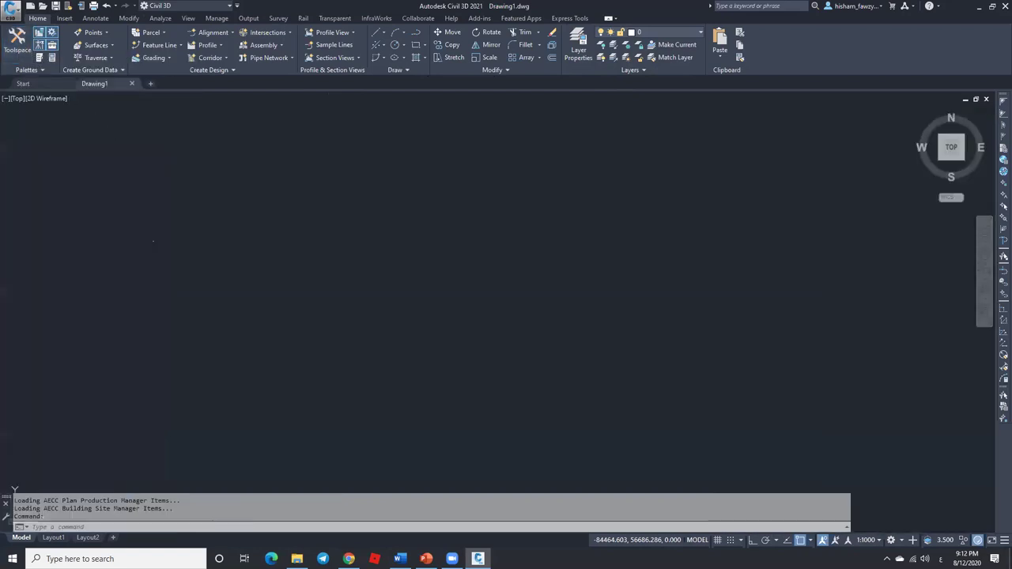
pyautogui.click(16, 41)
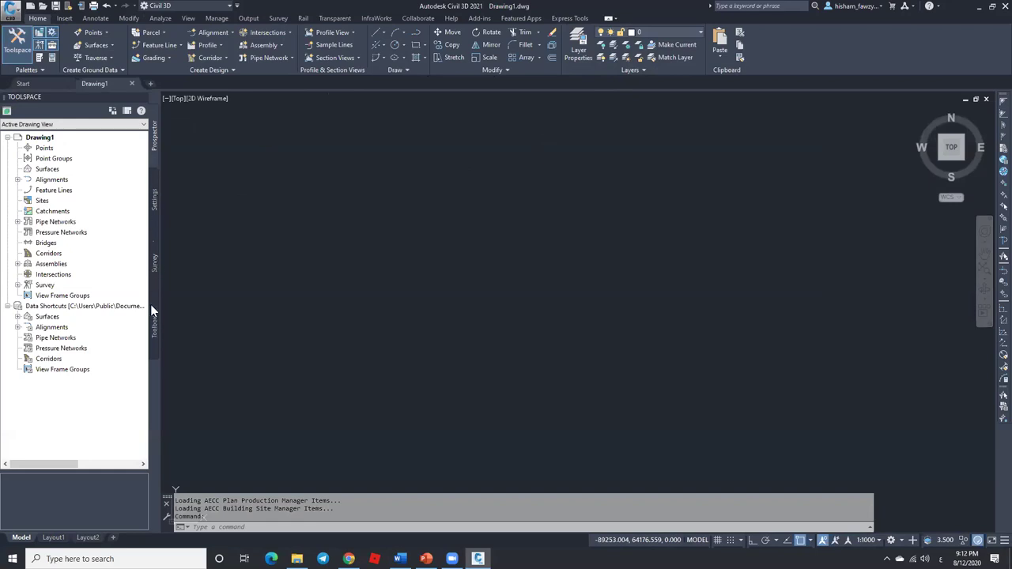
# Step: Turn off the Prospector, Settings, Survey and Toolbox sections of the Toolspace
pyautogui.click(39, 33)
pyautogui.click(50, 34)
pyautogui.click(39, 45)
pyautogui.click(50, 45)
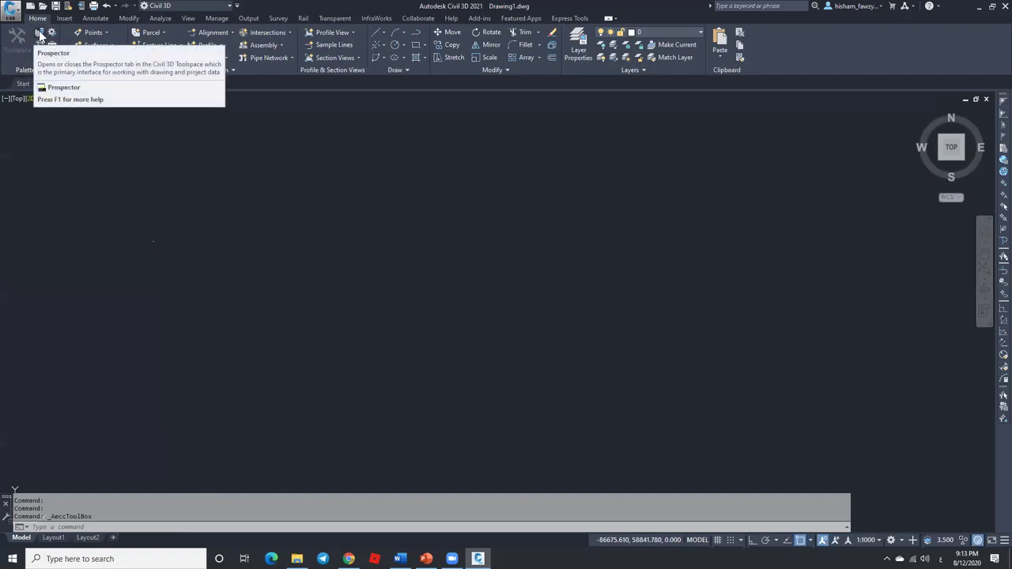
# Step: Turn the Prospector, Settings, Survey and Toolbox sections of the Toolspace back on
pyautogui.click(39, 34)
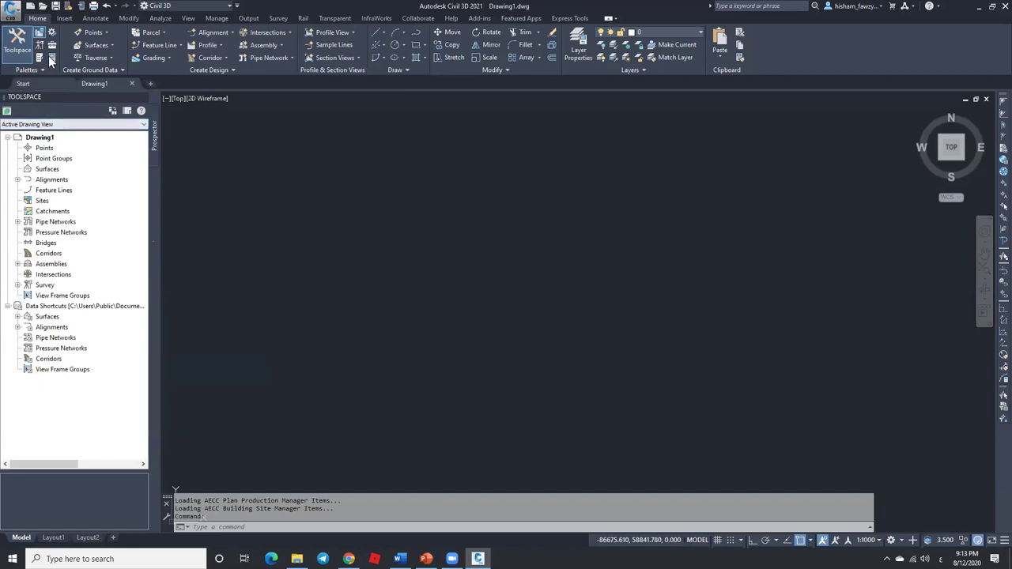
pyautogui.click(51, 33)
pyautogui.click(40, 45)
pyautogui.click(52, 45)
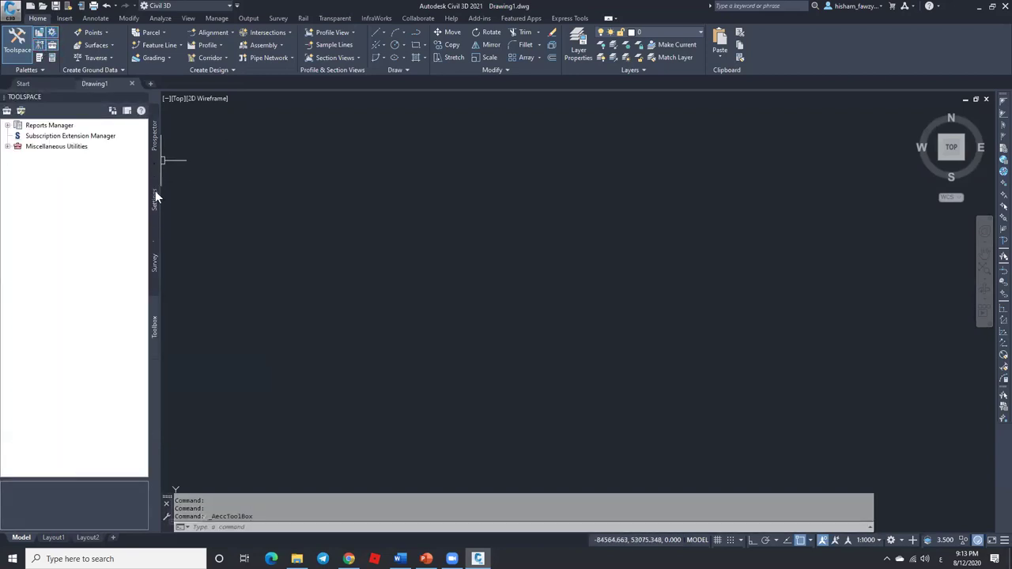
# Step: Display the Prospector tree of Drawing1 and highlight its Corridors and Intersections collections
pyautogui.click(155, 146)
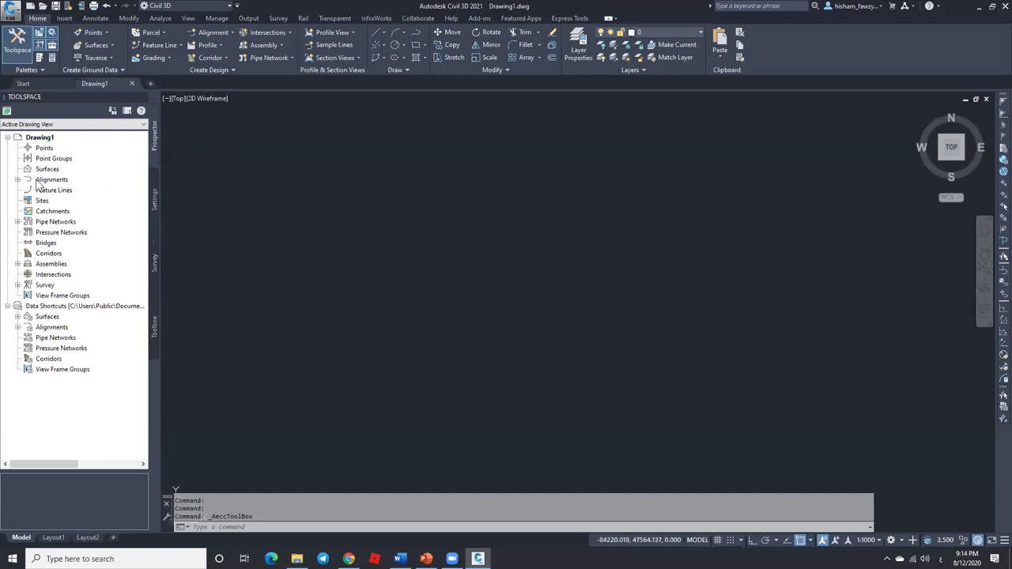
pyautogui.click(64, 255)
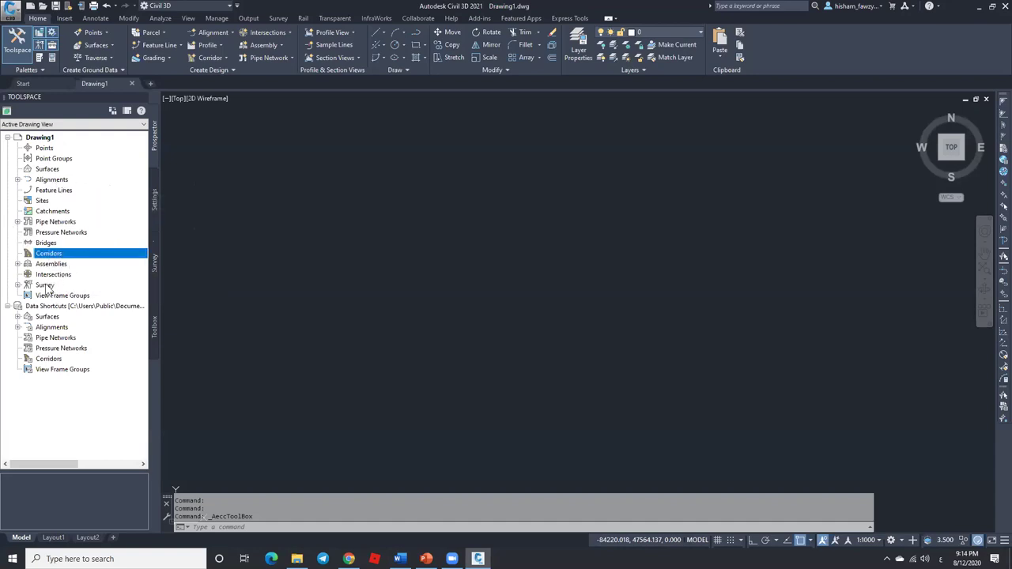
pyautogui.click(61, 274)
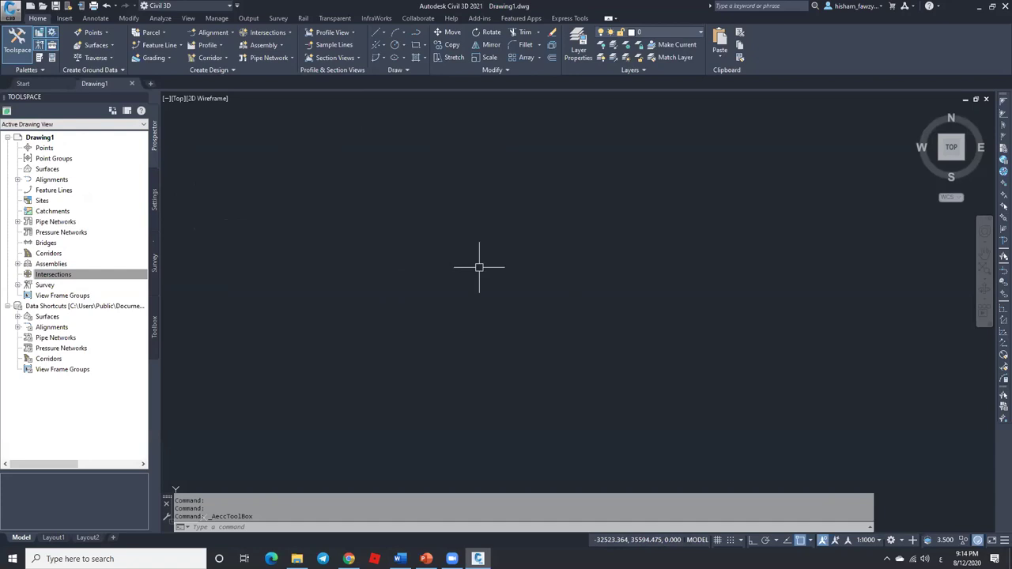
# Step: View the alignment types under the Prospector's Alignments collection, collapse it and switch the Toolspace to the Settings tree
pyautogui.click(17, 181)
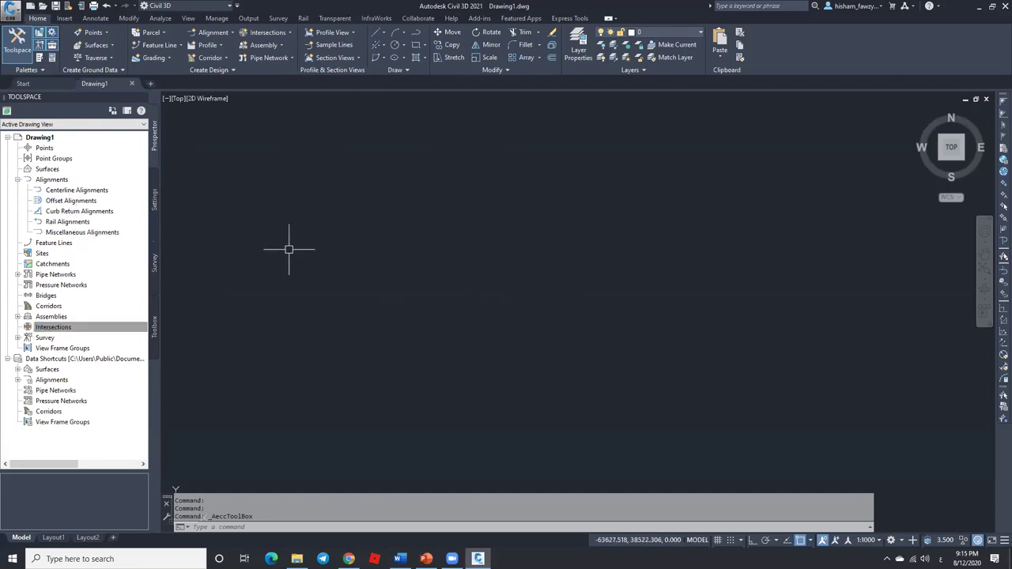
pyautogui.click(18, 180)
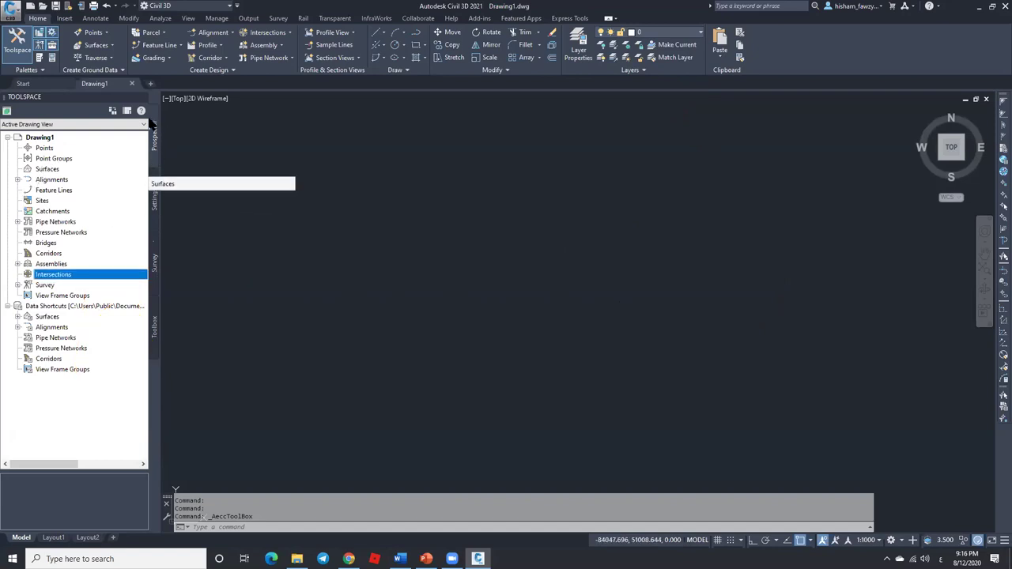
pyautogui.click(154, 208)
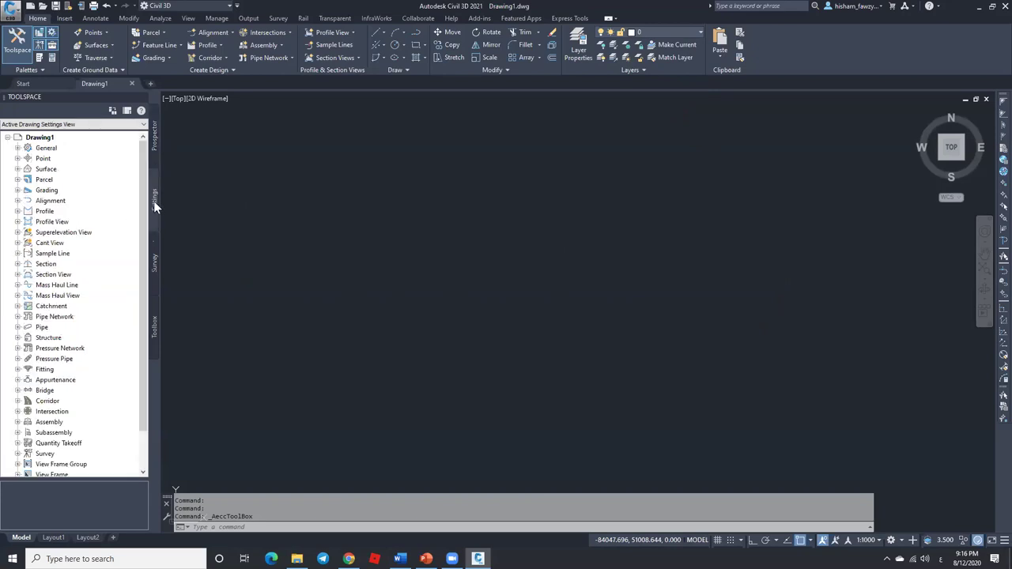
pyautogui.click(154, 161)
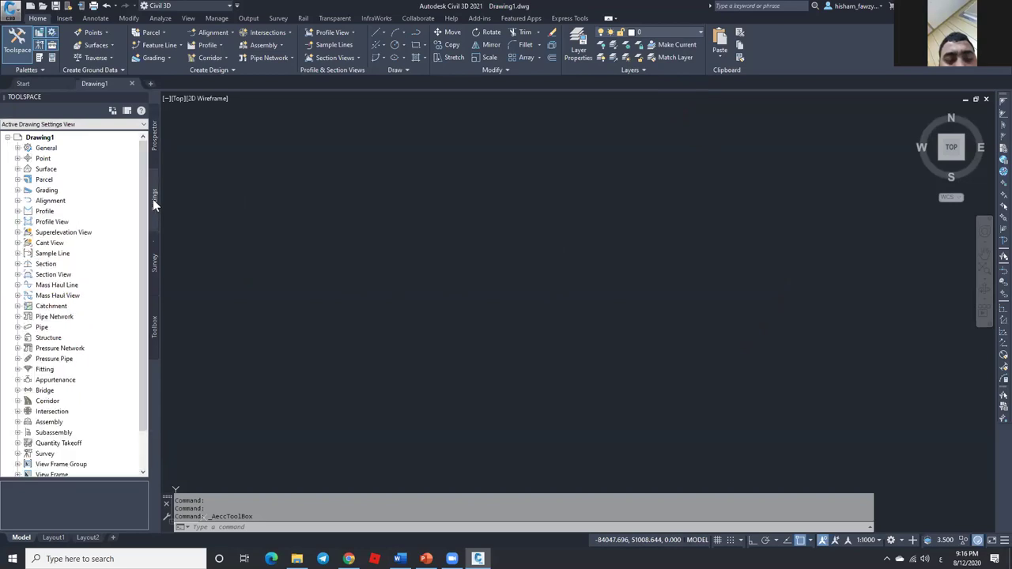
# Step: Expand the Point settings and highlight the Point Styles, Label Styles and Point File Formats folders
pyautogui.click(17, 158)
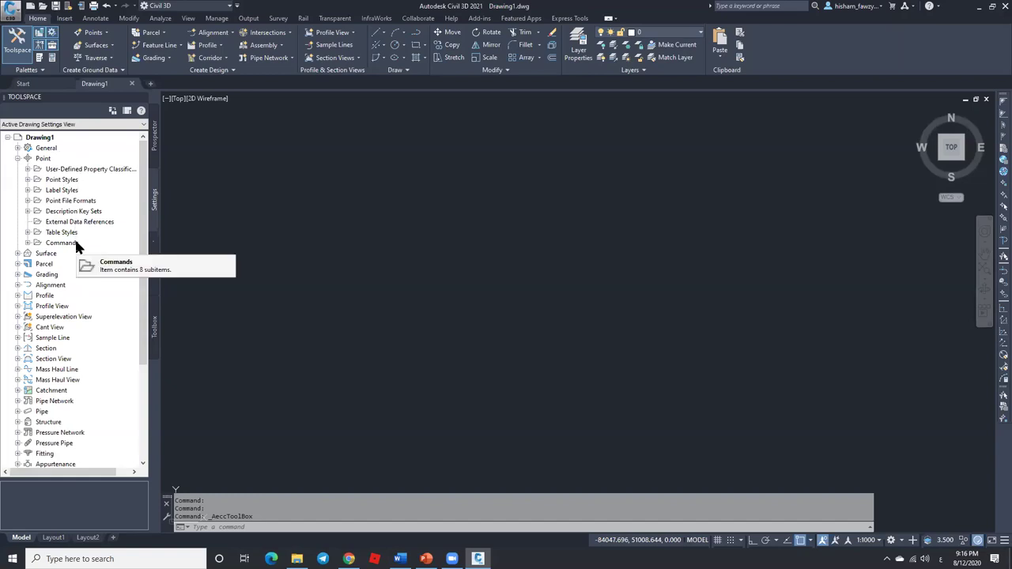
pyautogui.click(57, 181)
pyautogui.click(68, 190)
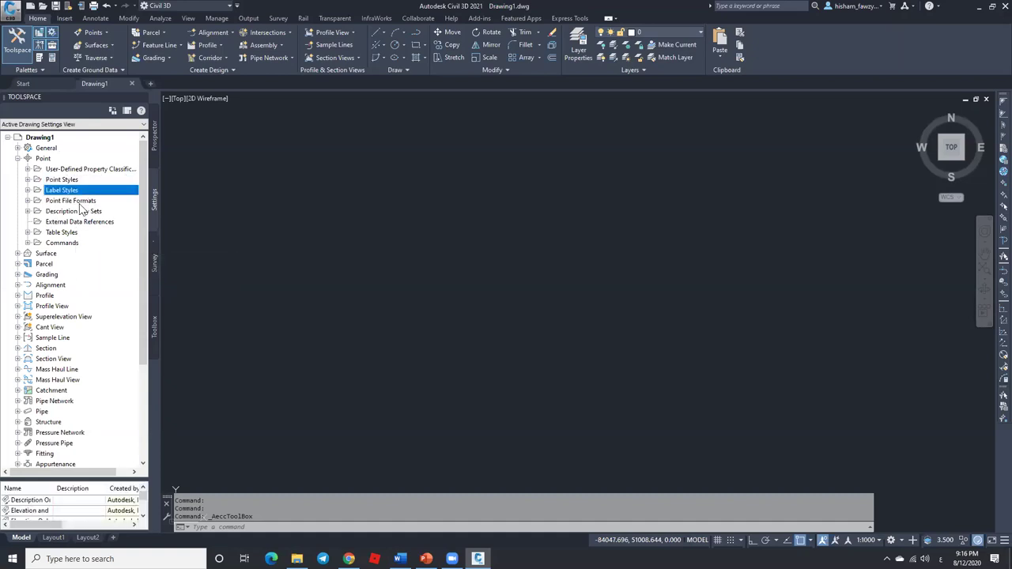
pyautogui.click(79, 202)
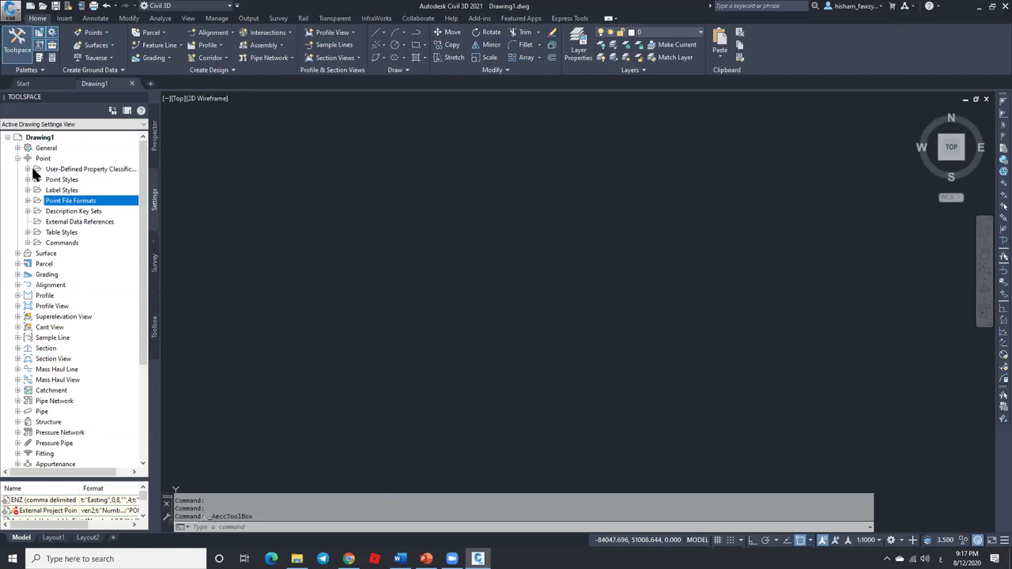
# Step: Compare the Prospector tree with the Settings tree and collapse the Point settings
pyautogui.click(154, 150)
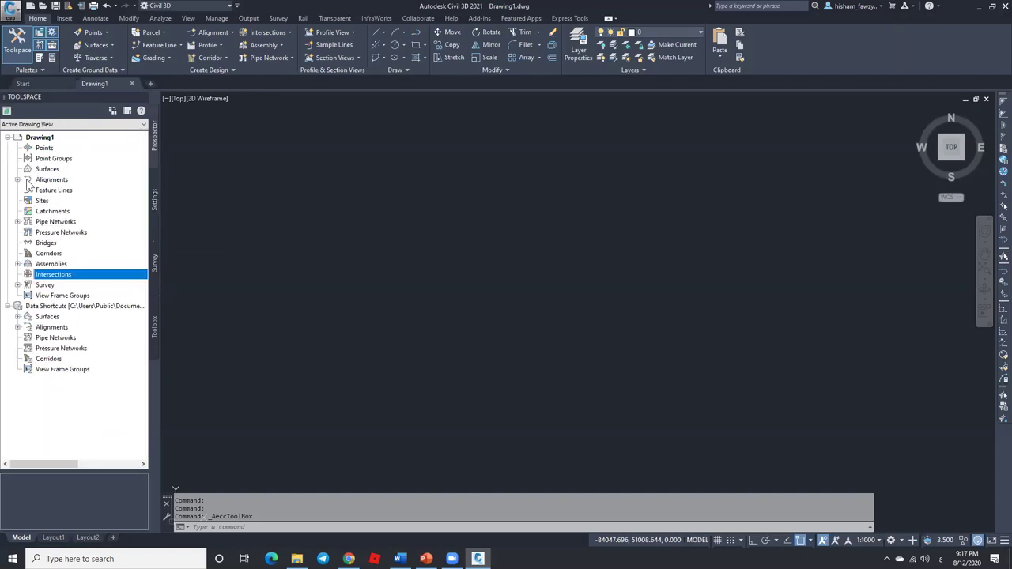
pyautogui.click(153, 197)
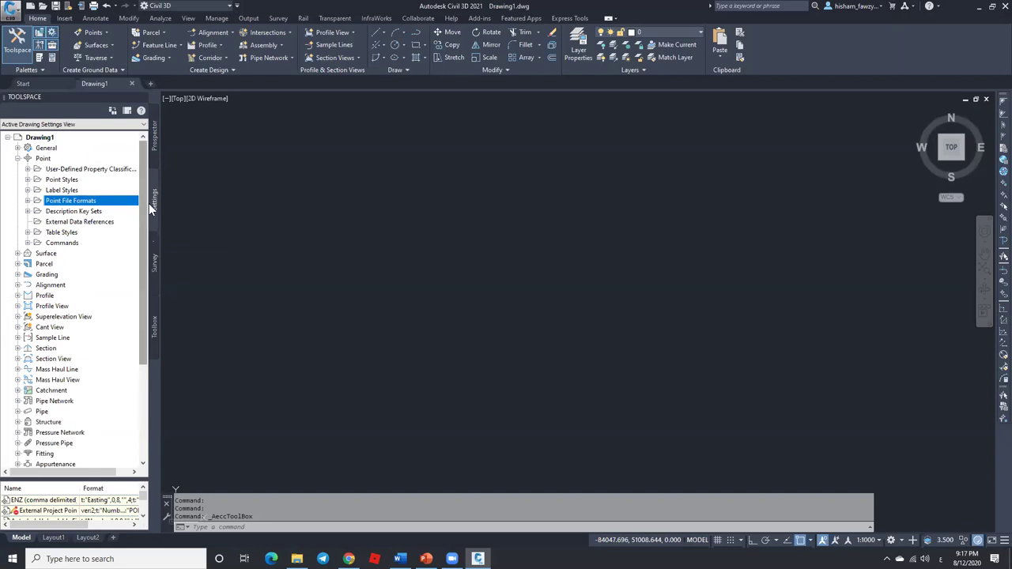
pyautogui.click(17, 158)
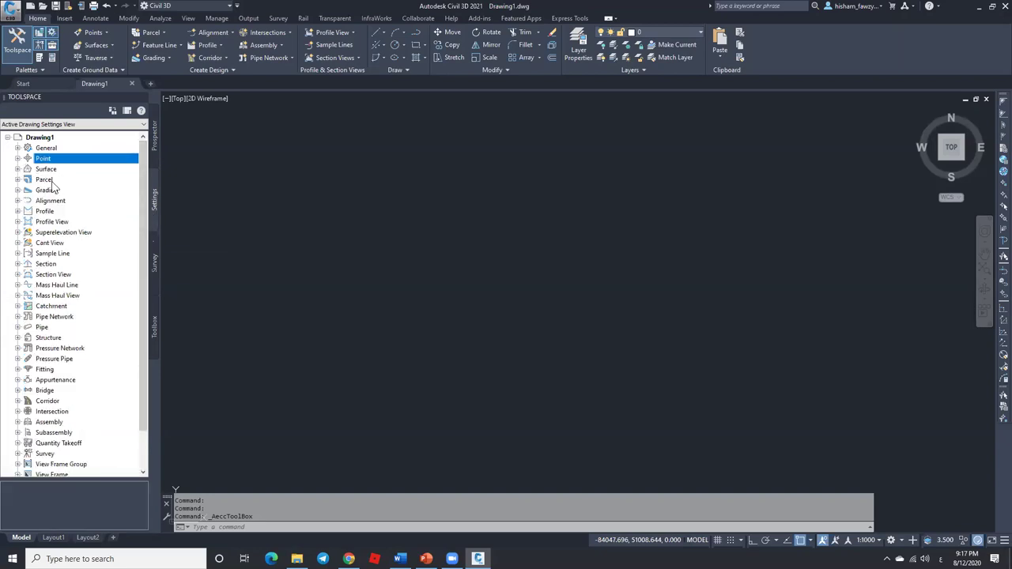
# Step: Highlight the Alignments collection in the Prospector tree and return to the Settings tree
pyautogui.click(154, 136)
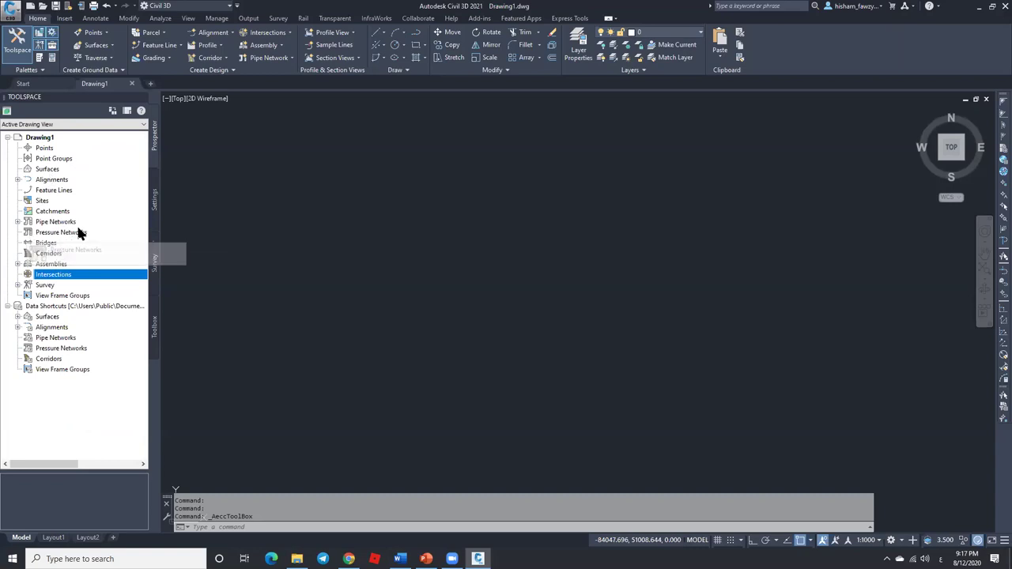
pyautogui.click(63, 181)
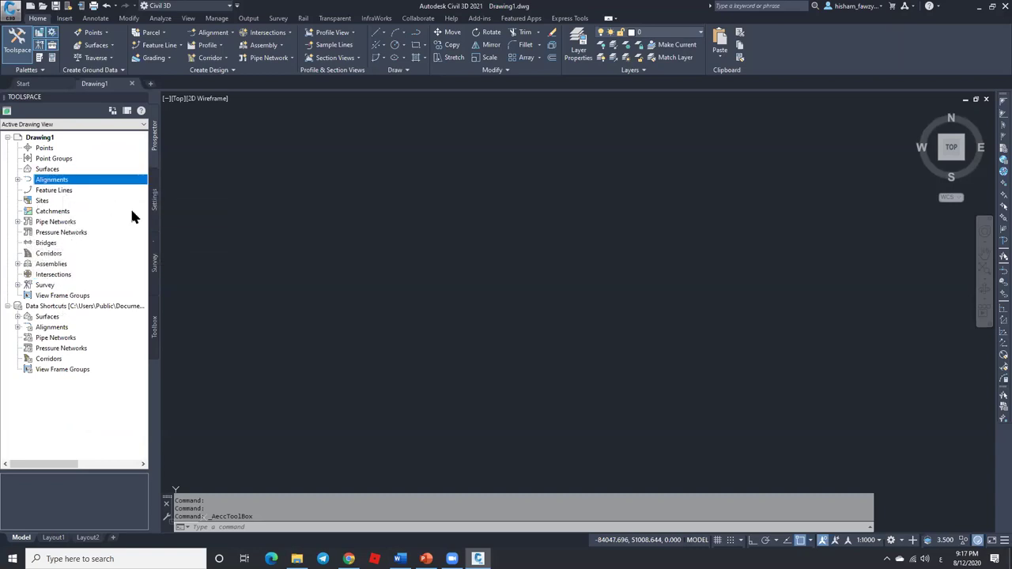
pyautogui.click(155, 199)
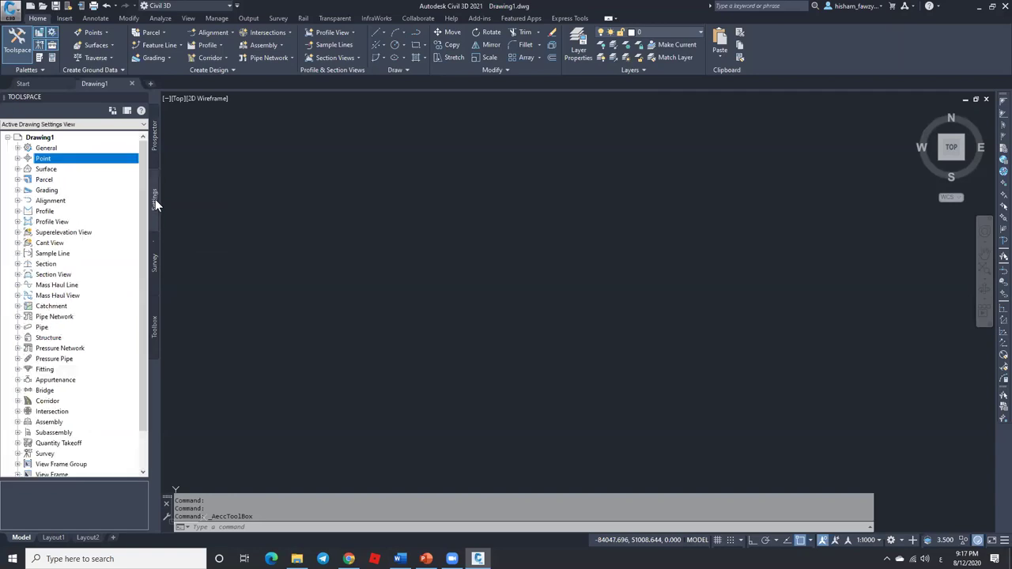
# Step: Highlight the Profile, Profile View, Superelevation View, Sample Line, Section and Section View collections in the Settings tree
pyautogui.click(49, 212)
pyautogui.click(54, 223)
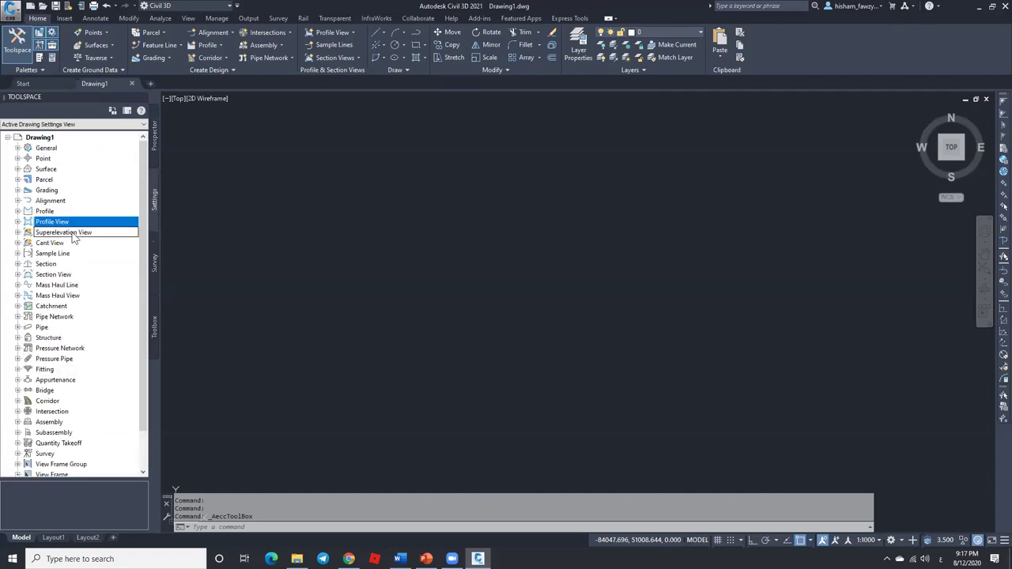
pyautogui.click(71, 234)
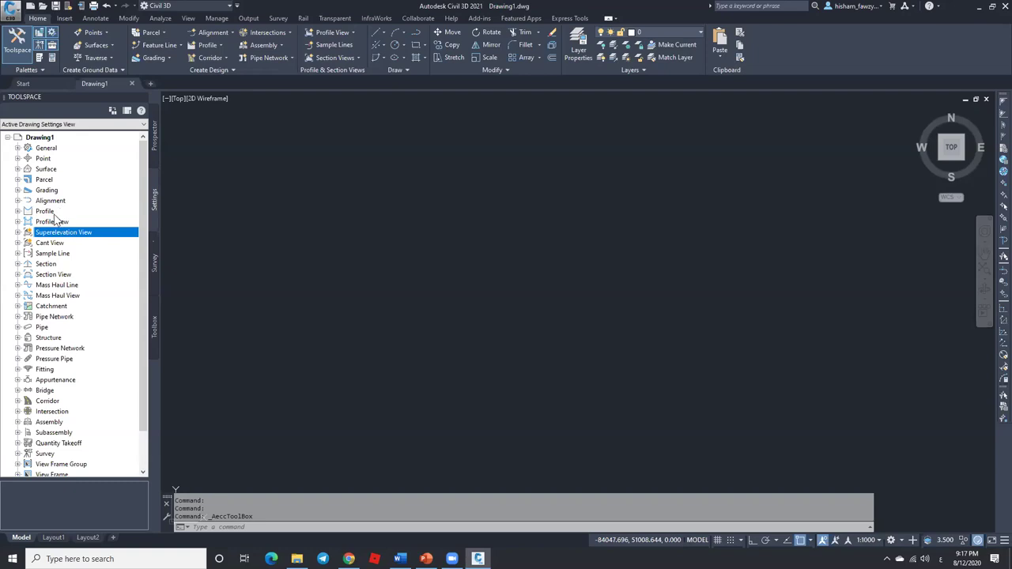
pyautogui.click(57, 211)
pyautogui.click(71, 224)
pyautogui.click(75, 232)
pyautogui.click(64, 255)
pyautogui.click(57, 264)
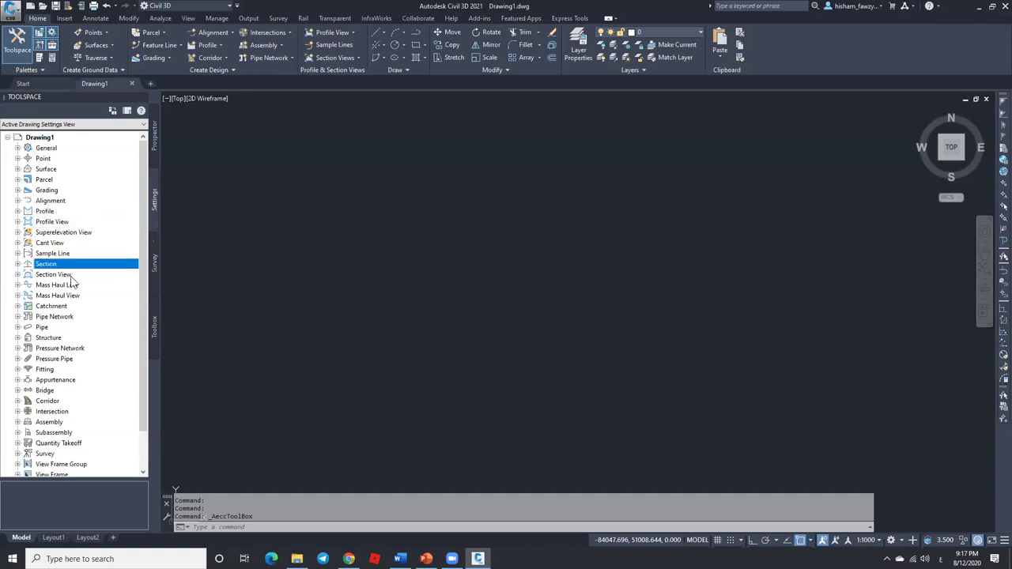
pyautogui.click(70, 275)
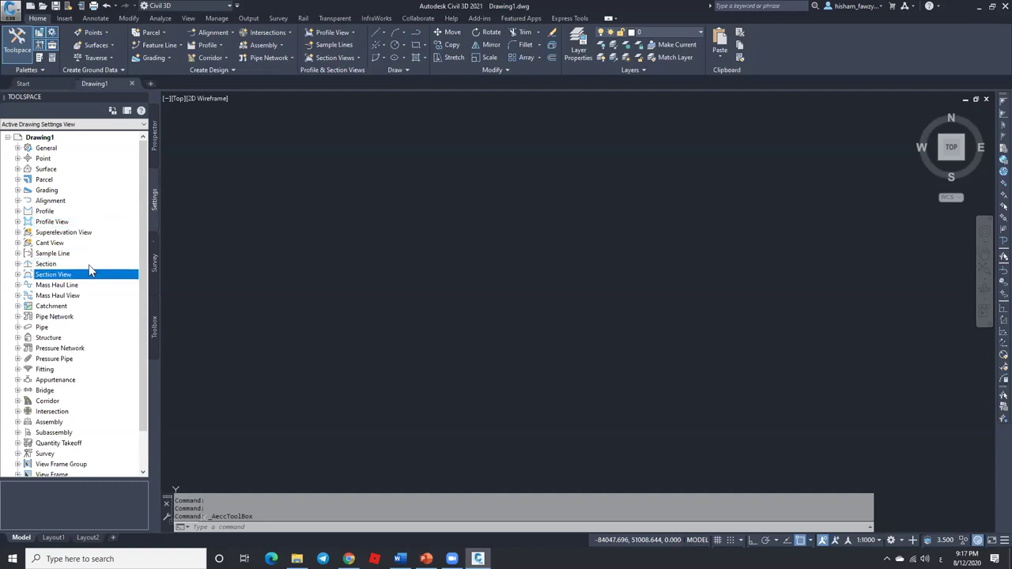
# Step: Expand the Alignments collection in the Prospector tree and compare it with the full list of collections in the Settings tree
pyautogui.click(154, 142)
pyautogui.click(18, 179)
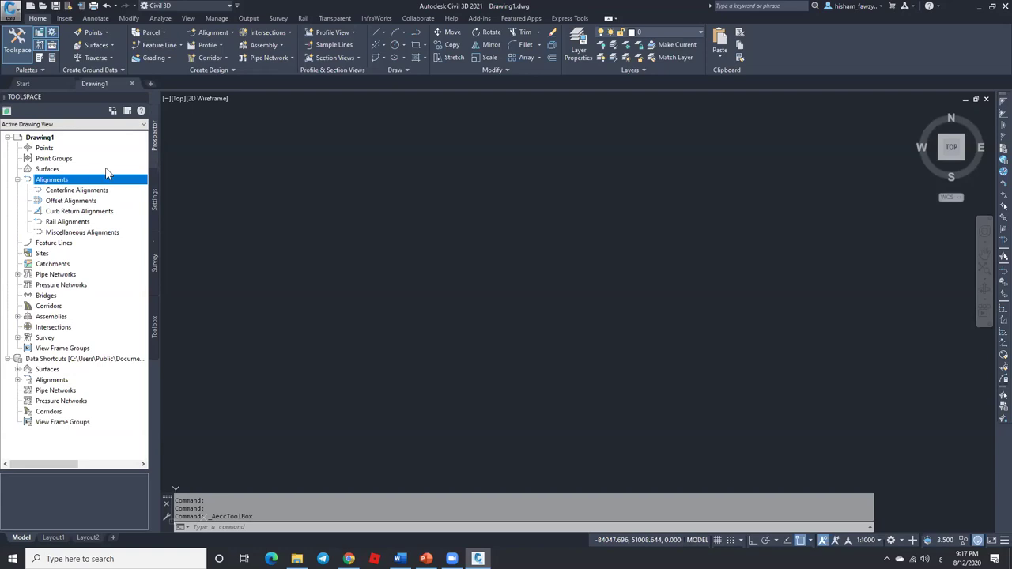
pyautogui.click(154, 187)
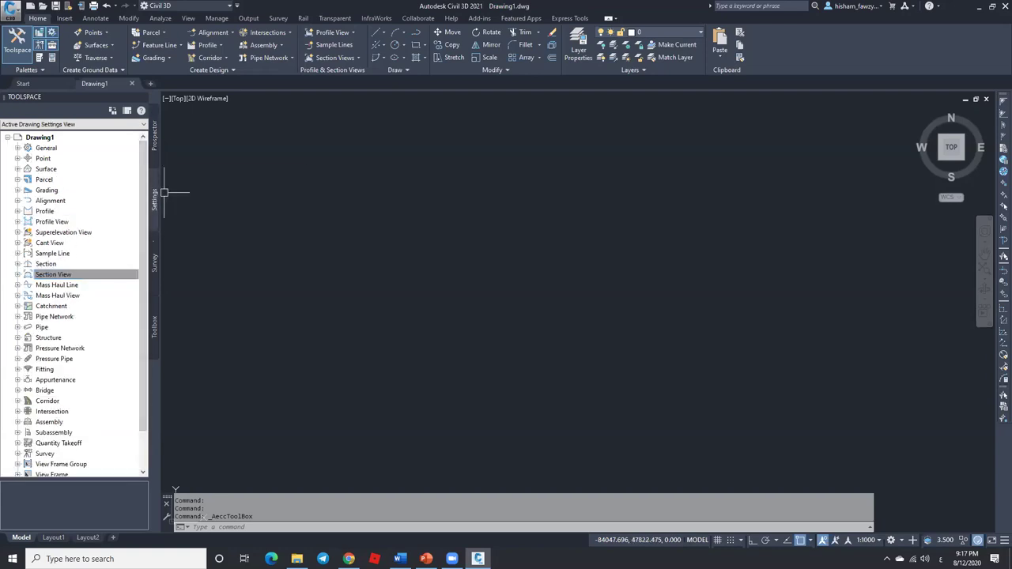
pyautogui.scroll(-2, 57, 200)
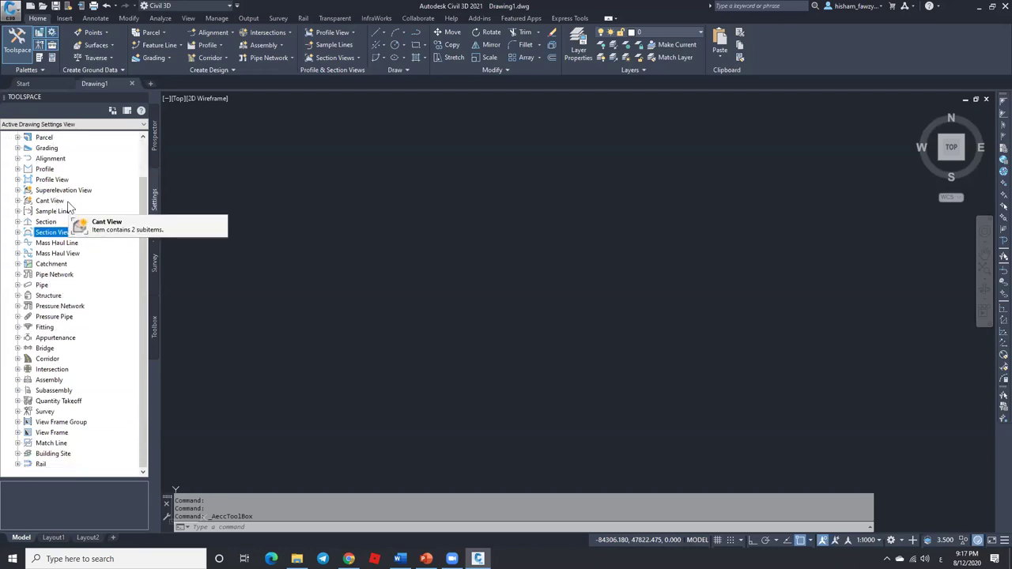
pyautogui.scroll(2, 68, 207)
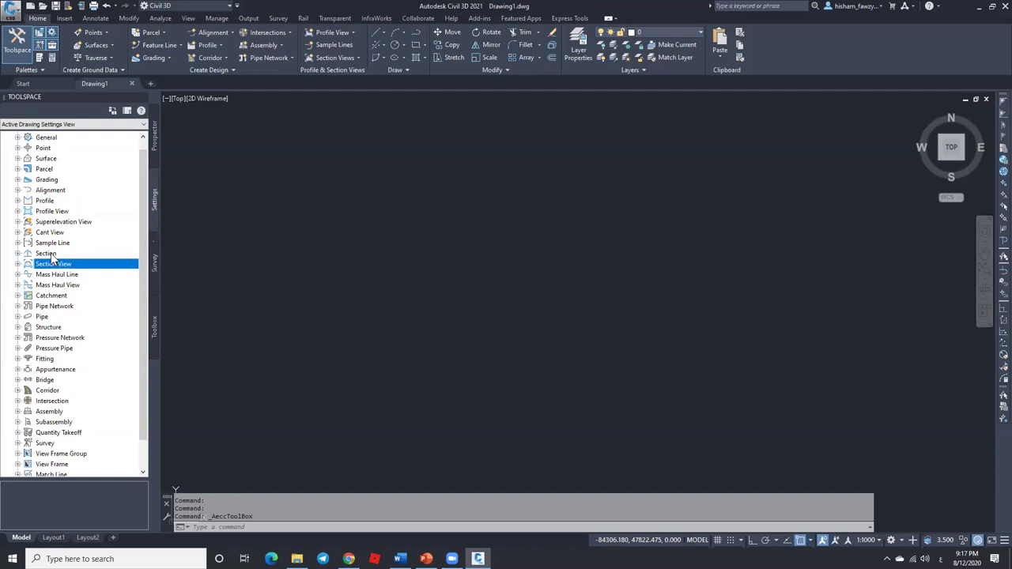
# Step: Examine the Profile View Styles, Label Styles and Band Styles under the Profile View settings and collapse Profile View
pyautogui.click(17, 211)
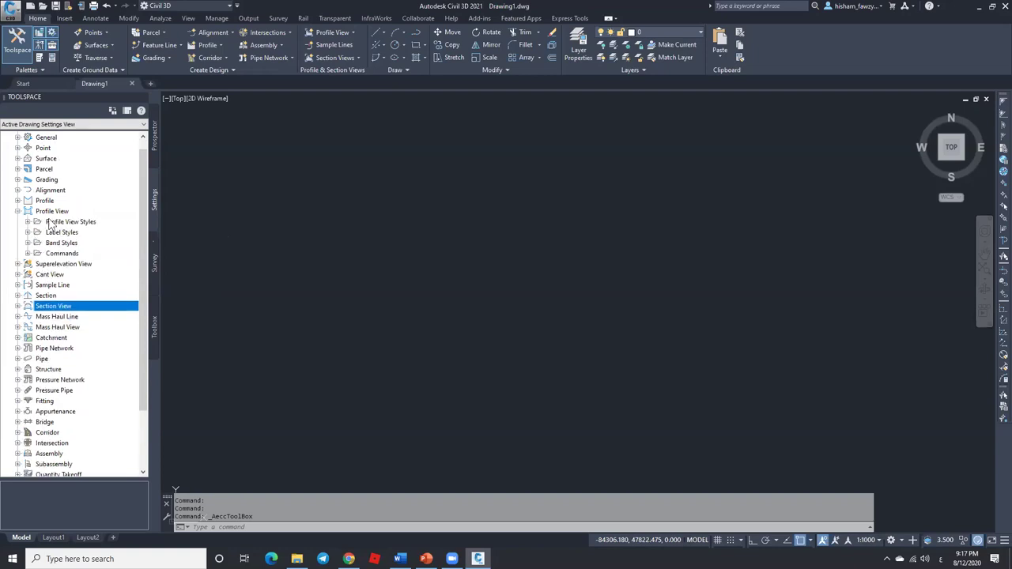
pyautogui.click(72, 225)
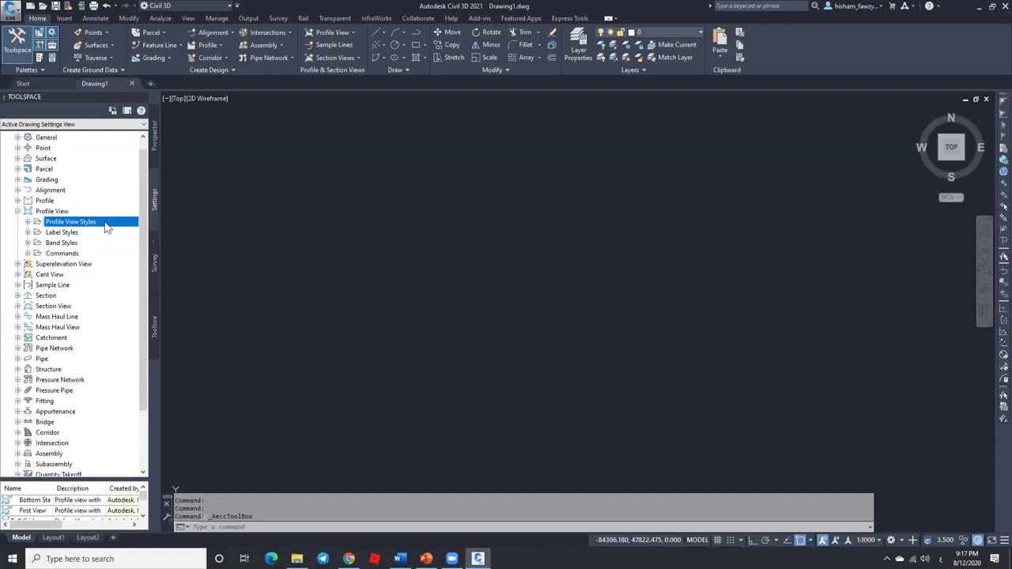
pyautogui.click(85, 233)
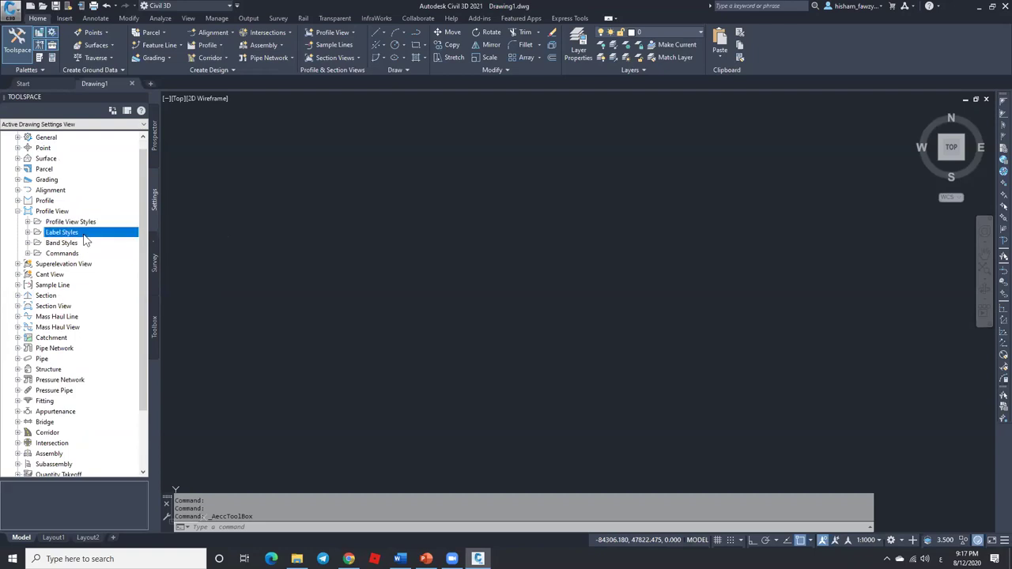
pyautogui.click(84, 245)
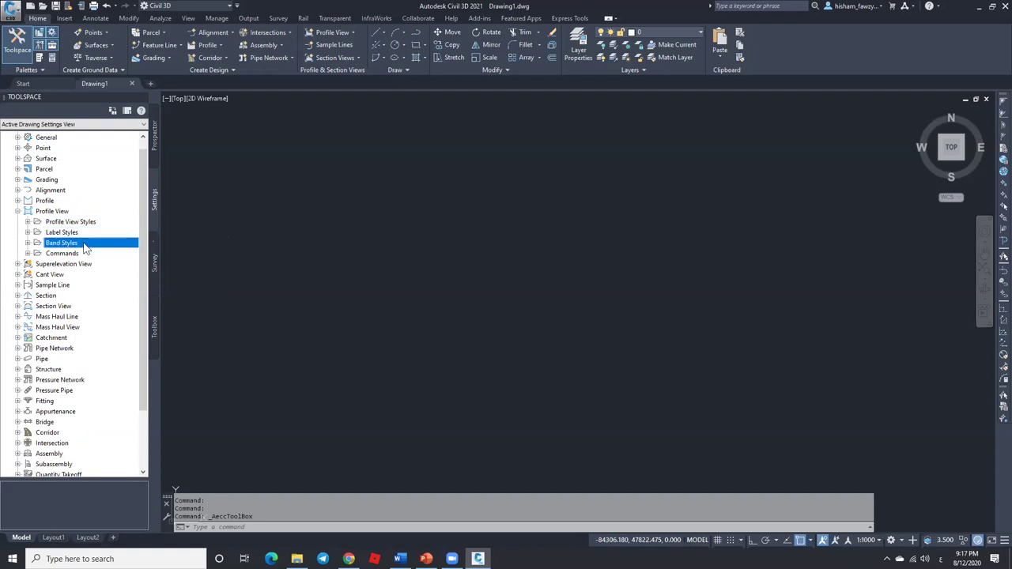
pyautogui.click(28, 244)
pyautogui.click(27, 242)
pyautogui.click(18, 212)
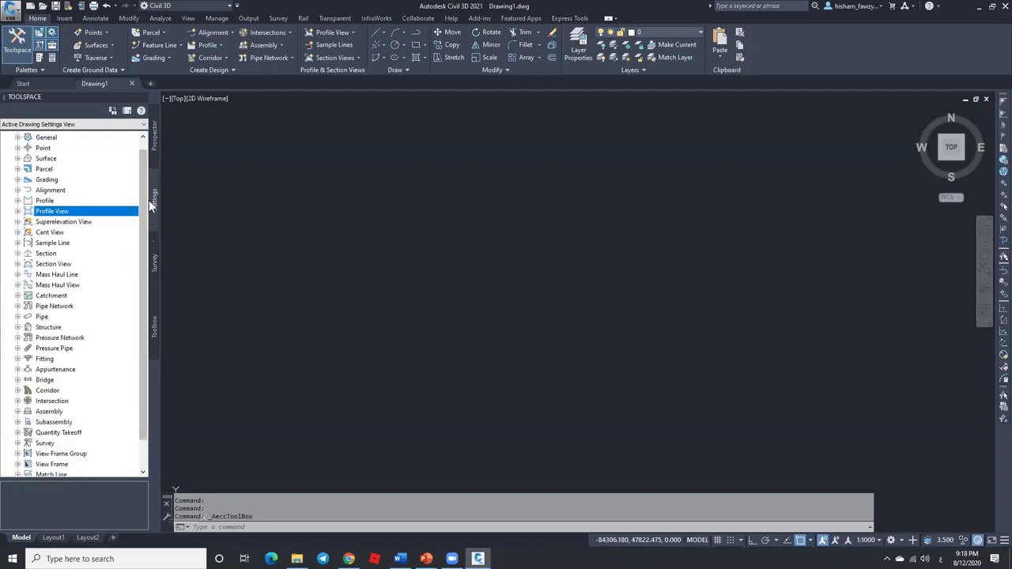
# Step: View the Survey section of the Toolspace, and highlight Reports Manager in the Toolbox section
pyautogui.click(155, 261)
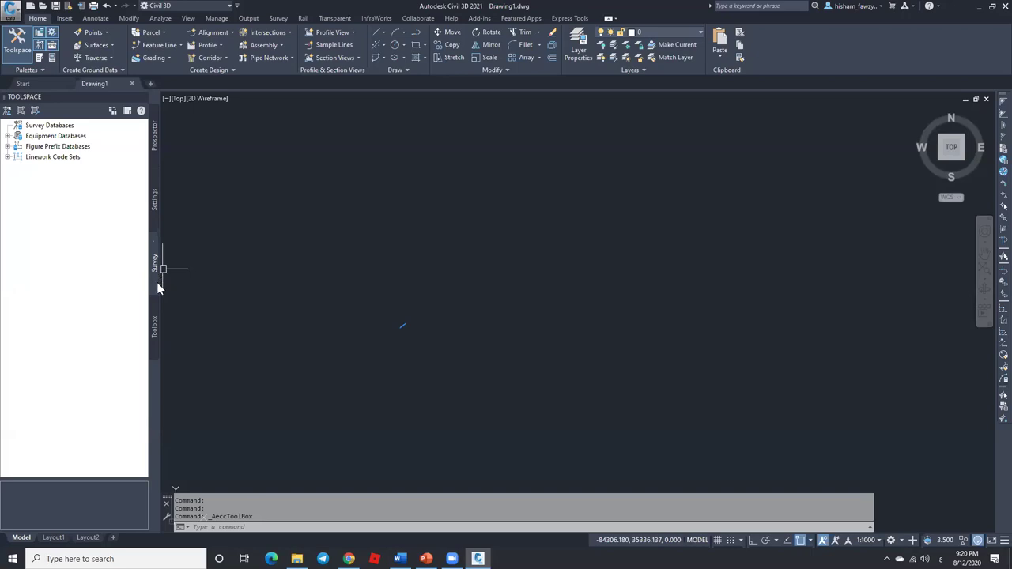
pyautogui.click(155, 328)
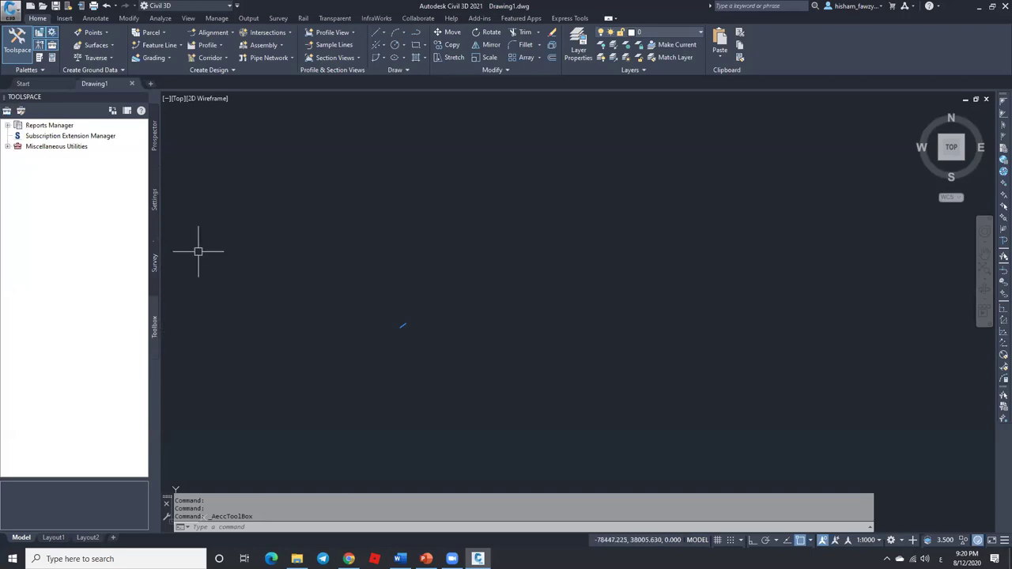
pyautogui.click(52, 127)
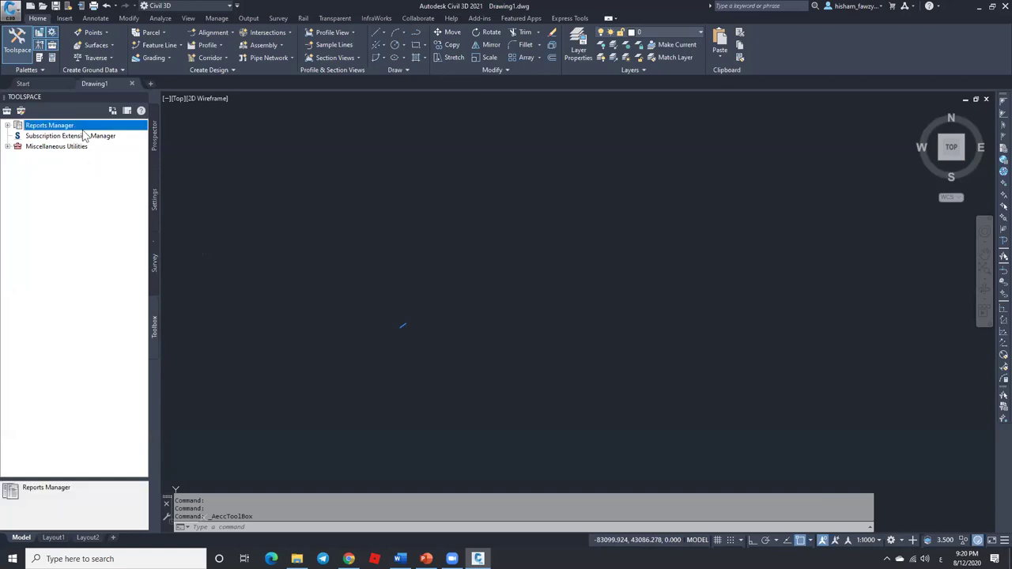
# Step: Expand Miscellaneous Utilities in the Toolbox, highlight its Reports and Export KML utilities, and collapse it
pyautogui.click(7, 147)
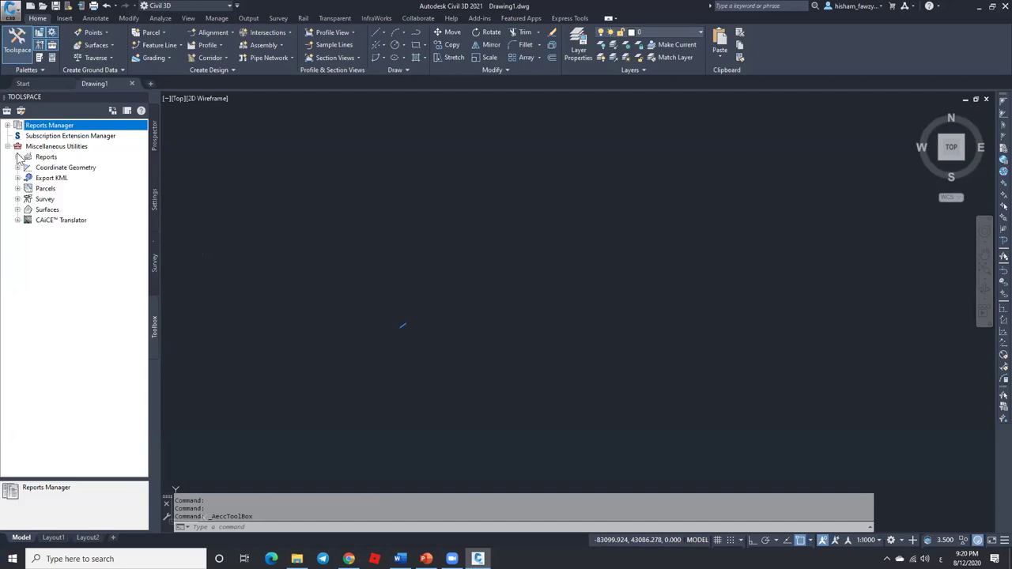
pyautogui.click(70, 158)
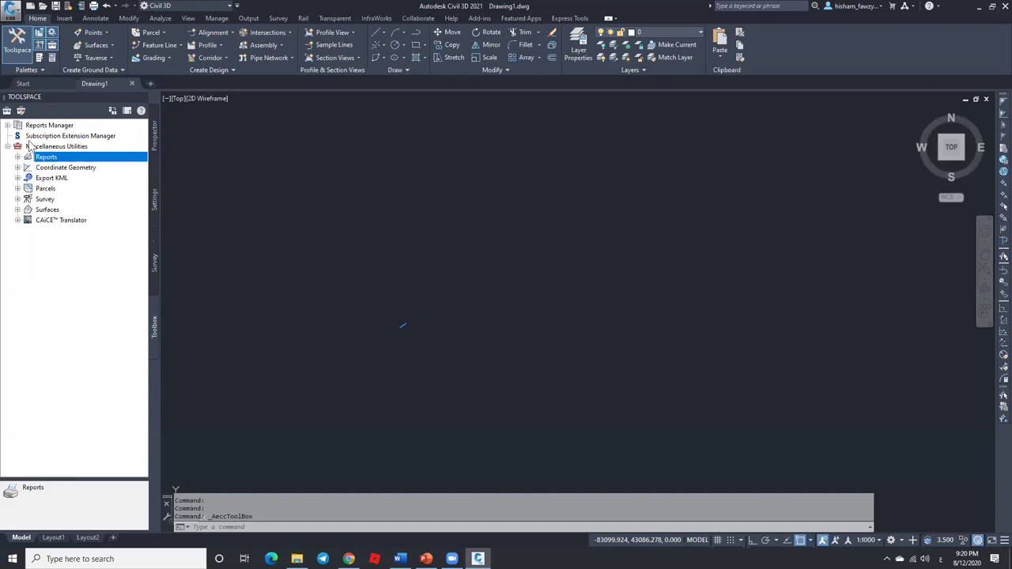
pyautogui.click(75, 181)
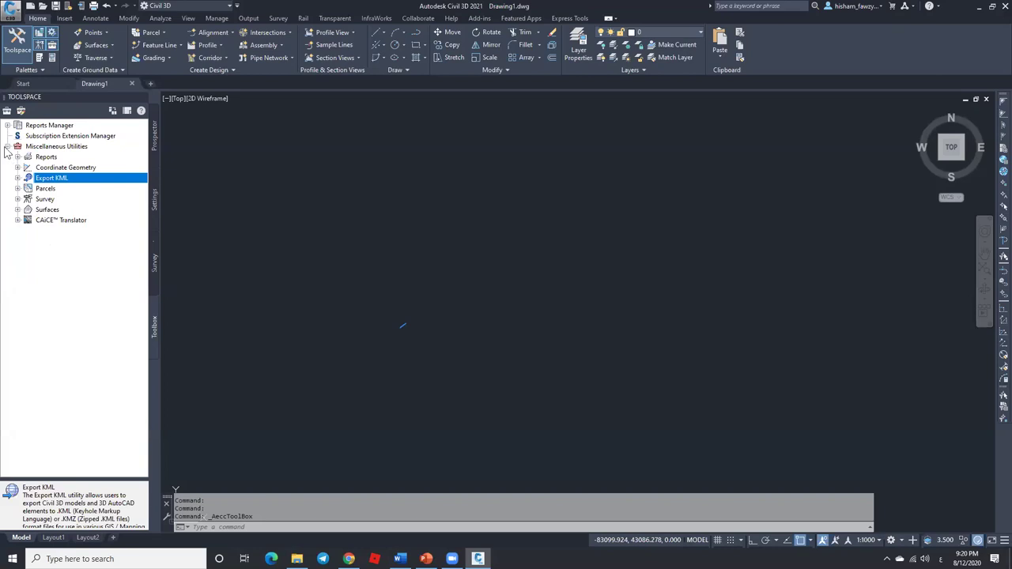
pyautogui.click(7, 147)
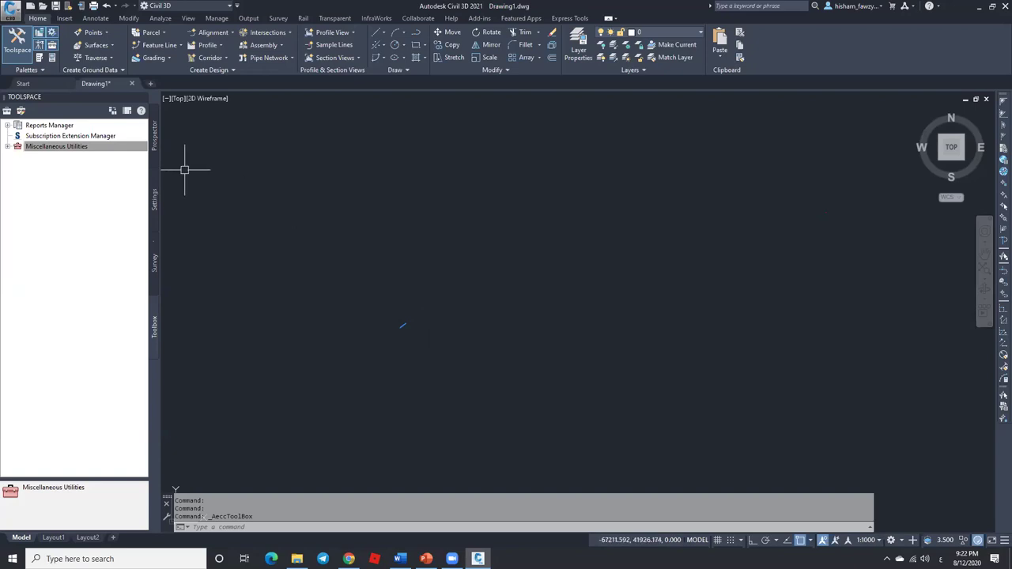
# Step: Return the Toolspace to the Prospector tree and collapse its Alignments collection
pyautogui.click(154, 133)
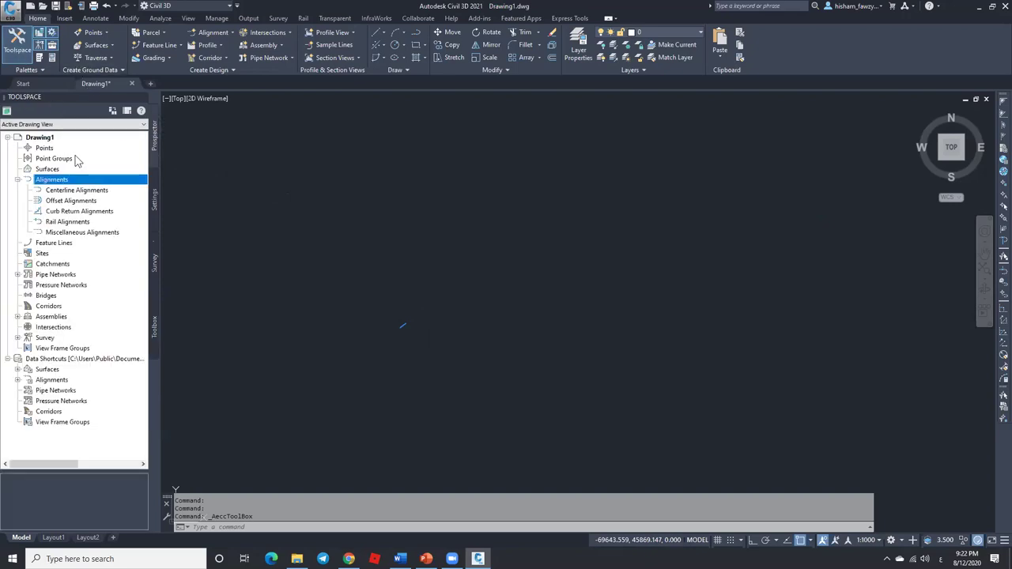
pyautogui.click(18, 180)
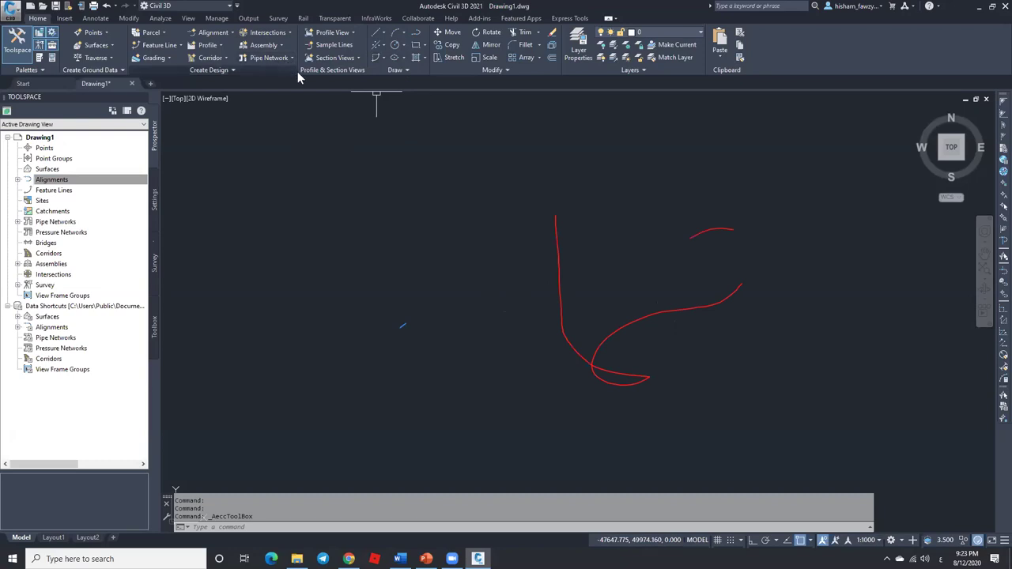
# Step: Examine the ribbon tools for Analyze, Output, InfraWorks, Collaborate, Express Tools, View and Manage, and return to the Home tools
pyautogui.click(71, 182)
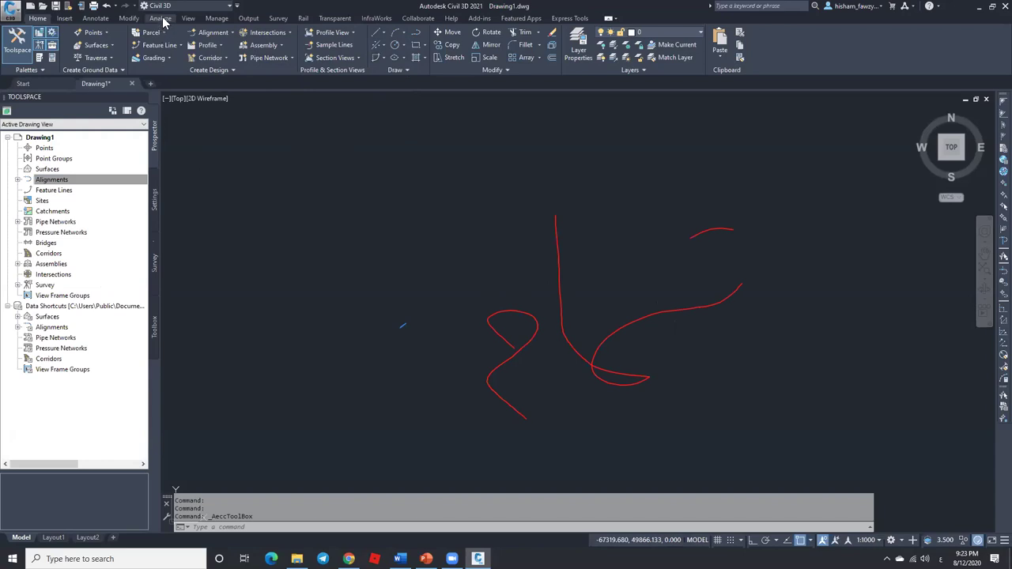
pyautogui.click(161, 19)
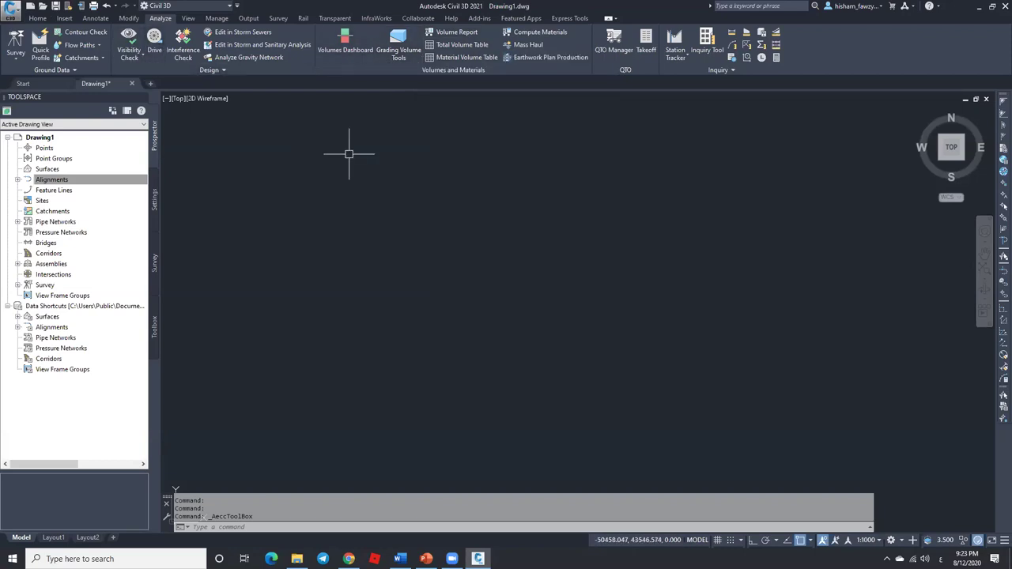
pyautogui.click(250, 18)
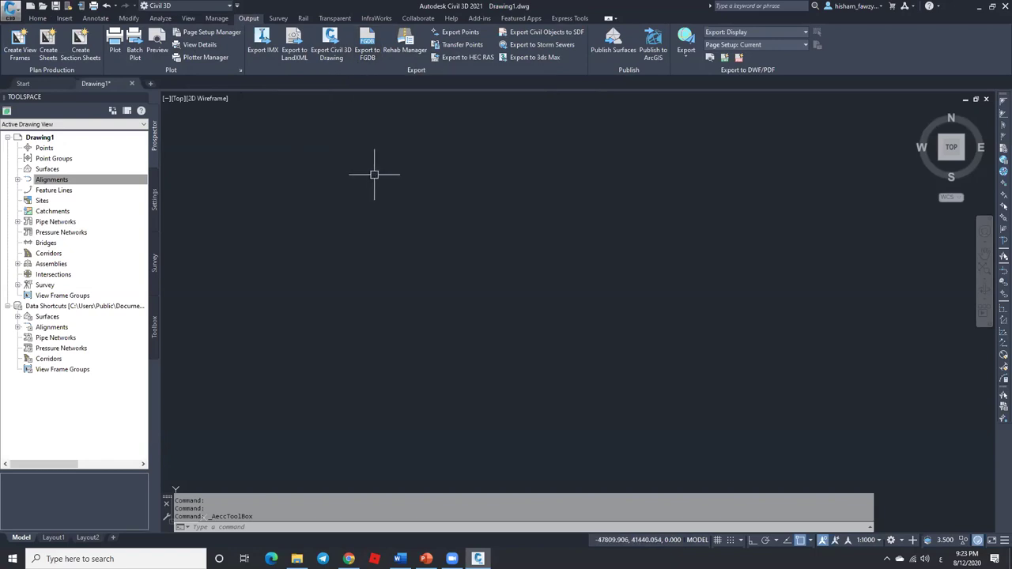
pyautogui.click(377, 19)
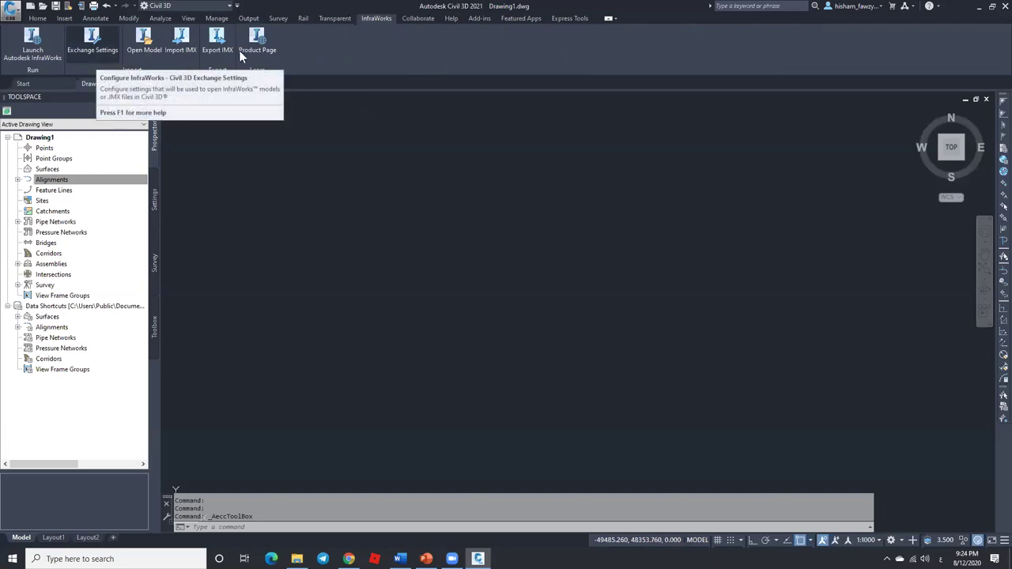
pyautogui.click(418, 19)
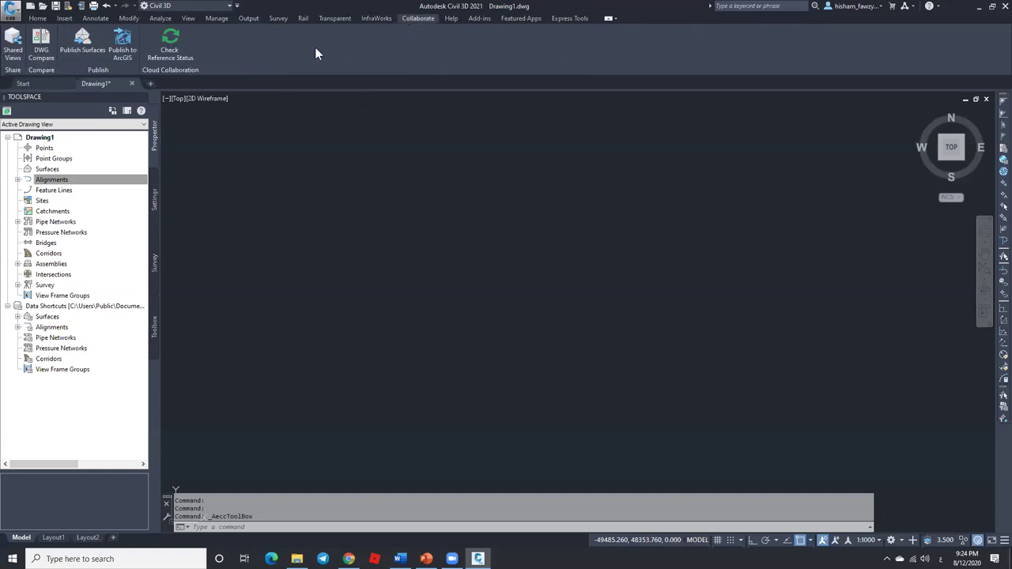
pyautogui.click(566, 20)
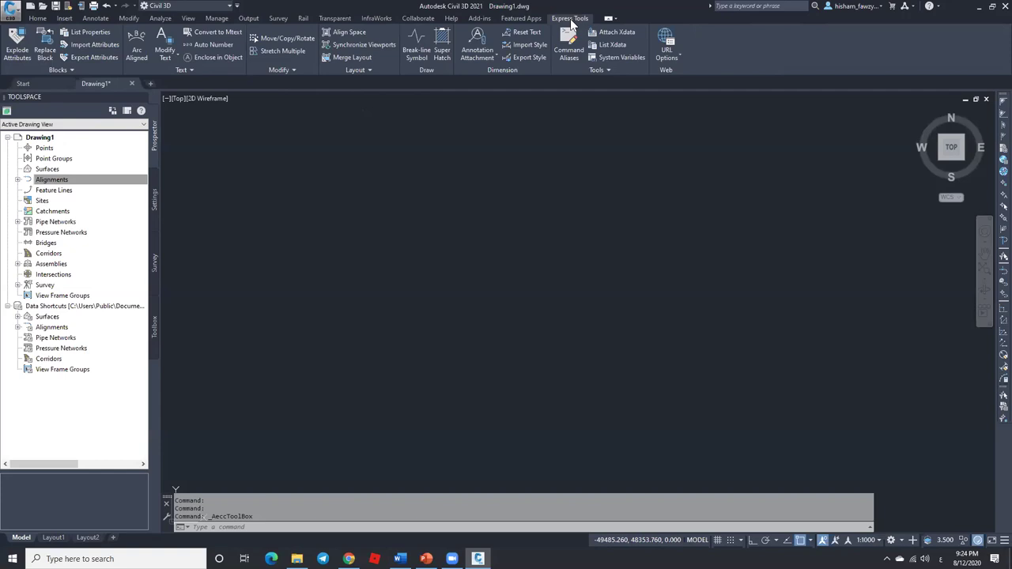
pyautogui.click(189, 19)
pyautogui.click(218, 19)
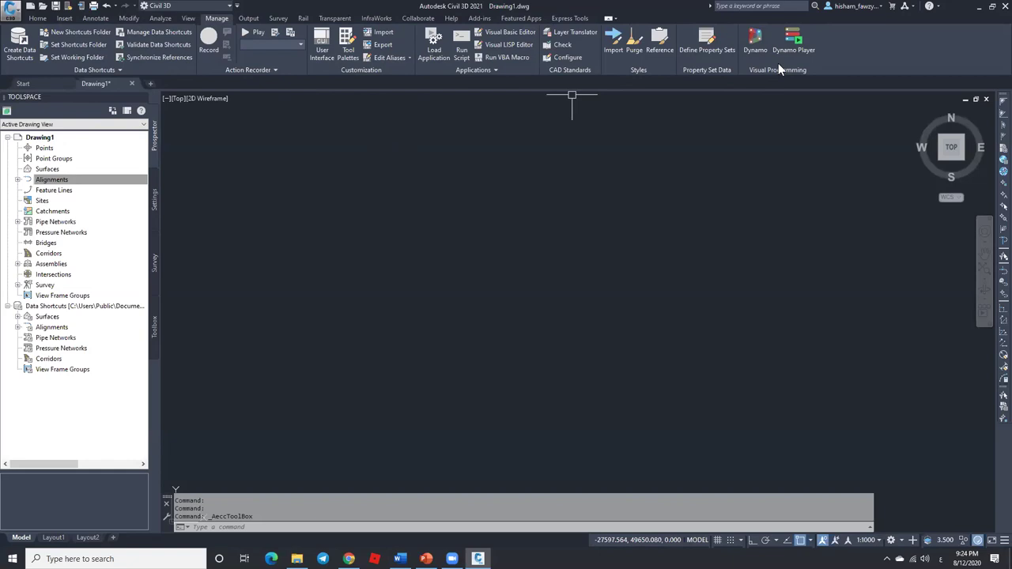
pyautogui.click(38, 18)
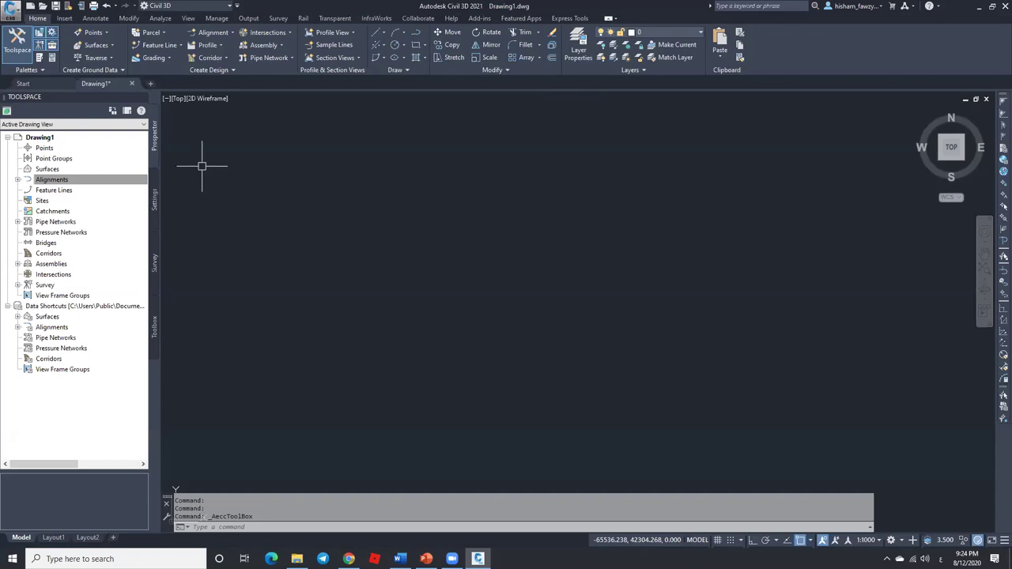
# Step: Draw a horizontal line 10 m long in the empty drawing area with Ortho on
pyautogui.write('a')
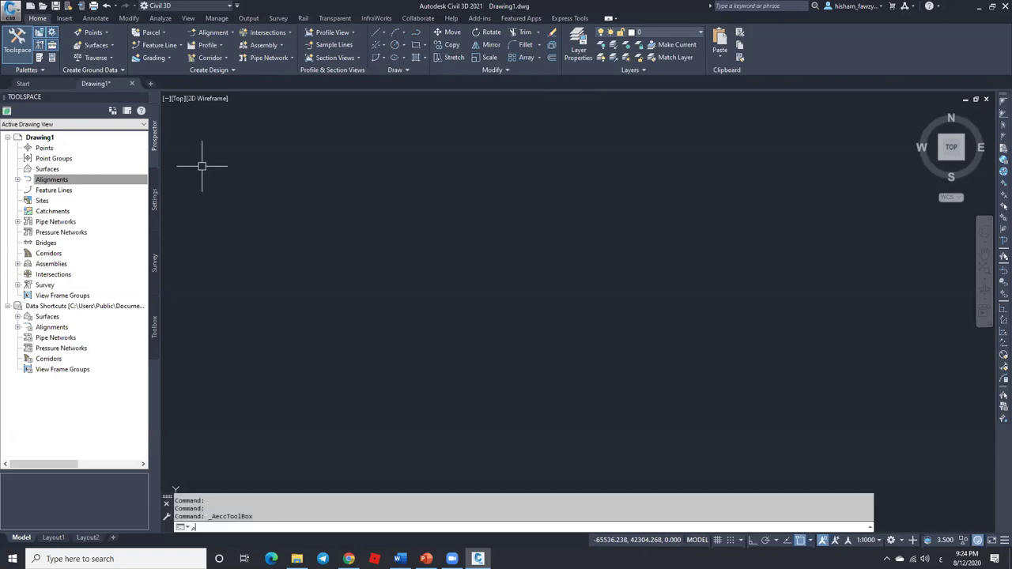
pyautogui.press('Return')
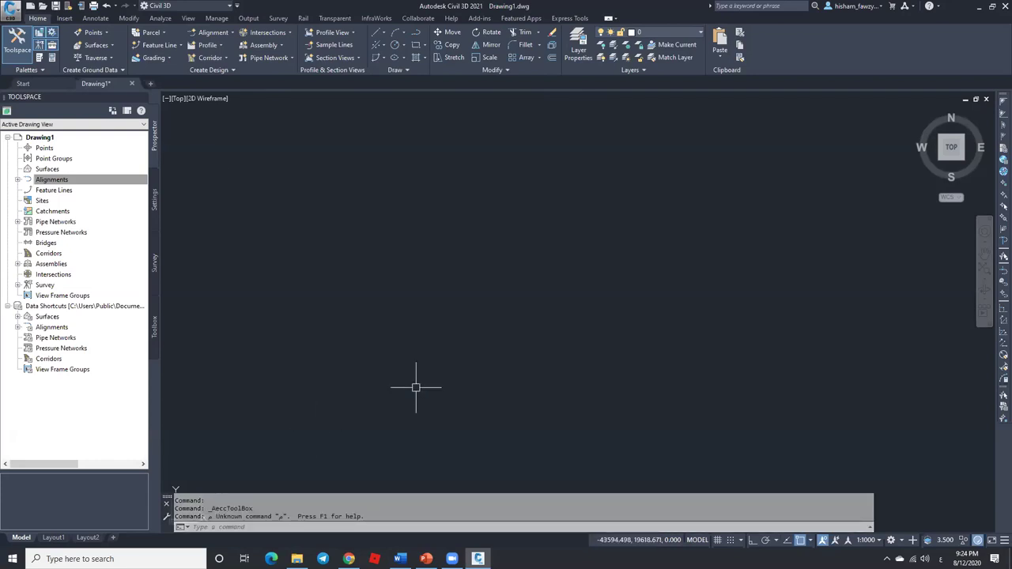
pyautogui.press('Escape')
pyautogui.write('l')
pyautogui.press('Return')
pyautogui.click(358, 173)
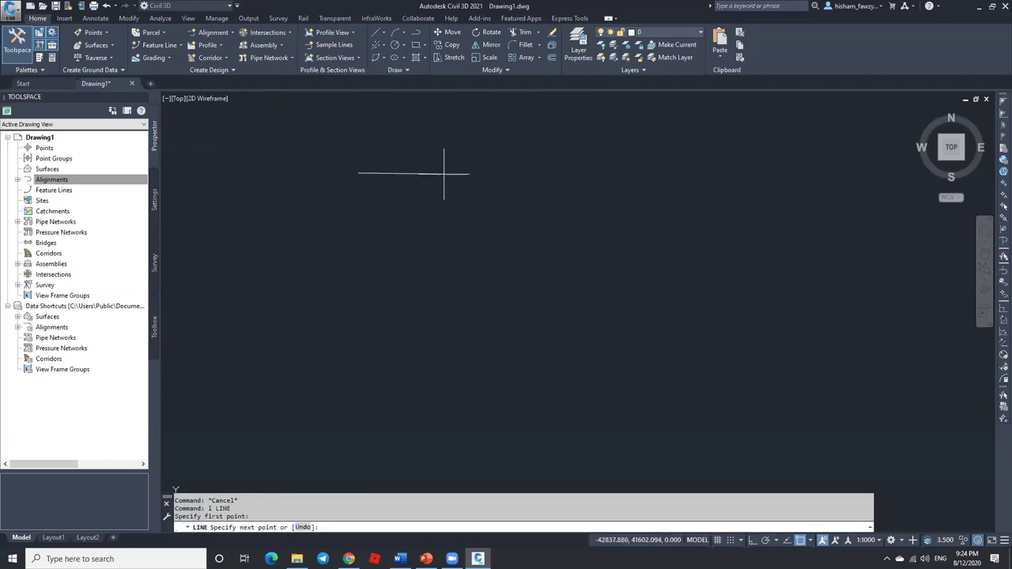
pyautogui.press('F8')
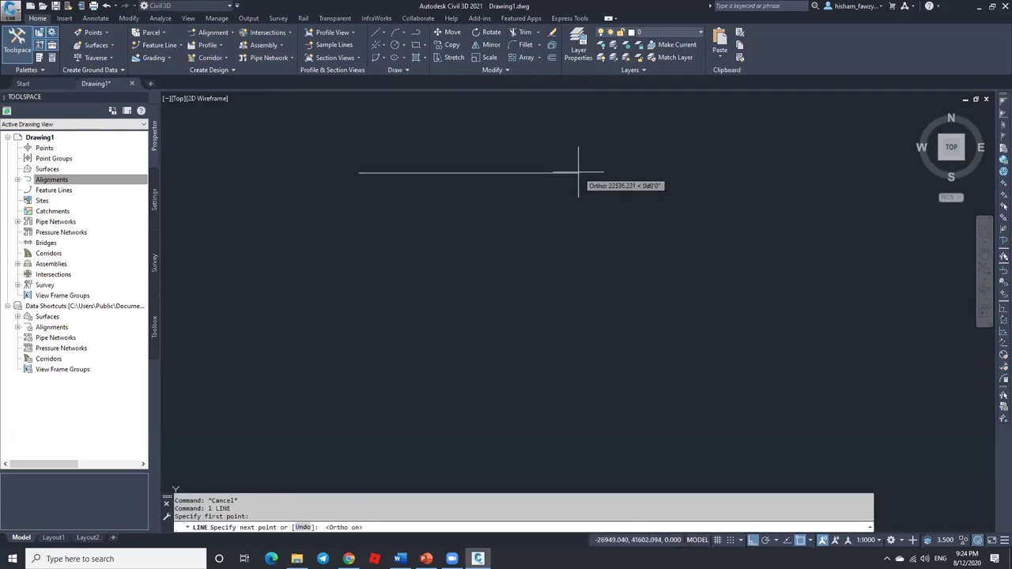
pyautogui.write('10')
pyautogui.press('Return')
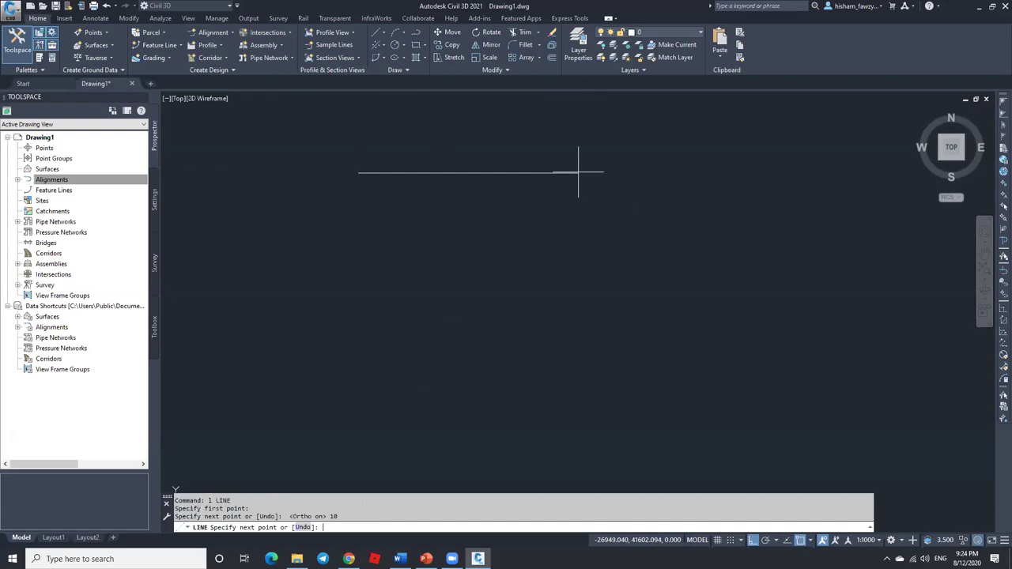
pyautogui.press('Escape')
pyautogui.scroll(15, 440, 203)
pyautogui.moveTo(395, 219); pyautogui.dragTo(534, 234, button='middle')
pyautogui.click(533, 234)
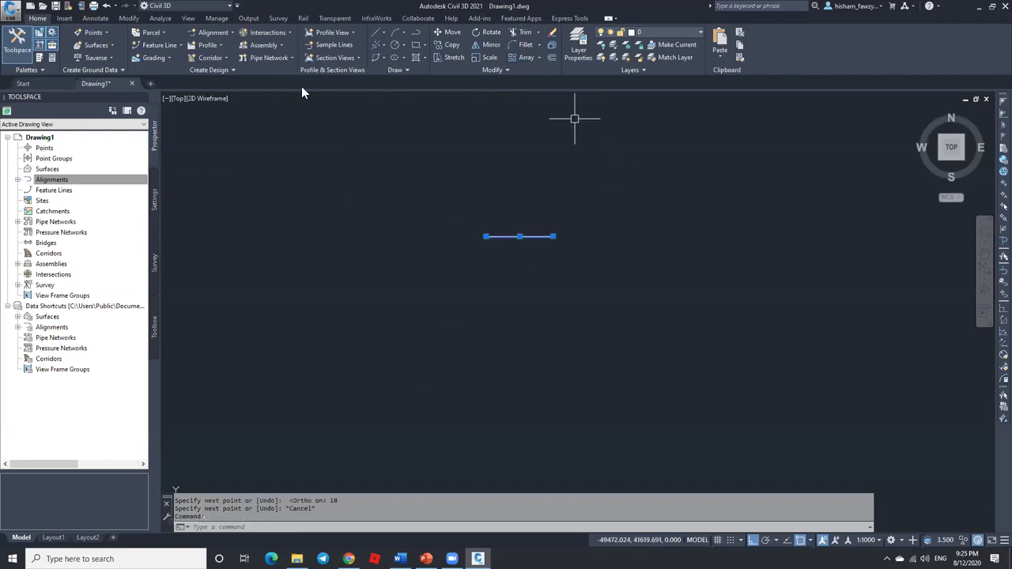
pyautogui.press('Escape')
# Step: Draw a horizontal feature line 10 m long below the line, with elevation 0.000 and grade 0.00
pyautogui.click(181, 45)
pyautogui.click(227, 68)
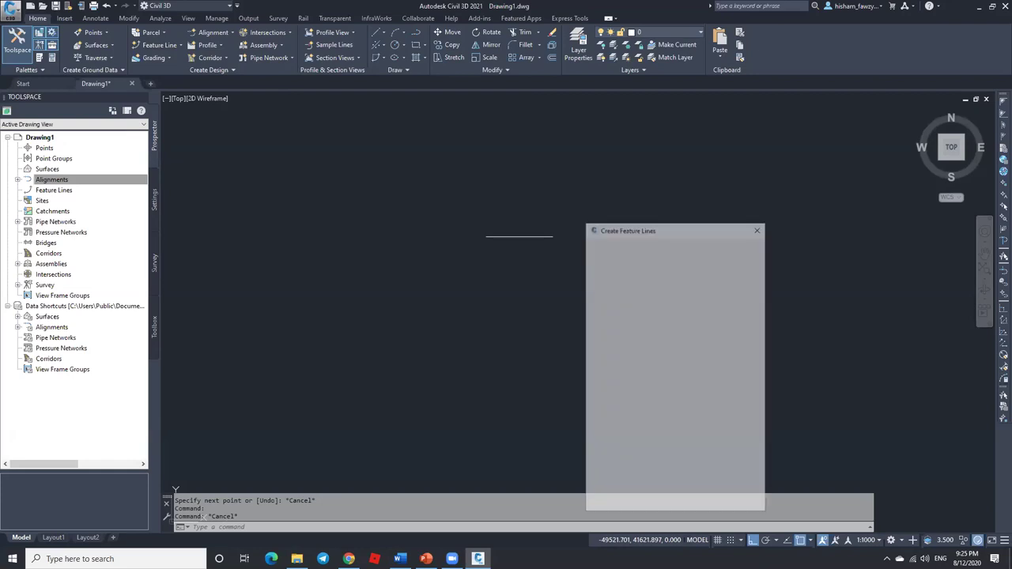
pyautogui.press('Return')
pyautogui.click(475, 281)
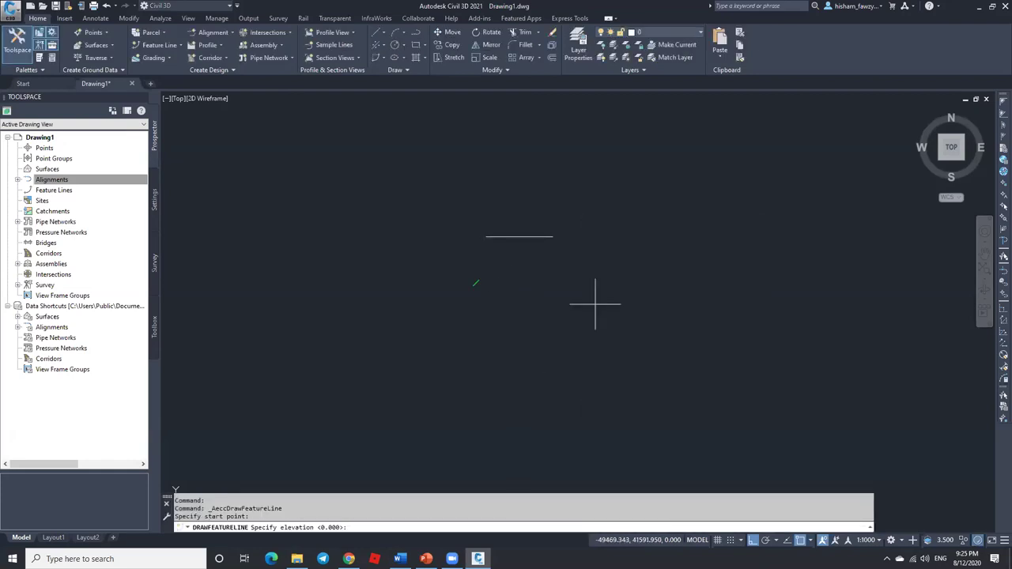
pyautogui.press('Return')
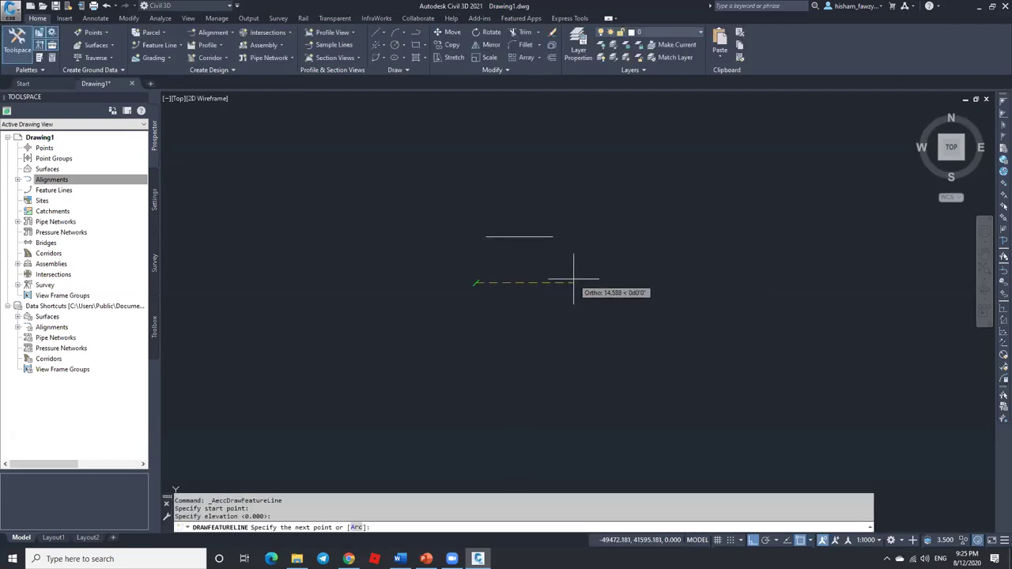
pyautogui.write('10')
pyautogui.press('Return')
pyautogui.press('Return')
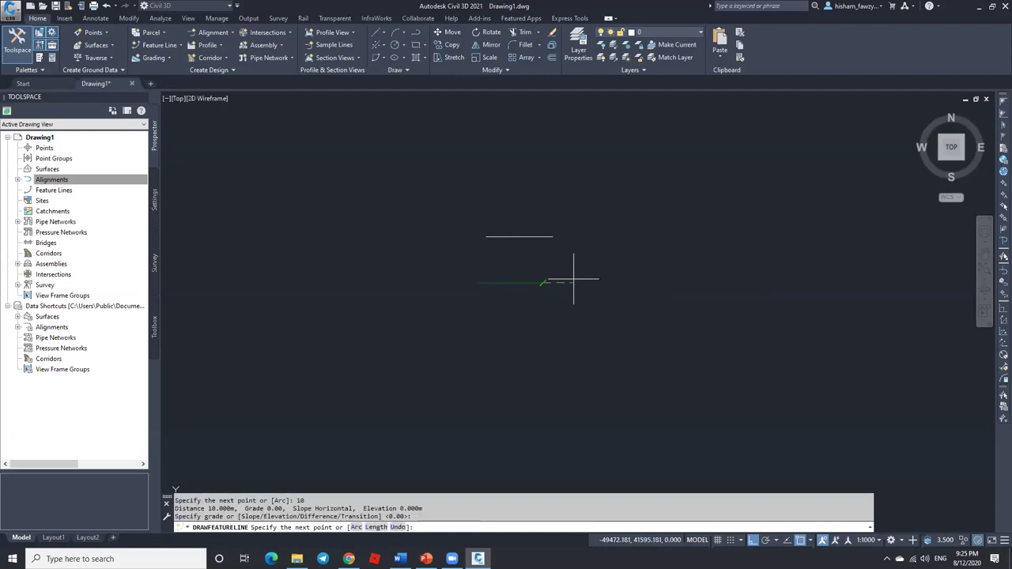
pyautogui.press('Escape')
pyautogui.press('Escape')
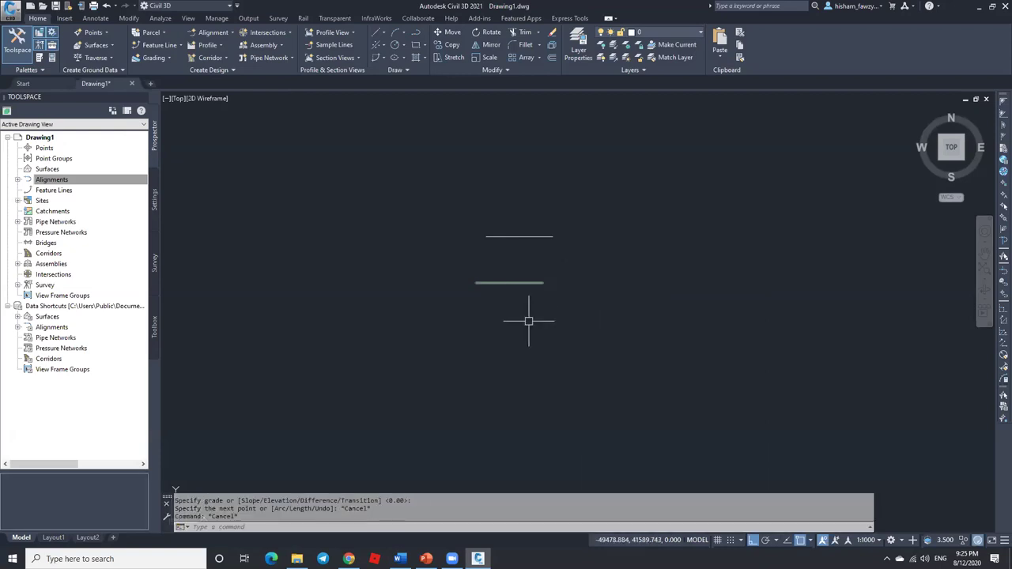
pyautogui.click(521, 284)
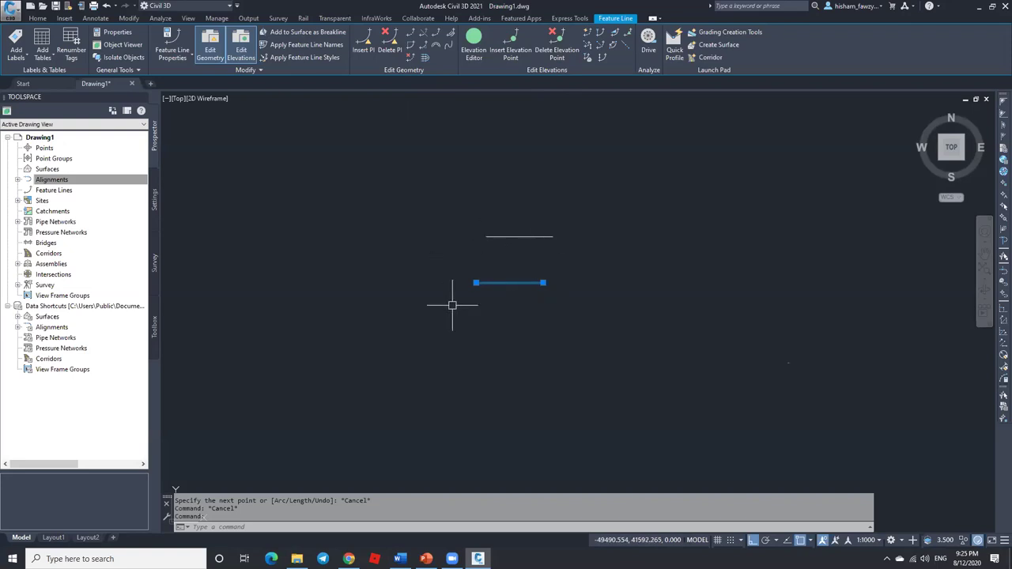
pyautogui.press('Escape')
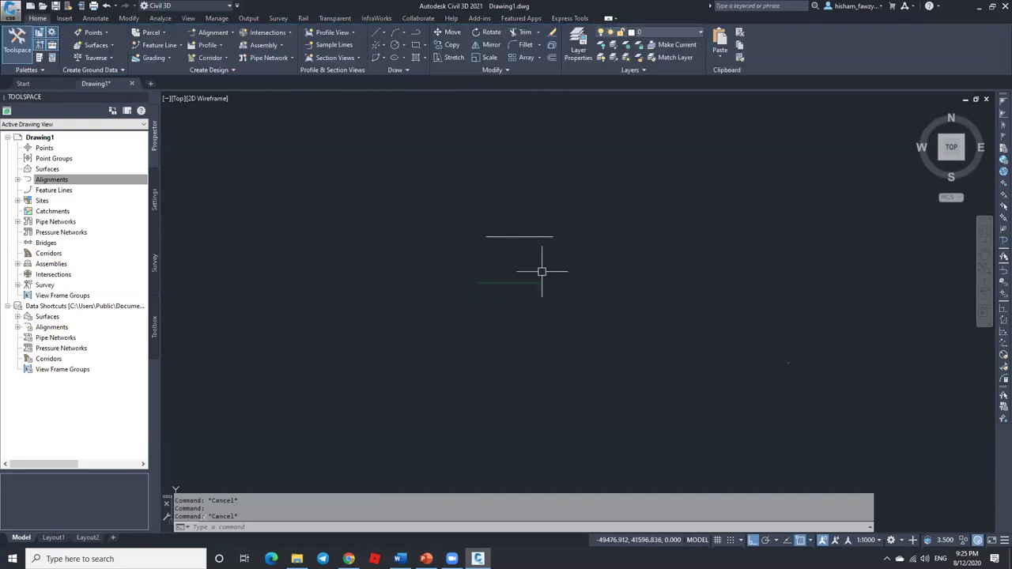
# Step: Expand Site 1 in the Prospector's Sites collection and list its feature lines in an enlarged item view
pyautogui.click(77, 192)
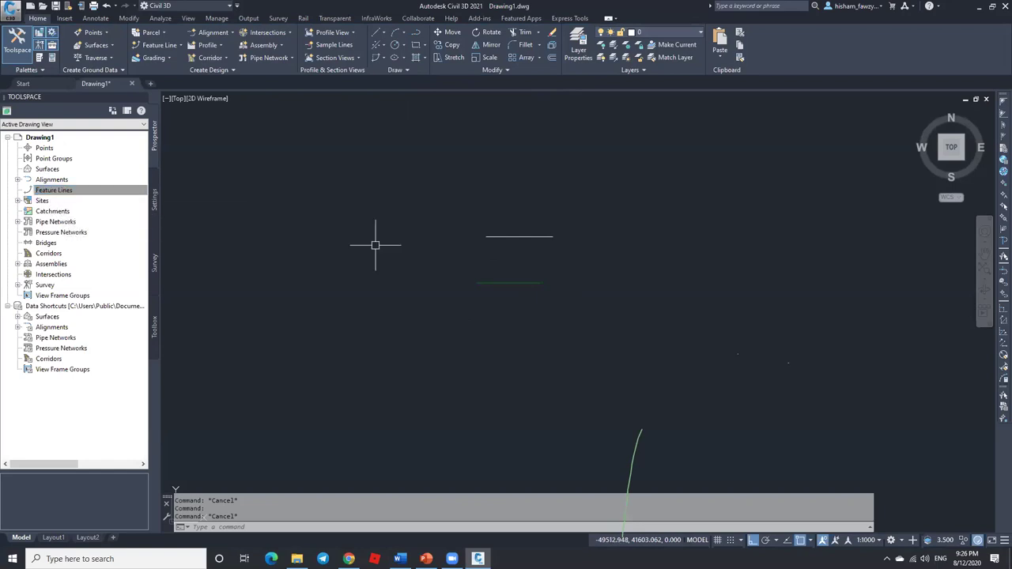
pyautogui.click(17, 201)
pyautogui.click(28, 211)
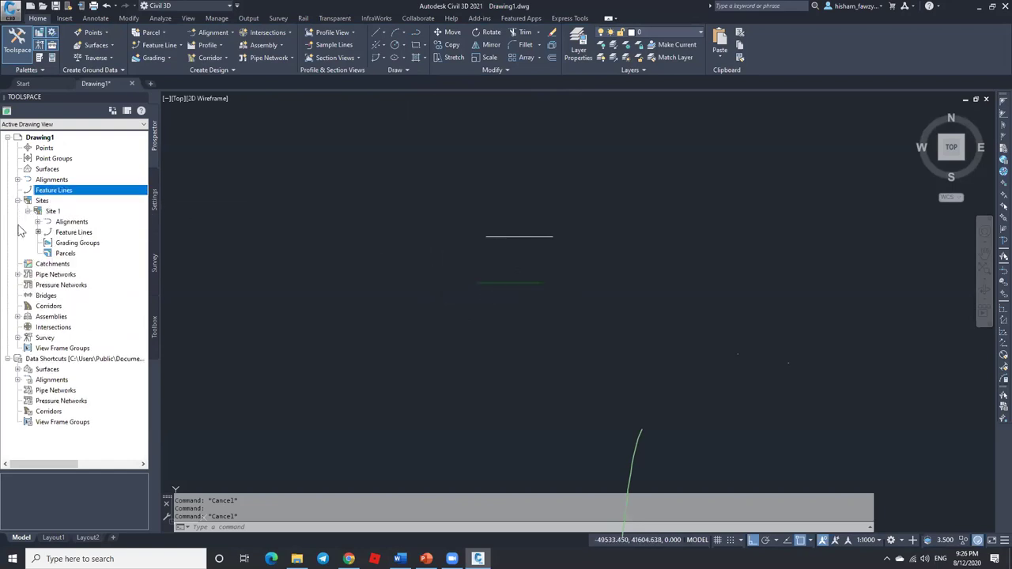
pyautogui.click(83, 234)
pyautogui.moveTo(86, 465); pyautogui.dragTo(85, 395)
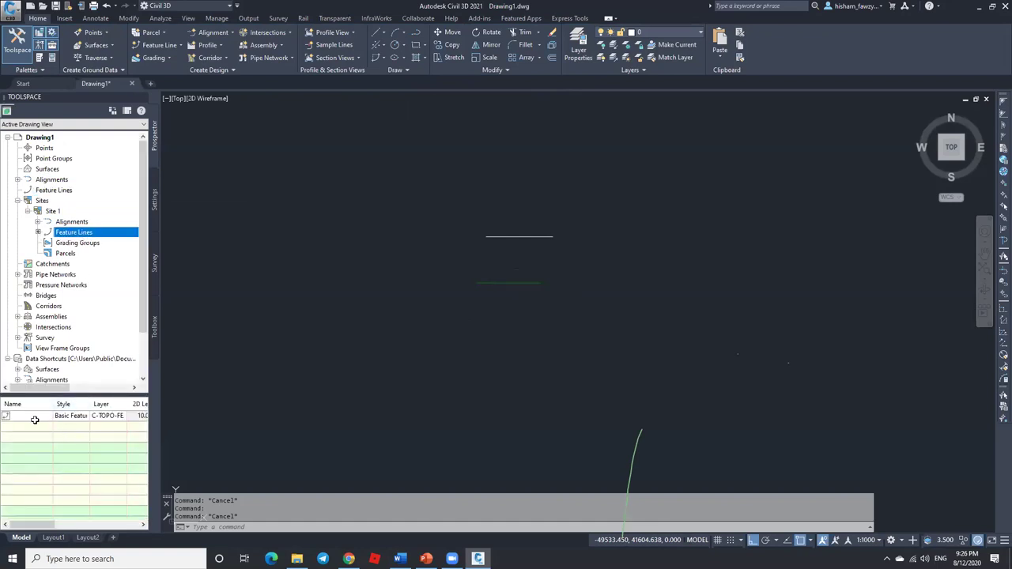
pyautogui.click(38, 416)
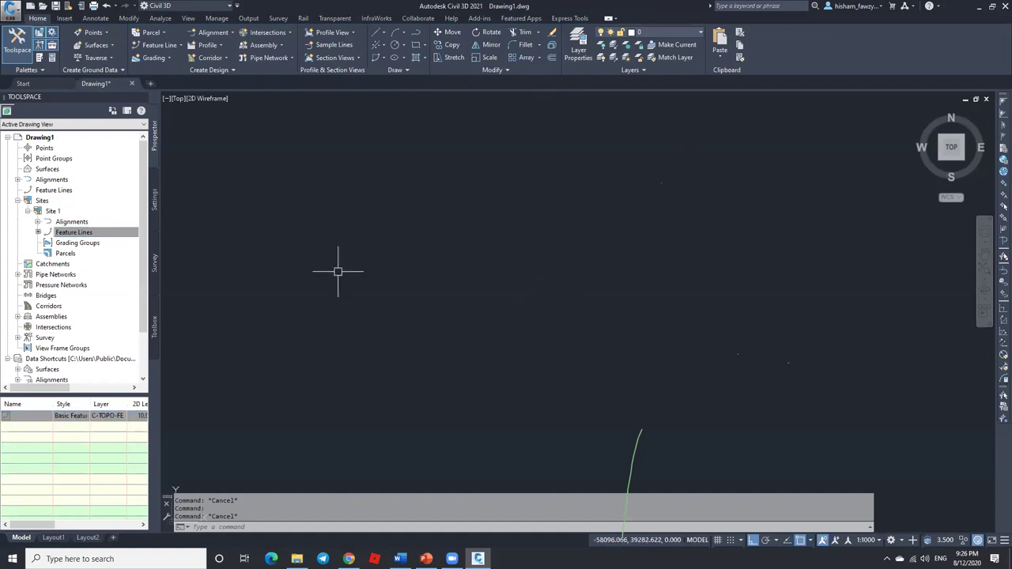
# Step: Select the feature line from its entry in Site 1's feature line list and zoom the drawing to it
pyautogui.click(85, 230)
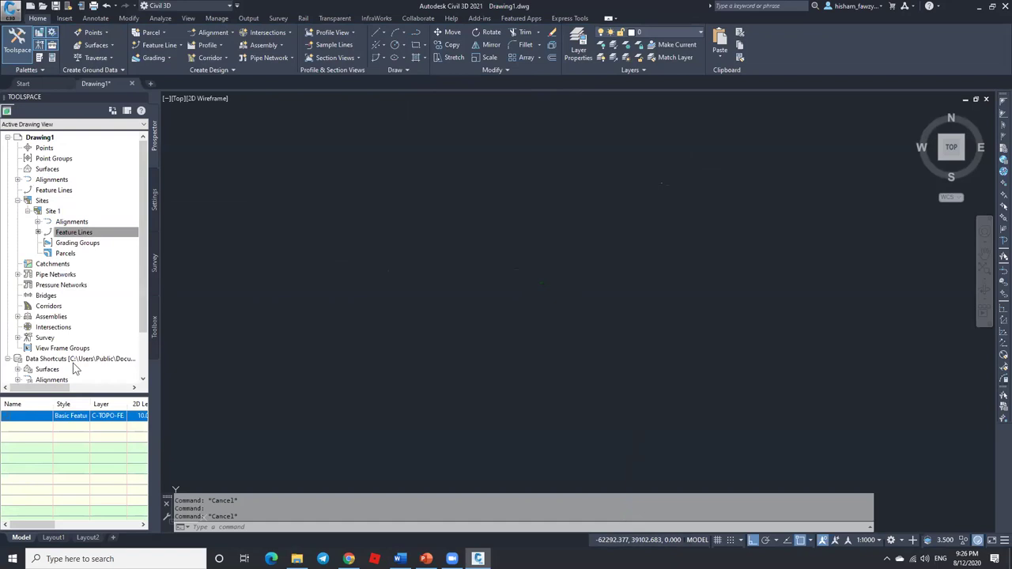
pyautogui.rightClick(45, 417)
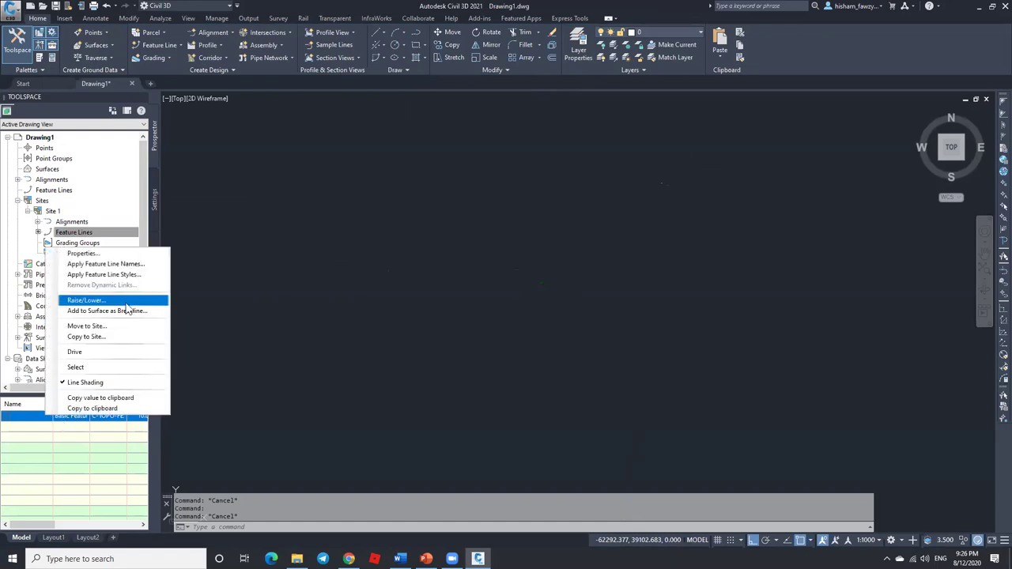
pyautogui.click(112, 367)
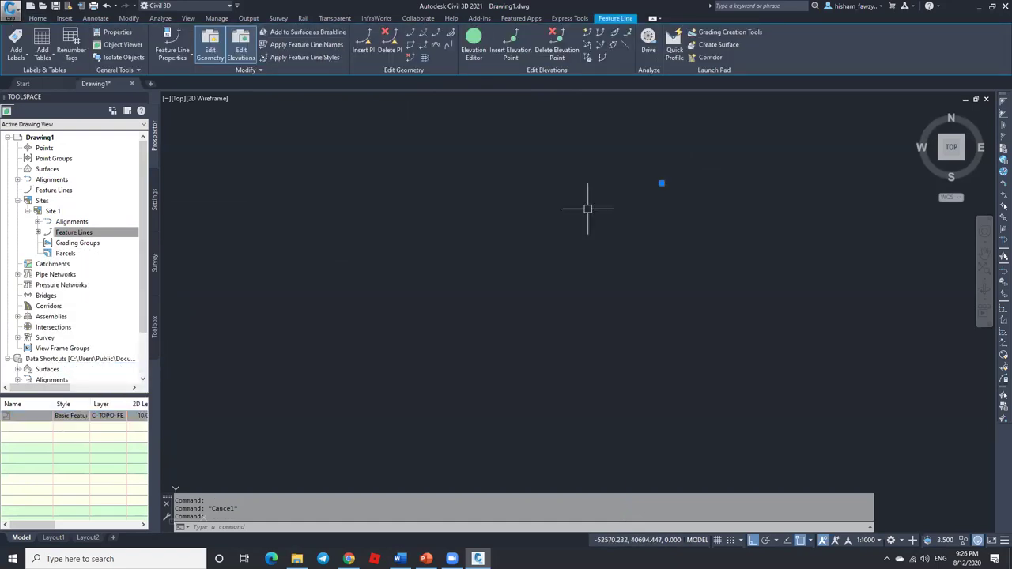
pyautogui.rightClick(45, 422)
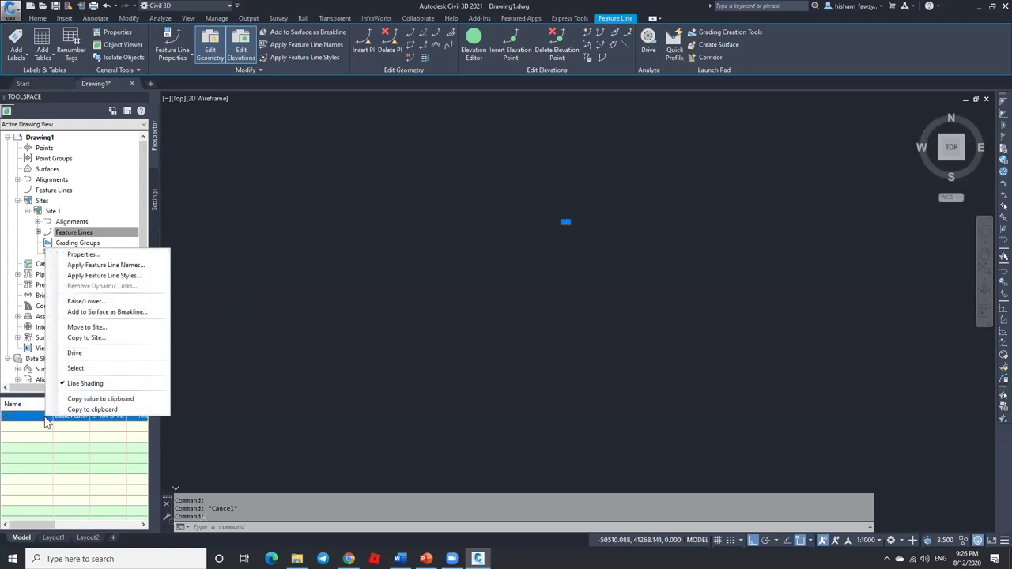
pyautogui.rightClick(118, 237)
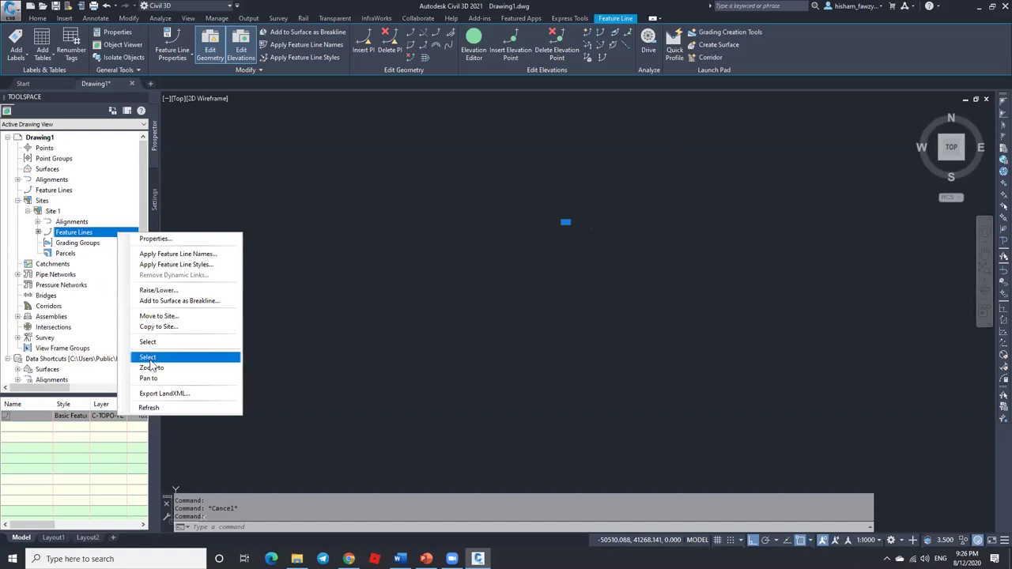
pyautogui.click(151, 367)
pyautogui.scroll(-4, 443, 237)
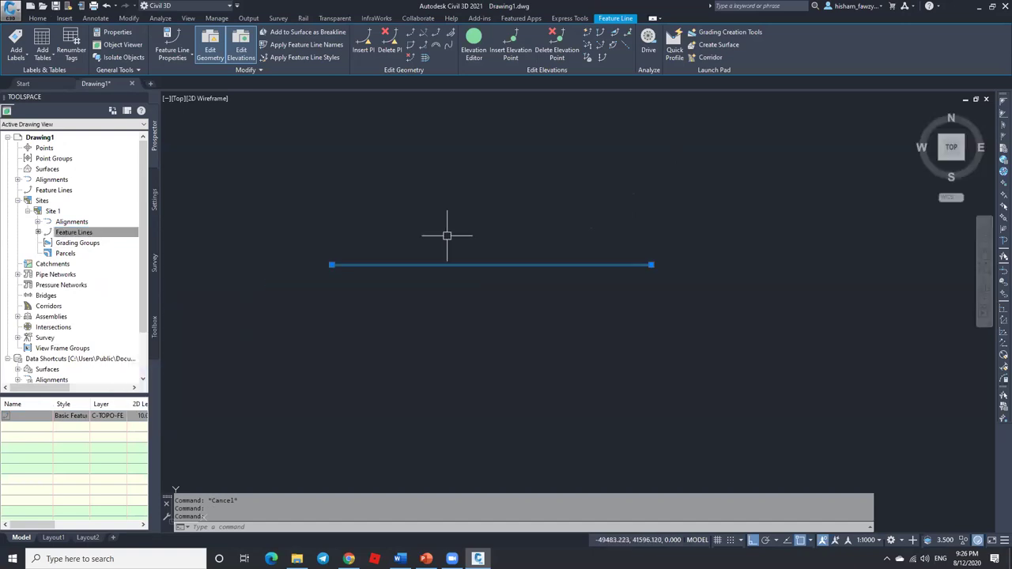
pyautogui.press('Escape')
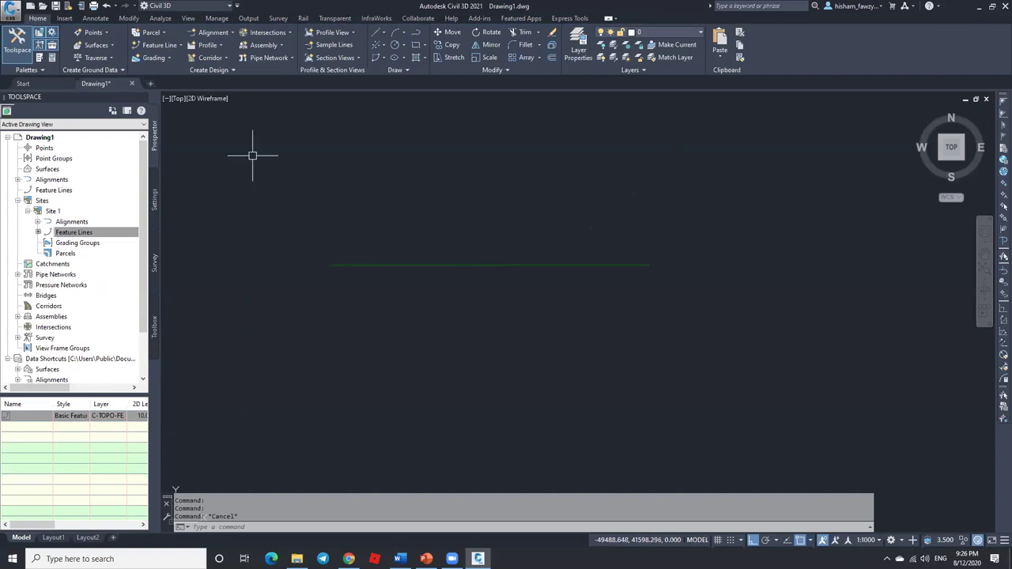
# Step: Create one point manually above the two lines, accepting the default description and elevation, and close the Create Points tools
pyautogui.click(107, 32)
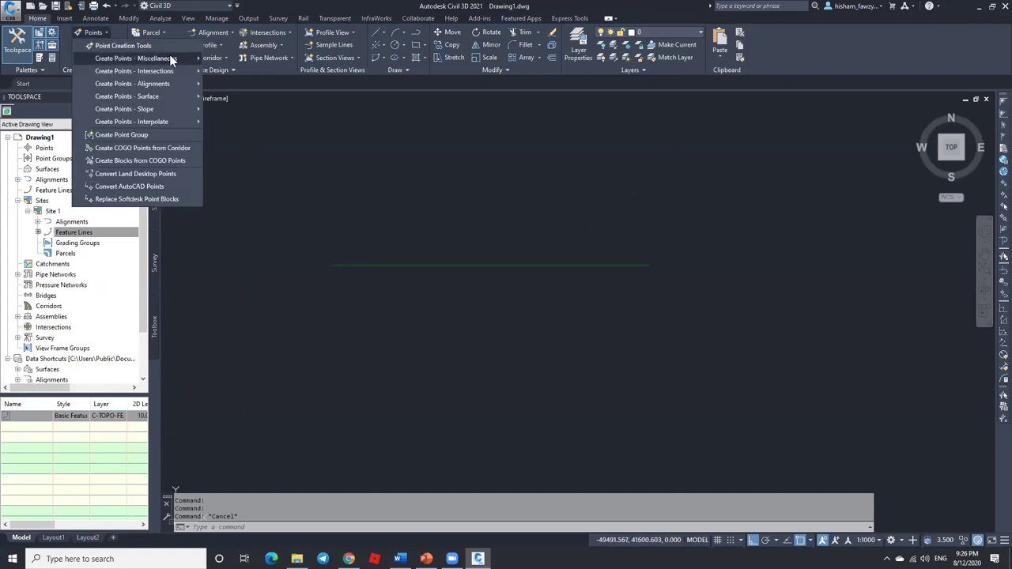
pyautogui.moveTo(170, 57)
pyautogui.click(235, 60)
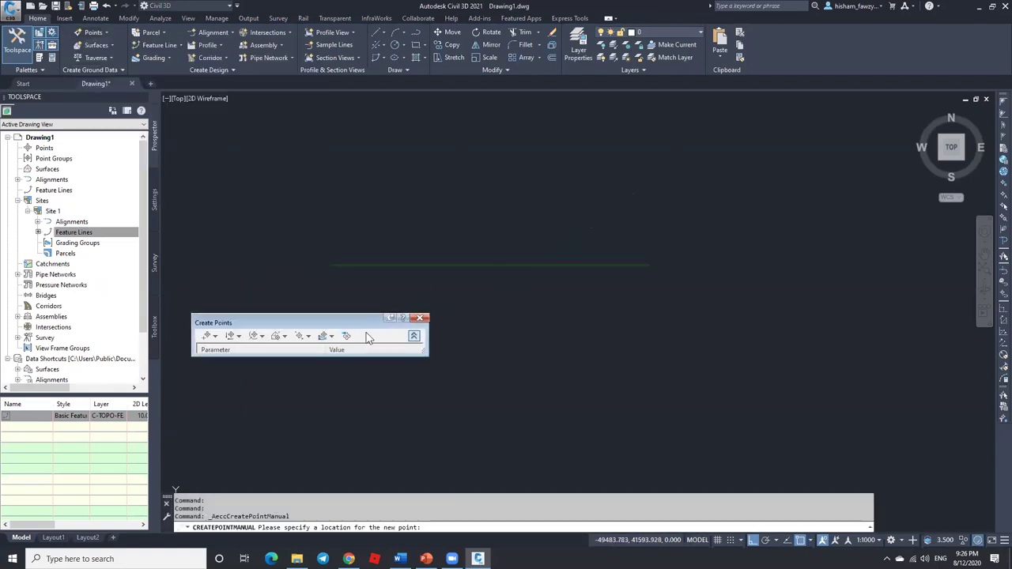
pyautogui.click(493, 235)
pyautogui.press('Return')
pyautogui.press('Return')
pyautogui.click(420, 318)
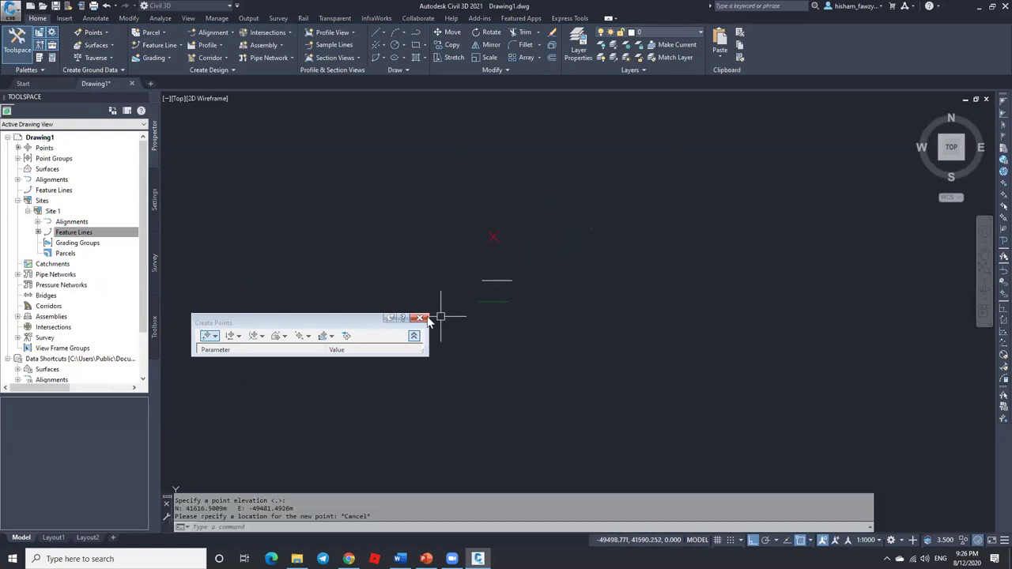
# Step: Place a plain drawing point with the POINT command to the right of the COGO point above the two lines
pyautogui.scroll(5, 492, 232)
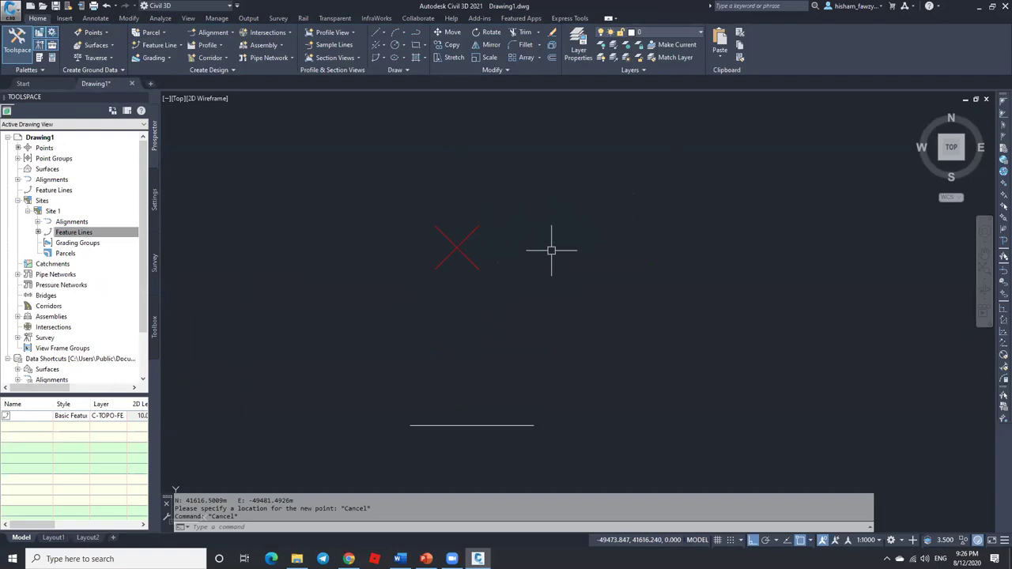
pyautogui.scroll(-2, 512, 250)
pyautogui.moveTo(590, 255); pyautogui.dragTo(529, 249, button='middle')
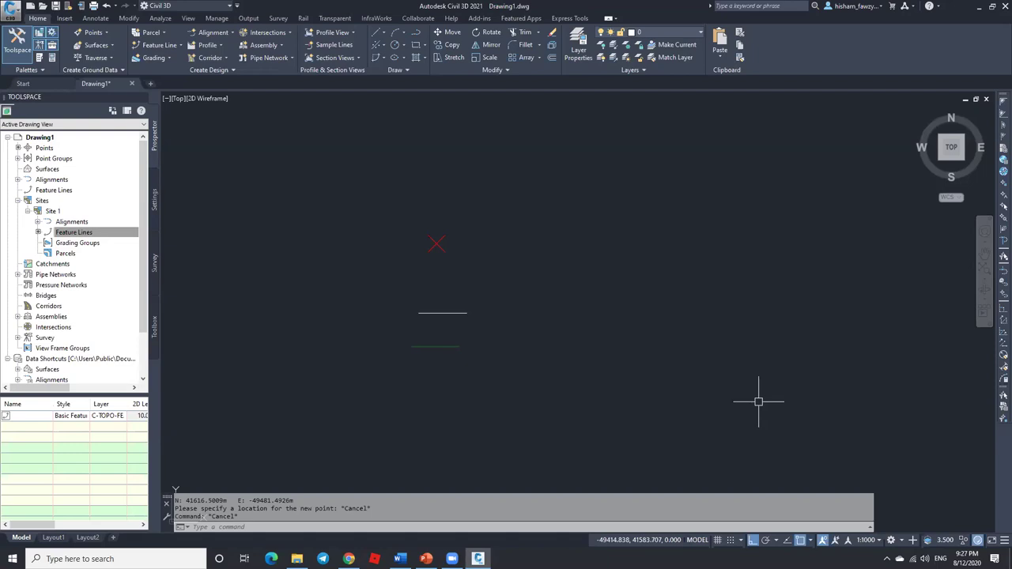
pyautogui.write('PO')
pyautogui.press('Return')
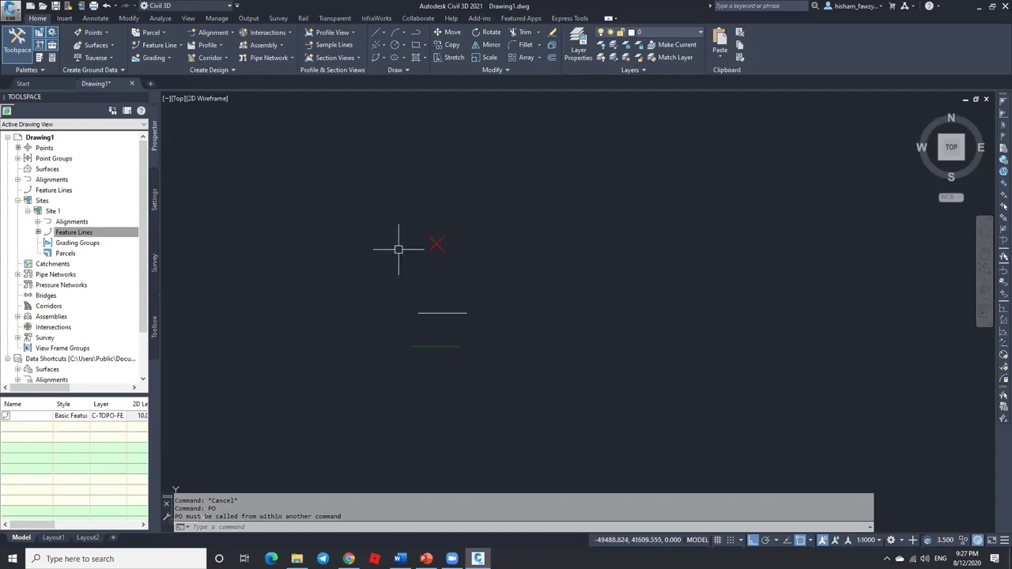
pyautogui.click(408, 70)
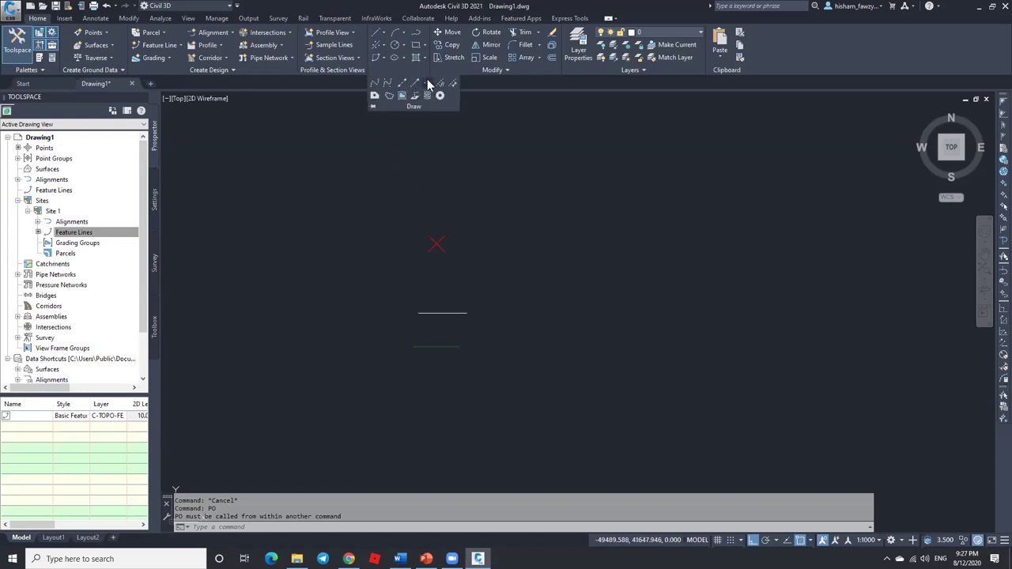
pyautogui.click(341, 530)
pyautogui.write('po')
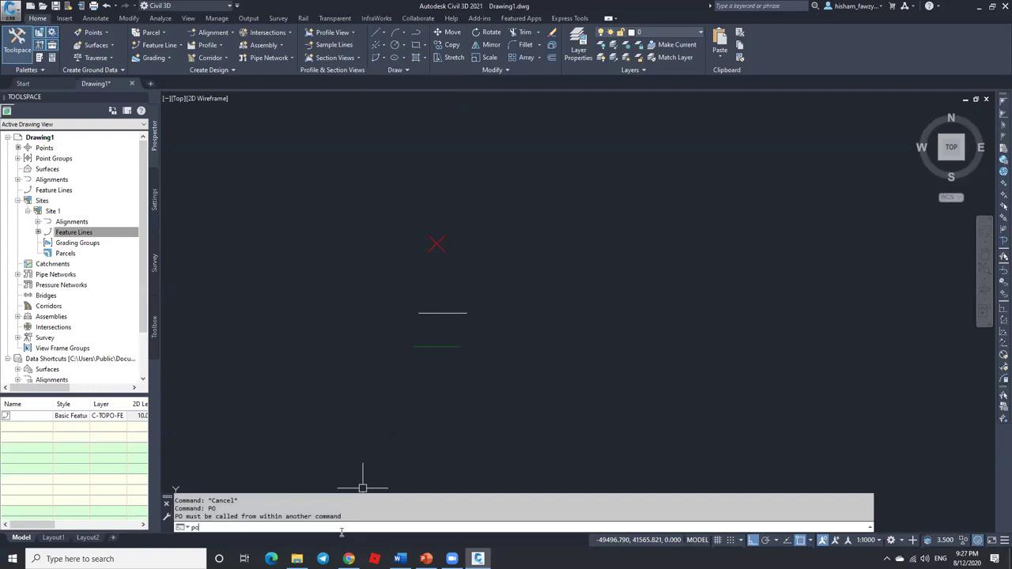
pyautogui.write('int')
pyautogui.press('Return')
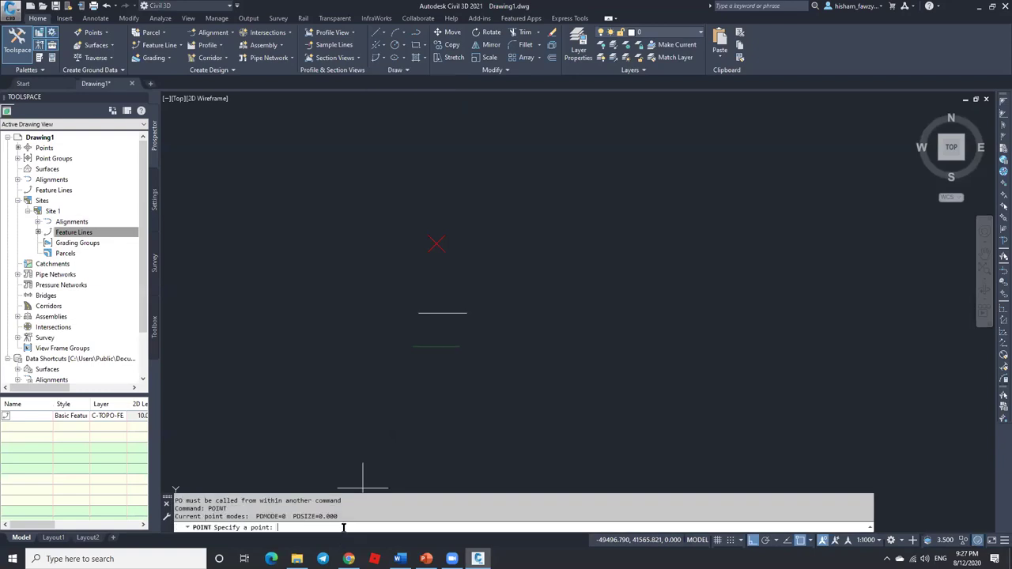
pyautogui.click(485, 247)
# Step: Set the point style to the circle-with-X symbol, sized 0.5 in absolute units
pyautogui.scroll(2, 507, 248)
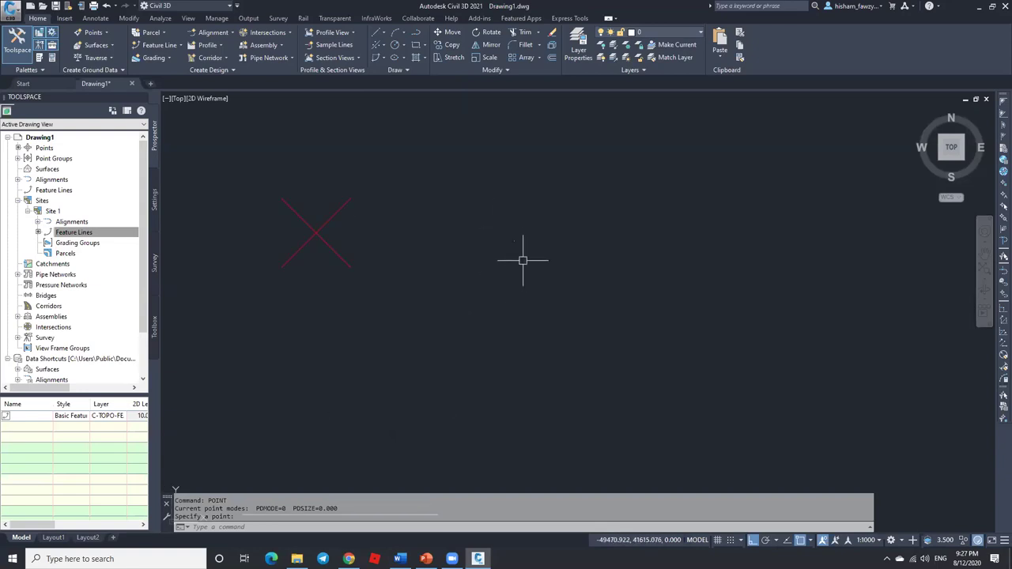
pyautogui.write('l')
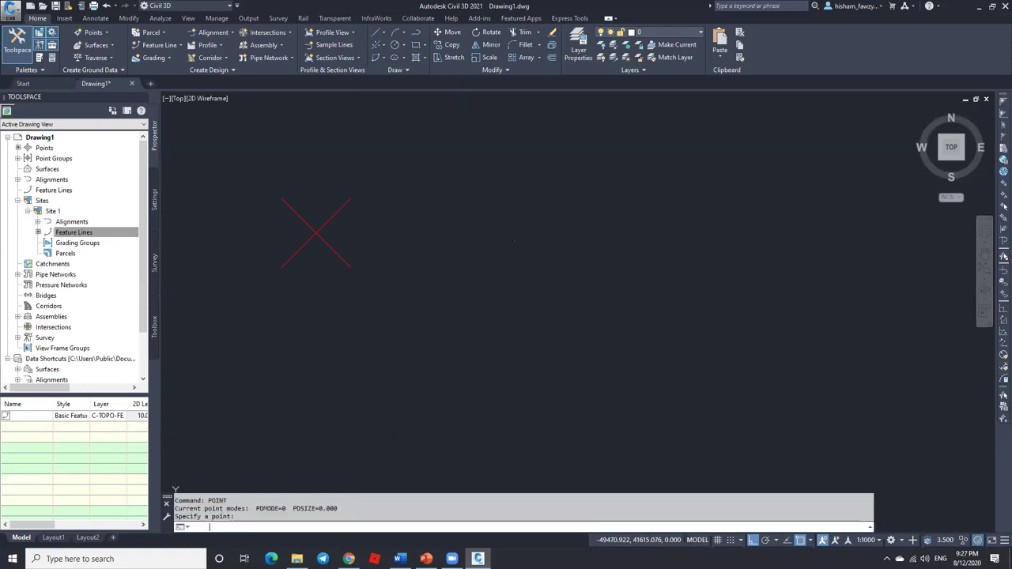
pyautogui.write('ptype')
pyautogui.press('Return')
pyautogui.click(700, 323)
pyautogui.click(671, 431)
pyautogui.moveTo(669, 396); pyautogui.dragTo(632, 393)
pyautogui.write('5')
pyautogui.click(632, 444)
pyautogui.moveTo(469, 215); pyautogui.dragTo(546, 197, button='middle')
# Step: Increase the point style's size to 2 absolute units
pyautogui.press('Return')
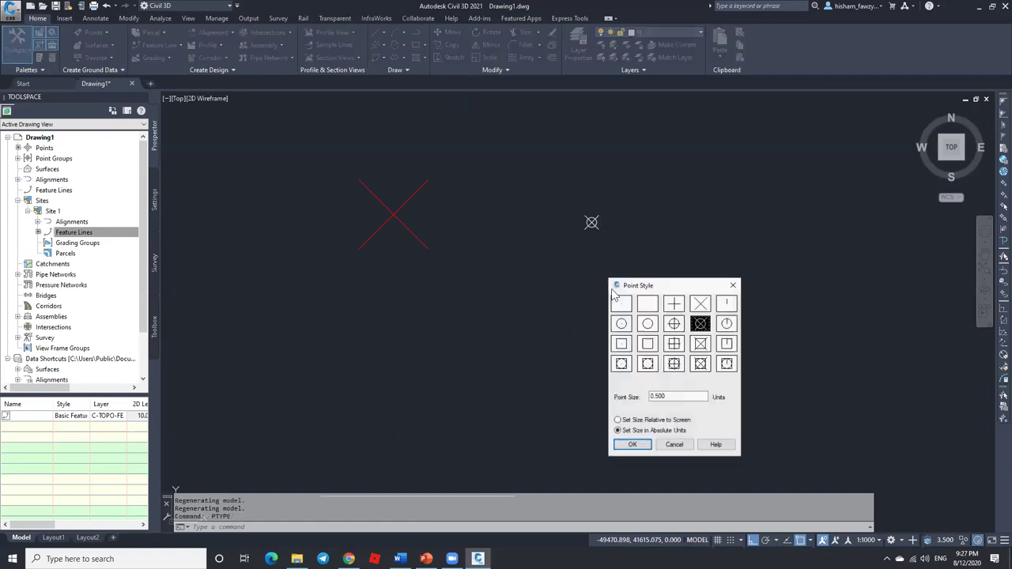
pyautogui.moveTo(674, 397); pyautogui.dragTo(633, 394)
pyautogui.write('2')
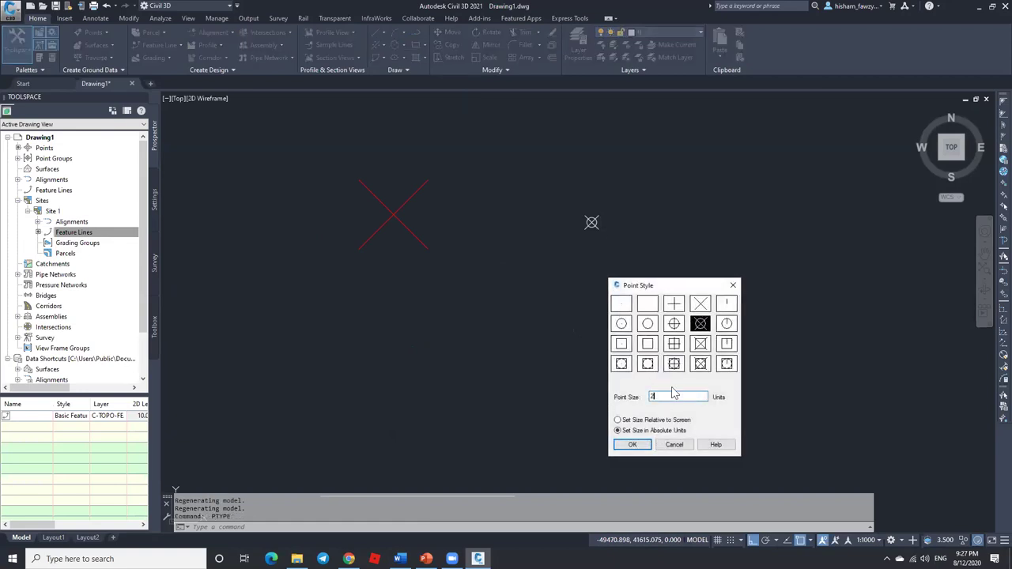
pyautogui.click(633, 444)
pyautogui.moveTo(569, 221)
pyautogui.mouseDown(button='middle')
pyautogui.moveTo(551, 253)
pyautogui.moveTo(617, 303)
pyautogui.mouseUp(button='middle')
pyautogui.press('Escape')
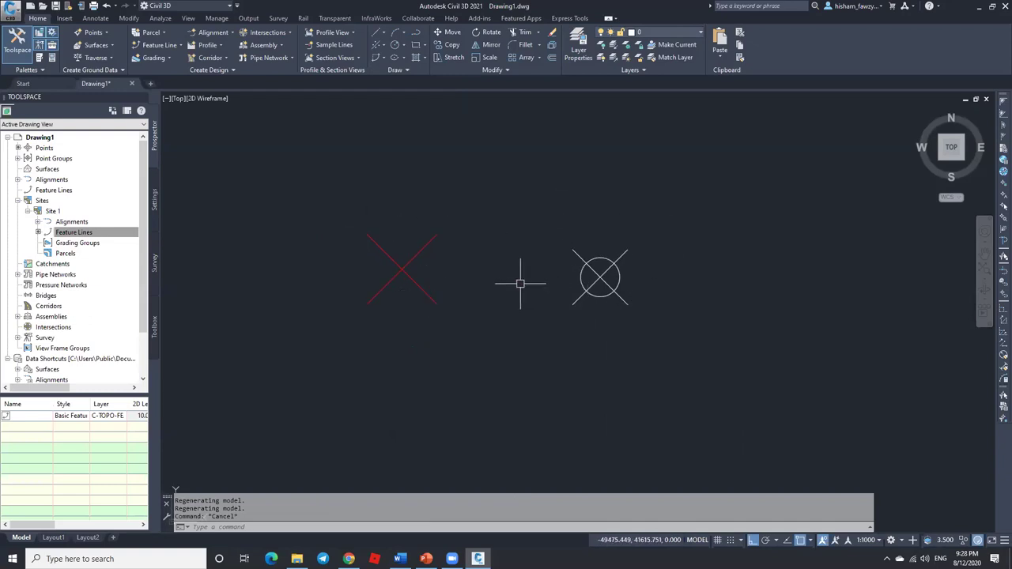
# Step: Compare the plain point with the COGO point and review the COGO point's data in the point editor
pyautogui.click(598, 277)
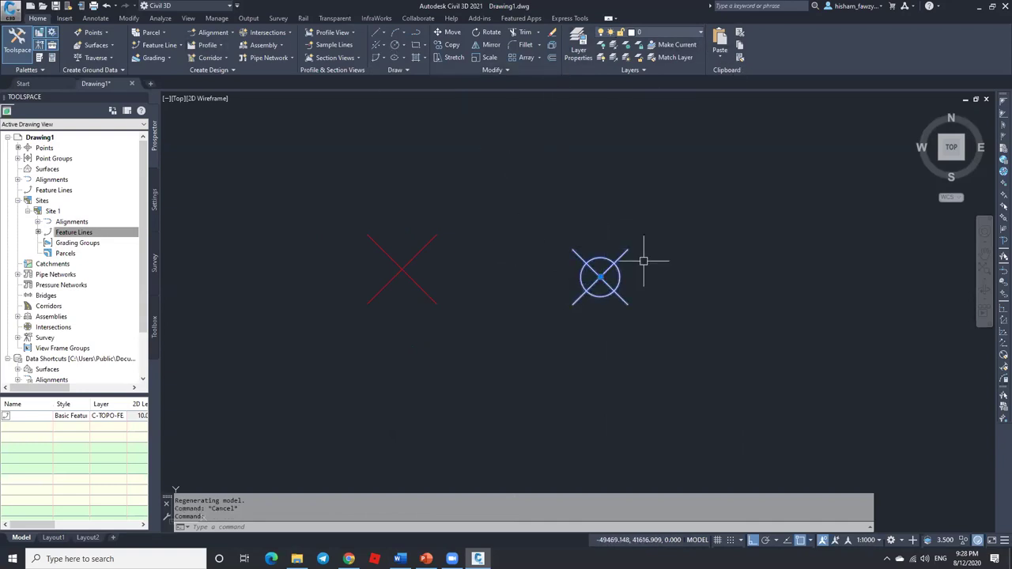
pyautogui.press('Escape')
pyautogui.click(402, 267)
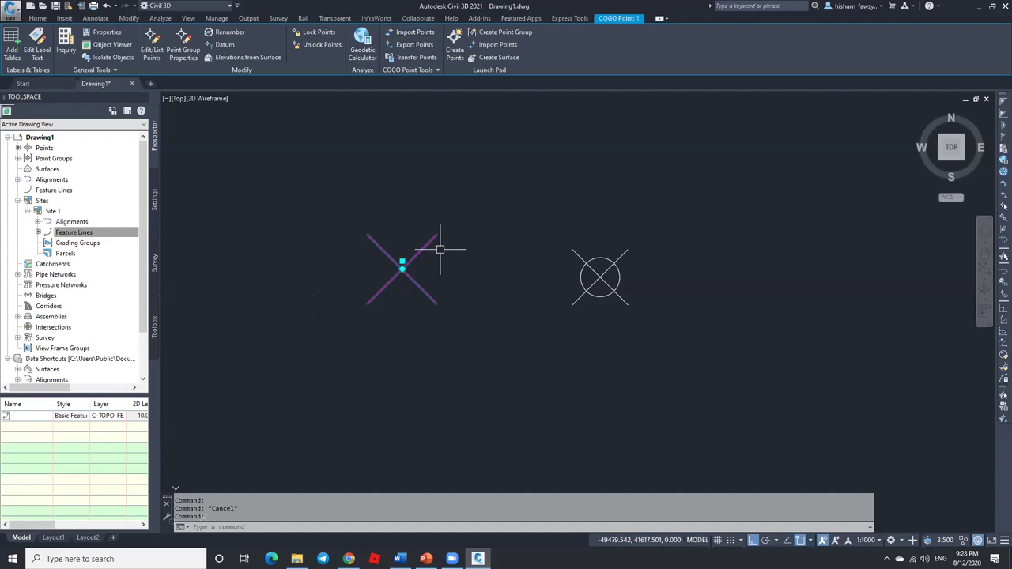
pyautogui.click(152, 41)
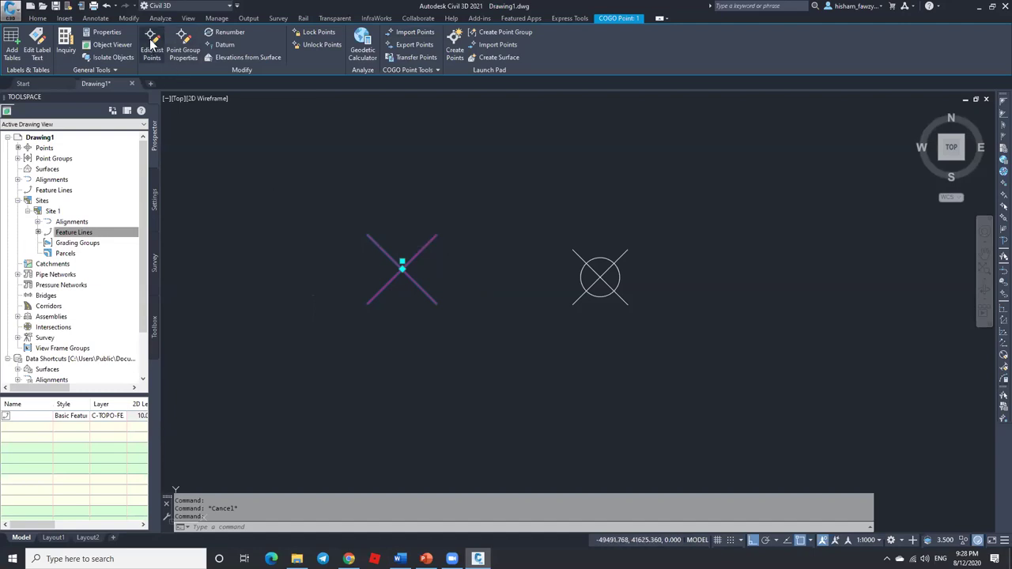
pyautogui.moveTo(515, 181); pyautogui.dragTo(361, 164)
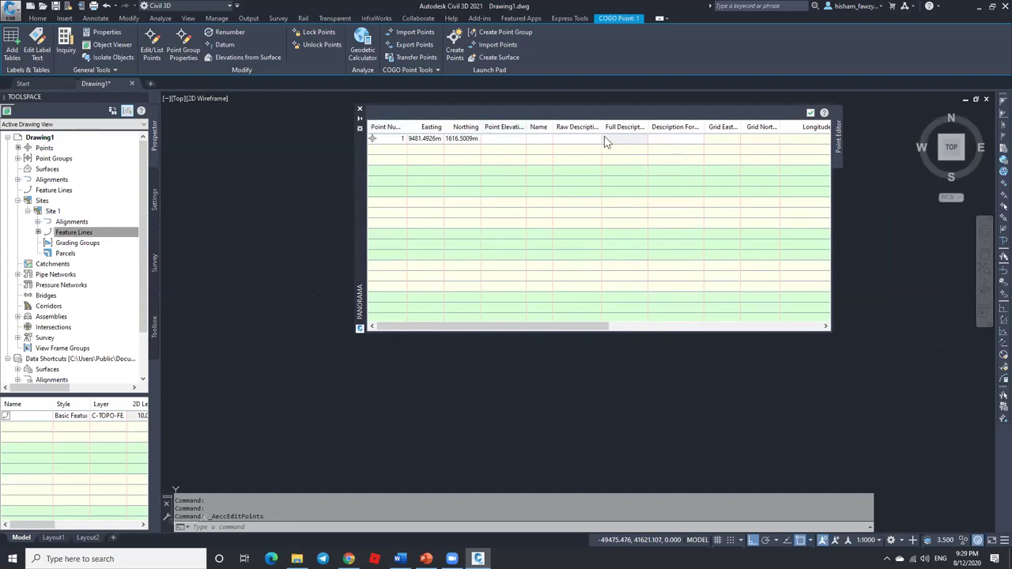
pyautogui.click(810, 113)
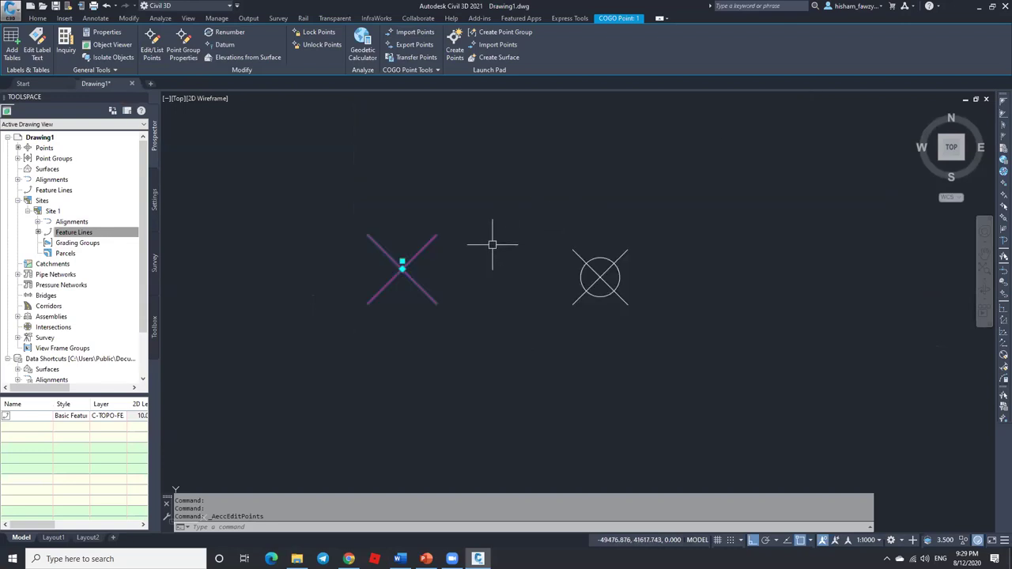
pyautogui.press('Escape')
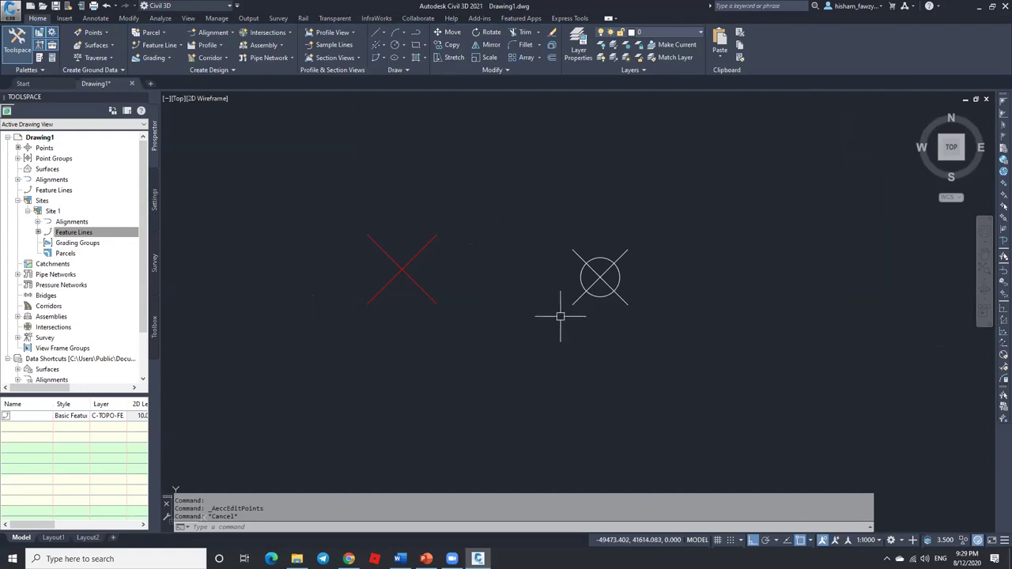
pyautogui.click(419, 289)
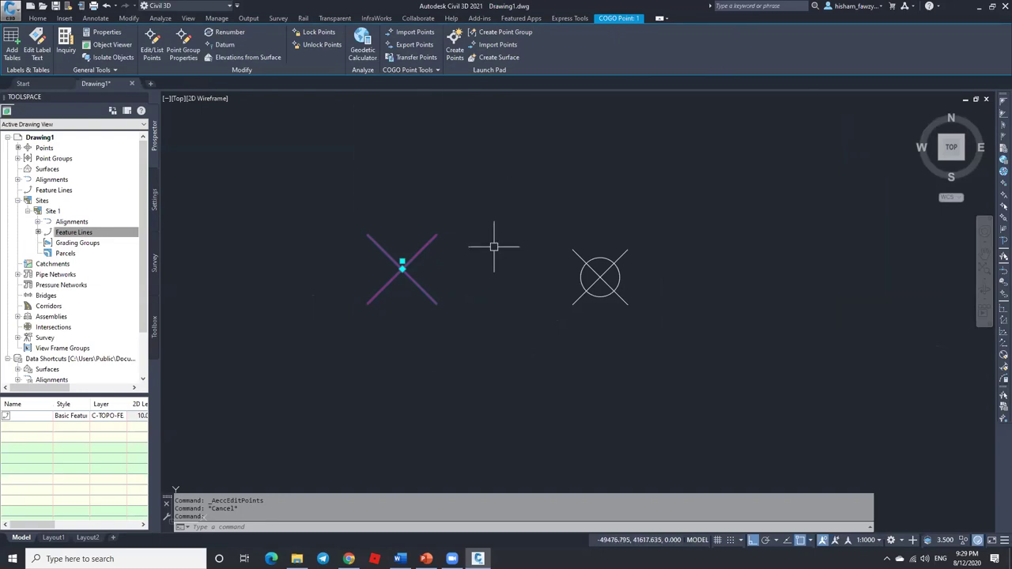
pyautogui.press('Escape')
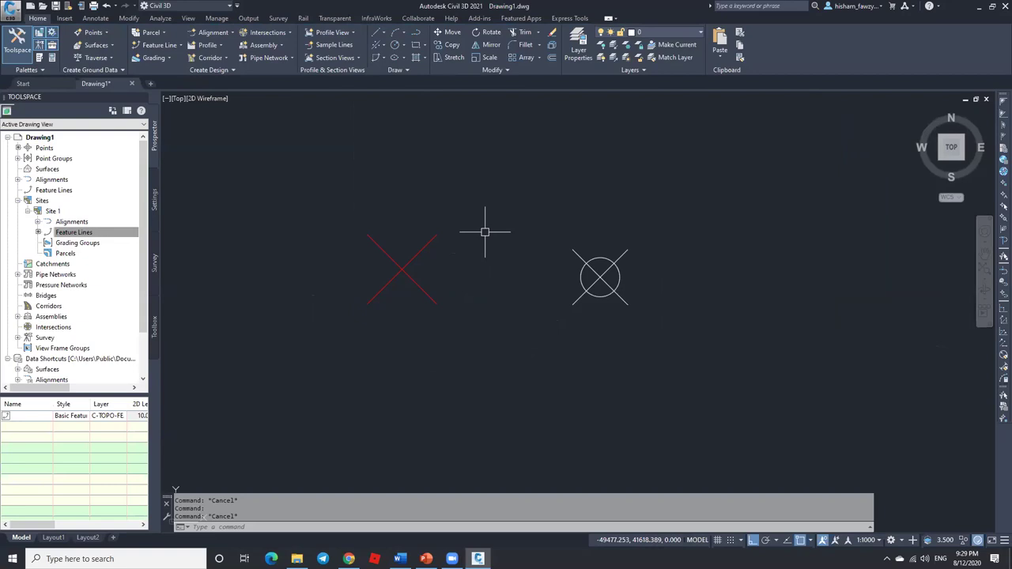
# Step: Set the COGO point's point label style to Northing and Easting in its properties
pyautogui.scroll(-5, 484, 232)
pyautogui.scroll(5, 492, 219)
pyautogui.click(510, 199)
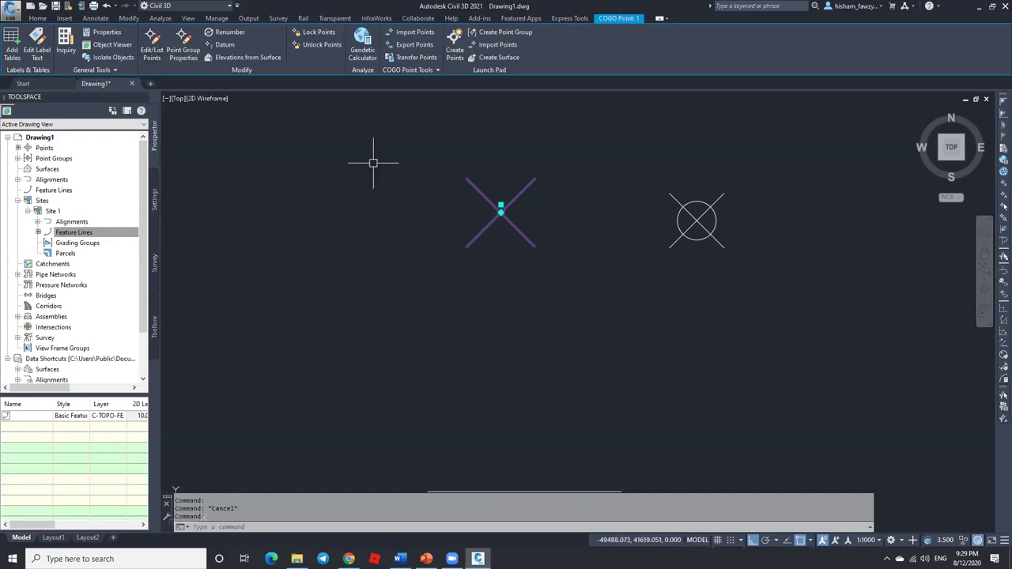
pyautogui.hotkey('ctrl', '1')
pyautogui.click(939, 85)
pyautogui.click(937, 93)
pyautogui.click(937, 92)
pyautogui.click(944, 132)
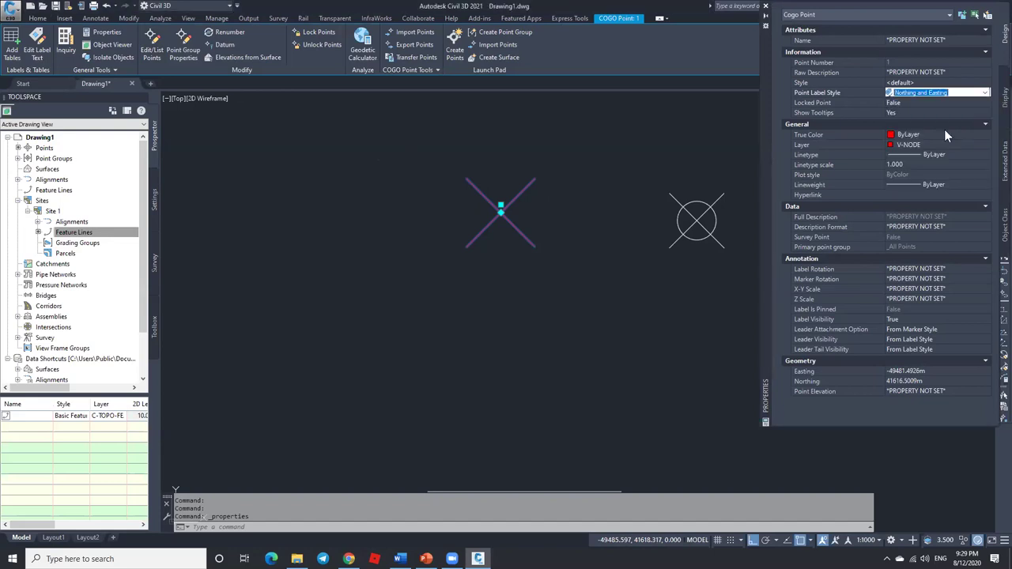
pyautogui.click(765, 6)
# Step: Move the labelled COGO point about 23 m straight north, away from the plain point, and check its coordinate label
pyautogui.scroll(-5, 551, 304)
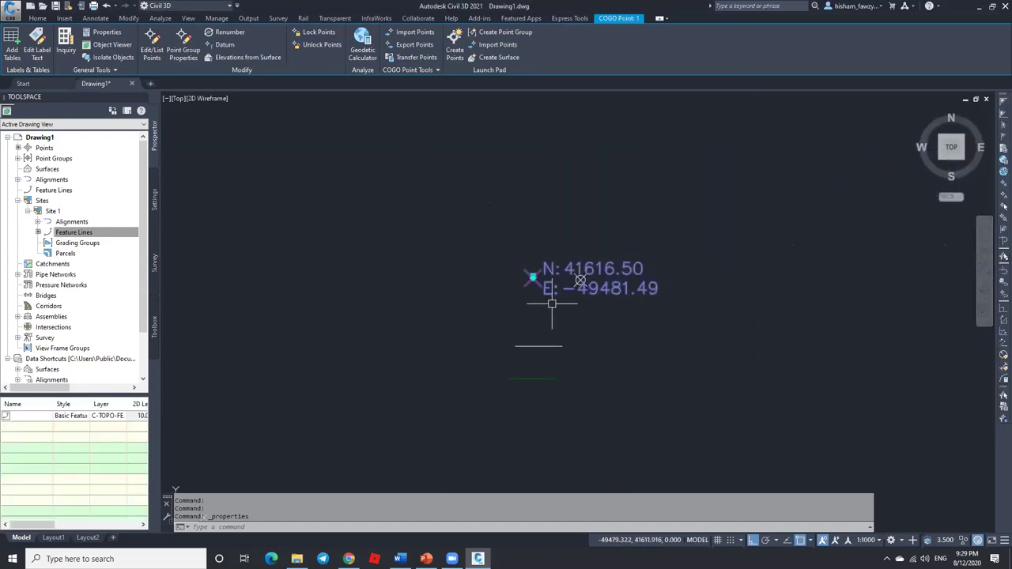
pyautogui.press('m')
pyautogui.press('space')
pyautogui.click(721, 393)
pyautogui.click(715, 284)
pyautogui.press('Escape')
pyautogui.scroll(4, 591, 130)
pyautogui.click(486, 240)
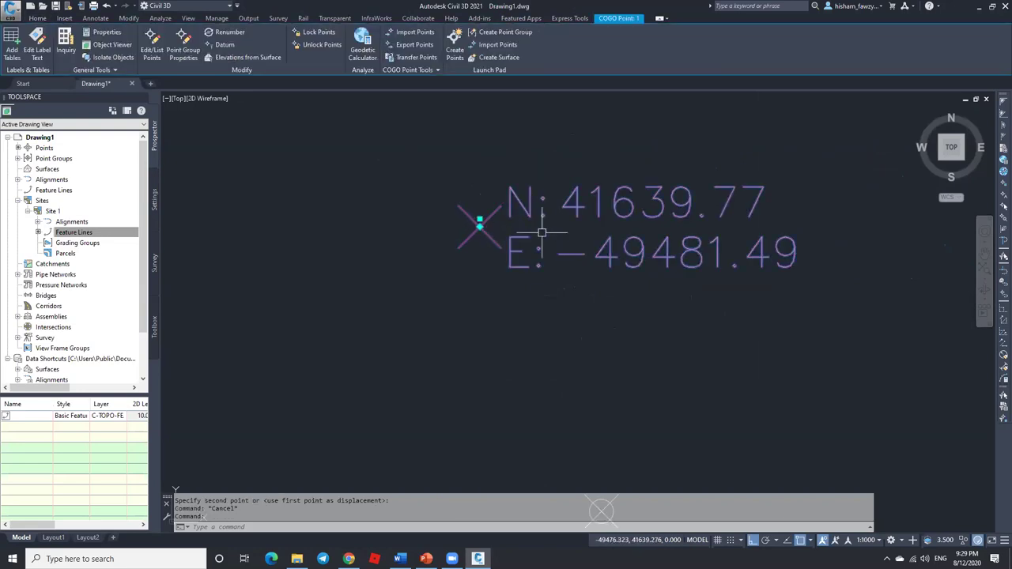
pyautogui.press('Escape')
pyautogui.click(479, 226)
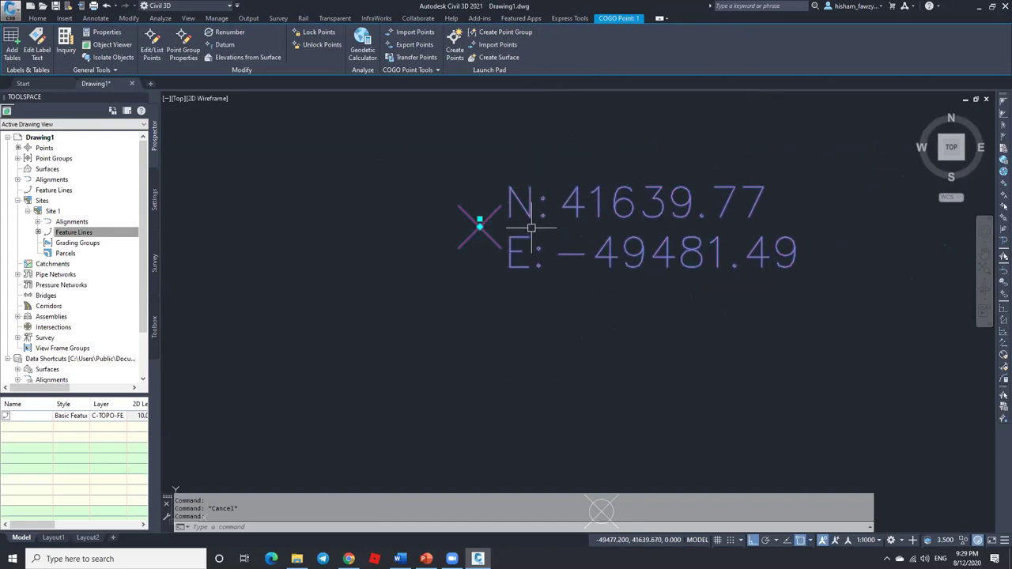
pyautogui.press('Escape')
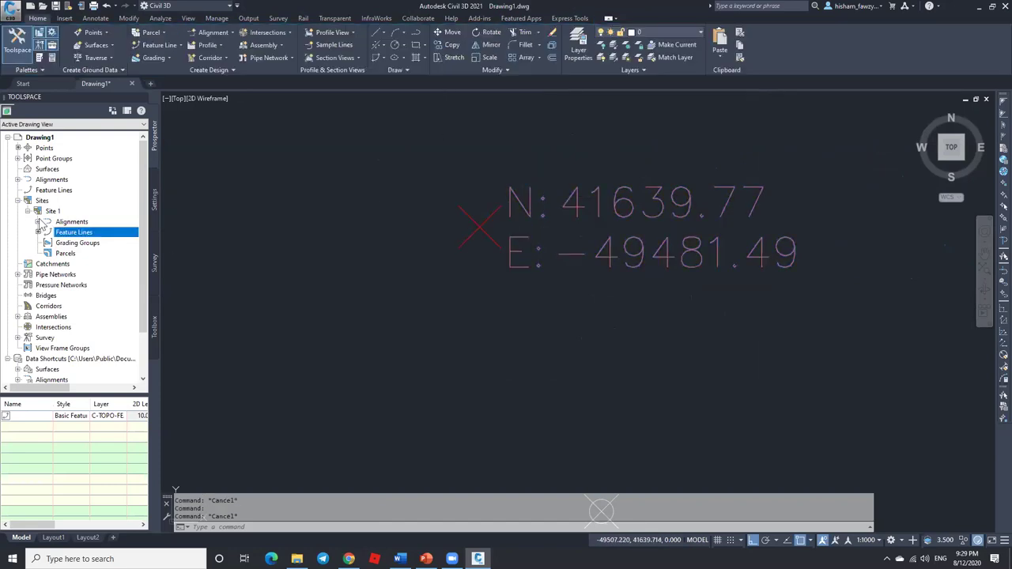
# Step: Collapse Sites in the Prospector, list the drawing's points and widen the Easting column to read the COGO point's full coordinates
pyautogui.click(17, 200)
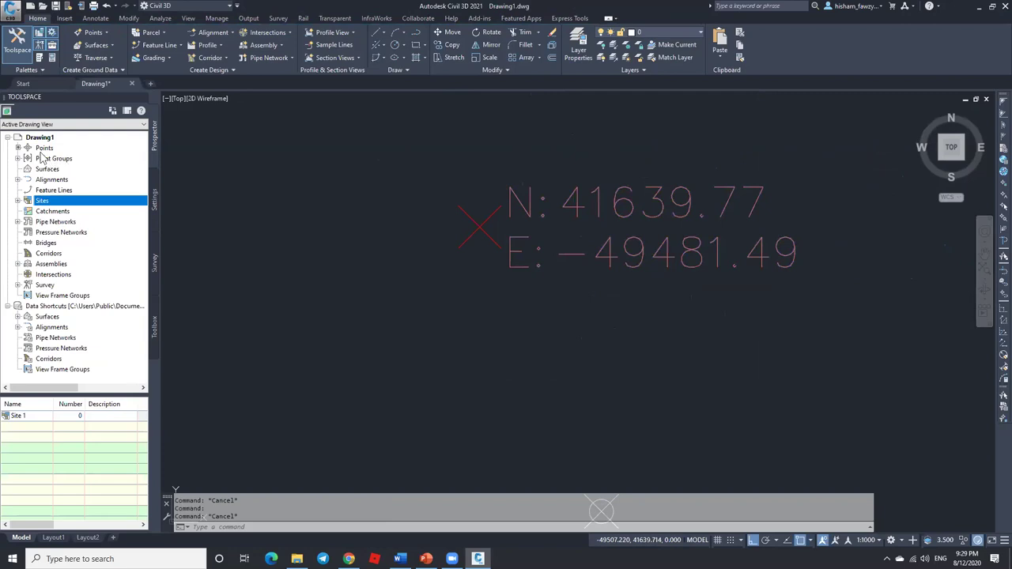
pyautogui.click(48, 149)
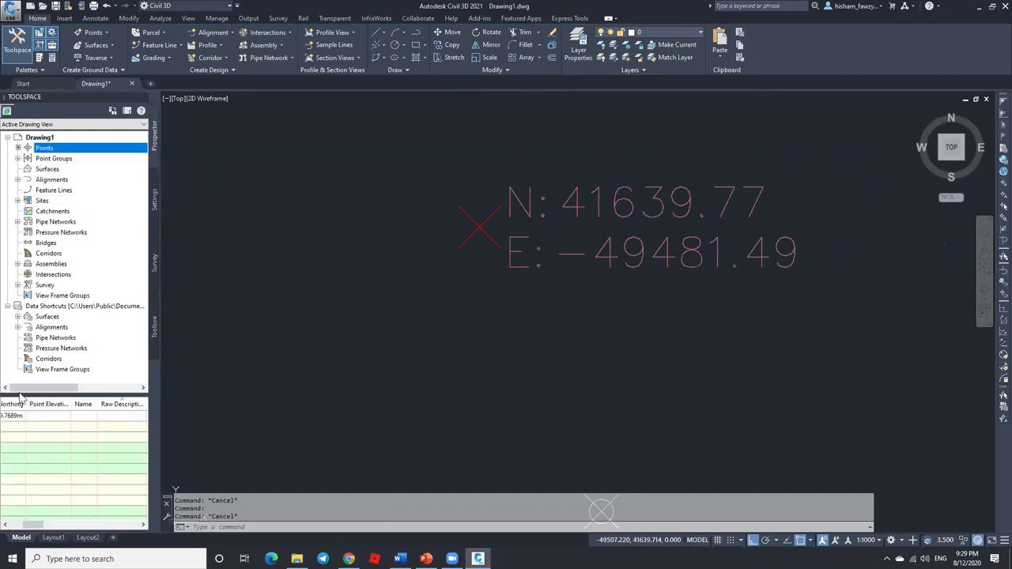
pyautogui.moveTo(37, 525); pyautogui.dragTo(17, 525)
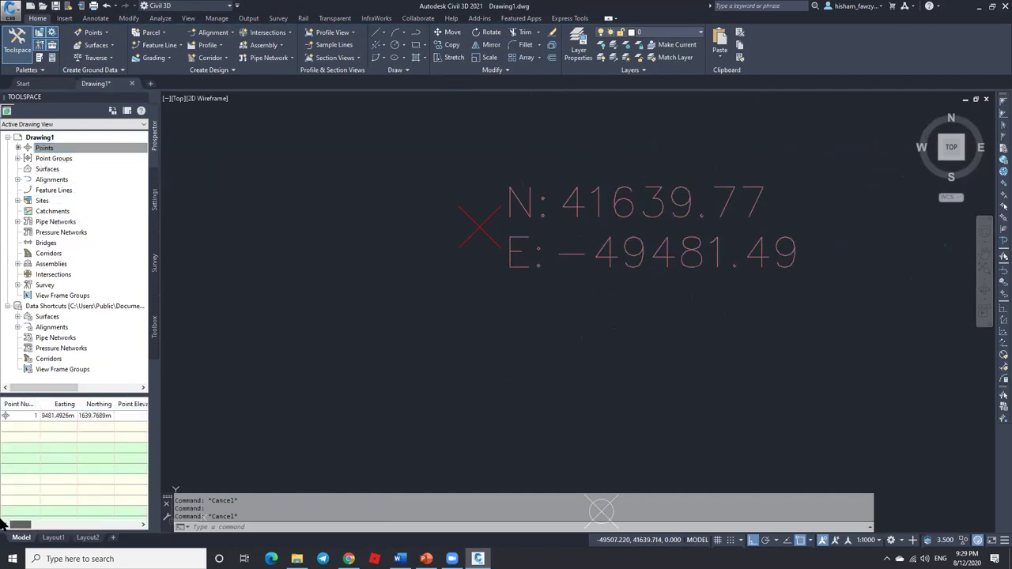
pyautogui.click(29, 415)
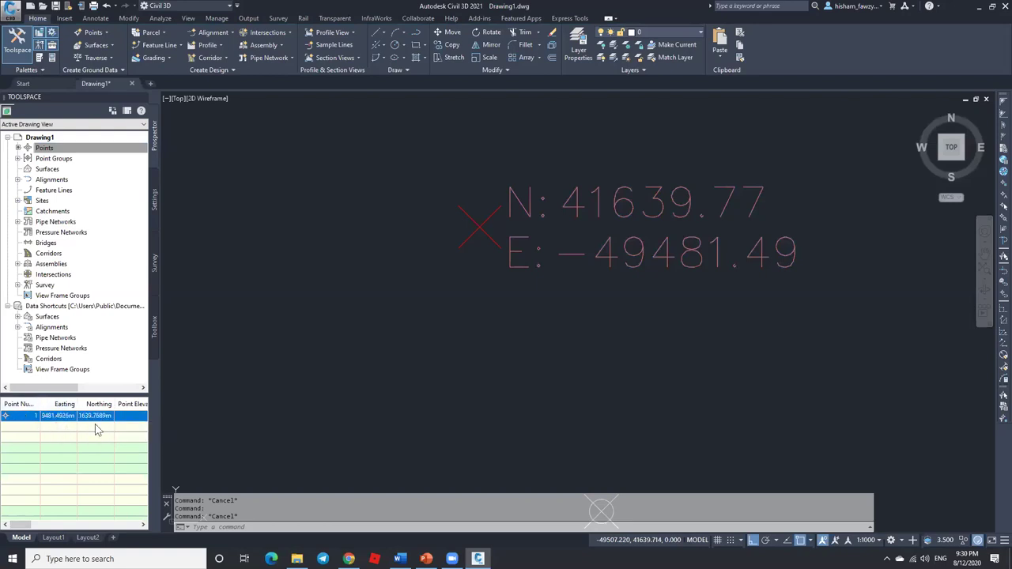
pyautogui.moveTo(76, 403); pyautogui.dragTo(95, 404)
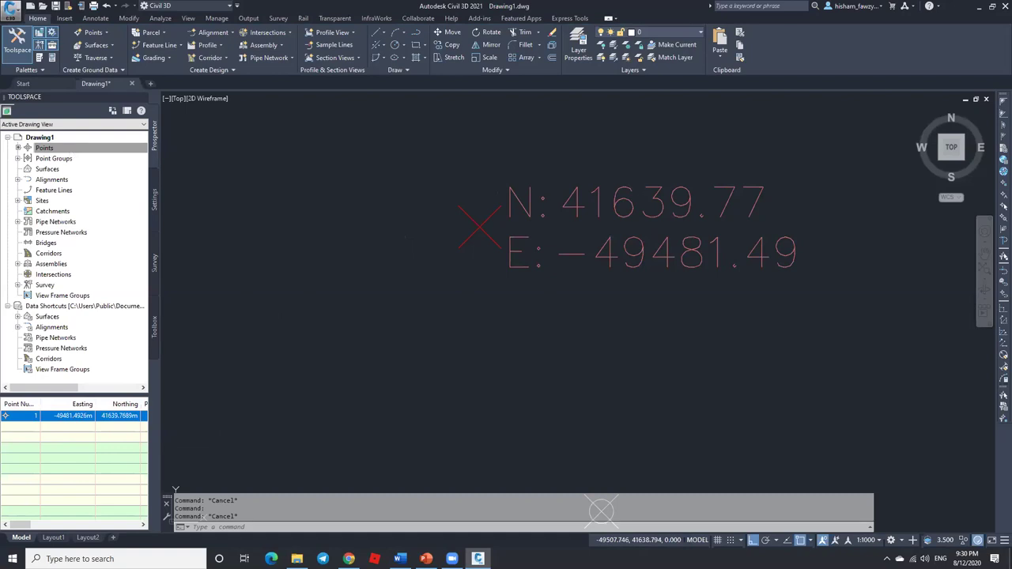
# Step: Create a centerline alignment with default settings, drawing one horizontal tangent without curves about 81 m long below the plain line and feature line
pyautogui.scroll(-5, 426, 198)
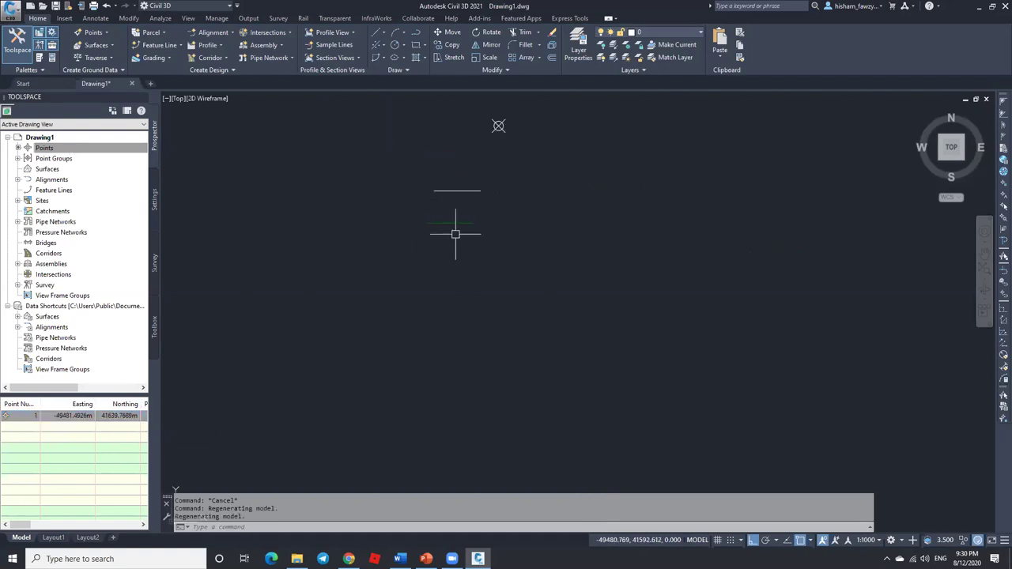
pyautogui.click(225, 33)
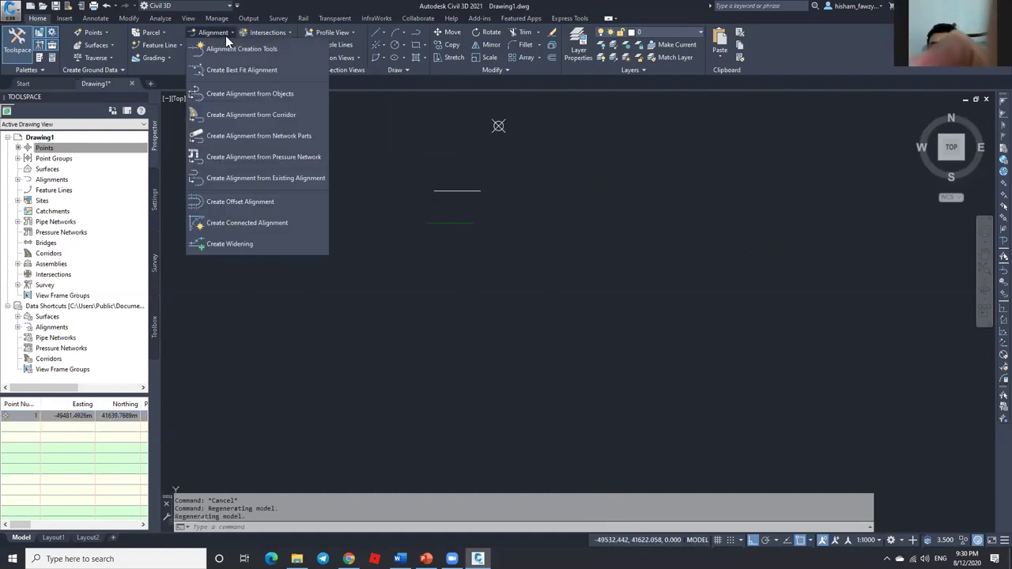
pyautogui.click(248, 50)
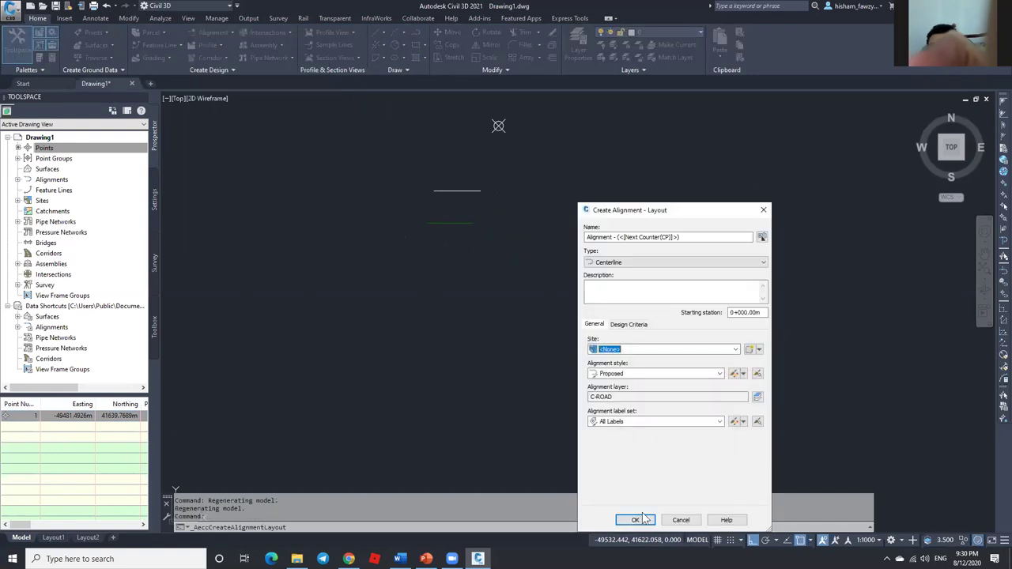
pyautogui.click(636, 519)
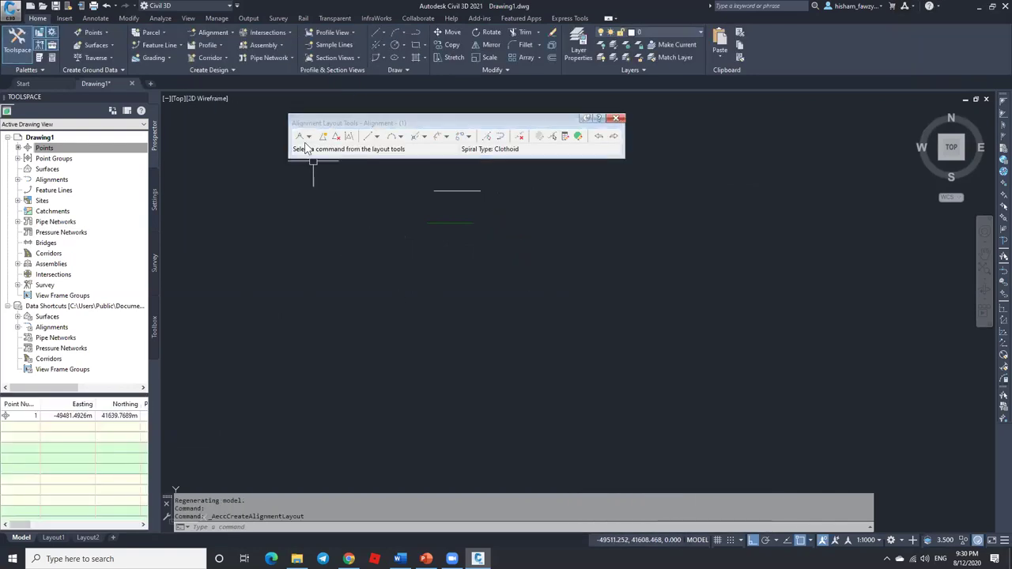
pyautogui.click(298, 136)
pyautogui.click(341, 289)
pyautogui.click(719, 291)
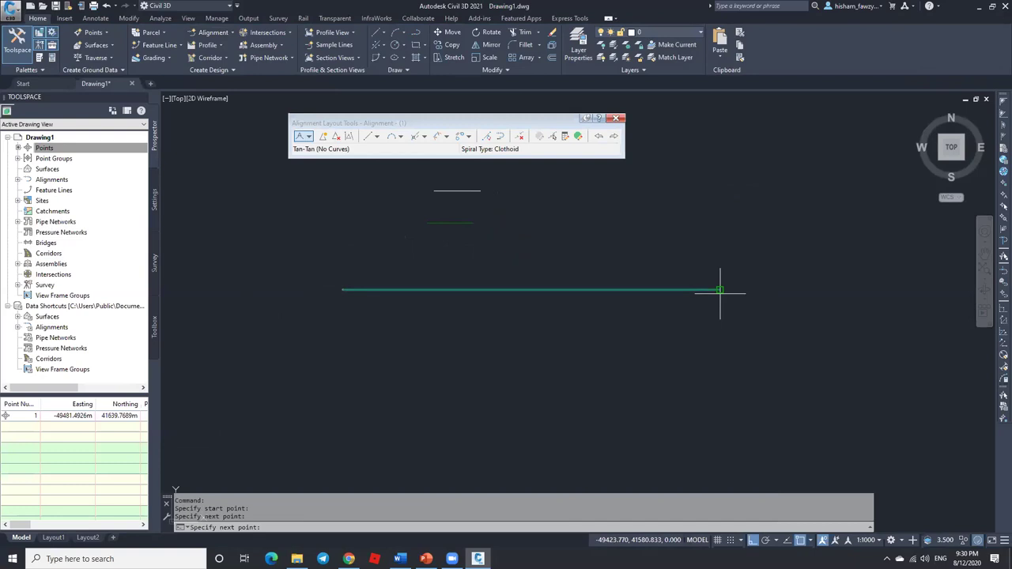
pyautogui.press('Escape')
pyautogui.press('Escape')
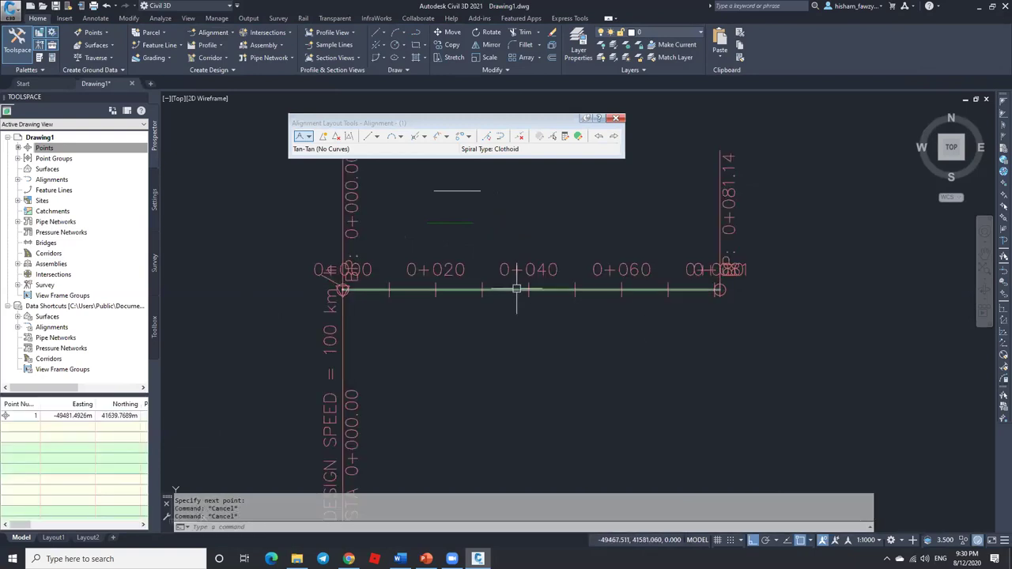
# Step: Close the alignment layout tools and rename the new alignment to Road 01 in its alignment properties
pyautogui.click(516, 290)
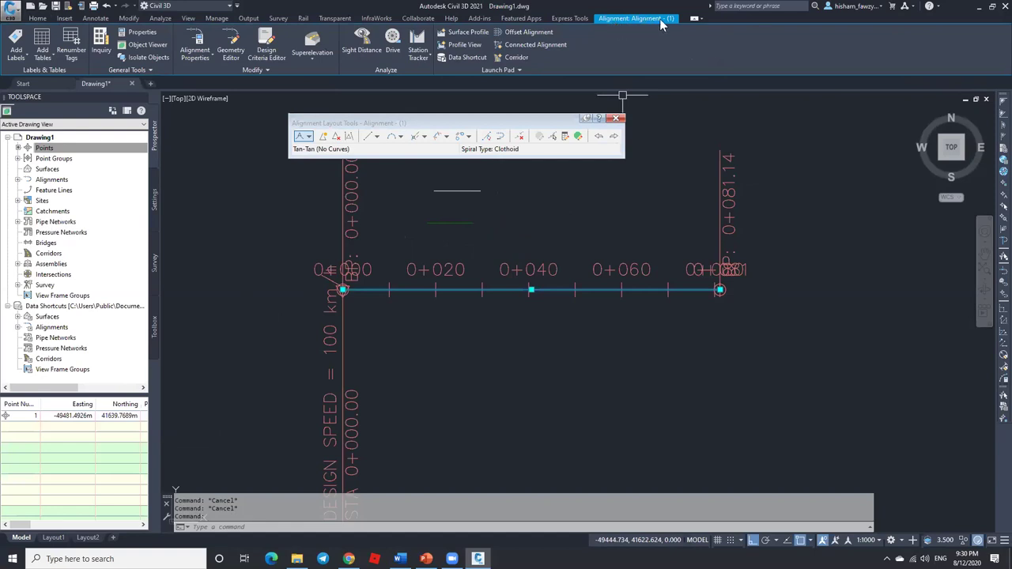
pyautogui.press('Escape')
pyautogui.press('Escape')
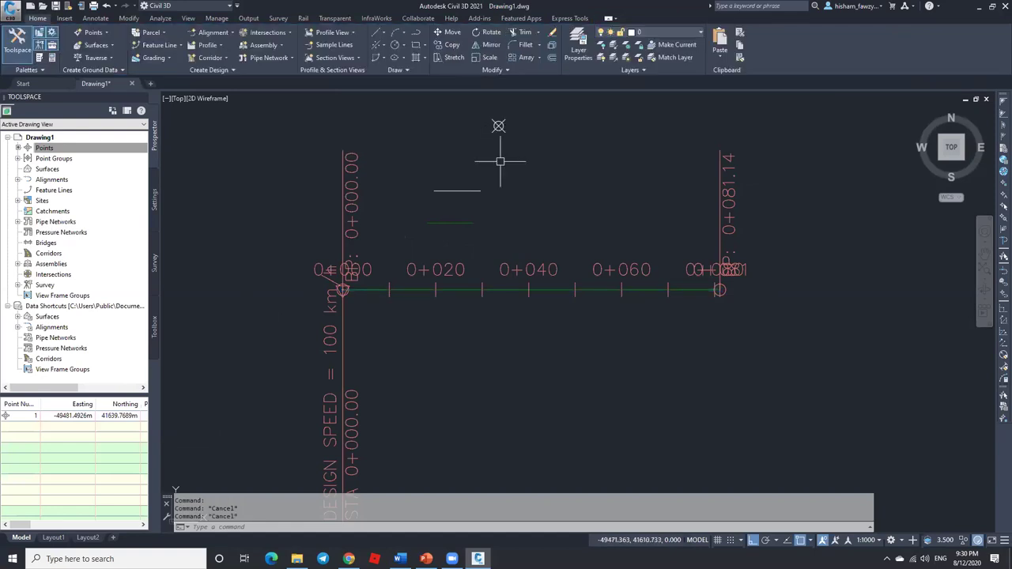
pyautogui.click(554, 291)
pyautogui.click(195, 41)
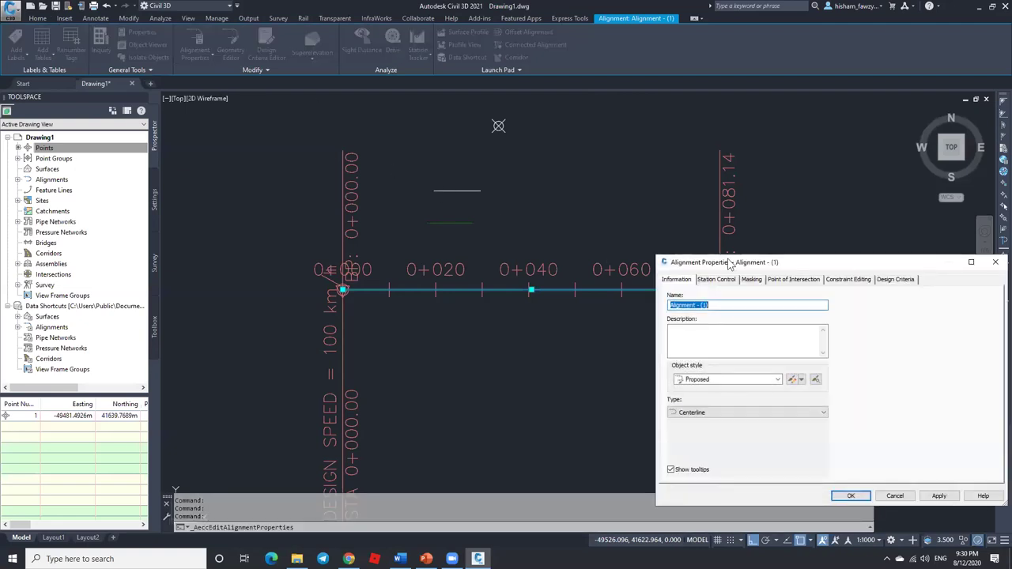
pyautogui.moveTo(730, 265); pyautogui.dragTo(543, 133)
pyautogui.write('Road 01')
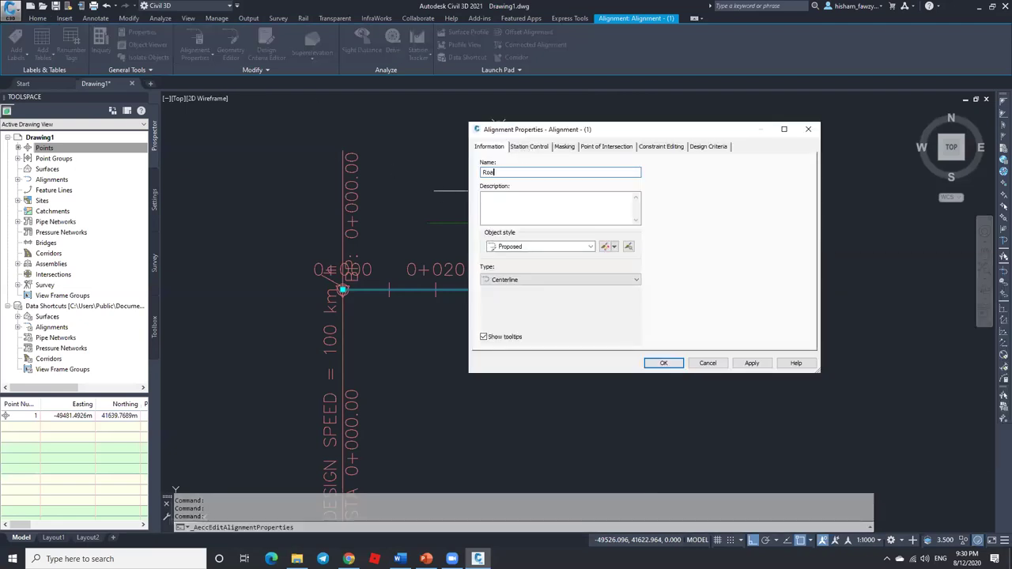
pyautogui.click(664, 363)
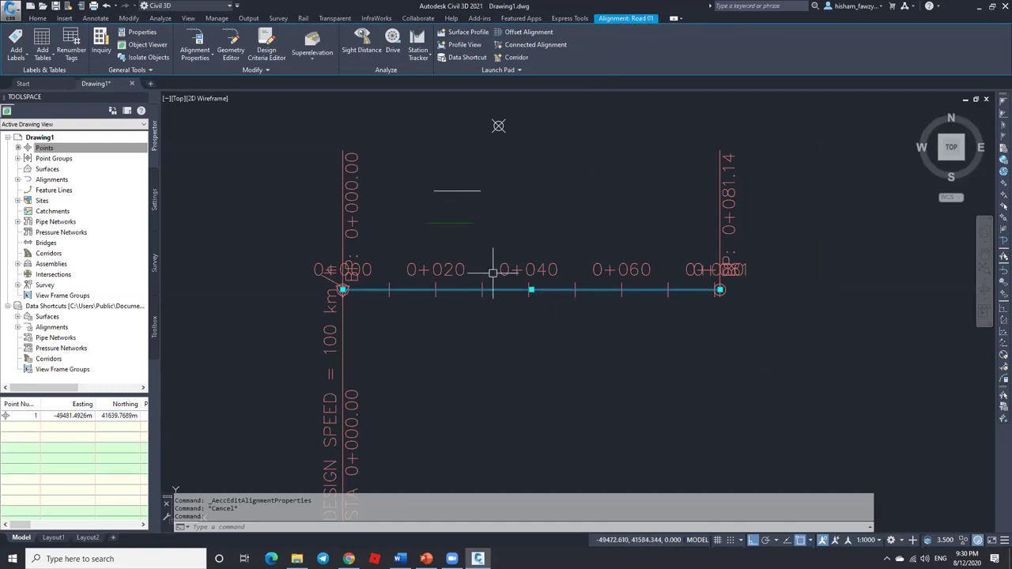
# Step: Find Road 01 under the centerline alignments in the Prospector and look at its available commands
pyautogui.click(17, 179)
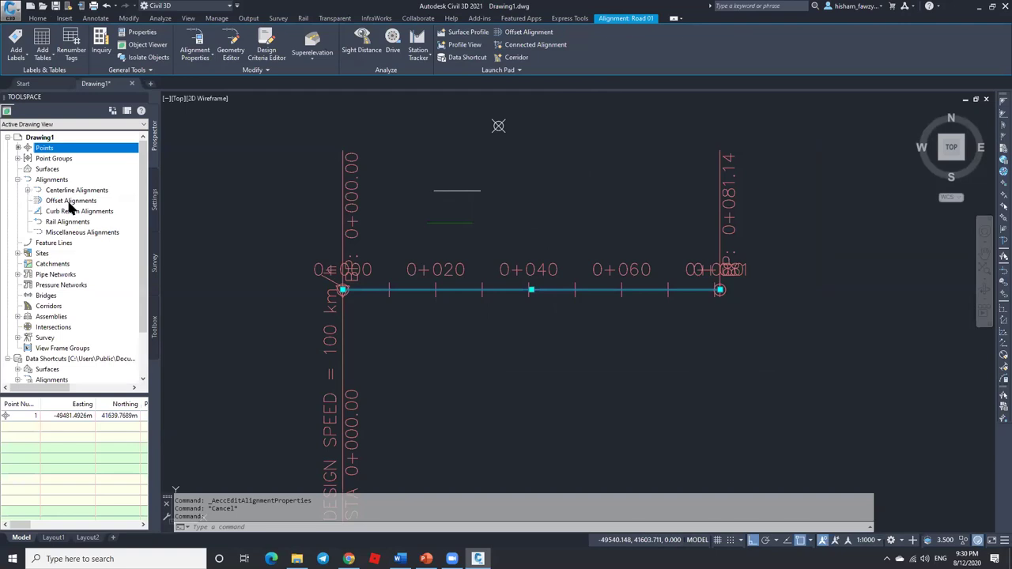
pyautogui.click(19, 180)
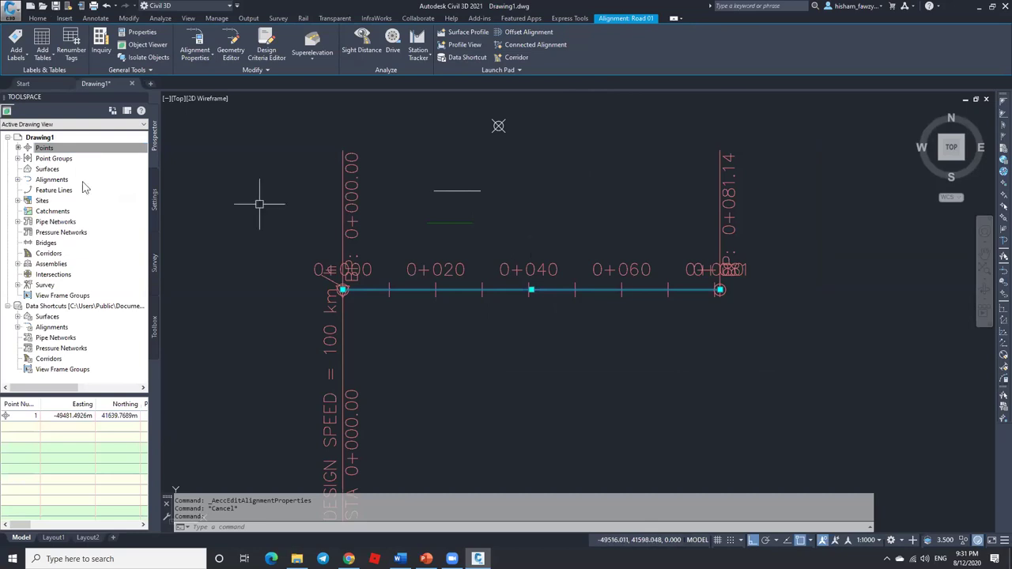
pyautogui.click(19, 180)
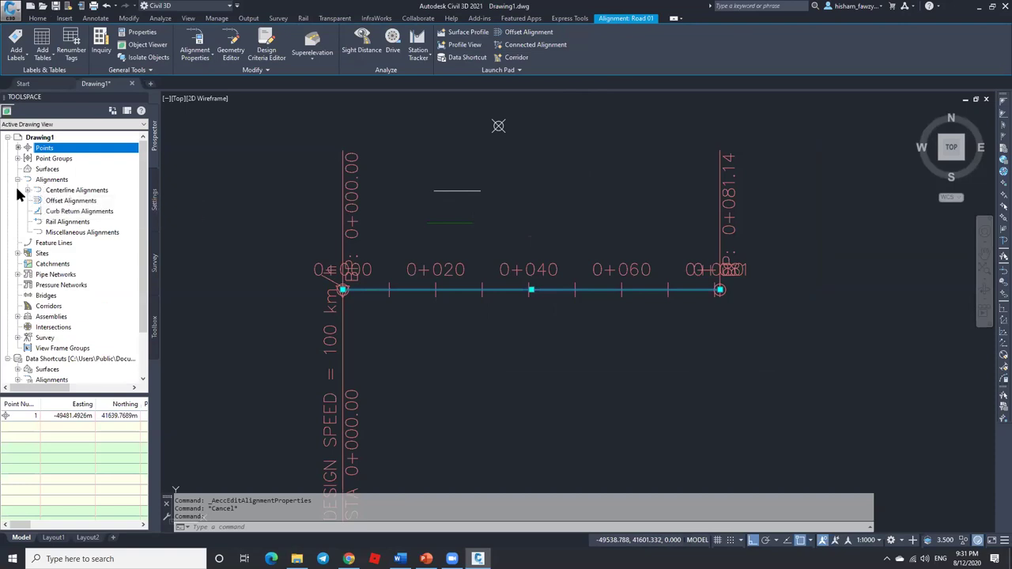
pyautogui.click(27, 190)
pyautogui.click(66, 203)
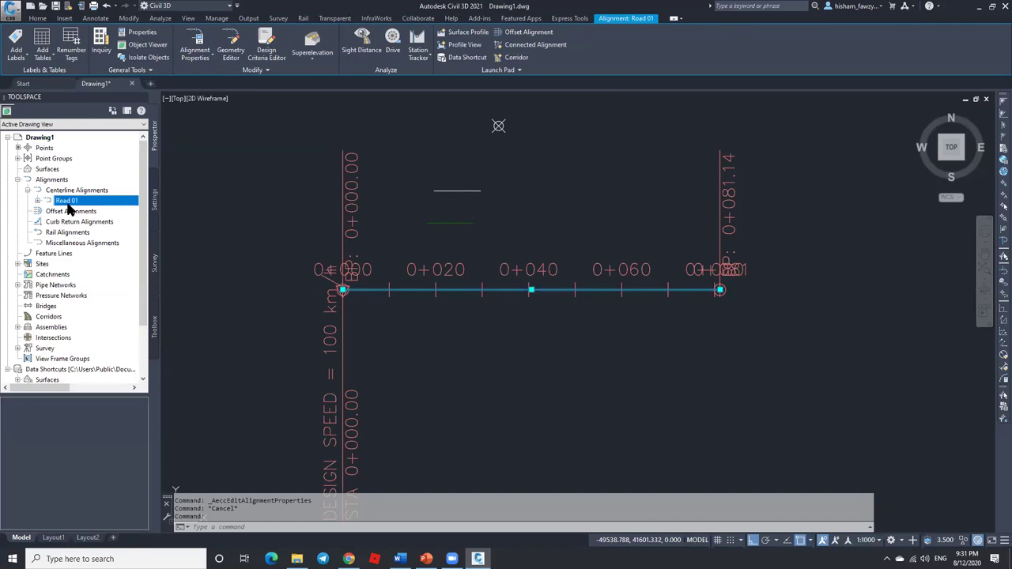
pyautogui.rightClick(85, 205)
pyautogui.press('Escape')
# Step: Zoom far out from the geometry, deselect the alignment and use the Prospector to zoom to Road 01
pyautogui.scroll(-5, 577, 213)
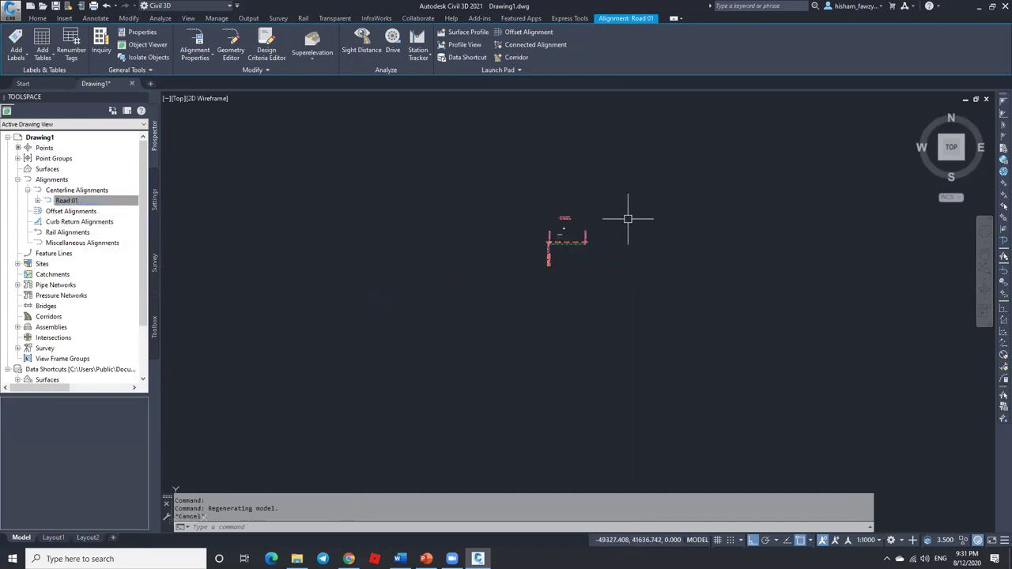
pyautogui.press('Escape')
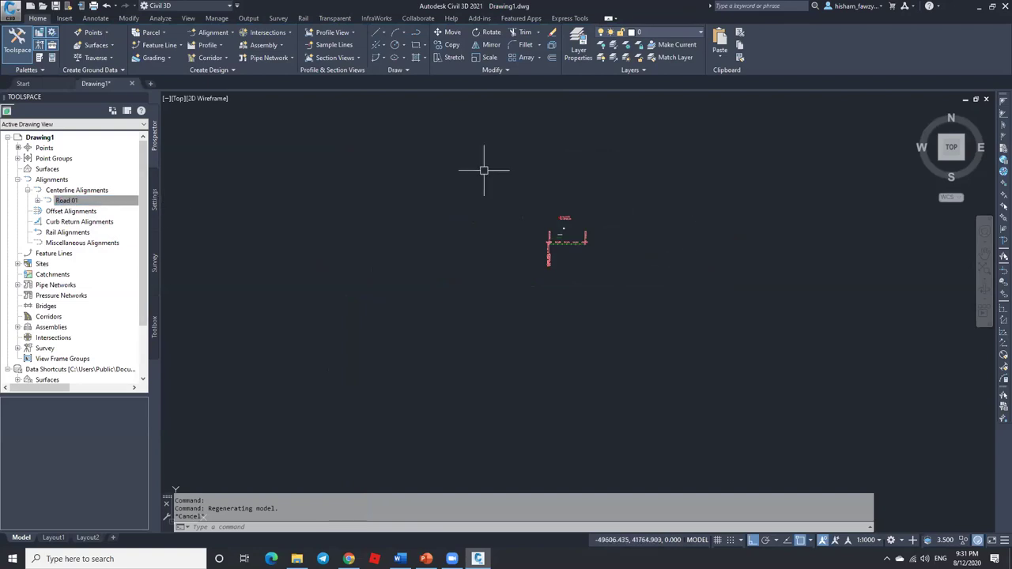
pyautogui.click(99, 203)
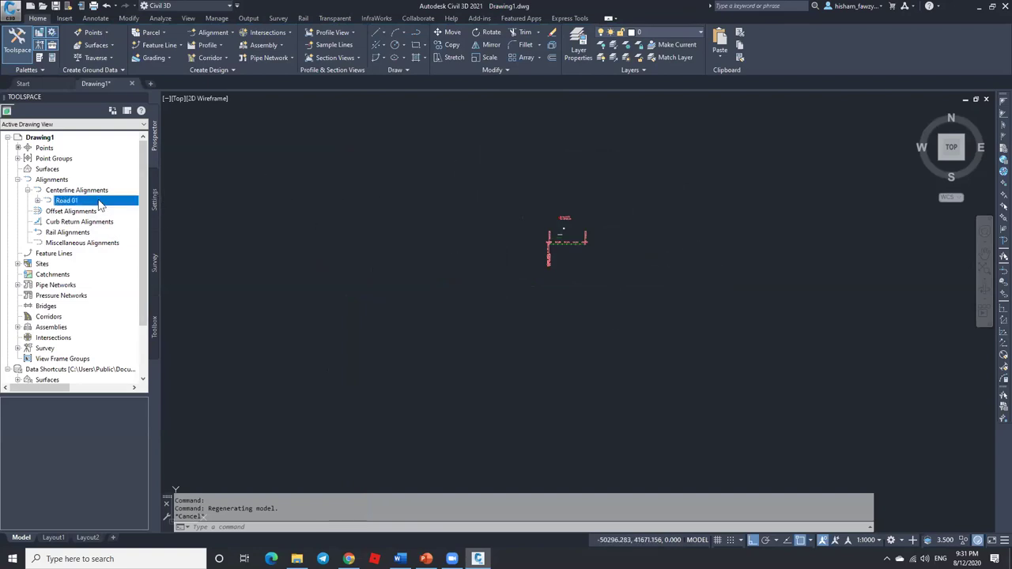
pyautogui.rightClick(100, 203)
pyautogui.click(158, 310)
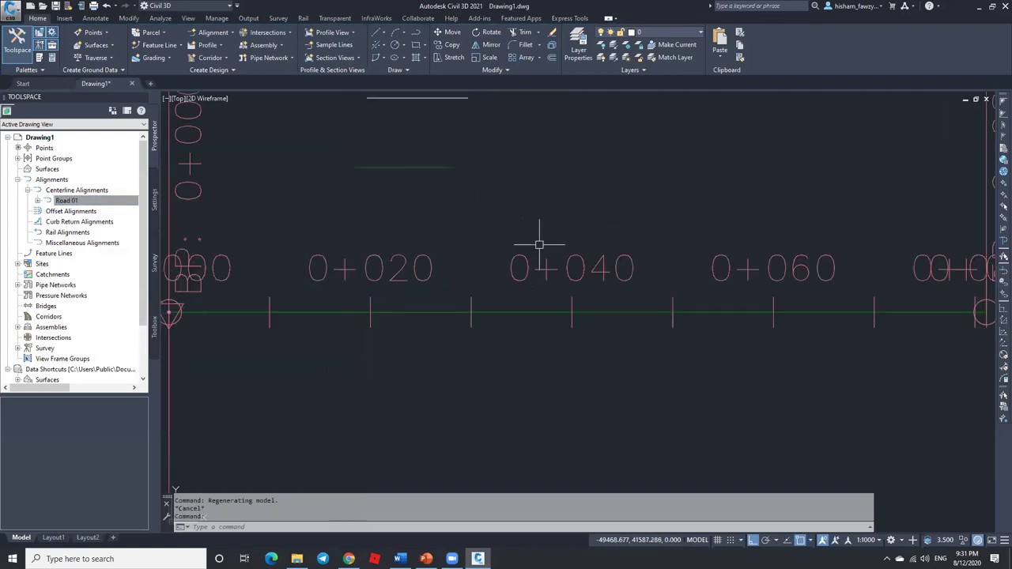
pyautogui.scroll(-1, 366, 240)
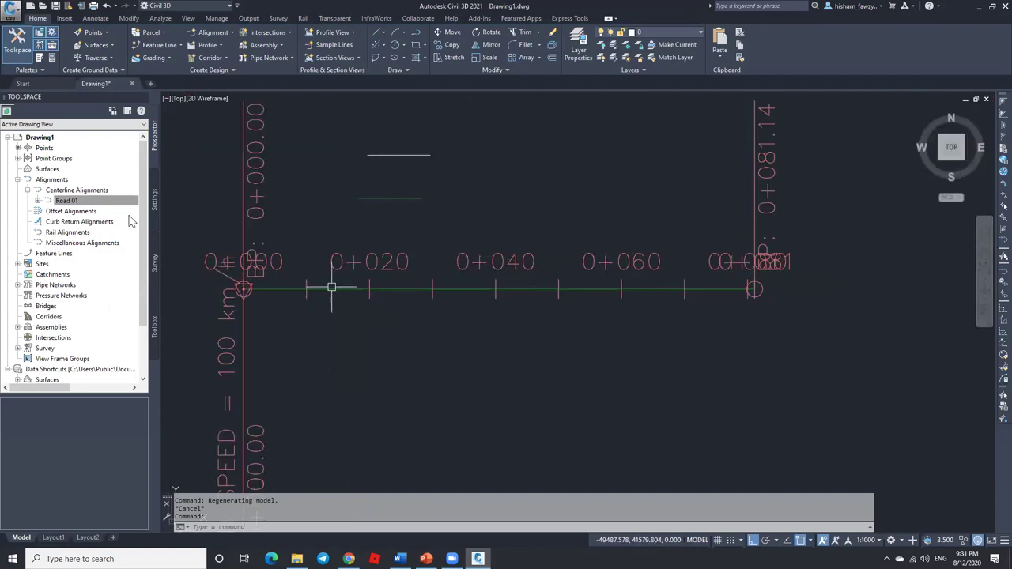
# Step: Collapse the alignment collections in the Prospector and list the drawing's points again
pyautogui.click(28, 190)
pyautogui.click(17, 180)
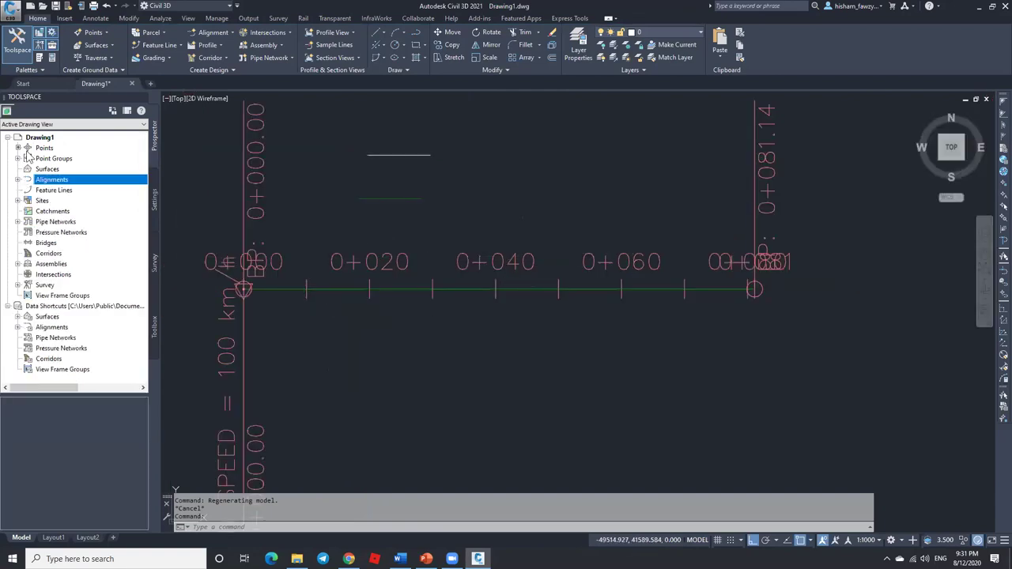
pyautogui.click(44, 148)
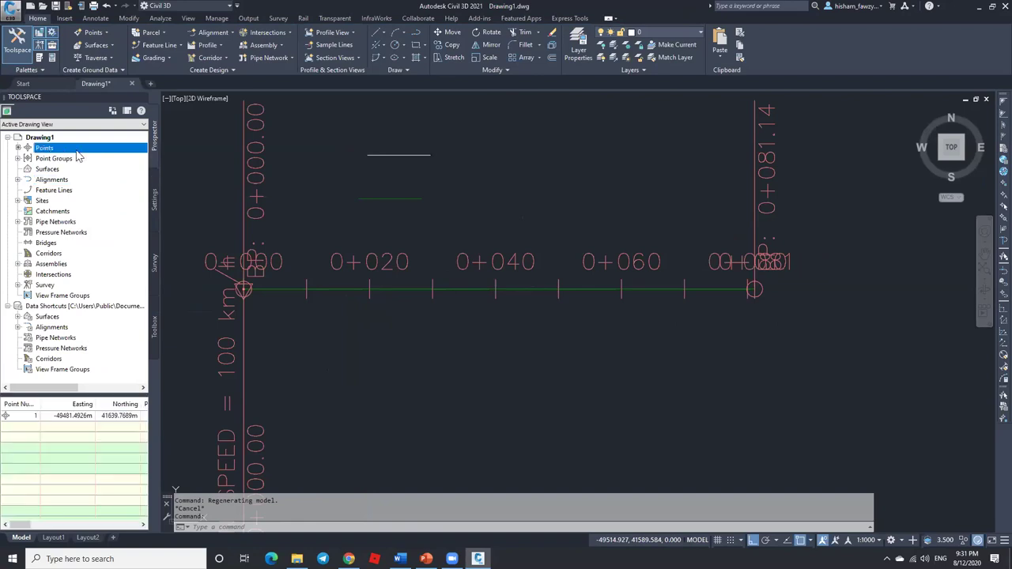
# Step: Delete the Road 01 alignment from the drawing
pyautogui.scroll(-3, 522, 253)
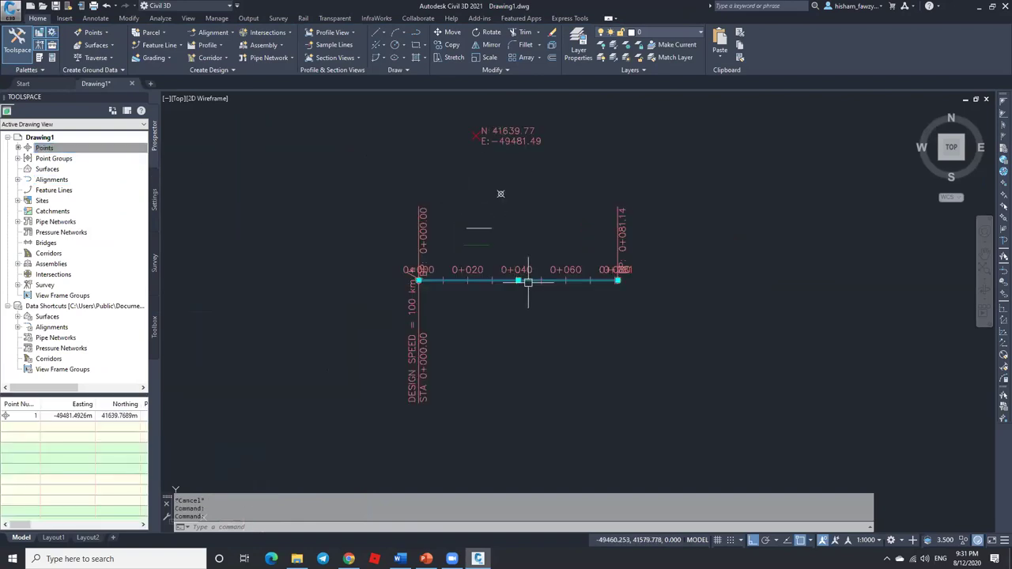
pyautogui.click(515, 283)
pyautogui.press('Delete')
pyautogui.scroll(2, 504, 161)
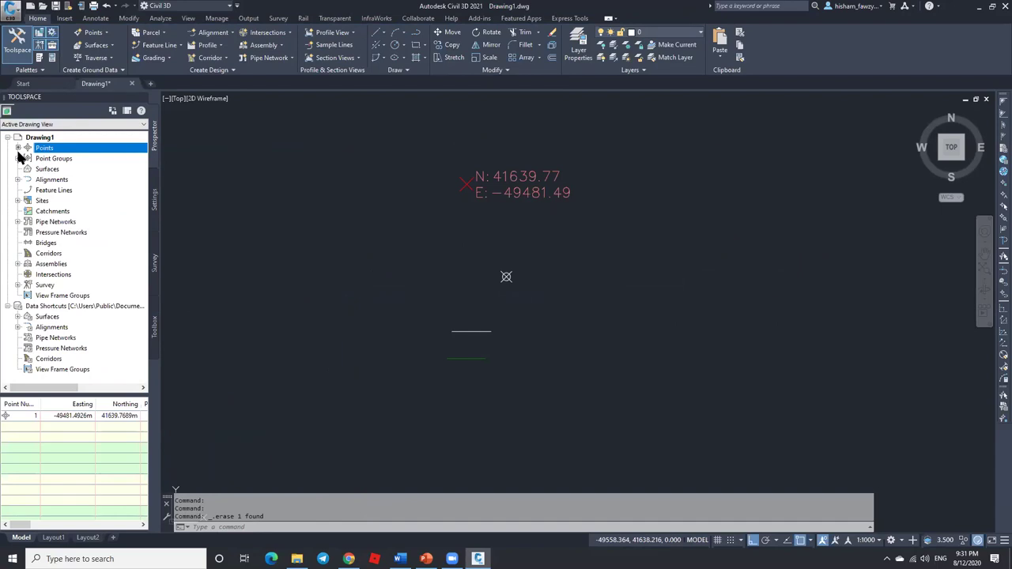
# Step: Explode the labelled COGO point and check the Points collection in the Prospector
pyautogui.click(499, 196)
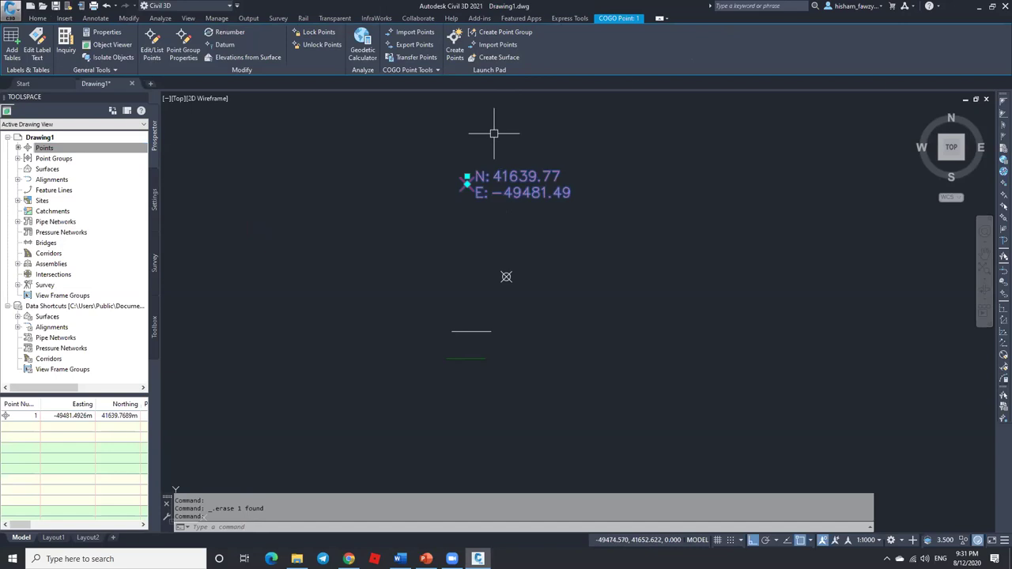
pyautogui.write('x')
pyautogui.press('Return')
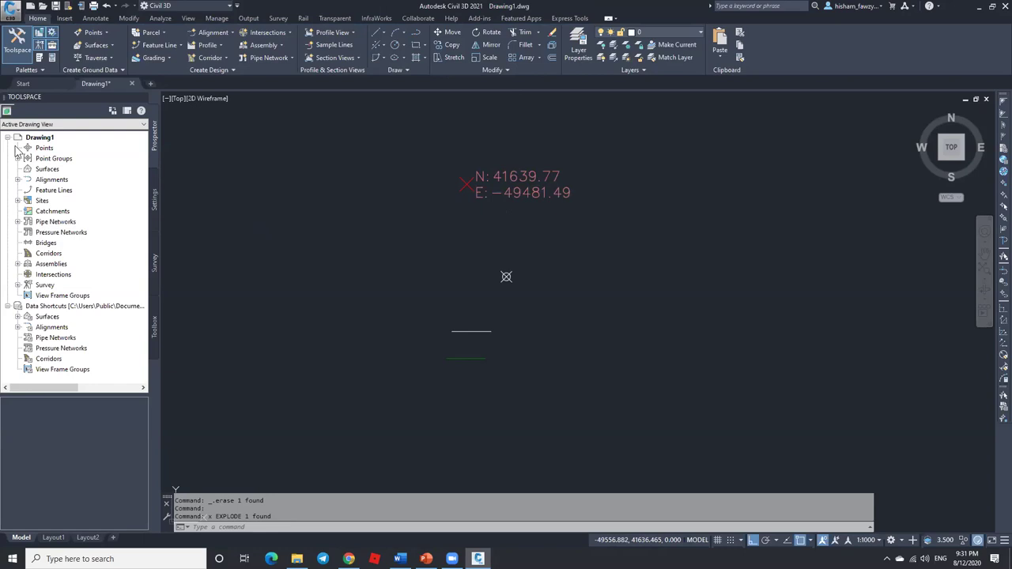
pyautogui.click(44, 149)
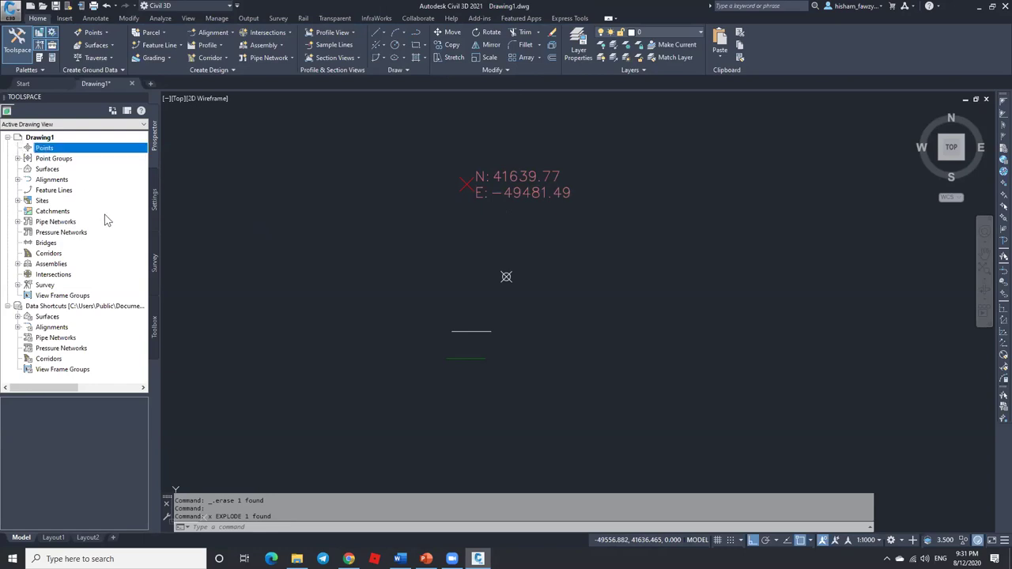
# Step: Inspect the exploded point's object type and properties to see what kind of object it is
pyautogui.click(469, 188)
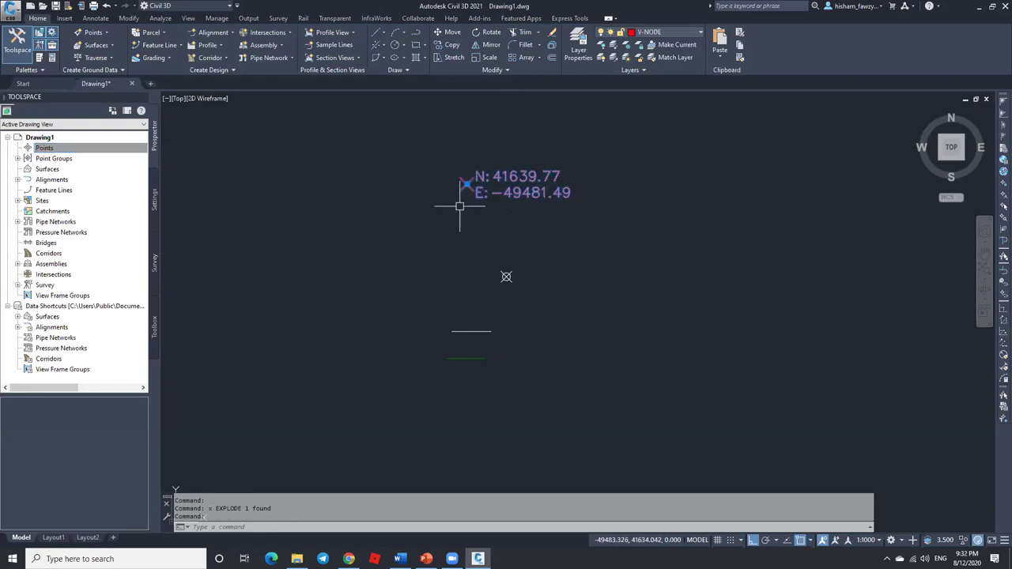
pyautogui.press('Escape')
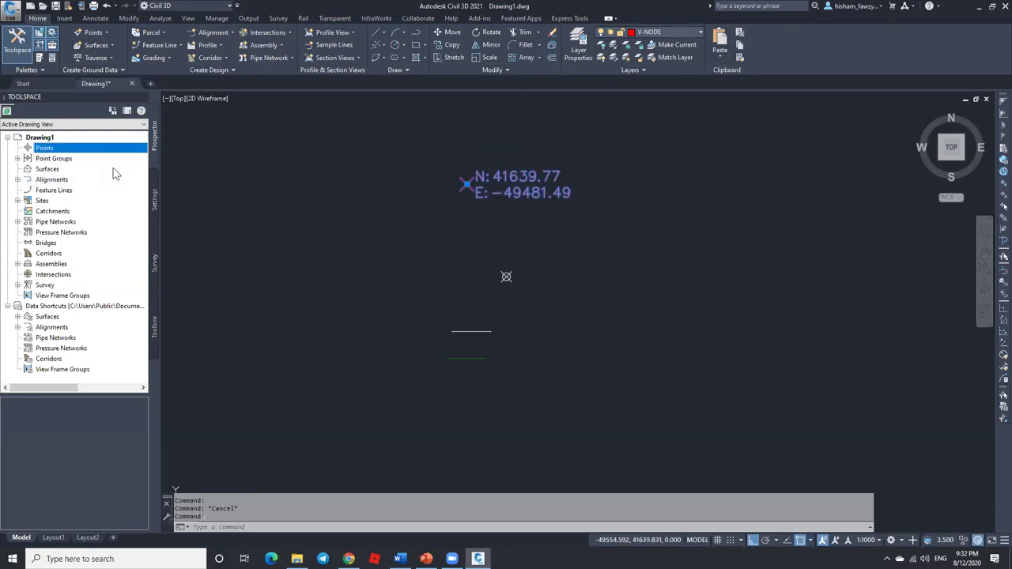
pyautogui.press('Escape')
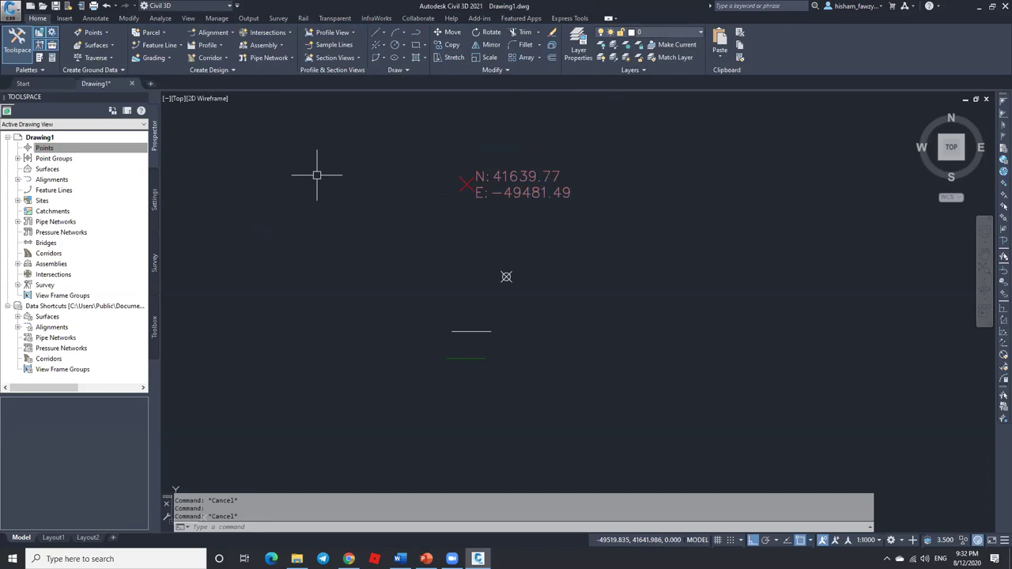
pyautogui.scroll(-3, 532, 264)
pyautogui.scroll(3, 525, 261)
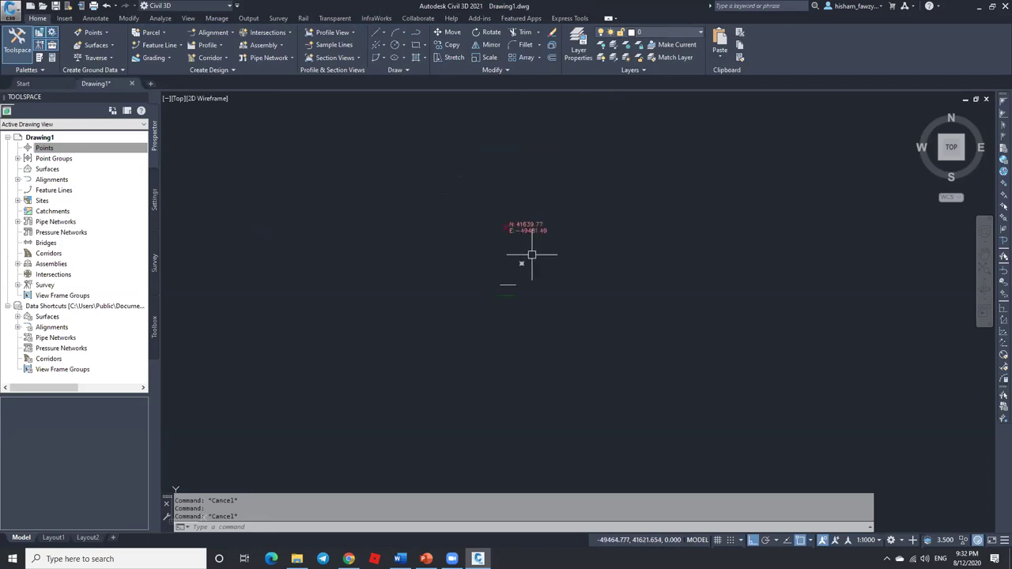
pyautogui.moveTo(534, 228)
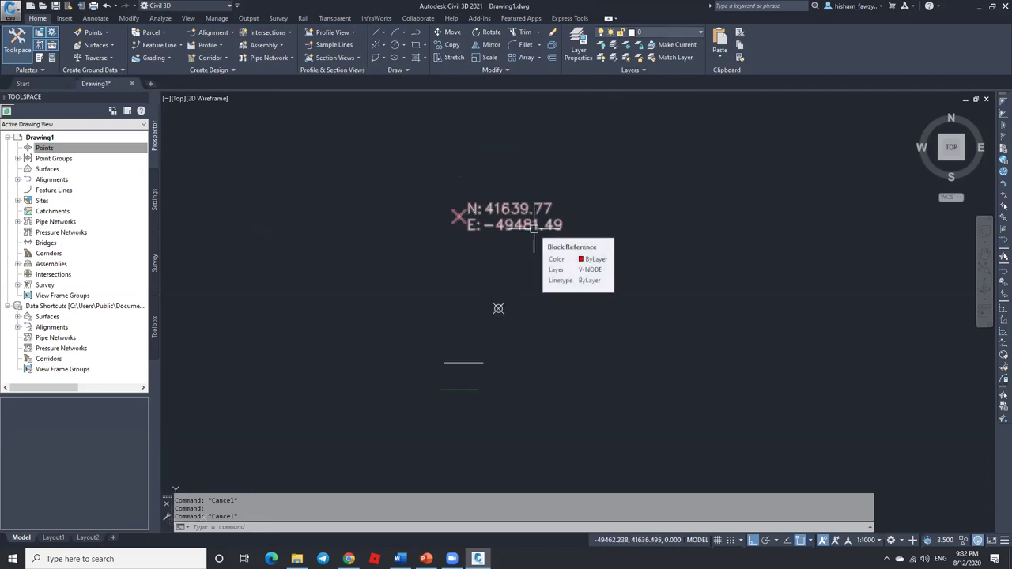
pyautogui.click(515, 250)
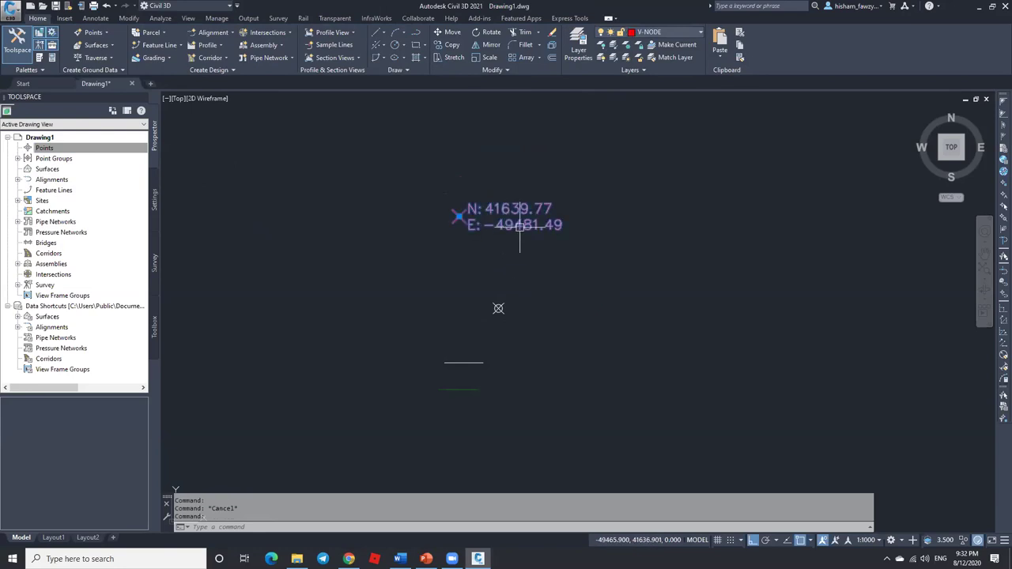
pyautogui.hotkey('ctrl', '1')
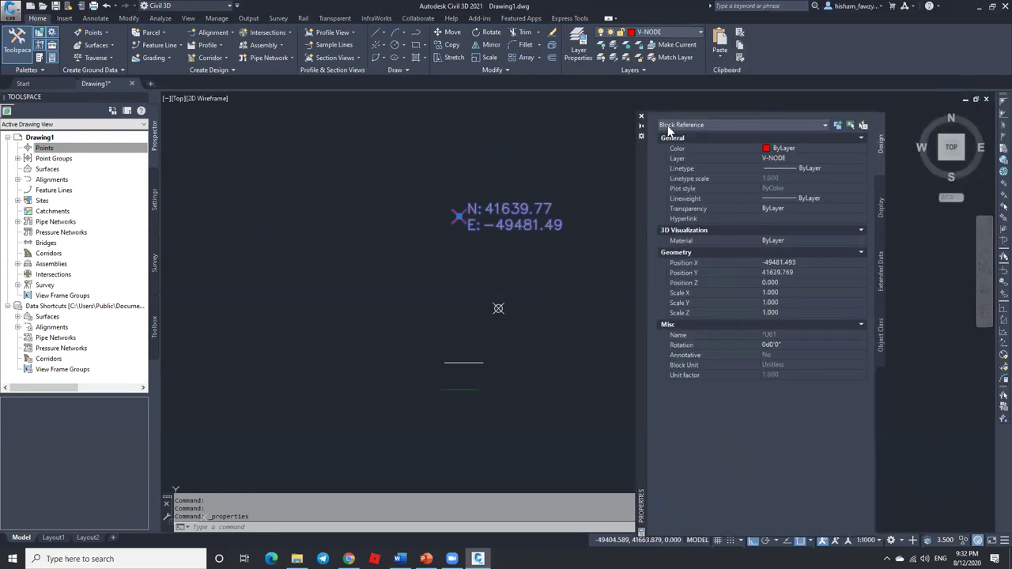
pyautogui.click(641, 116)
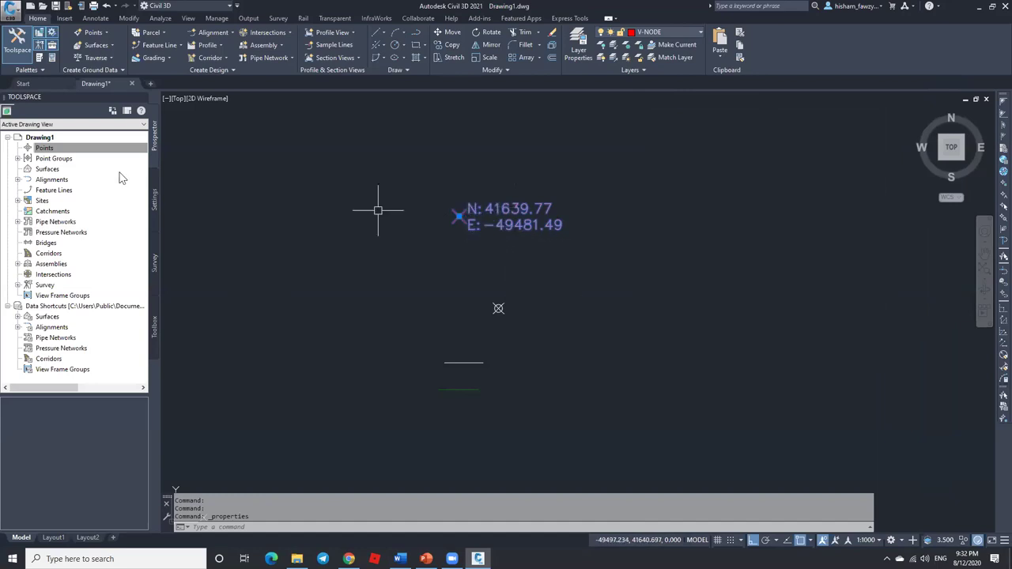
# Step: Check the _All Points group in the Prospector for the exploded point, selecting that point in the drawing for comparison
pyautogui.click(21, 165)
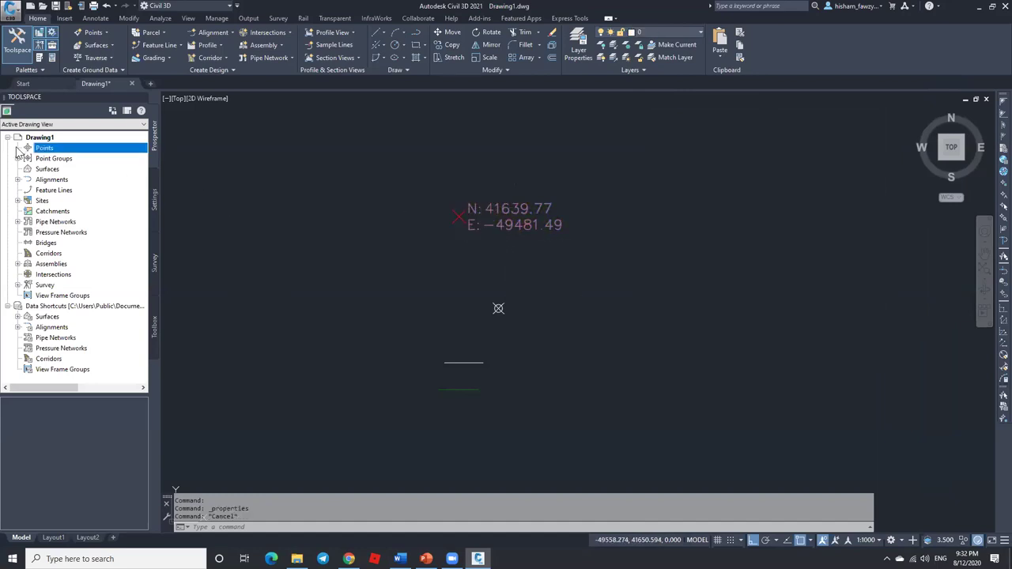
pyautogui.click(17, 158)
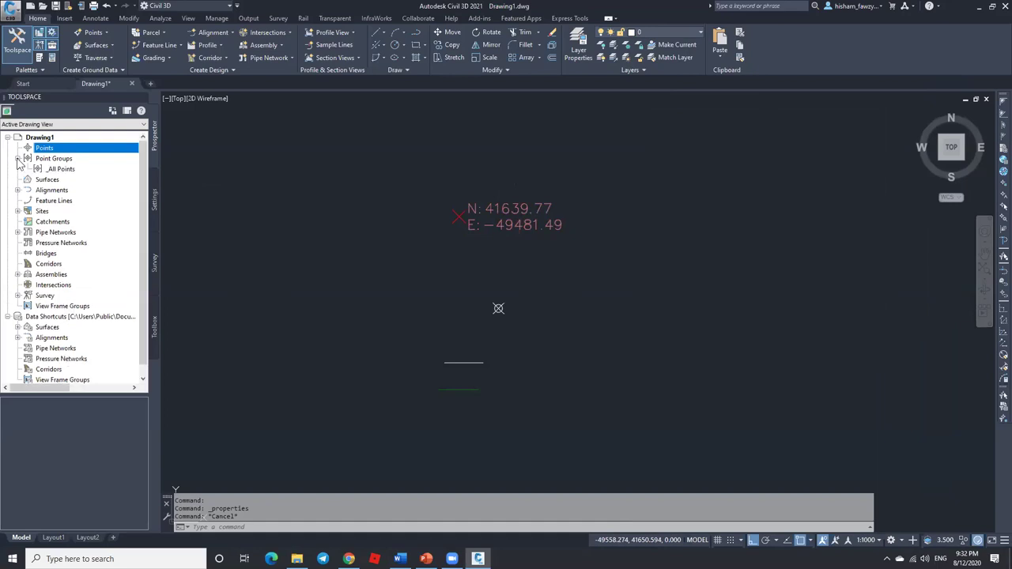
pyautogui.click(79, 170)
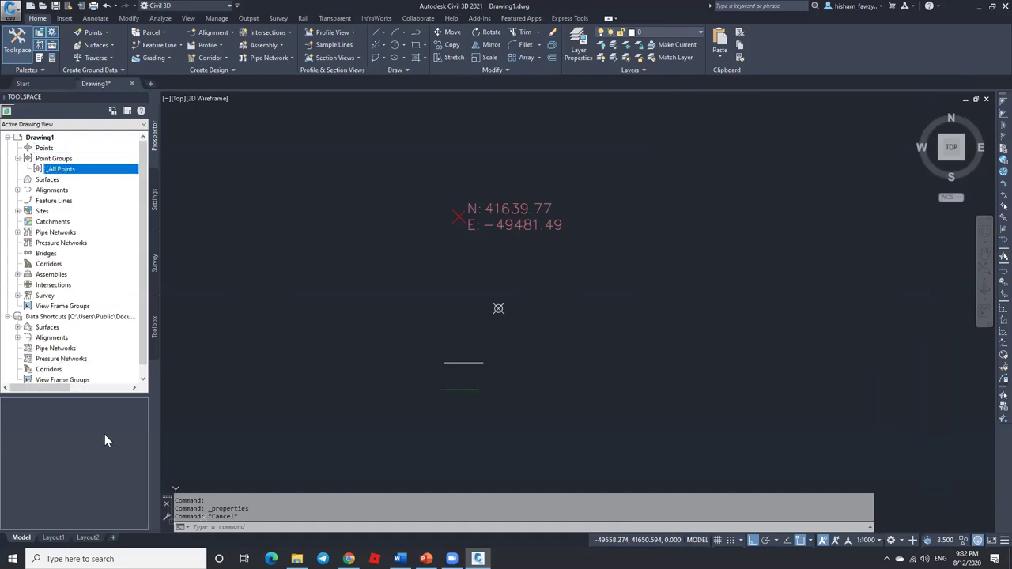
pyautogui.press('Escape')
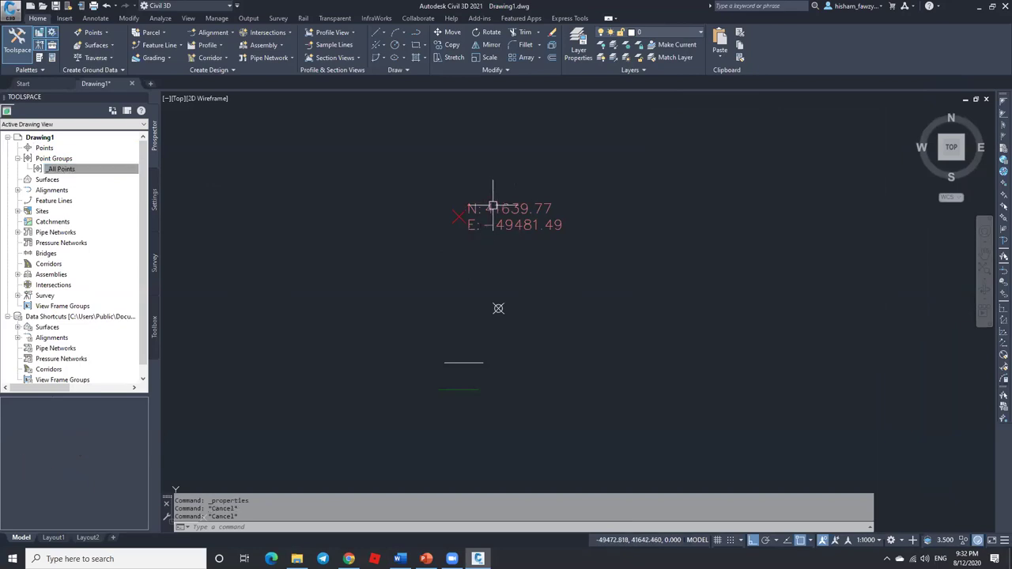
pyautogui.click(528, 227)
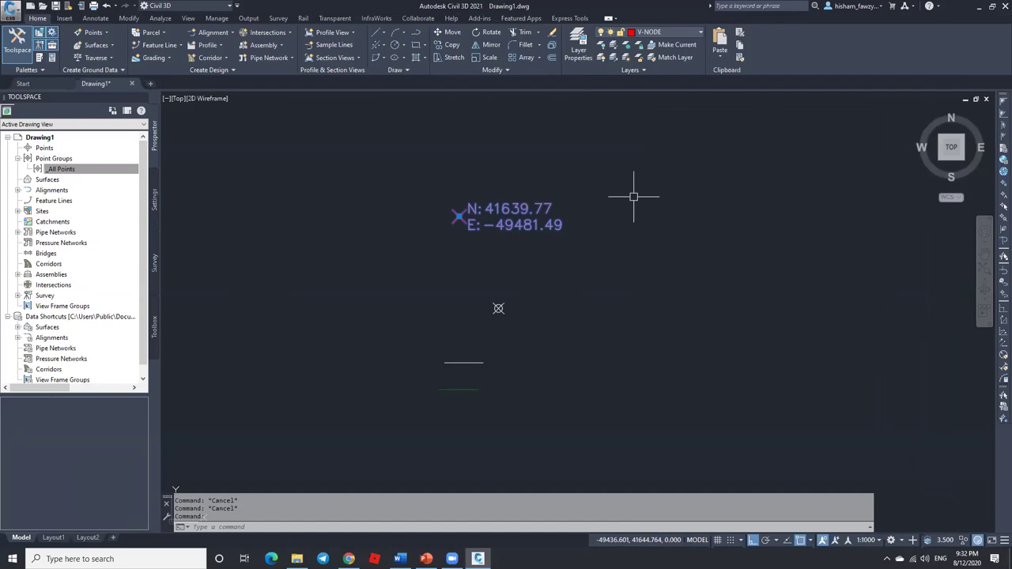
pyautogui.press('Escape')
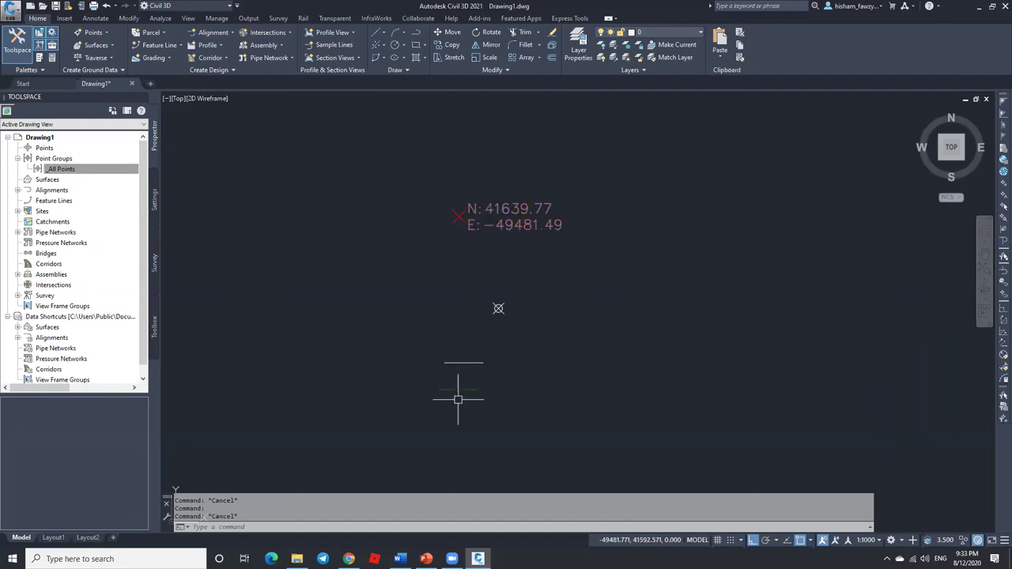
# Step: Explode the green feature line and inspect the resulting object's type in its properties
pyautogui.click(455, 390)
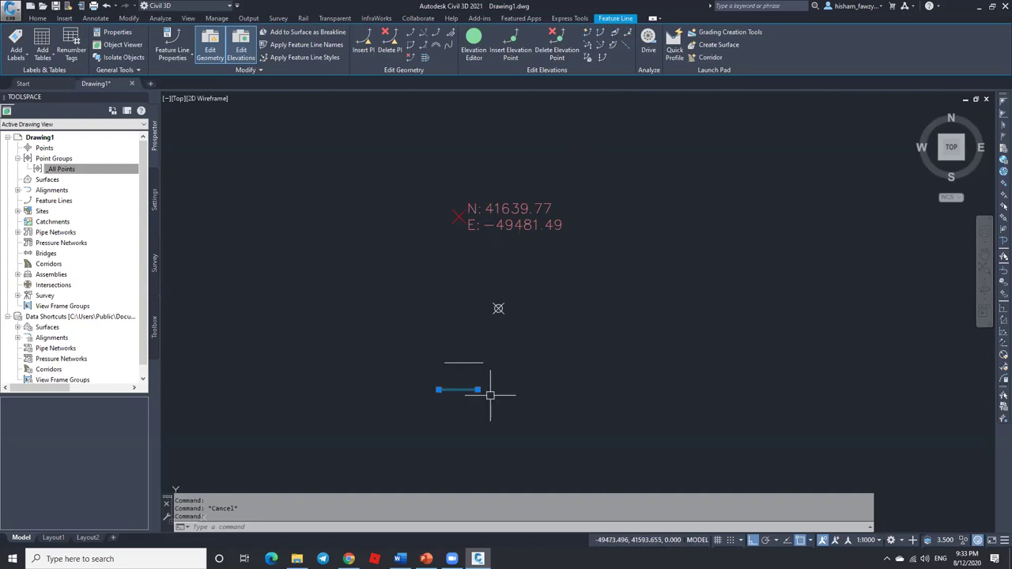
pyautogui.write('x')
pyautogui.press('Return')
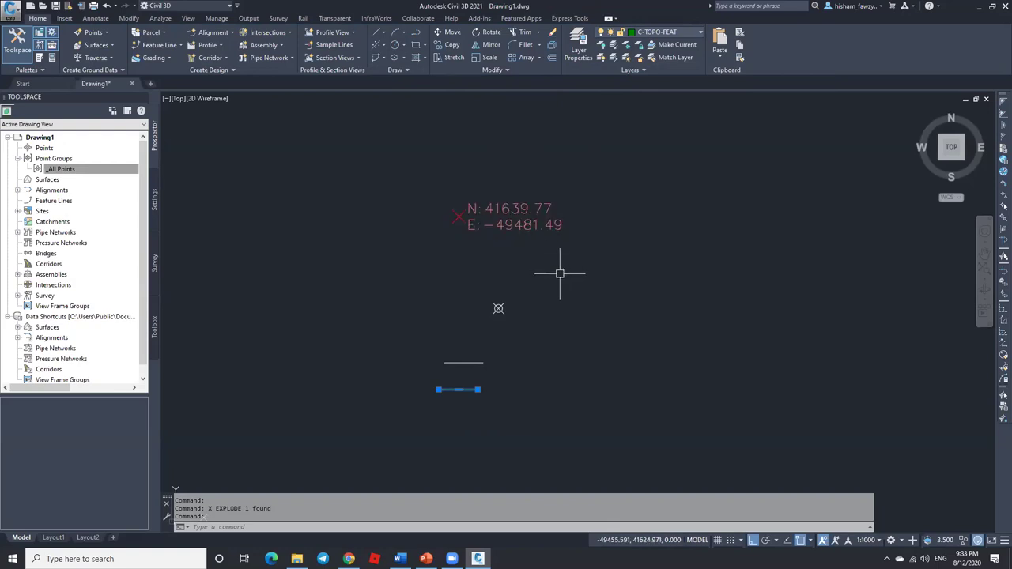
pyautogui.hotkey('ctrl', '1')
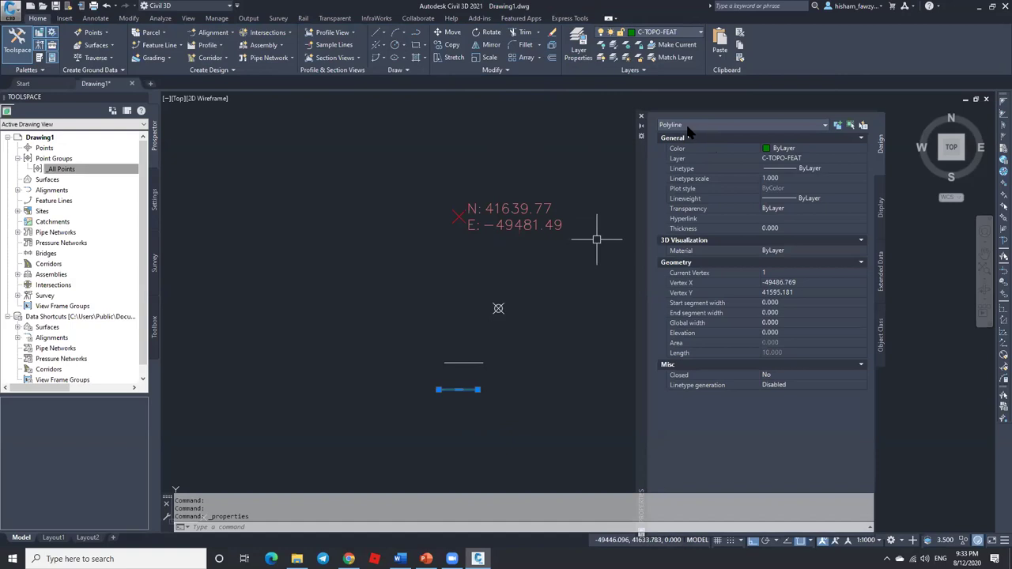
pyautogui.click(641, 118)
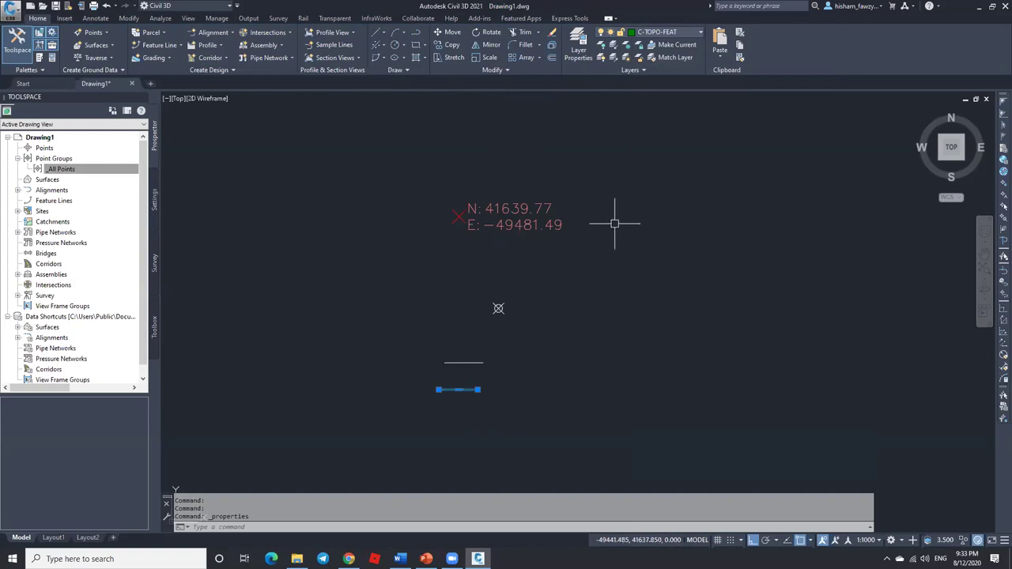
pyautogui.press('Escape')
# Step: Inspect the object type and properties of the exploded point with the northing and easting label again
pyautogui.click(545, 224)
pyautogui.hotkey('ctrl', '1')
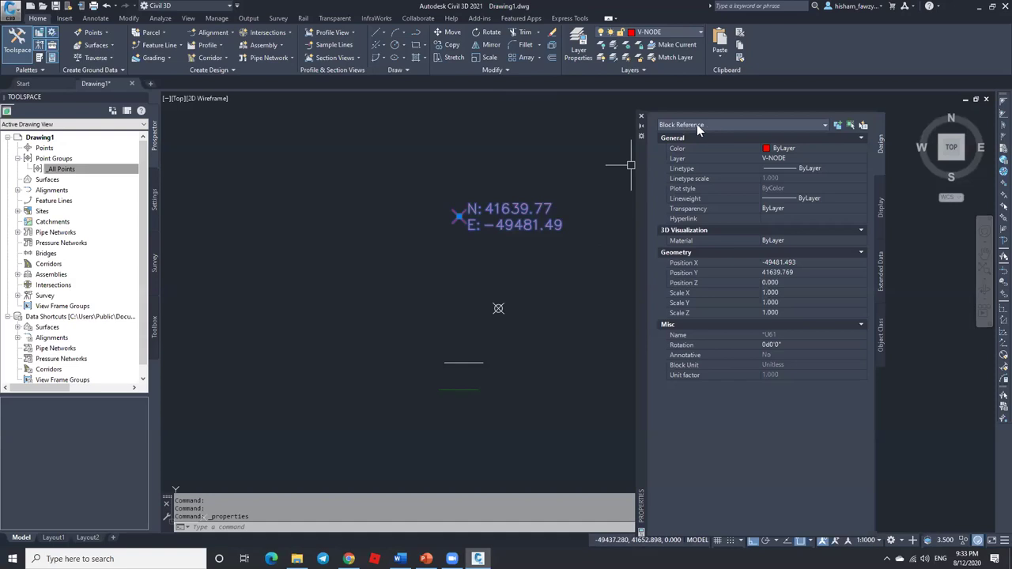
pyautogui.click(640, 116)
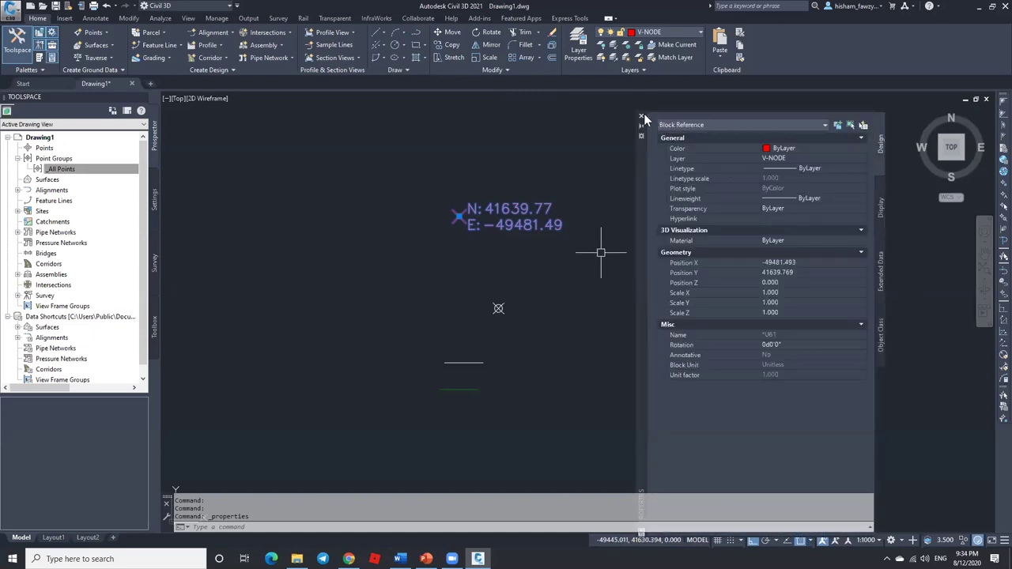
pyautogui.click(641, 117)
pyautogui.press('Escape')
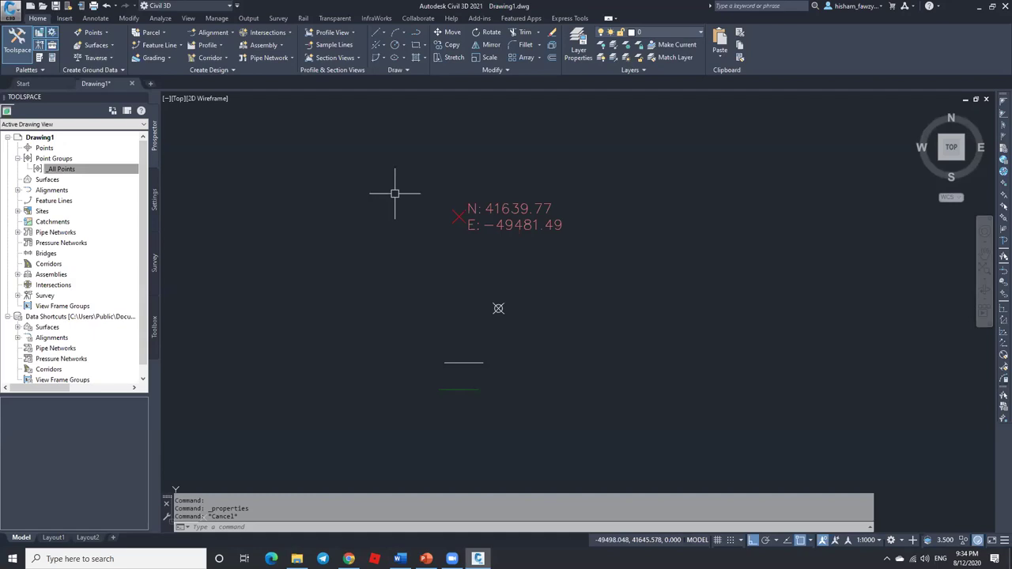
# Step: Erase all the remaining points and lines from the drawing and hide the navigation bar
pyautogui.click(361, 163)
pyautogui.click(700, 444)
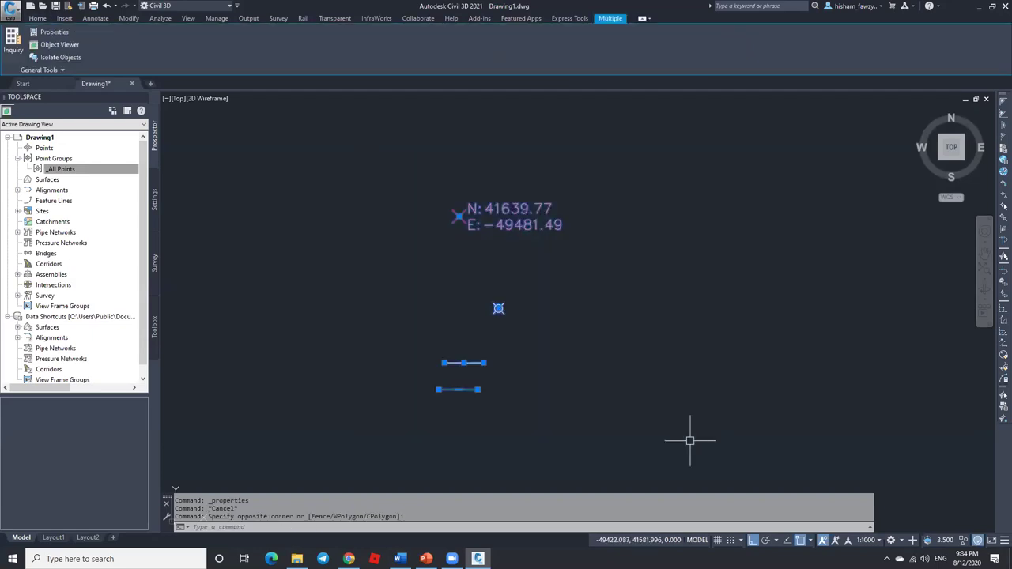
pyautogui.press('Delete')
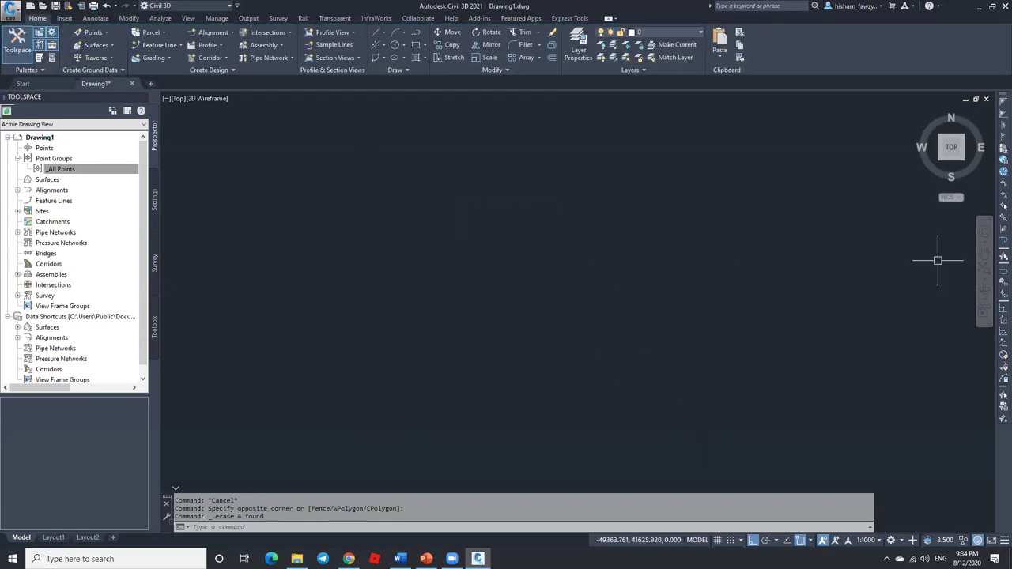
pyautogui.click(992, 223)
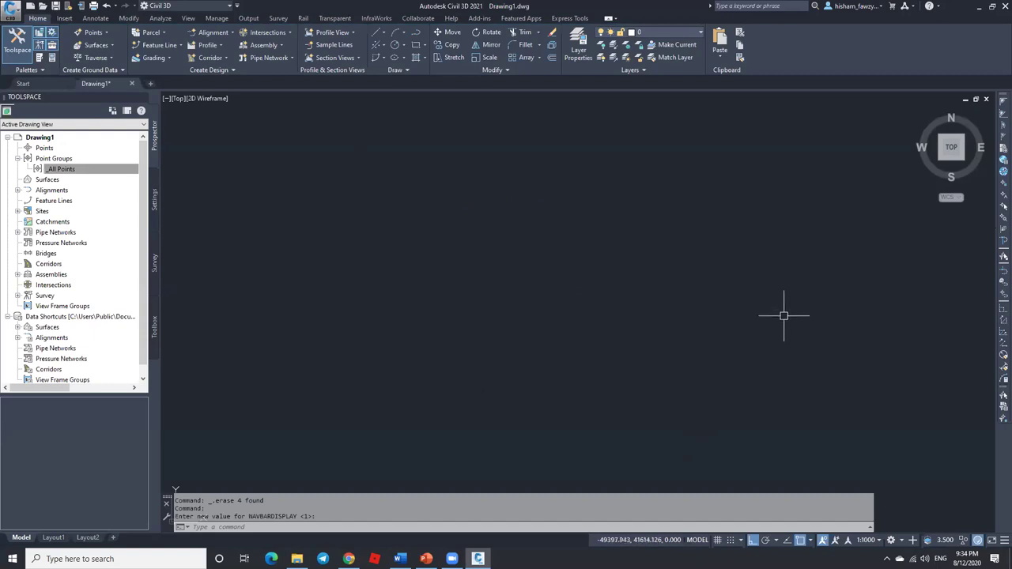
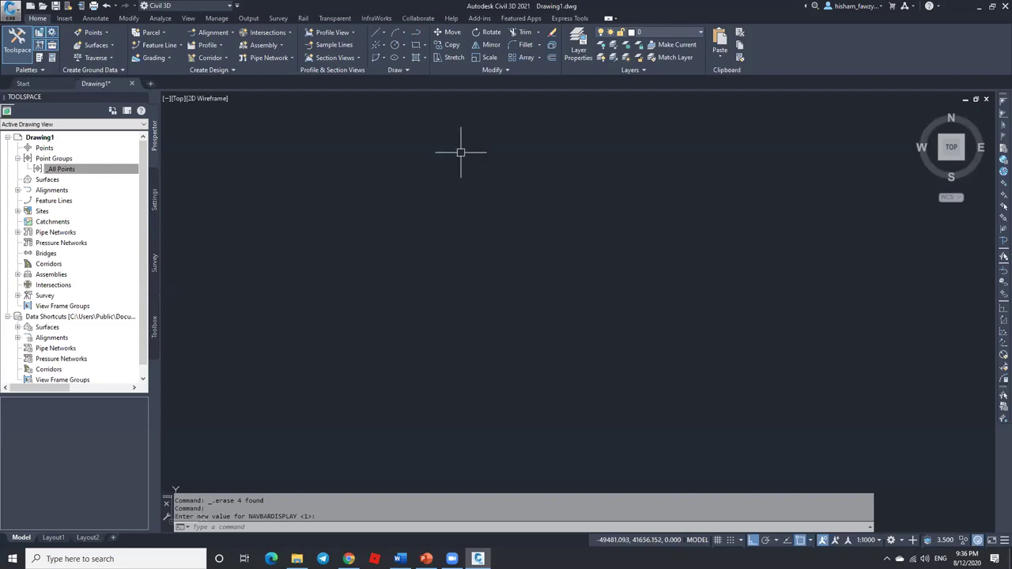
pyautogui.click(679, 308)
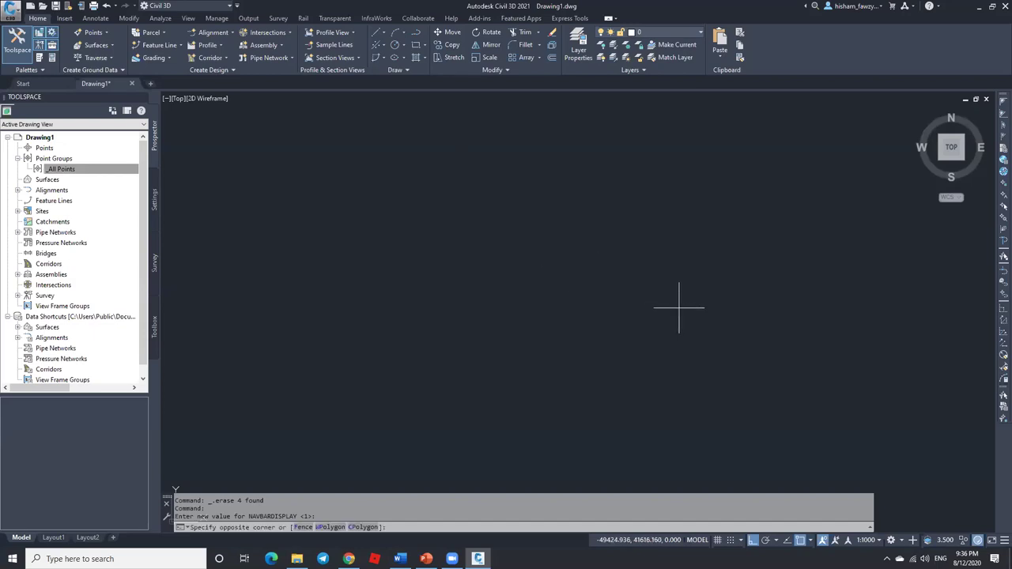
pyautogui.click(702, 280)
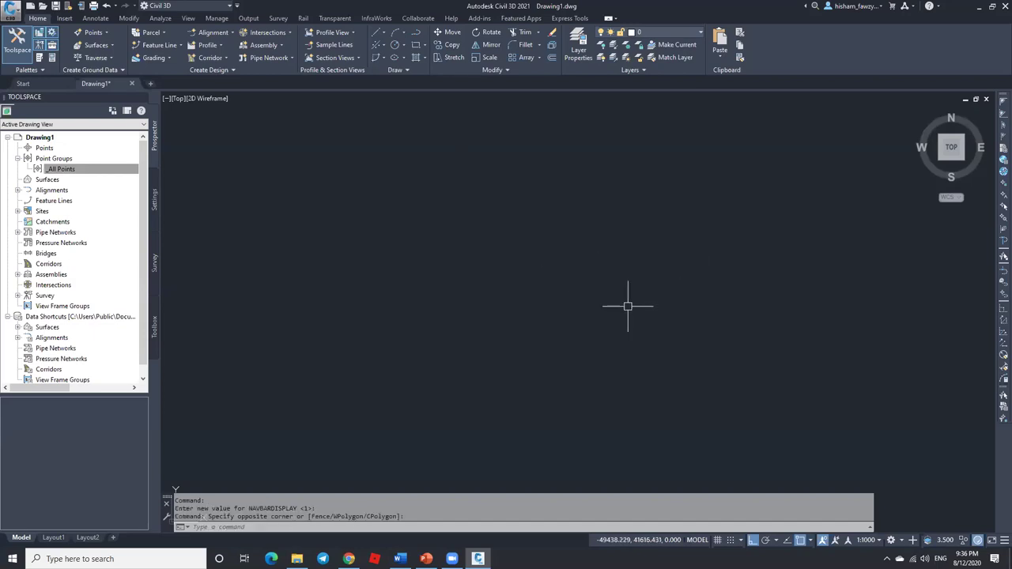
# Step: Reduce the Civil 3D window from full screen and launch Civil 3D as AutoCAD 2021
pyautogui.click(992, 5)
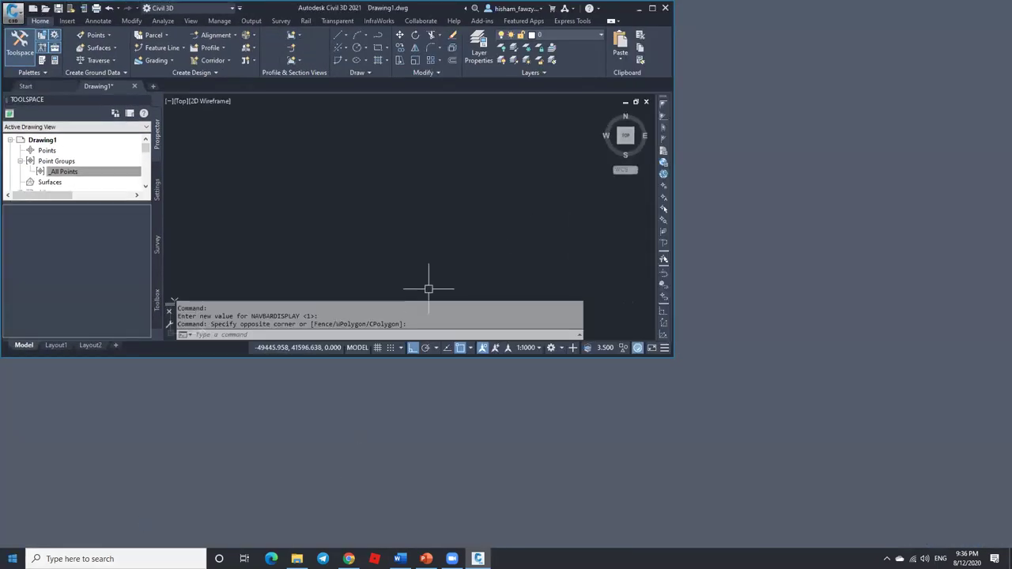
pyautogui.click(12, 559)
pyautogui.click(135, 525)
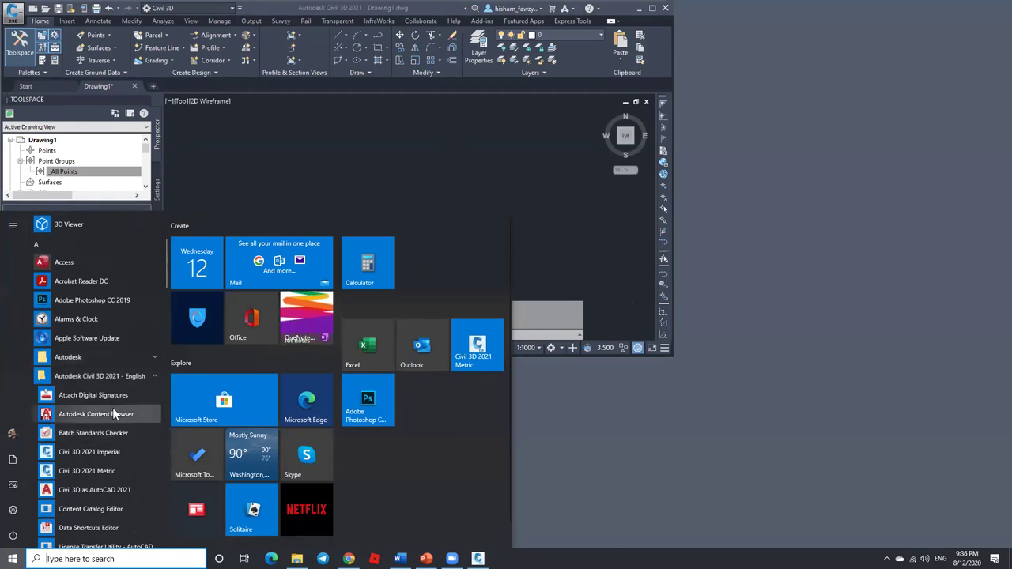
pyautogui.click(110, 490)
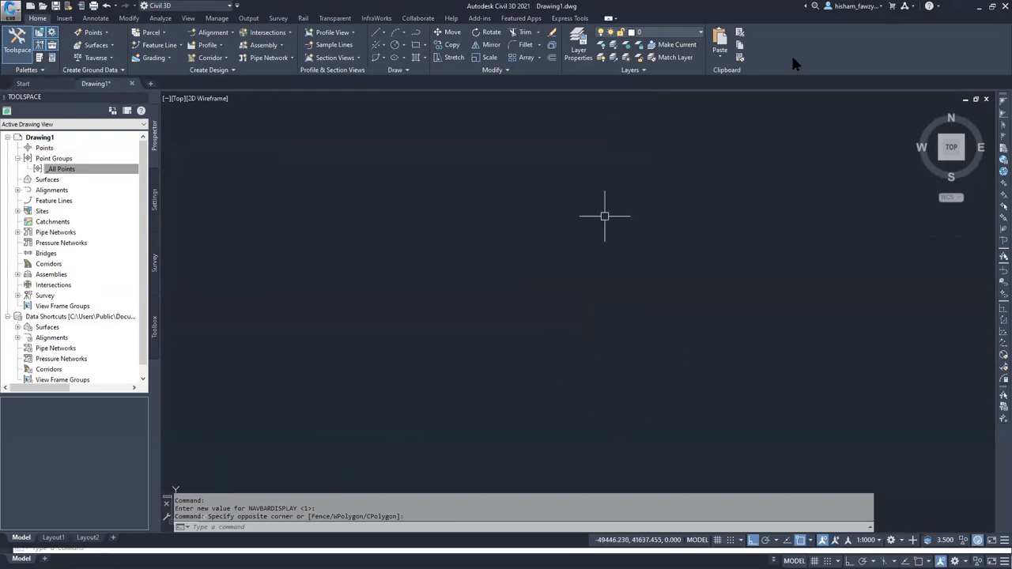
# Step: Arrange the two programs side by side, with AutoCAD on the right half of the screen and Civil 3D on the left half
pyautogui.click(980, 6)
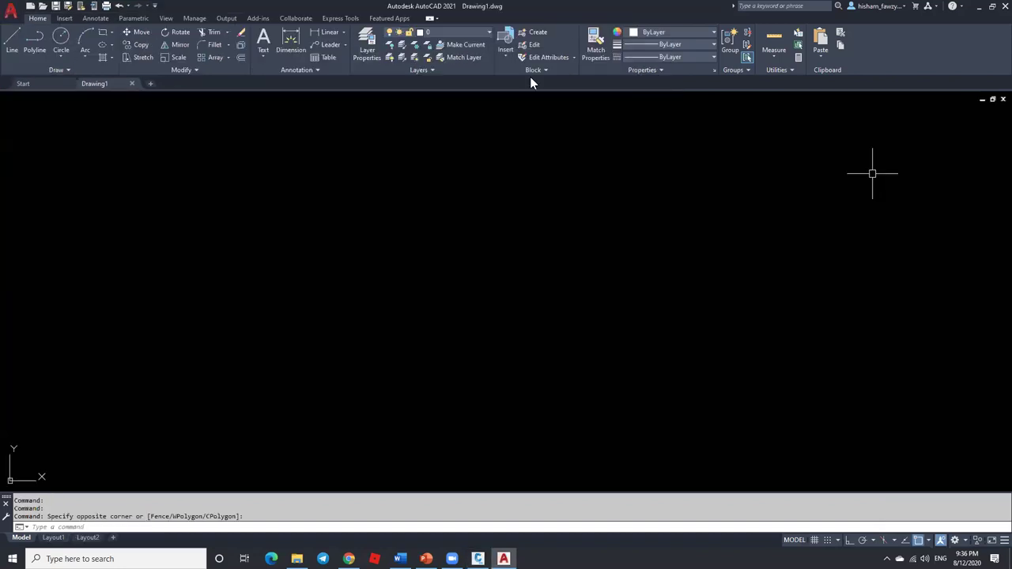
pyautogui.doubleClick(571, 19)
pyautogui.press('super+Right')
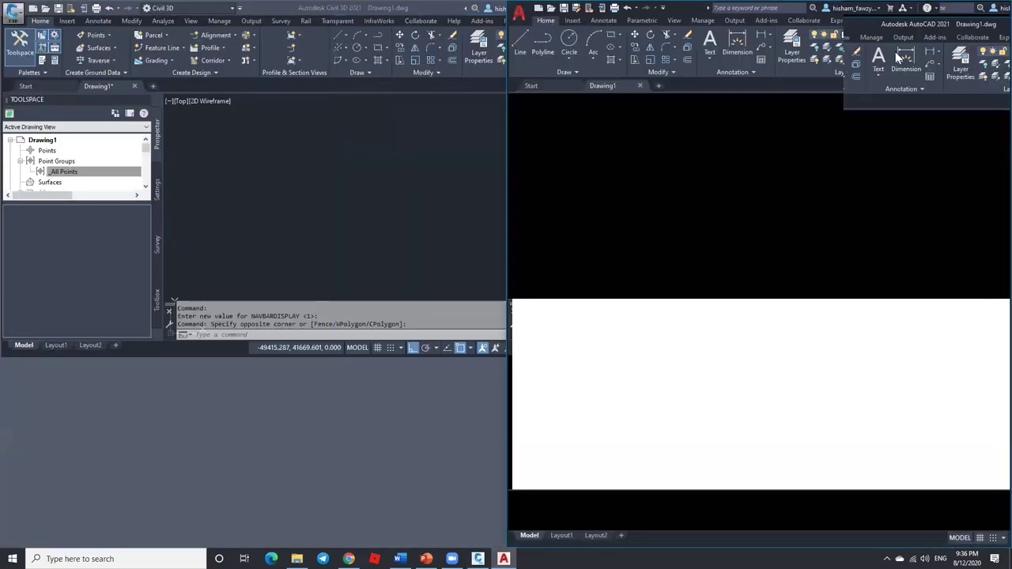
pyautogui.click(171, 151)
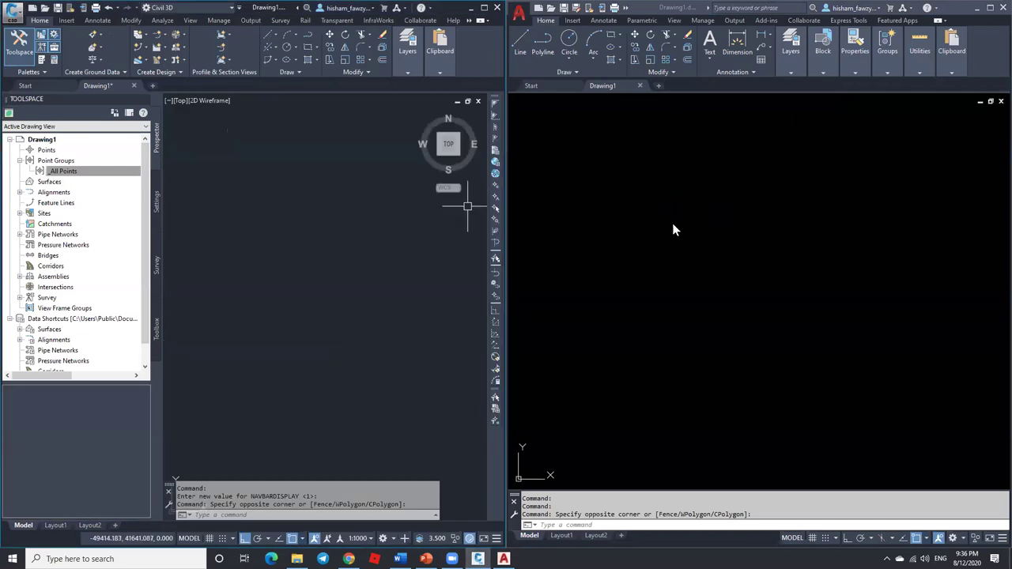
# Step: In AutoCAD, look through the layer list of the blank drawing
pyautogui.click(665, 226)
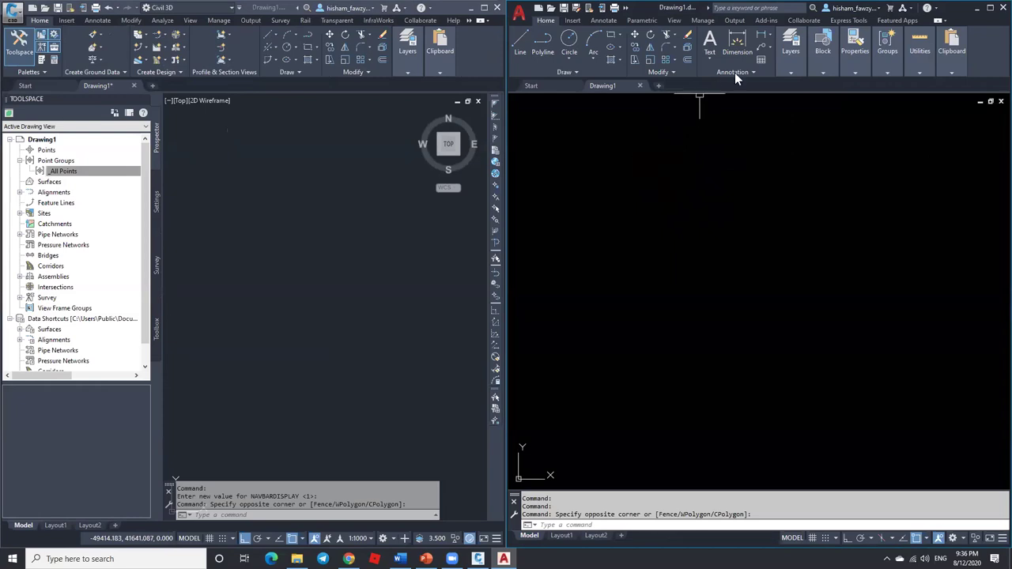
pyautogui.click(787, 63)
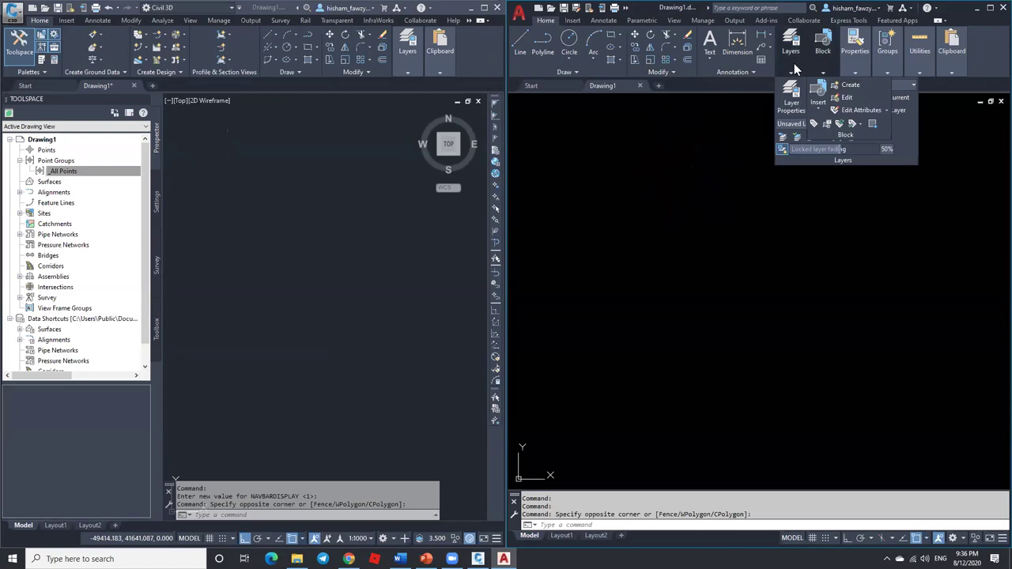
pyautogui.click(823, 46)
pyautogui.click(790, 47)
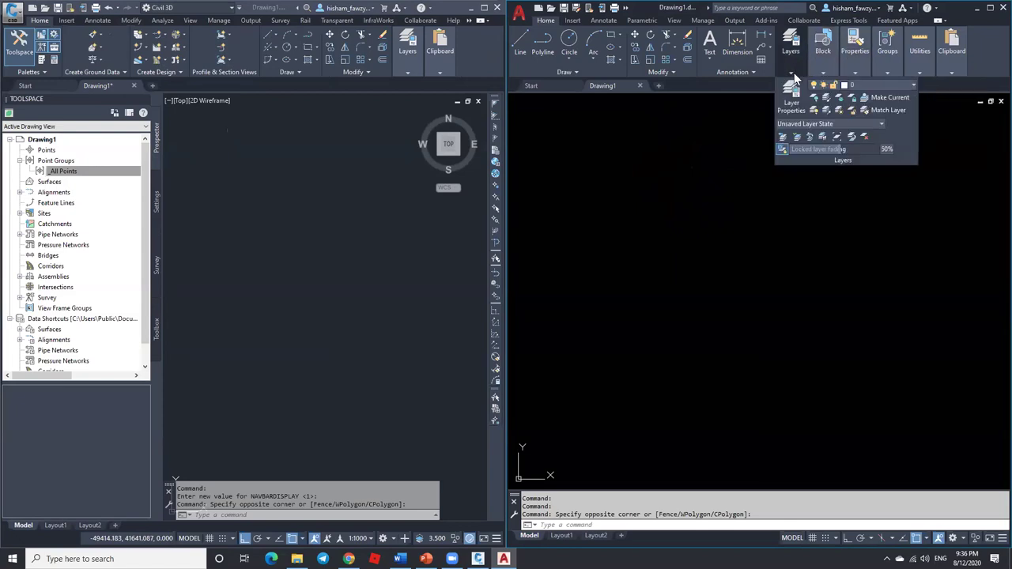
pyautogui.click(895, 85)
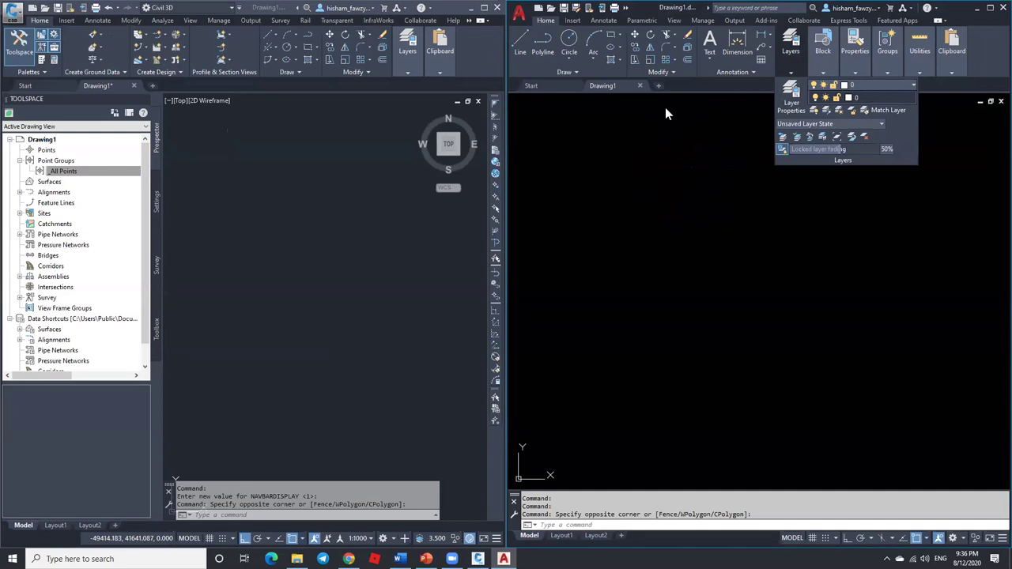
# Step: Switch to Civil 3D, close its open drawing without saving and create a new drawing
pyautogui.click(395, 182)
pyautogui.click(133, 84)
pyautogui.click(261, 302)
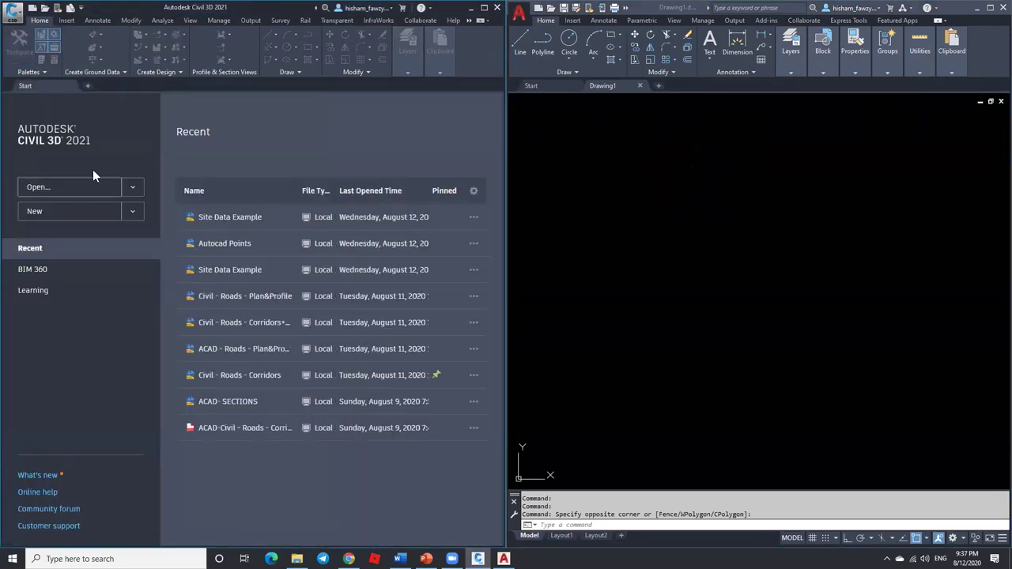
pyautogui.hotkey('ctrl', 'n')
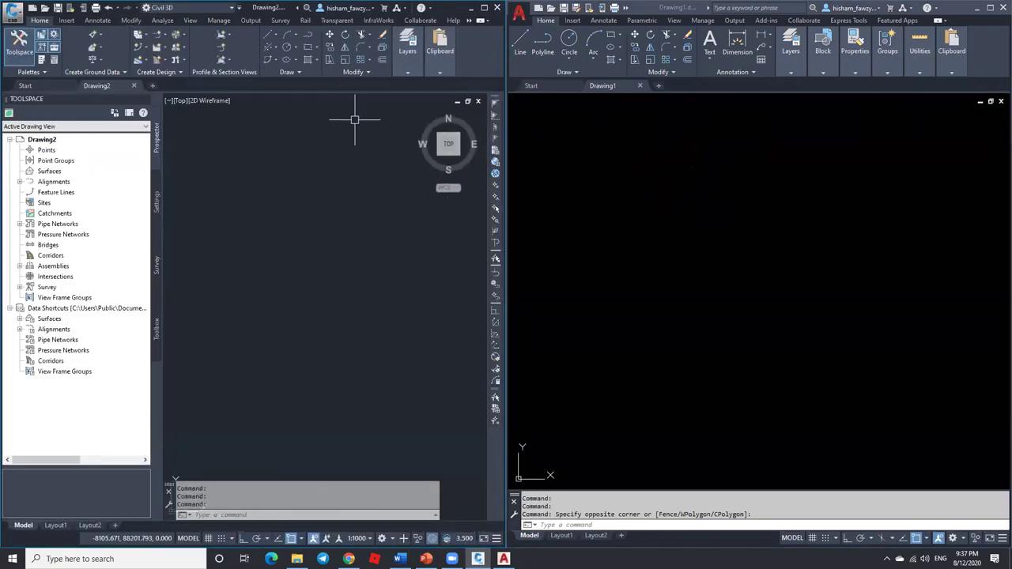
# Step: Browse the new Civil 3D drawing's layer list, from the C-BRDG layers down to the V-NODE layers
pyautogui.click(416, 70)
pyautogui.click(506, 87)
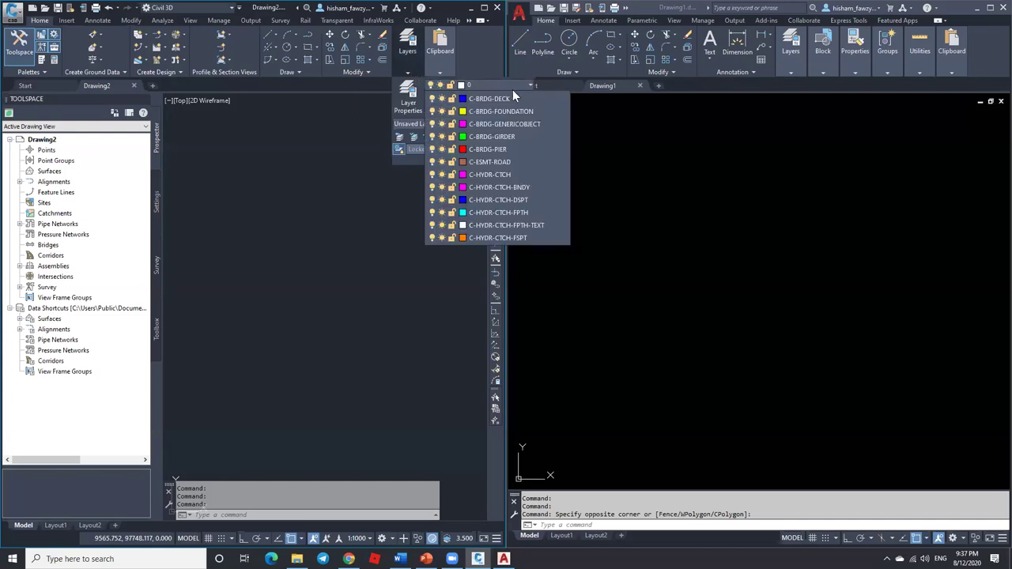
pyautogui.moveTo(567, 148); pyautogui.dragTo(556, 424)
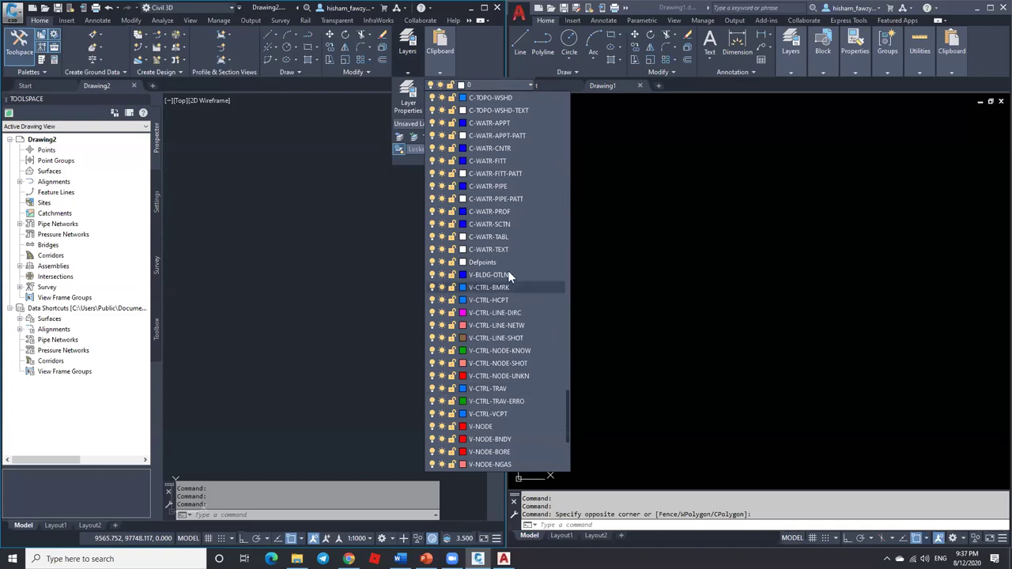
pyautogui.click(435, 229)
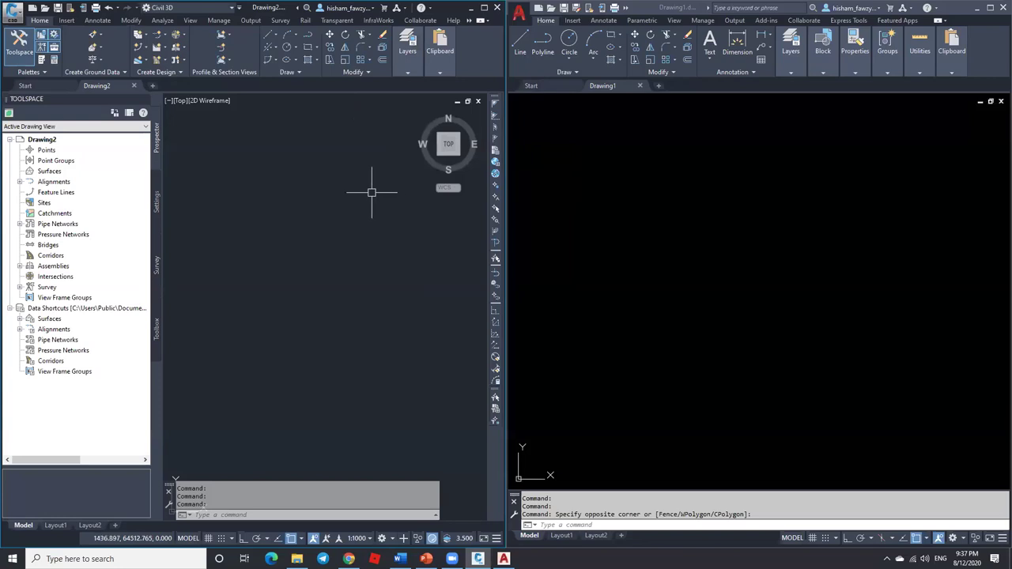
# Step: Browse the templates for a new drawing, comparing the Civil 3D (Metric) NCS and (Imperial) NCS templates, and close without opening one
pyautogui.click(38, 84)
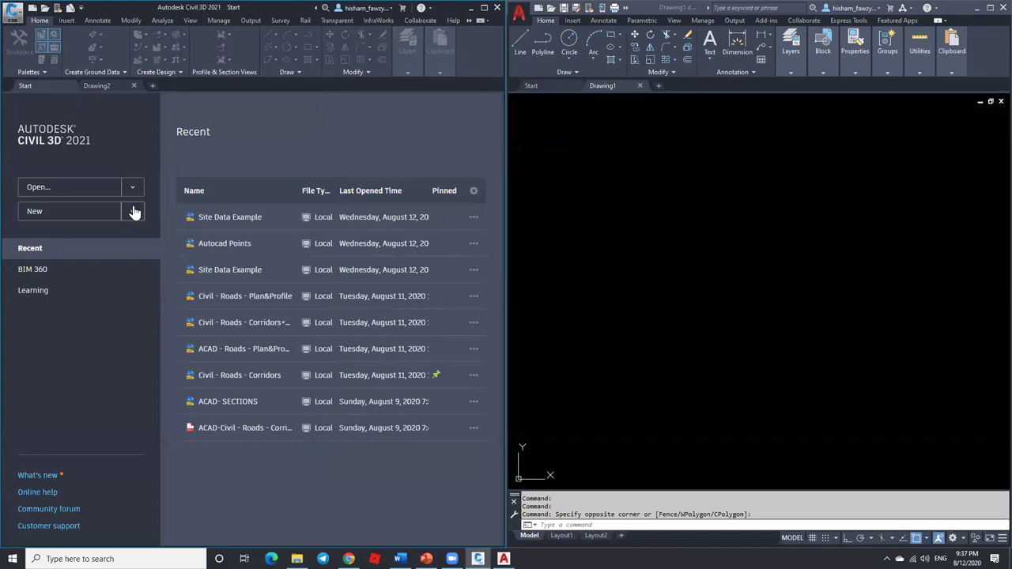
pyautogui.click(132, 212)
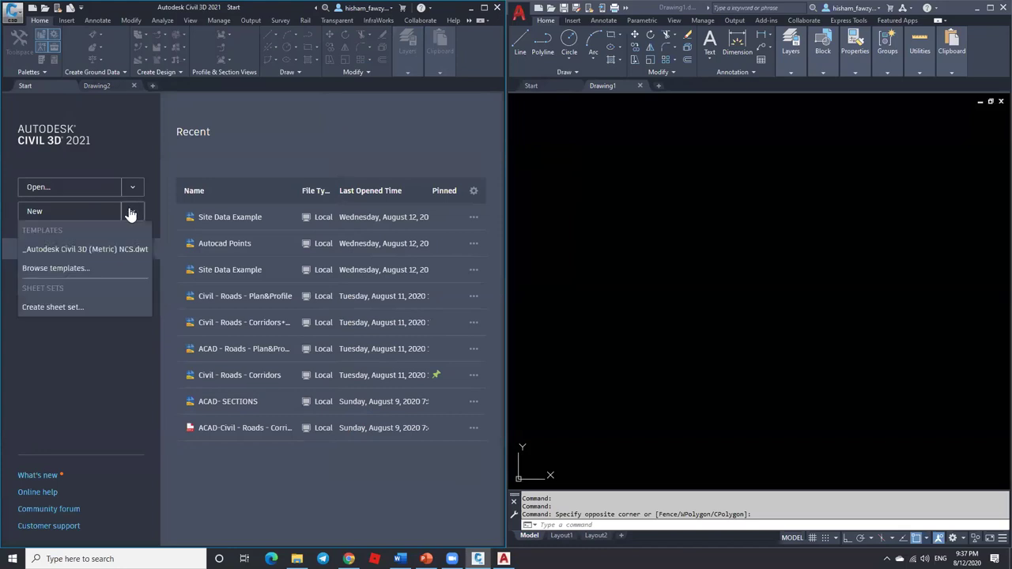
pyautogui.click(70, 269)
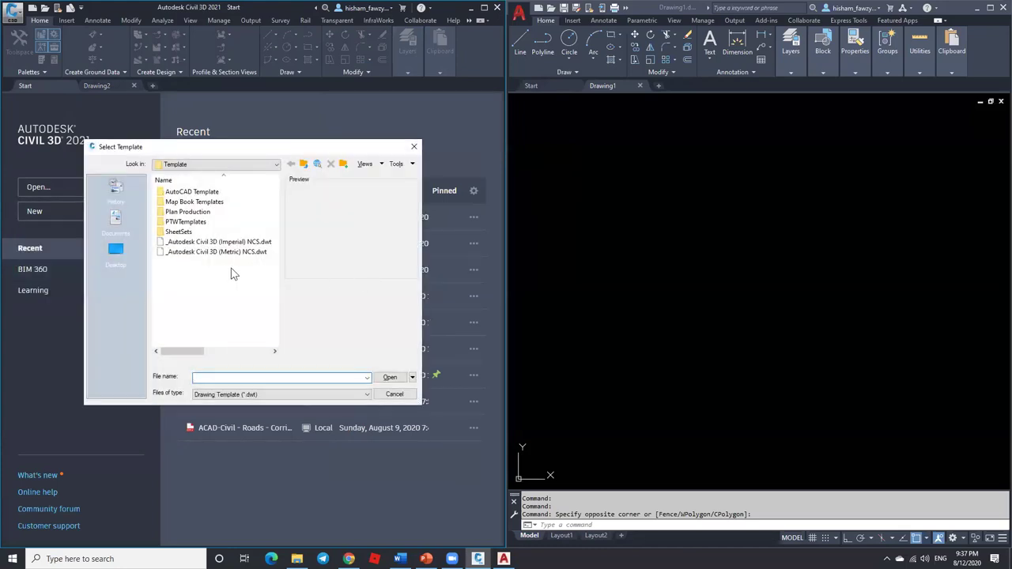
pyautogui.click(199, 252)
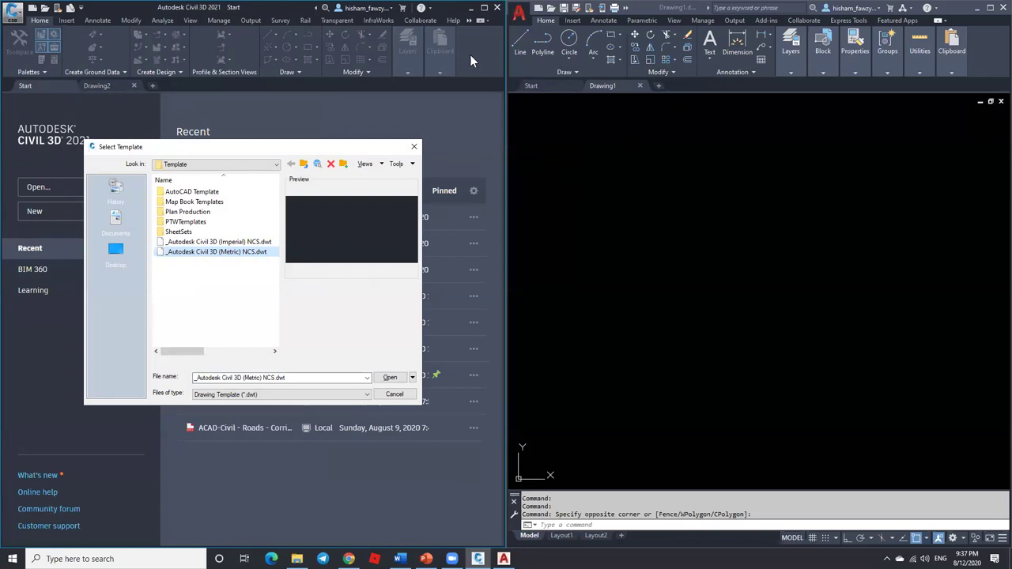
pyautogui.click(203, 241)
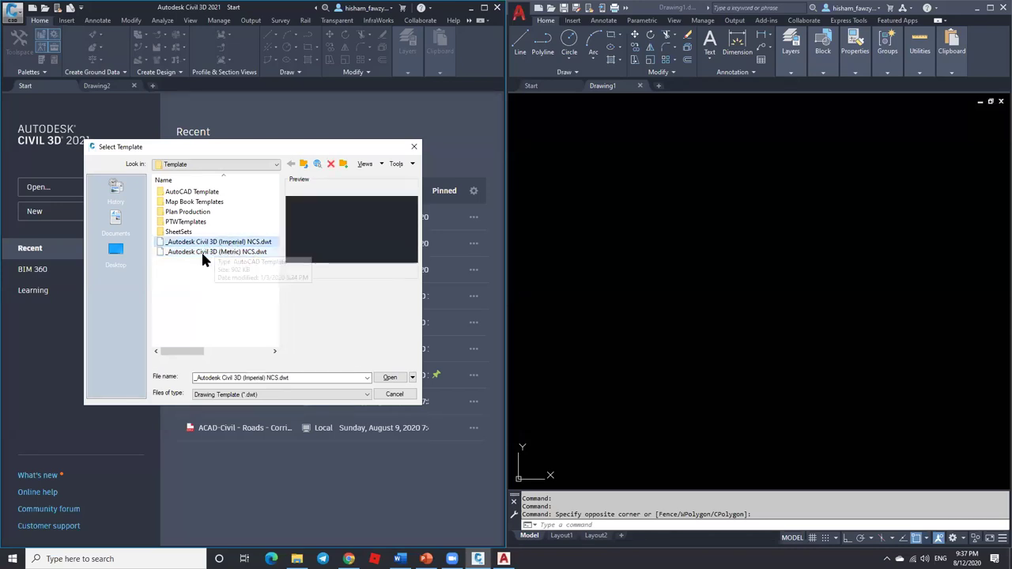
pyautogui.click(202, 252)
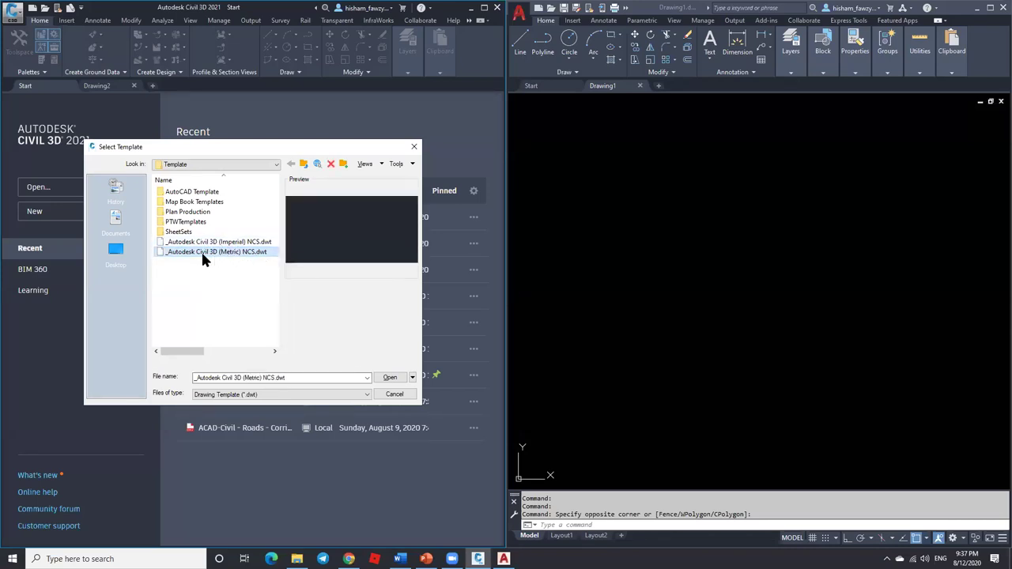
pyautogui.click(391, 396)
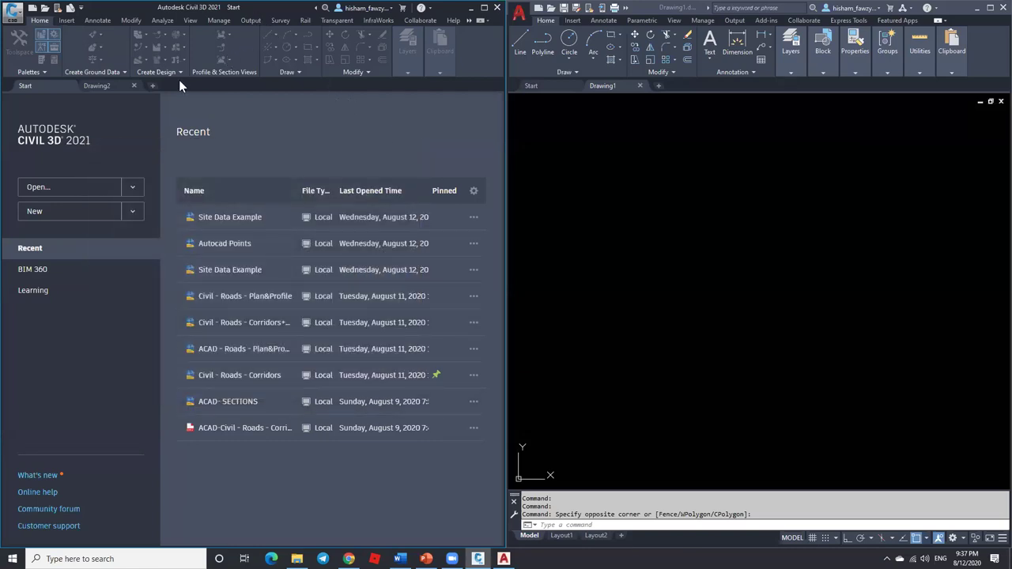
# Step: Create a new drawing directly from the default template and go back to the start page
pyautogui.click(49, 211)
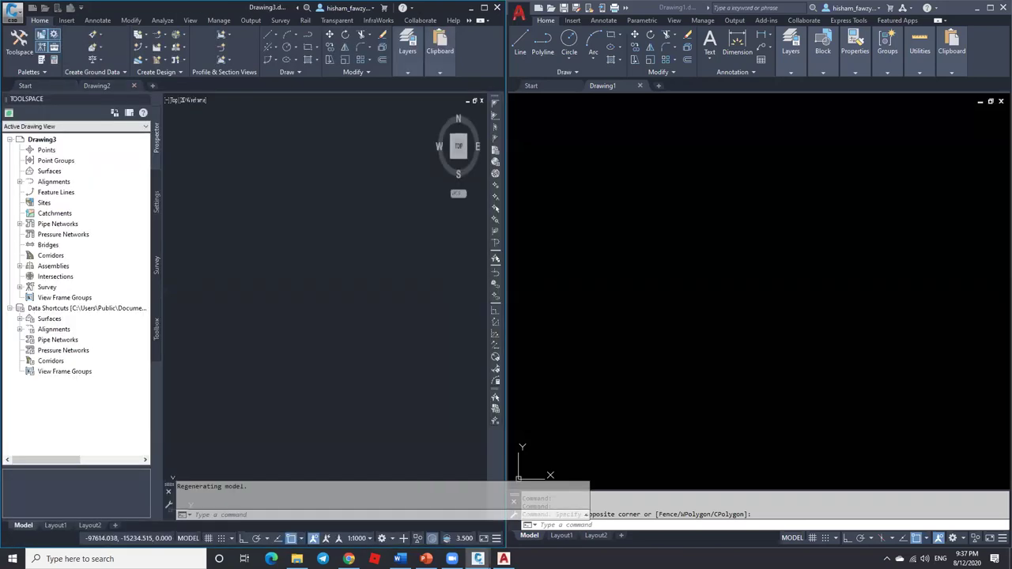
pyautogui.click(47, 86)
# Step: Check the _Autodesk Civil 3D (Metric) NCS.dwt file among the templates, cancel, and return to Drawing2
pyautogui.click(132, 212)
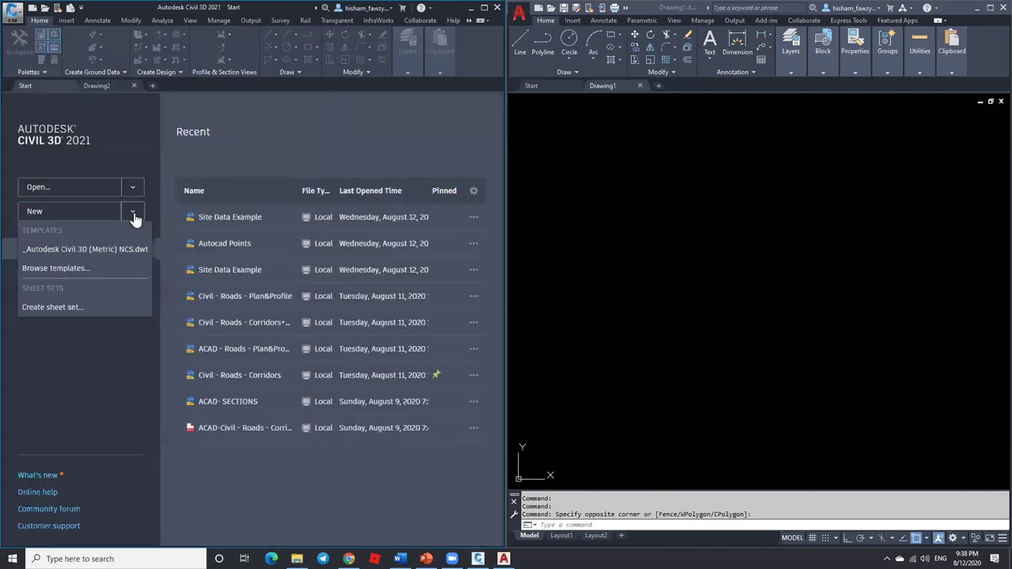
pyautogui.click(79, 269)
pyautogui.click(257, 252)
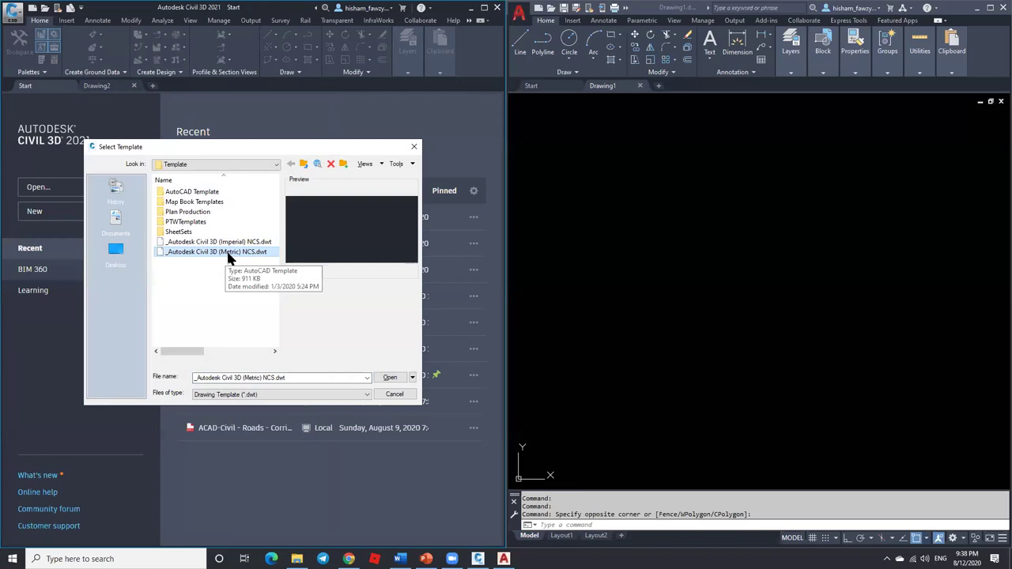
pyautogui.click(393, 394)
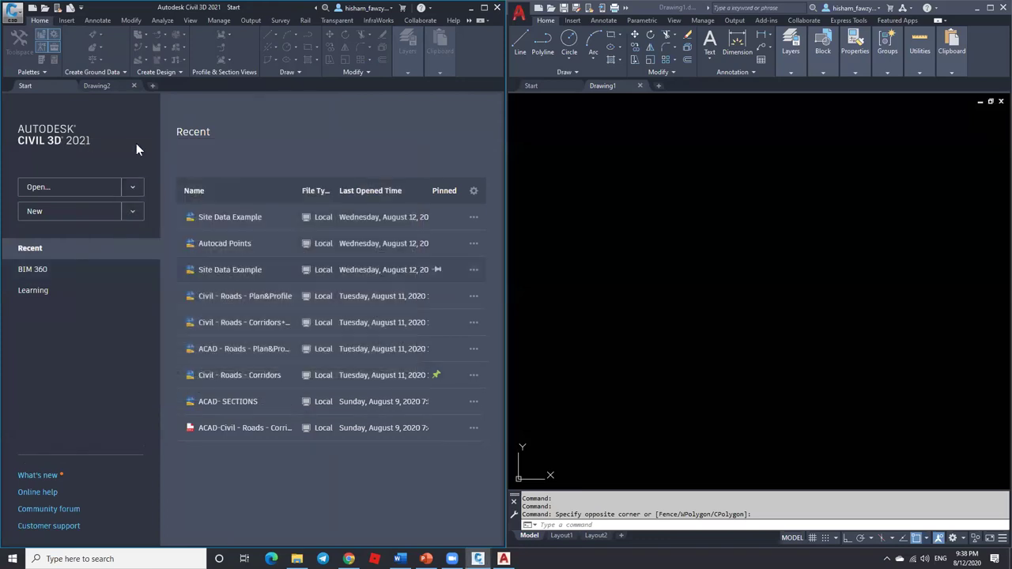
pyautogui.click(98, 85)
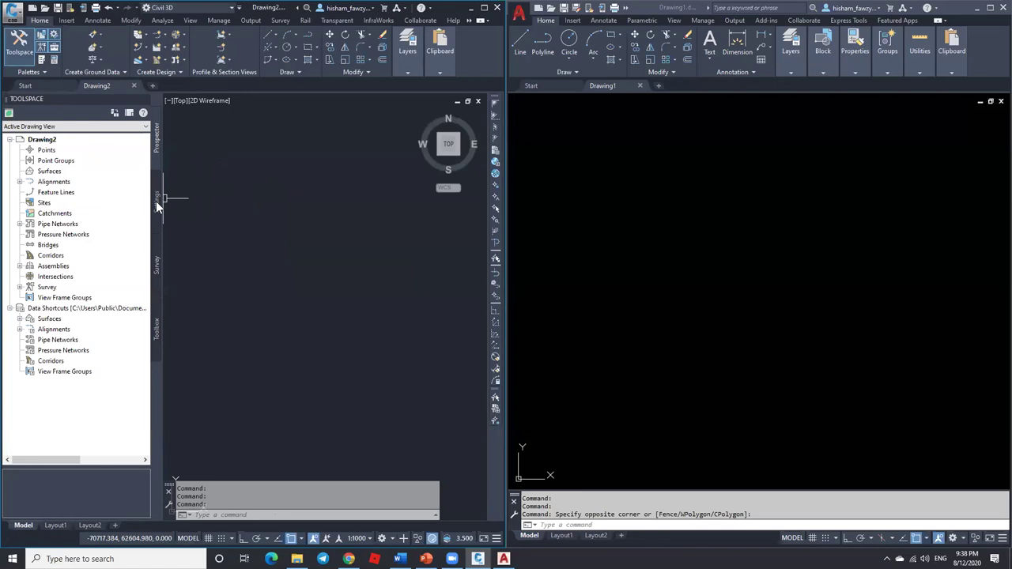
# Step: Switch to AutoCAD and view the layer list of the blank Drawing1 again
pyautogui.click(820, 55)
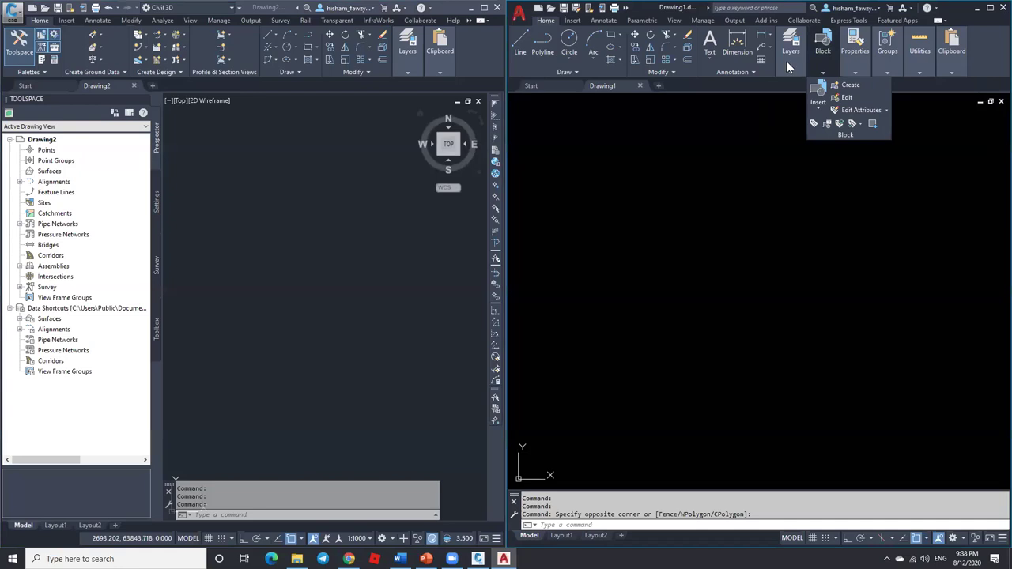
pyautogui.click(791, 47)
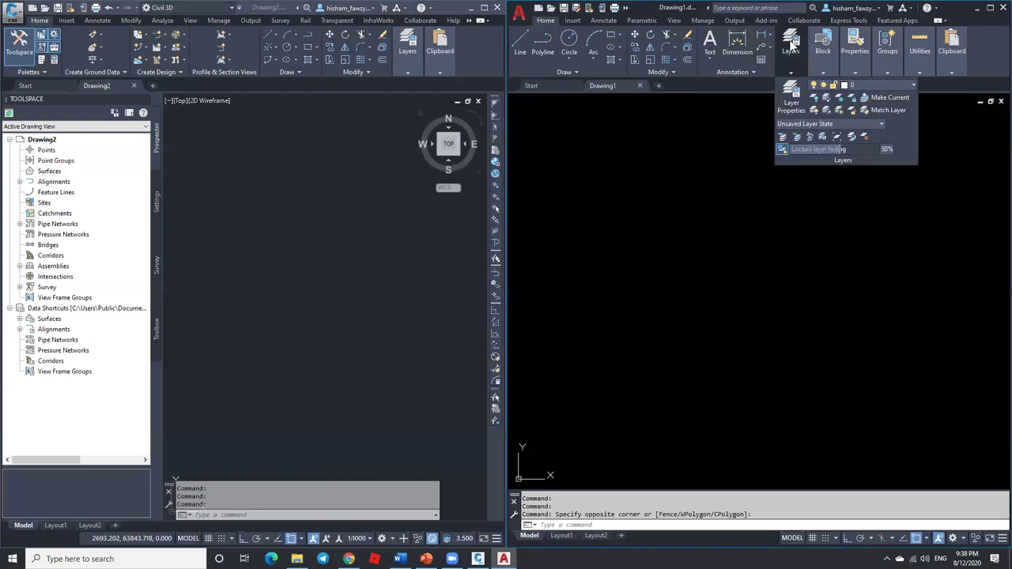
pyautogui.click(876, 83)
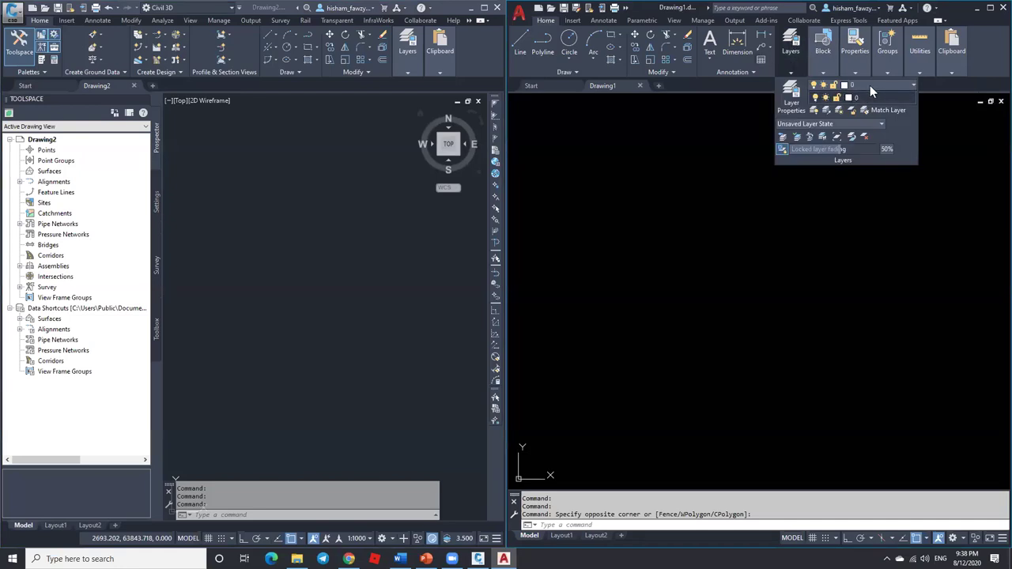
pyautogui.click(684, 151)
pyautogui.click(625, 146)
# Step: Switch back to Civil 3D, maximize its window and view the available annotation scales
pyautogui.click(340, 223)
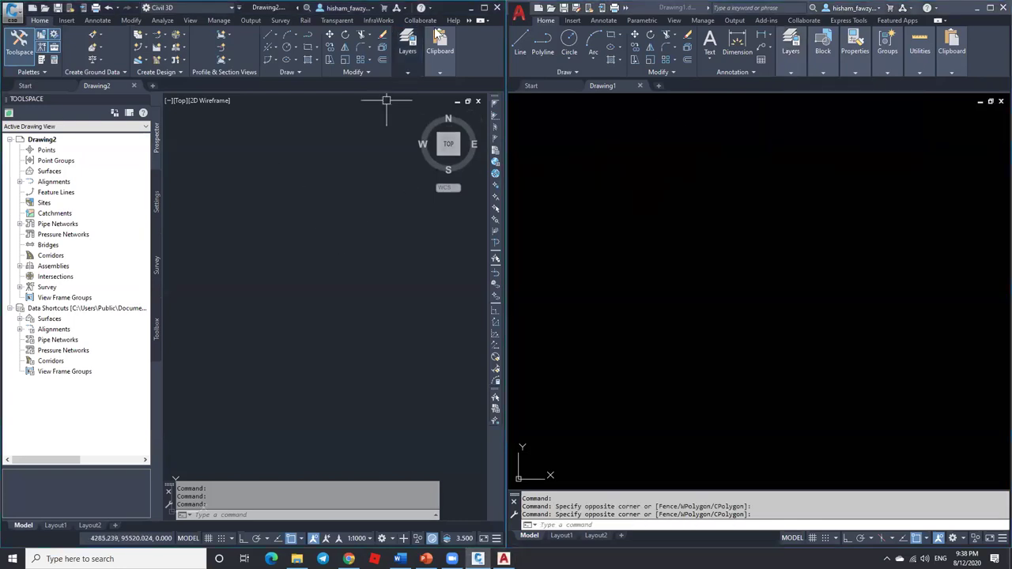
pyautogui.moveTo(257, 10); pyautogui.dragTo(308, 161)
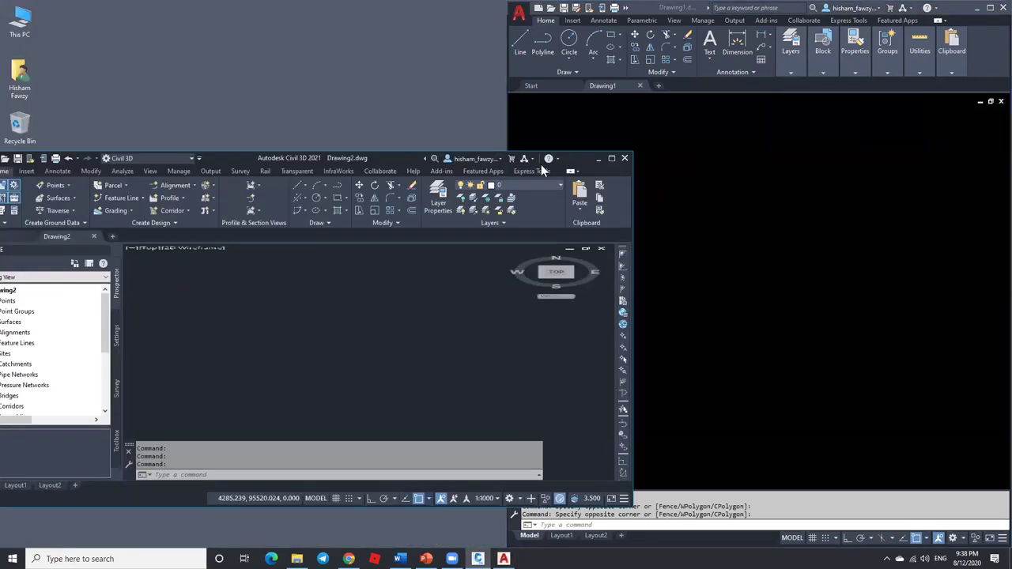
pyautogui.click(611, 158)
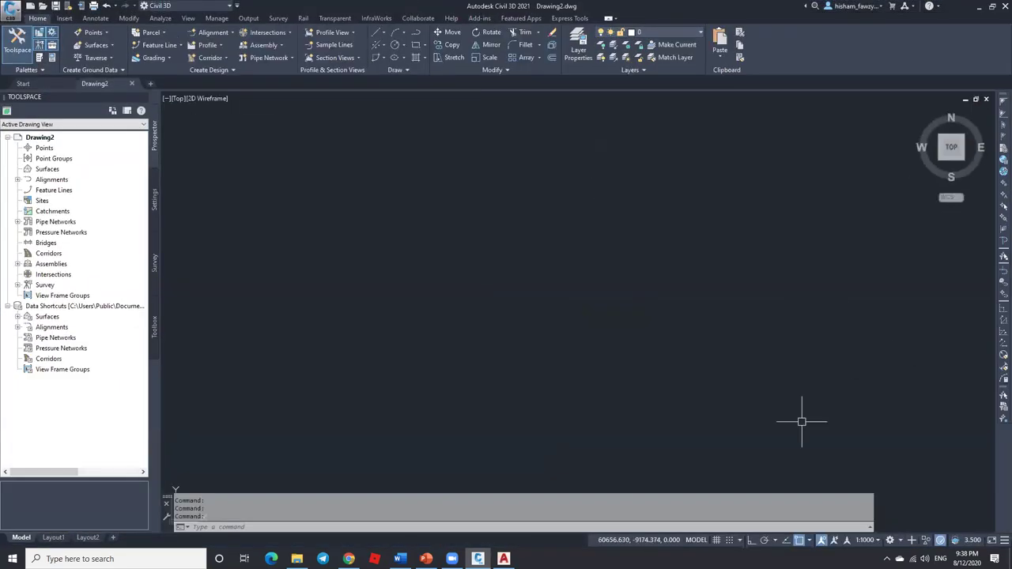
pyautogui.click(878, 540)
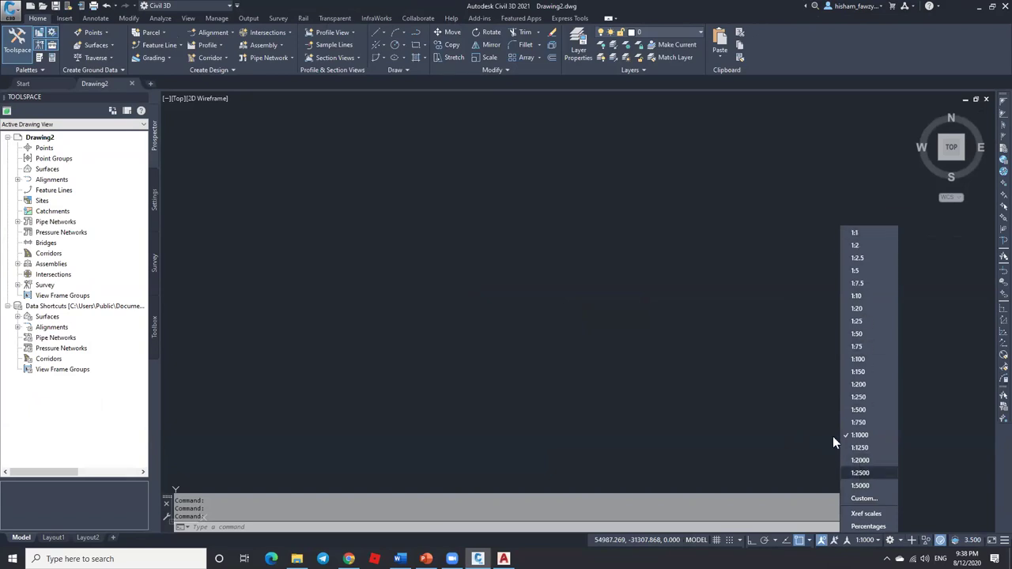
pyautogui.click(747, 400)
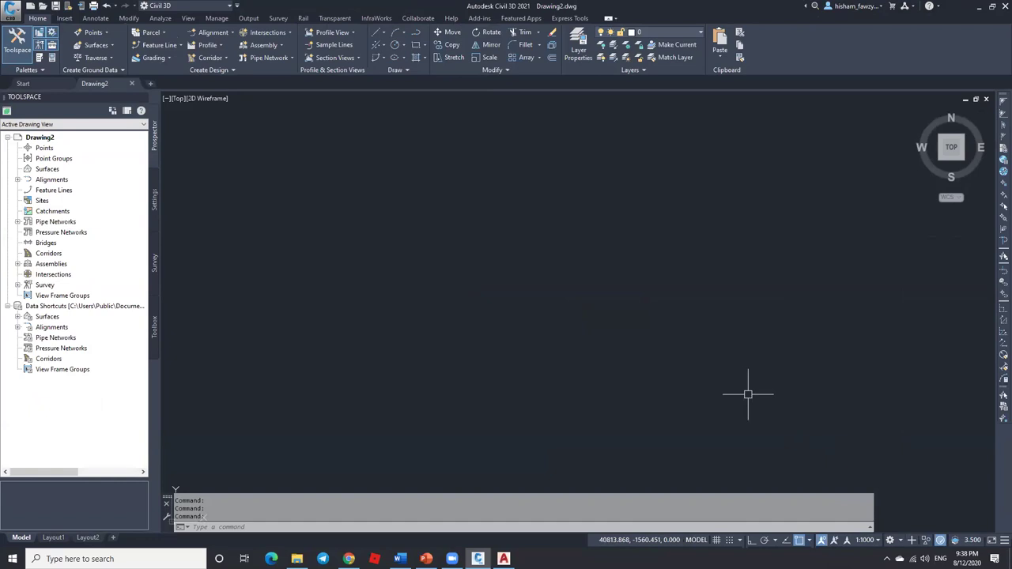
# Step: Open Drawing2's drawing settings, review the units, scale and coordinate zone categories, and cancel without changes
pyautogui.click(155, 199)
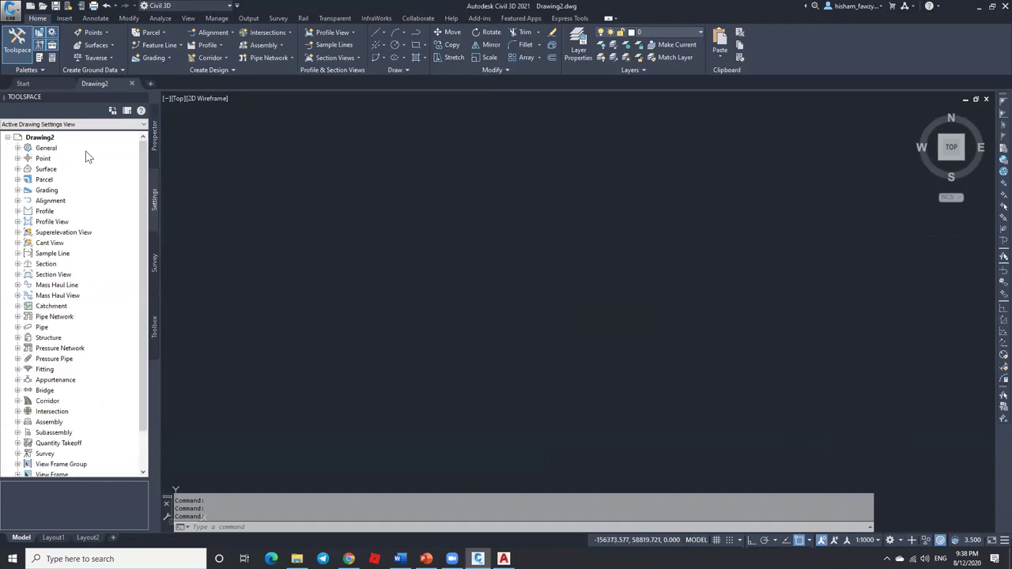
pyautogui.rightClick(64, 141)
pyautogui.click(91, 144)
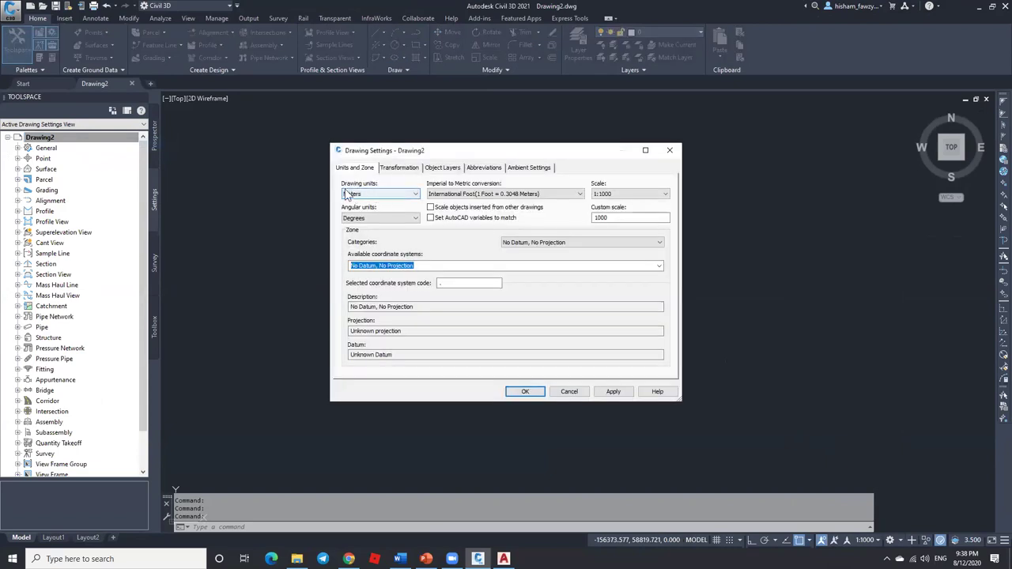
pyautogui.click(610, 245)
pyautogui.moveTo(659, 265)
pyautogui.mouseDown()
pyautogui.moveTo(656, 340)
pyautogui.moveTo(659, 271)
pyautogui.mouseUp()
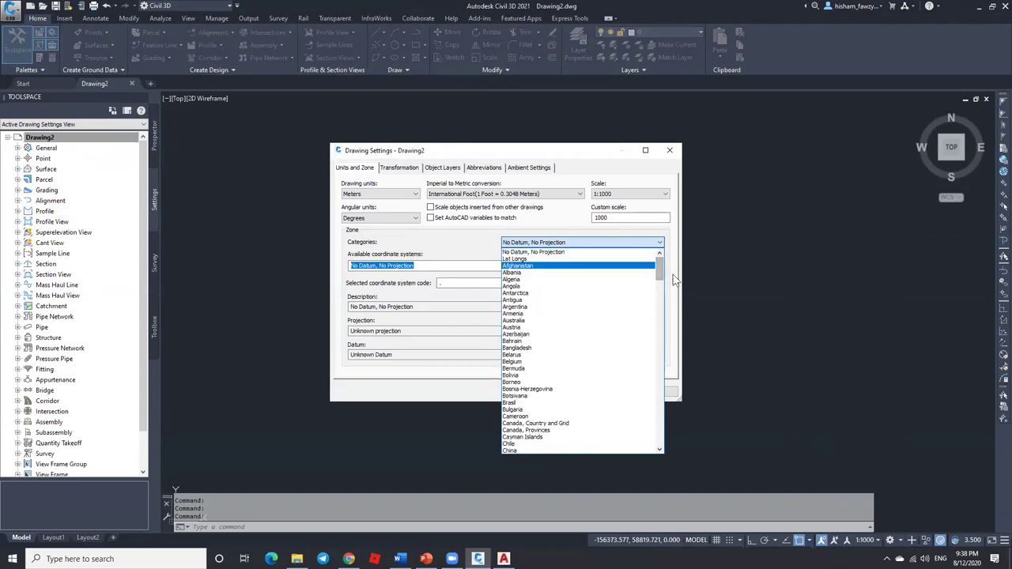
pyautogui.click(674, 279)
pyautogui.click(573, 390)
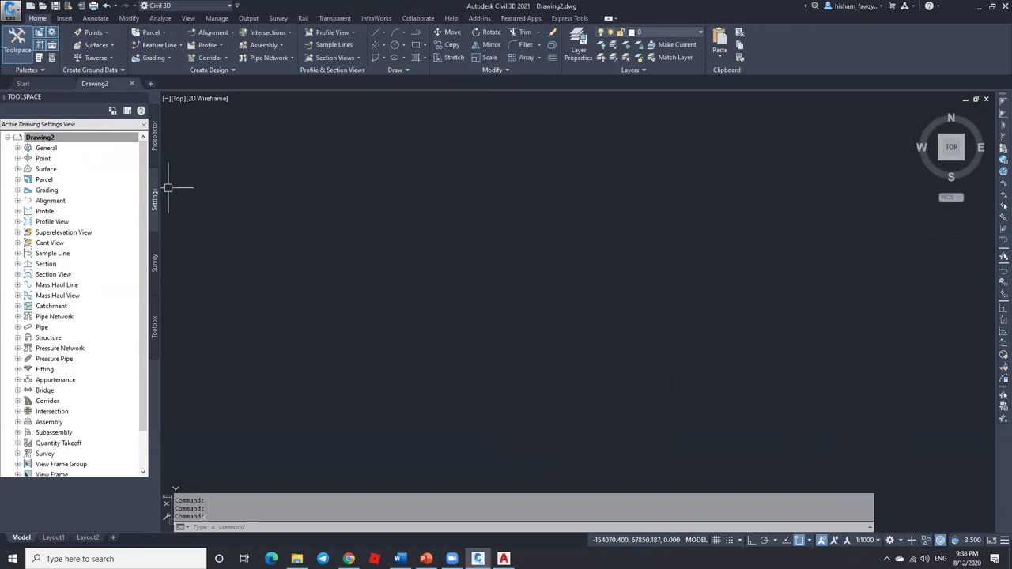
pyautogui.click(76, 162)
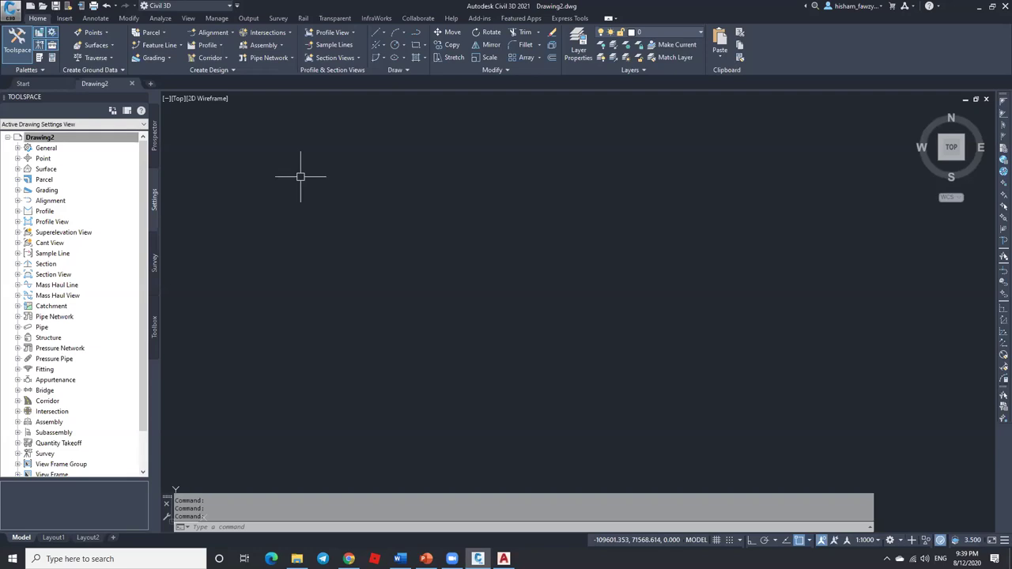
# Step: Start a new centerline alignment with the alignment creation tools and name it RD01
pyautogui.click(209, 32)
pyautogui.click(244, 49)
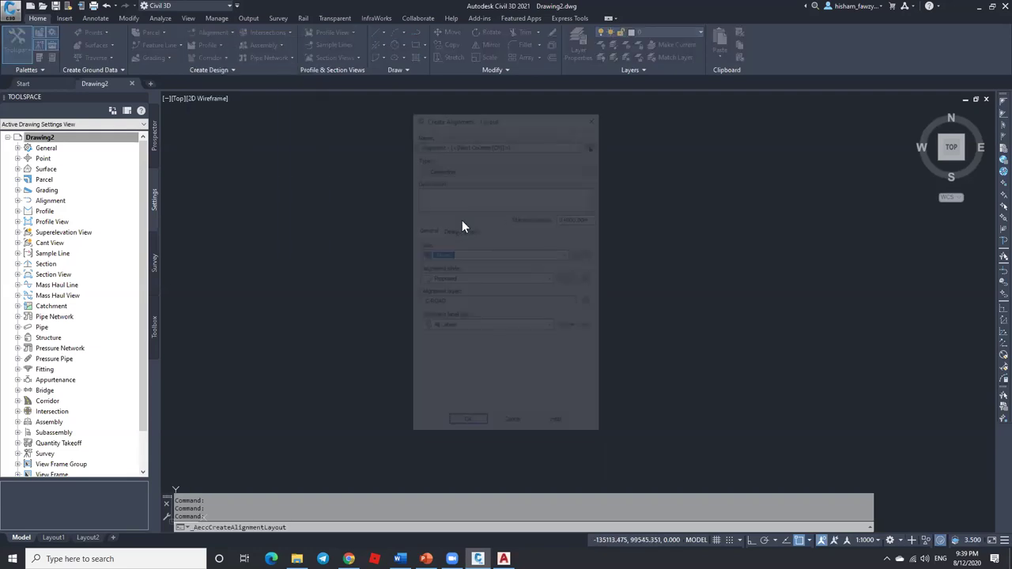
pyautogui.moveTo(510, 143); pyautogui.dragTo(407, 151)
pyautogui.write('RD')
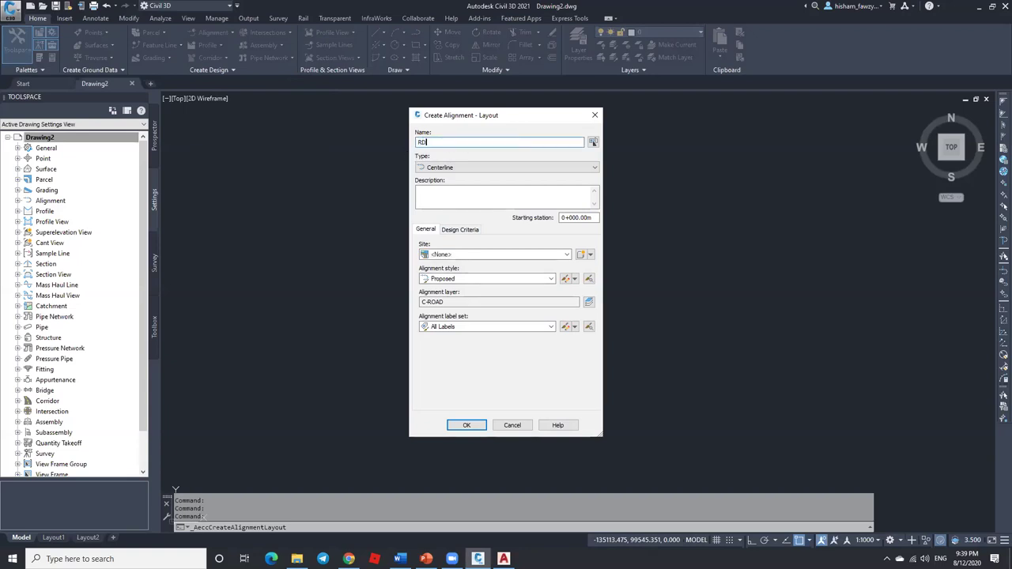
pyautogui.write('01')
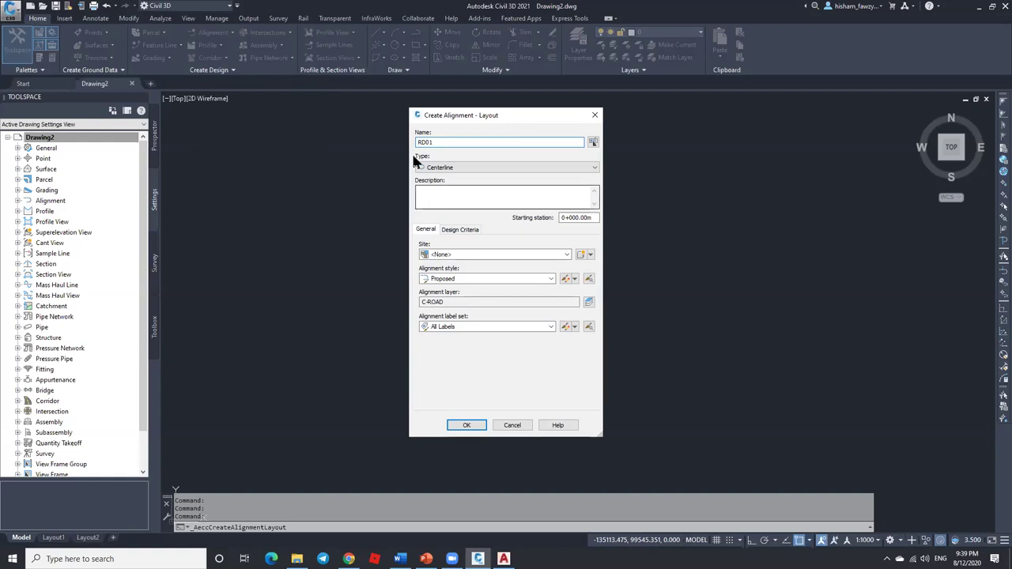
pyautogui.click(466, 425)
# Step: Draw a single straight, nearly horizontal segment for alignment RD01 using Tangent-Tangent (No Curves), and close the layout tools
pyautogui.click(12, 22)
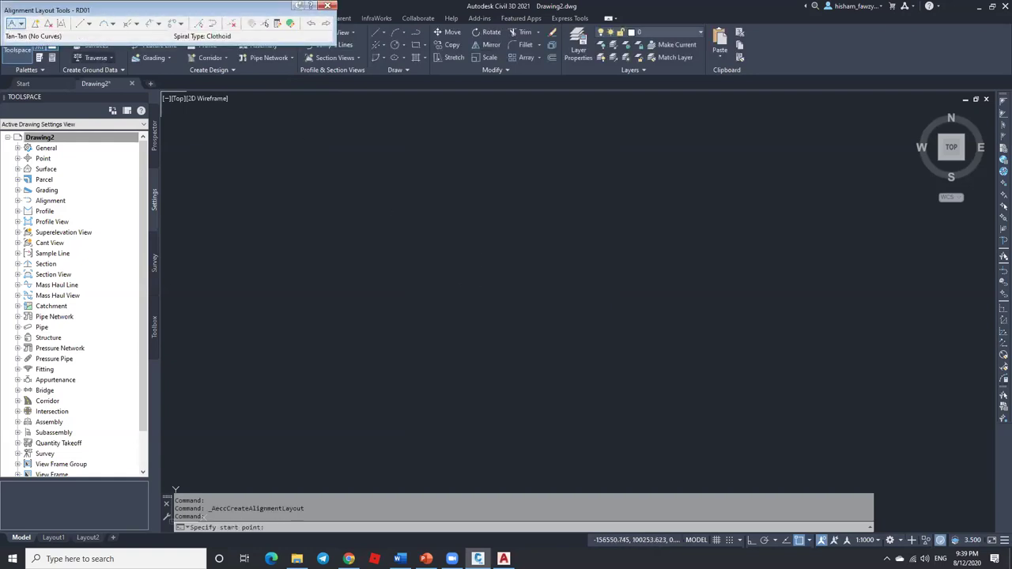
pyautogui.click(296, 217)
pyautogui.click(379, 217)
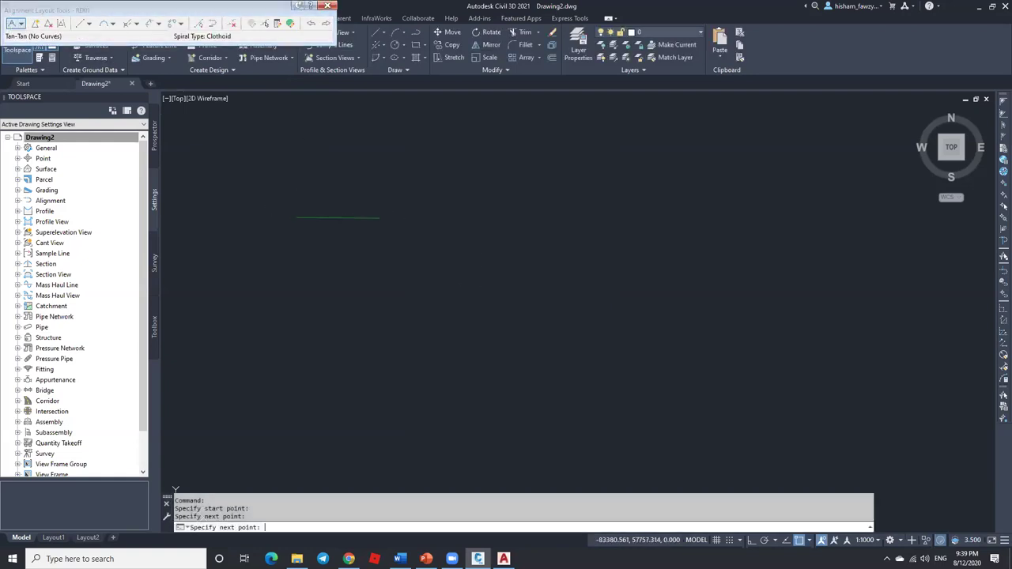
pyautogui.scroll(10, 422, 199)
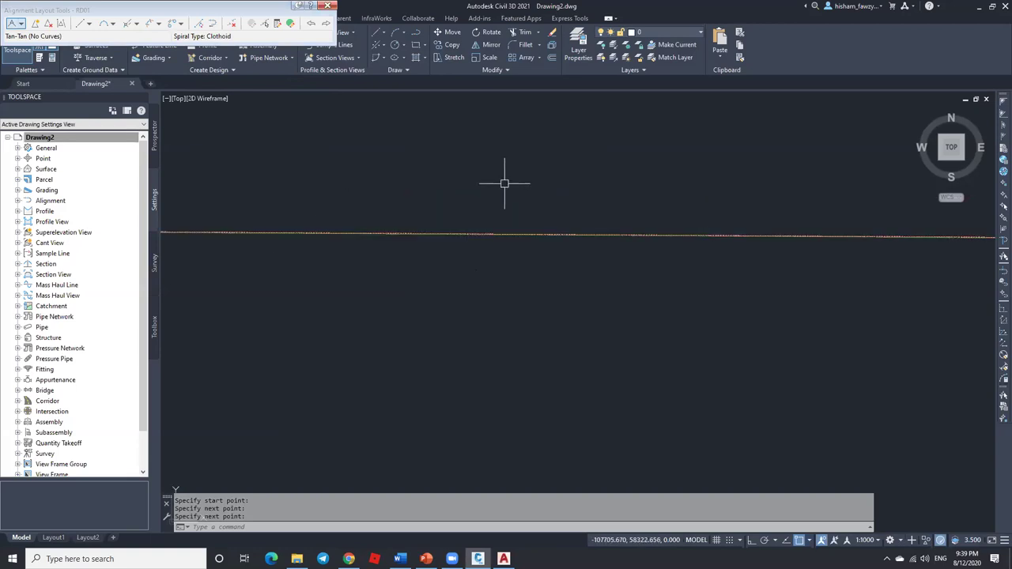
pyautogui.scroll(2, 538, 220)
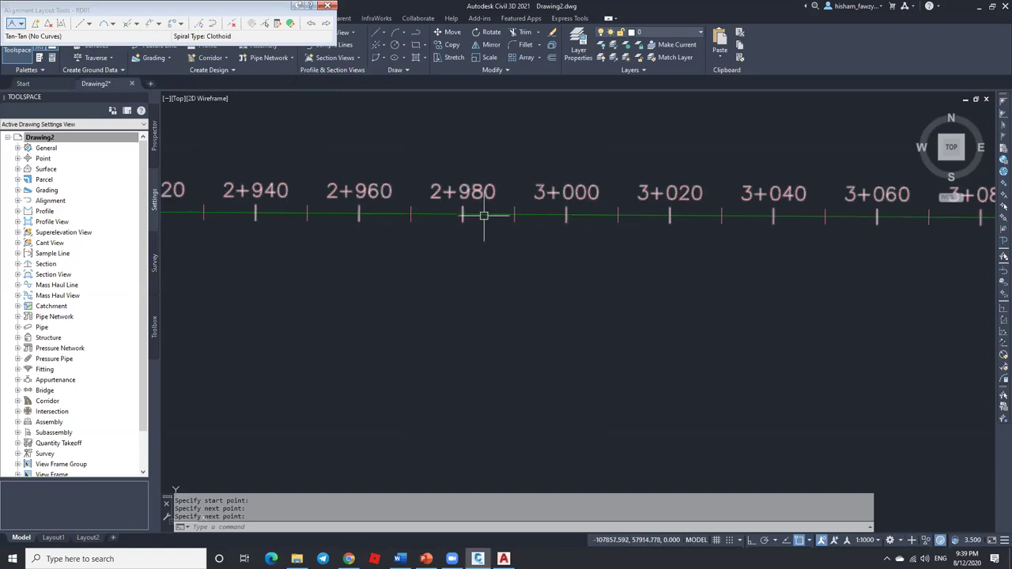
pyautogui.press('Return')
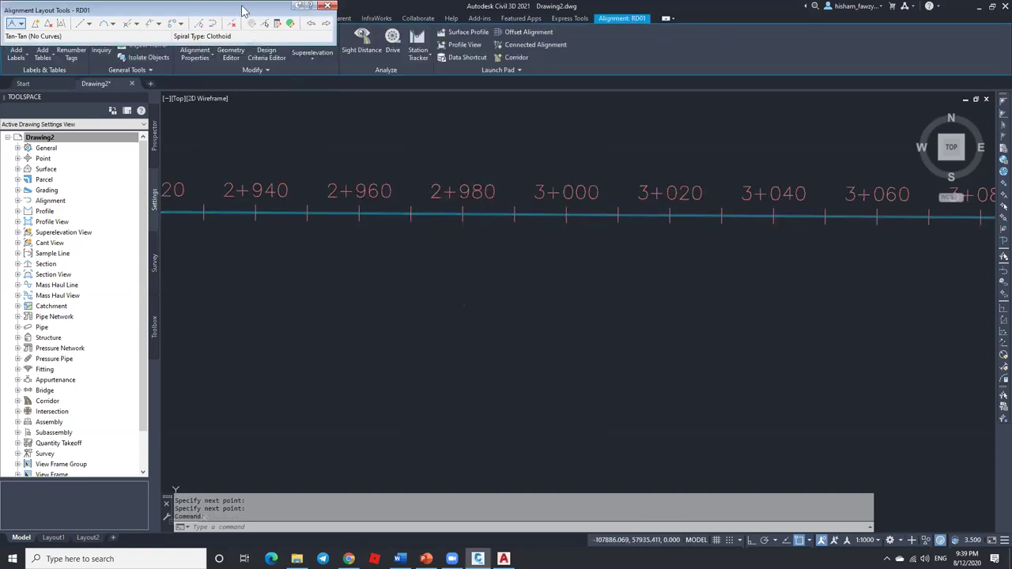
pyautogui.press('Escape')
pyautogui.press('Escape')
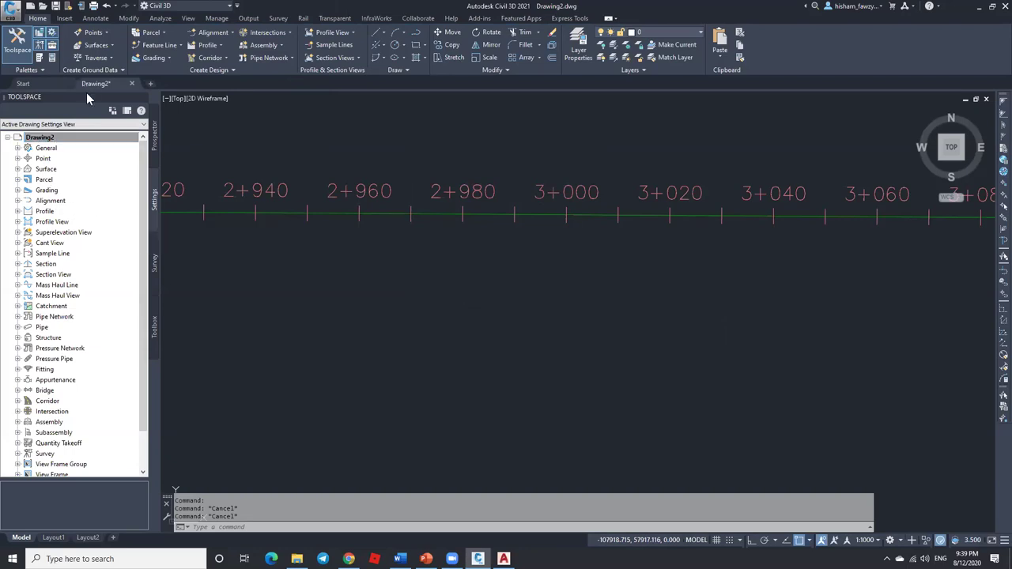
# Step: Look over the drawing's layer list and the Basic point style's display layers, cancel the style editor and collapse the Point Styles collection
pyautogui.click(668, 33)
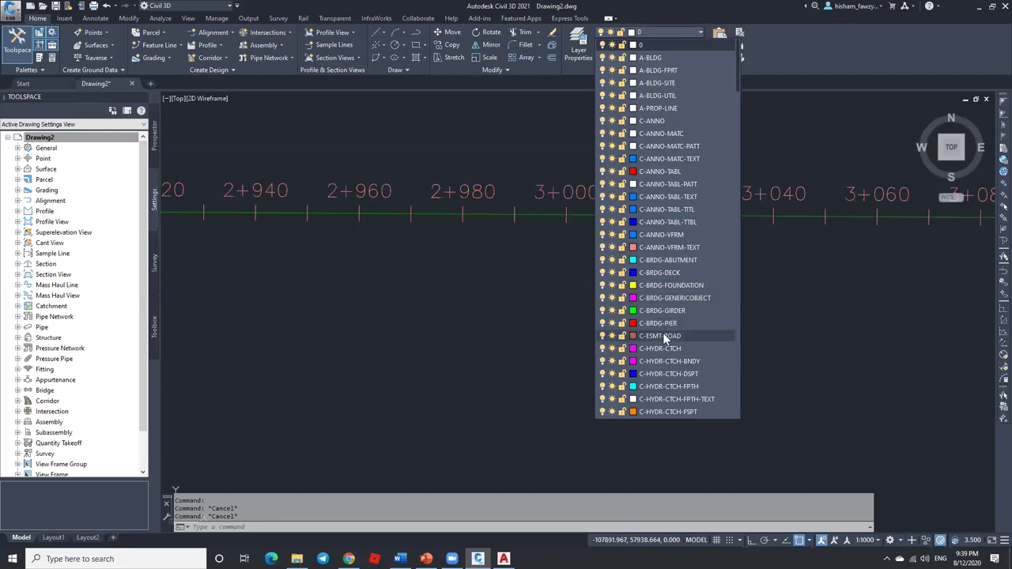
pyautogui.click(304, 237)
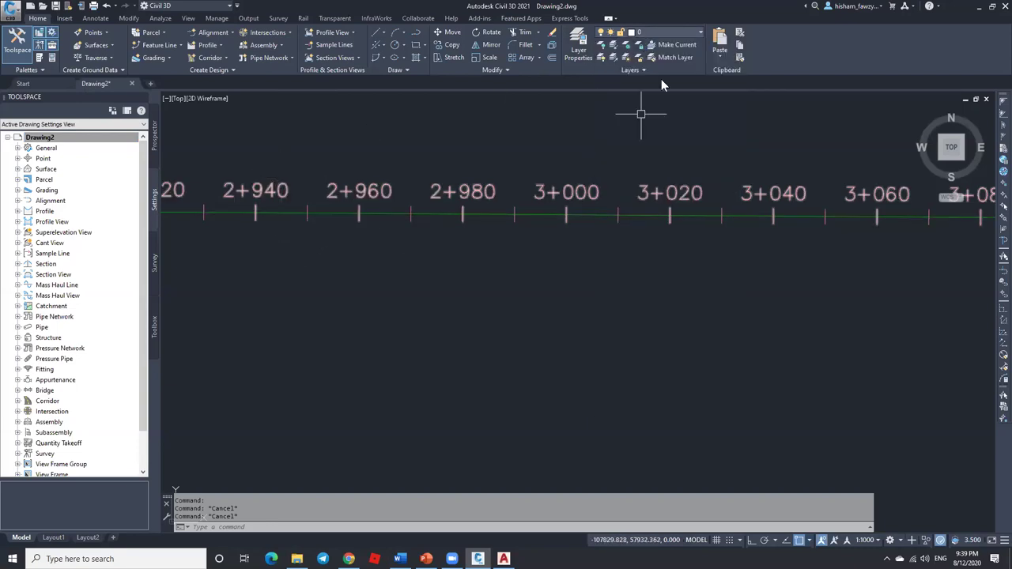
pyautogui.click(18, 158)
pyautogui.click(37, 180)
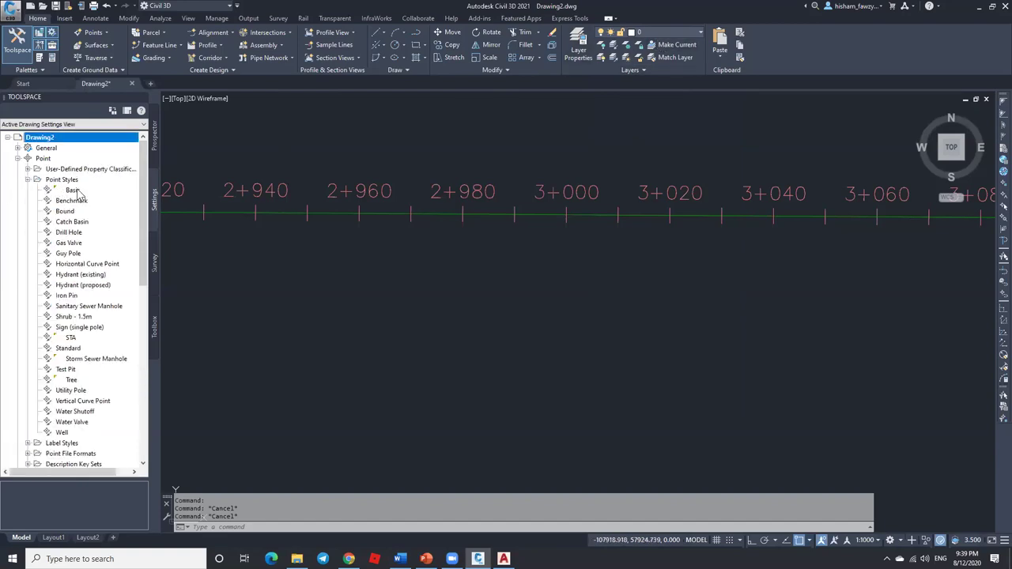
pyautogui.rightClick(78, 195)
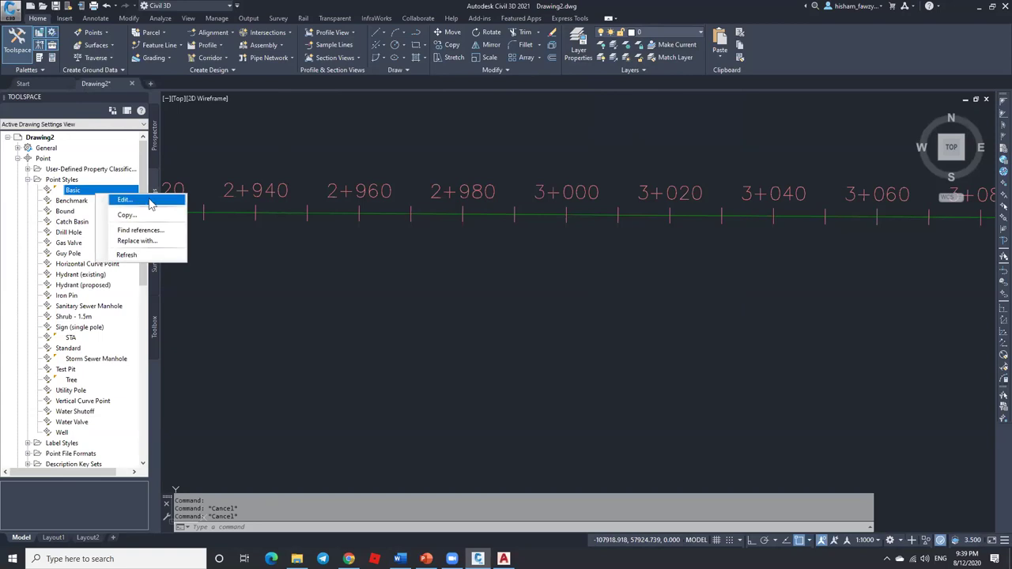
pyautogui.click(125, 200)
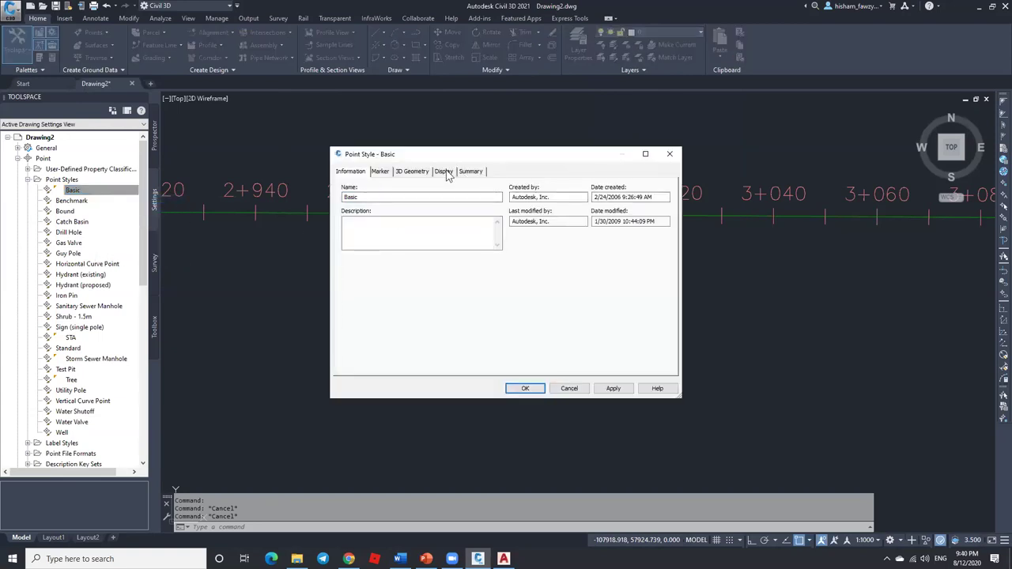
pyautogui.click(444, 172)
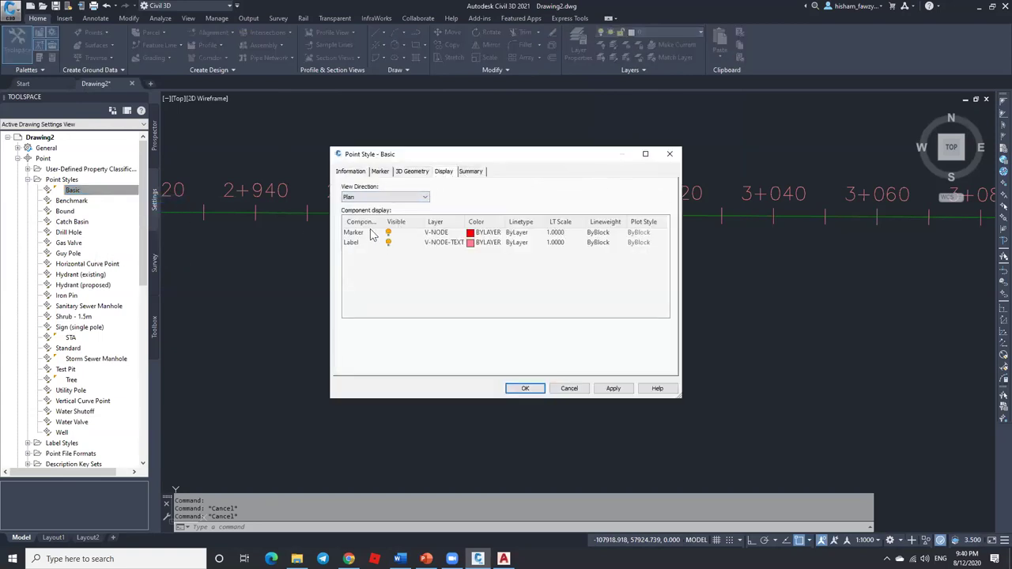
pyautogui.click(434, 235)
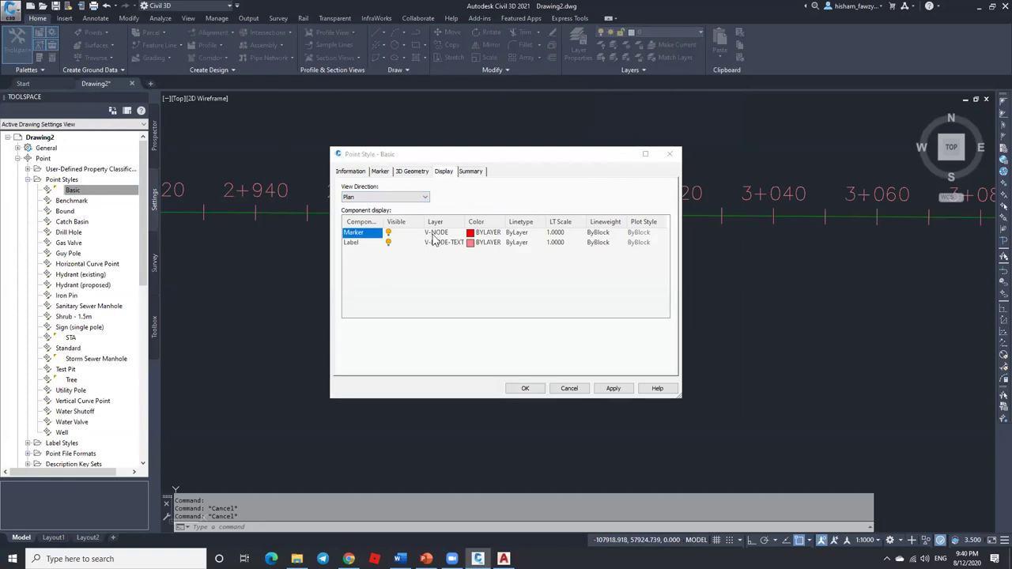
pyautogui.click(669, 163)
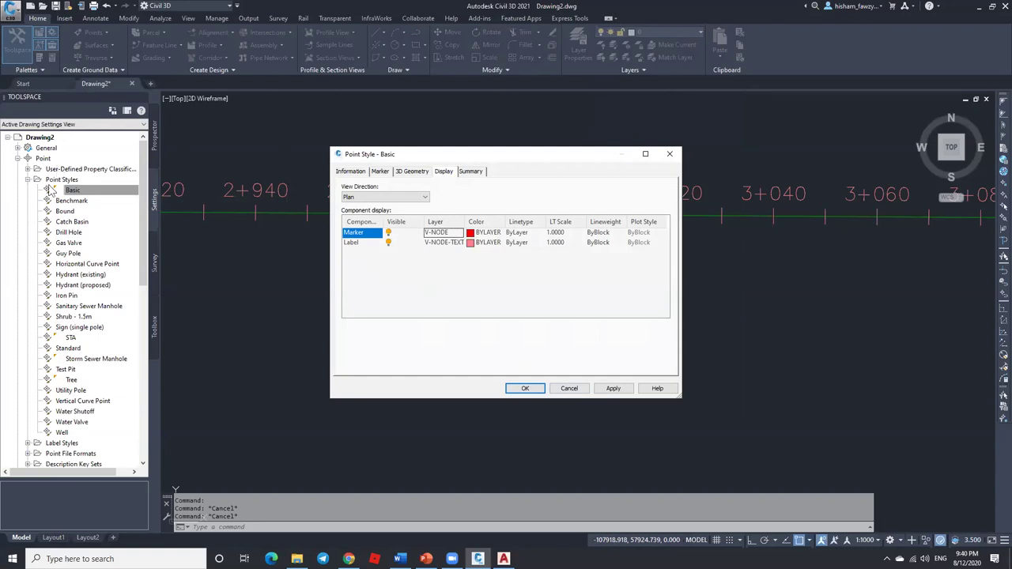
pyautogui.click(568, 388)
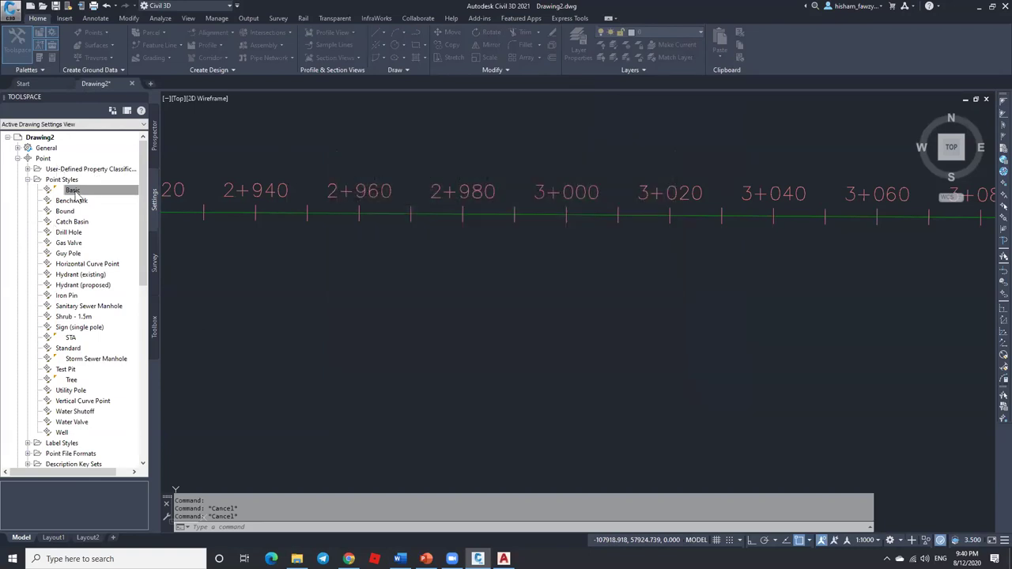
pyautogui.click(26, 179)
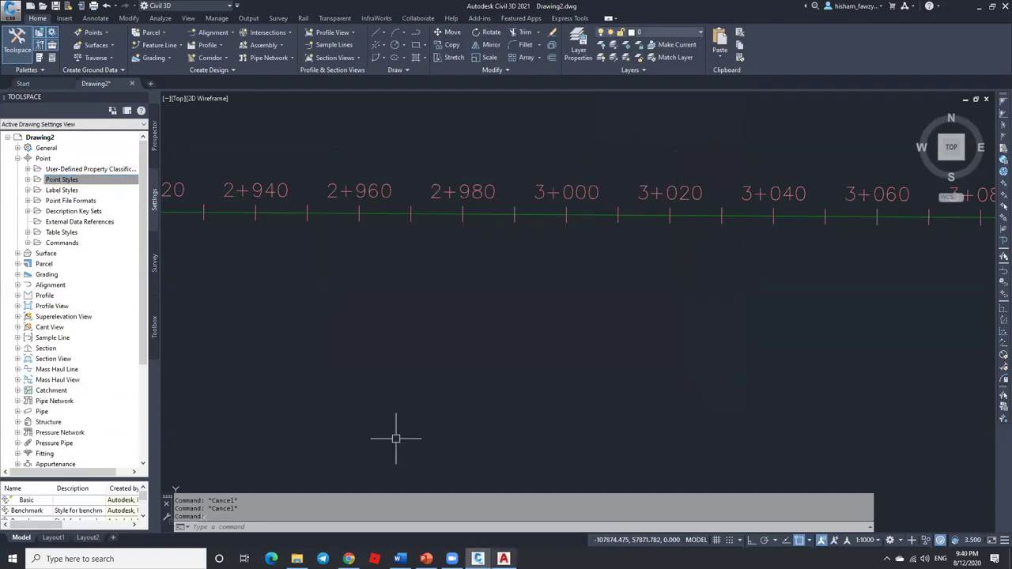
# Step: Switch to AutoCAD, maximize its window and check the layer list, and return to Civil 3D
pyautogui.hotkey('alt', 'Tab')
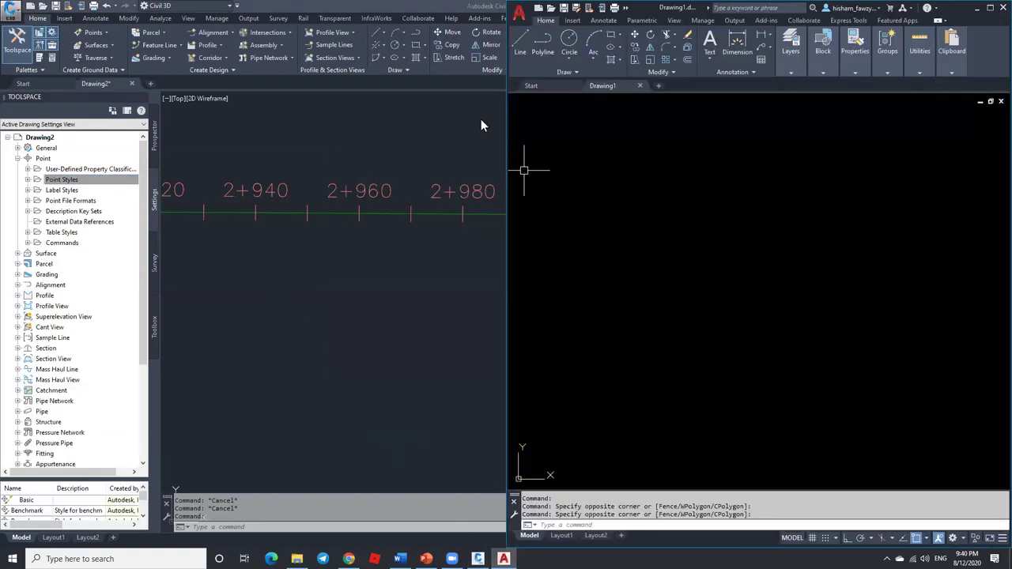
pyautogui.click(989, 7)
pyautogui.click(475, 33)
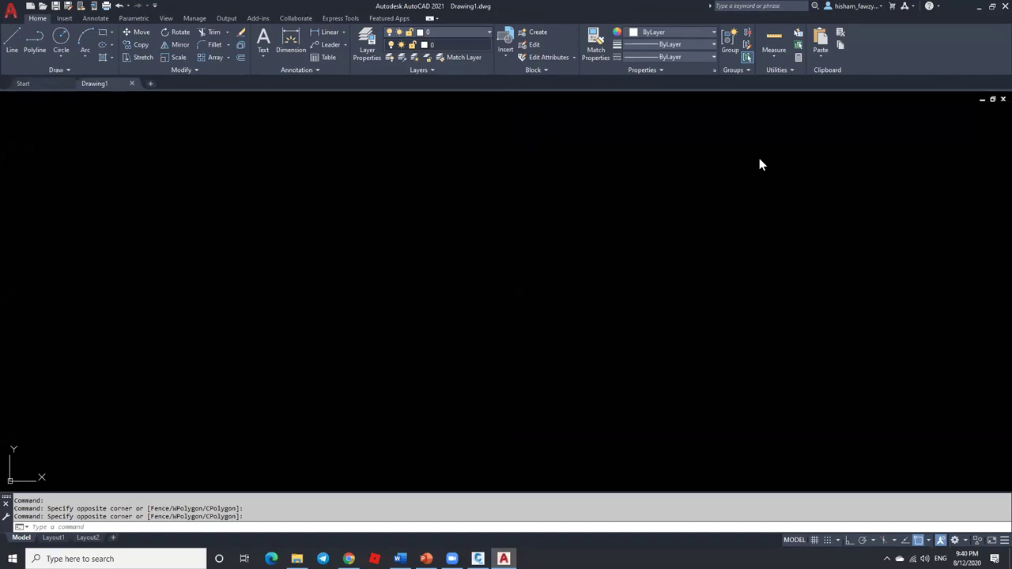
pyautogui.click(978, 6)
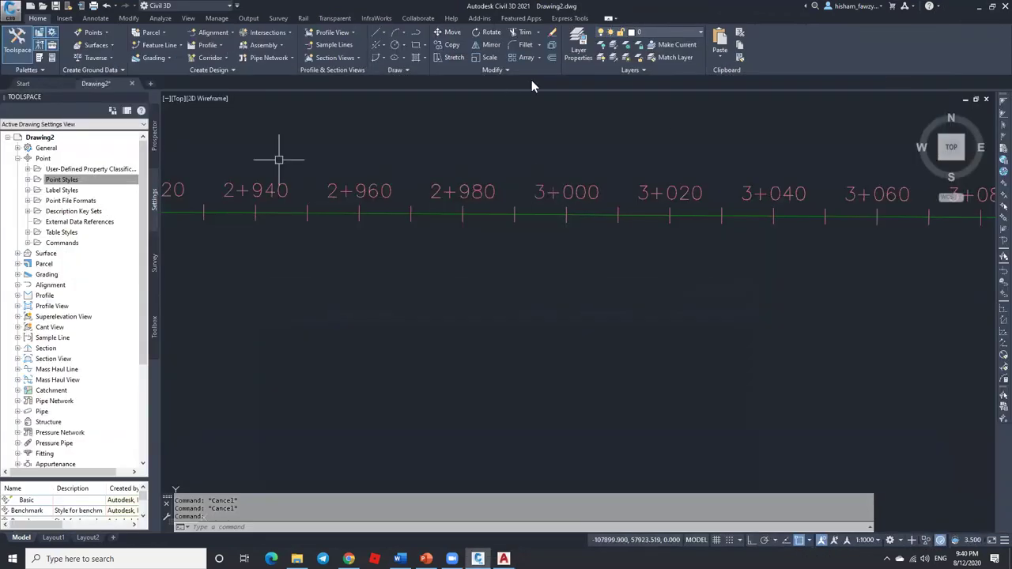
# Step: Examine Drawing2's full layer list from the building layers down to the survey layers, and collapse the Point settings collection
pyautogui.click(673, 34)
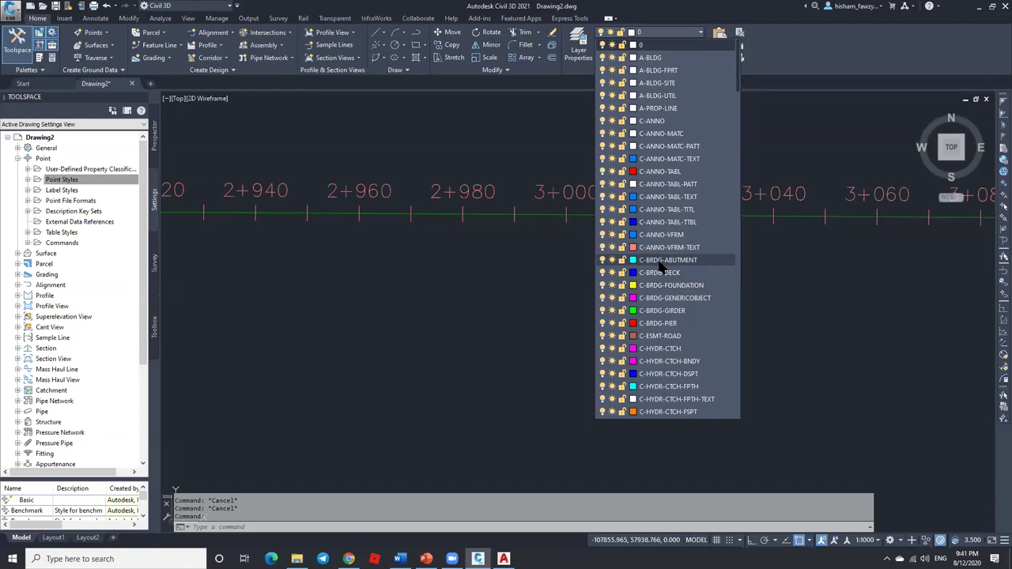
pyautogui.click(512, 281)
pyautogui.moveTo(578, 273)
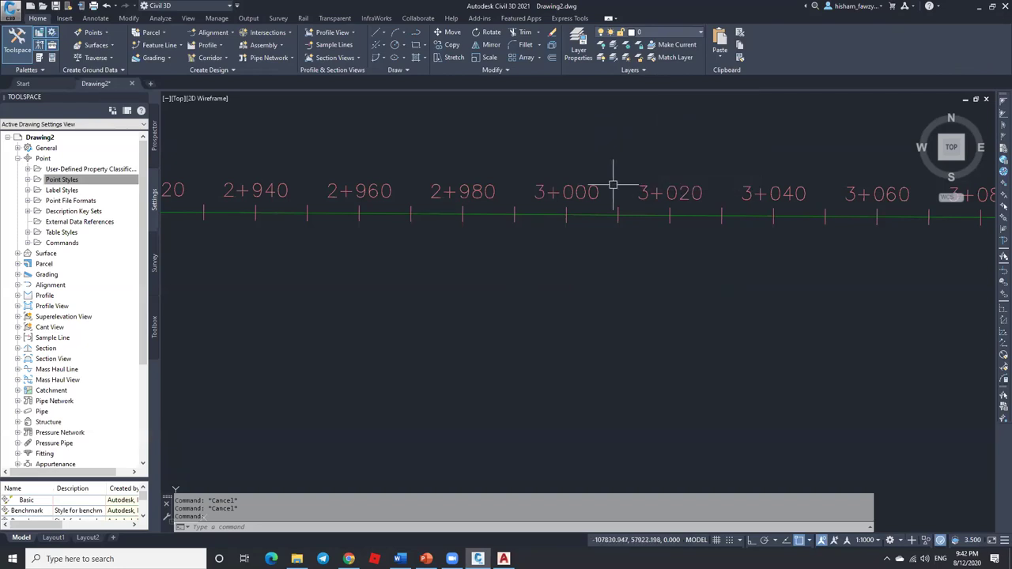
pyautogui.click(664, 33)
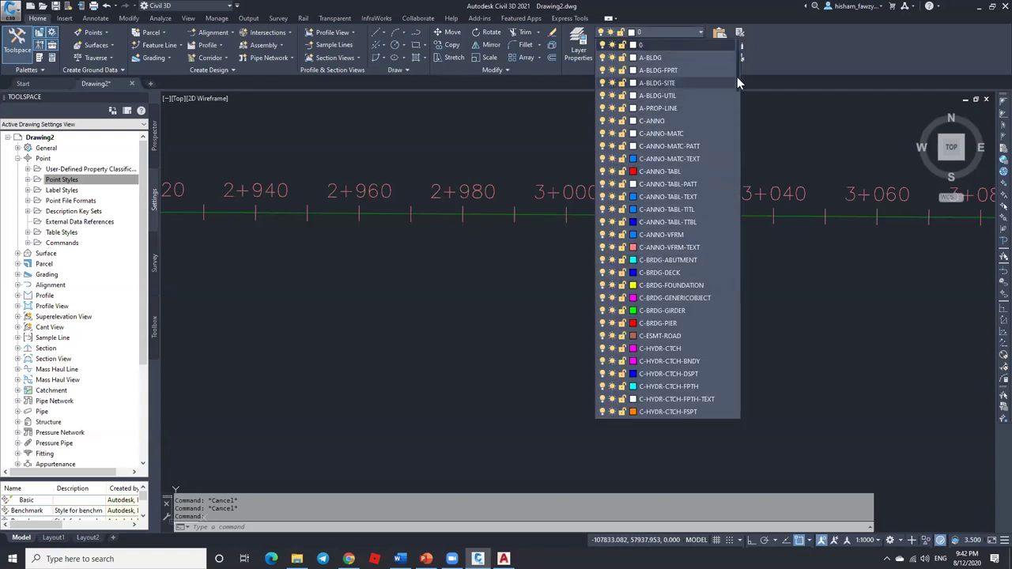
pyautogui.scroll(-7, 732, 189)
pyautogui.scroll(-20, 734, 237)
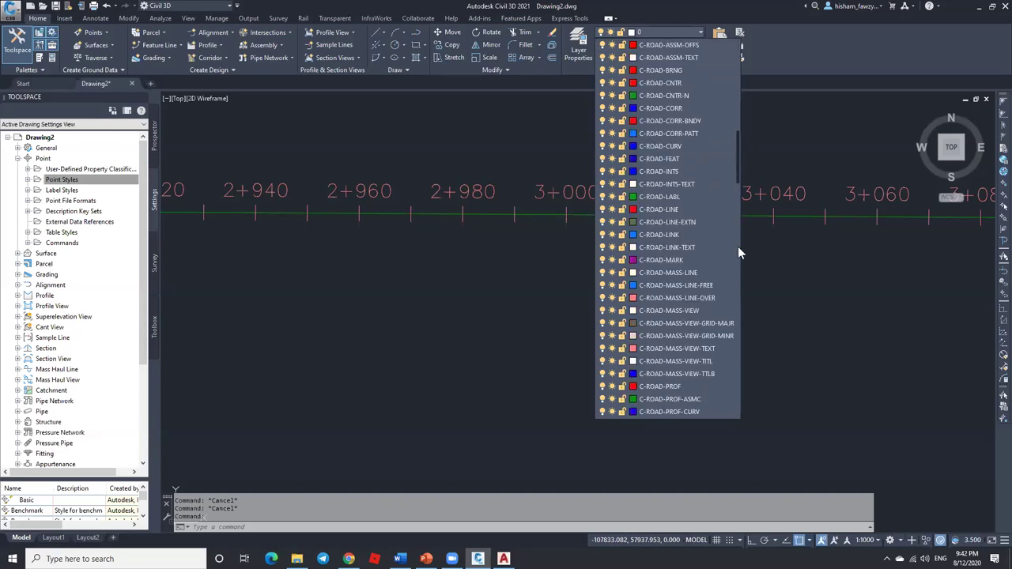
pyautogui.scroll(-20, 732, 355)
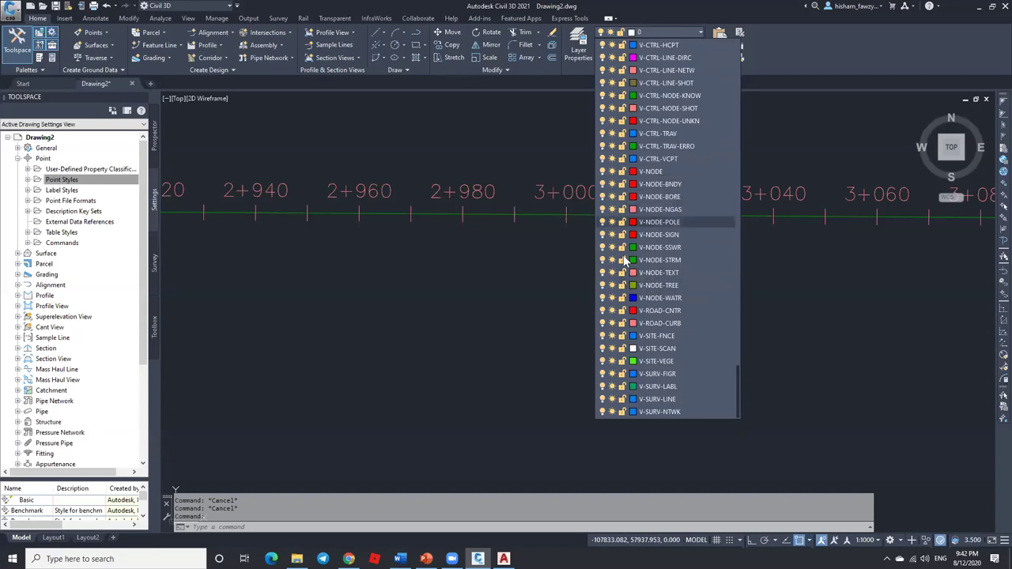
pyautogui.click(124, 241)
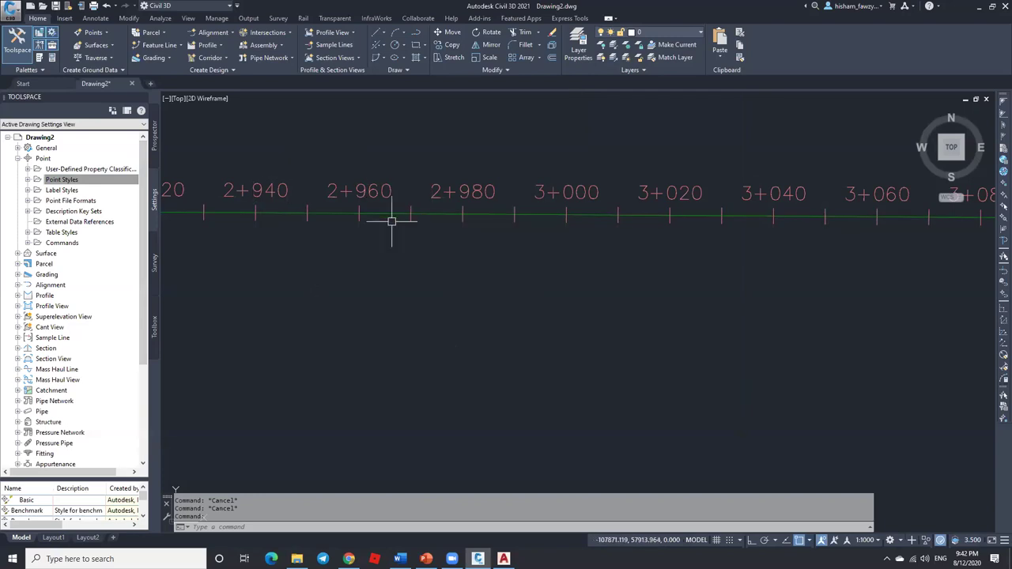
pyautogui.click(18, 159)
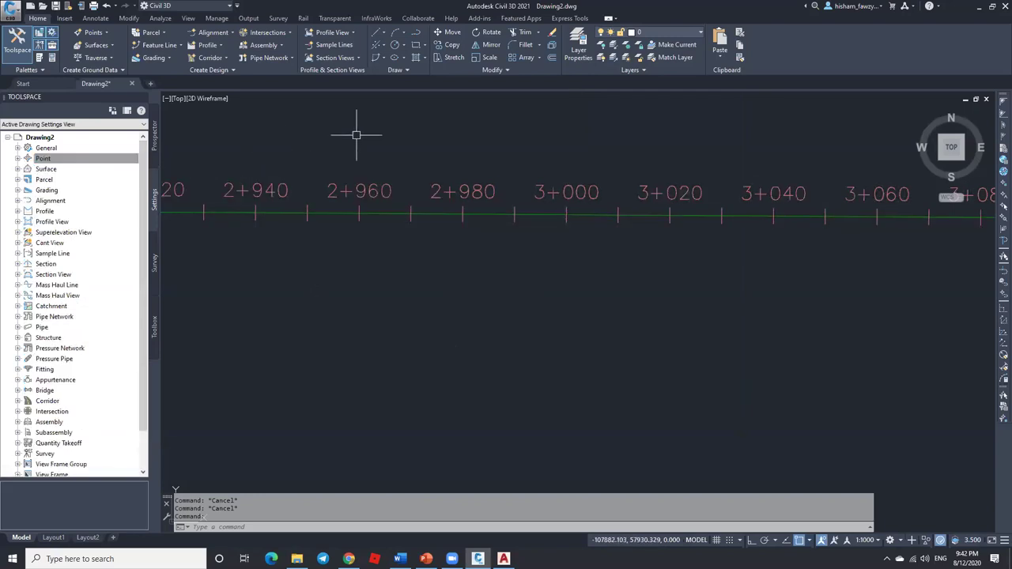
# Step: Review the first part of Drawing2's layer list again without changing the current layer
pyautogui.moveTo(356, 135)
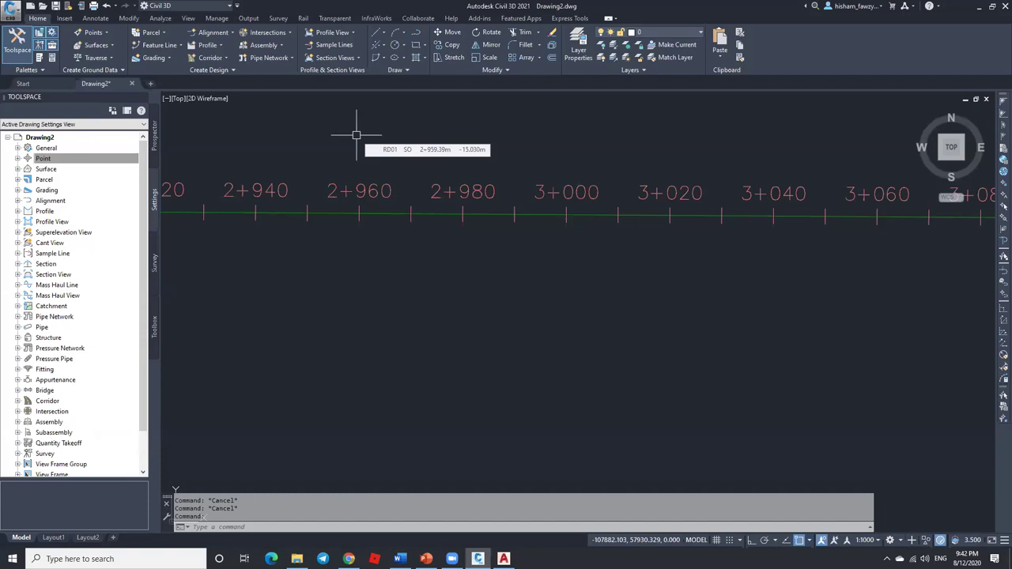
pyautogui.click(646, 37)
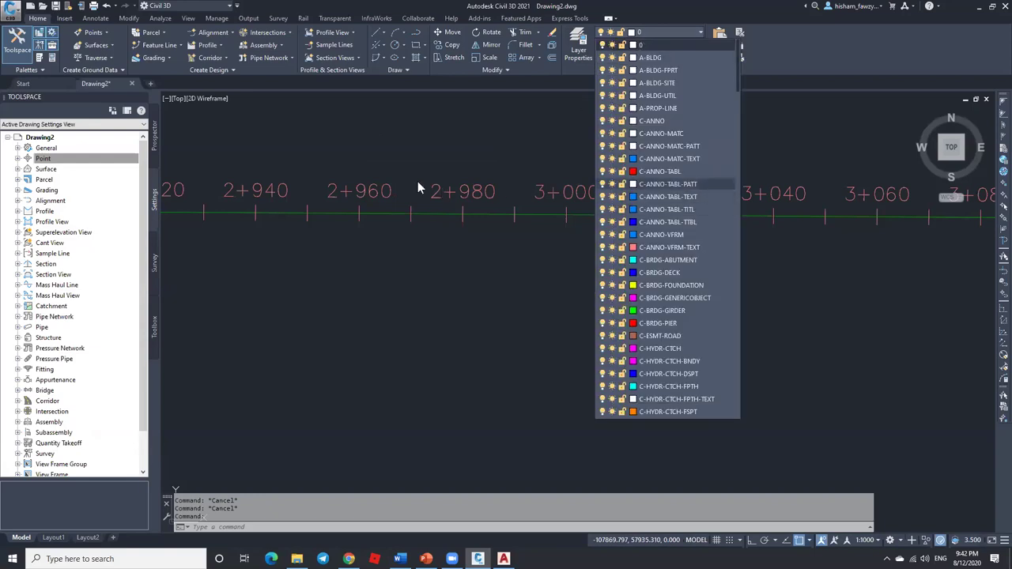
pyautogui.click(313, 264)
pyautogui.click(95, 158)
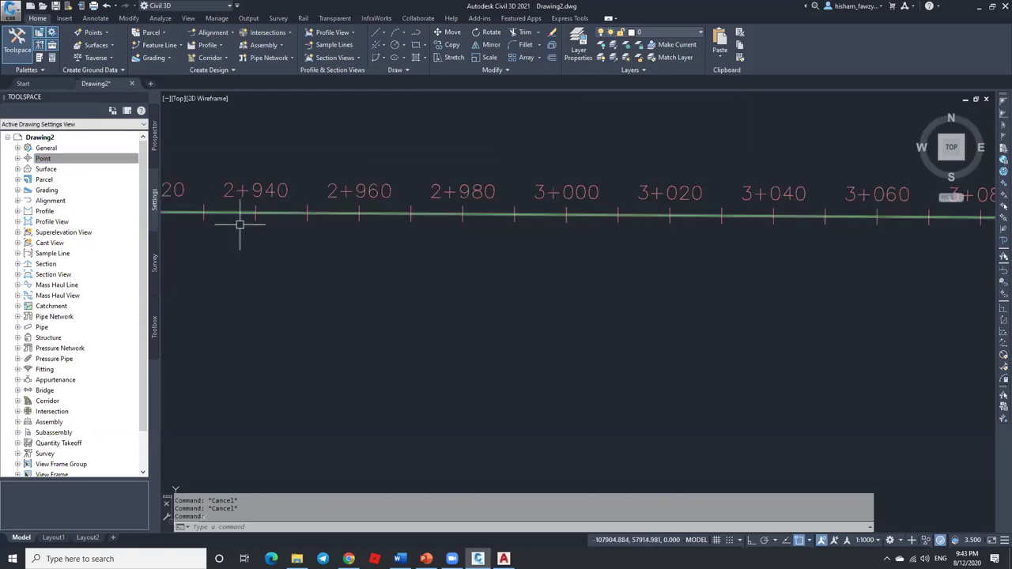
pyautogui.click(662, 33)
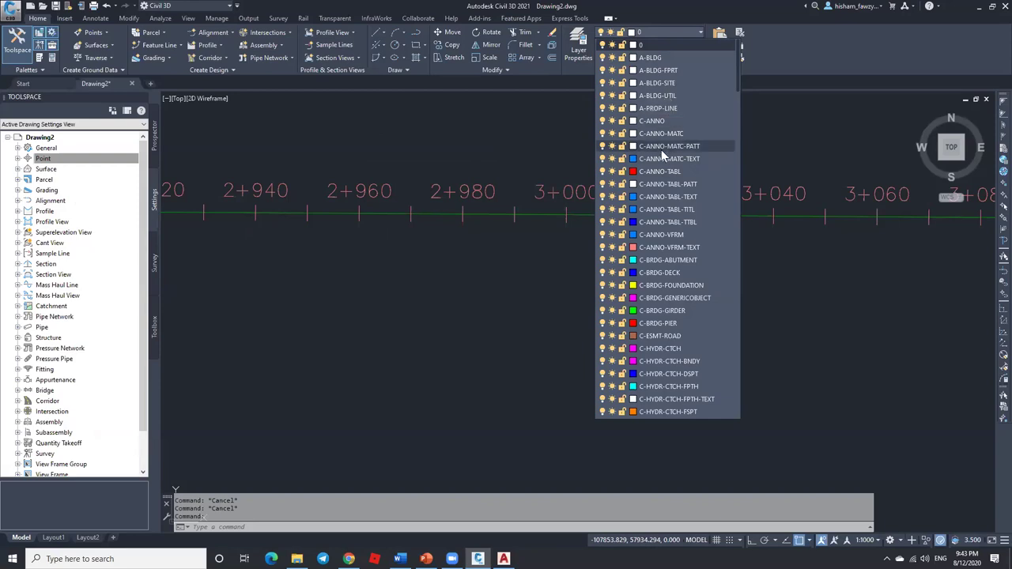
pyautogui.click(472, 154)
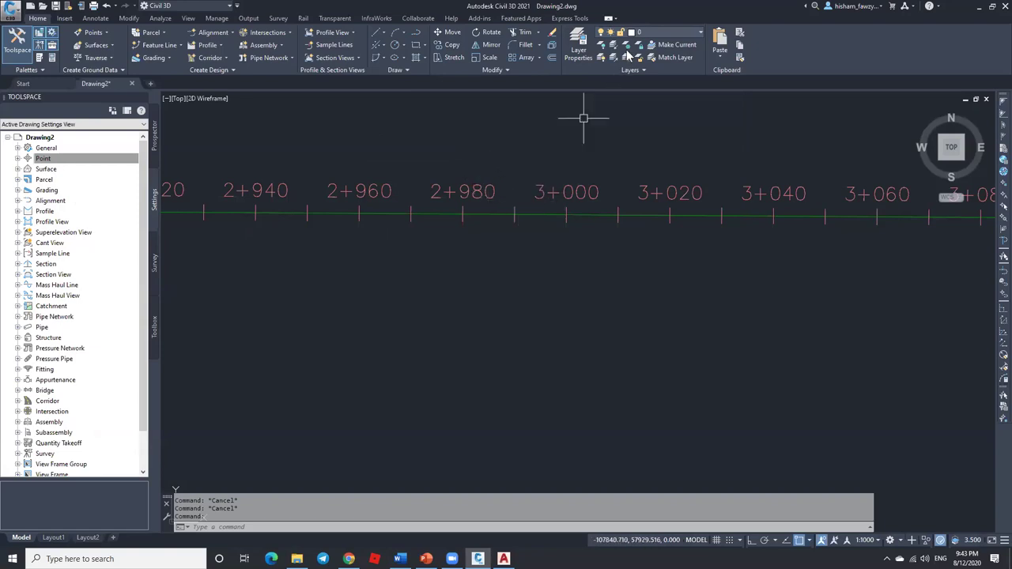
# Step: View the start of alignment RD01 and Drawing2's available metric annotation scales without changing the scale
pyautogui.click(105, 193)
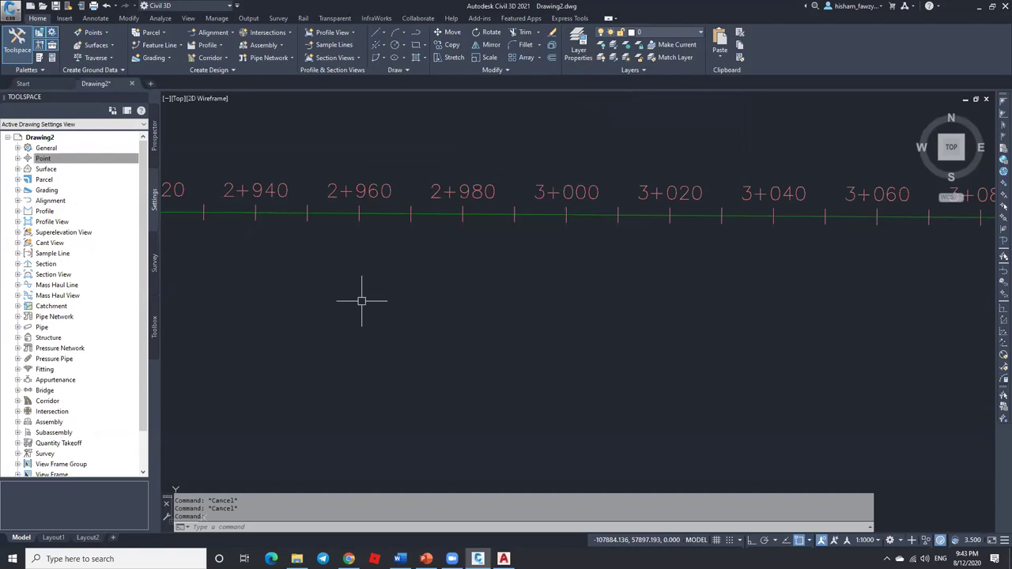
pyautogui.scroll(-5, 525, 231)
pyautogui.scroll(-5, 454, 241)
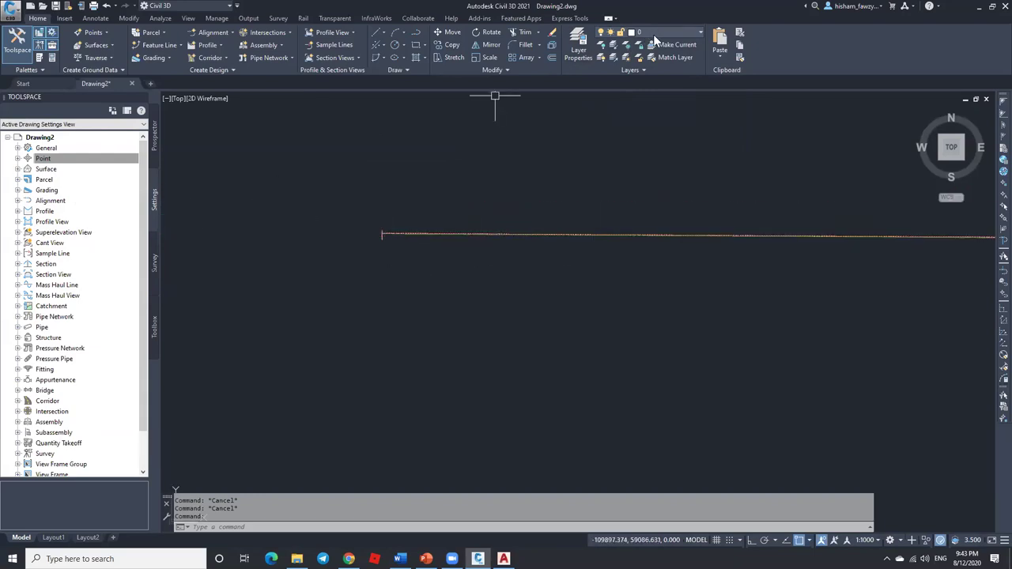
pyautogui.click(44, 158)
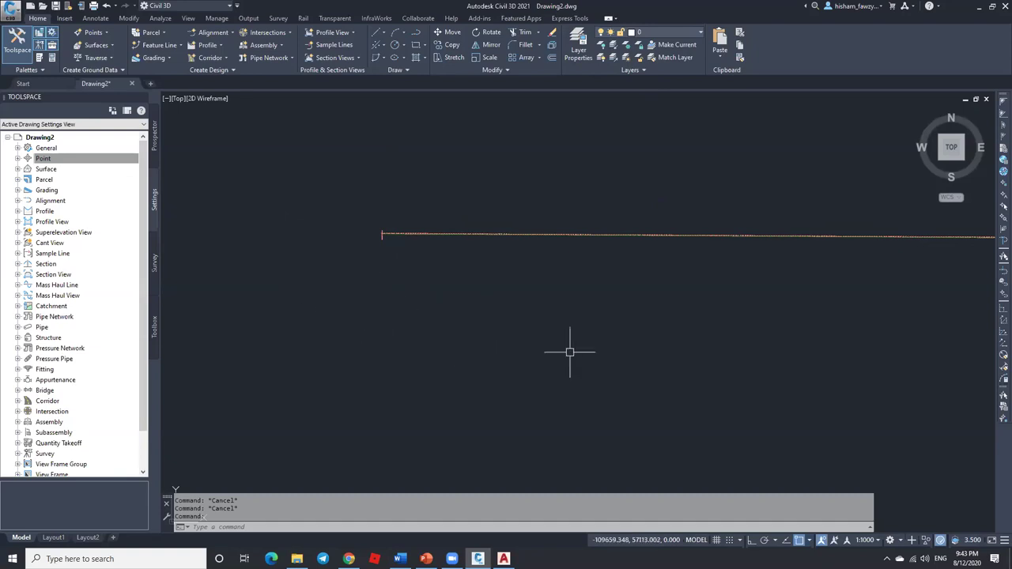
pyautogui.click(866, 541)
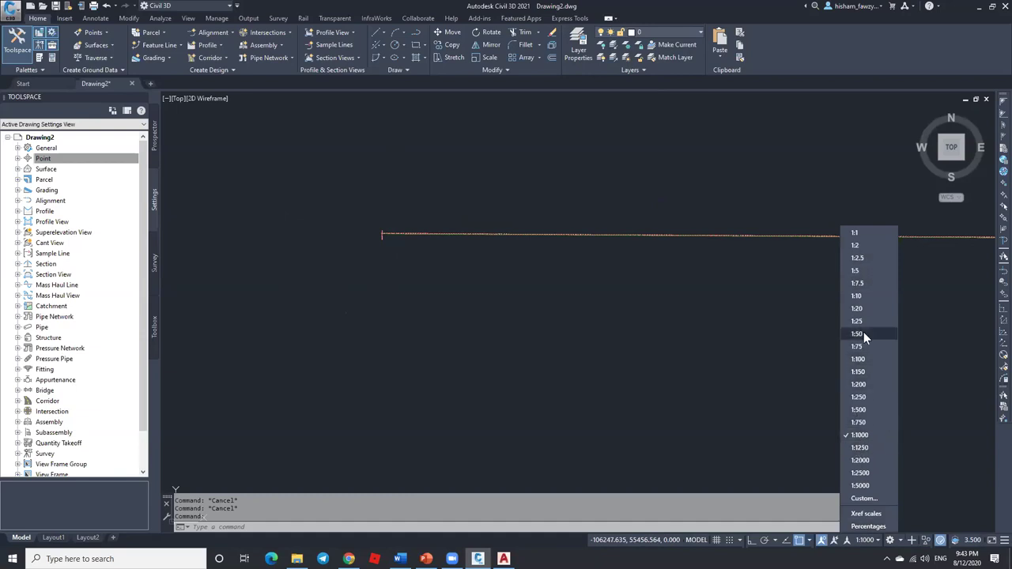
pyautogui.click(420, 149)
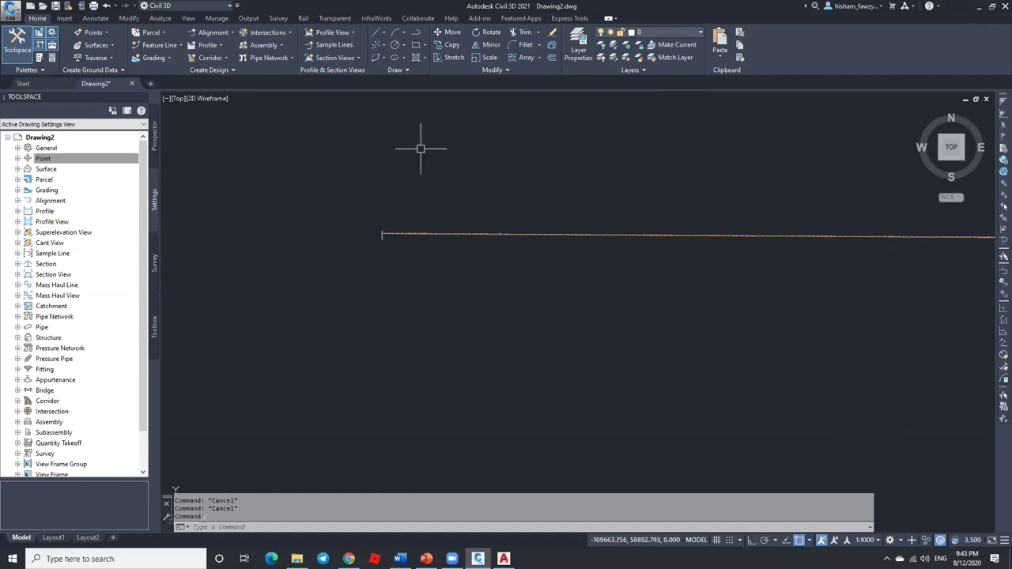
# Step: Launch a second Civil 3D 2021 session from the desktop and view the inch-to-foot annotation scales of its new drawing
pyautogui.press('super+d')
pyautogui.doubleClick(20, 233)
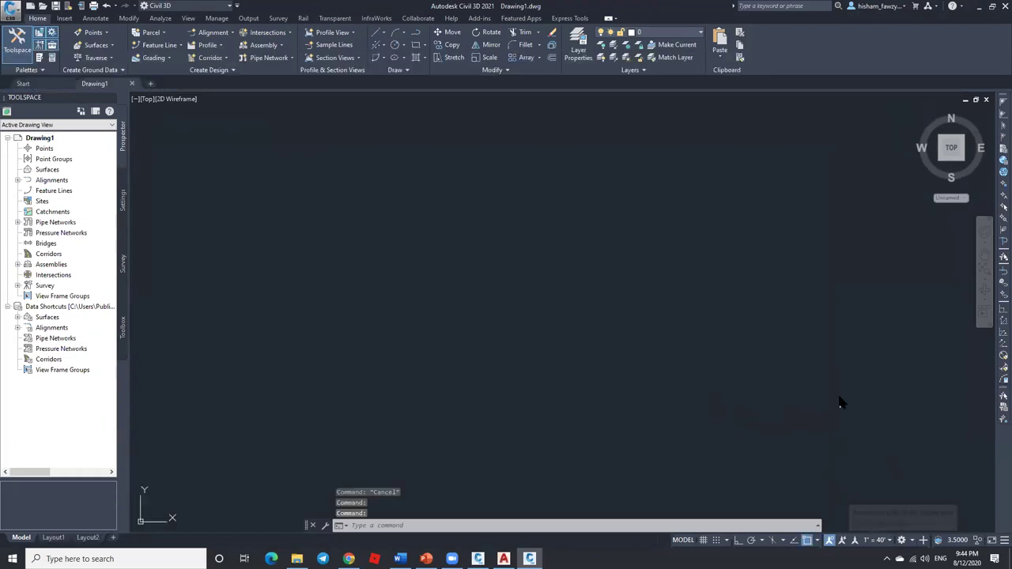
pyautogui.click(888, 540)
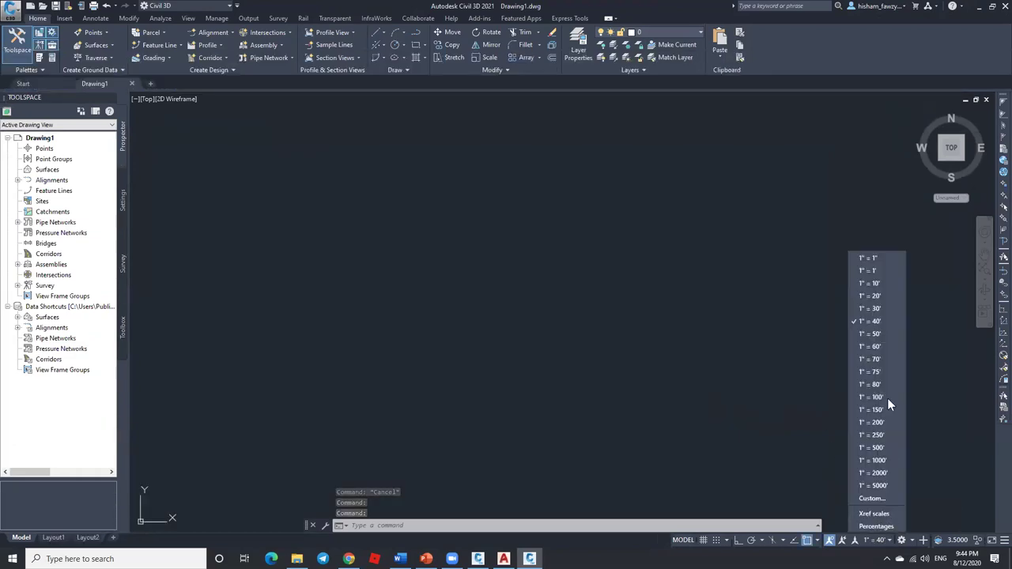
pyautogui.click(861, 472)
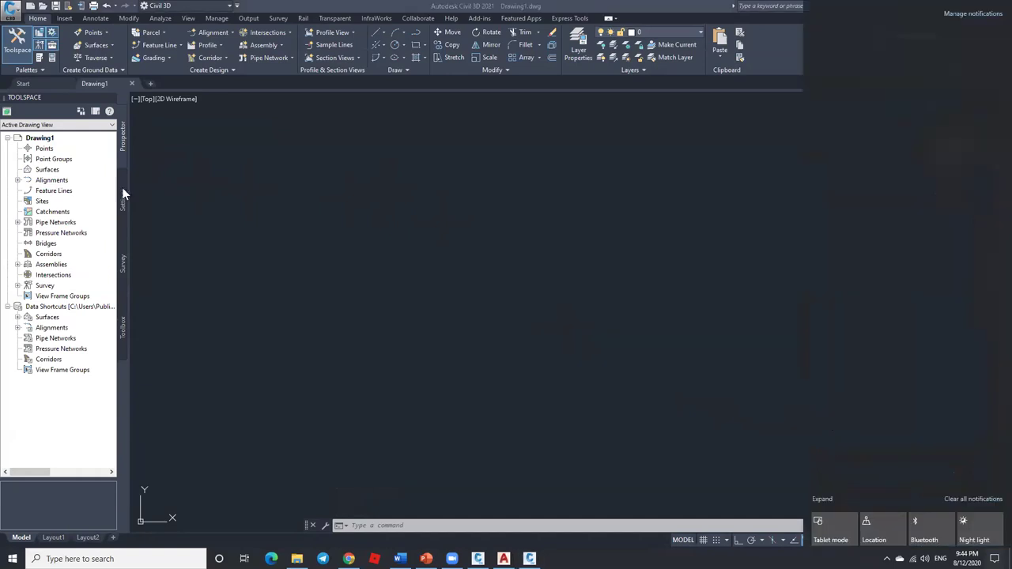
# Step: Close Drawing1 in the second Civil 3D session and return to the start page
pyautogui.moveTo(39, 140); pyautogui.dragTo(200, 162)
pyautogui.hotkey('ctrl', 'F4')
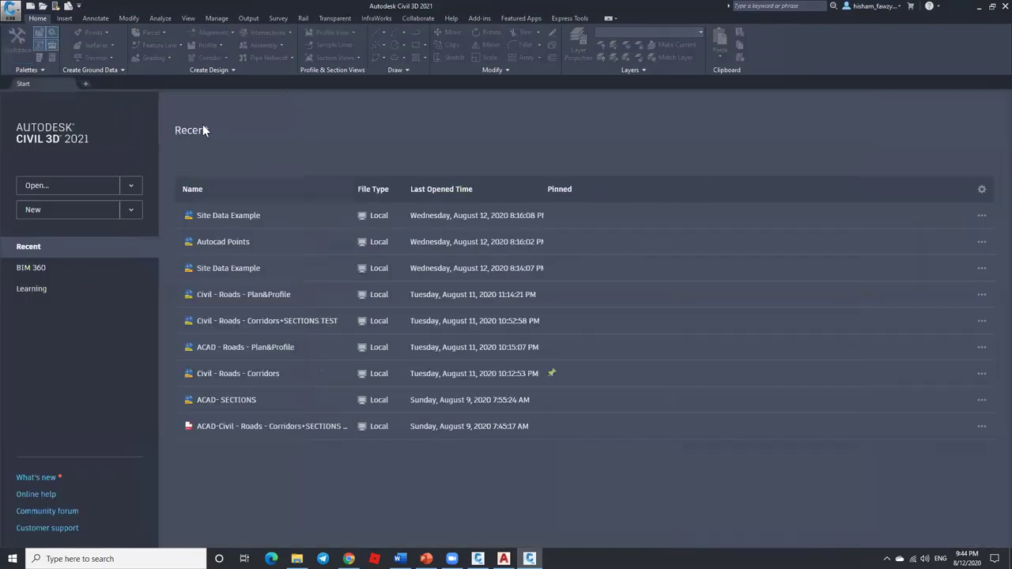
pyautogui.click(42, 182)
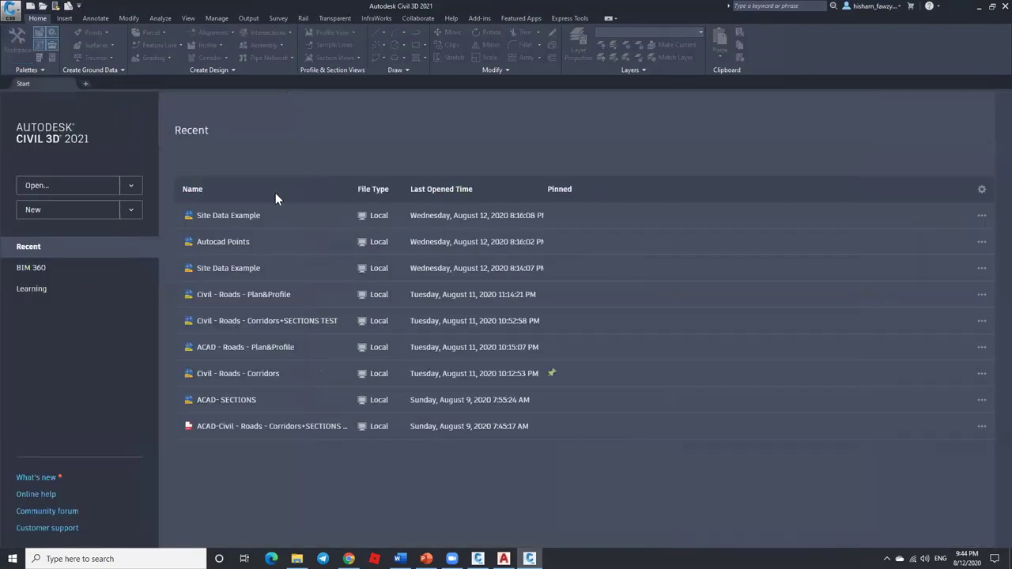
# Step: Start a new drawing in the second Civil 3D session and view its units and zone settings without changing them
pyautogui.click(653, 395)
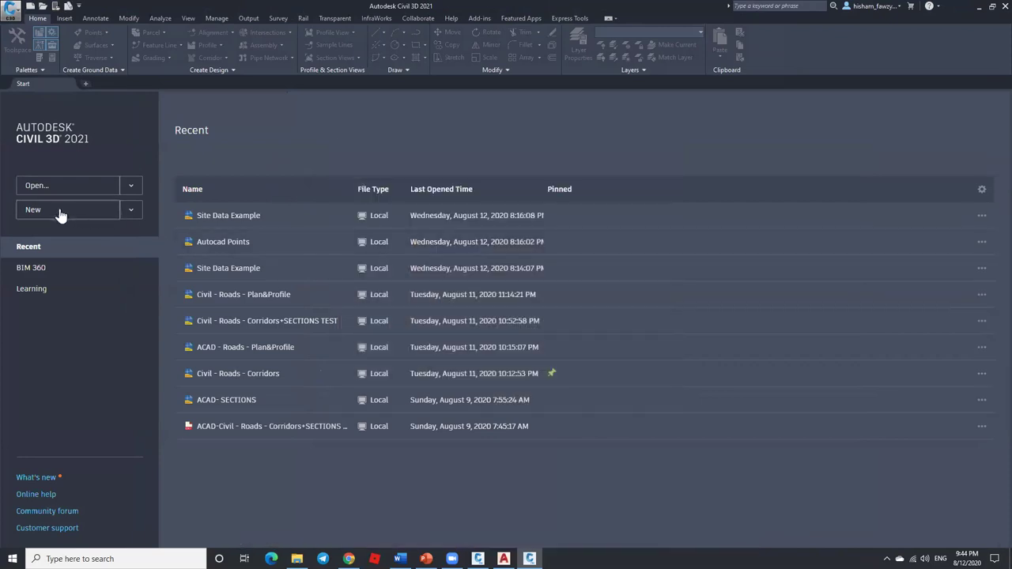
pyautogui.hotkey('ctrl', 'n')
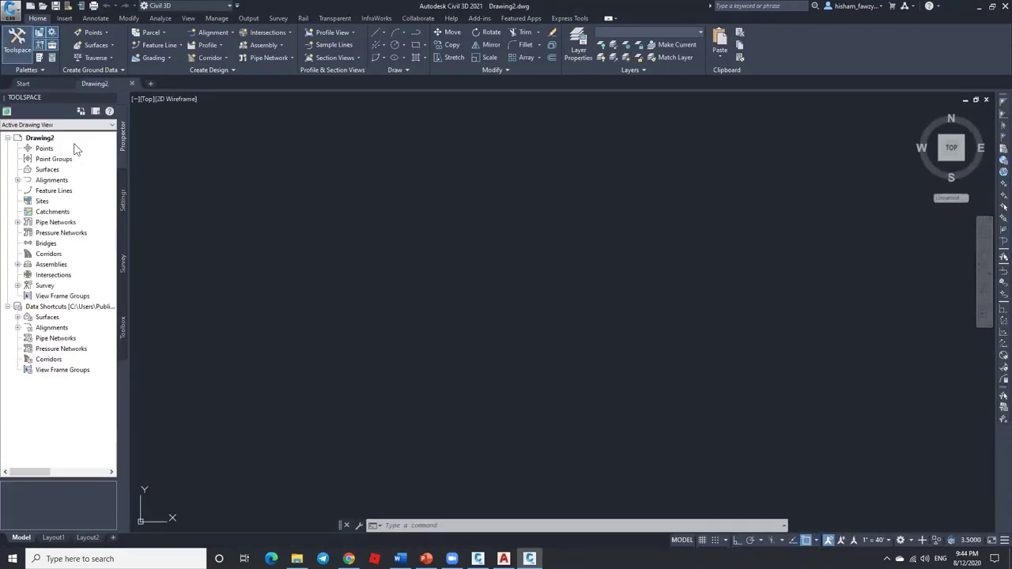
pyautogui.click(121, 196)
pyautogui.rightClick(40, 137)
pyautogui.press('Escape')
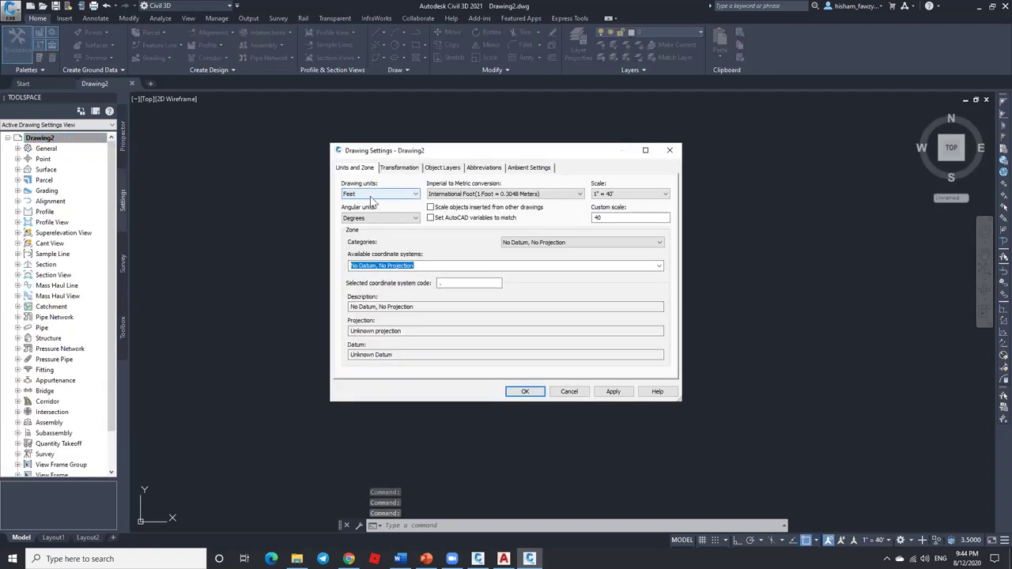
pyautogui.click(569, 392)
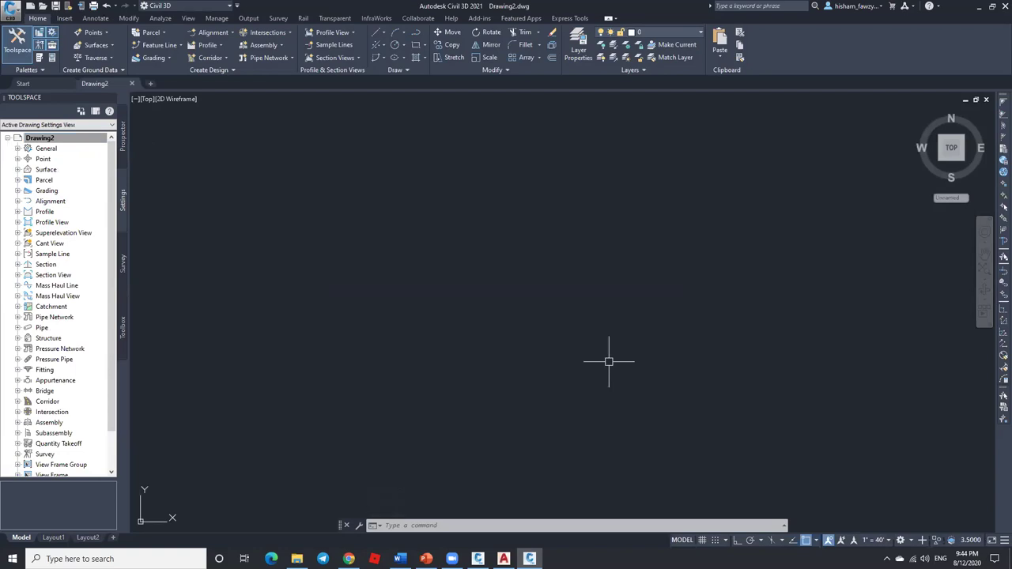
# Step: Begin creating an alignment by layout in the imperial drawing, view its starting station, and turn on criteria-based design
pyautogui.click(215, 35)
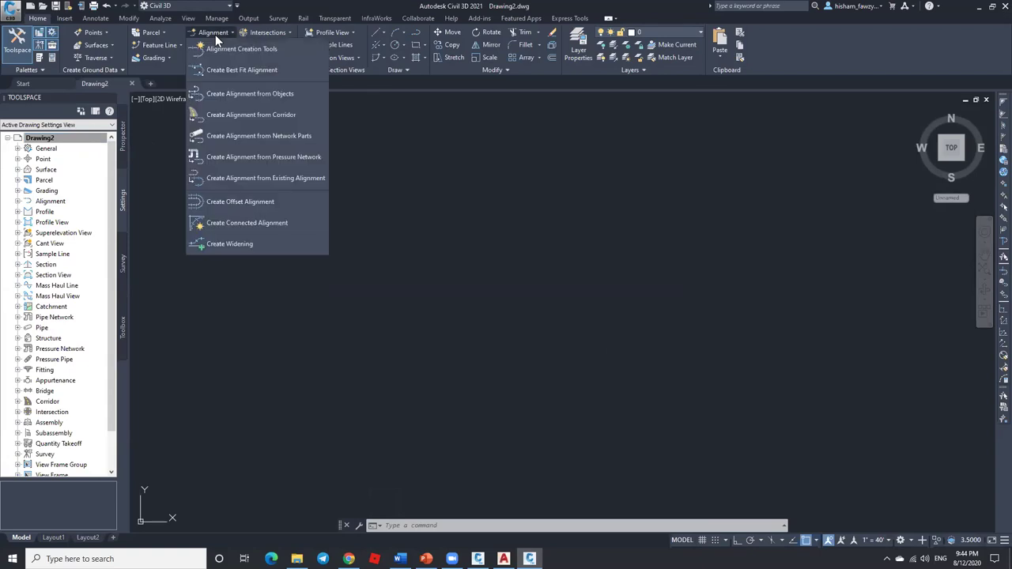
pyautogui.click(264, 48)
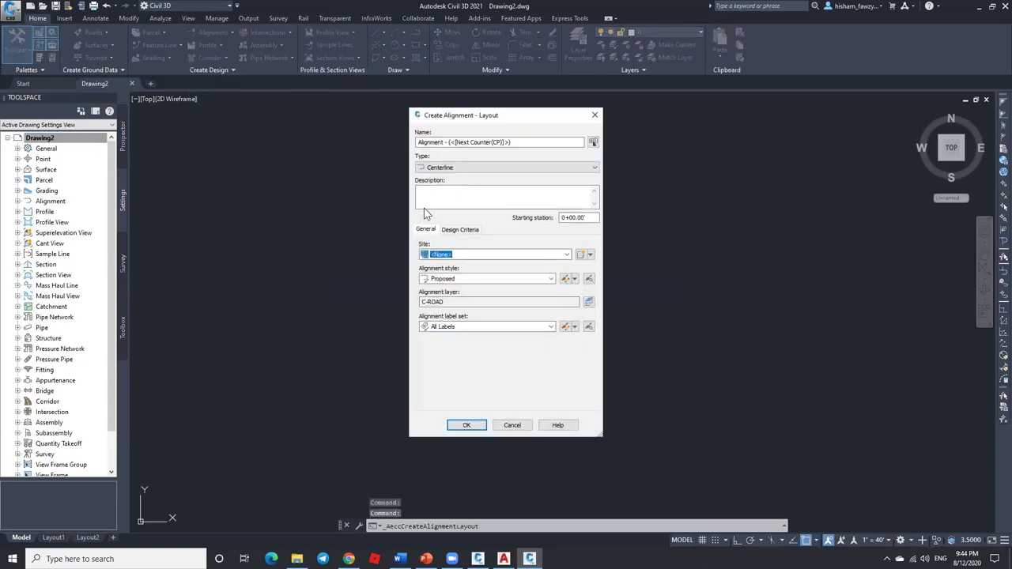
pyautogui.click(581, 217)
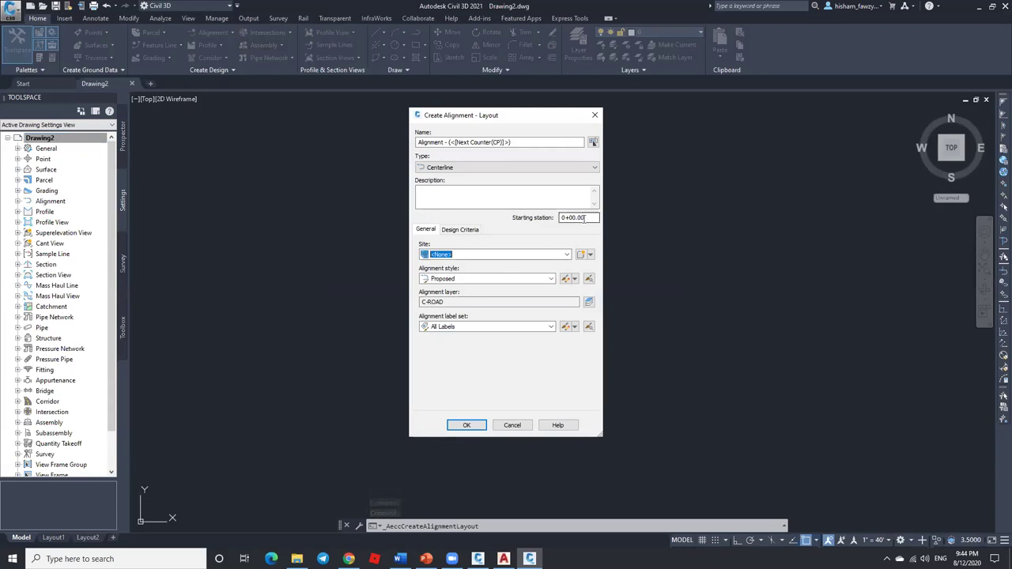
pyautogui.click(462, 232)
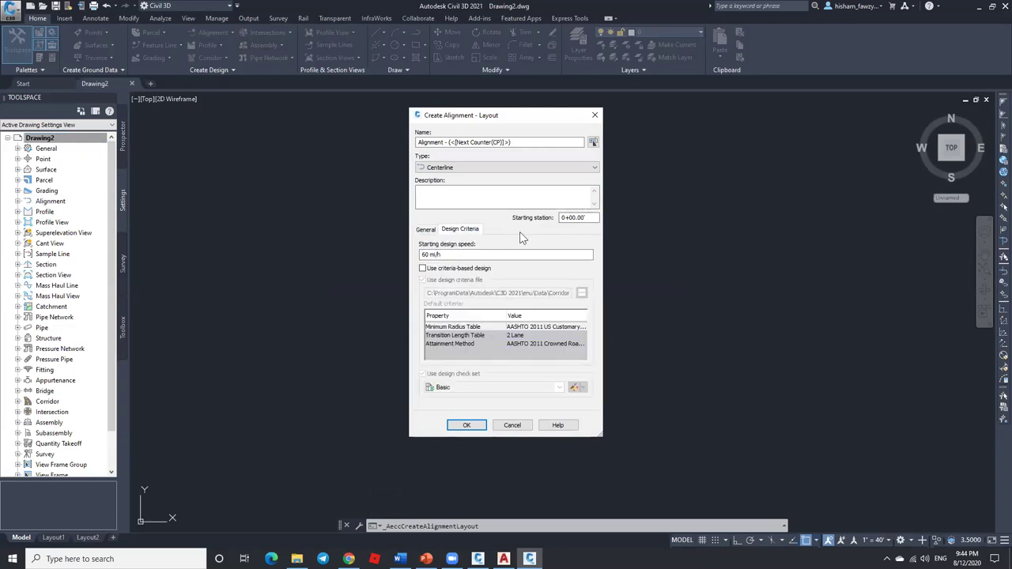
pyautogui.click(441, 268)
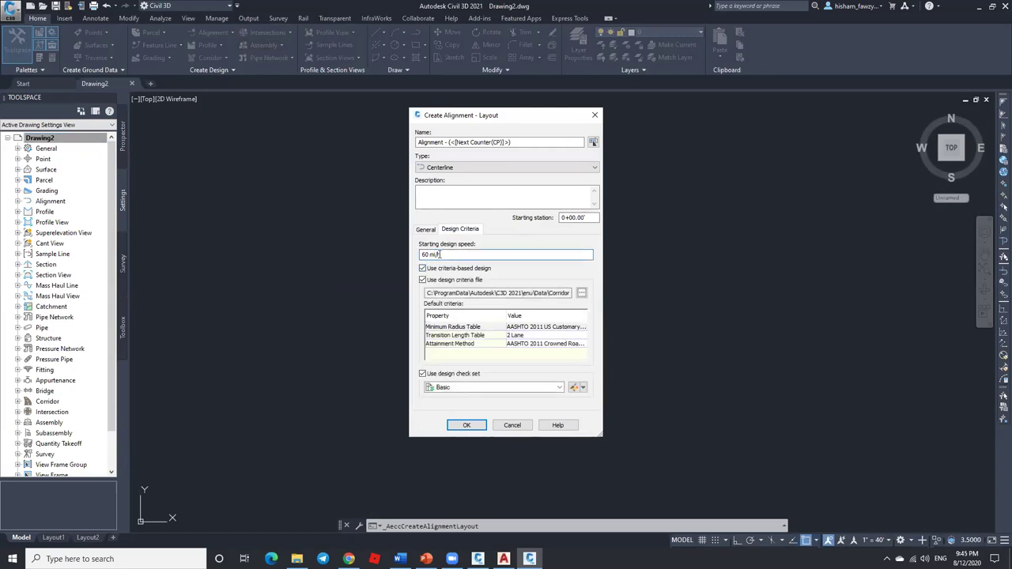
# Step: View the full names of the available imperial roadway design standards files, and cancel the alignment creation
pyautogui.click(580, 293)
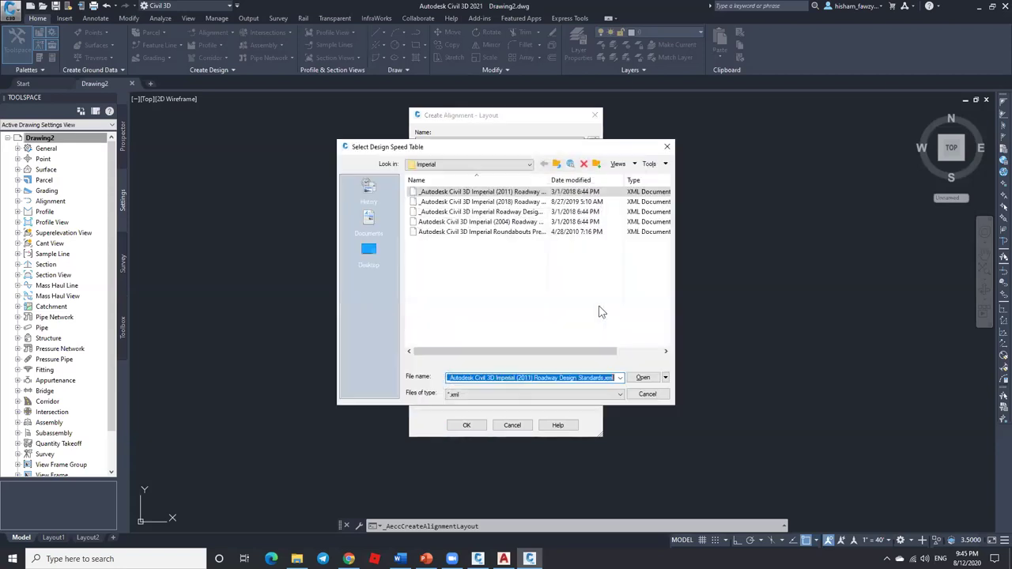
pyautogui.moveTo(550, 176); pyautogui.dragTo(601, 175)
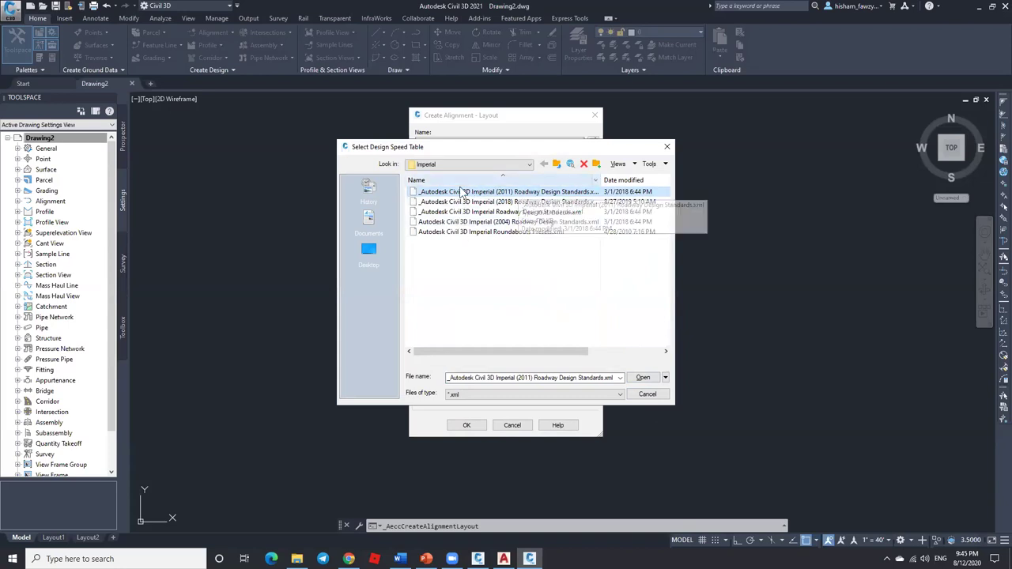
pyautogui.click(645, 393)
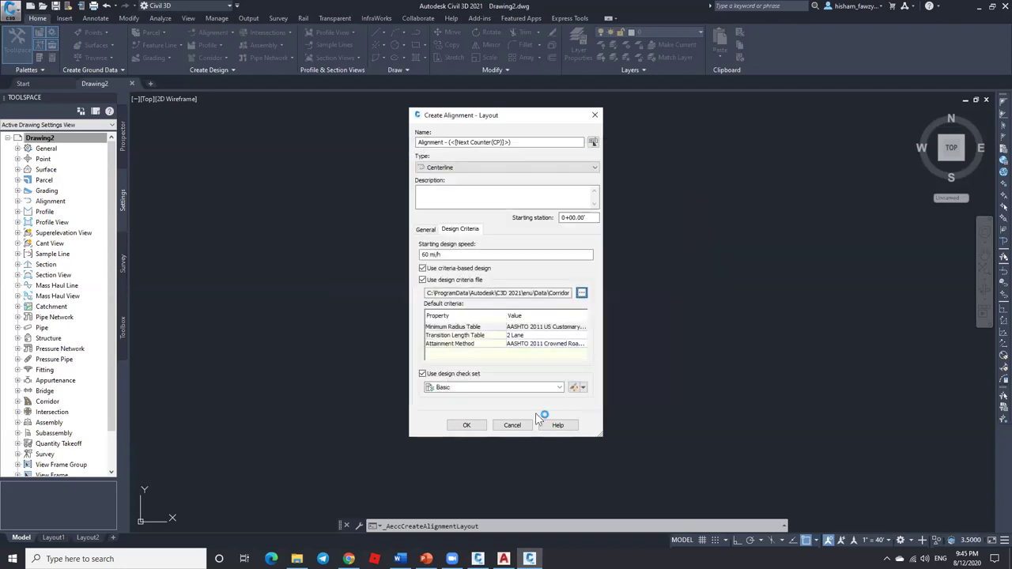
pyautogui.click(520, 424)
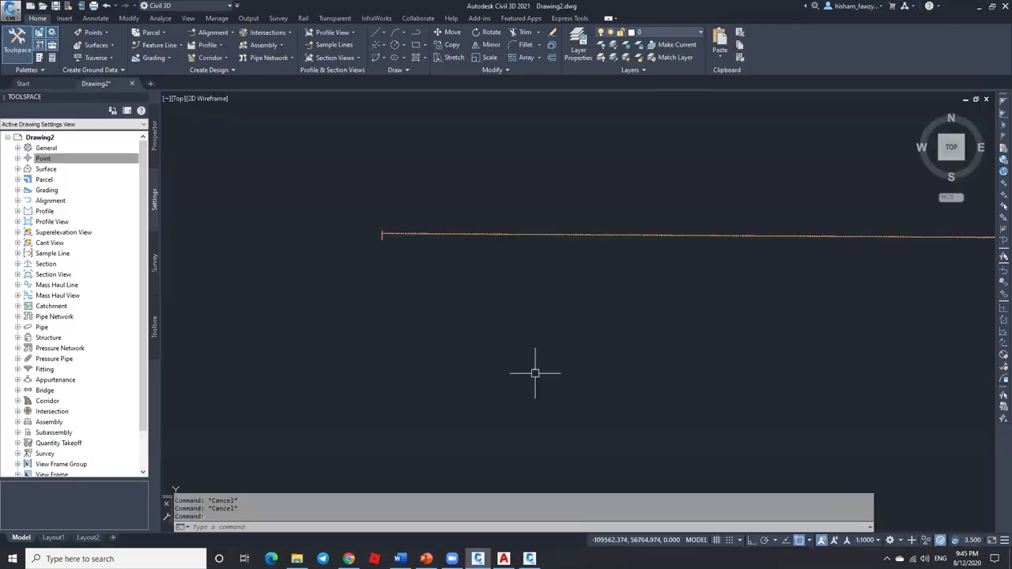
# Step: Switch to the metric session, begin creating an alignment by layout, and turn on criteria-based design to view its starting design speed
pyautogui.click(212, 33)
pyautogui.click(234, 46)
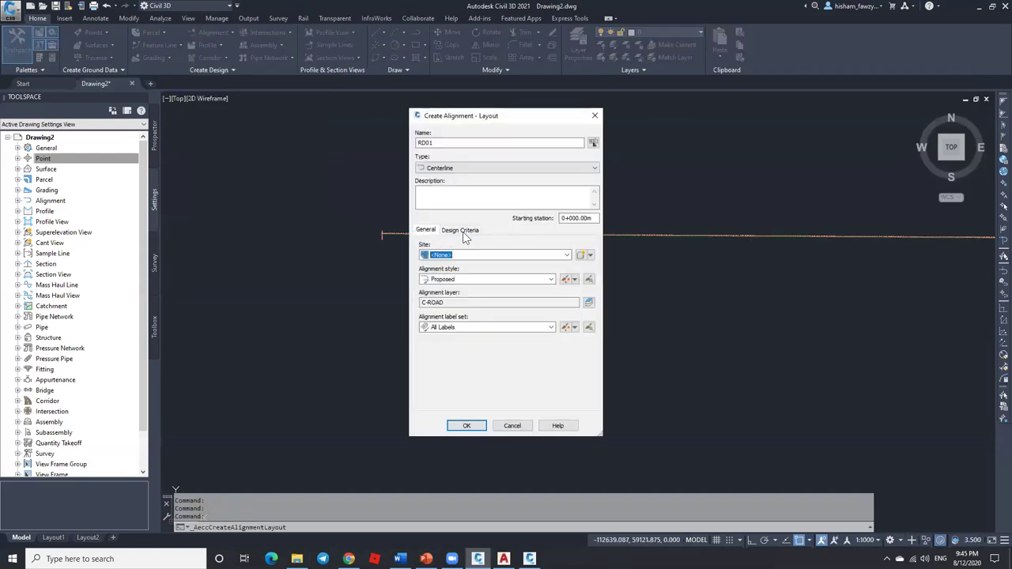
pyautogui.click(461, 230)
pyautogui.click(445, 270)
pyautogui.click(434, 254)
pyautogui.click(434, 254)
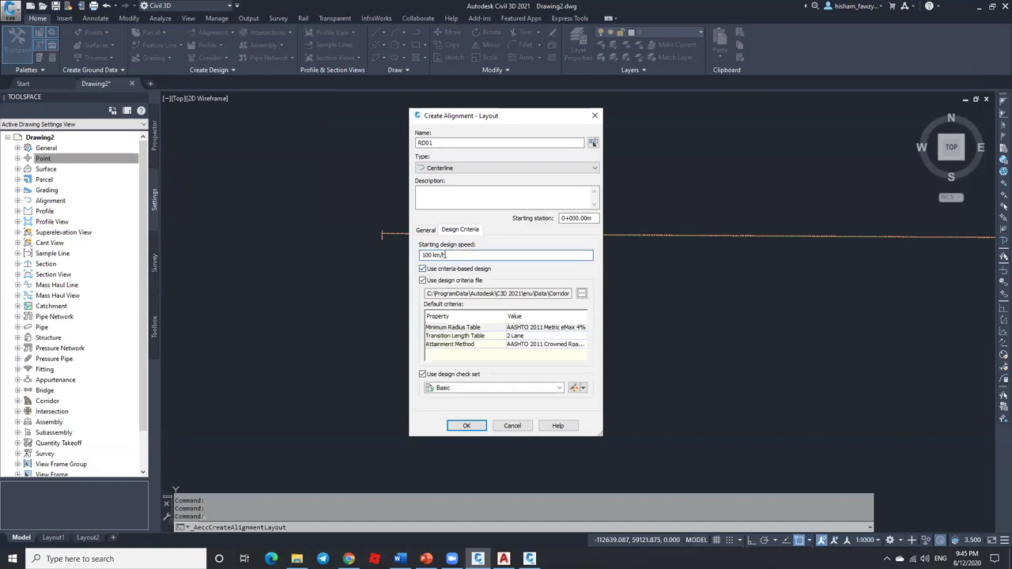
# Step: View the available metric roadway design standards files, and cancel the alignment creation
pyautogui.click(581, 294)
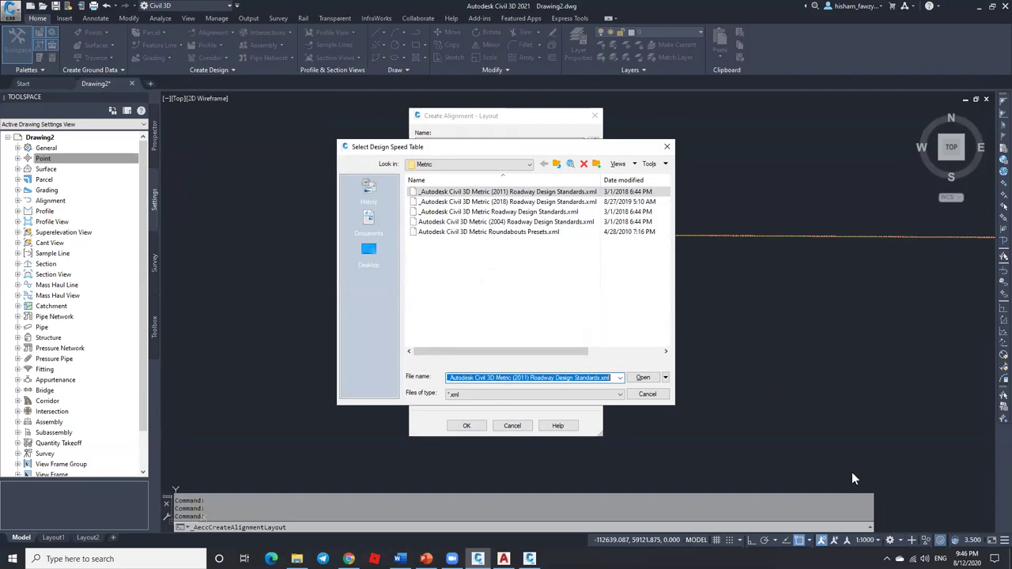
pyautogui.click(647, 393)
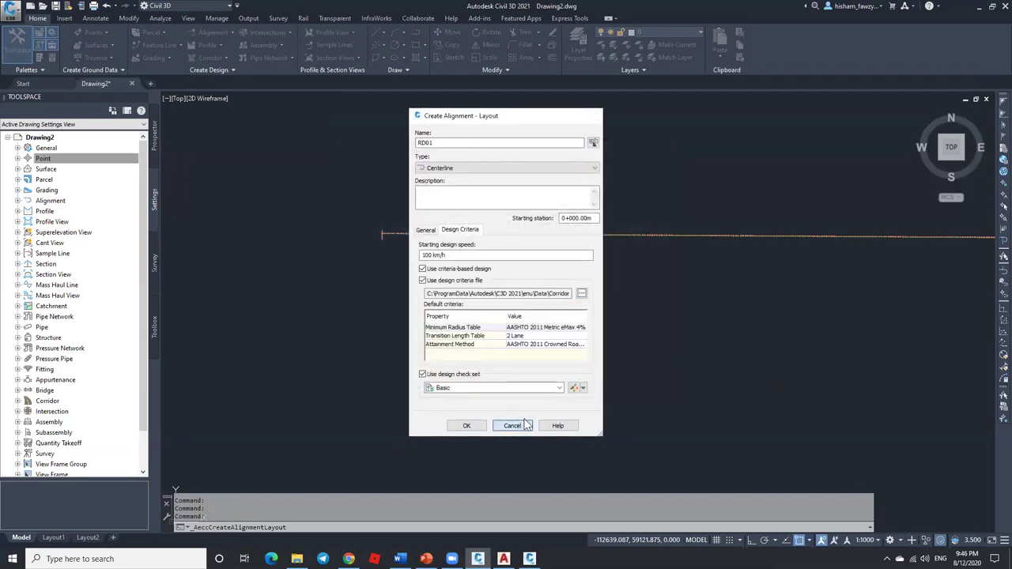
pyautogui.click(512, 425)
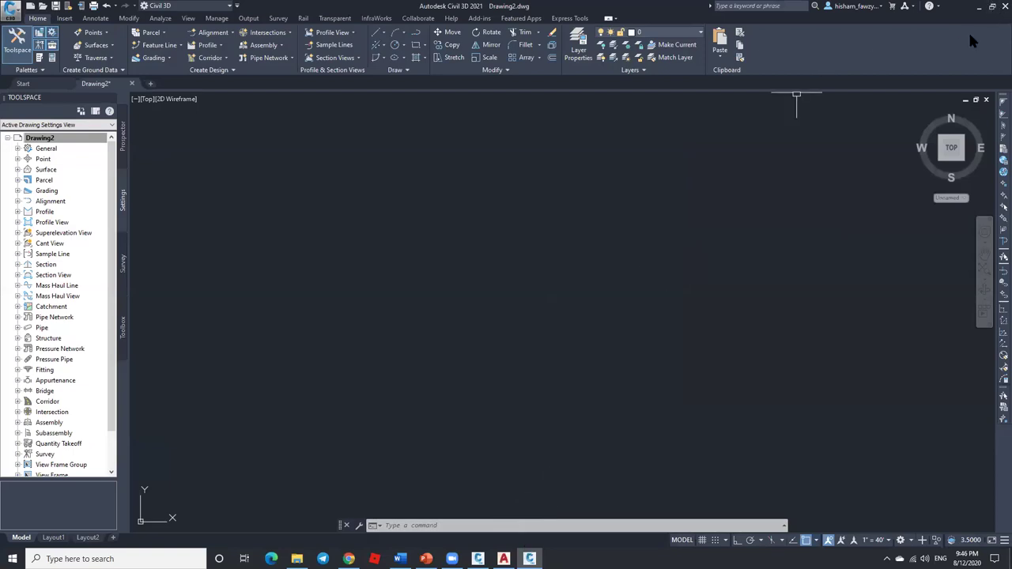
# Step: Quit the imperial Civil 3D session without saving Drawing2, and erase alignment RD01 from the metric drawing
pyautogui.click(1003, 6)
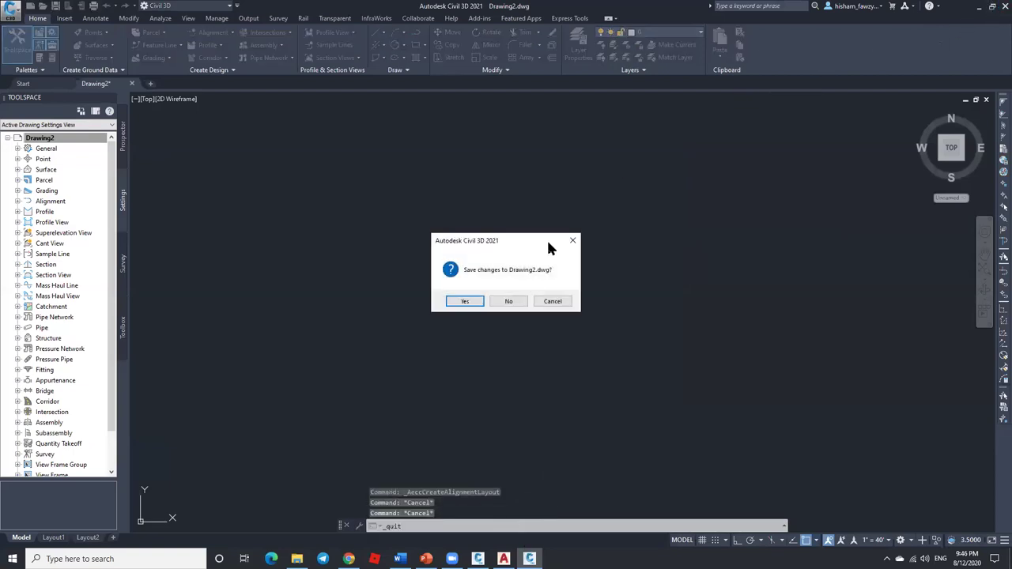
pyautogui.click(509, 301)
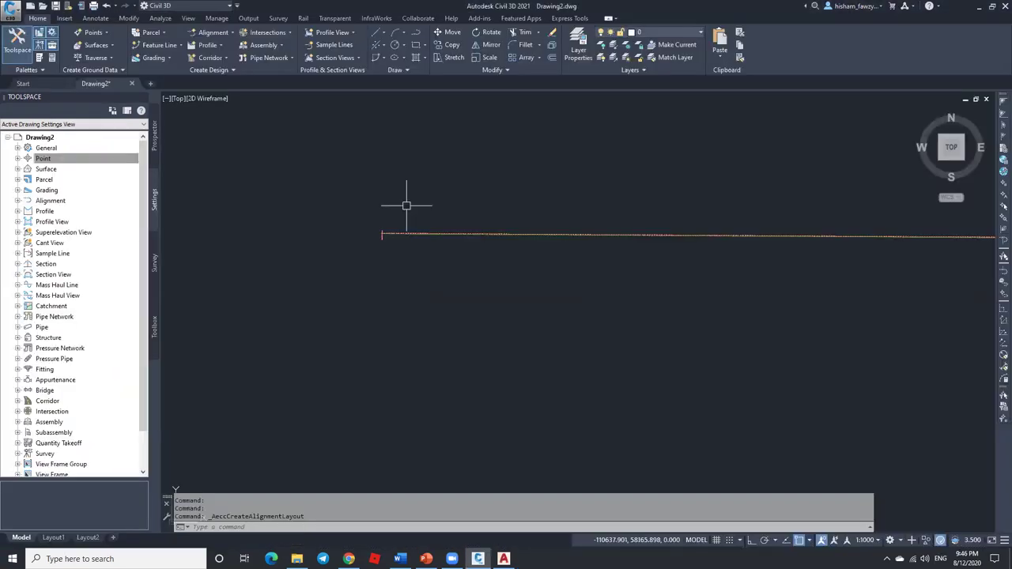
pyautogui.click(406, 151)
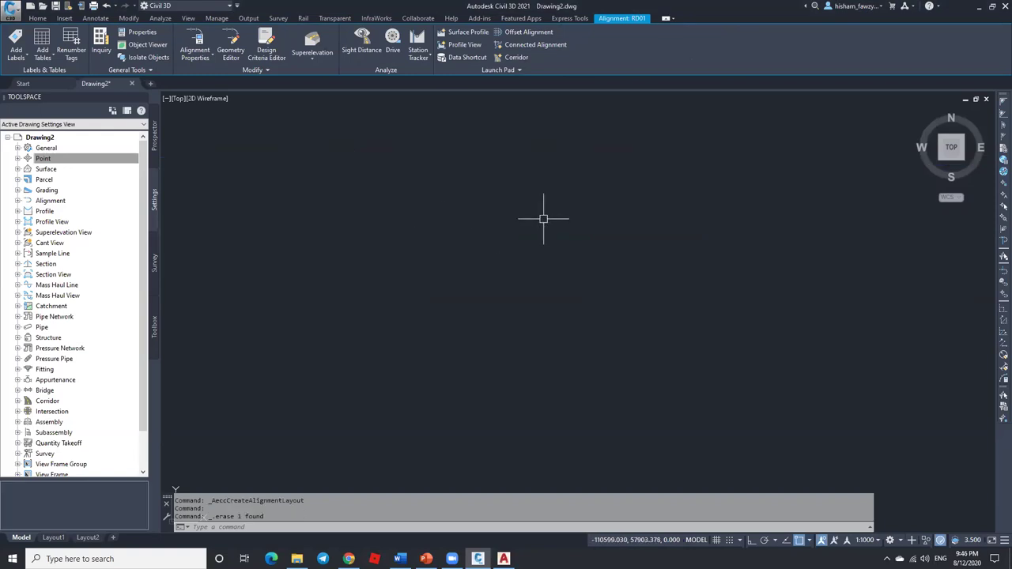
pyautogui.press('Delete')
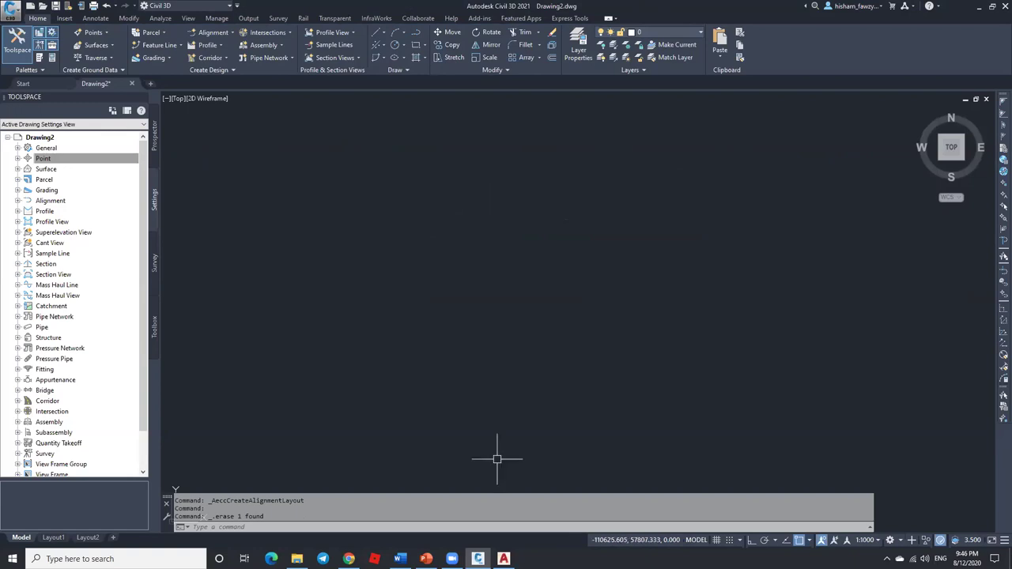
# Step: Switch to AutoCAD 2021 to view its empty Drawing1, and return to Civil 3D
pyautogui.click(501, 557)
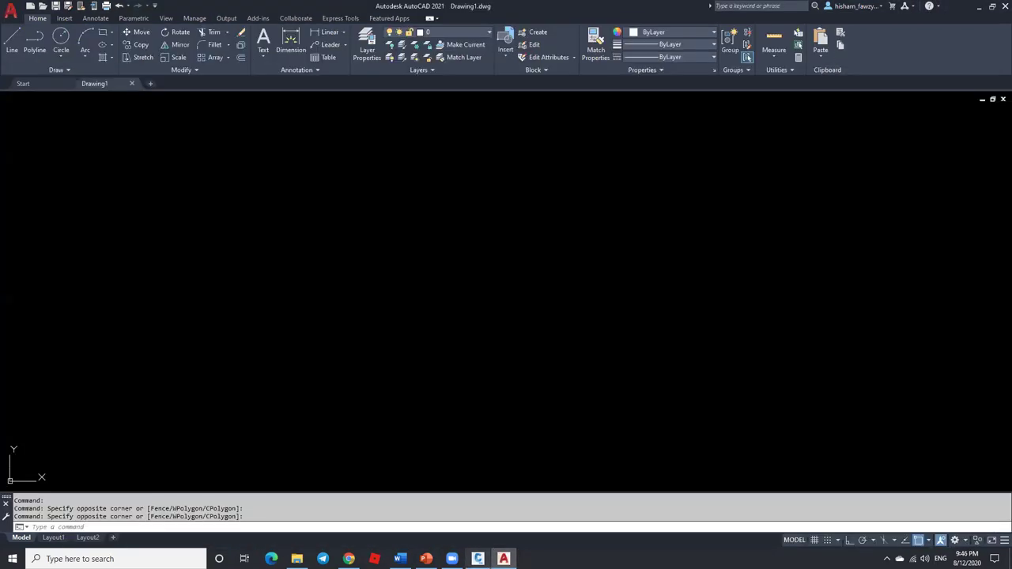
pyautogui.click(494, 556)
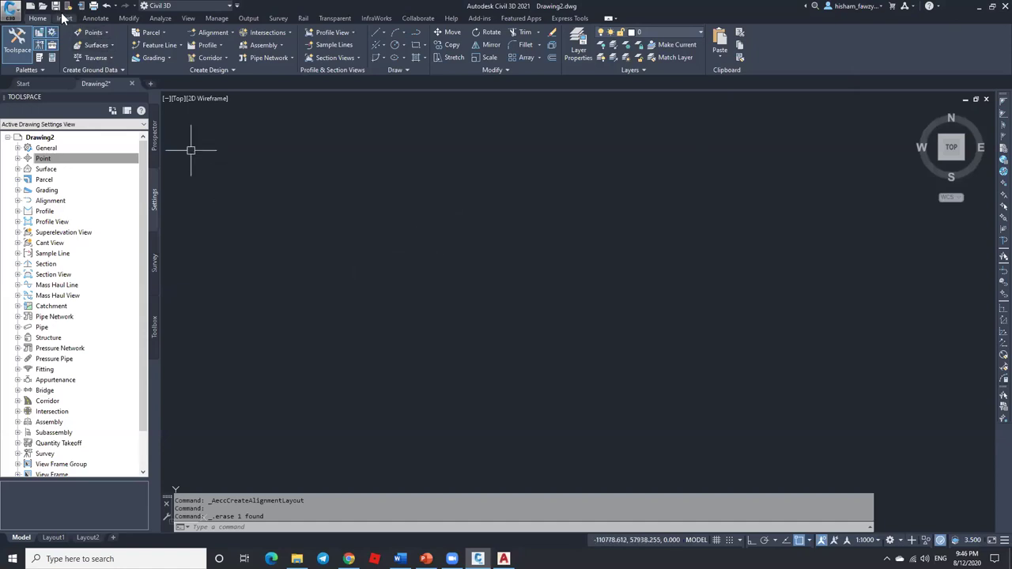
# Step: Open Site Data Example.dwg from the 02 Points folder inside the AutoCAD Civil 3D course folder on the desktop
pyautogui.hotkey('ctrl', 'o')
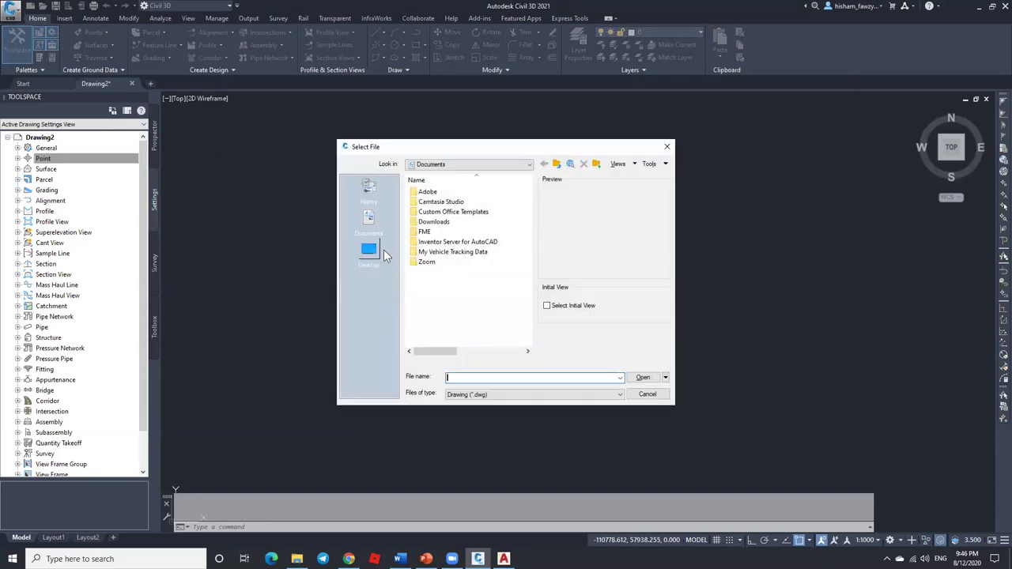
pyautogui.click(384, 251)
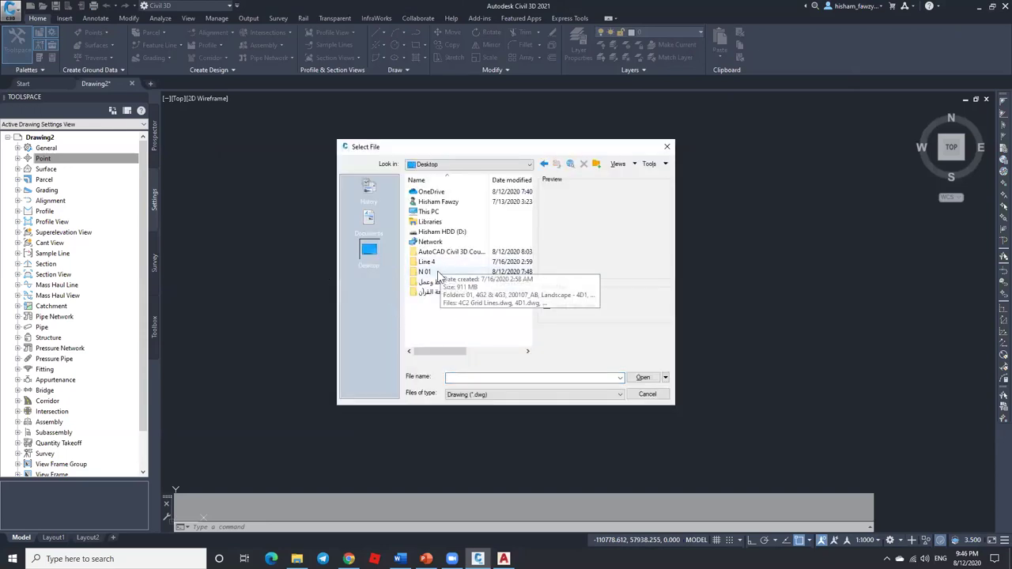
pyautogui.doubleClick(443, 253)
pyautogui.doubleClick(435, 203)
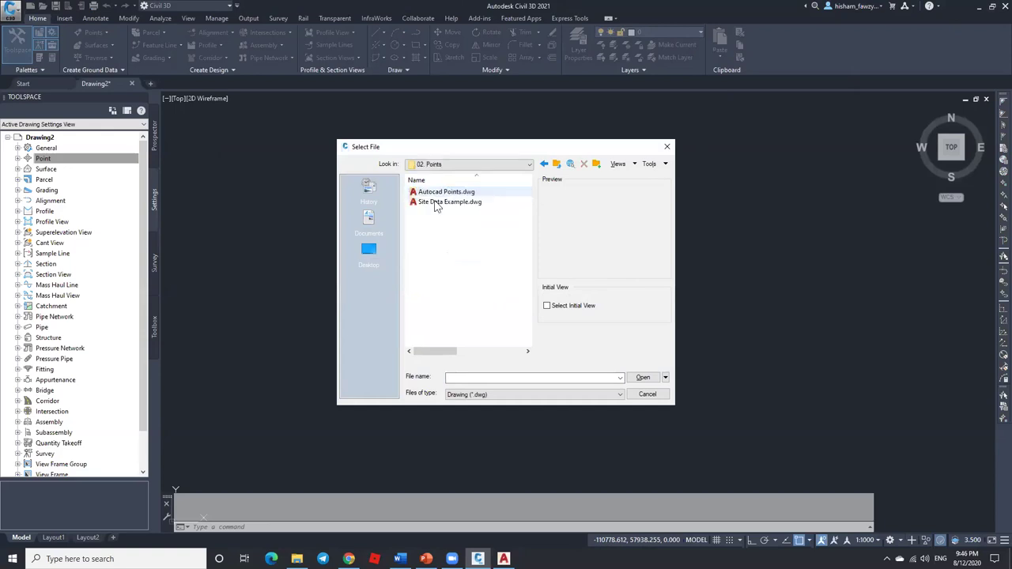
pyautogui.click(442, 202)
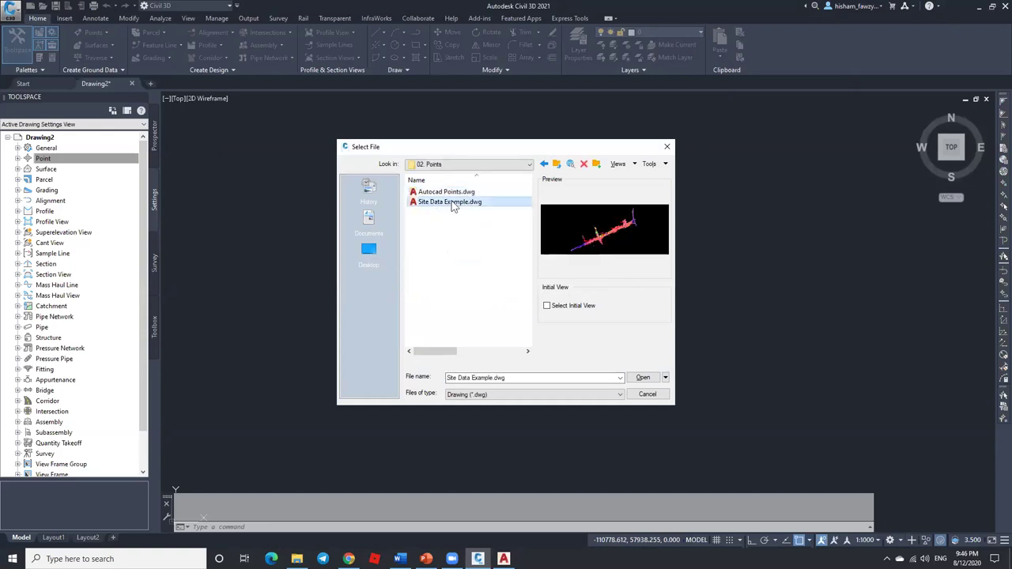
pyautogui.click(642, 378)
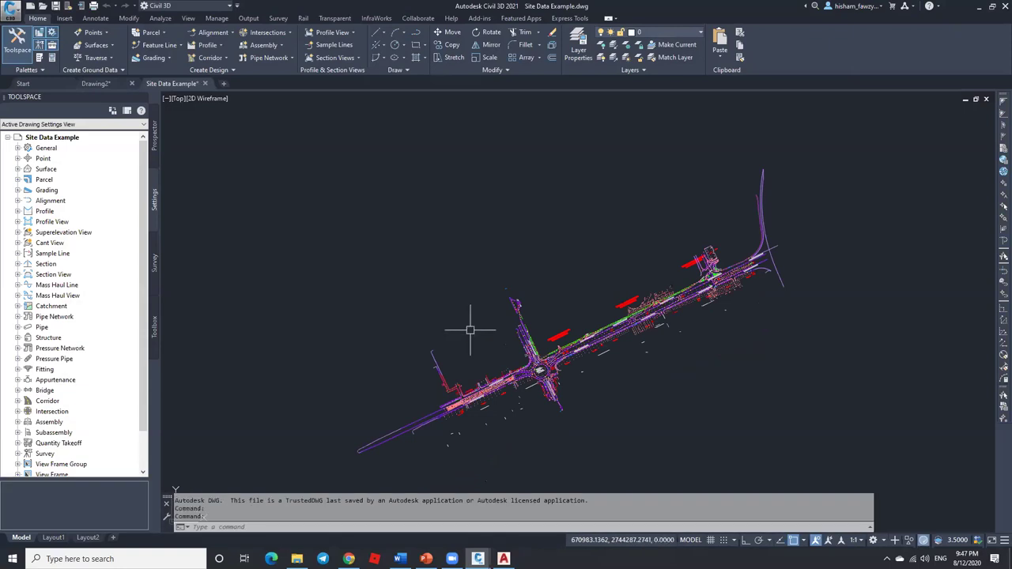
# Step: View the annotation scales available in Site Data Example without changing the scale
pyautogui.click(854, 541)
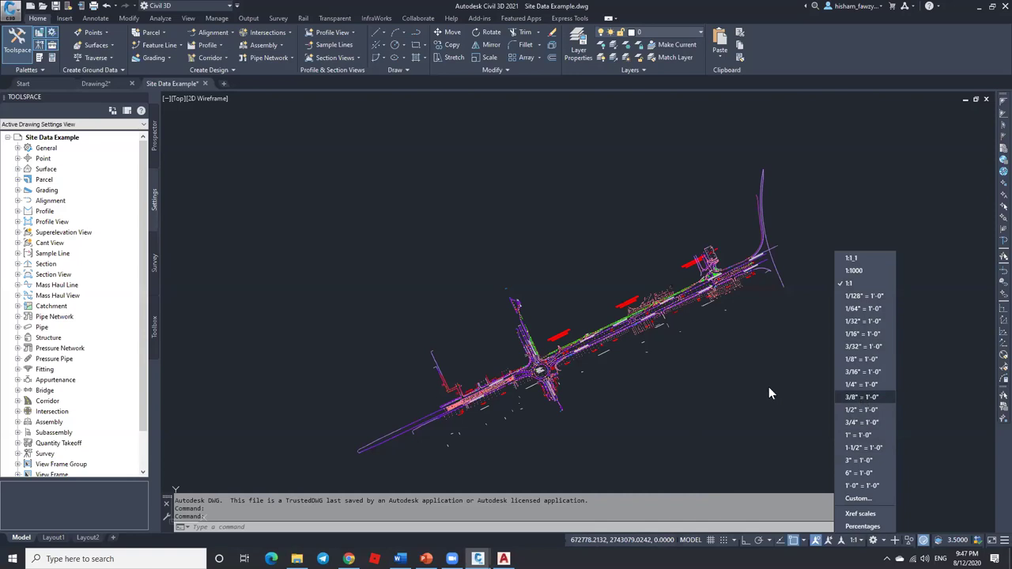
pyautogui.click(330, 229)
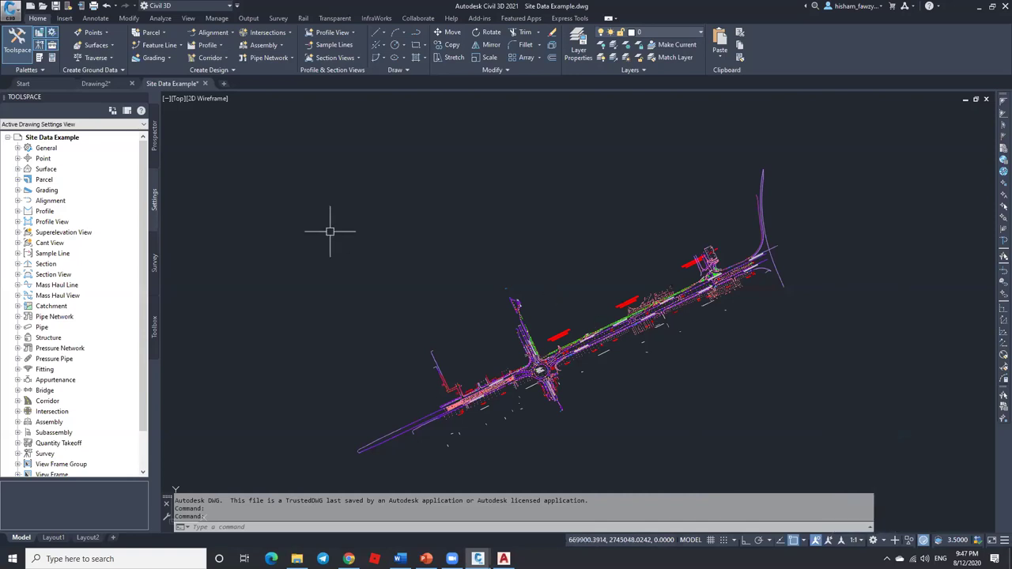
# Step: Examine which point styles and alignment styles are available in the settings of Site Data Example
pyautogui.click(17, 158)
pyautogui.click(28, 180)
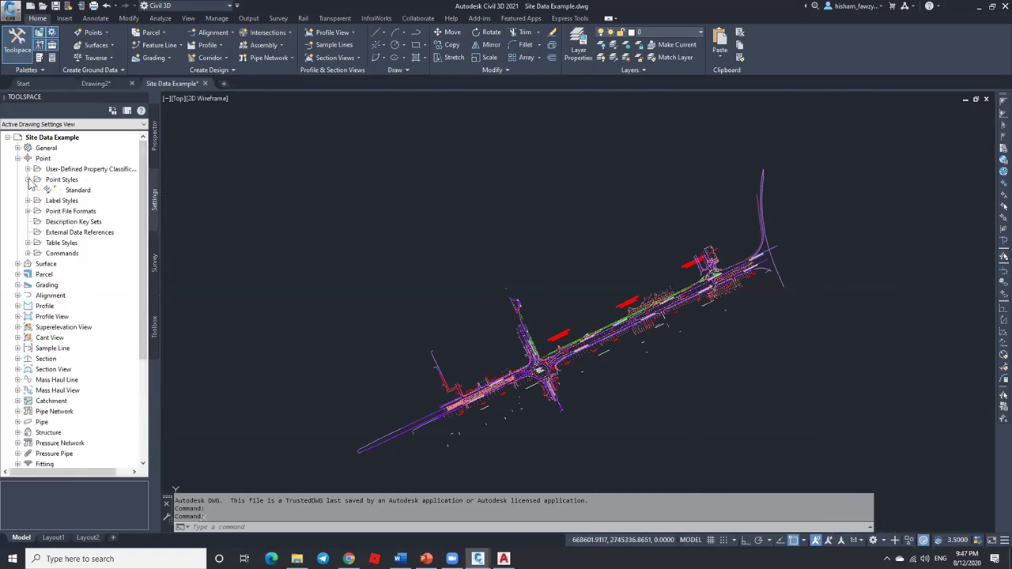
pyautogui.click(79, 189)
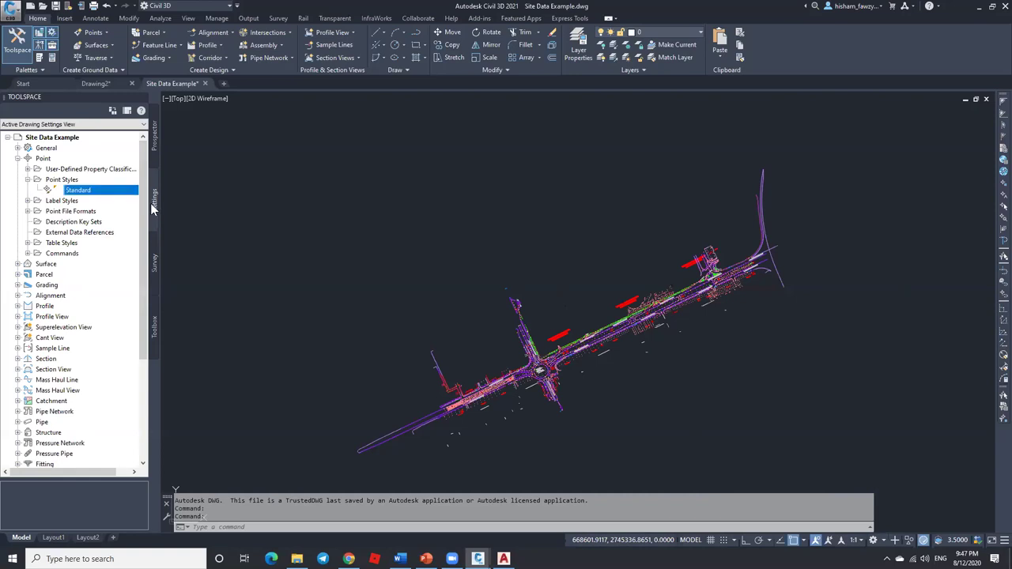
pyautogui.click(18, 158)
pyautogui.click(17, 201)
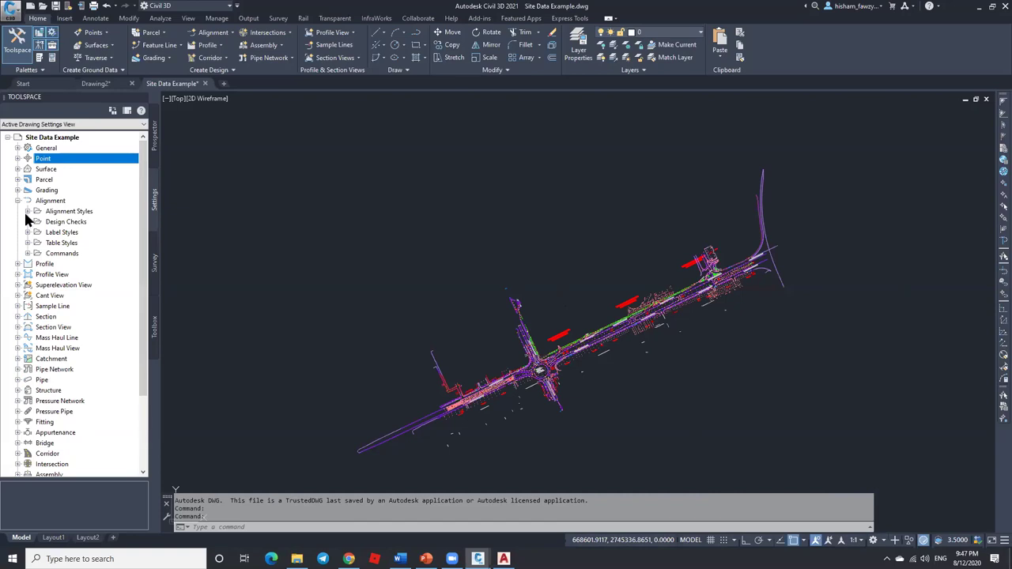
pyautogui.click(28, 211)
pyautogui.click(70, 222)
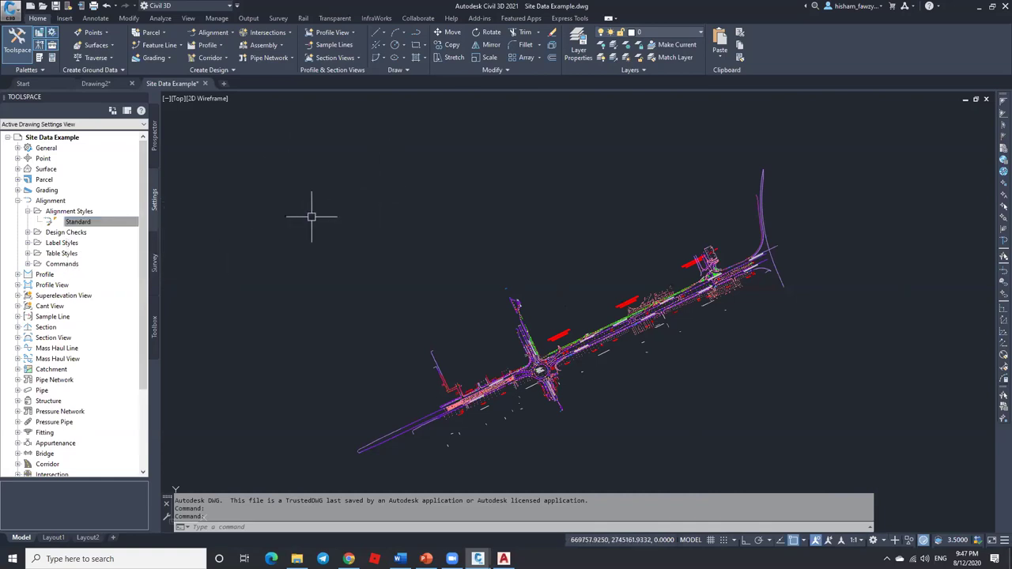
# Step: Review the layer list of Site Data Example and inspect the linework along Uthman Ibn Affan Road up close
pyautogui.click(677, 32)
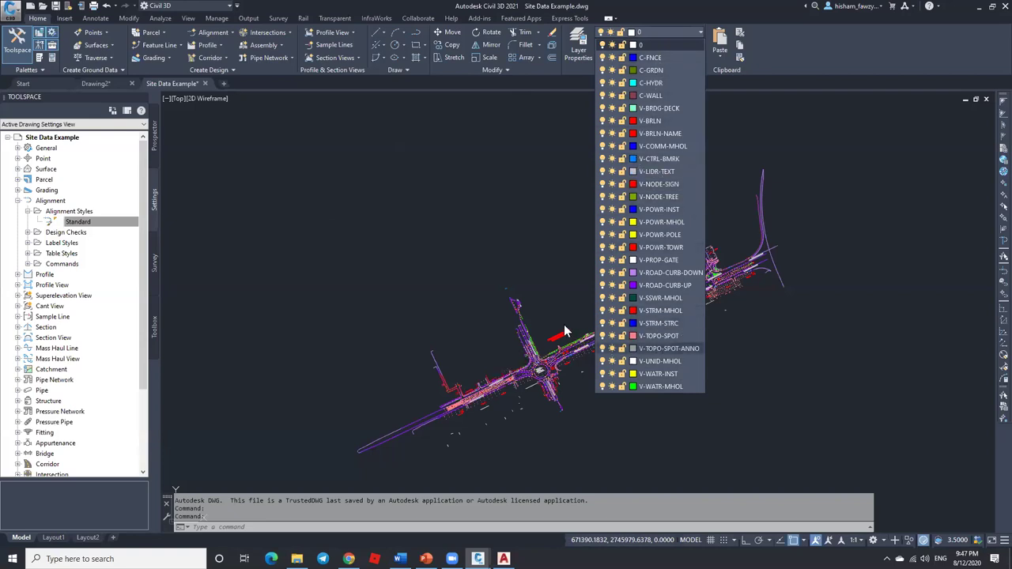
pyautogui.click(528, 326)
pyautogui.scroll(6, 513, 304)
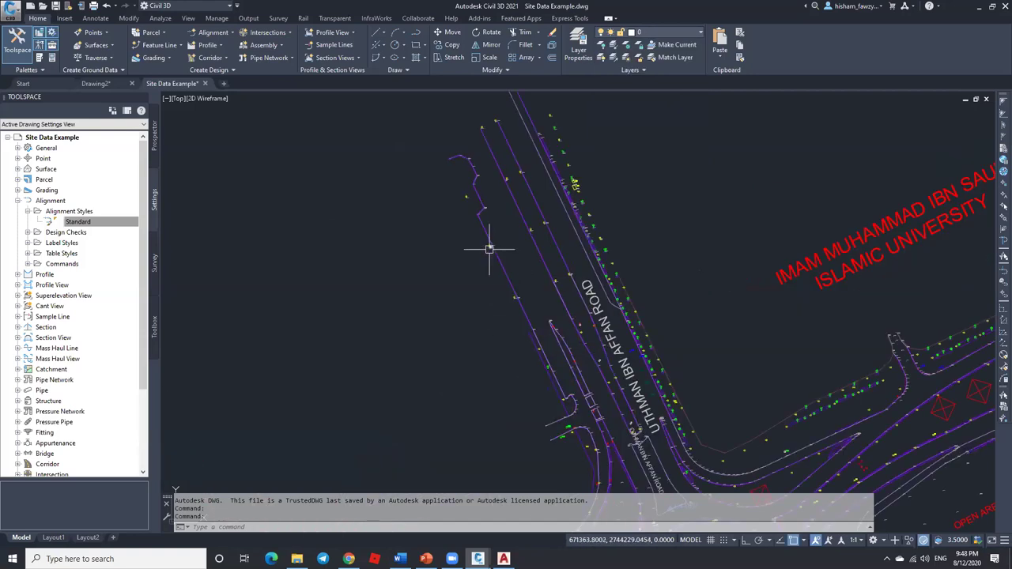
pyautogui.scroll(5, 488, 249)
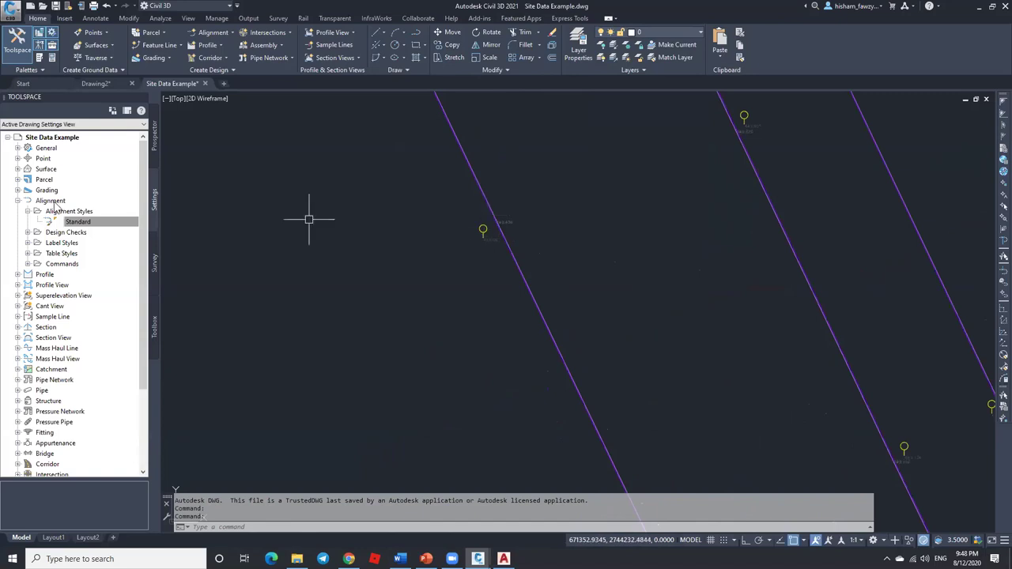
# Step: View the Civil 3D object collections of Site Data Example in Prospector and inspect the drawing's road linework
pyautogui.click(17, 200)
pyautogui.click(154, 146)
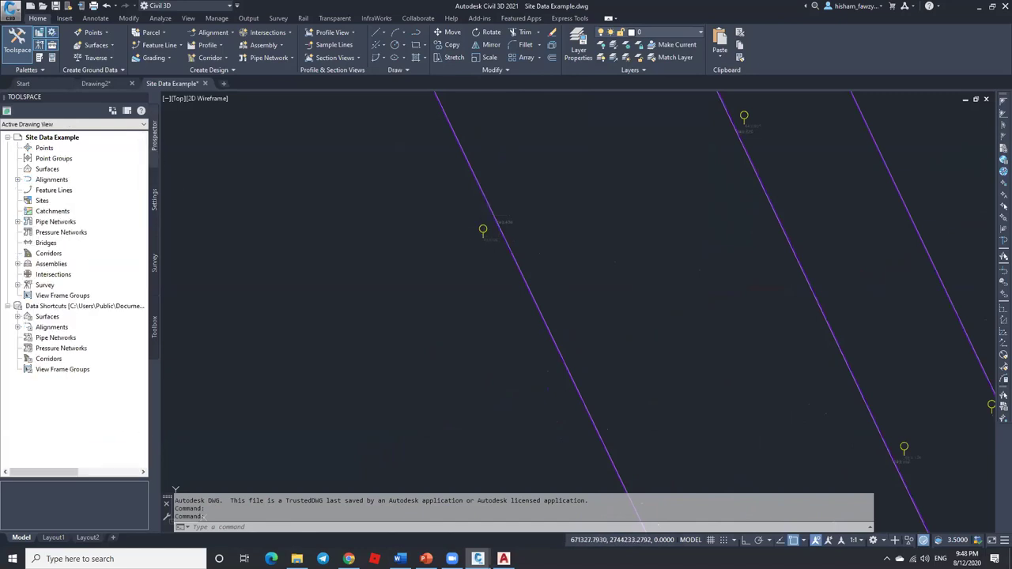
pyautogui.scroll(-10, 514, 221)
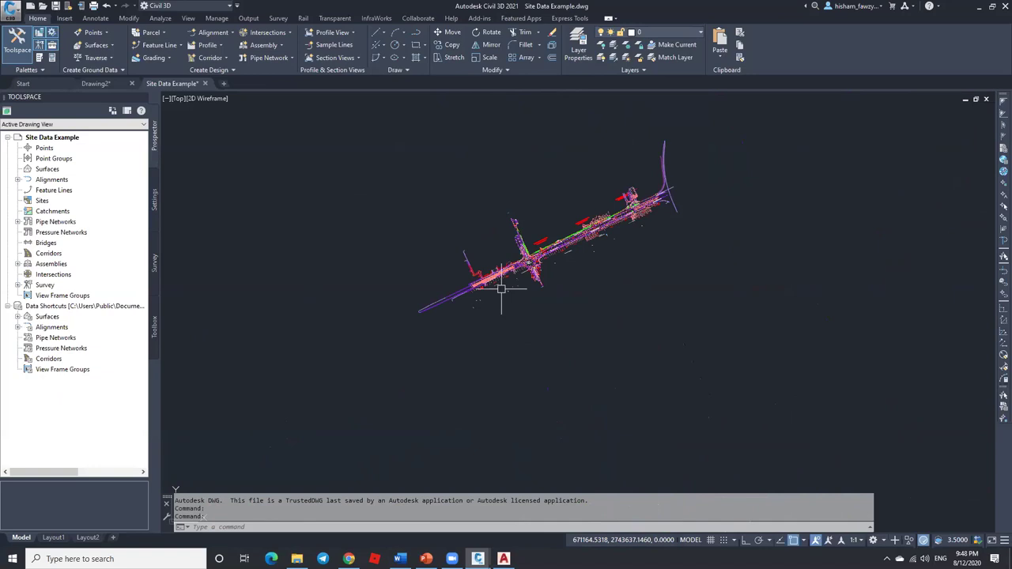
pyautogui.scroll(5, 475, 286)
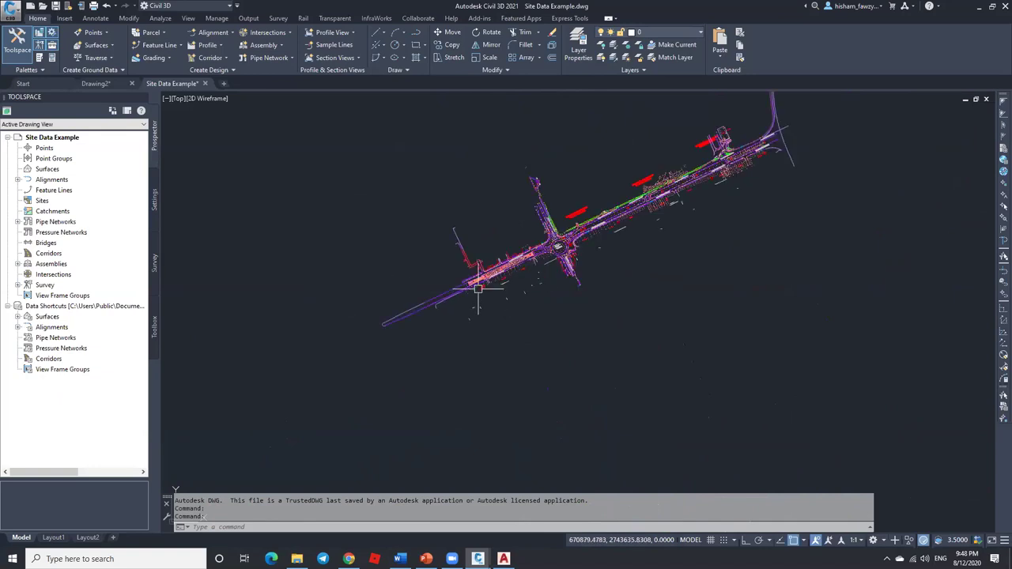
pyautogui.scroll(2, 462, 285)
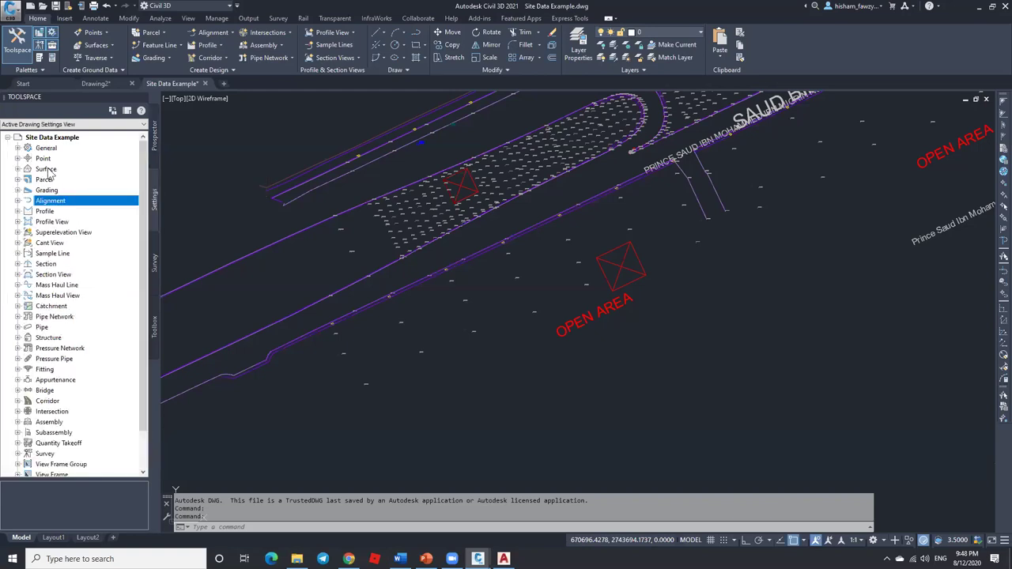
# Step: Examine which surface styles are available in the settings of Site Data Example
pyautogui.click(18, 169)
pyautogui.click(27, 180)
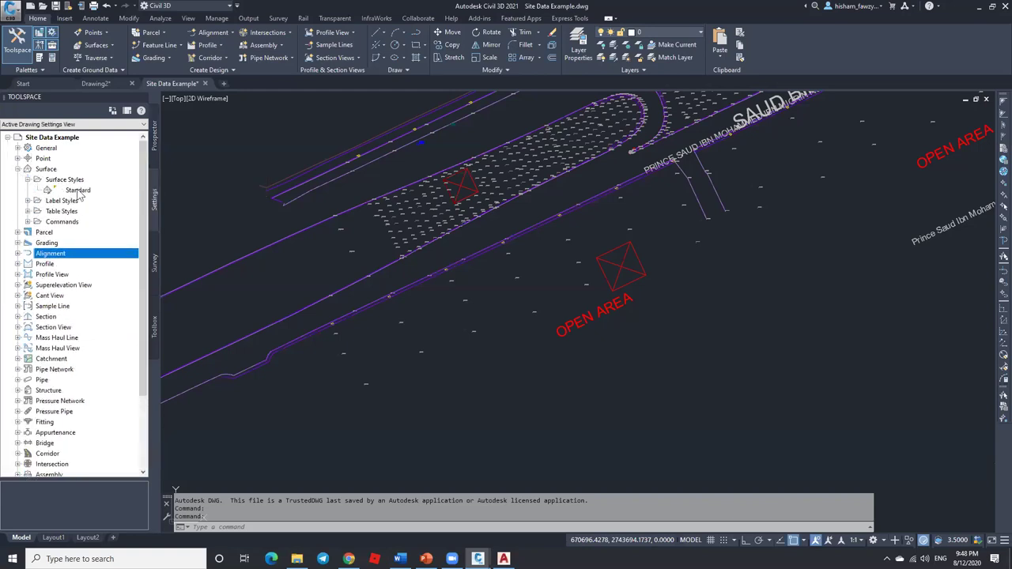
pyautogui.rightClick(77, 190)
pyautogui.click(28, 180)
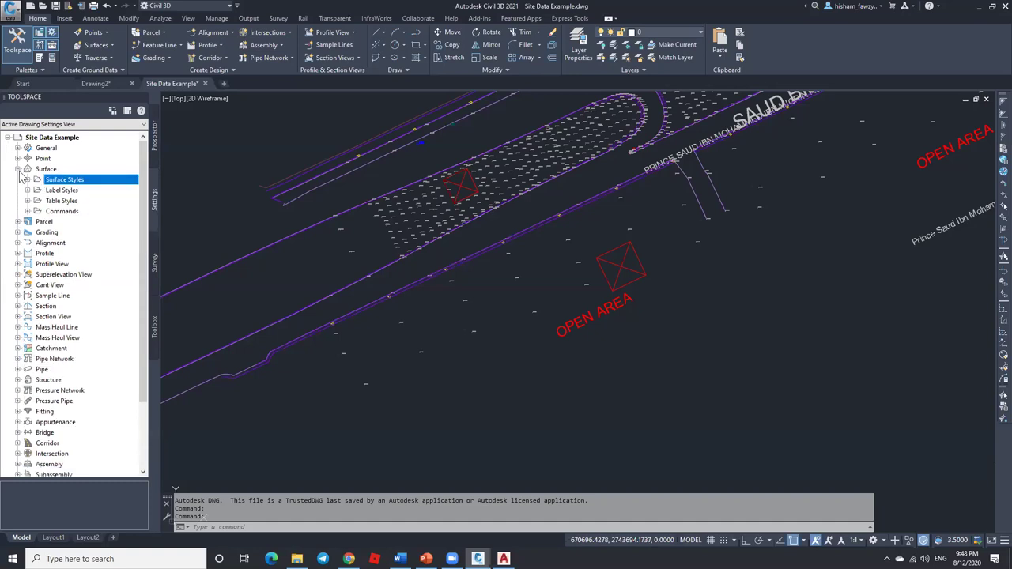
pyautogui.click(28, 180)
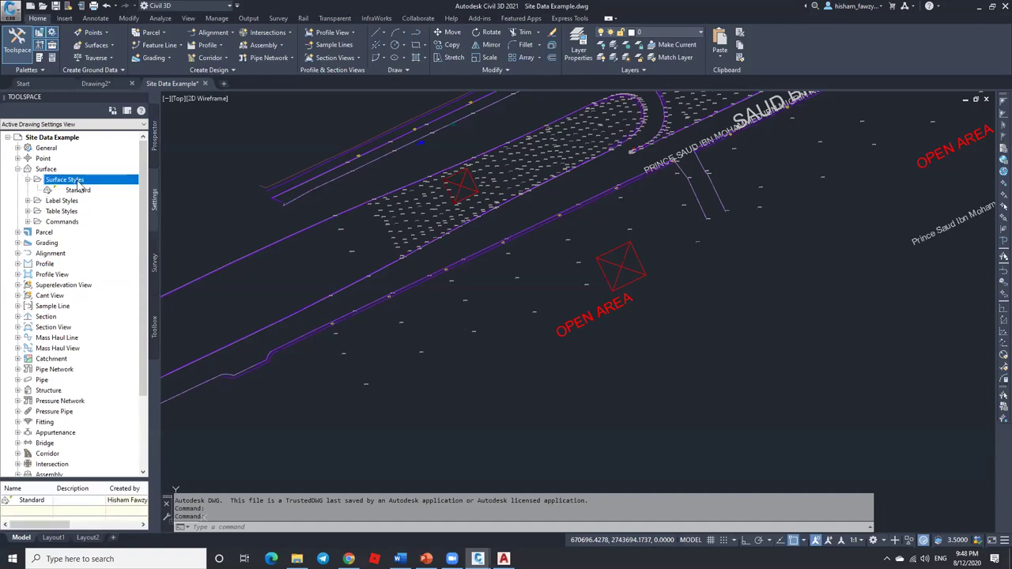
pyautogui.click(77, 190)
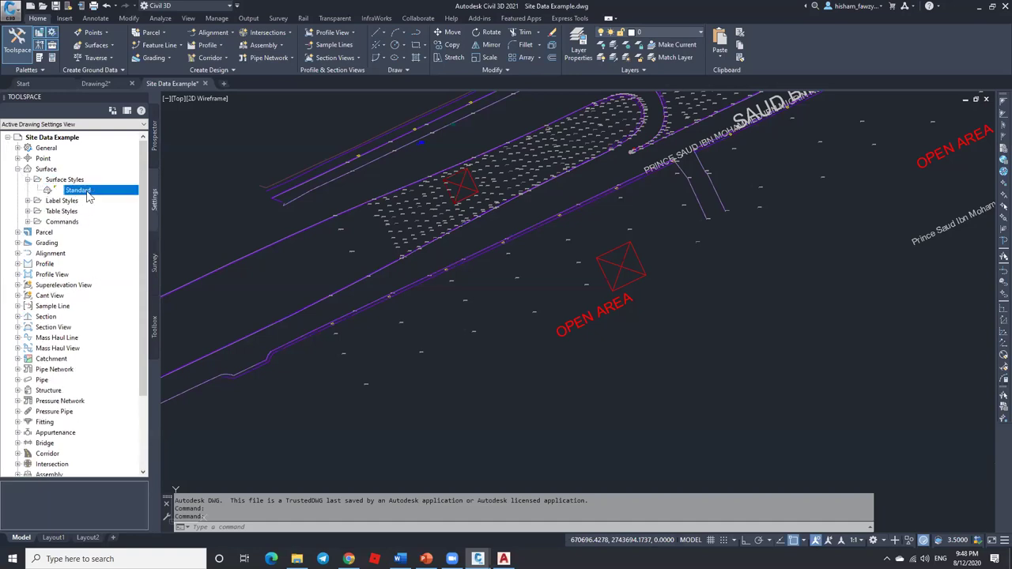
# Step: Examine the surface styles available in the settings of Drawing2 for comparison, including the description of _No Display
pyautogui.click(106, 83)
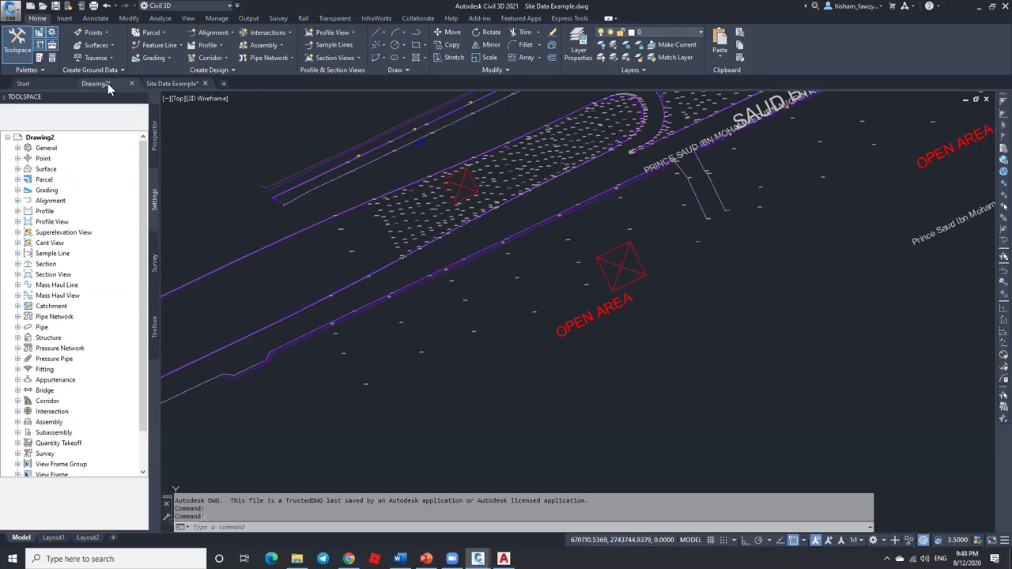
pyautogui.click(17, 169)
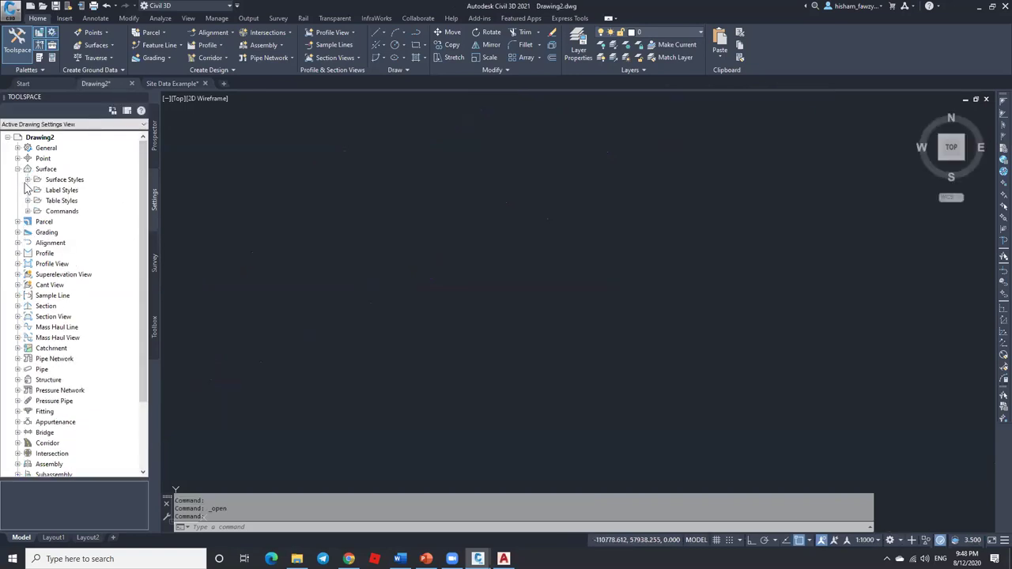
pyautogui.click(27, 180)
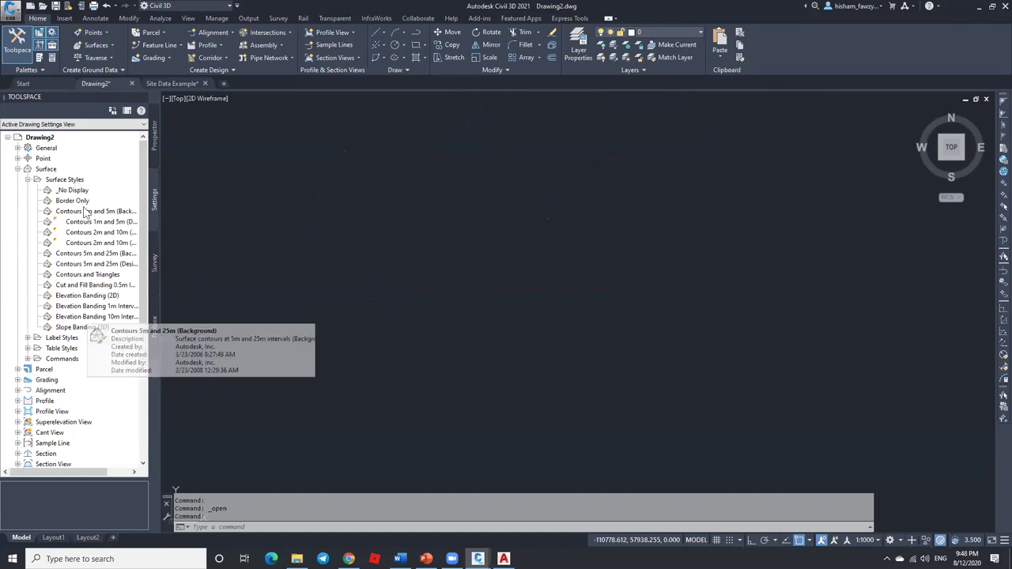
pyautogui.moveTo(109, 192)
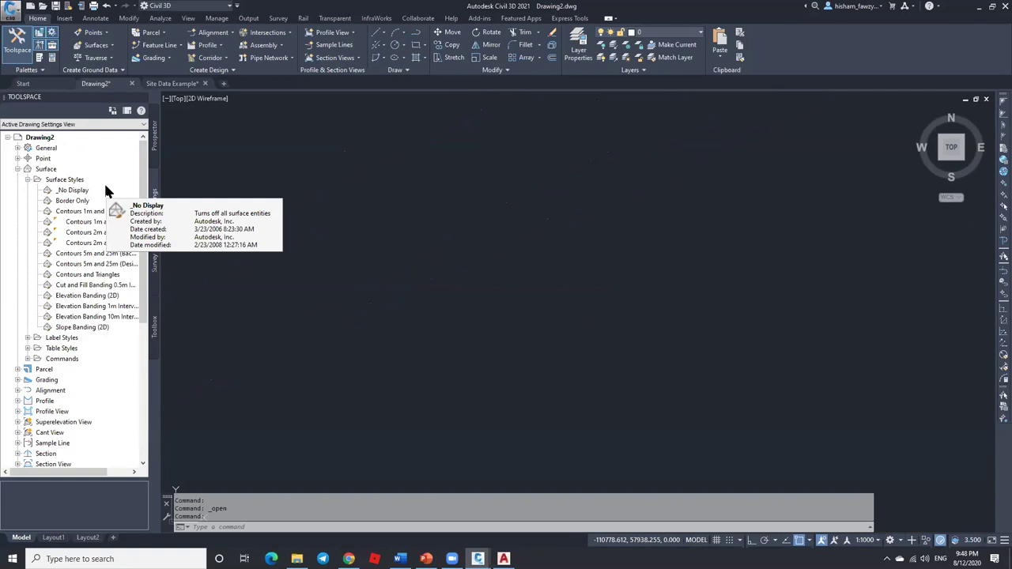
pyautogui.click(27, 179)
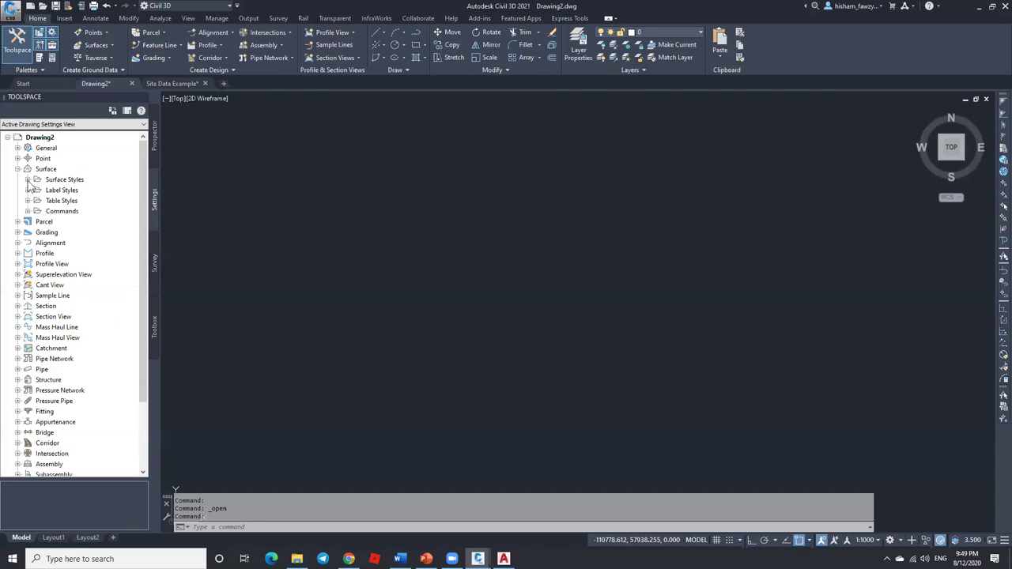
# Step: Save Drawing2 as Drawing2.dwg in the 02. Points folder, and save Site Data Example
pyautogui.click(180, 86)
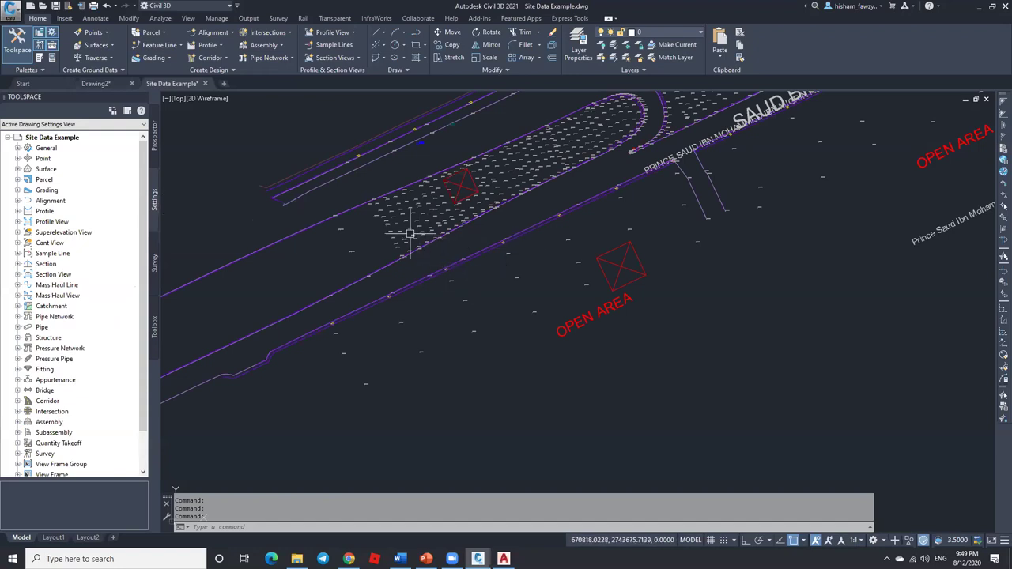
pyautogui.click(215, 18)
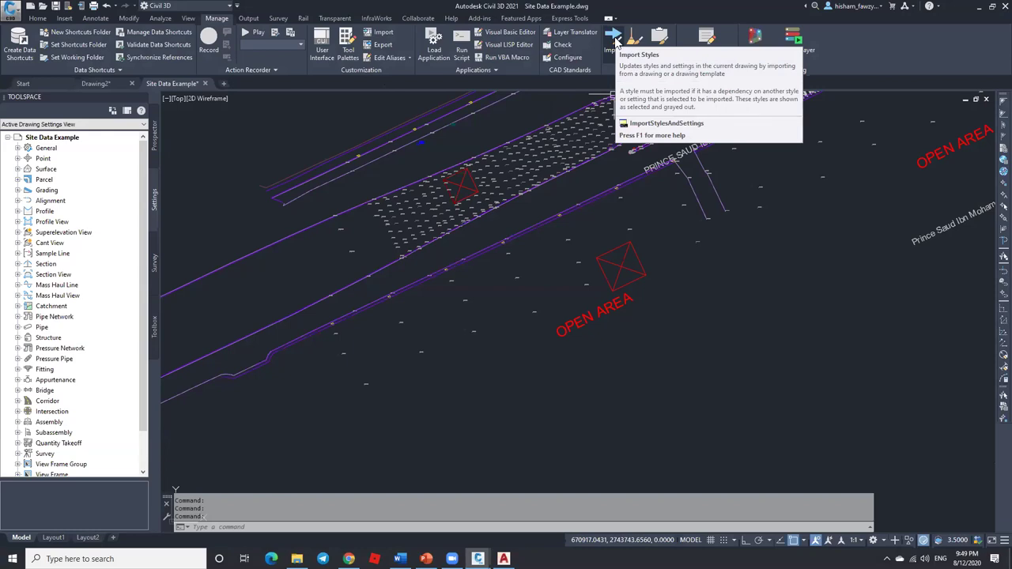
pyautogui.click(102, 83)
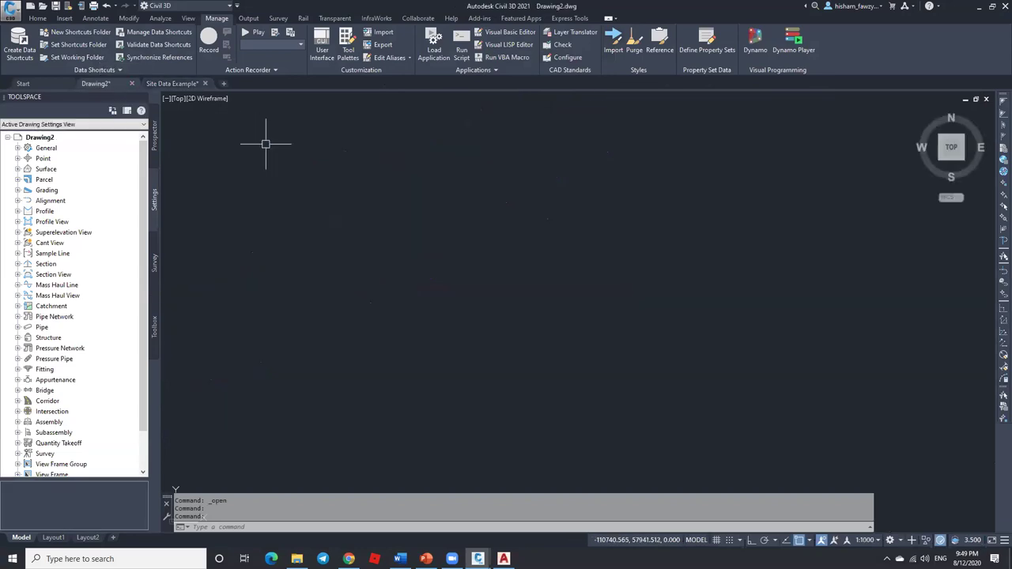
pyautogui.hotkey('ctrl', 's')
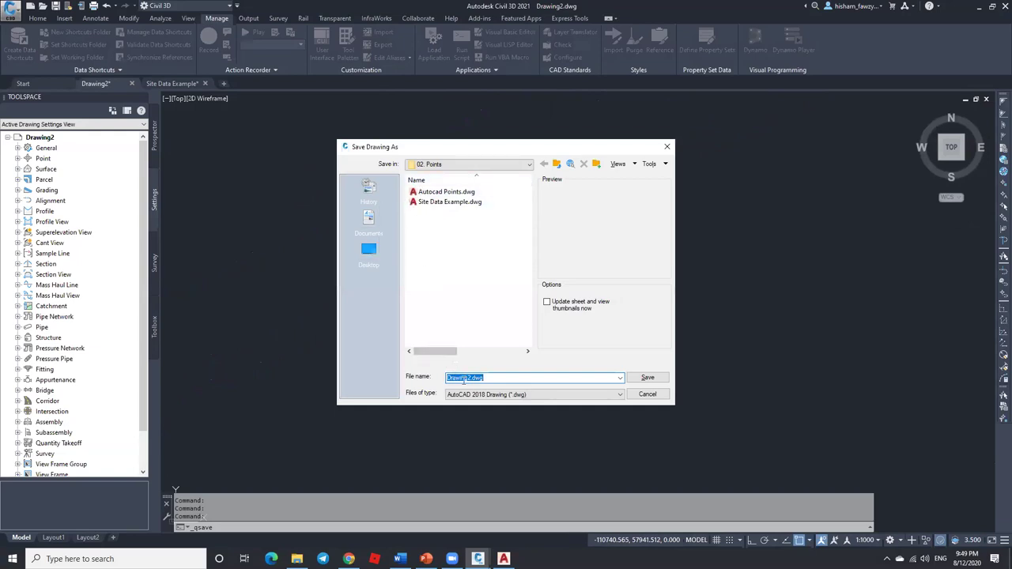
pyautogui.click(618, 379)
pyautogui.press('Return')
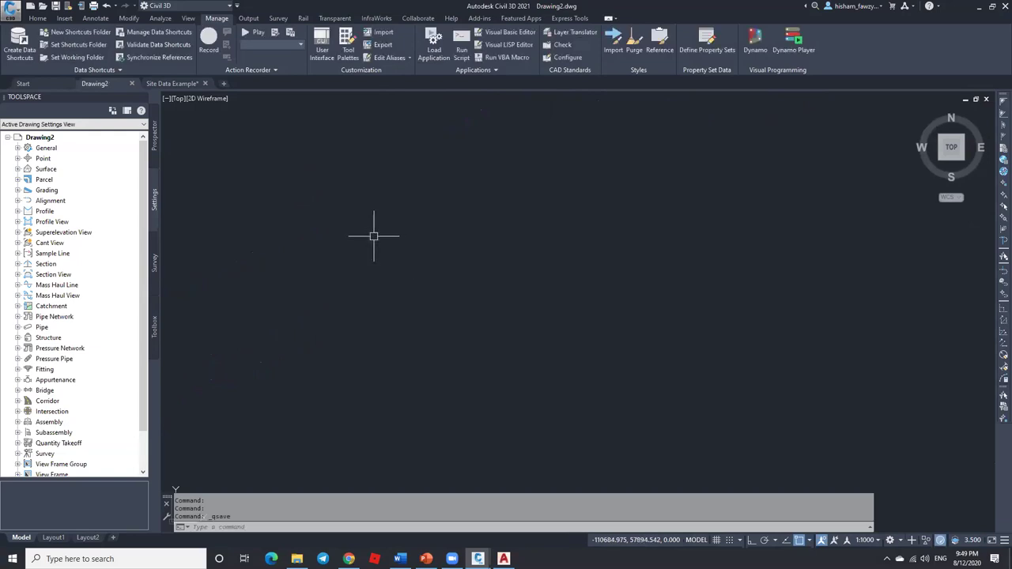
pyautogui.click(169, 83)
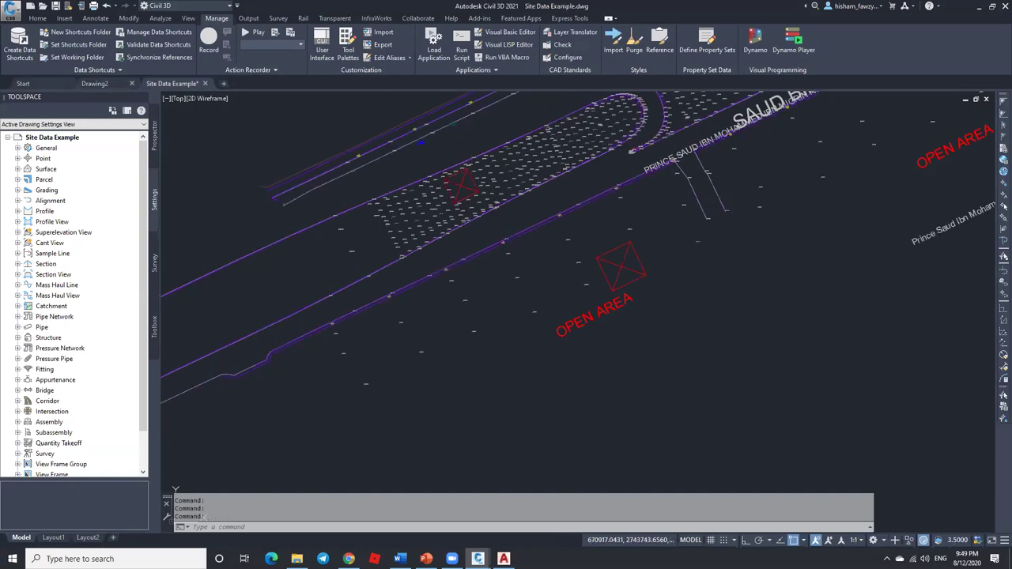
pyautogui.hotkey('ctrl', 's')
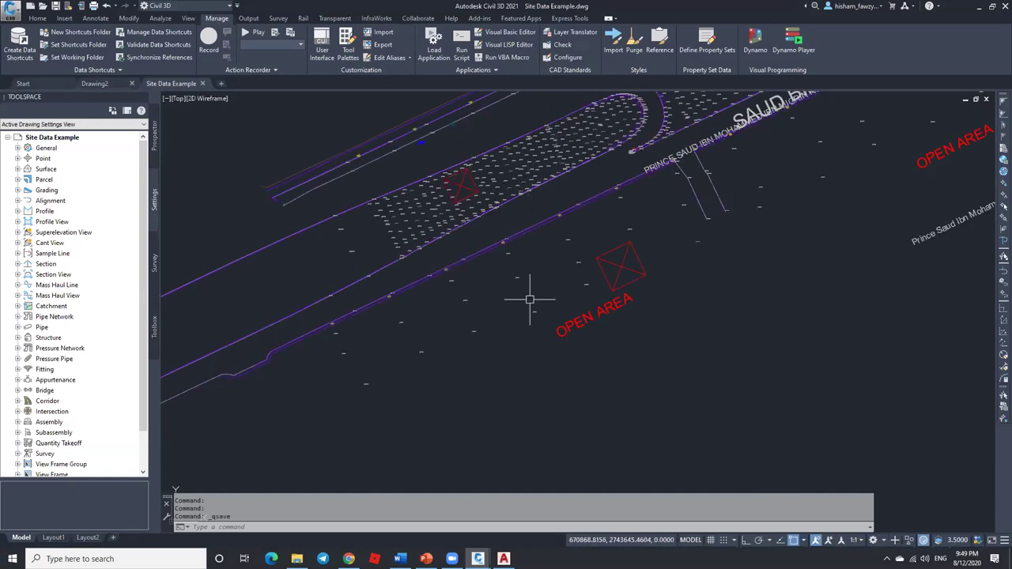
# Step: Start importing styles into Site Data Example, using Drawing2.dwg from the course's 02. Points folder on the desktop as source
pyautogui.click(615, 48)
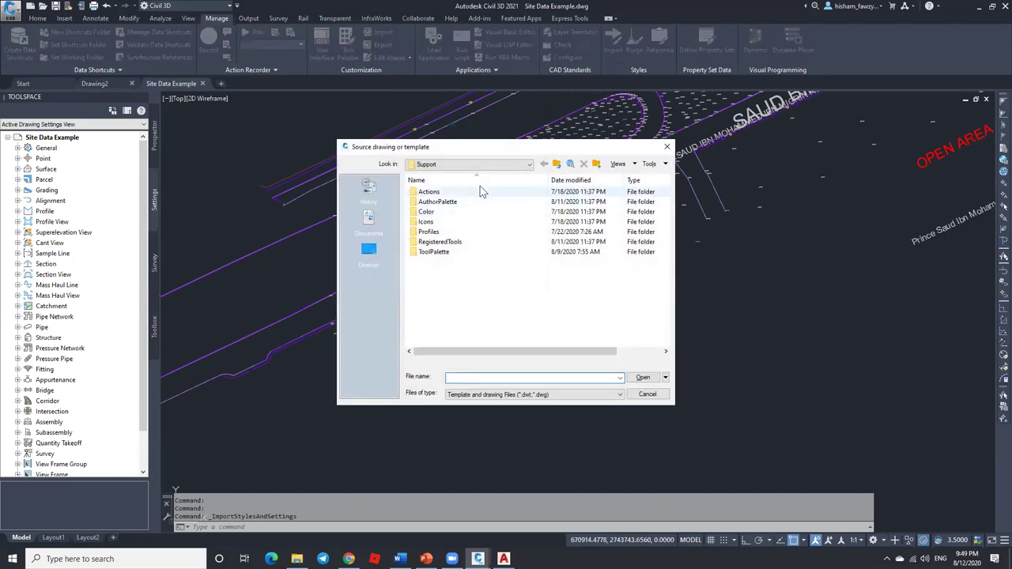
pyautogui.click(368, 252)
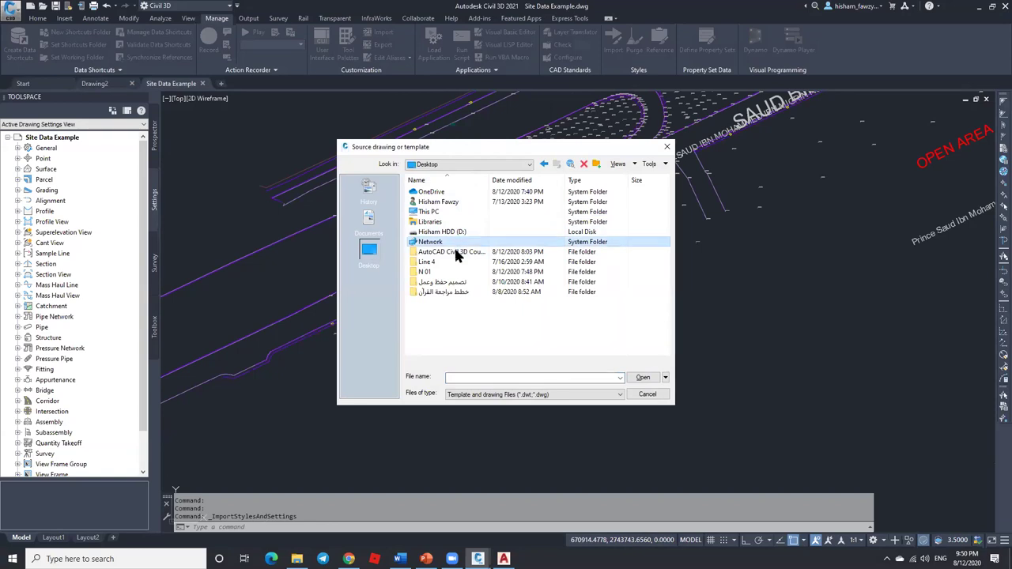
pyautogui.doubleClick(457, 251)
pyautogui.doubleClick(437, 192)
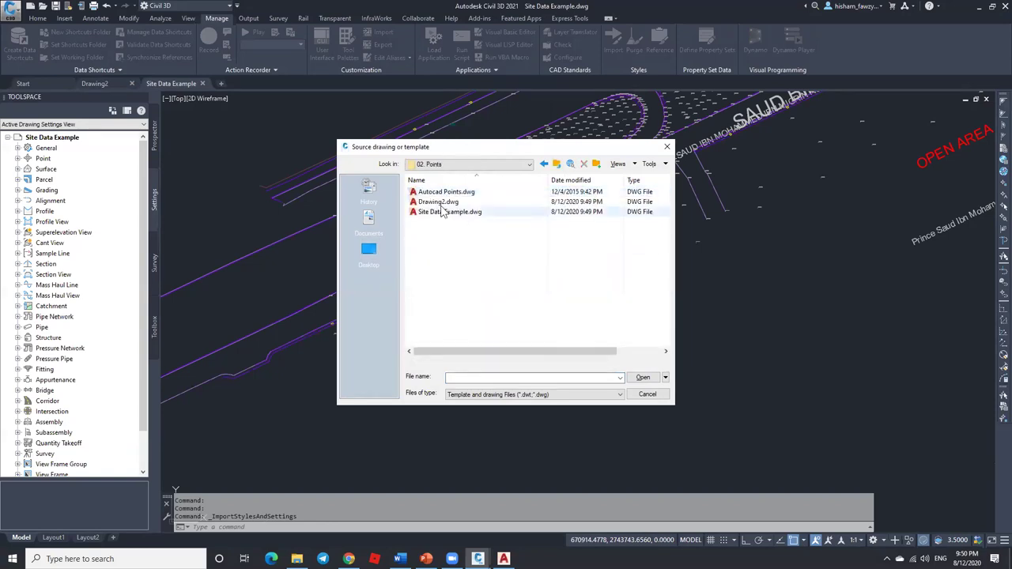
pyautogui.click(438, 202)
pyautogui.click(630, 383)
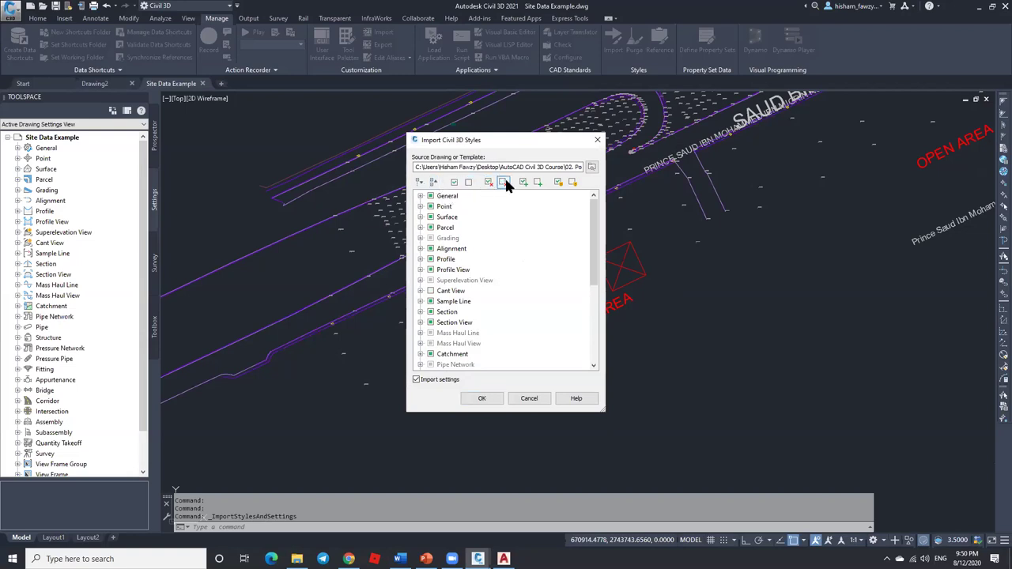
# Step: Select all available styles of Drawing2 and import them into Site Data Example together with the settings
pyautogui.click(438, 199)
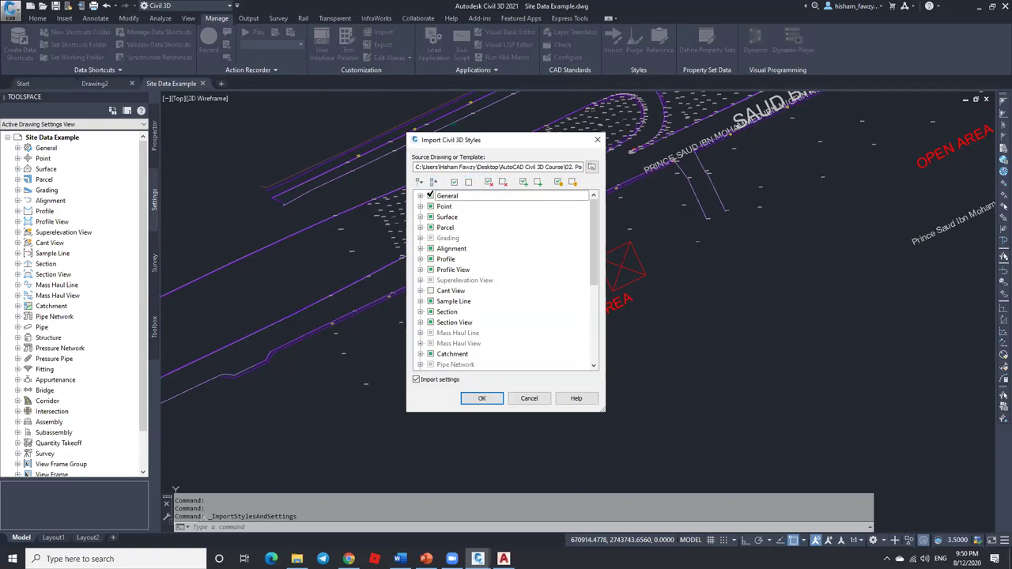
pyautogui.click(421, 195)
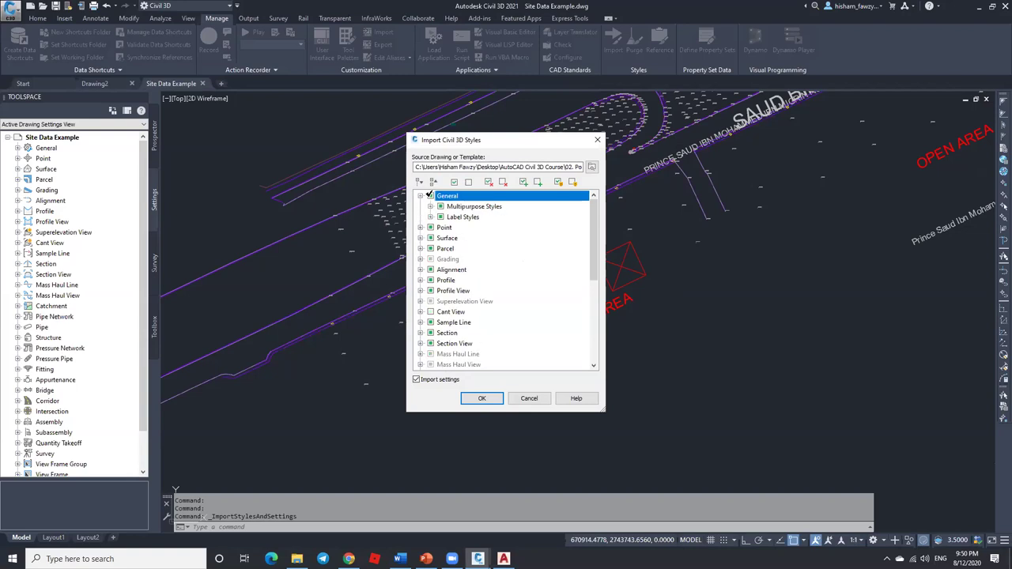
pyautogui.click(421, 196)
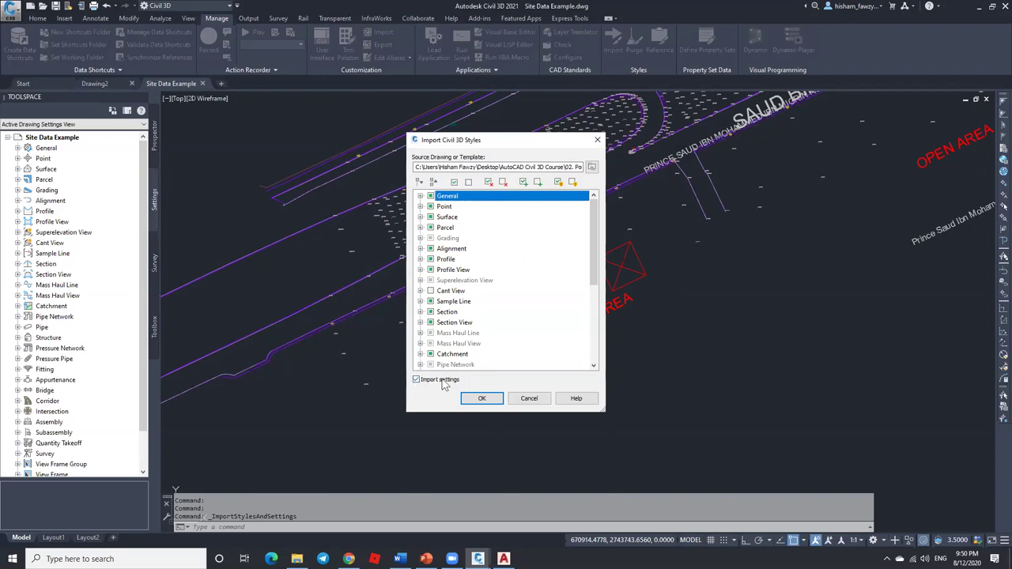
pyautogui.click(454, 183)
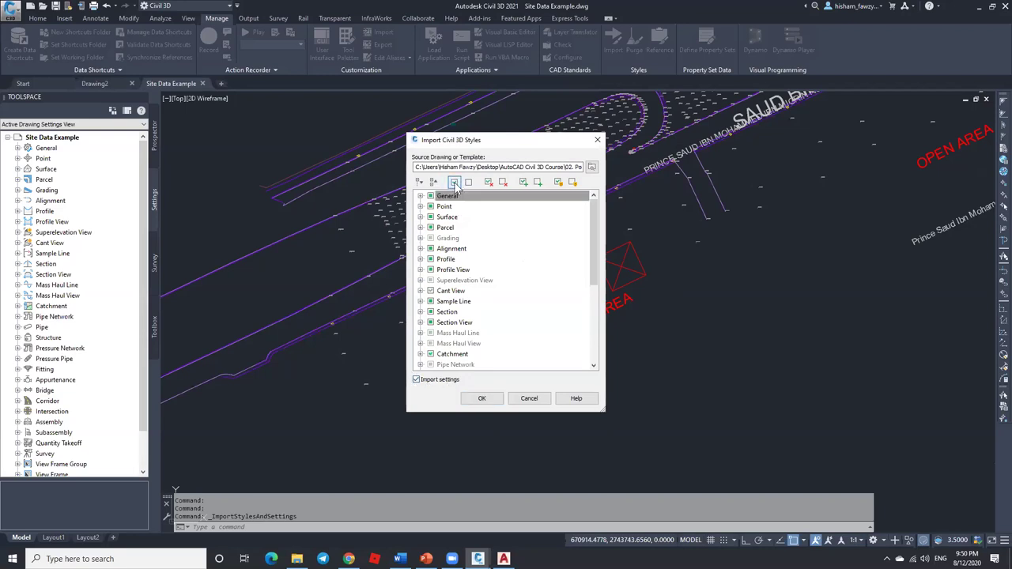
pyautogui.click(491, 396)
pyautogui.click(533, 304)
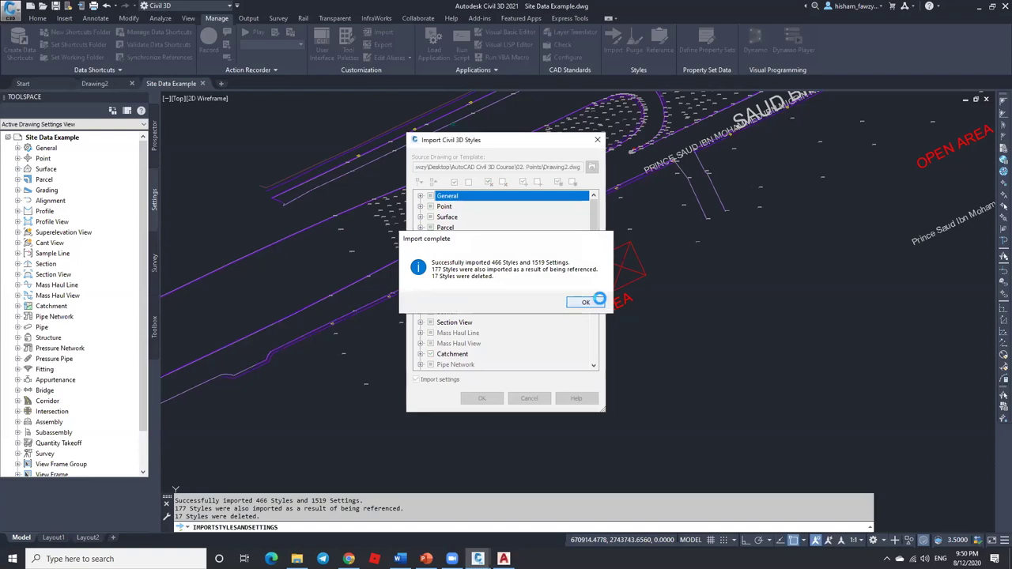
pyautogui.click(584, 302)
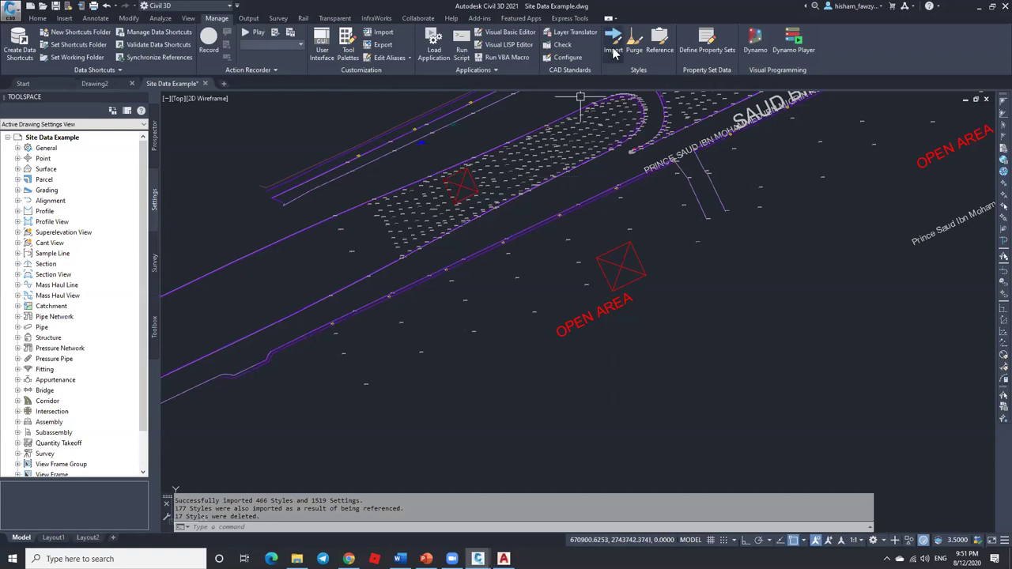
# Step: Check the point styles in the settings of Site Data Example after the import
pyautogui.click(17, 158)
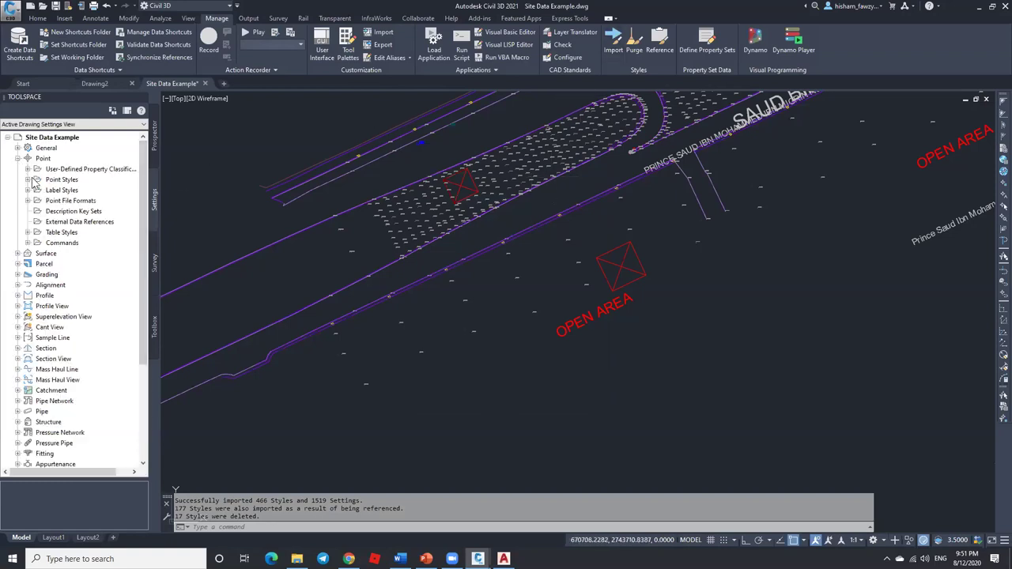
pyautogui.click(28, 180)
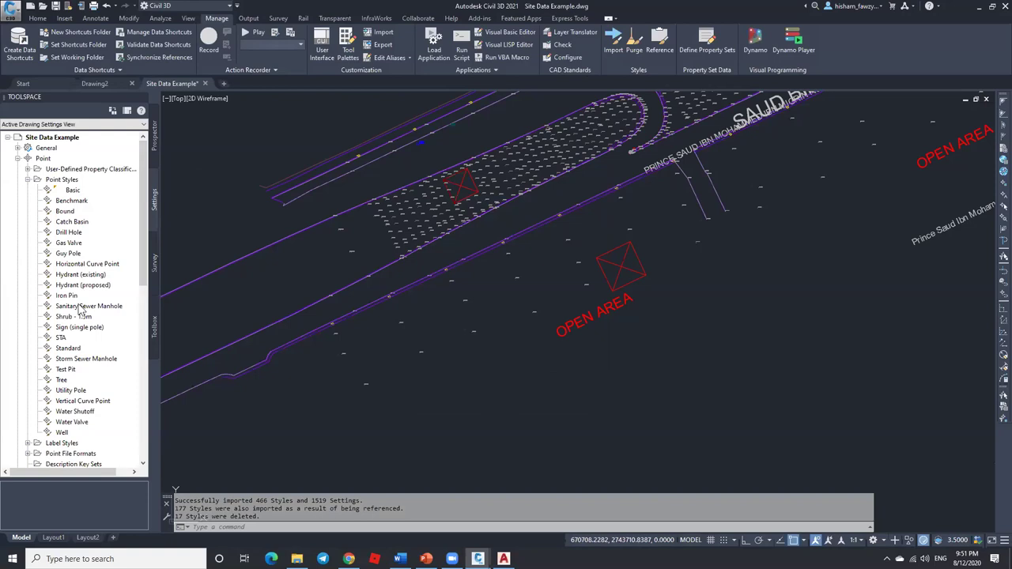
# Step: Examine the Standard point style and the list of surface styles, from _No Display to Standard, in Site Data Example's settings
pyautogui.click(83, 349)
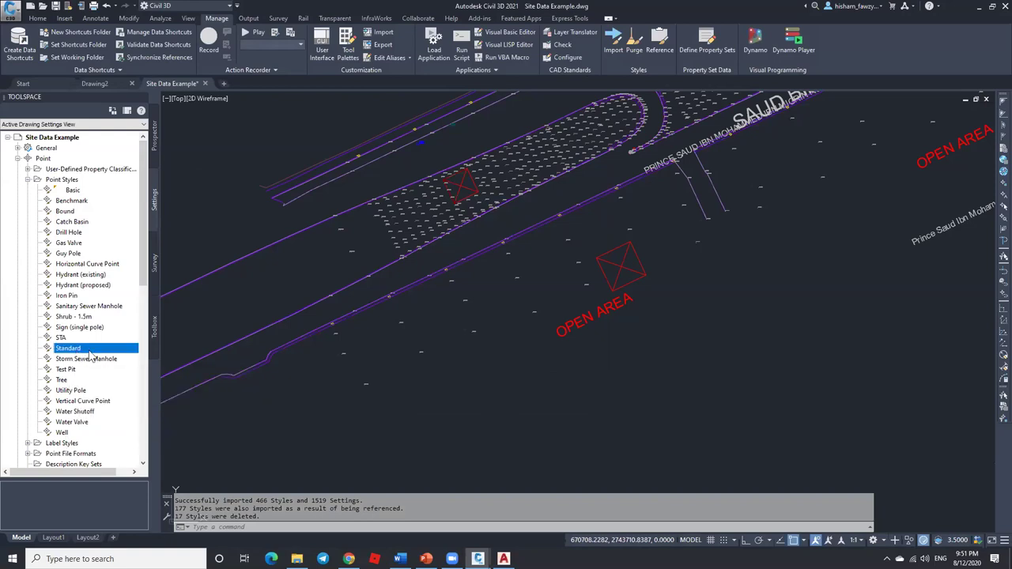
pyautogui.click(28, 180)
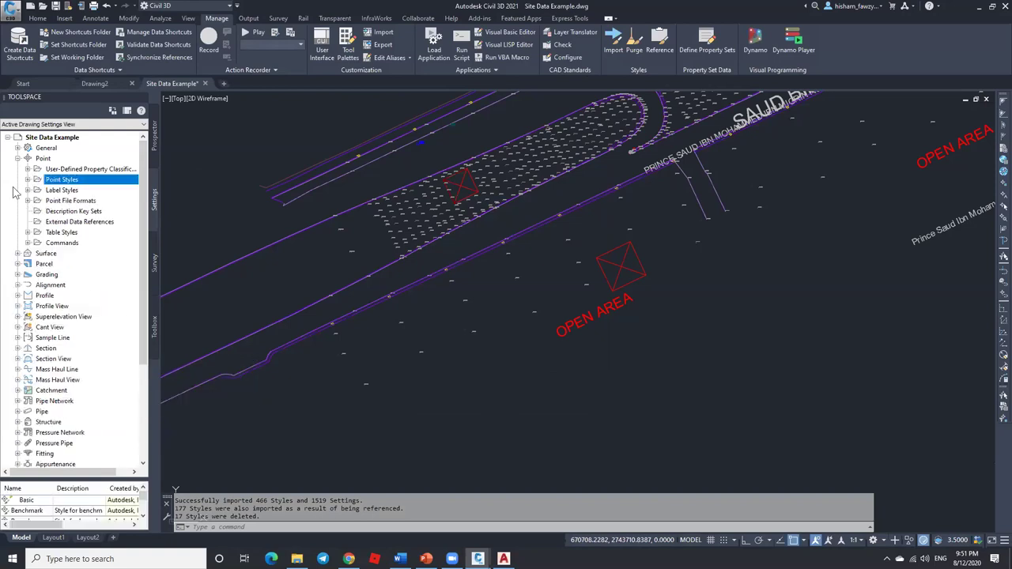
pyautogui.click(18, 253)
pyautogui.click(28, 264)
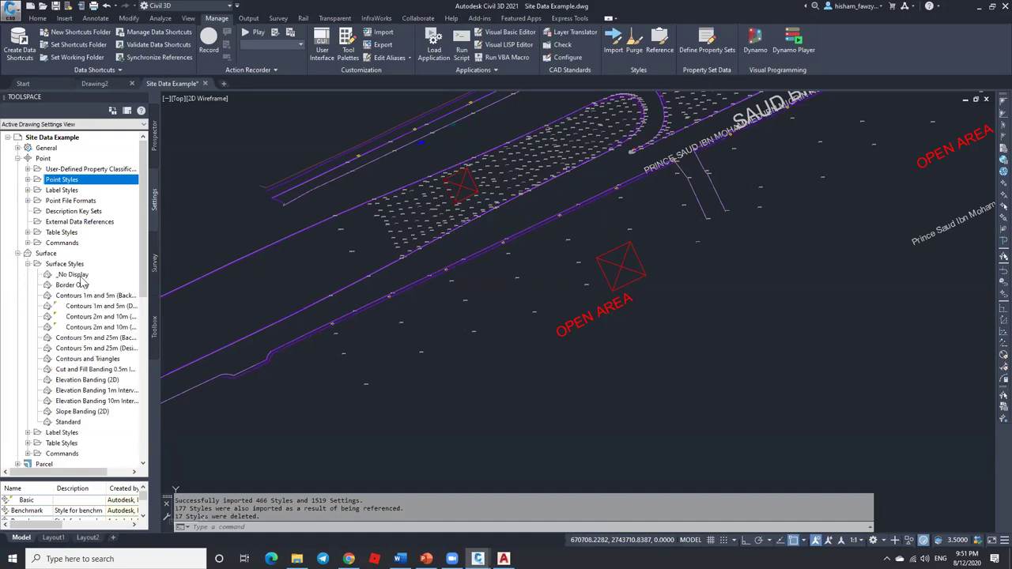
pyautogui.click(79, 275)
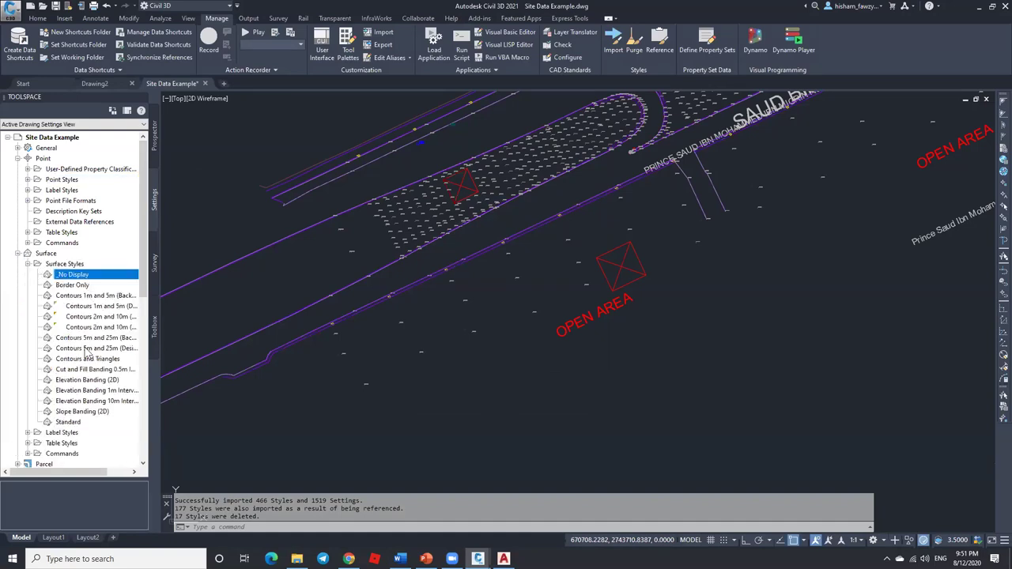
pyautogui.click(78, 423)
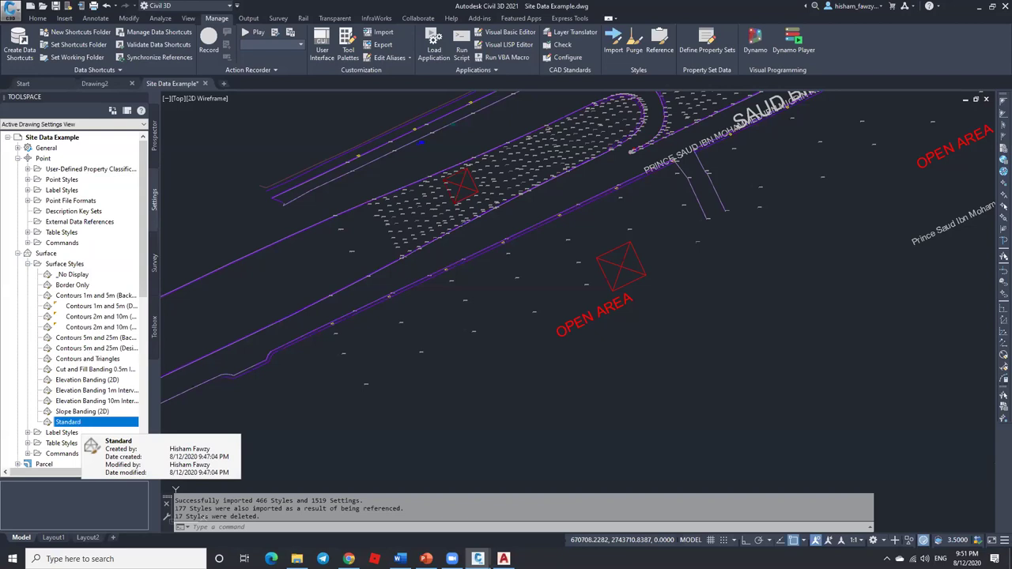
# Step: Look through the annotation scales available in Site Data Example and keep the current scale
pyautogui.click(851, 541)
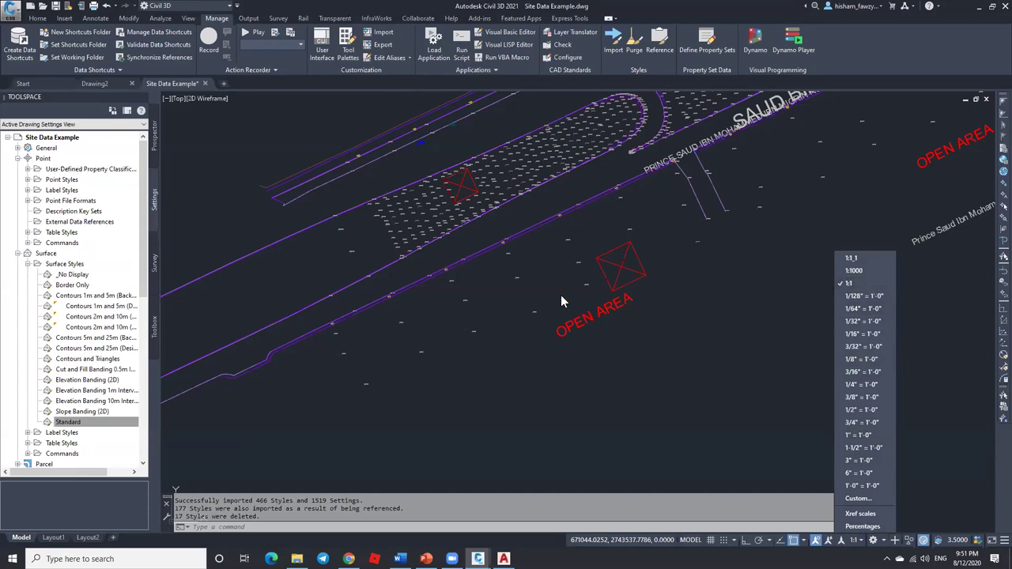
pyautogui.click(560, 299)
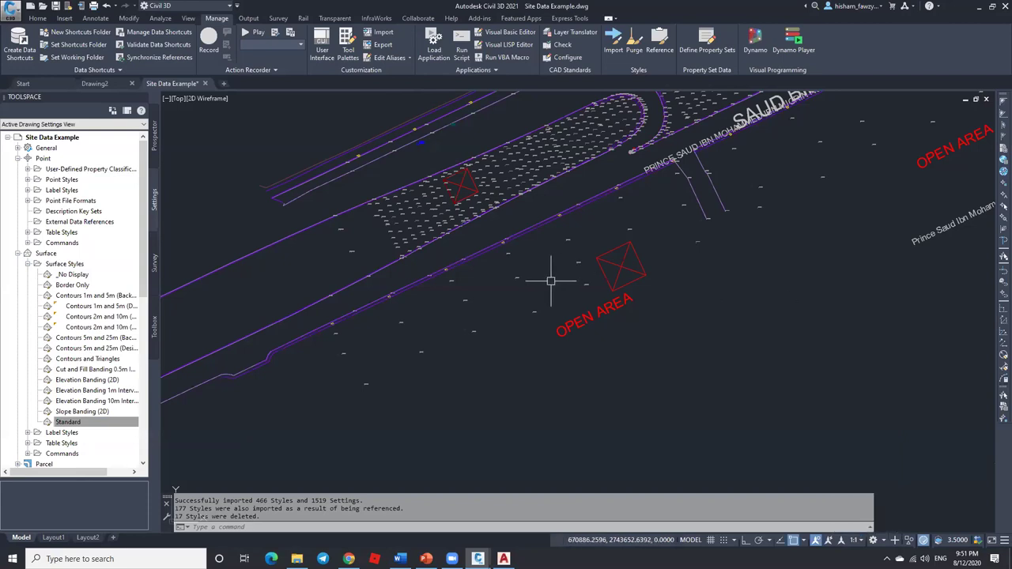
pyautogui.click(851, 541)
pyautogui.click(767, 336)
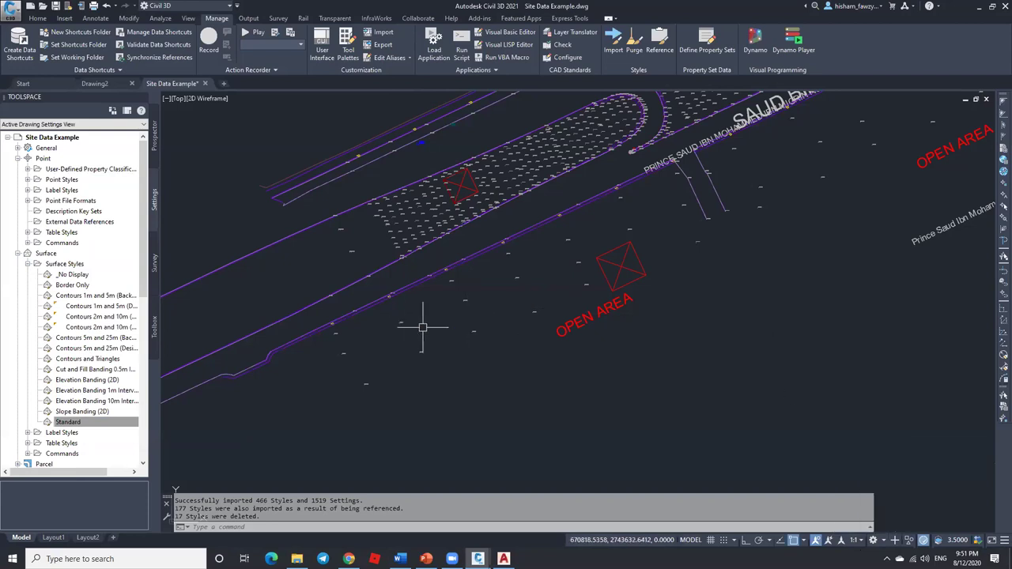
pyautogui.scroll(-4, 445, 330)
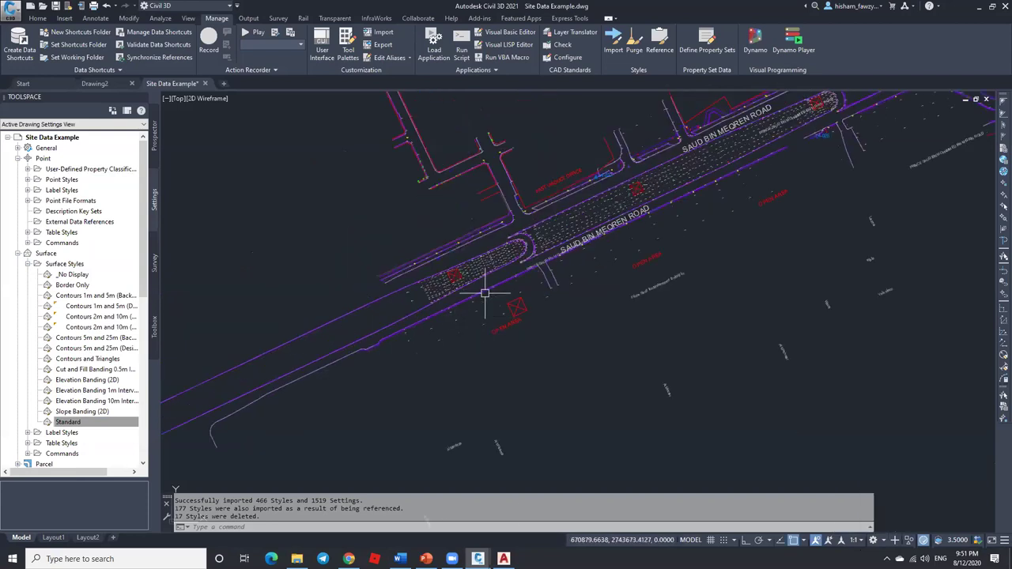
pyautogui.scroll(-6, 513, 309)
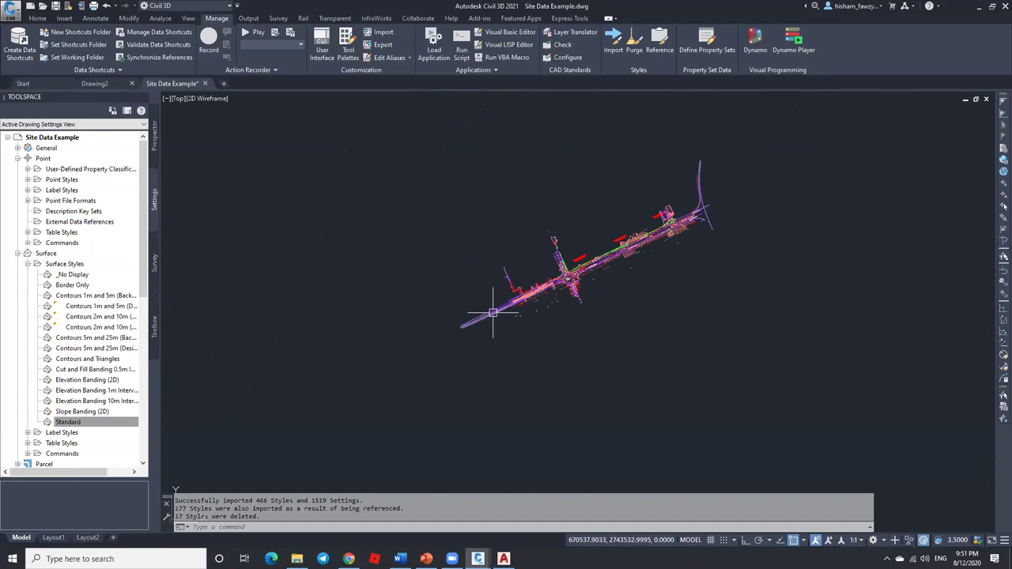
pyautogui.moveTo(493, 313)
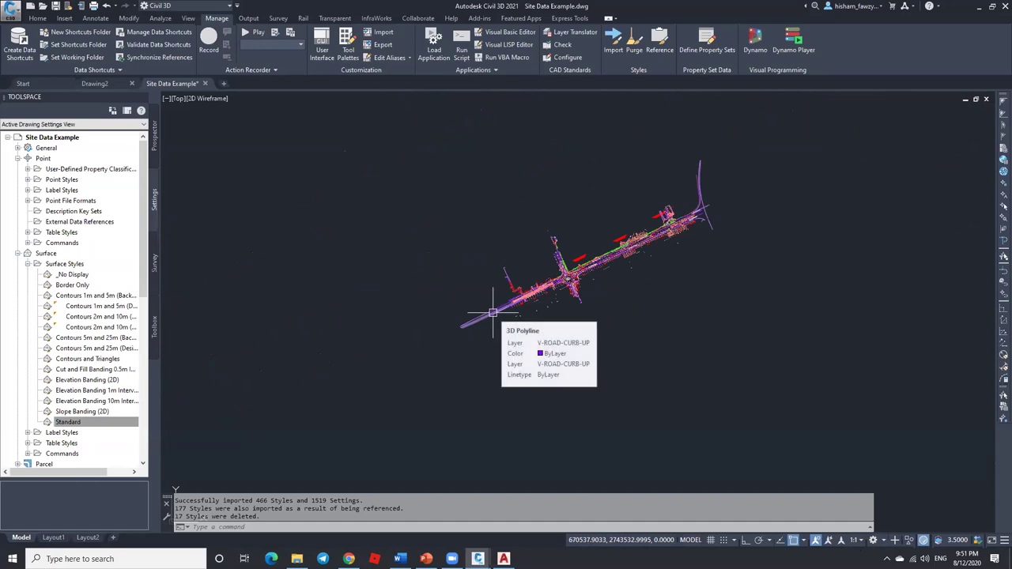
pyautogui.moveTo(609, 244)
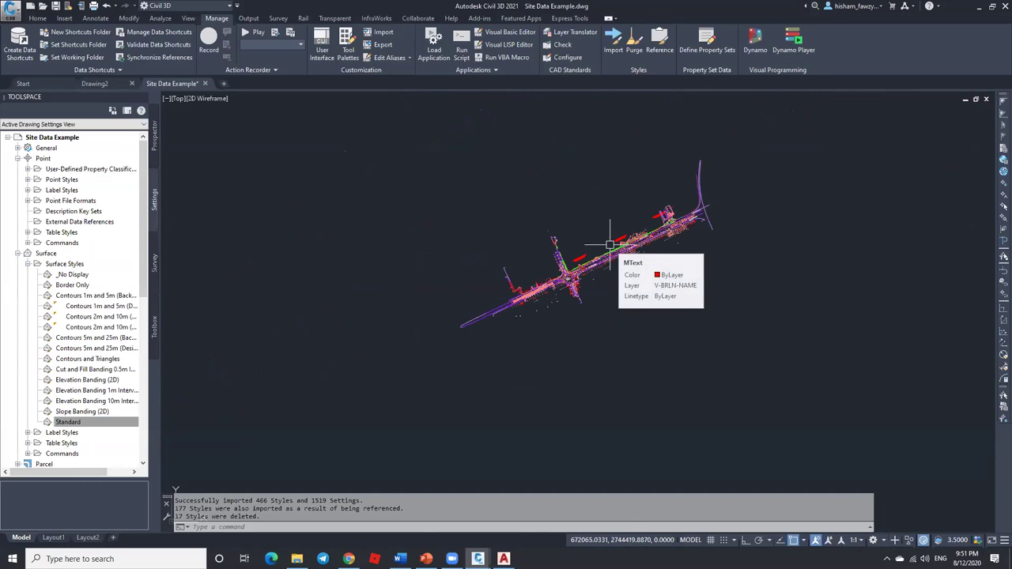
pyautogui.click(826, 128)
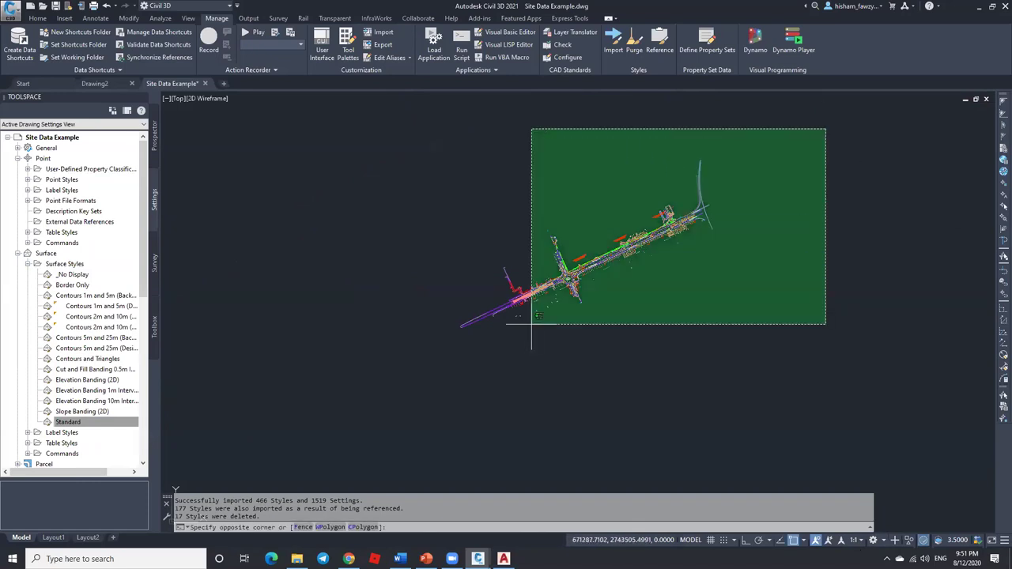
pyautogui.click(384, 390)
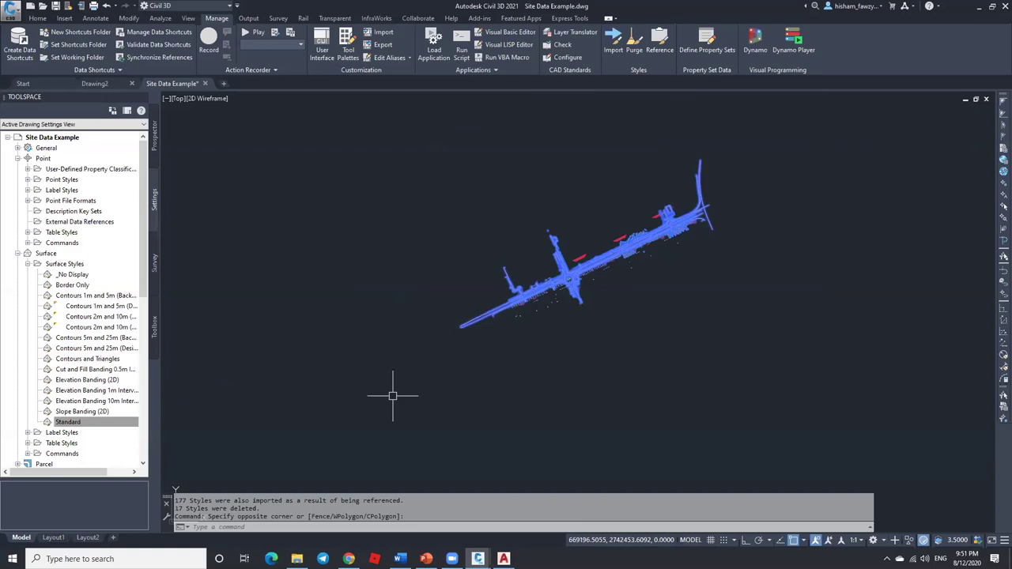
pyautogui.press('Escape')
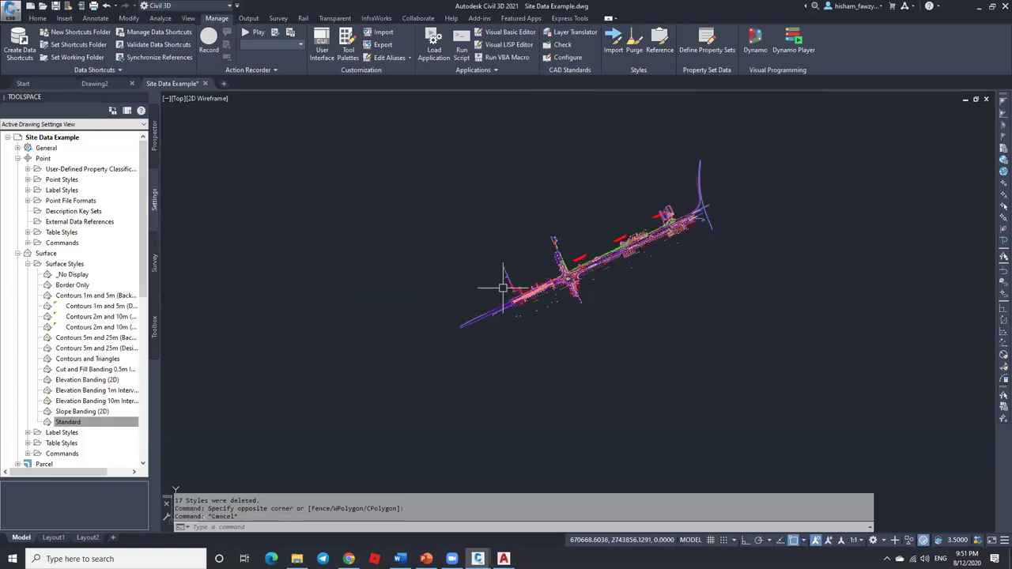
# Step: Start copying to the clipboard and select all objects of Site Data Example with the all option
pyautogui.hotkey('ctrl', 'c')
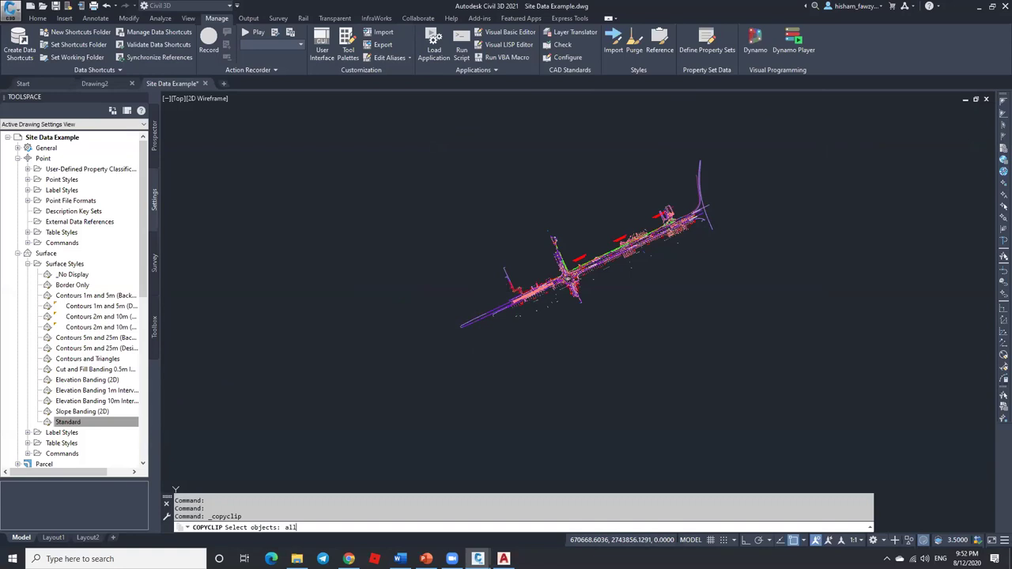
pyautogui.write('all')
pyautogui.press('Return')
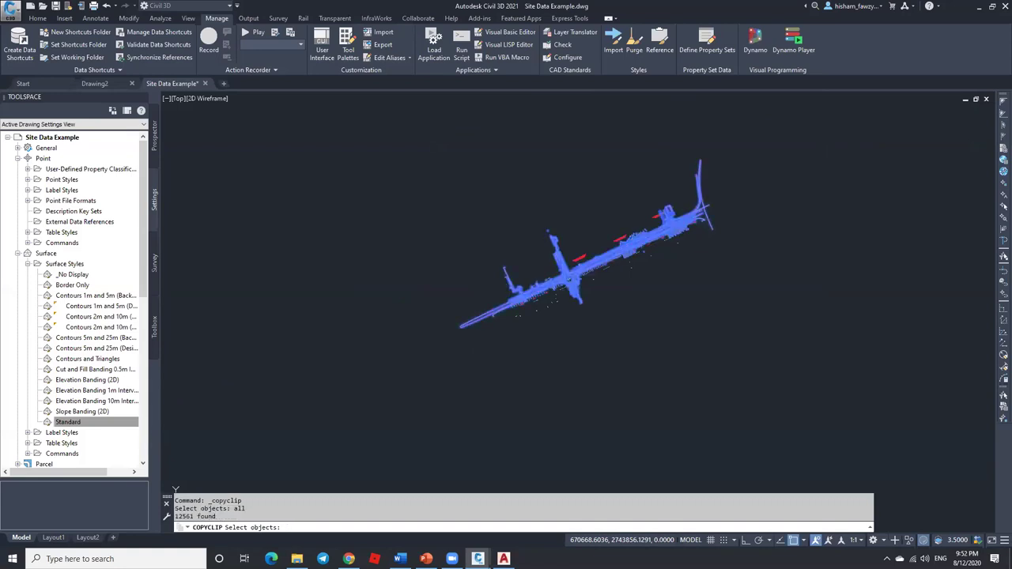
# Step: Copy all objects of the Site Data Example drawing to the clipboard and create a new drawing
pyautogui.press('Return')
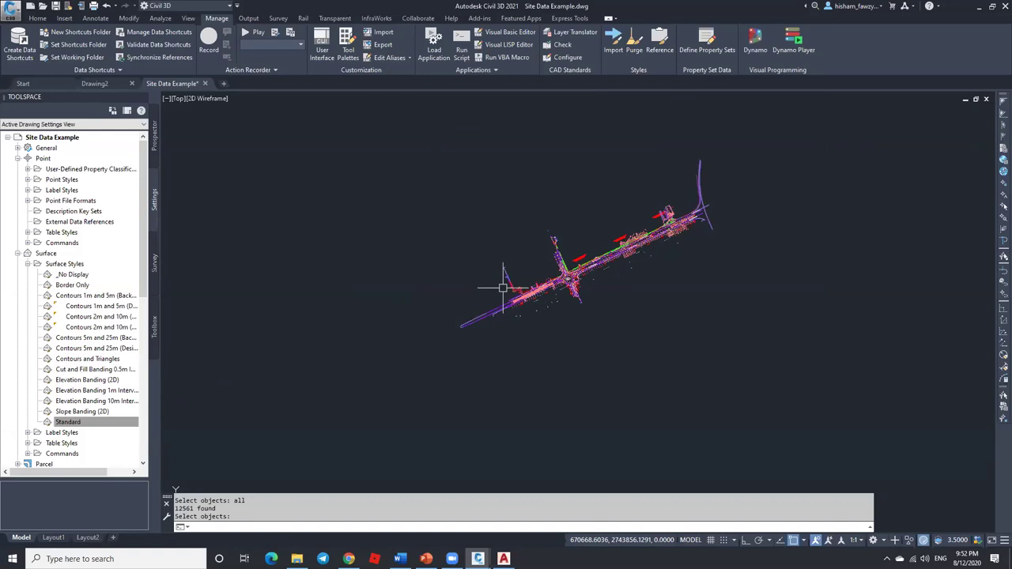
pyautogui.press('Return')
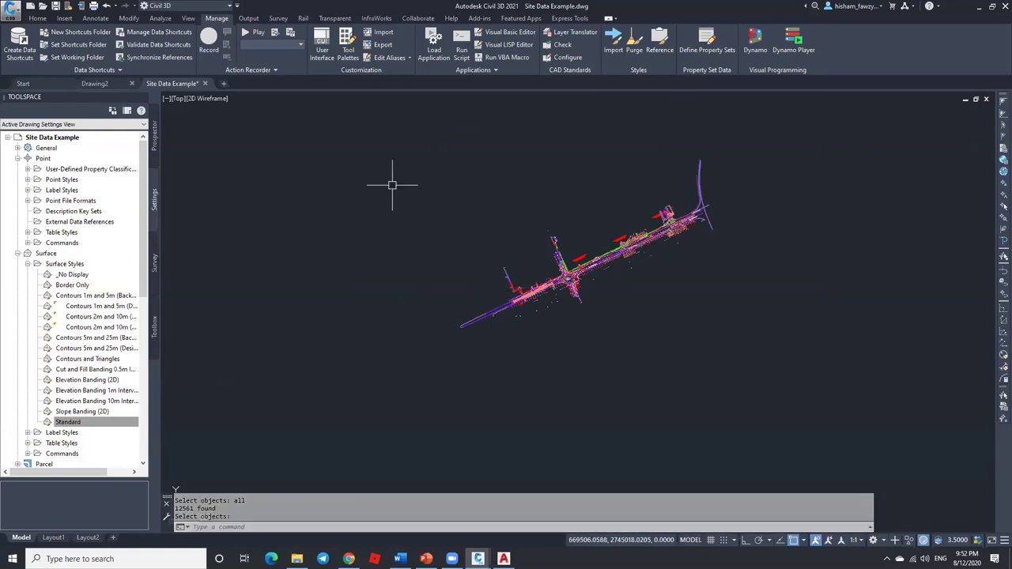
pyautogui.click(222, 83)
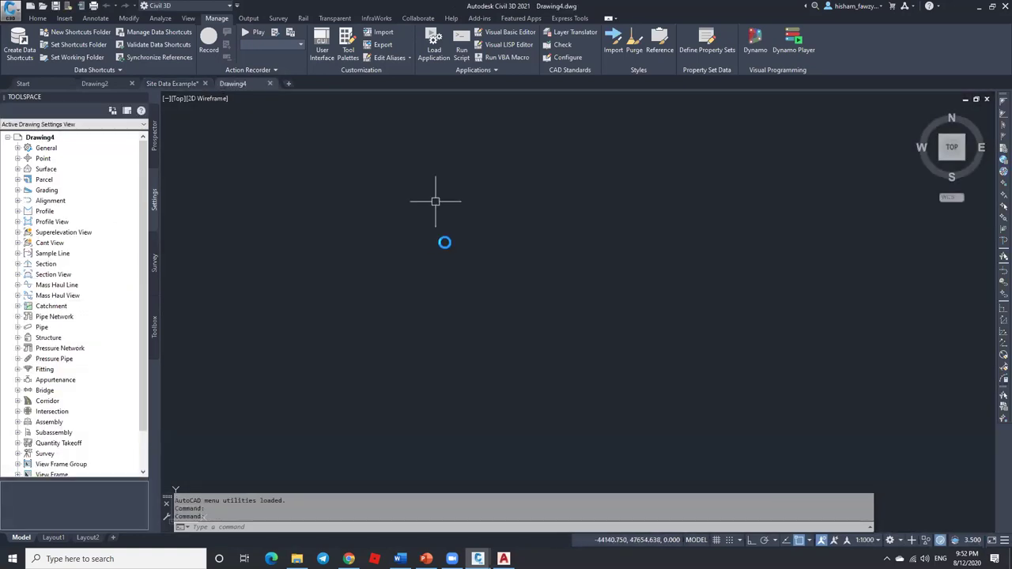
# Step: Review the new drawing's point styles and its available annotation scales
pyautogui.click(17, 158)
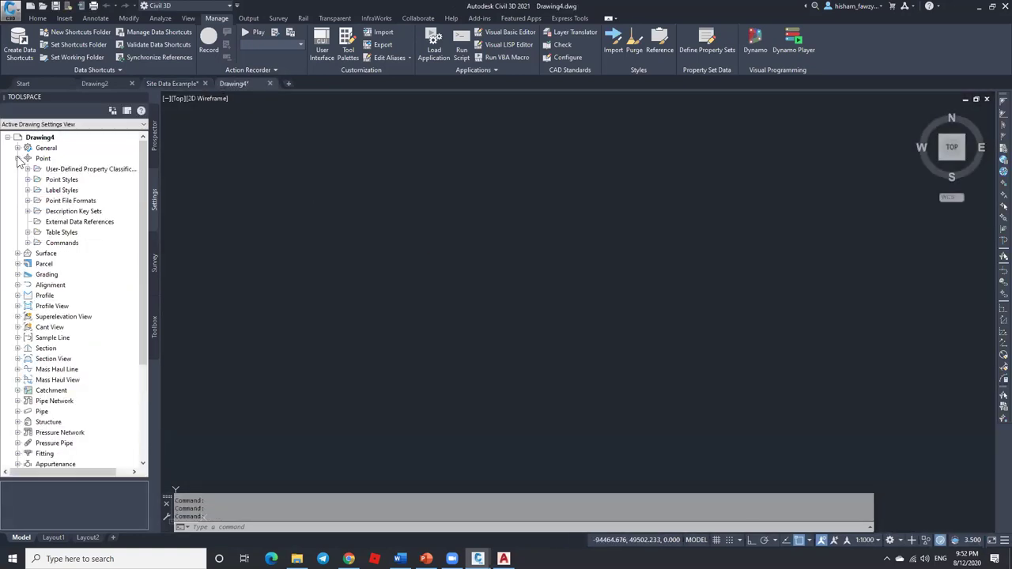
pyautogui.click(29, 178)
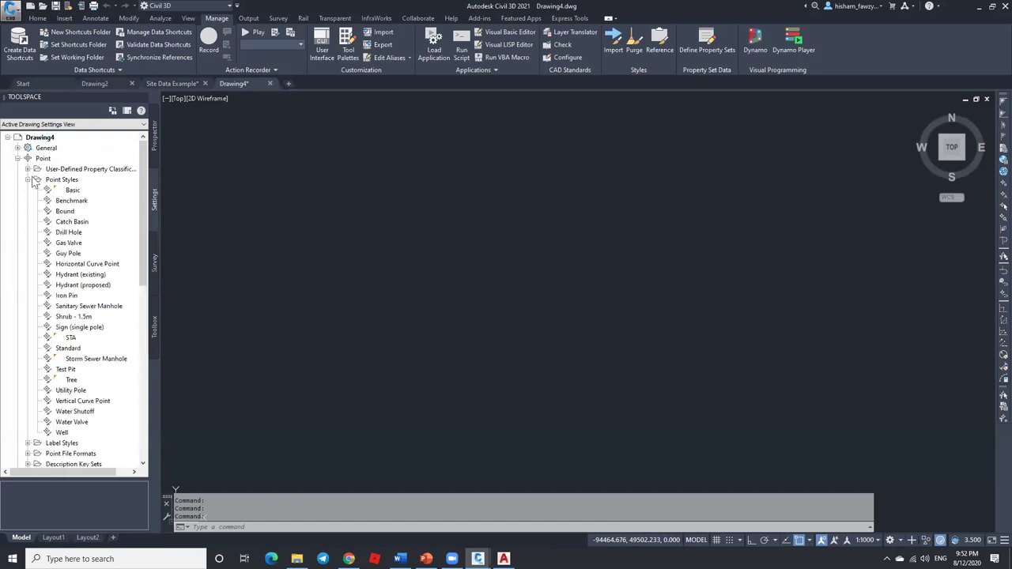
pyautogui.click(865, 540)
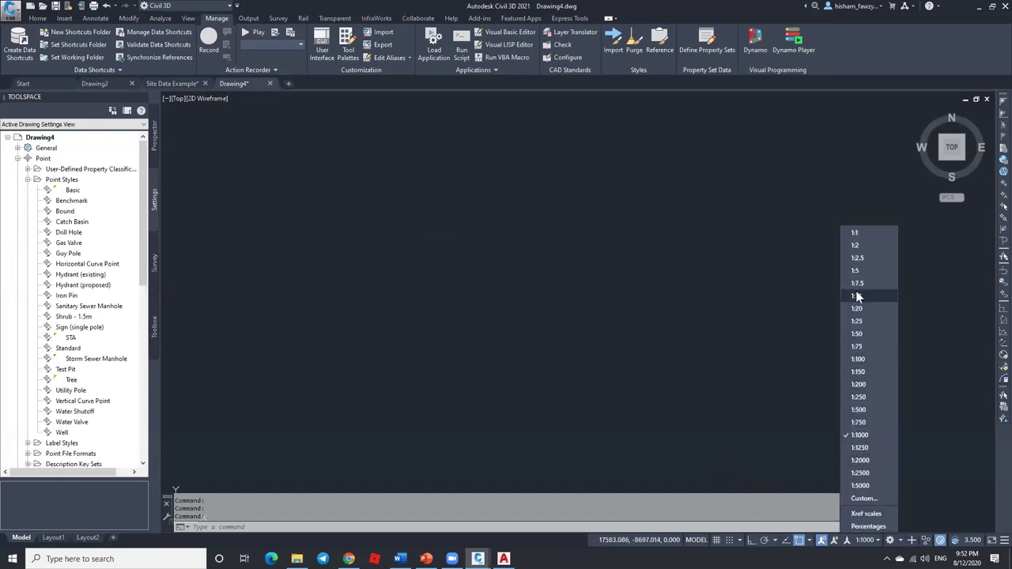
pyautogui.click(628, 163)
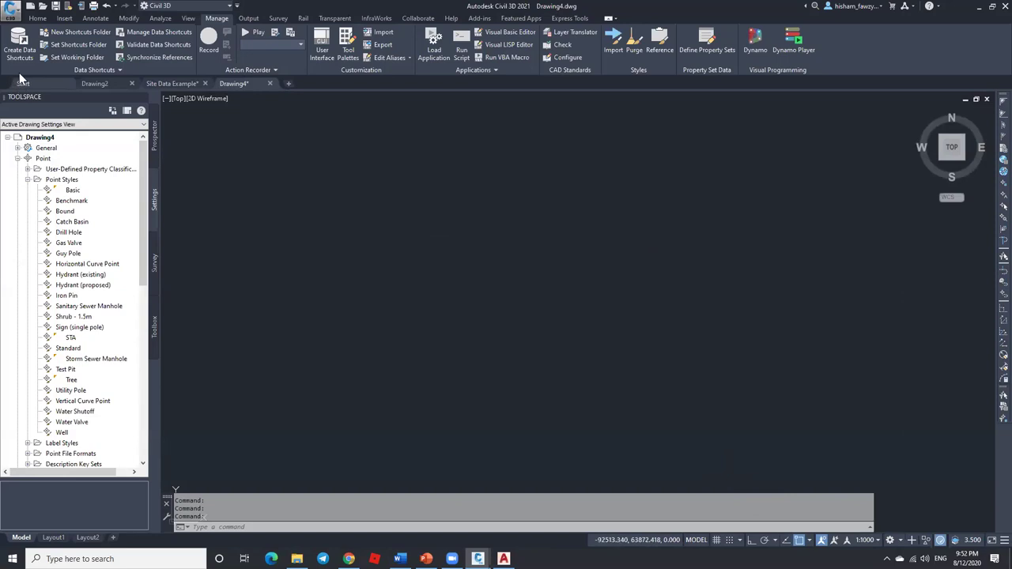
# Step: Paste the copied site objects into the new drawing at their original coordinates and show the drawing's extents
pyautogui.click(38, 18)
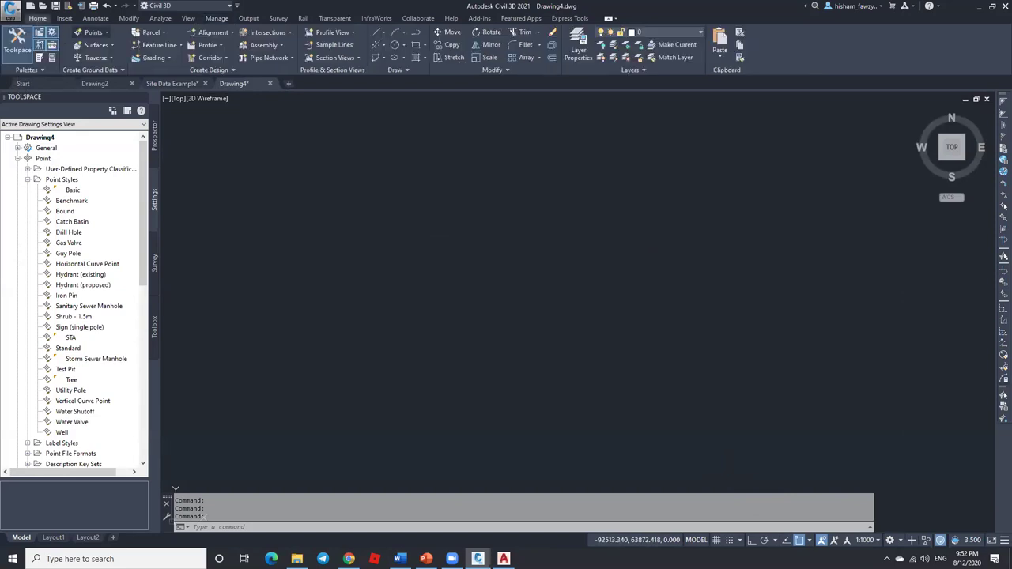
pyautogui.click(719, 56)
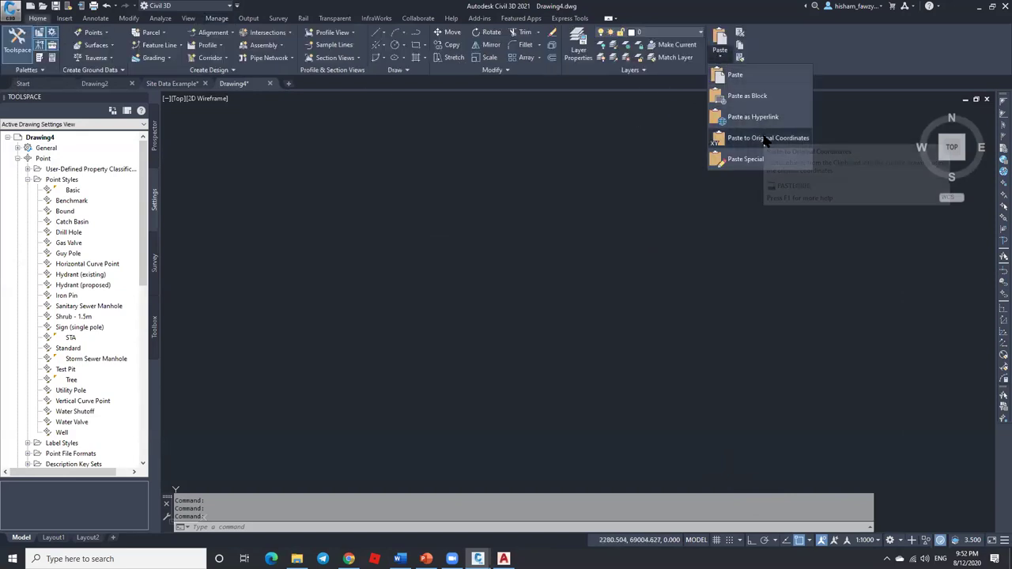
pyautogui.press('Escape')
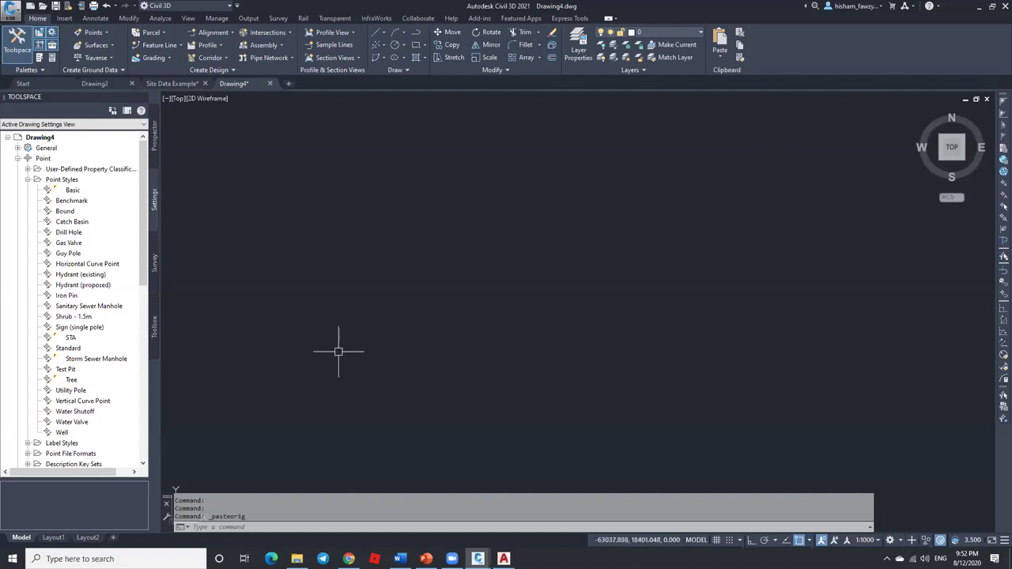
pyautogui.write('z')
pyautogui.press('Return')
pyautogui.write('e')
pyautogui.press('Return')
pyautogui.scroll(-1, 475, 209)
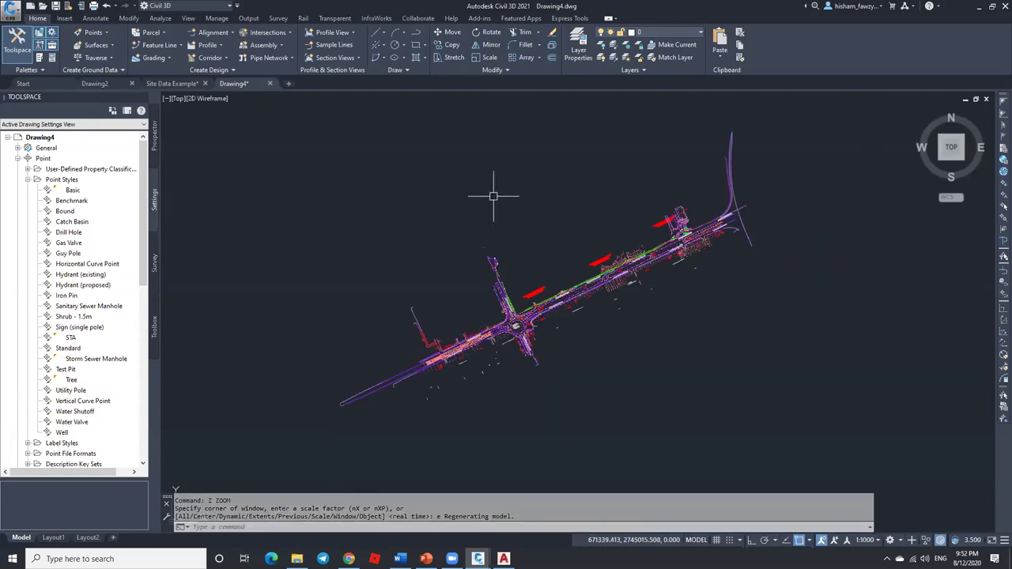
pyautogui.scroll(3, 509, 340)
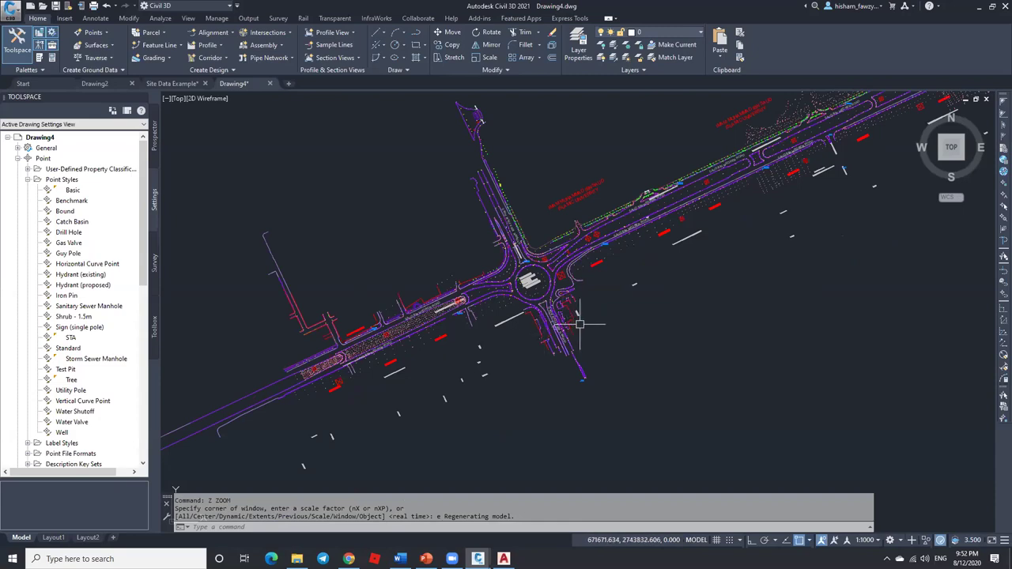
pyautogui.scroll(-3, 522, 202)
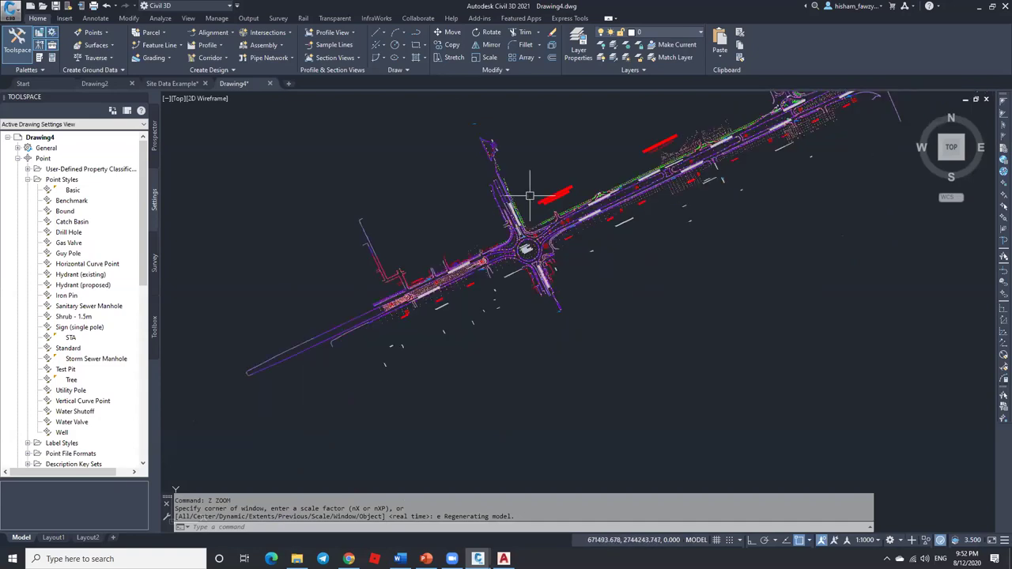
pyautogui.scroll(2, 568, 255)
pyautogui.scroll(-2, 551, 270)
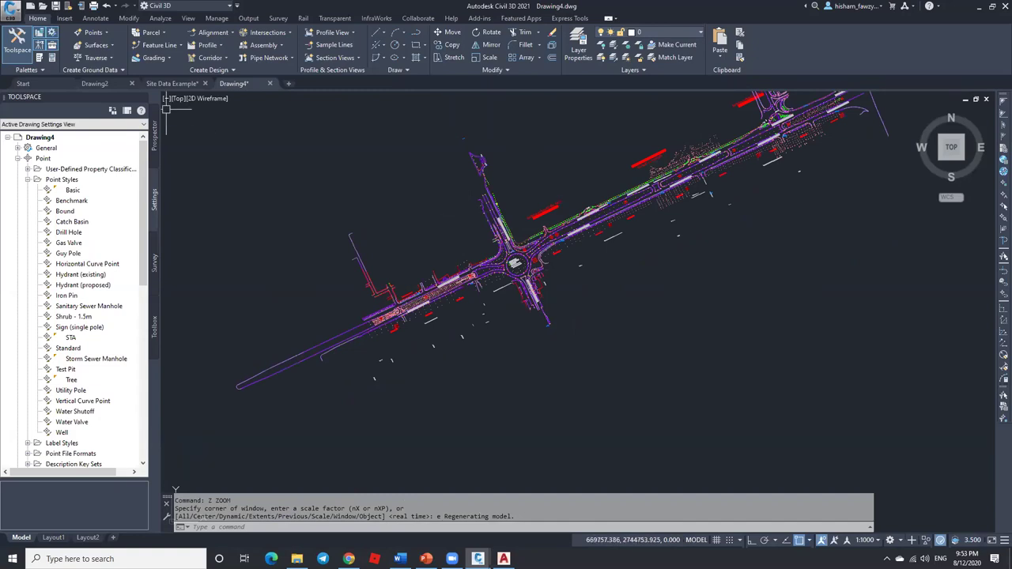
# Step: In Drawing2, try to load Site Data Example.dwg from the desktop course folder 02. Points as a block library
pyautogui.click(111, 83)
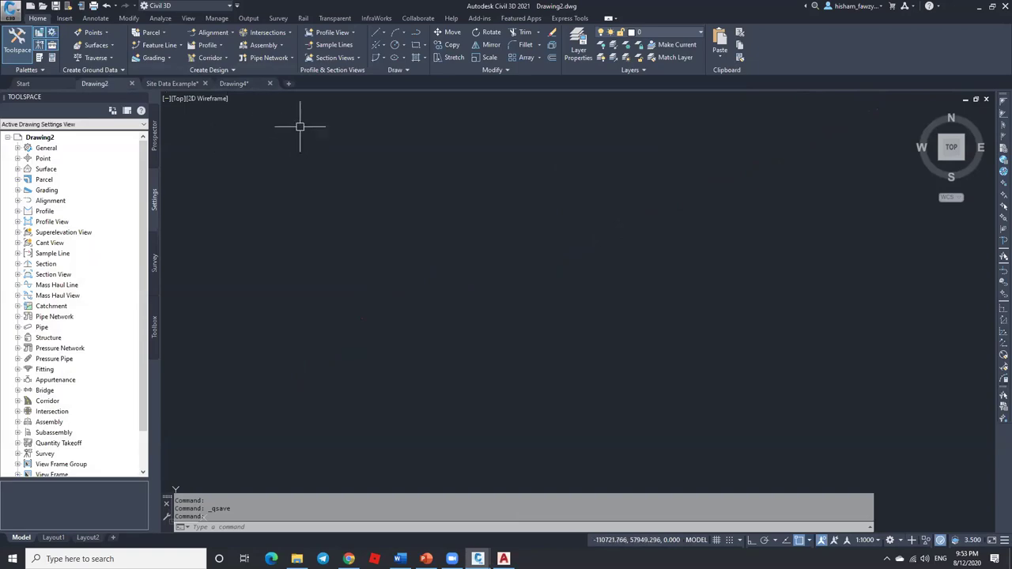
pyautogui.click(66, 19)
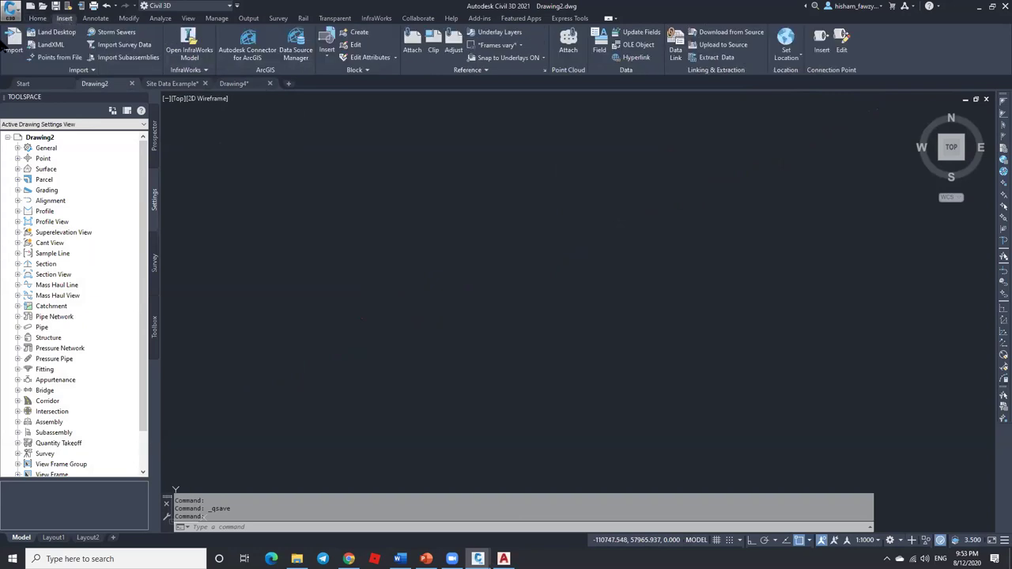
pyautogui.click(326, 47)
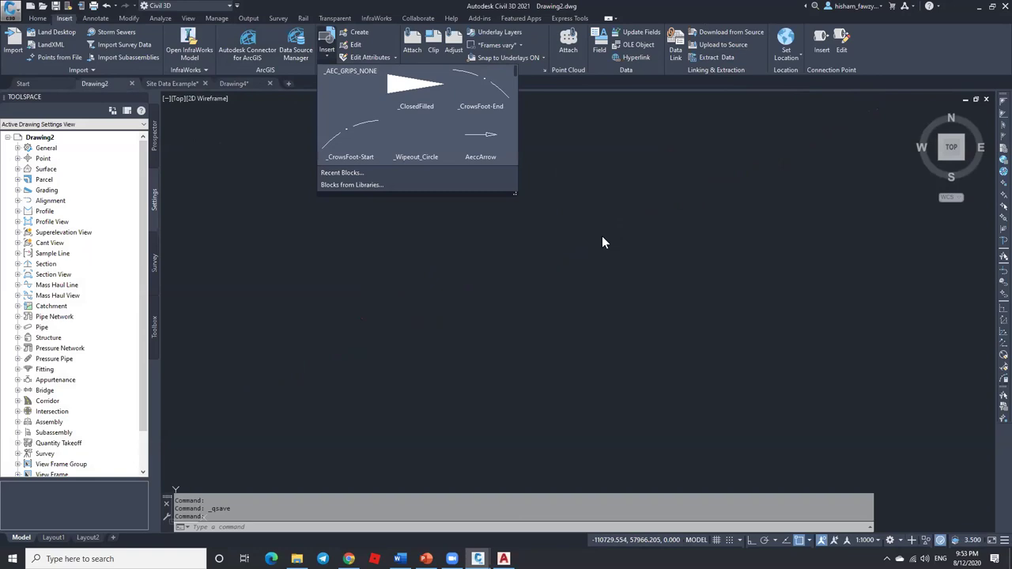
pyautogui.click(351, 185)
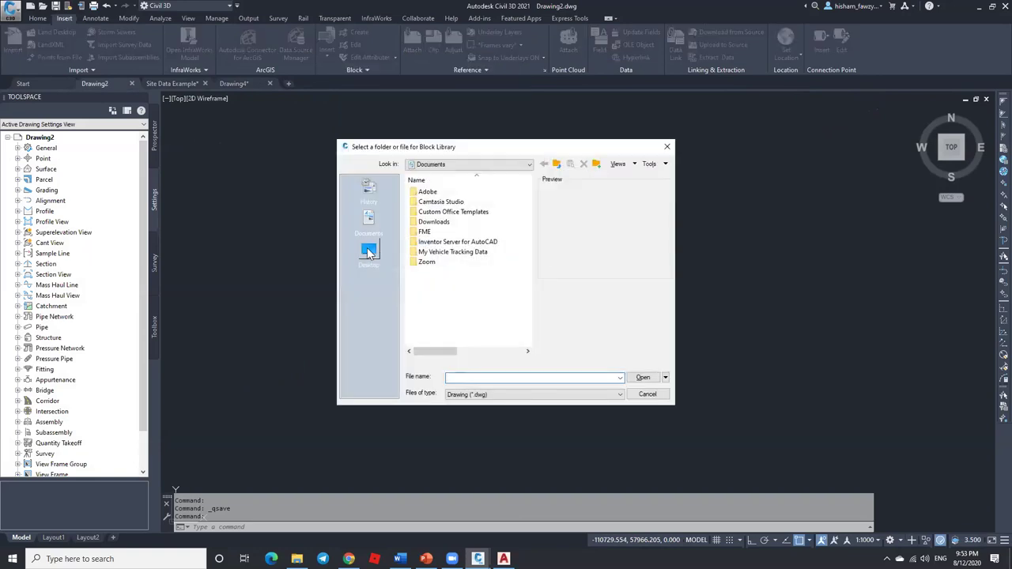
pyautogui.click(368, 251)
pyautogui.doubleClick(435, 254)
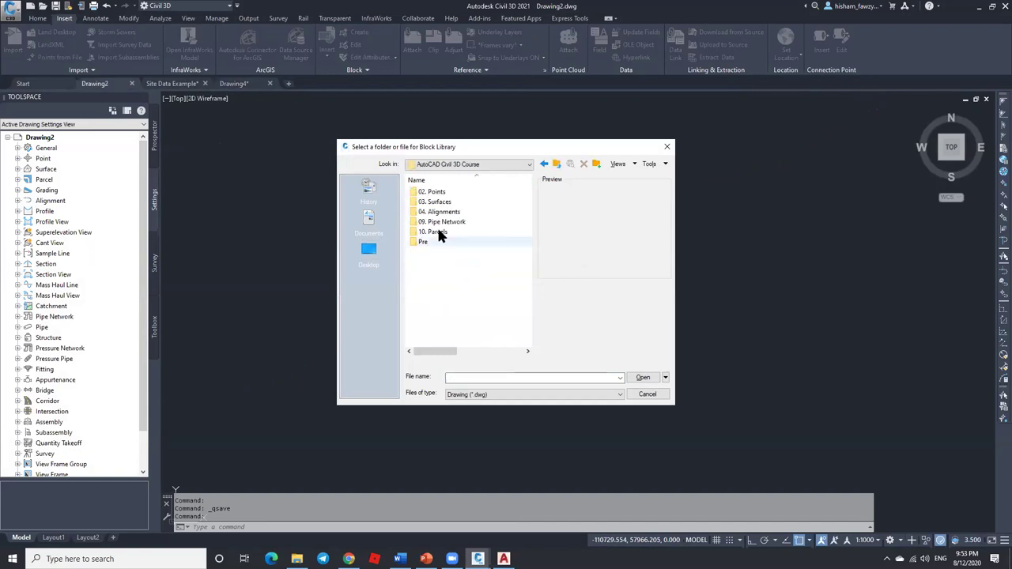
pyautogui.doubleClick(436, 194)
pyautogui.click(444, 211)
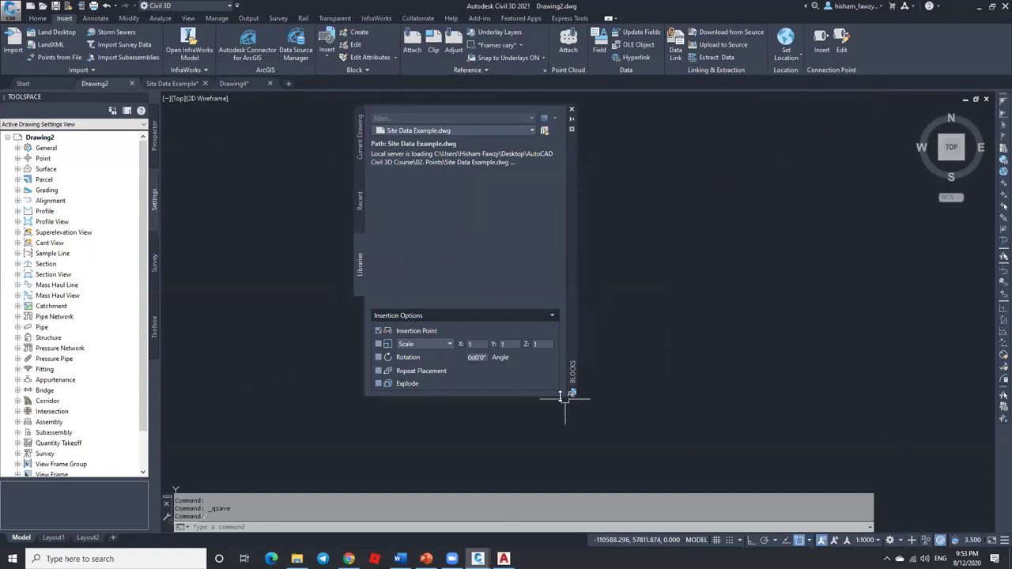
# Step: Look through the recent and library blocks in the Blocks palette and close it
pyautogui.moveTo(572, 324); pyautogui.dragTo(674, 342)
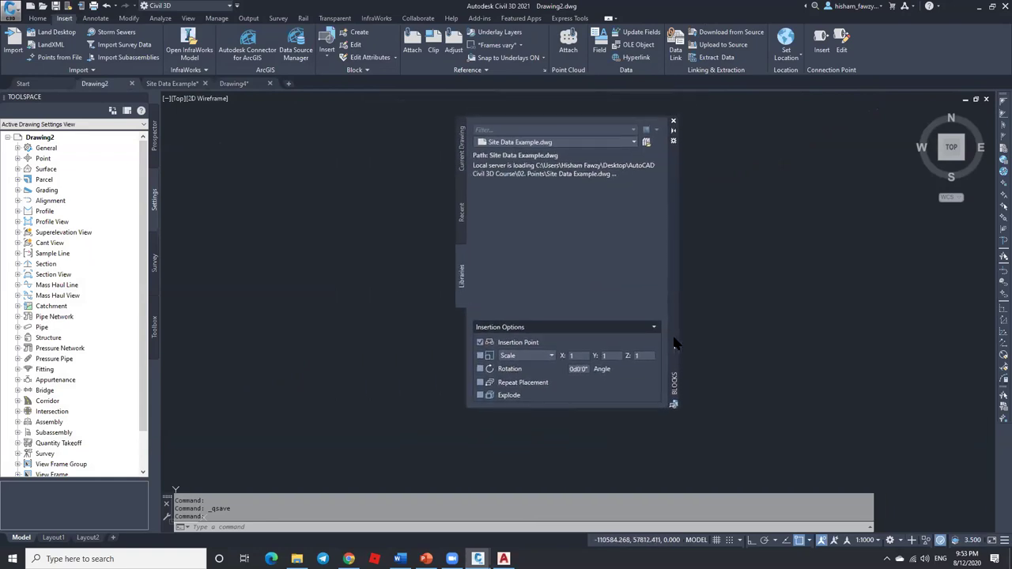
pyautogui.click(380, 156)
pyautogui.click(385, 151)
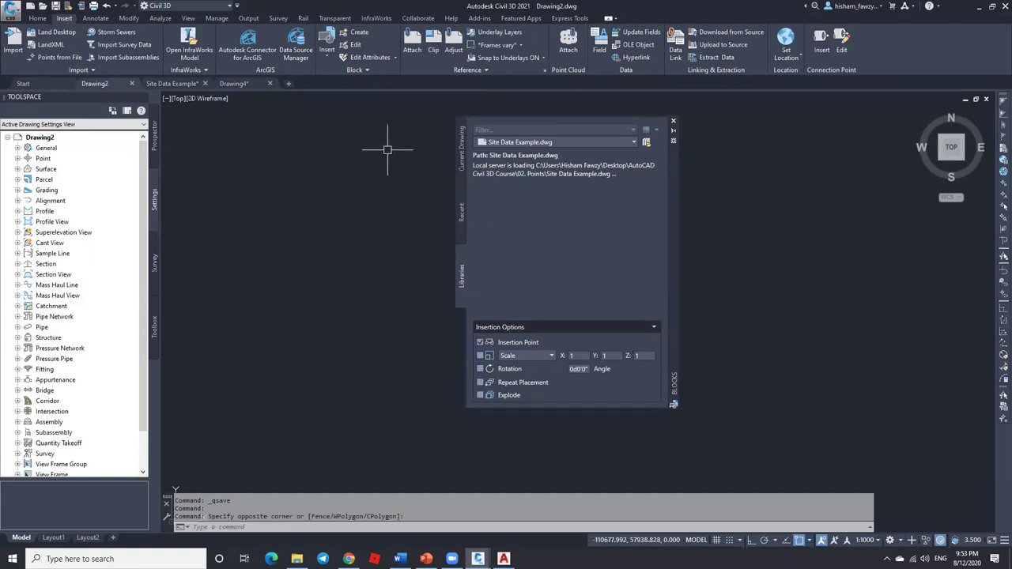
pyautogui.middleClick(401, 226)
pyautogui.middleClick(401, 226)
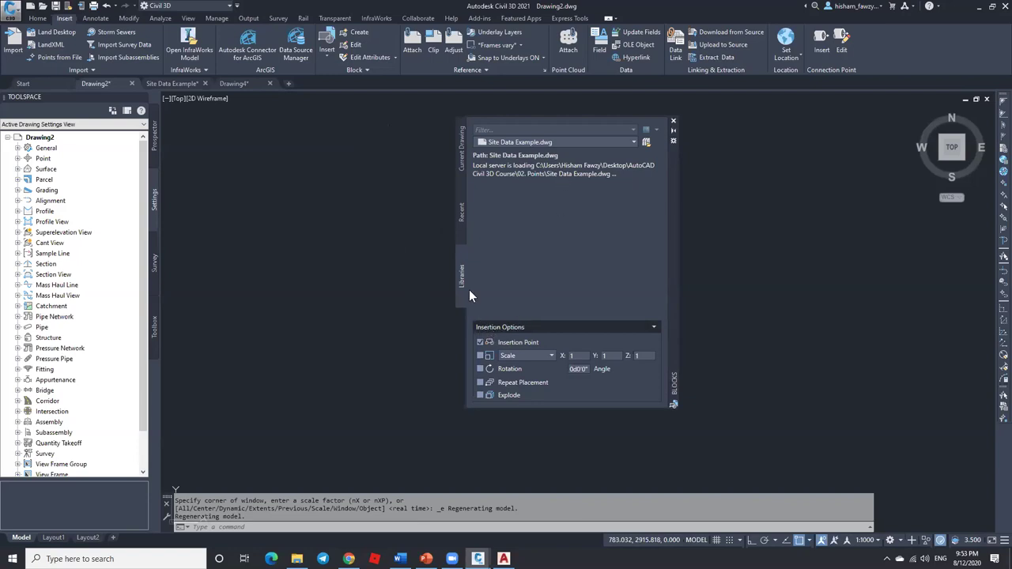
pyautogui.click(461, 217)
pyautogui.click(465, 162)
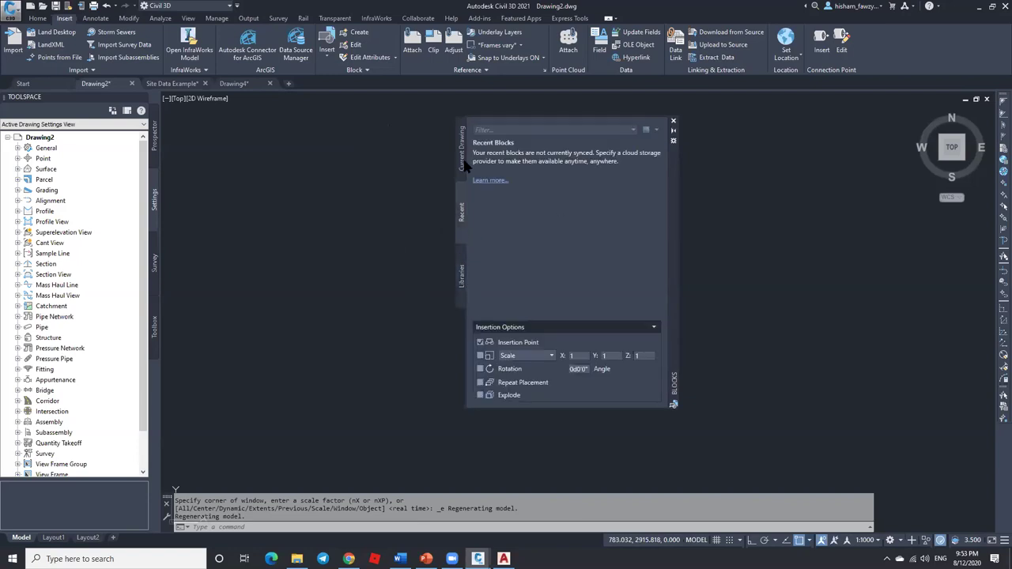
pyautogui.click(462, 266)
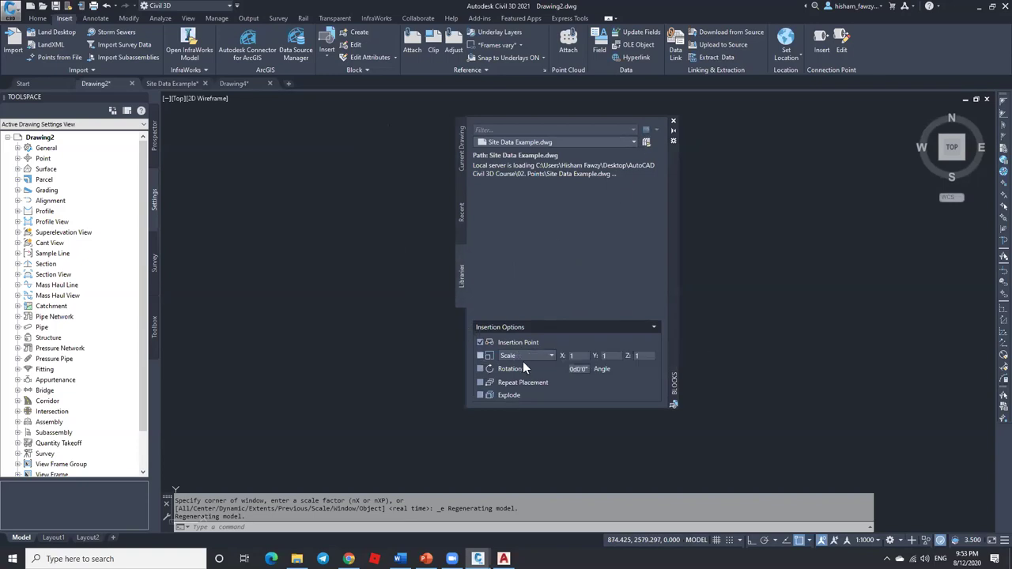
pyautogui.click(672, 121)
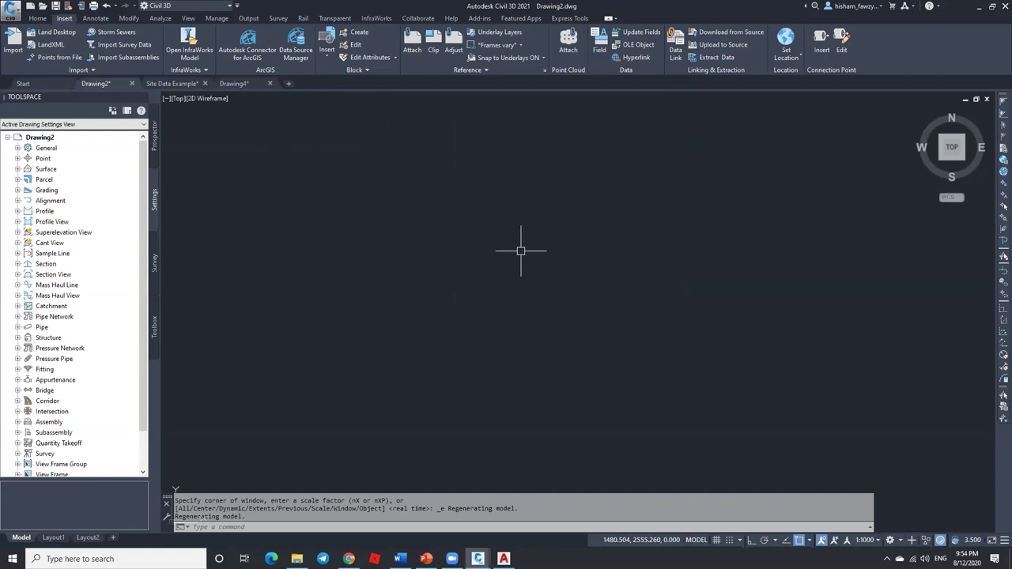
# Step: Close the Site Data Example drawing in Civil 3D, switch to AutoCAD and open Site Data Example.dwg there
pyautogui.click(197, 83)
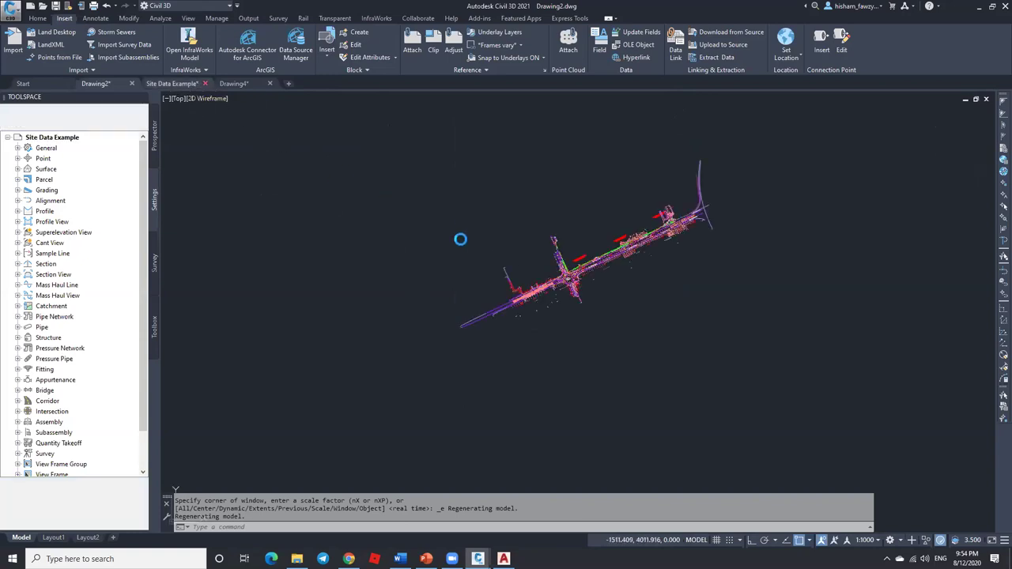
pyautogui.click(529, 302)
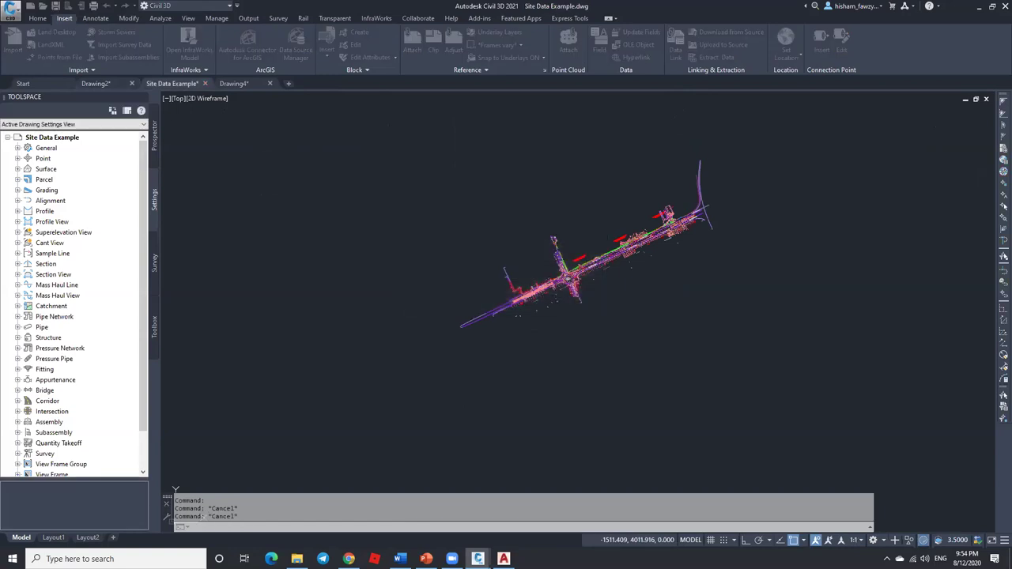
pyautogui.click(504, 559)
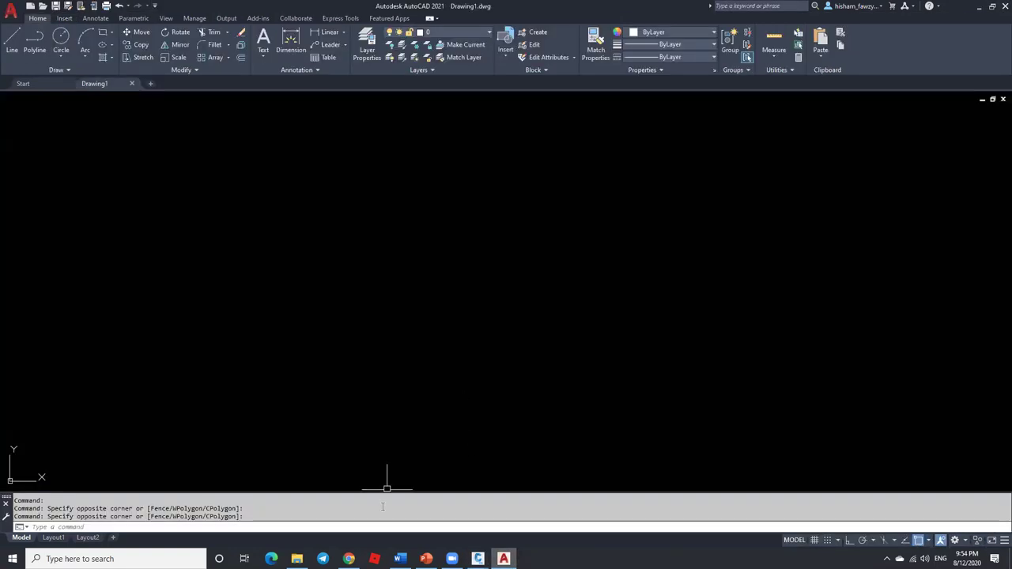
pyautogui.press('super+e')
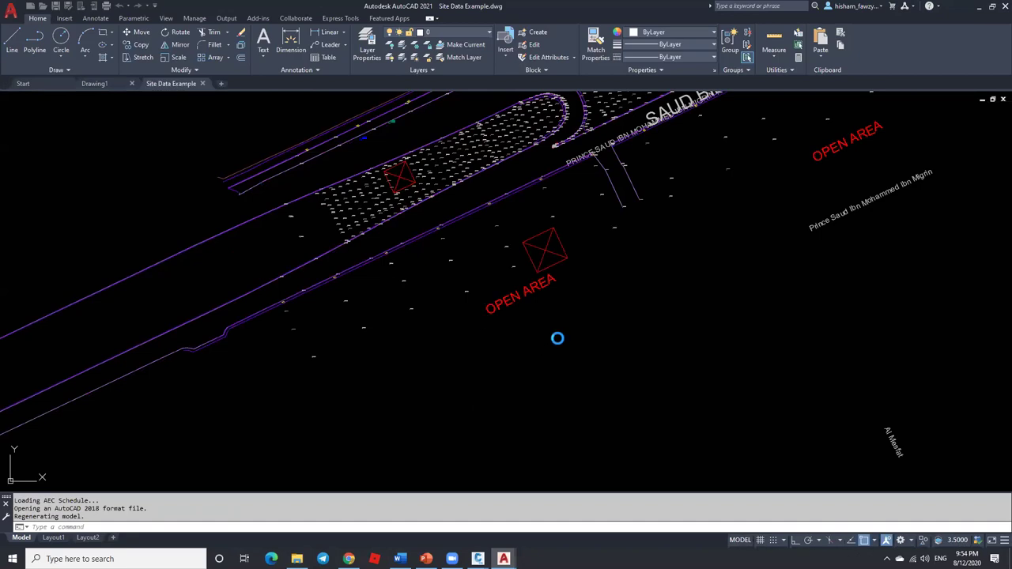
# Step: Review the insertion scale units available in the Drawing Units settings and dismiss the dialog
pyautogui.write('un')
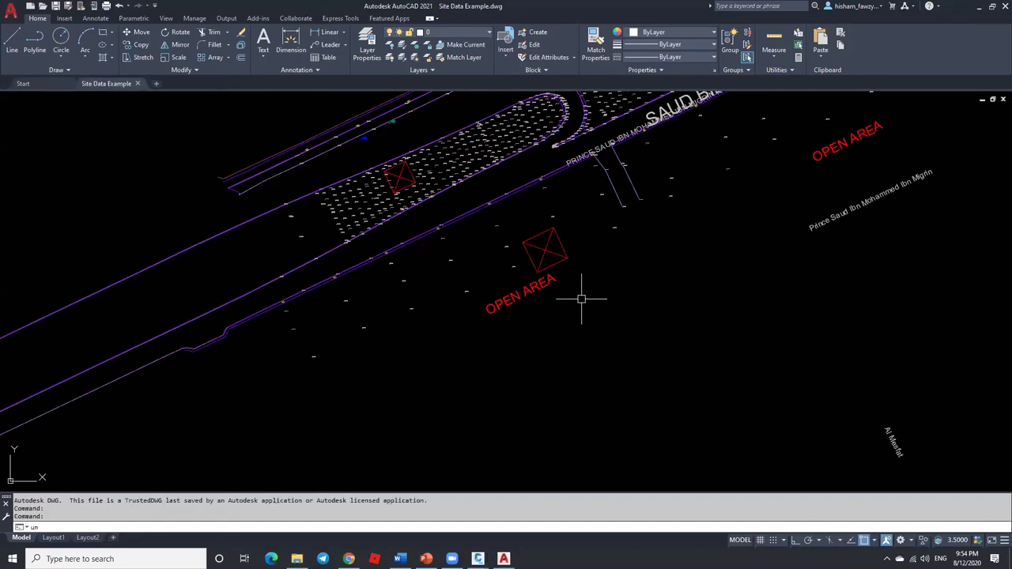
pyautogui.press('Return')
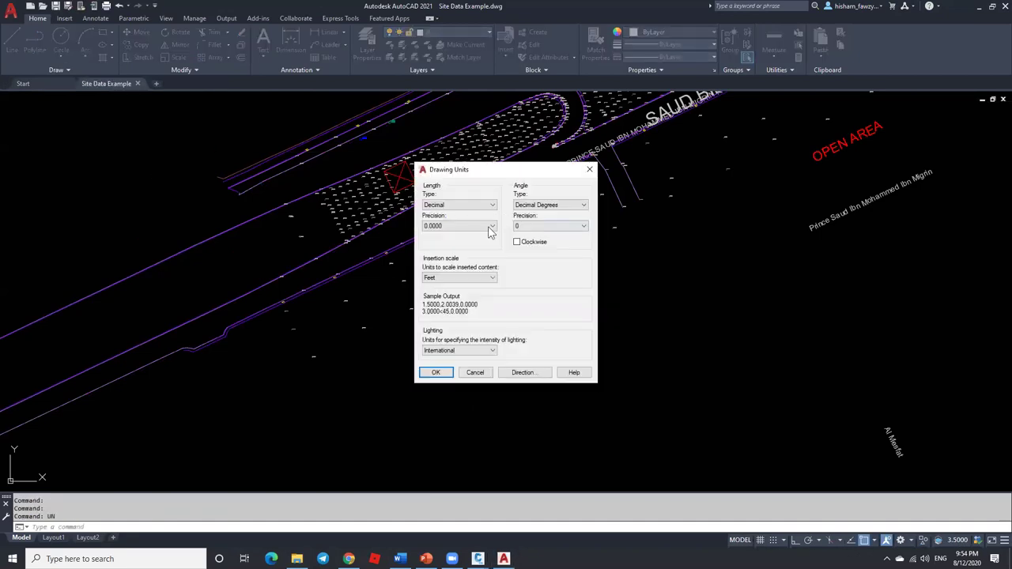
pyautogui.click(450, 278)
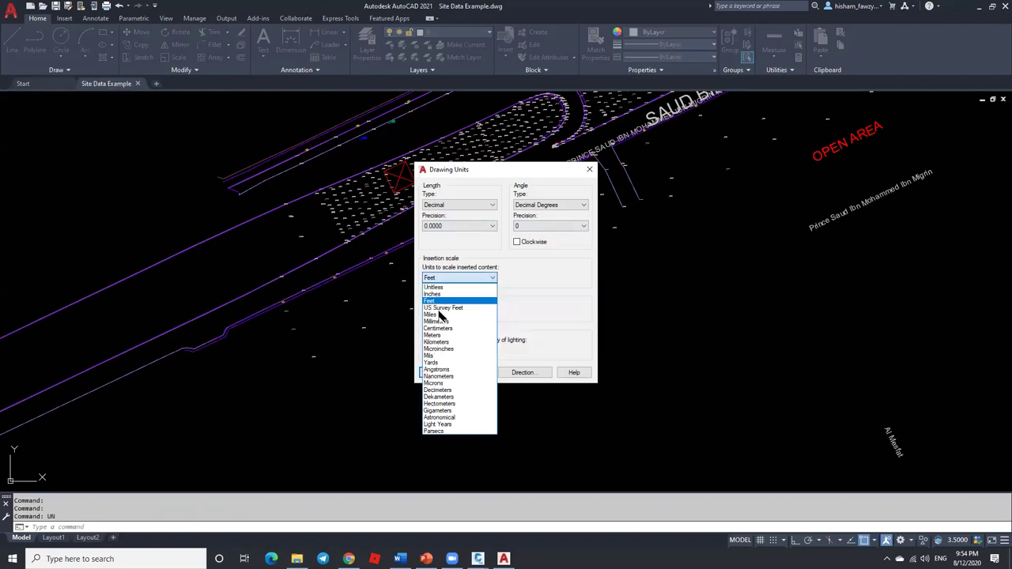
pyautogui.click(475, 279)
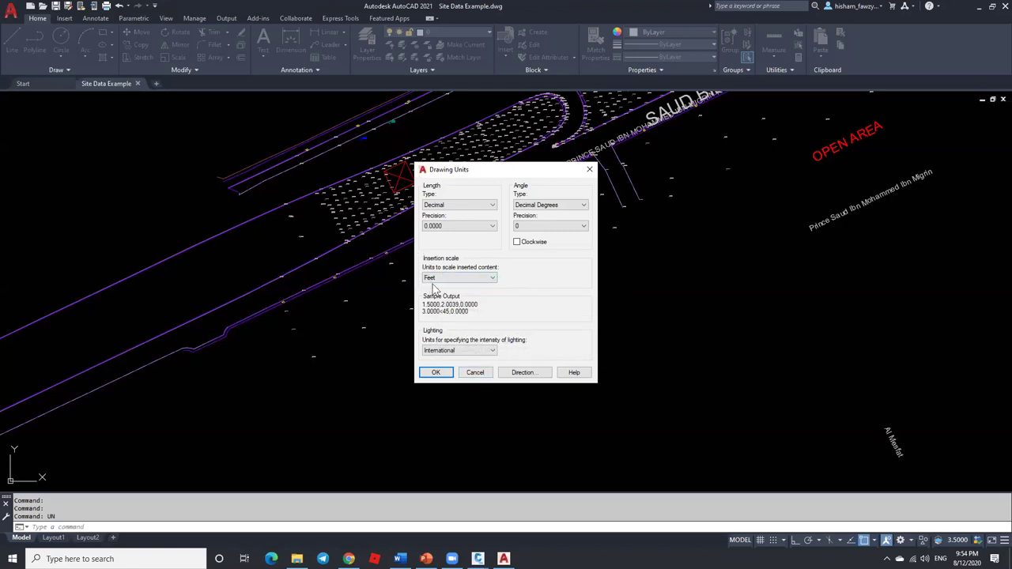
pyautogui.click(475, 372)
pyautogui.moveTo(477, 559)
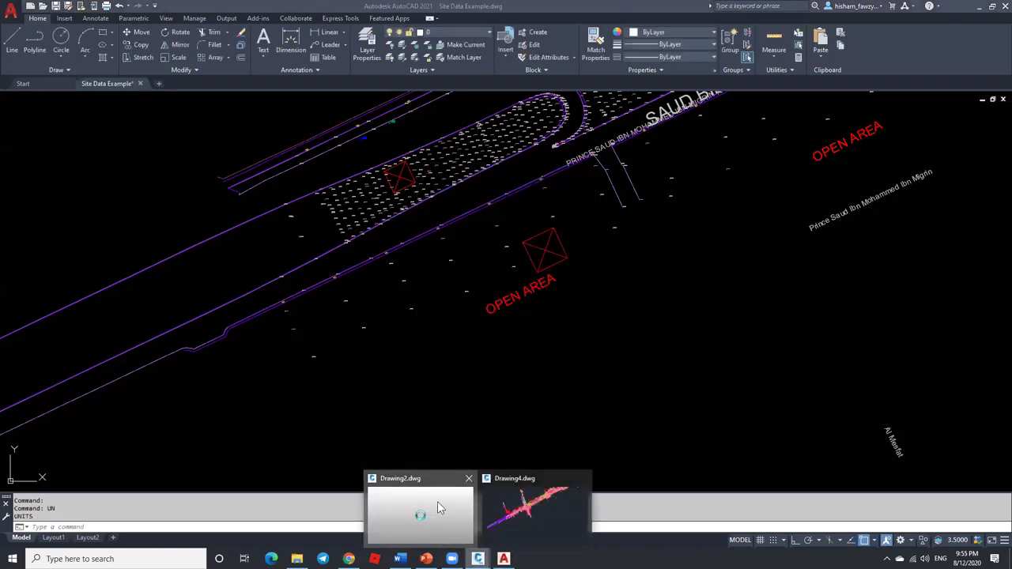
# Step: Switch to Drawing2 in Civil 3D, look at the library and current-drawing blocks in the Blocks palette, and close it
pyautogui.click(437, 501)
pyautogui.click(326, 49)
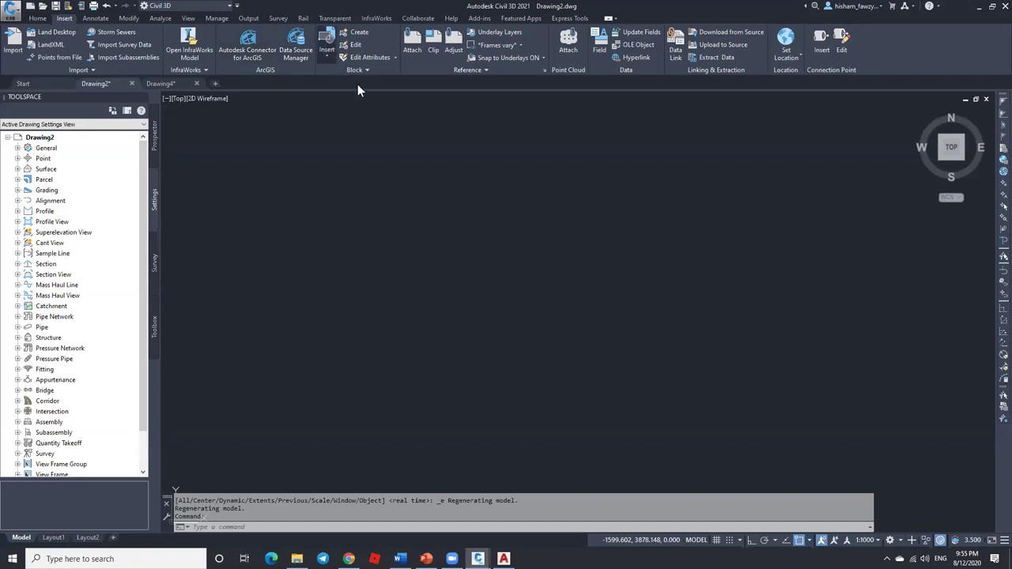
pyautogui.click(354, 184)
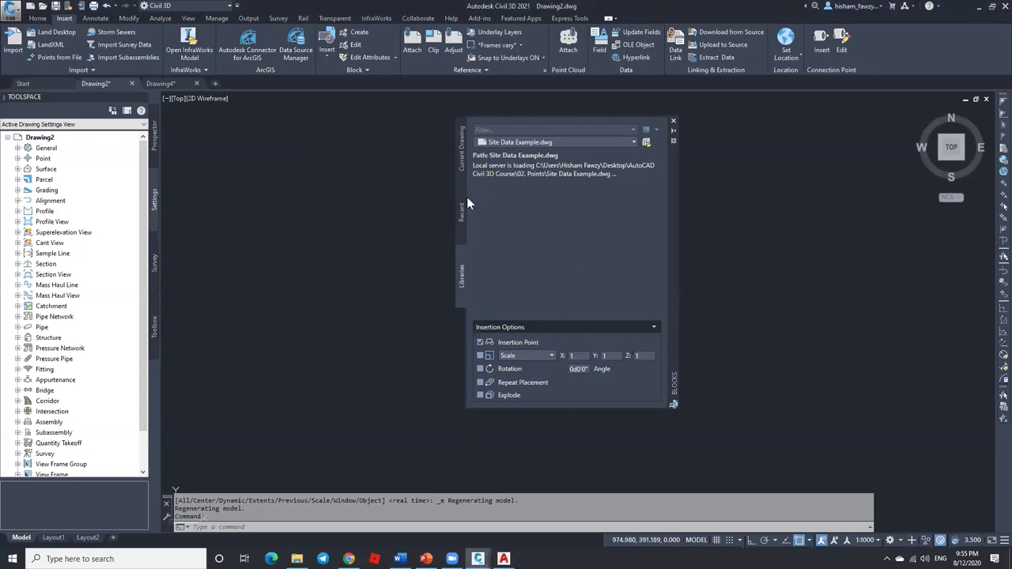
pyautogui.click(463, 162)
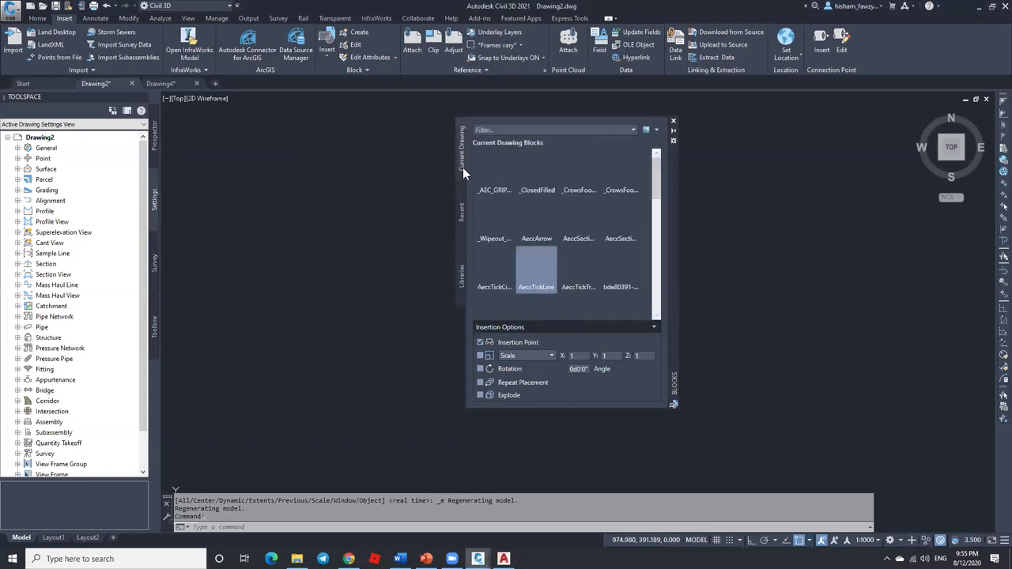
pyautogui.click(672, 121)
pyautogui.click(324, 49)
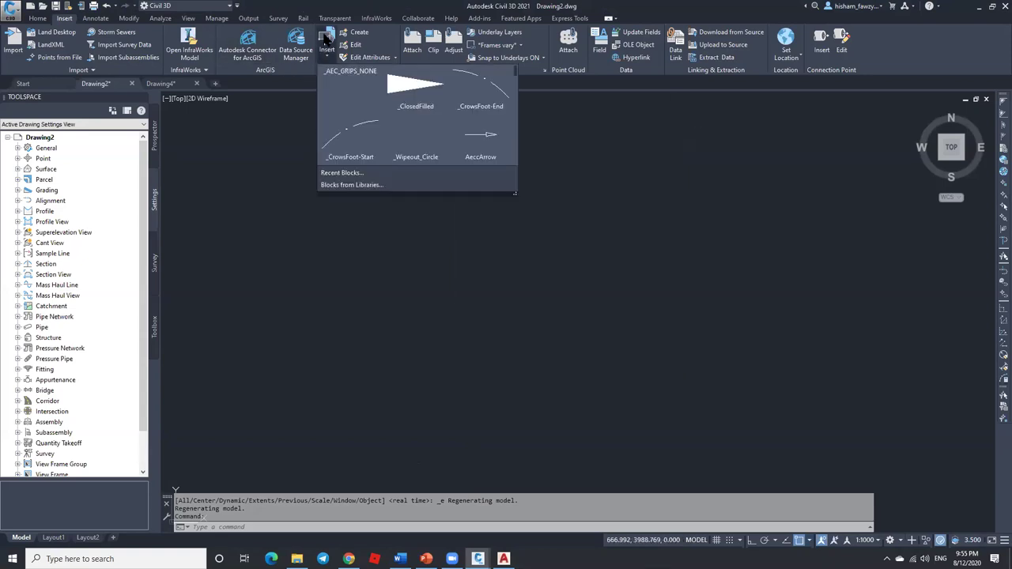
pyautogui.click(613, 268)
pyautogui.write('-in')
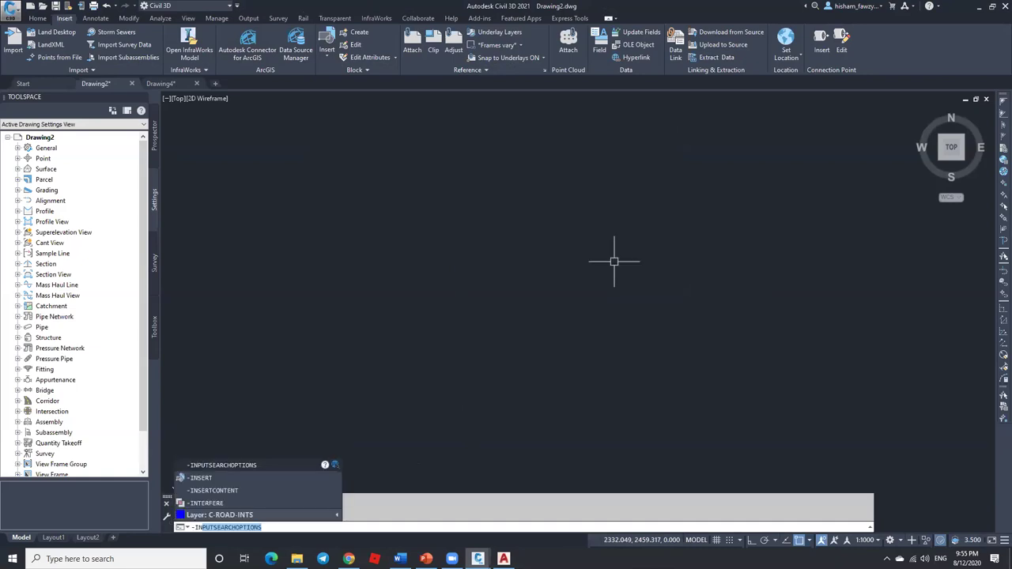
pyautogui.press('Return')
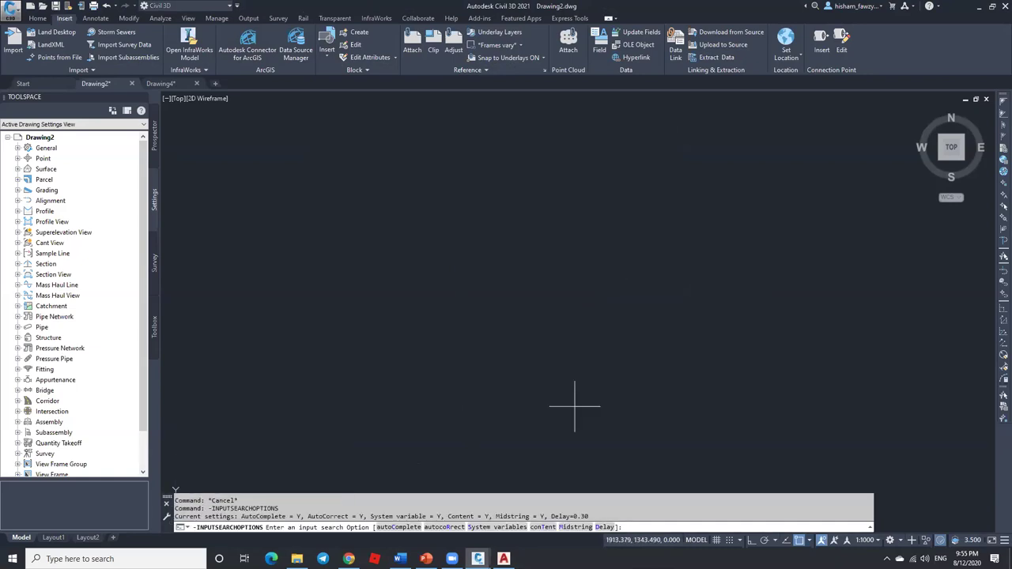
pyautogui.press('Escape')
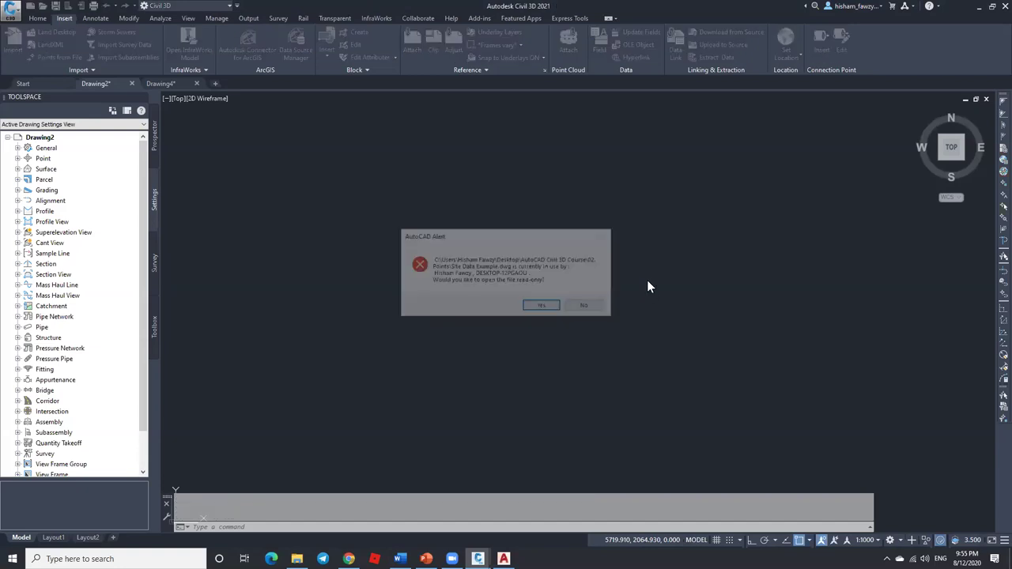
pyautogui.click(584, 305)
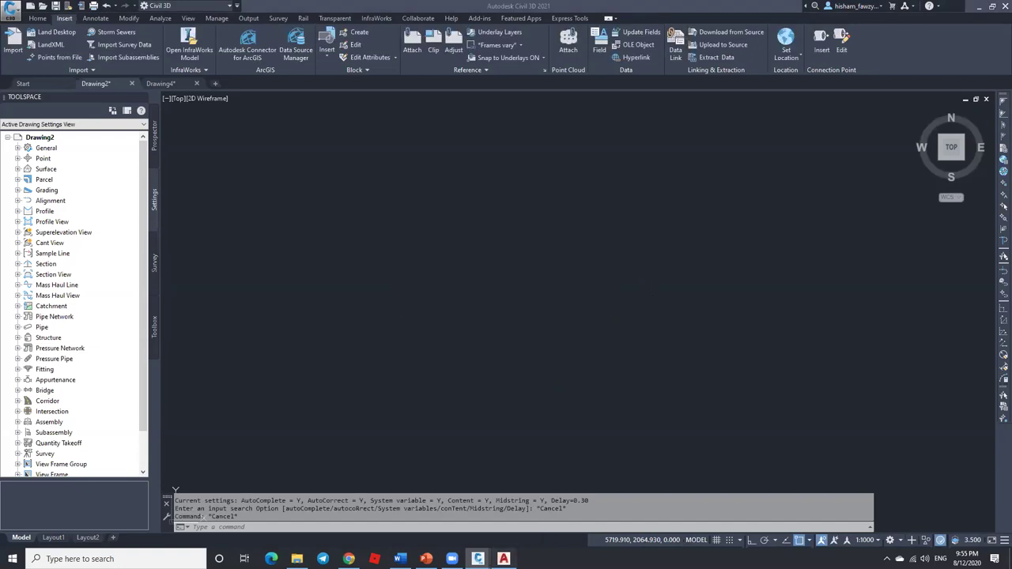
pyautogui.scroll(-5, 562, 253)
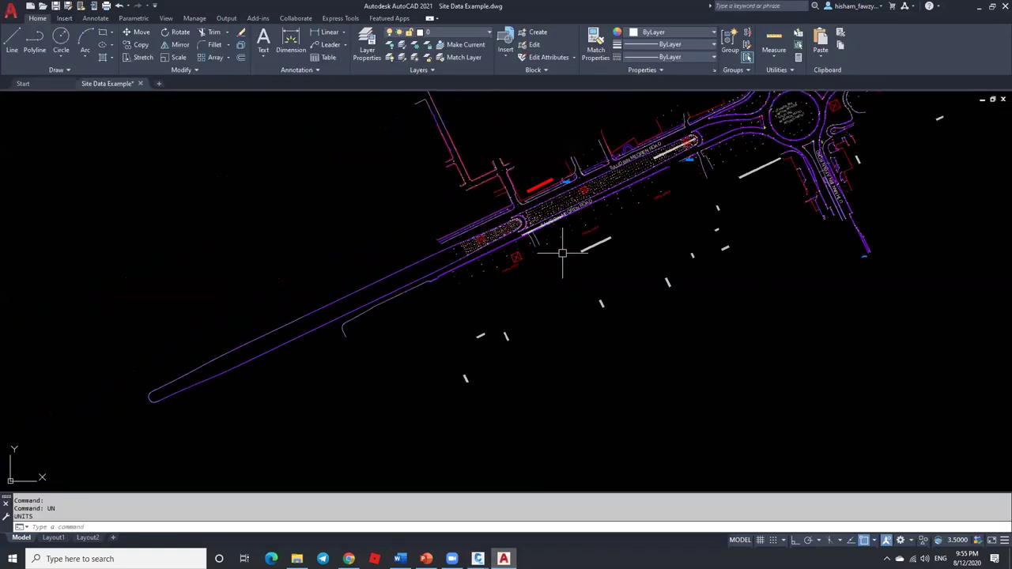
pyautogui.scroll(-5, 564, 285)
pyautogui.click(708, 185)
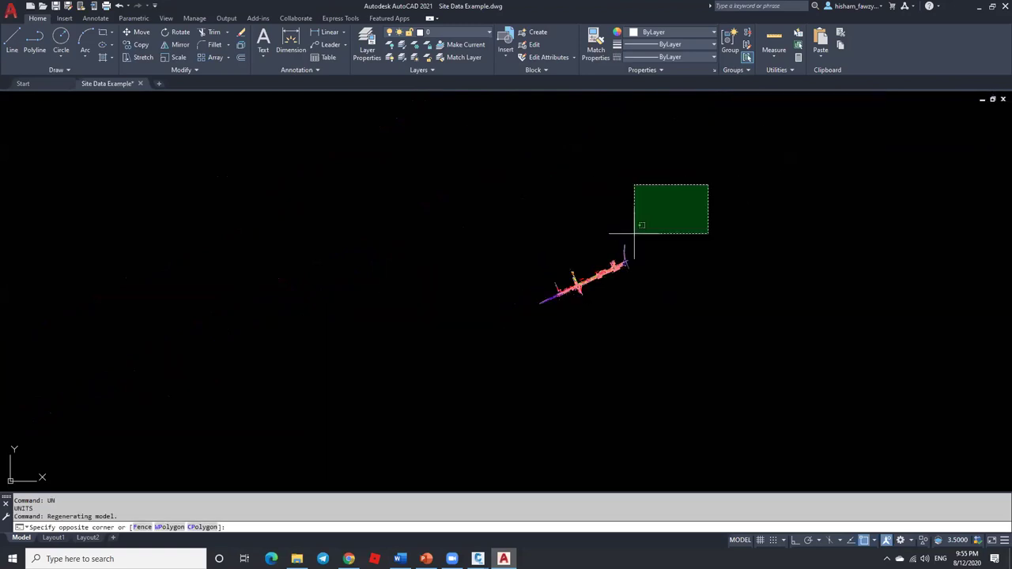
pyautogui.click(491, 342)
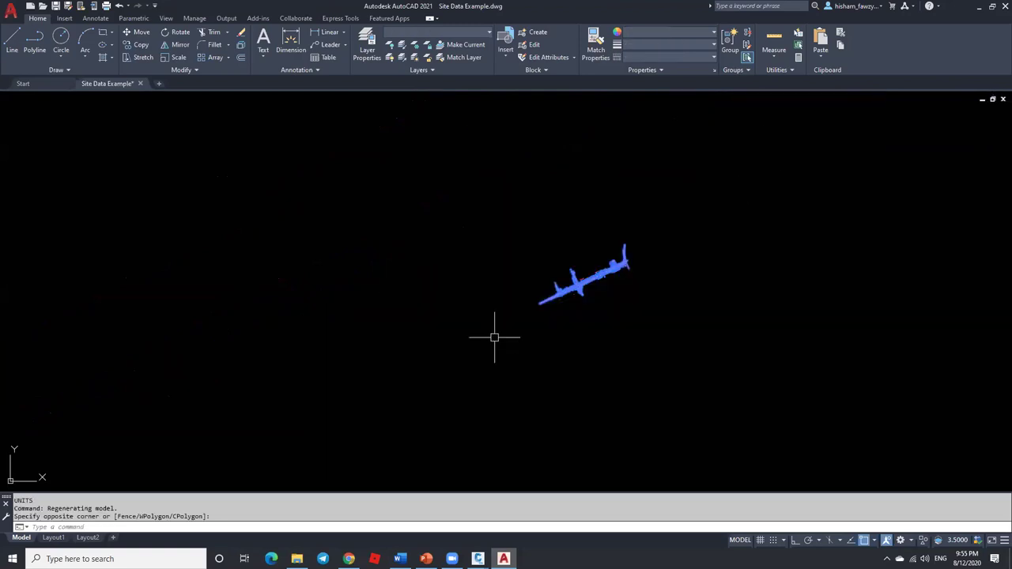
pyautogui.press('Escape')
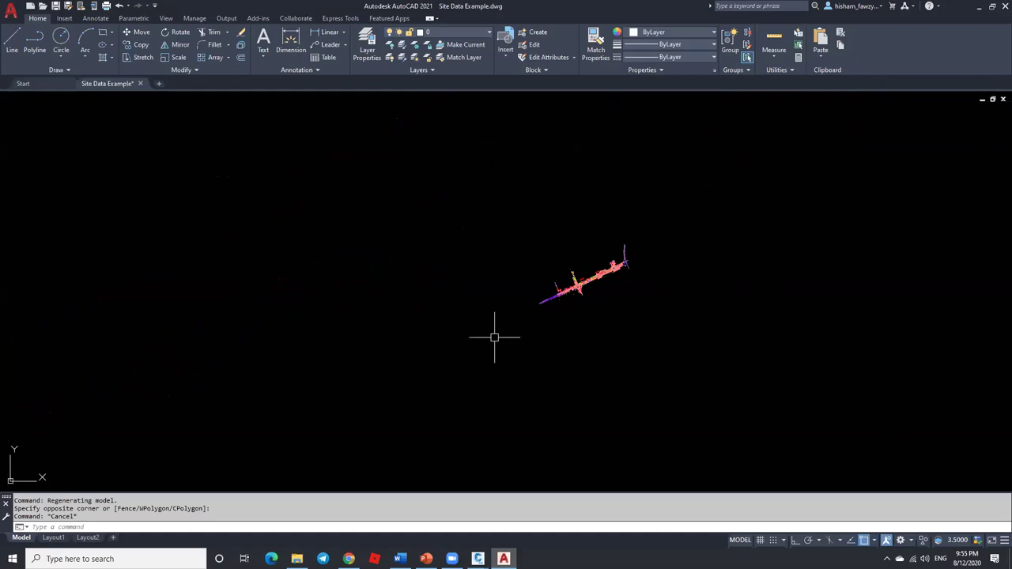
pyautogui.click(494, 337)
pyautogui.press('Escape')
# Step: In AutoCAD, copy all objects of the Site Data Example drawing to the clipboard
pyautogui.hotkey('ctrl', 'c')
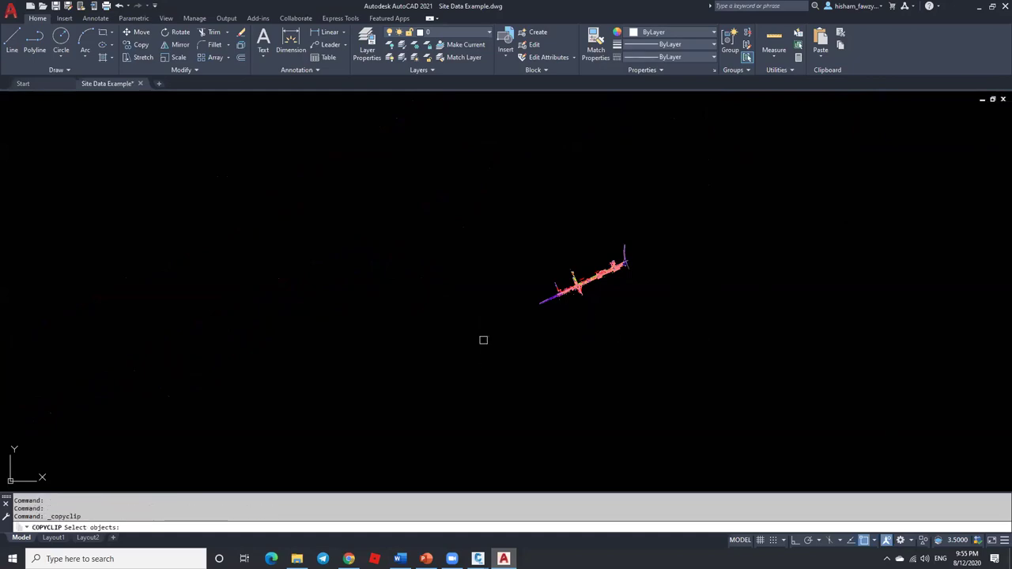
pyautogui.write('all')
pyautogui.press('Return')
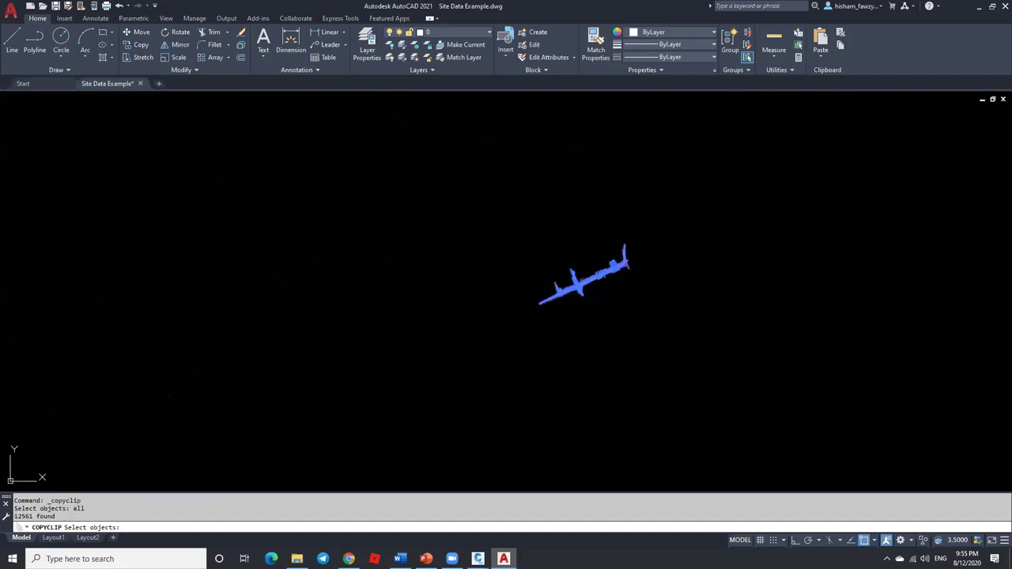
pyautogui.press('Return')
# Step: Switch to Drawing2 in Civil 3D and show the Home tools and the Prospector view of the Toolspace
pyautogui.moveTo(477, 559)
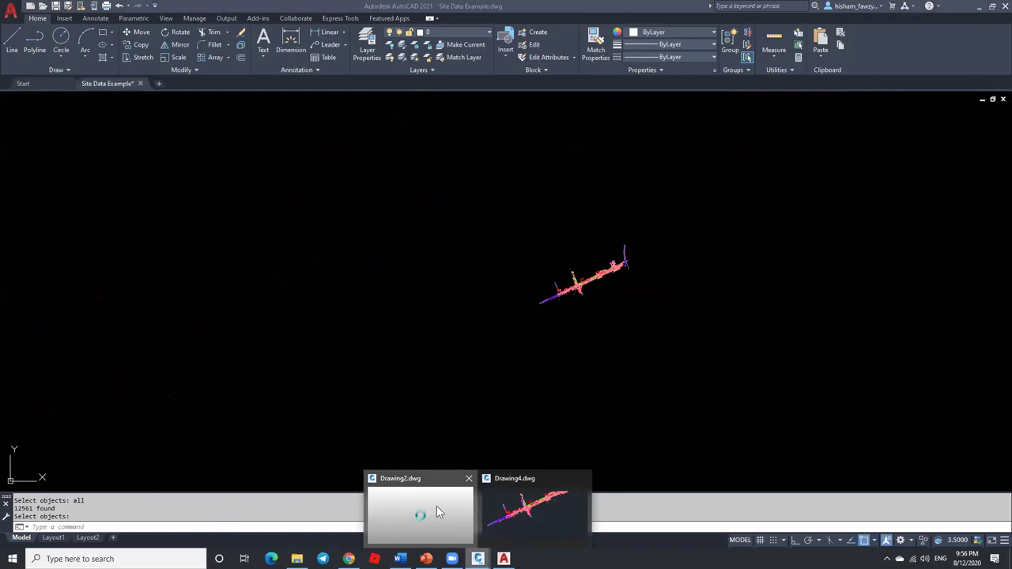
pyautogui.click(436, 506)
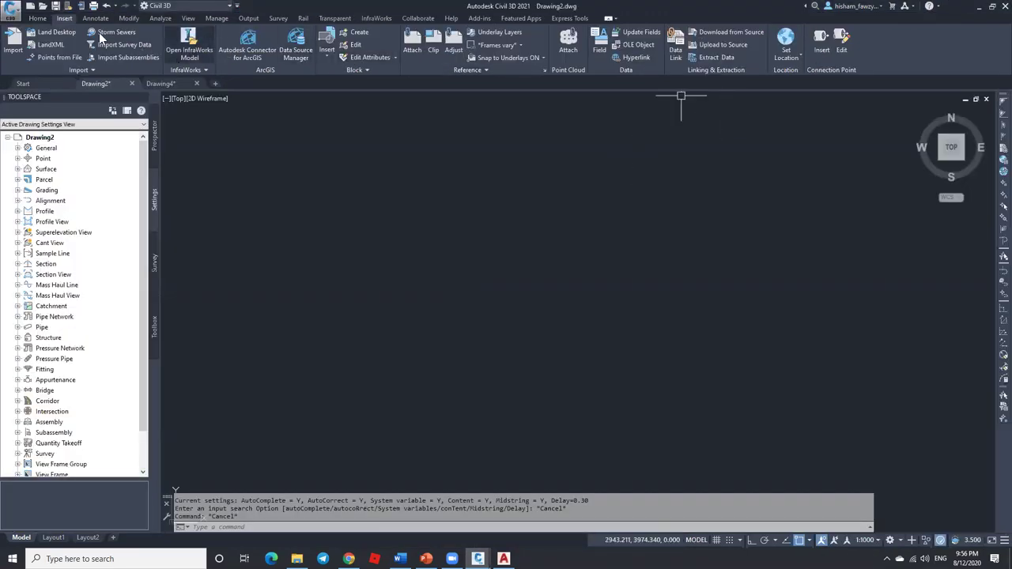
pyautogui.click(37, 17)
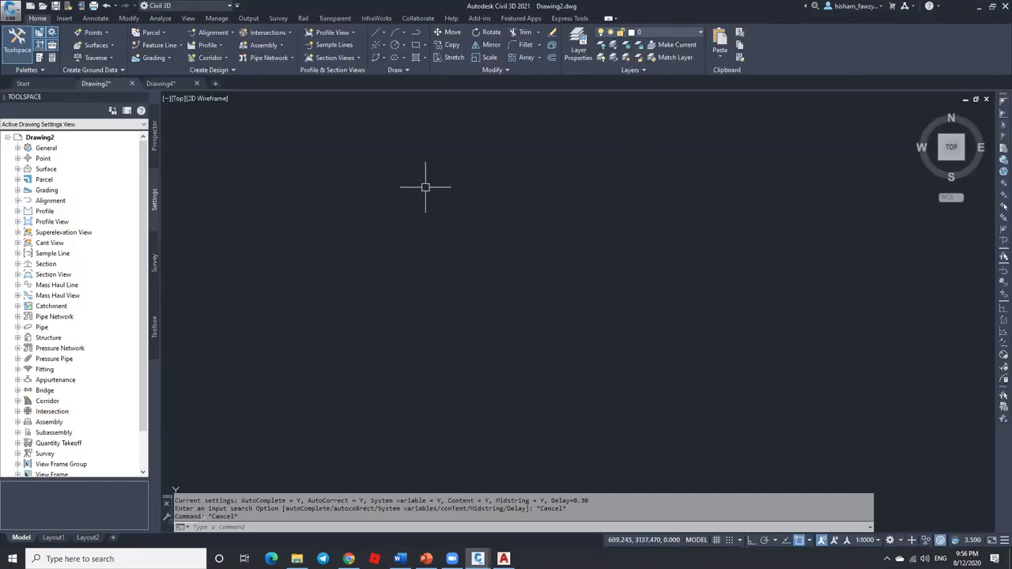
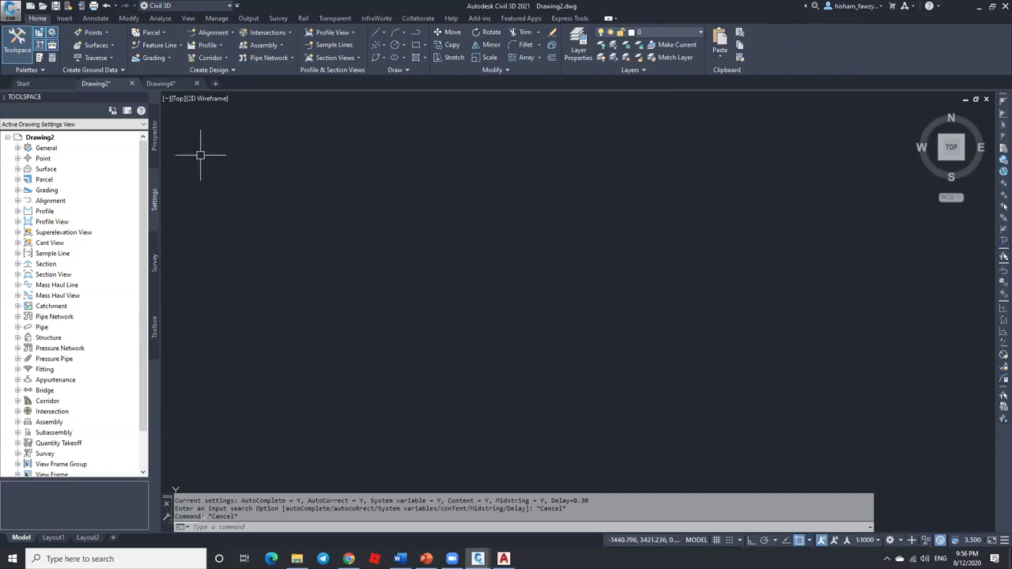
pyautogui.click(155, 133)
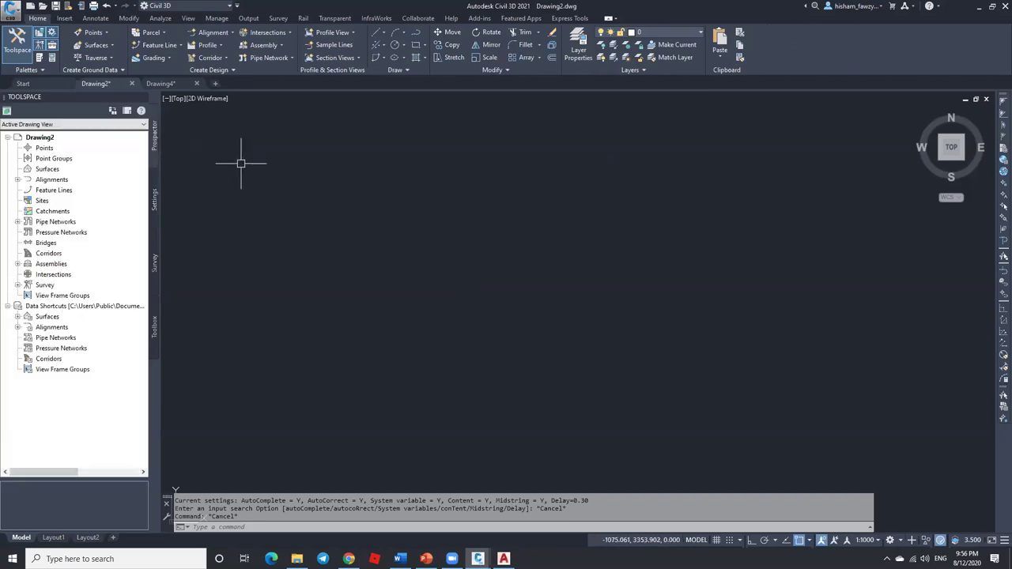
# Step: Draw a horizontal line 10 units long in the empty model space with Ortho on
pyautogui.write('l')
pyautogui.press('Return')
pyautogui.click(451, 202)
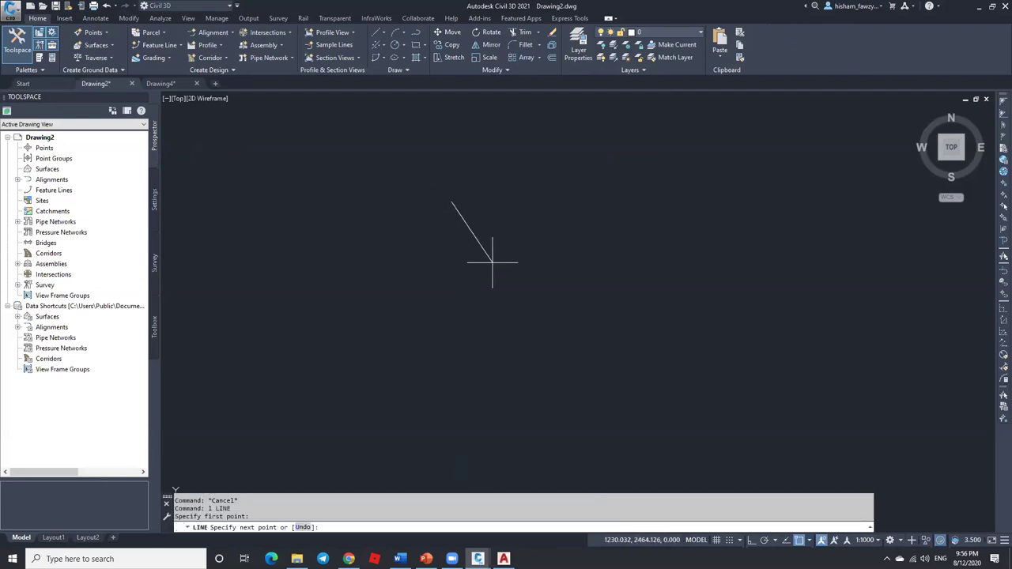
pyautogui.press('F8')
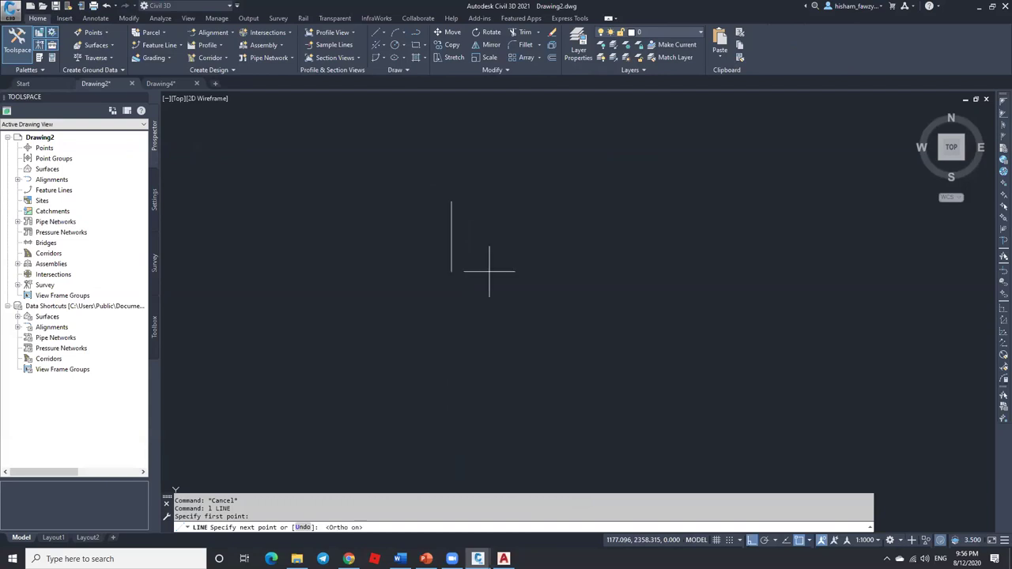
pyautogui.write('10')
pyautogui.press('Return')
pyautogui.press('Escape')
# Step: Create a multiline text box just above the middle of the line
pyautogui.scroll(4, 474, 213)
pyautogui.moveTo(668, 162); pyautogui.dragTo(593, 213, button='middle')
pyautogui.scroll(2, 585, 225)
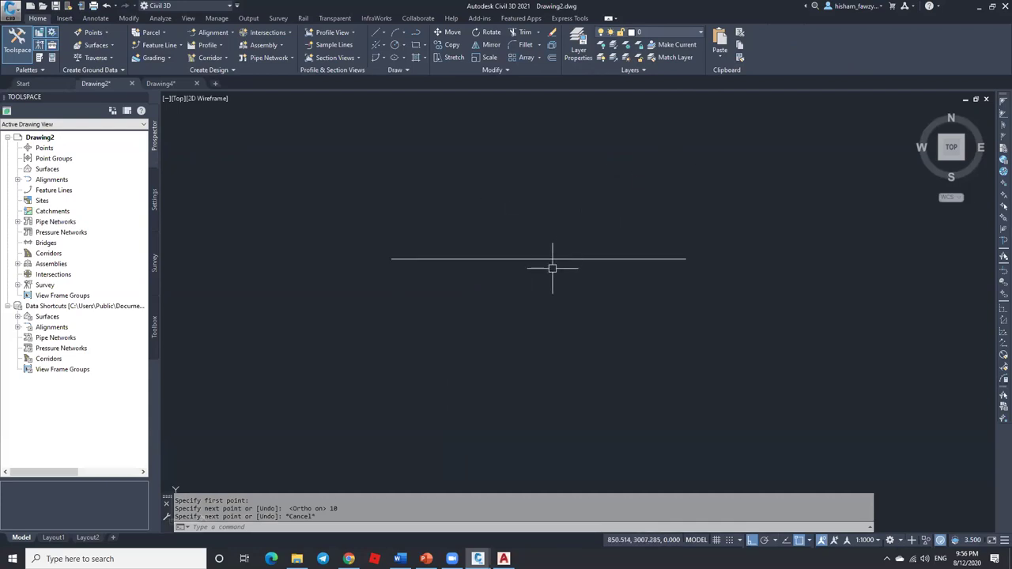
pyautogui.write('t')
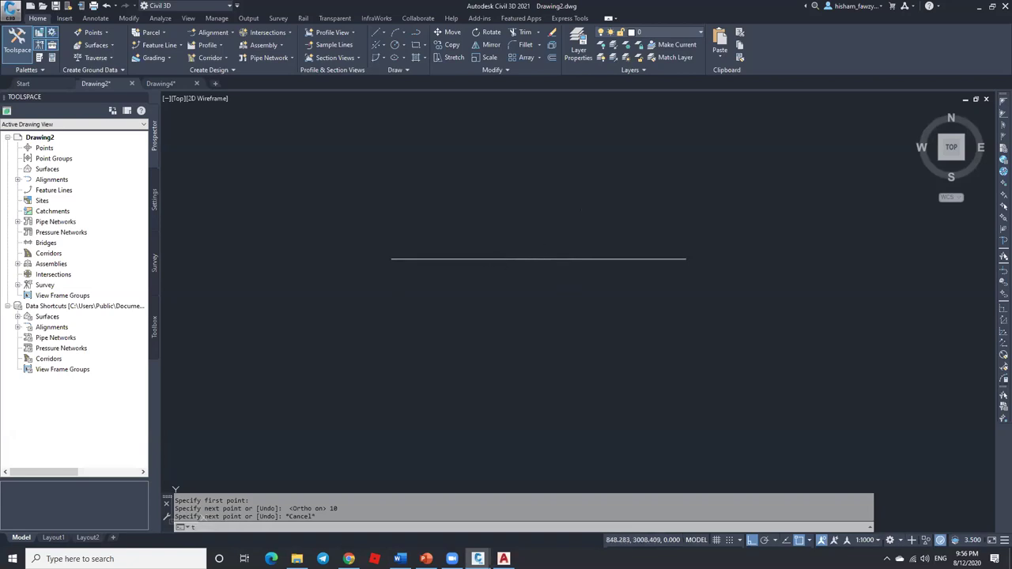
pyautogui.press('Return')
pyautogui.click(480, 230)
pyautogui.click(592, 241)
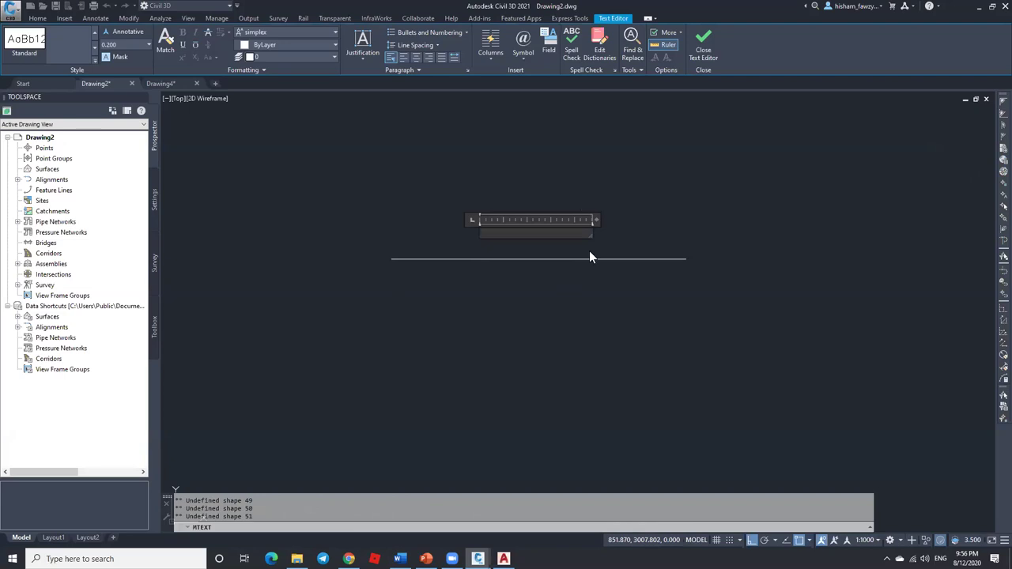
# Step: Insert an Object field linked to the line's Length in current units, and finish the text
pyautogui.click(547, 55)
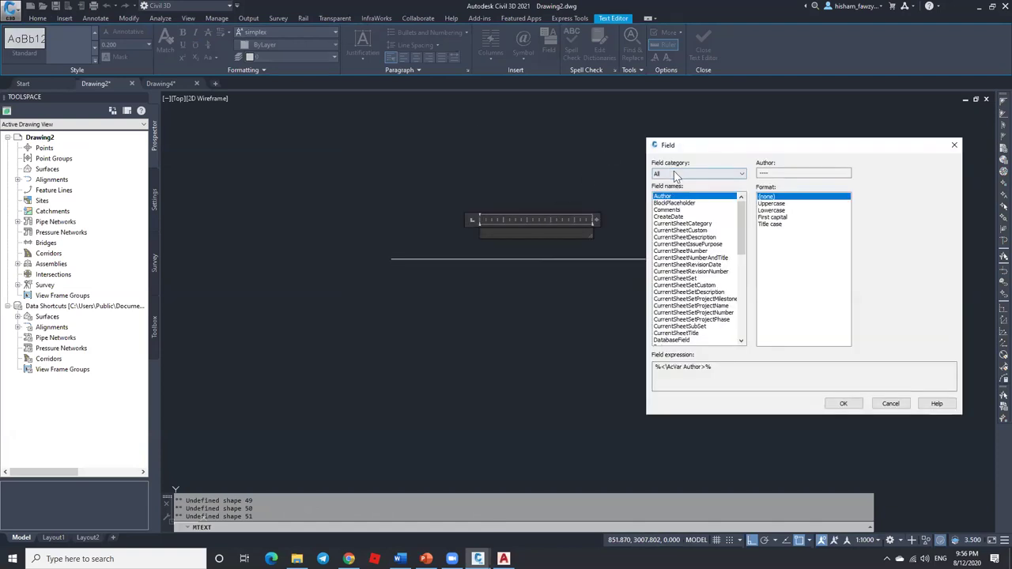
pyautogui.click(680, 174)
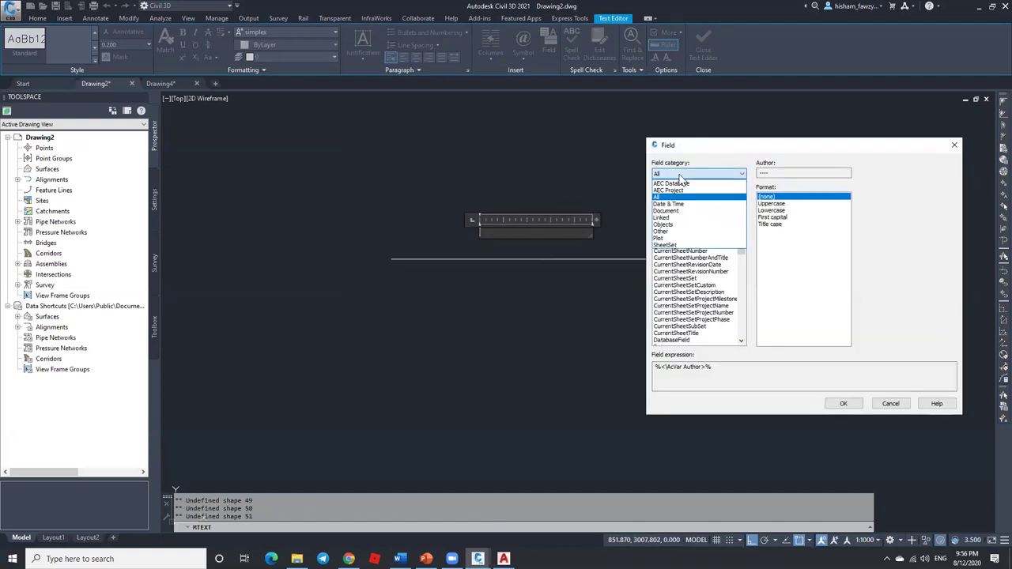
pyautogui.click(685, 225)
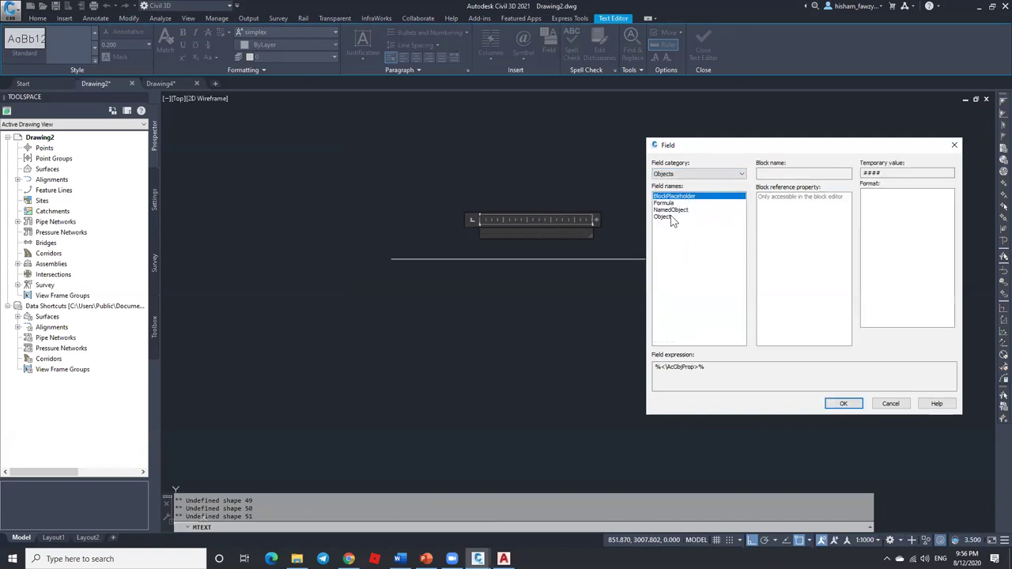
pyautogui.click(663, 217)
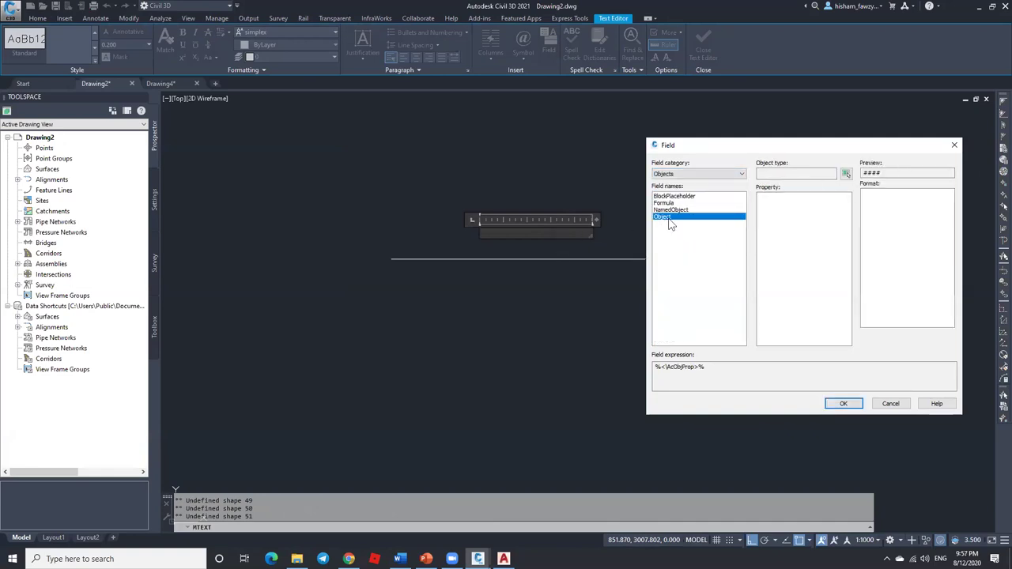
pyautogui.click(846, 173)
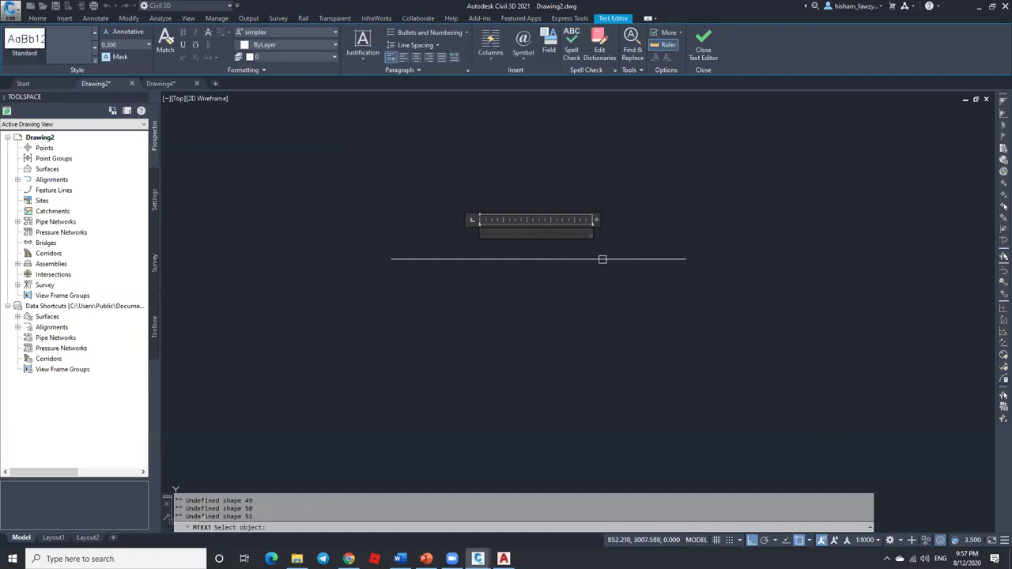
pyautogui.click(602, 259)
pyautogui.click(771, 231)
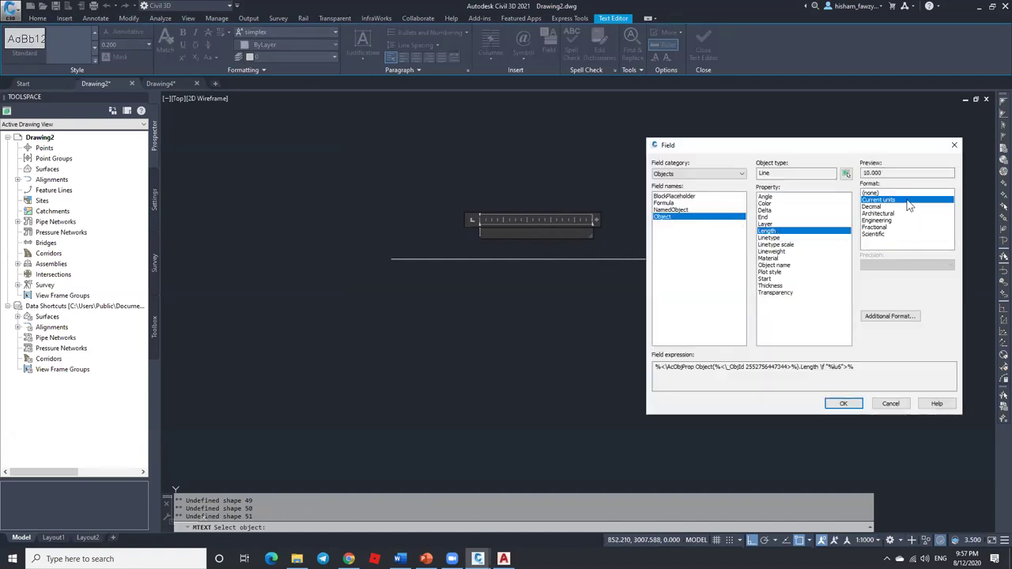
pyautogui.click(842, 403)
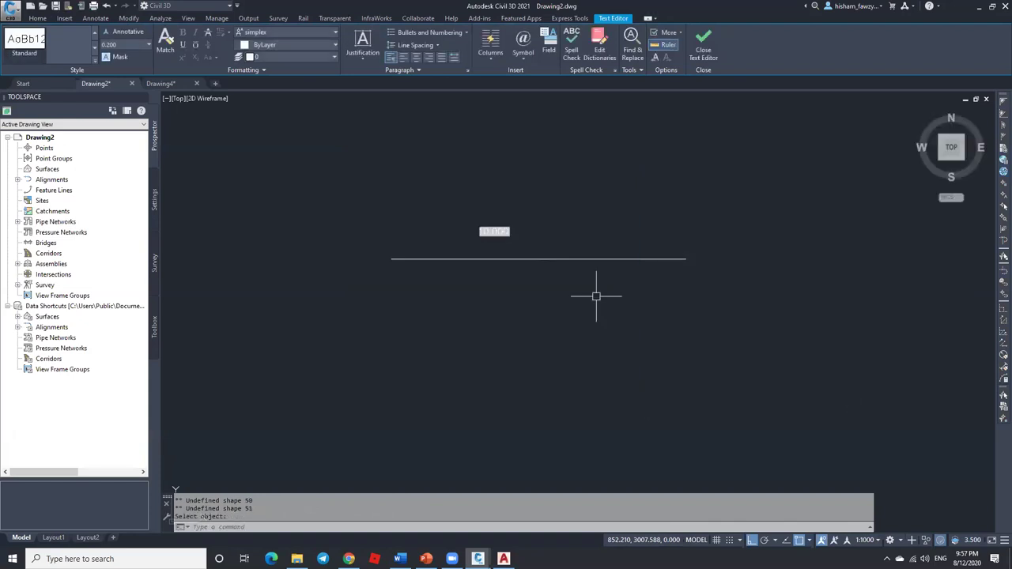
pyautogui.click(595, 296)
# Step: Move the length text down to sit directly above the midpoint of the line, with Ortho off
pyautogui.scroll(4, 499, 239)
pyautogui.click(498, 231)
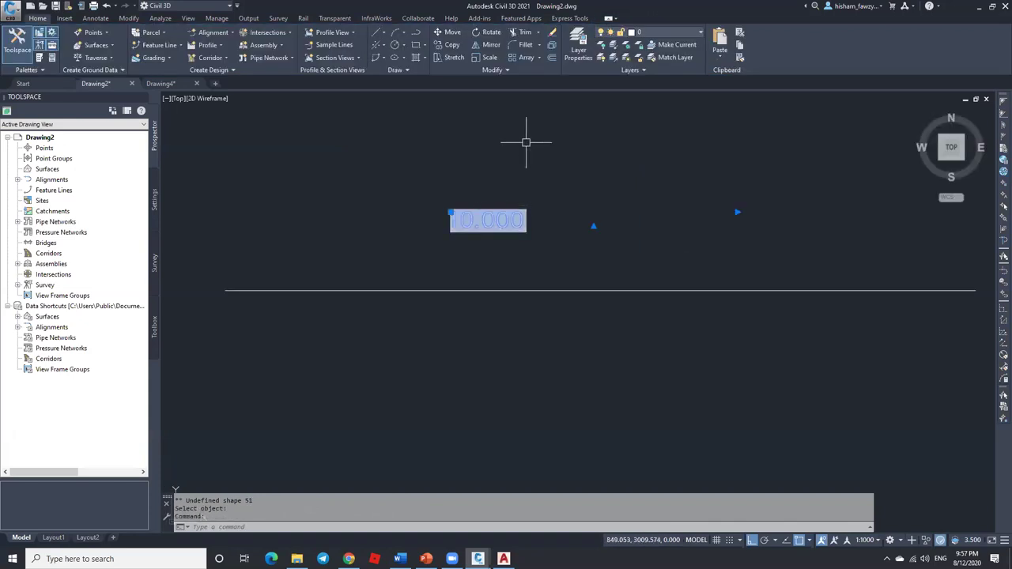
pyautogui.write('m')
pyautogui.press('Return')
pyautogui.click(532, 116)
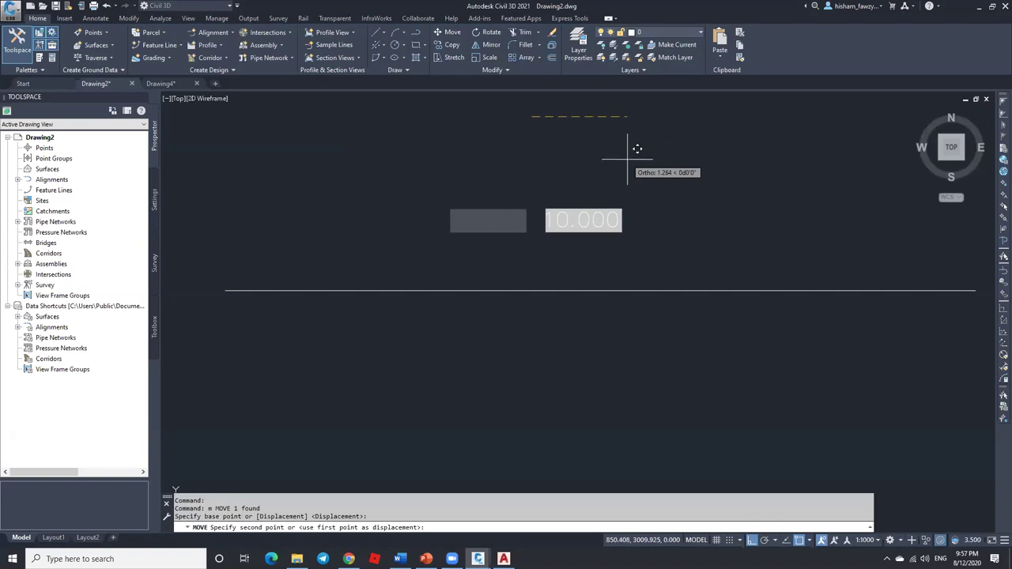
pyautogui.press('F8')
pyautogui.click(634, 165)
# Step: Shorten the line to about 6.36 units from its right end with Ortho on, and regenerate the drawing
pyautogui.click(684, 284)
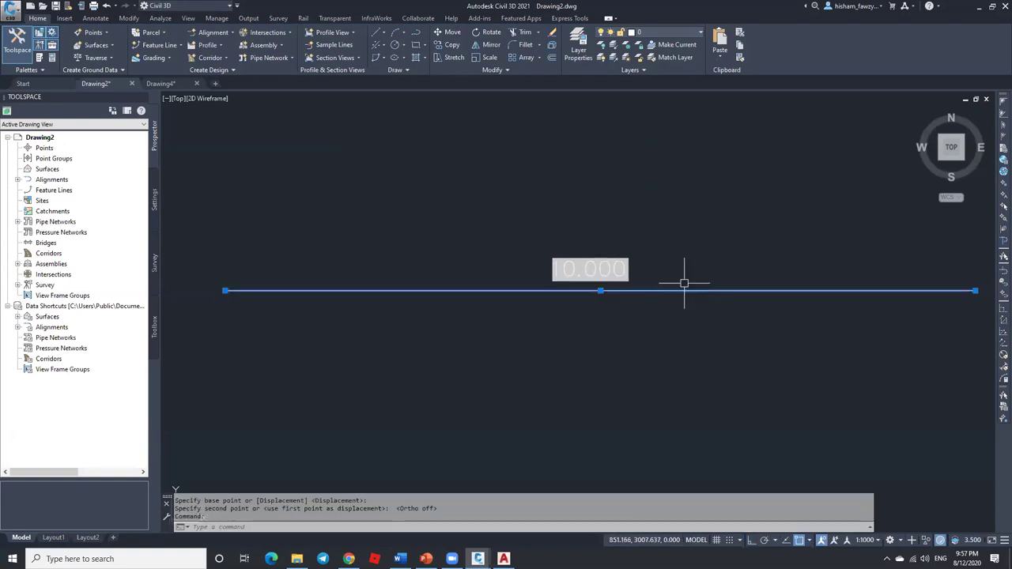
pyautogui.click(974, 291)
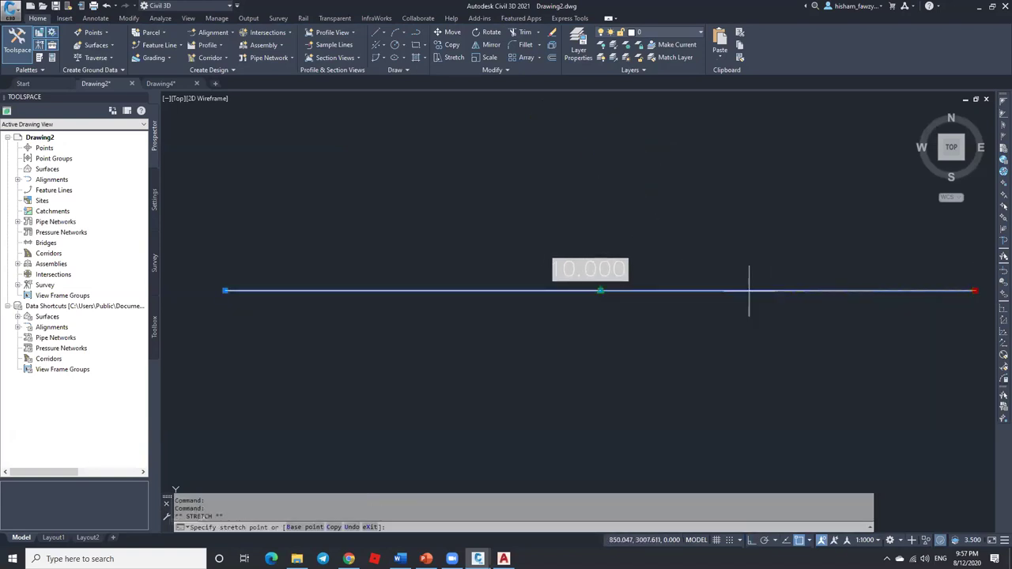
pyautogui.press('F8')
pyautogui.click(701, 297)
pyautogui.press('Escape')
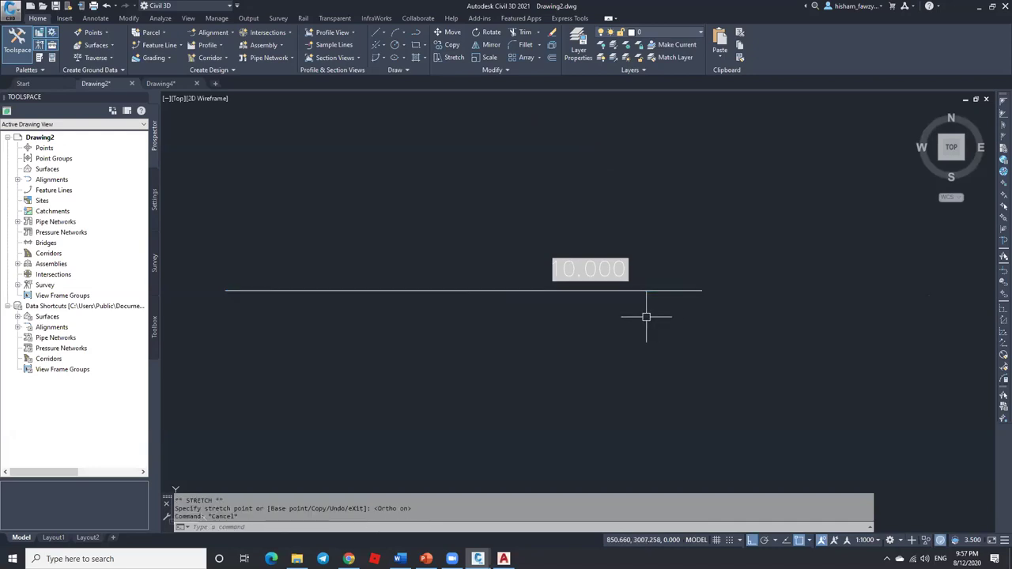
pyautogui.write('re')
pyautogui.press('Return')
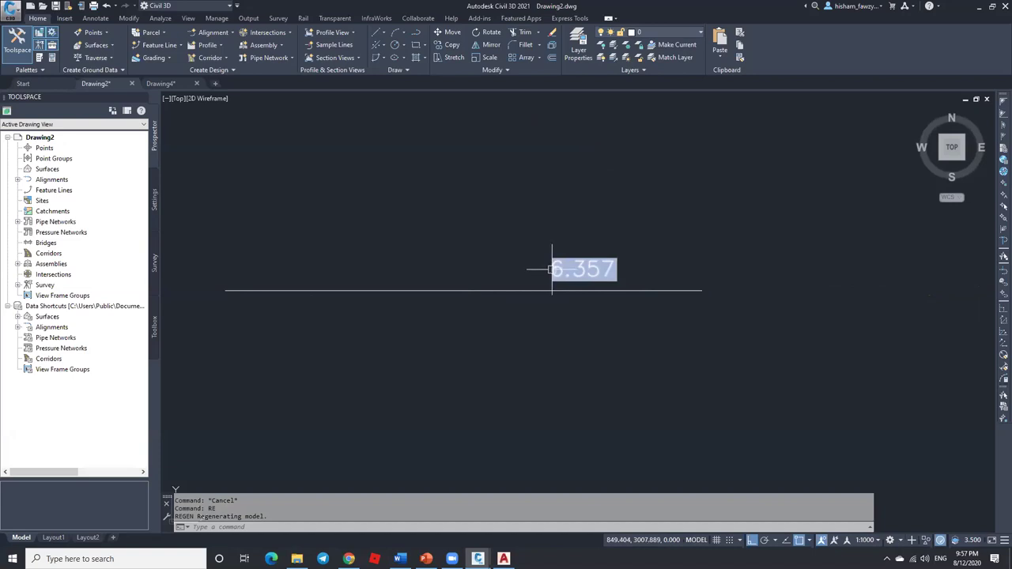
# Step: Undo the last shortening of the line
pyautogui.hotkey('ctrl', 'z')
pyautogui.scroll(-3, 563, 231)
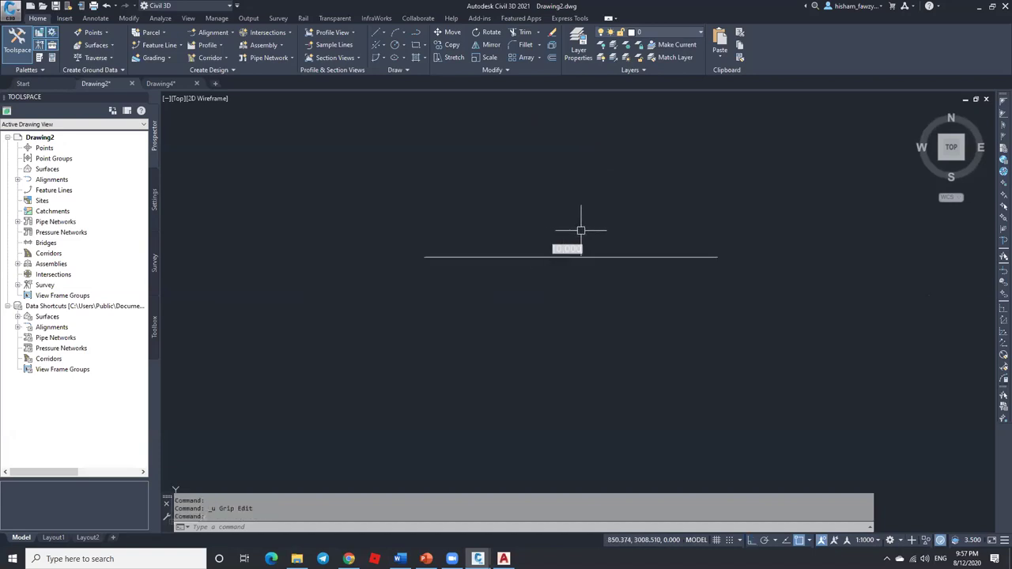
pyautogui.scroll(2, 581, 232)
# Step: Create a block named "line" from the line and its length text, with the base point at the line's left endpoint
pyautogui.click(607, 242)
pyautogui.click(561, 283)
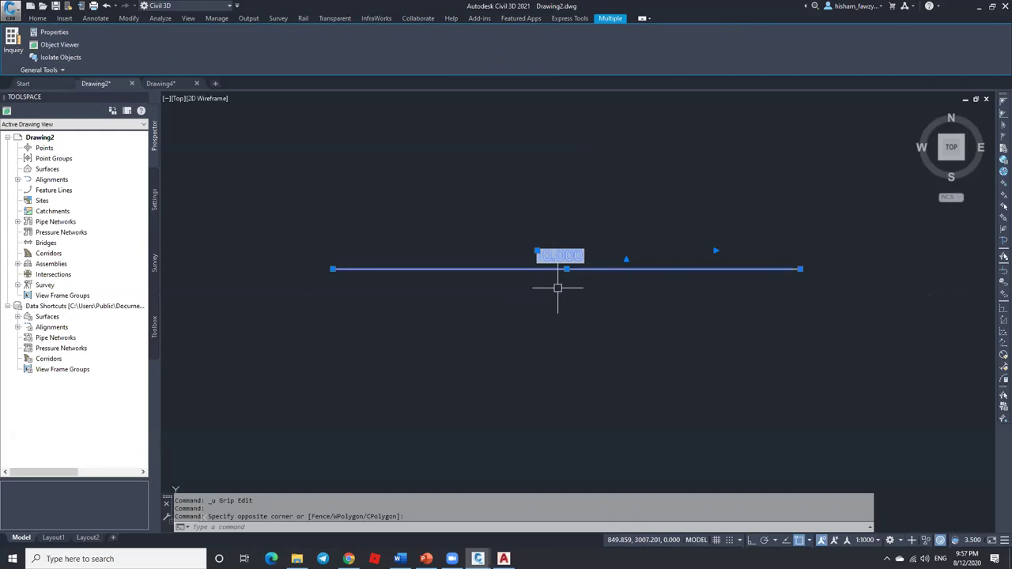
pyautogui.write('b')
pyautogui.press('Return')
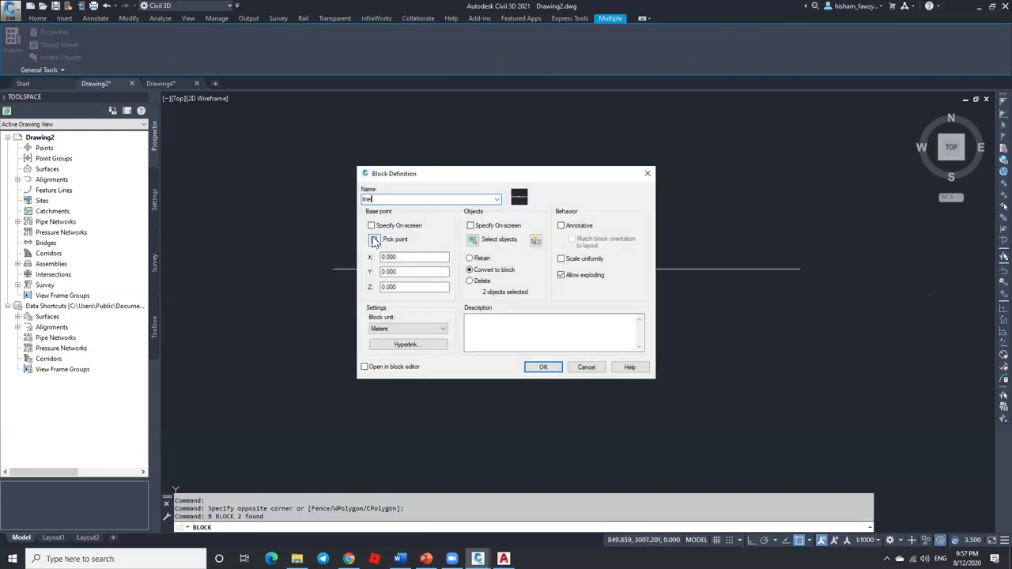
pyautogui.click(375, 241)
pyautogui.click(335, 270)
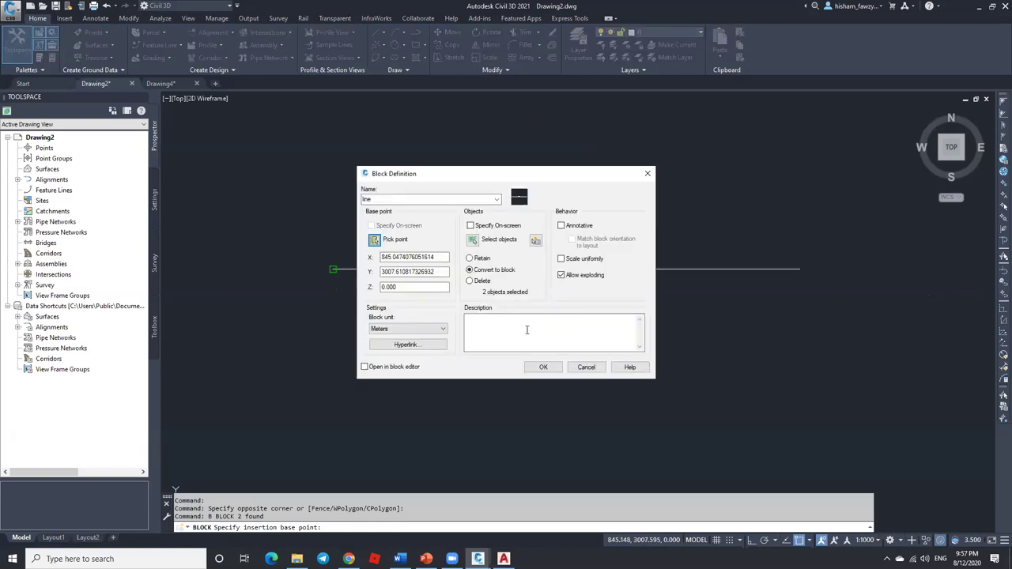
pyautogui.click(541, 368)
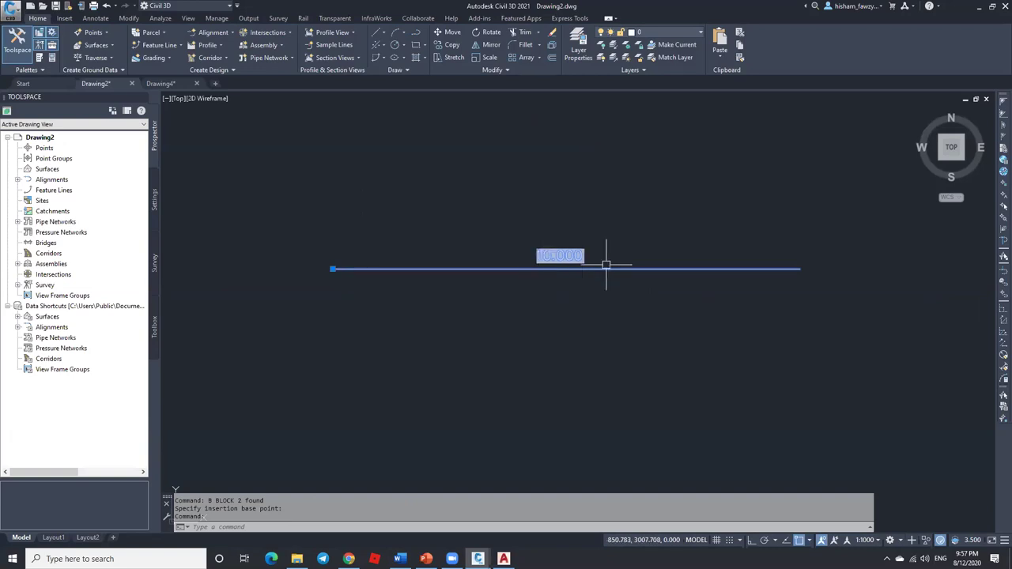
# Step: Open the "line" block in the block editor and add a Linear parameter from the line's left endpoint to its right endpoint
pyautogui.moveTo(650, 269)
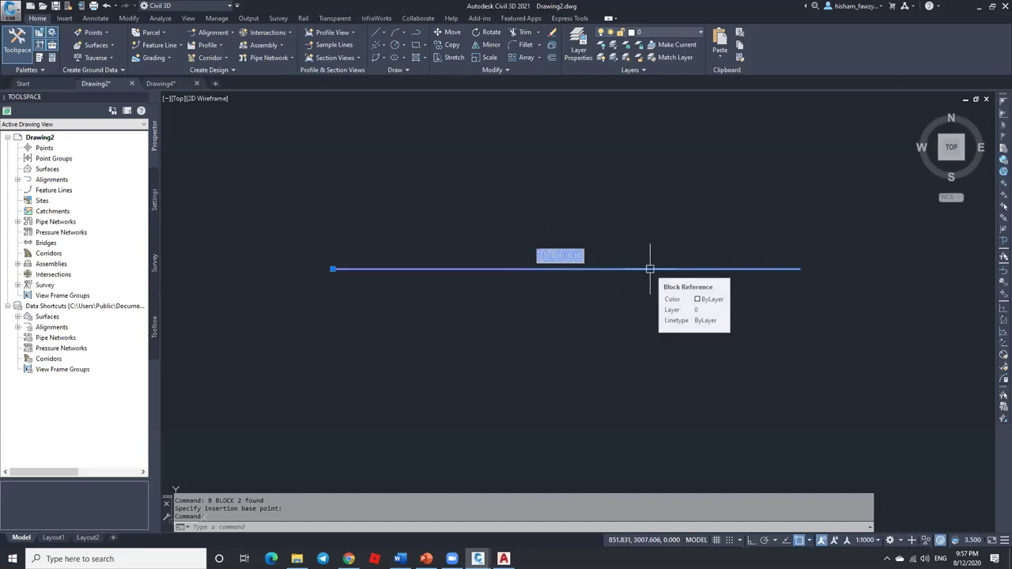
pyautogui.doubleClick(650, 269)
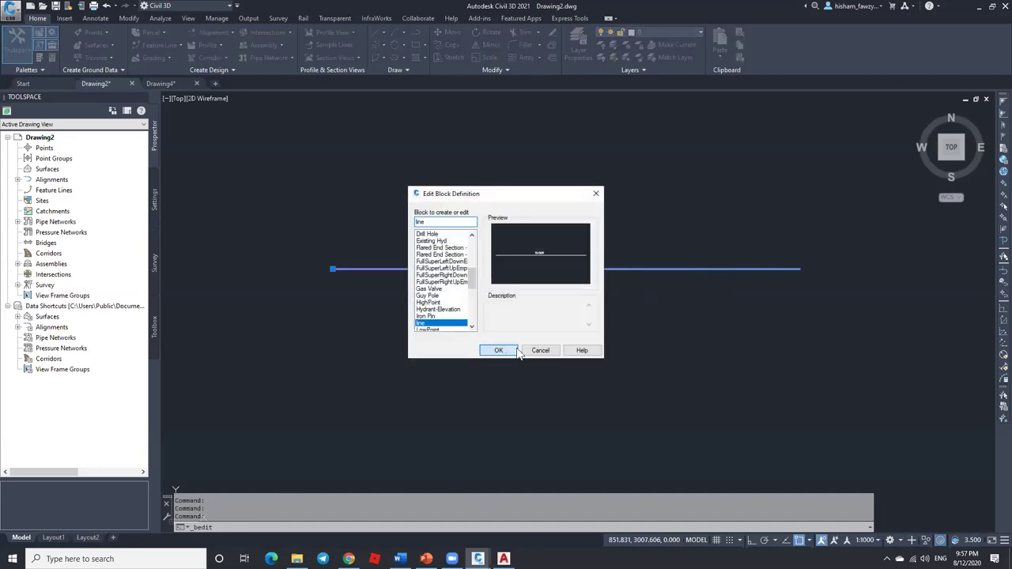
pyautogui.click(516, 350)
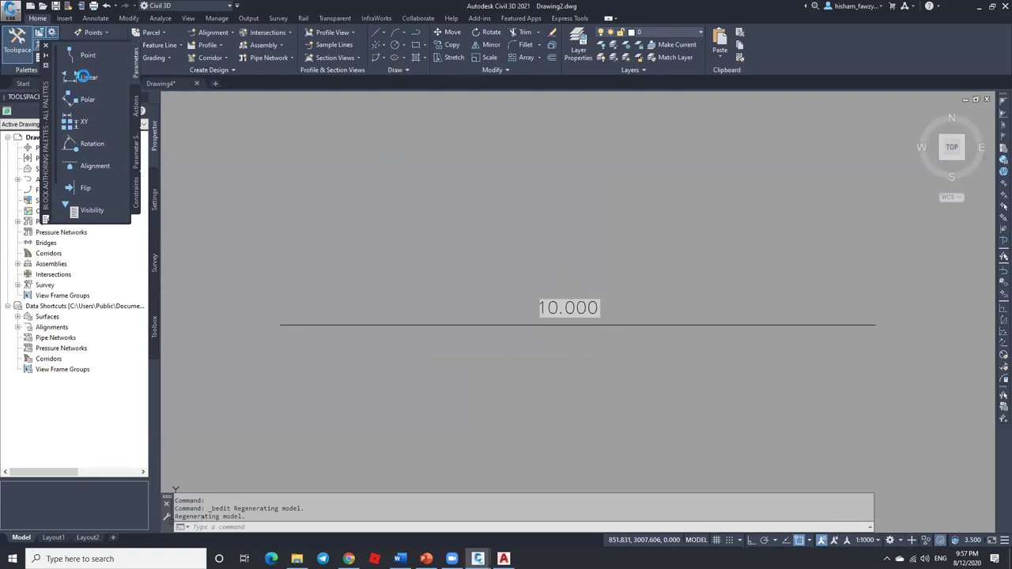
pyautogui.click(86, 77)
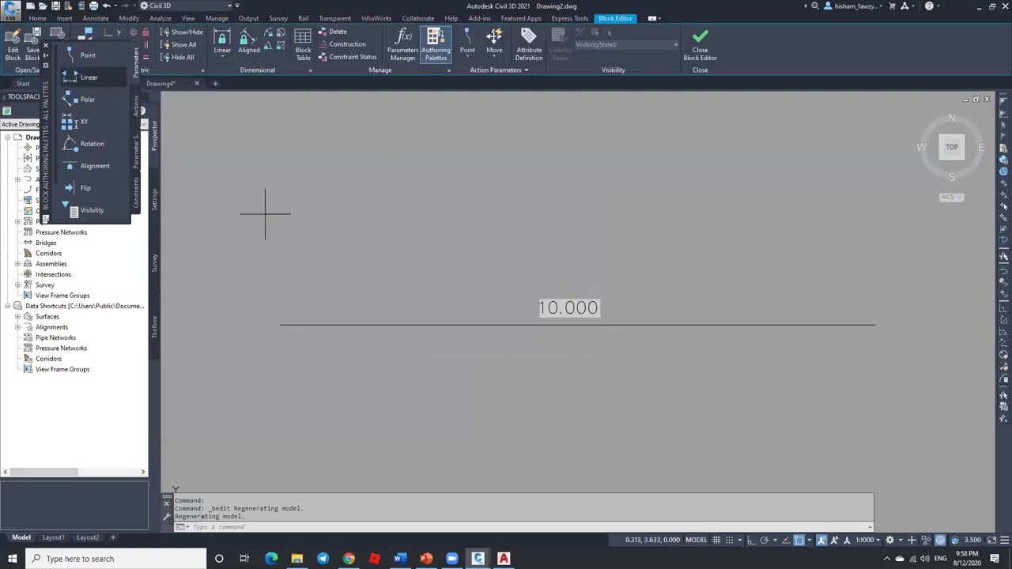
pyautogui.click(283, 324)
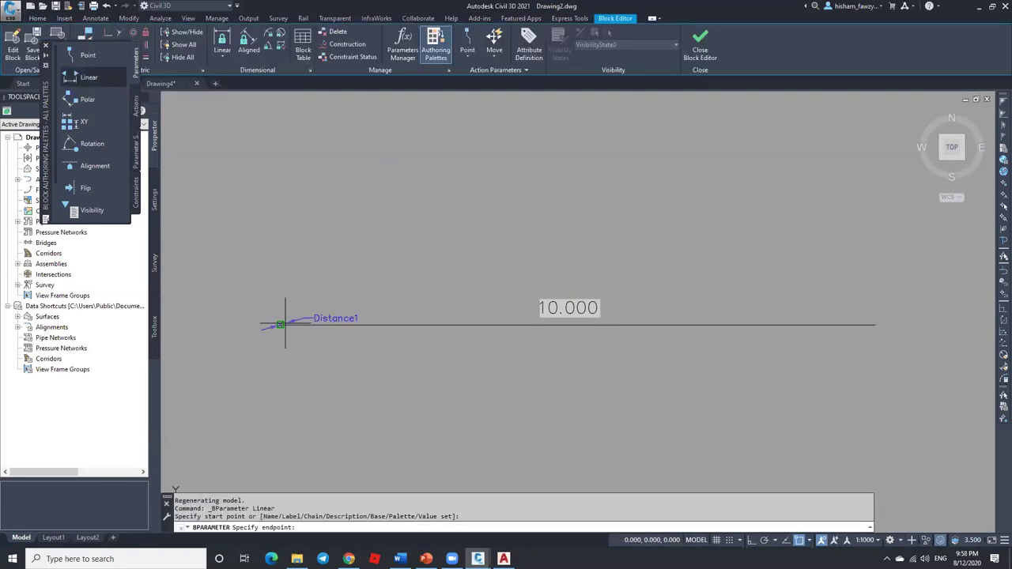
pyautogui.click(874, 323)
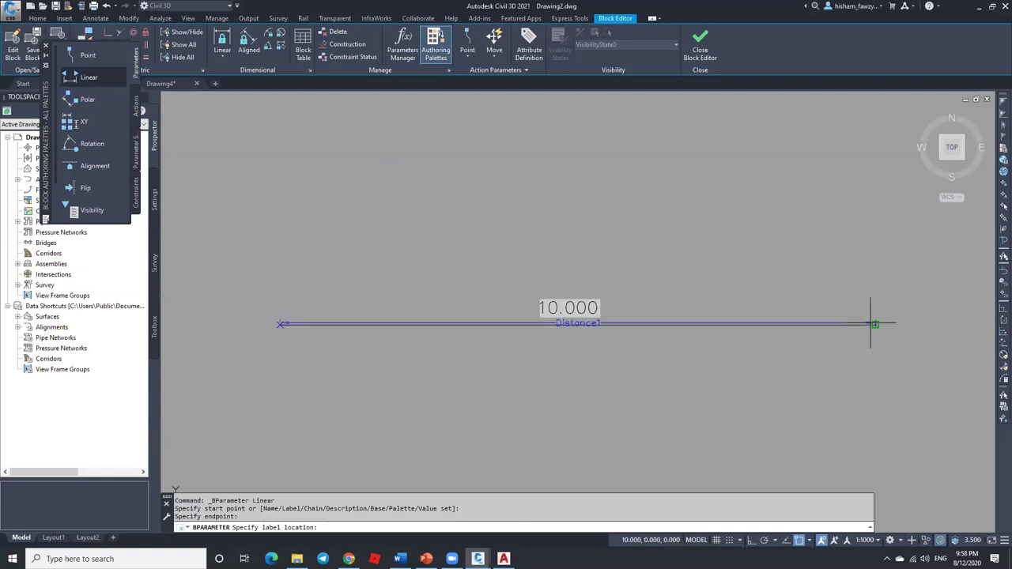
pyautogui.click(872, 324)
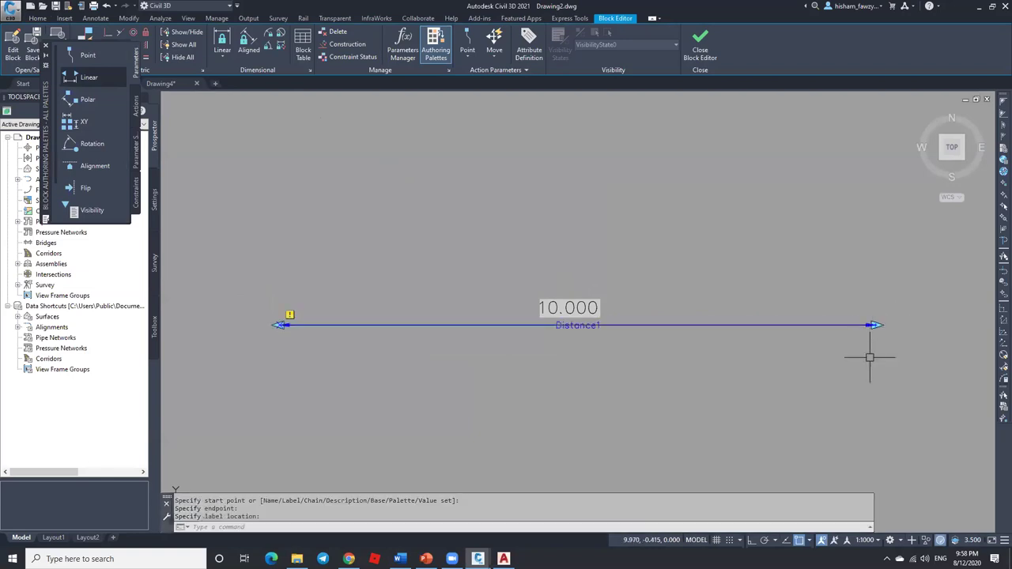
pyautogui.press('Escape')
# Step: Set the Linear parameter's Number of Grips to 1
pyautogui.click(688, 323)
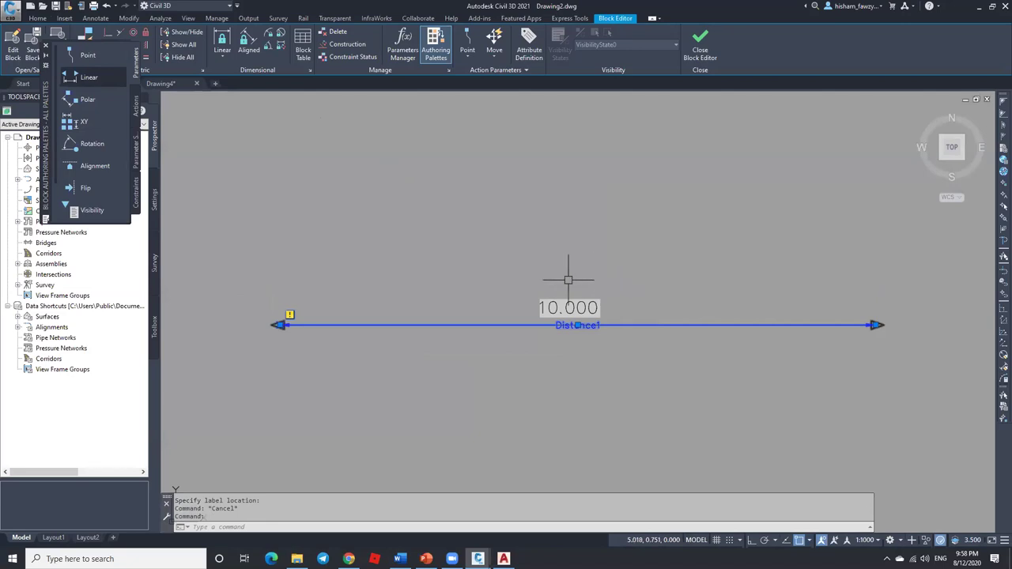
pyautogui.hotkey('ctrl', '1')
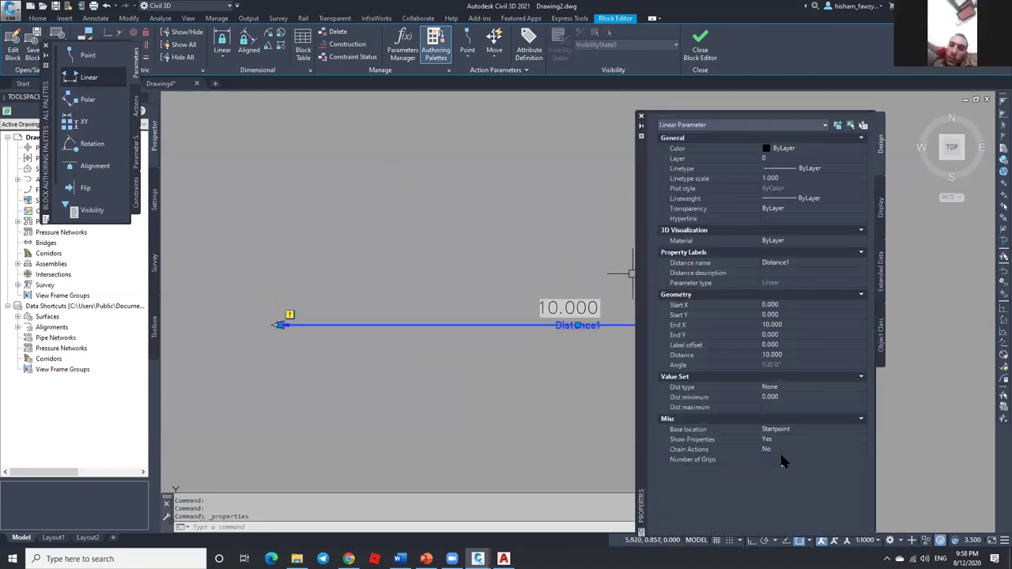
pyautogui.click(779, 459)
pyautogui.click(776, 477)
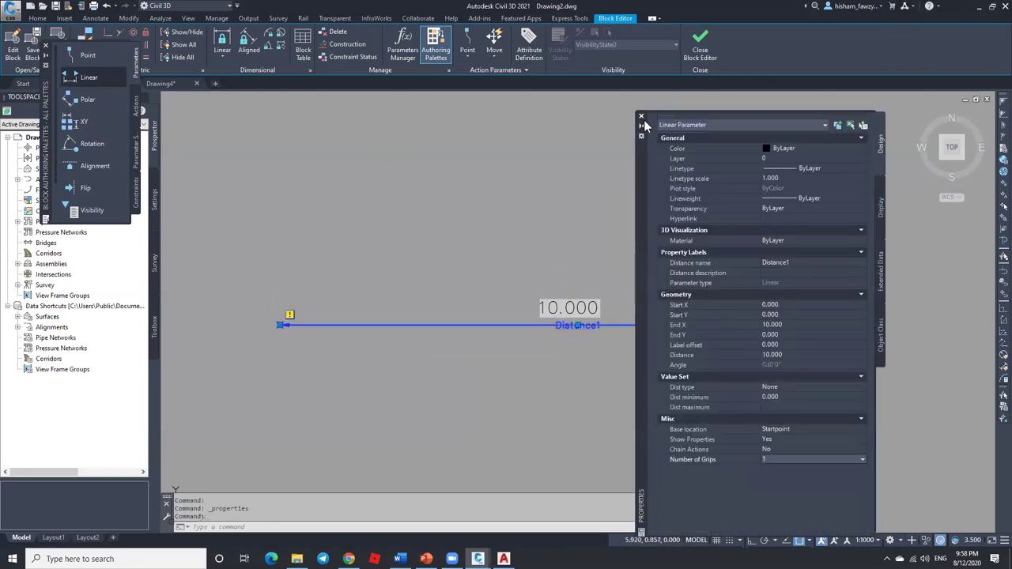
pyautogui.click(641, 116)
pyautogui.press('Escape')
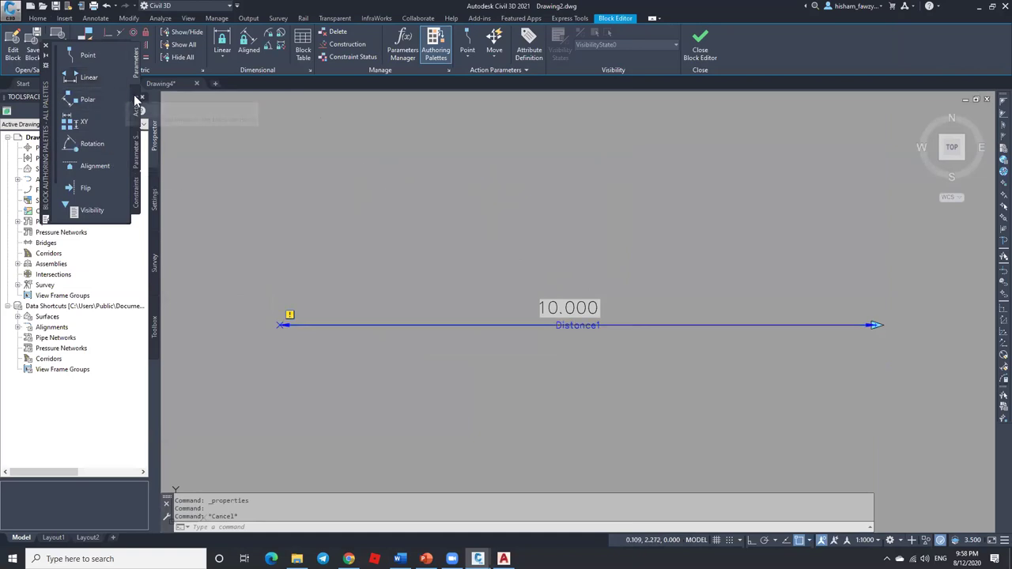
# Step: Add a Stretch action for the line at the parameter's right point, framing that end, and close the block editor with changes saved
pyautogui.click(135, 99)
pyautogui.click(90, 101)
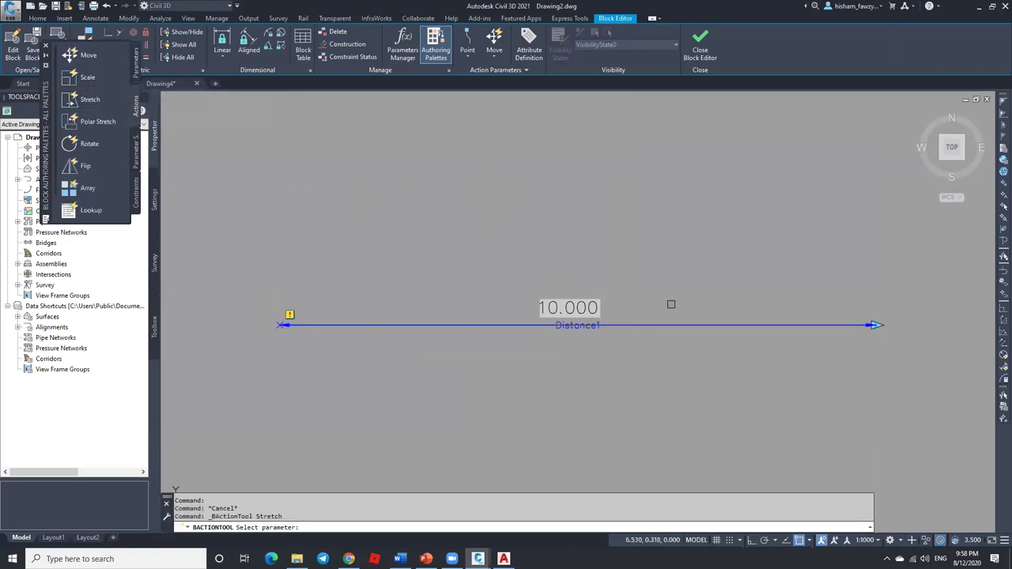
pyautogui.click(872, 323)
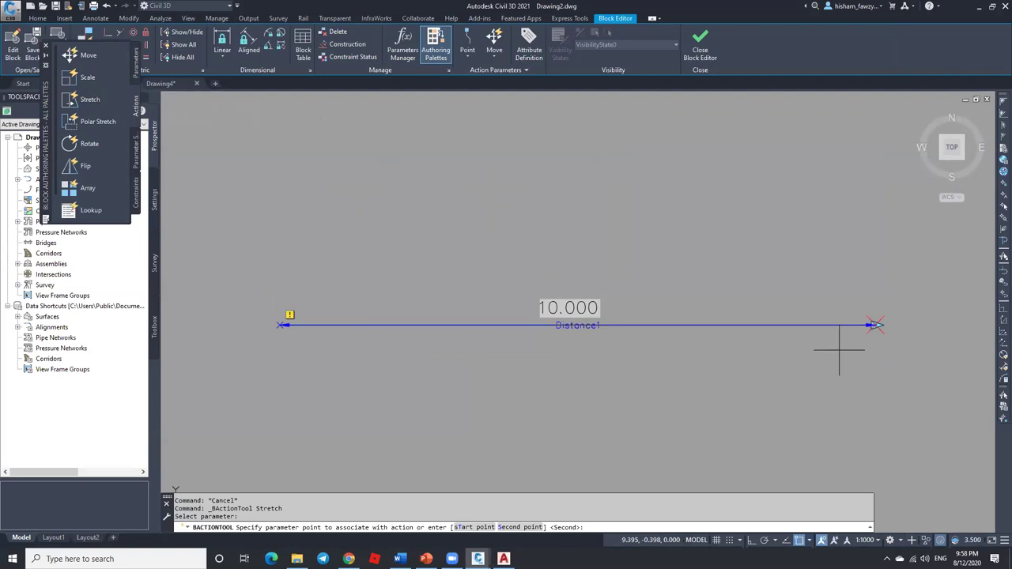
pyautogui.click(897, 294)
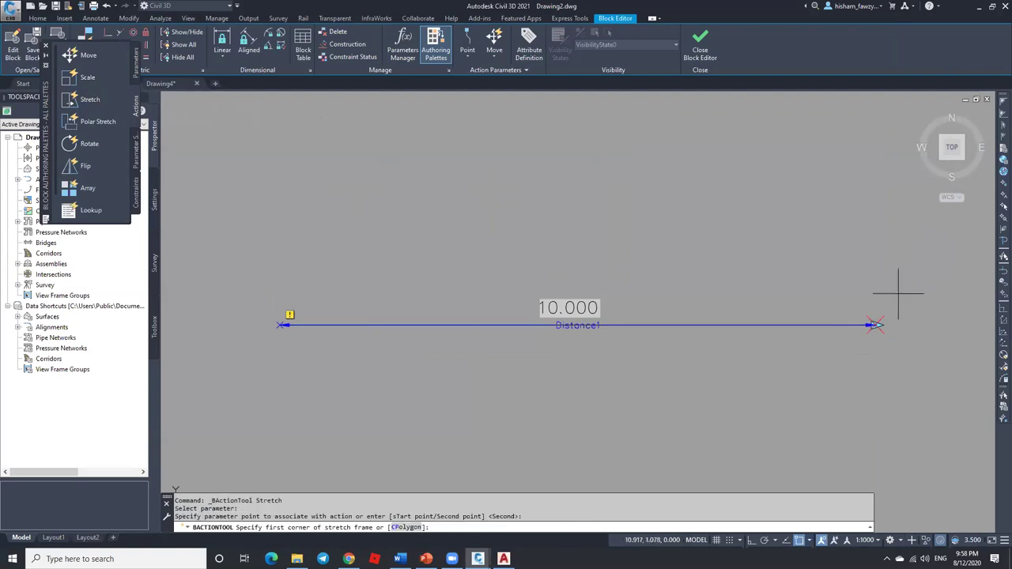
pyautogui.click(921, 238)
pyautogui.click(753, 428)
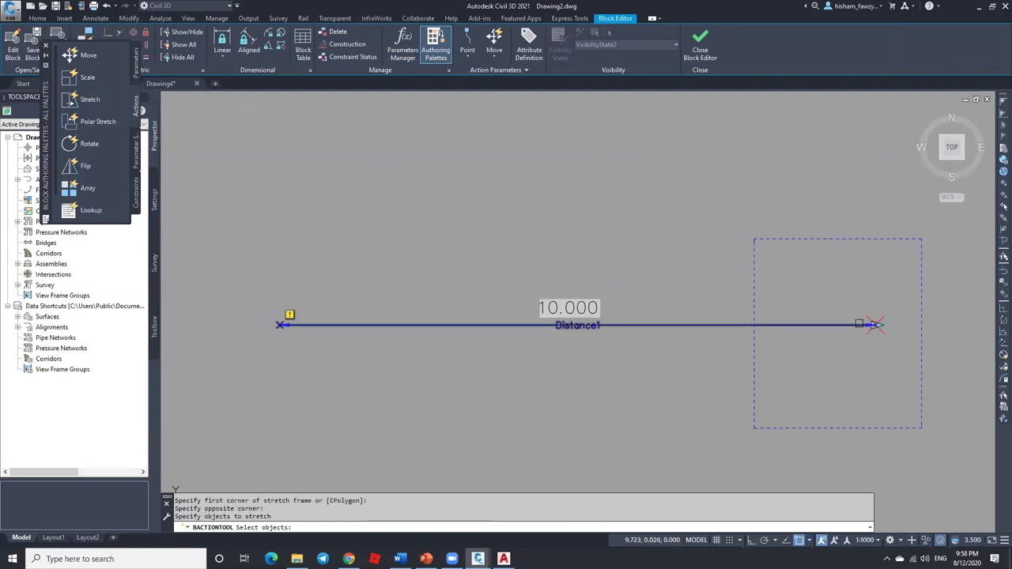
pyautogui.scroll(8, 601, 328)
pyautogui.click(563, 281)
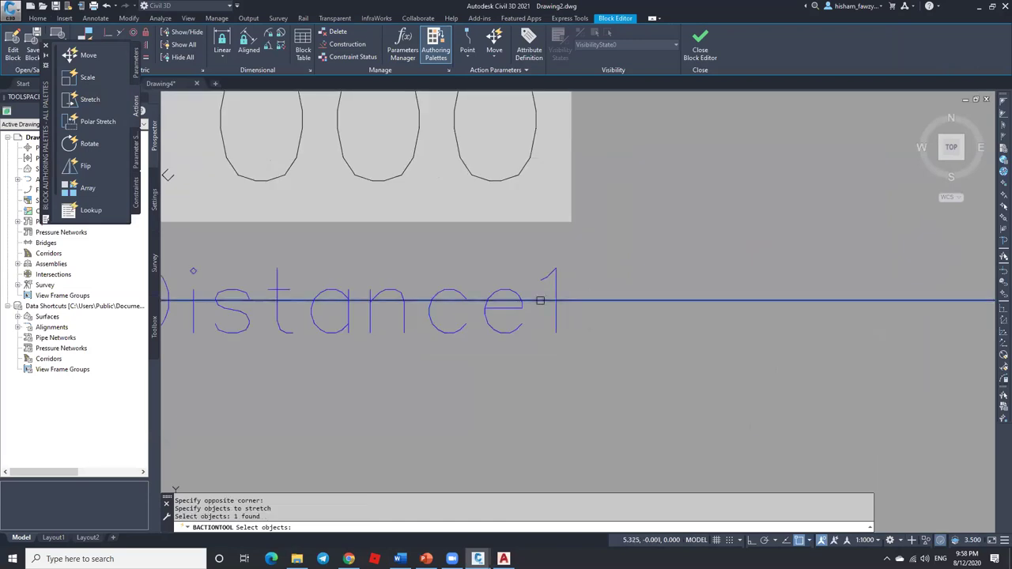
pyautogui.press('Return')
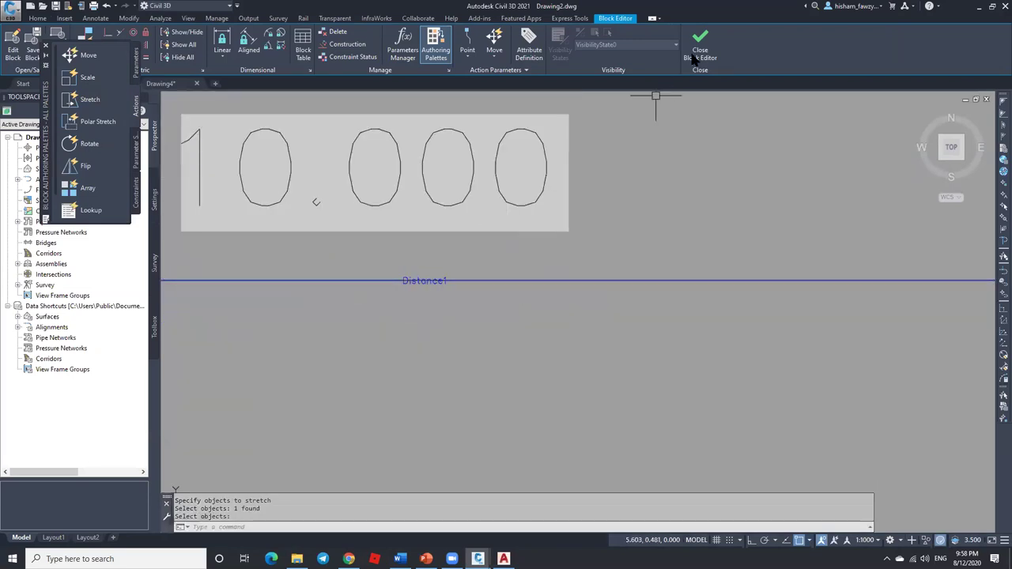
pyautogui.click(516, 259)
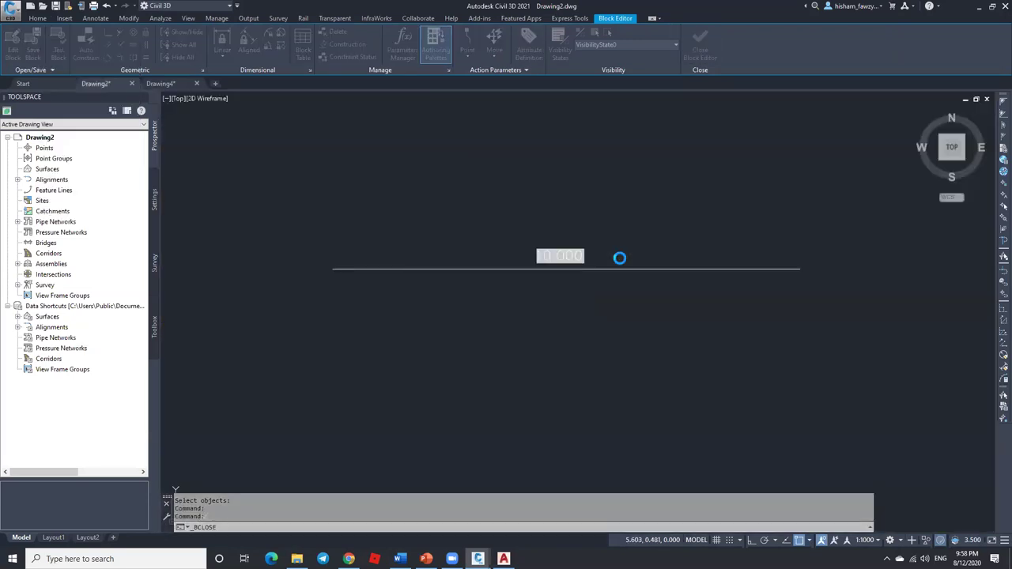
# Step: Shorten the block to about 6.18 units with its stretch grip and regenerate the drawing
pyautogui.click(801, 268)
pyautogui.press('Escape')
pyautogui.write('RE')
pyautogui.press('Return')
pyautogui.scroll(2, 583, 275)
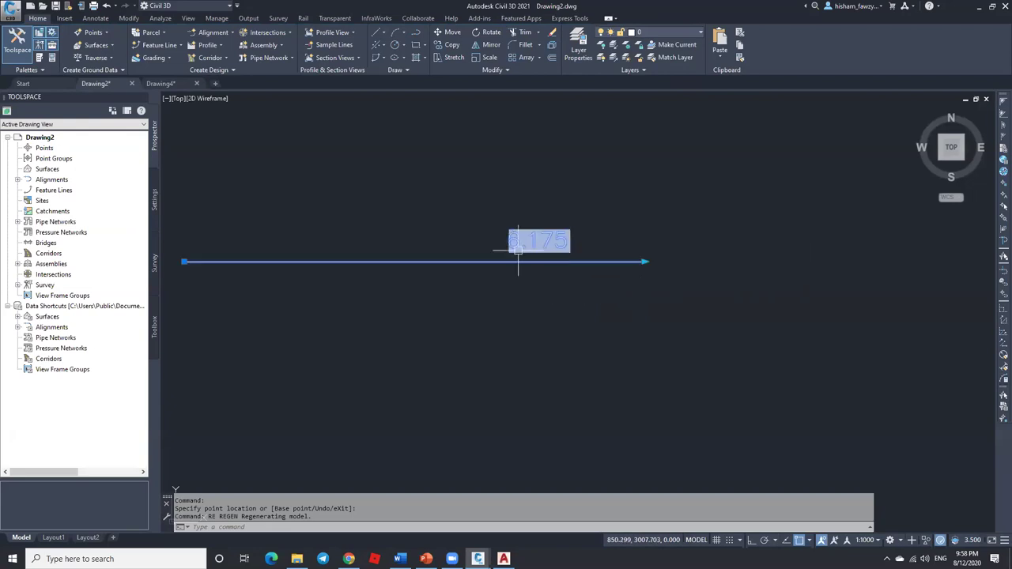
# Step: Stretch the block out to about 9.79 units and regenerate the drawing to update the length text
pyautogui.click(648, 259)
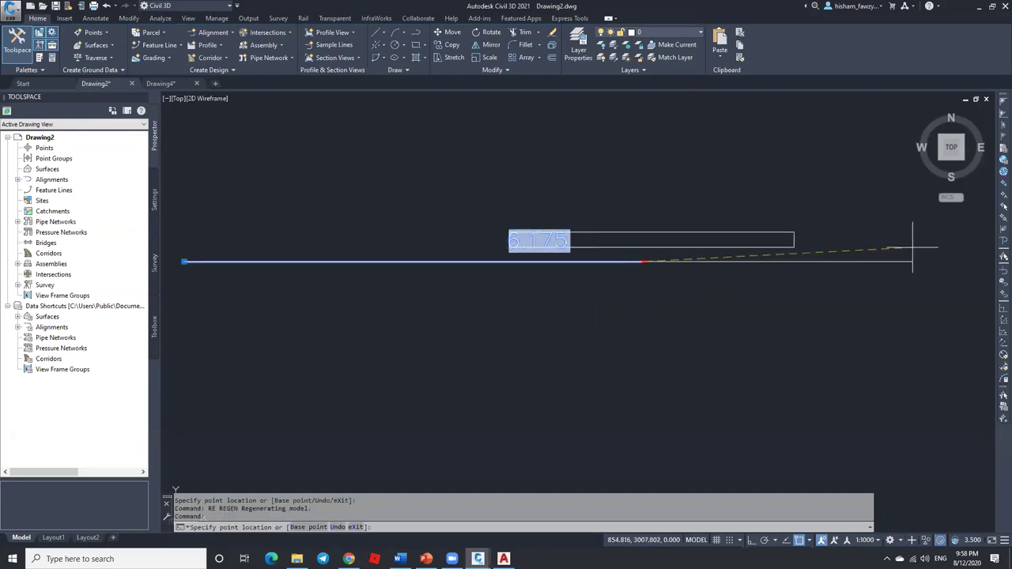
pyautogui.click(913, 252)
pyautogui.scroll(-2, 609, 284)
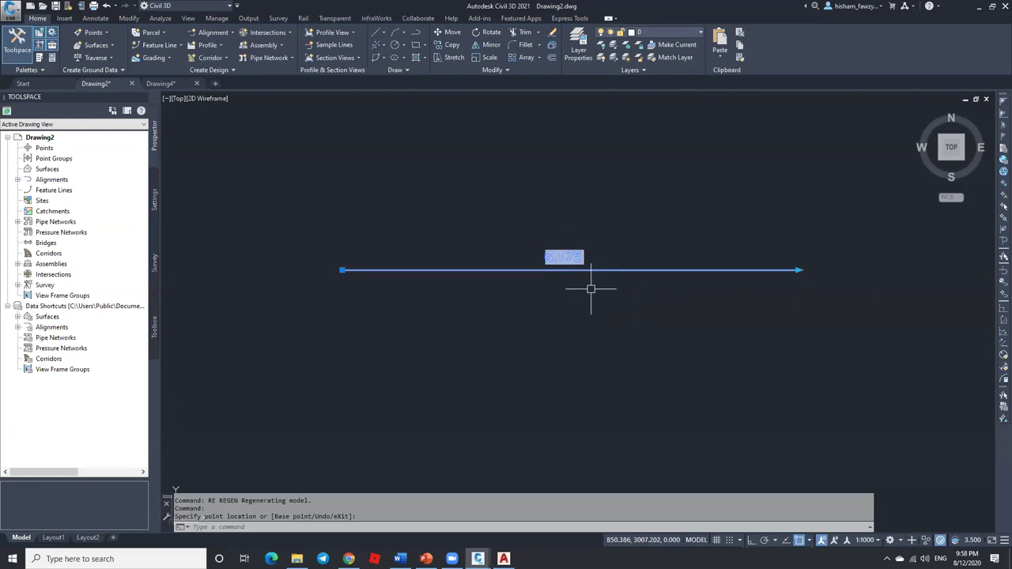
pyautogui.write('re')
pyautogui.press('Return')
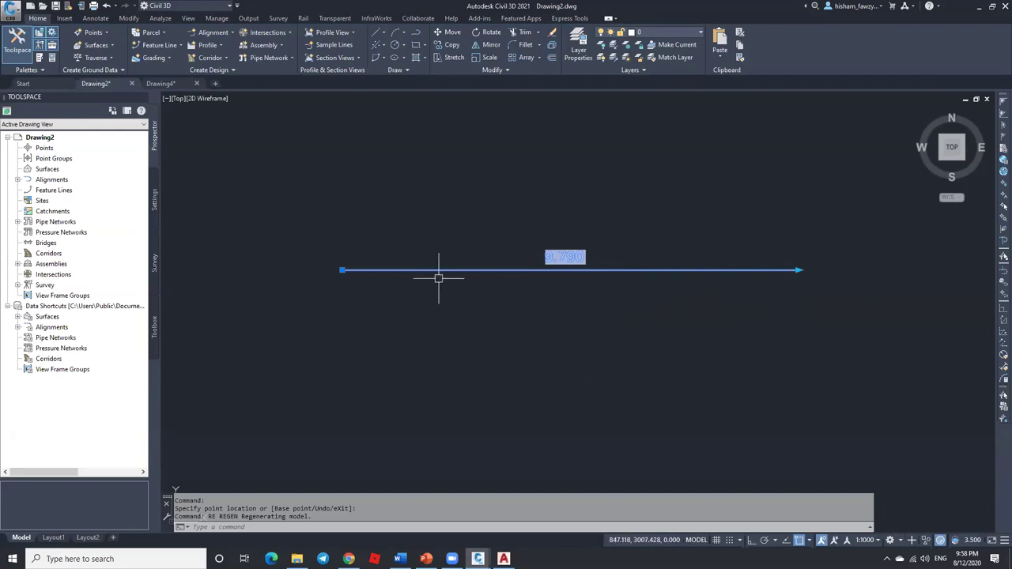
# Step: Shorten the block to about 3 units from its right end and regenerate to update the length text
pyautogui.click(798, 270)
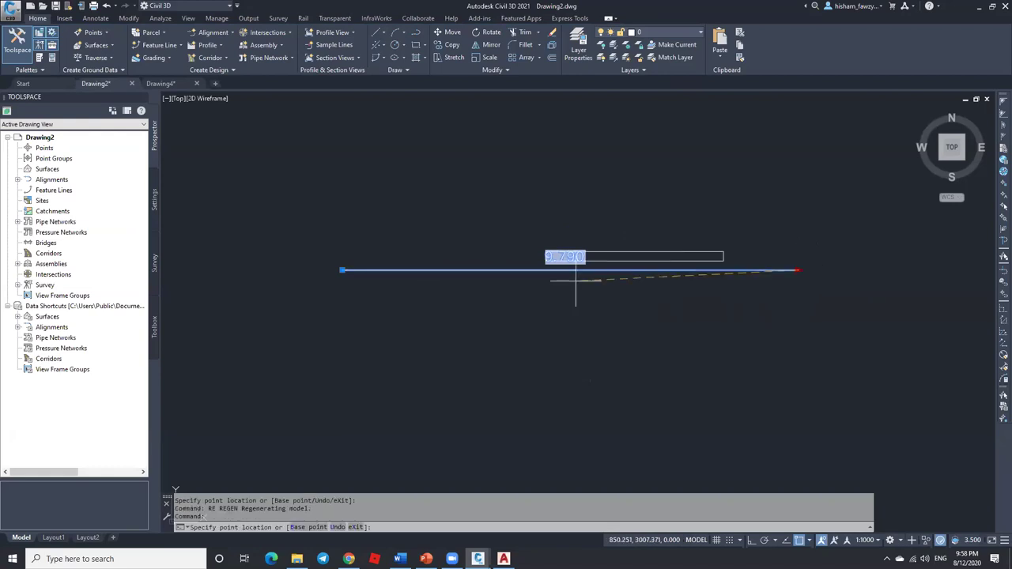
pyautogui.click(480, 272)
pyautogui.write('re')
pyautogui.press('Return')
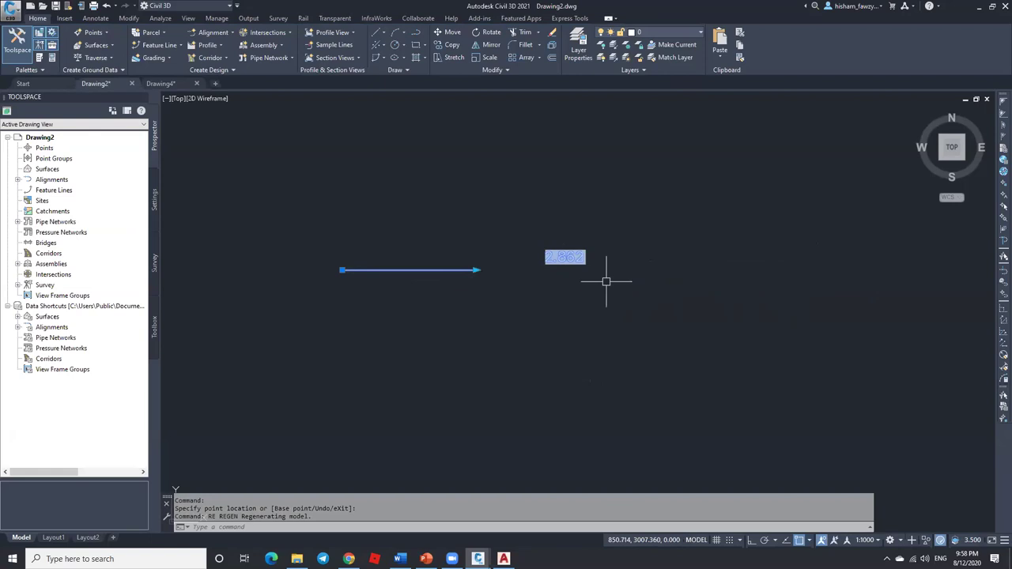
# Step: Open the line block for editing and add a Stretch action for the length text at the parameter's second point, framing the line's right end
pyautogui.doubleClick(430, 269)
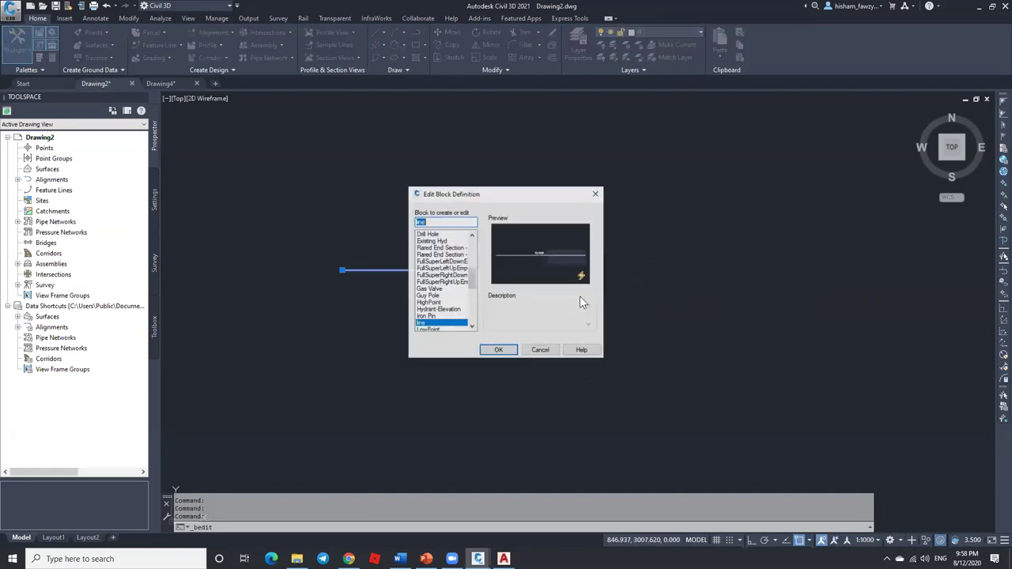
pyautogui.click(499, 349)
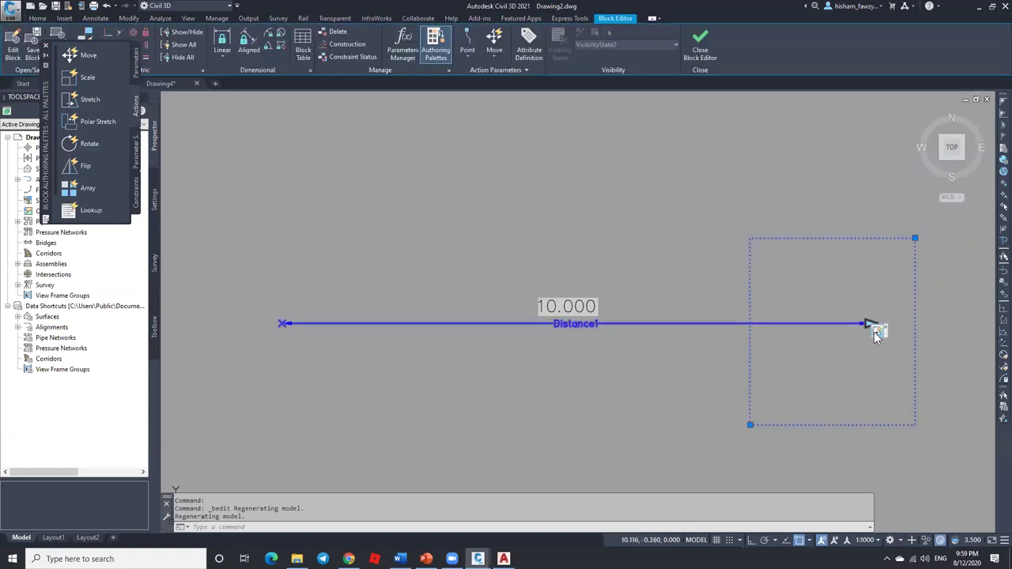
pyautogui.click(95, 99)
pyautogui.click(836, 320)
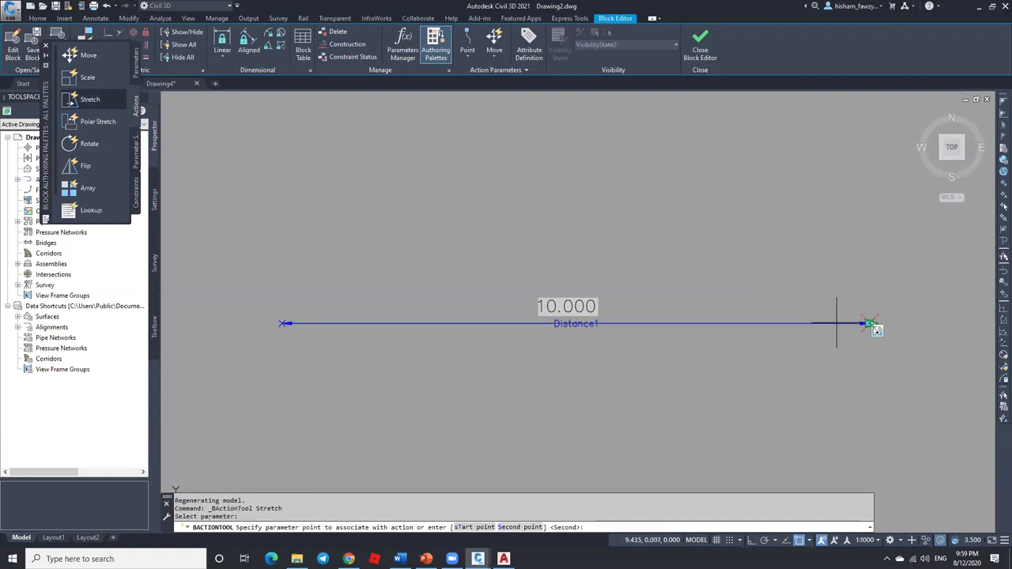
pyautogui.press('Return')
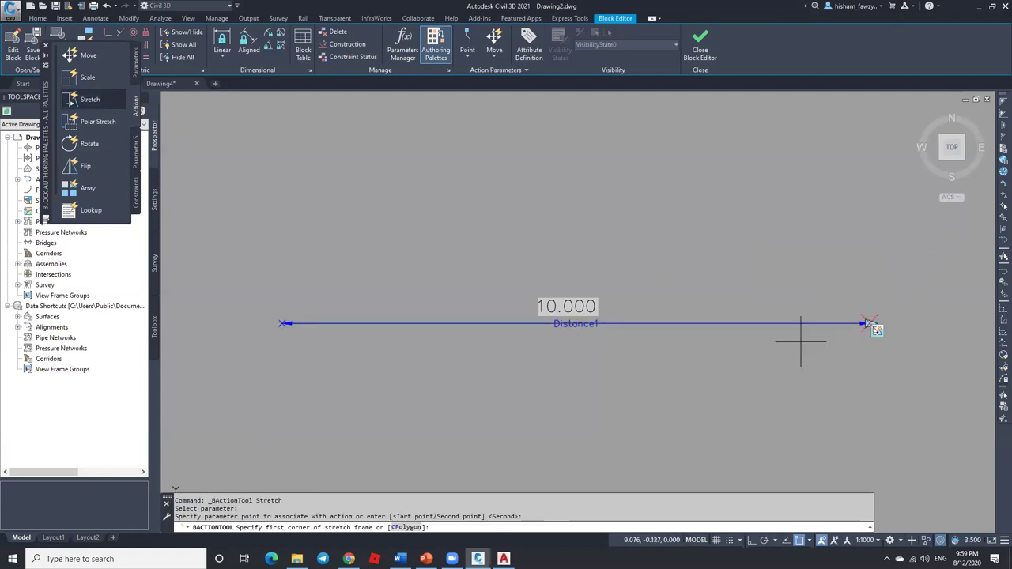
pyautogui.click(930, 247)
pyautogui.click(705, 411)
pyautogui.scroll(1, 568, 331)
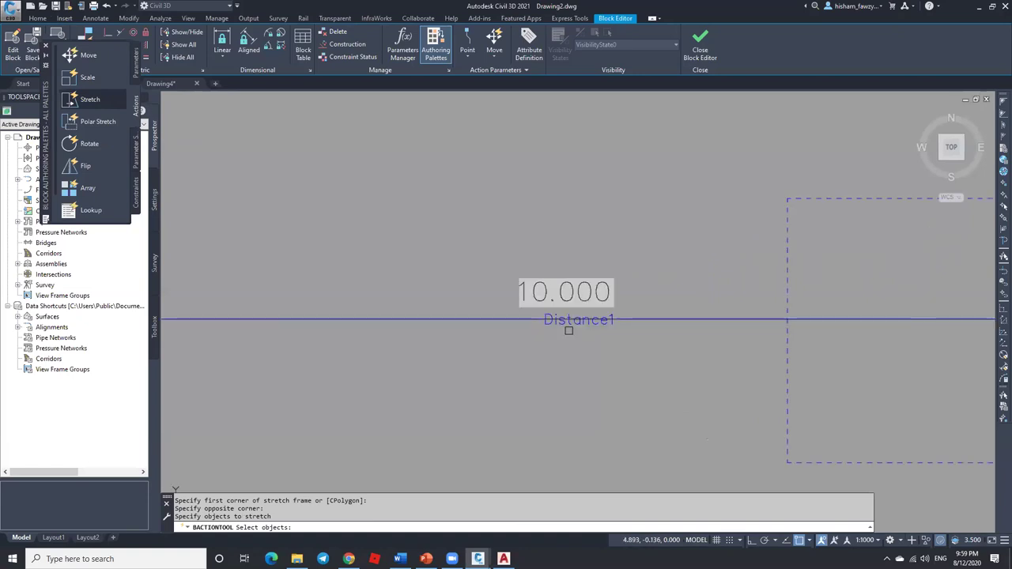
pyautogui.click(574, 290)
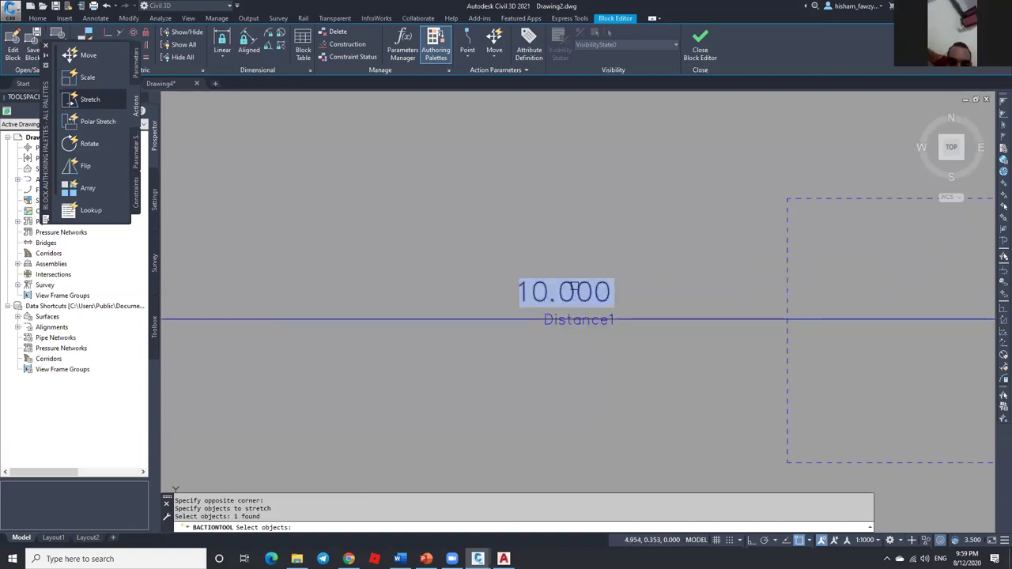
pyautogui.press('Return')
pyautogui.scroll(-3, 569, 280)
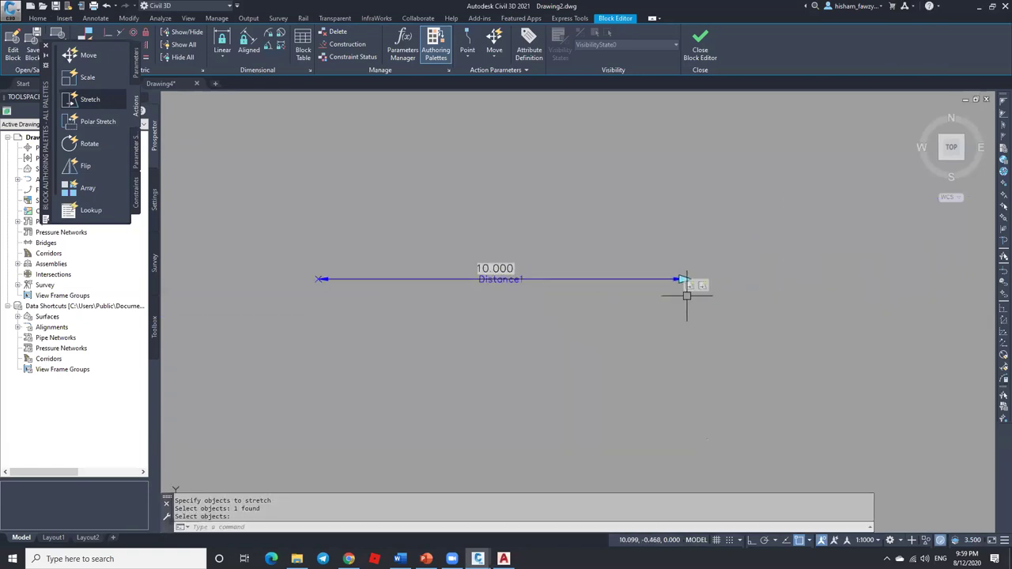
# Step: Set the text Stretch action's distance multiplier to 0.5 and close the block editor with changes saved
pyautogui.click(690, 284)
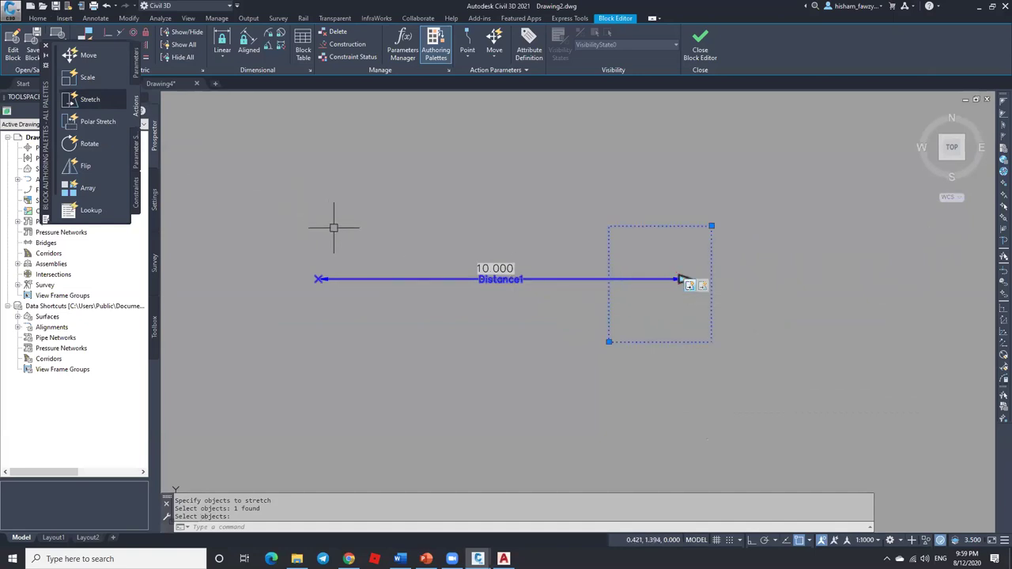
pyautogui.hotkey('ctrl', '1')
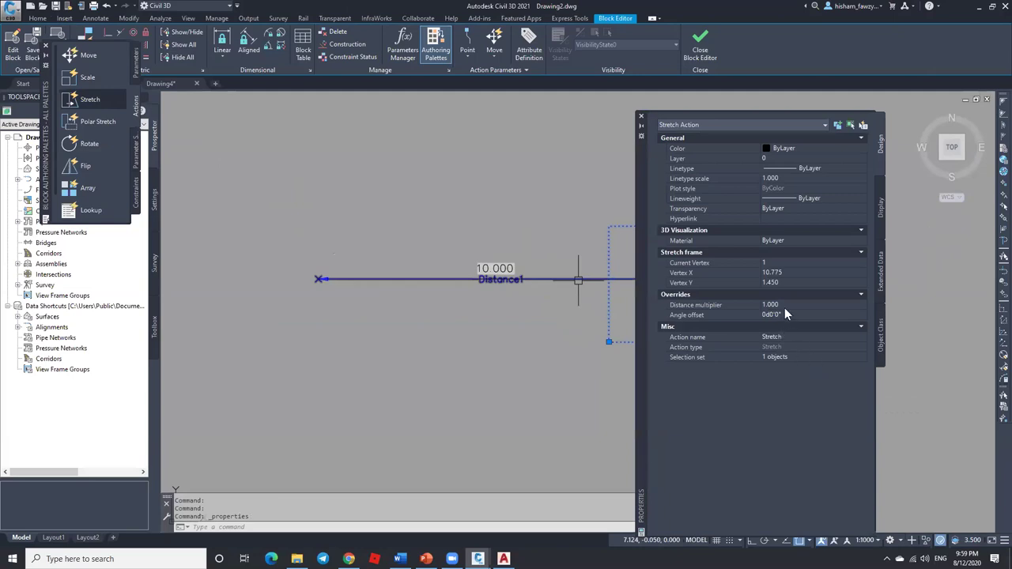
pyautogui.click(788, 305)
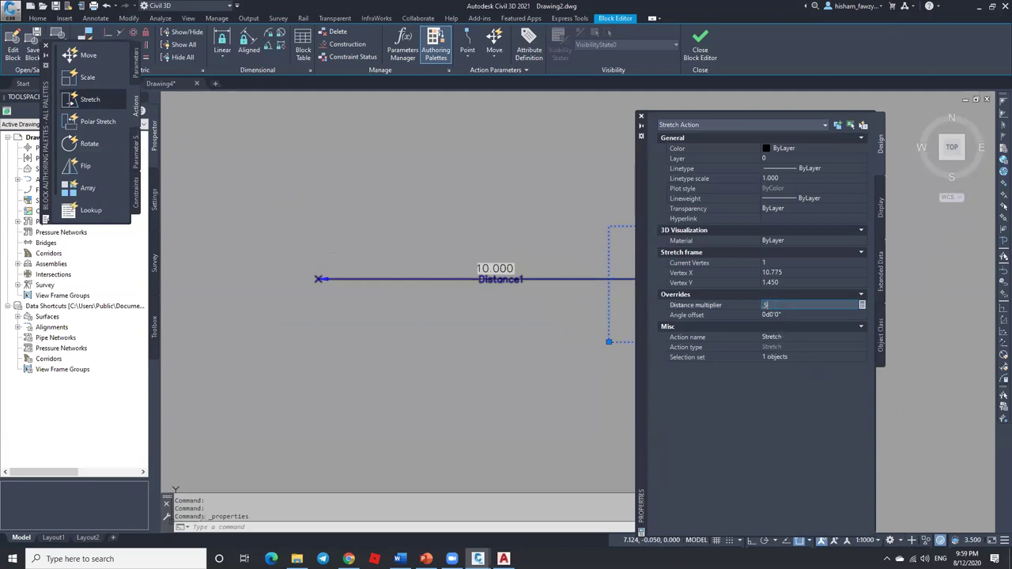
pyautogui.click(789, 313)
pyautogui.scroll(-3, 545, 275)
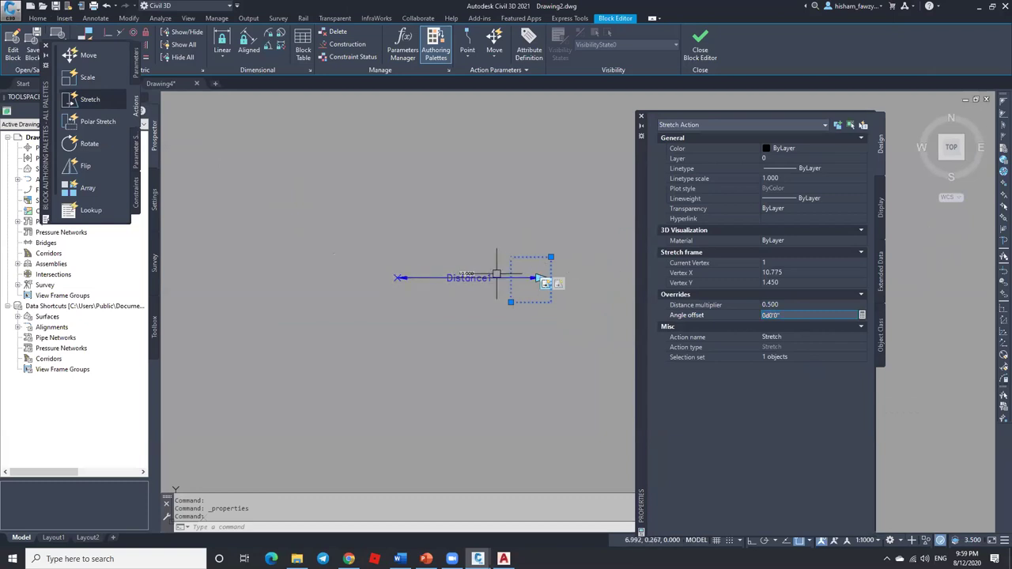
pyautogui.scroll(2, 470, 269)
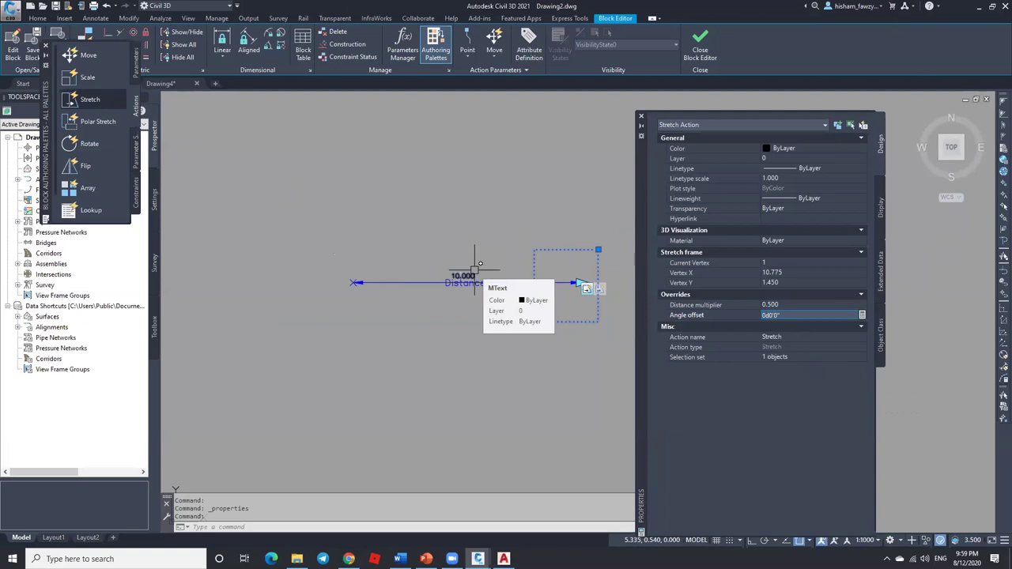
pyautogui.click(702, 47)
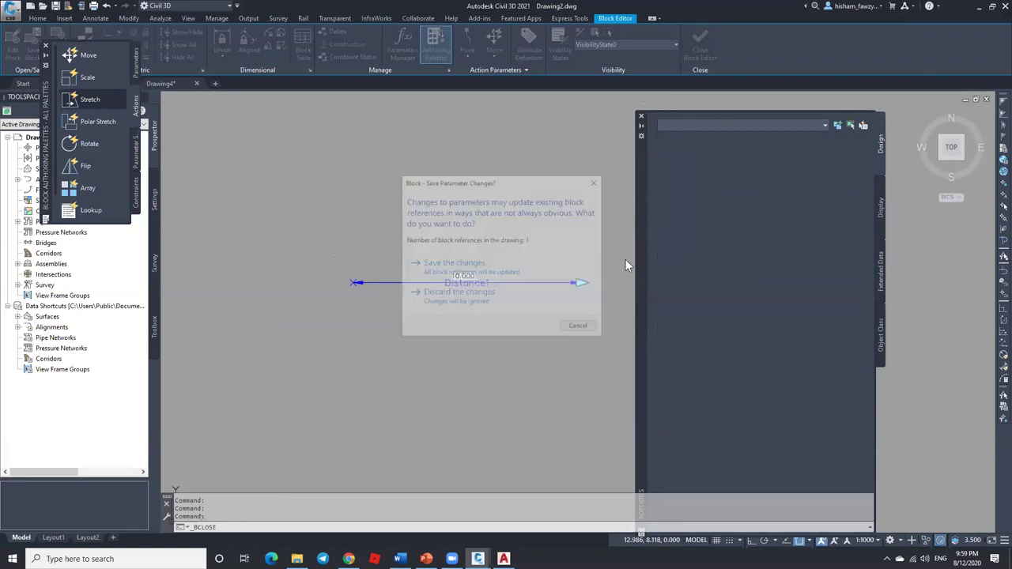
pyautogui.click(502, 259)
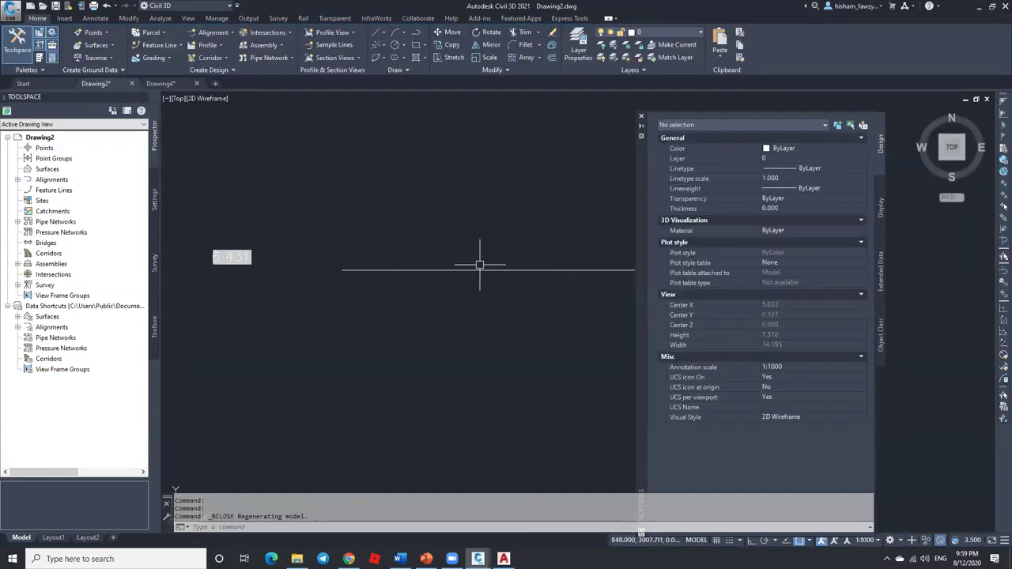
# Step: Undo the text Stretch action edits and the block's last shortening
pyautogui.hotkey('ctrl', 'z')
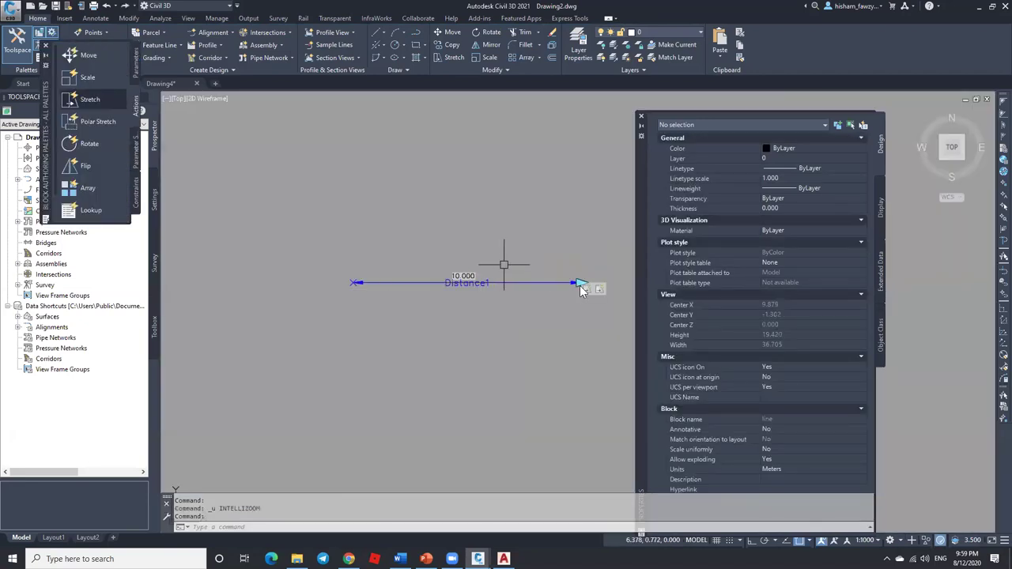
pyautogui.hotkey('ctrl', 'z')
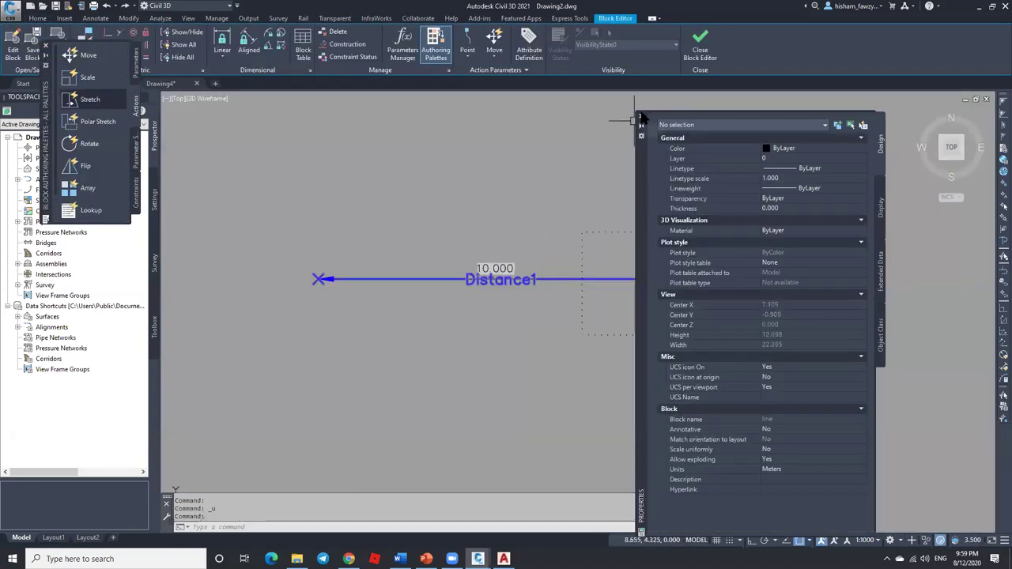
pyautogui.hotkey('ctrl', 'z')
pyautogui.hotkey('ctrl', 'z')
pyautogui.hotkey('ctrl', 'z')
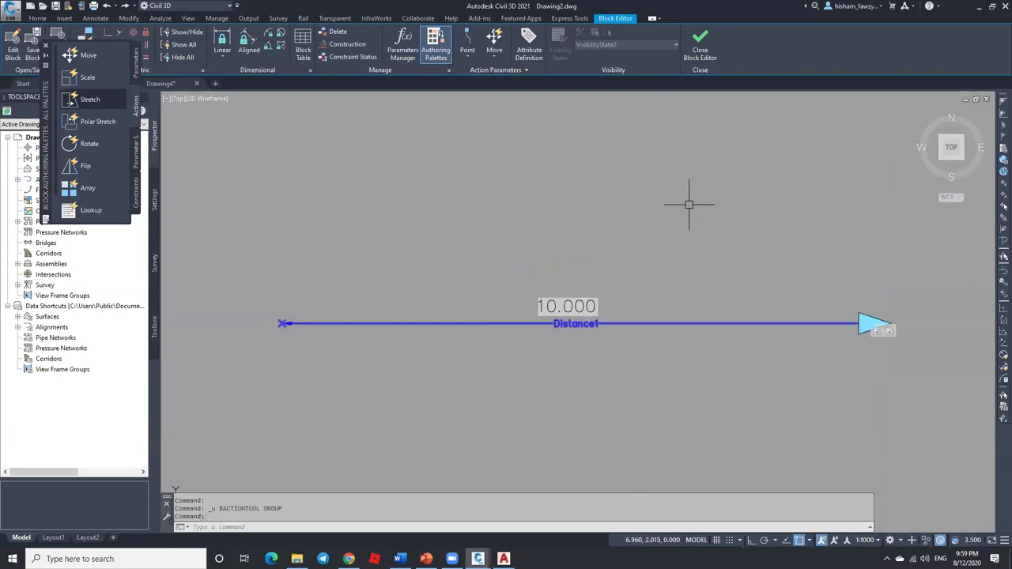
pyautogui.hotkey('ctrl', 'z')
pyautogui.hotkey('ctrl', 'z')
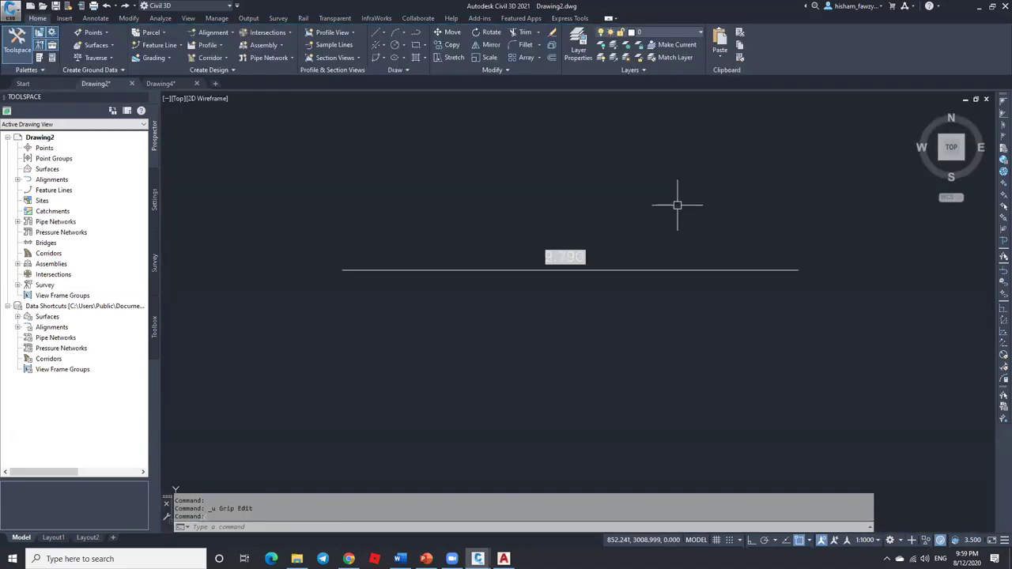
# Step: Reopen the line block's definition and add a Stretch action for the length text at the parameter's right point, framing that end
pyautogui.doubleClick(621, 269)
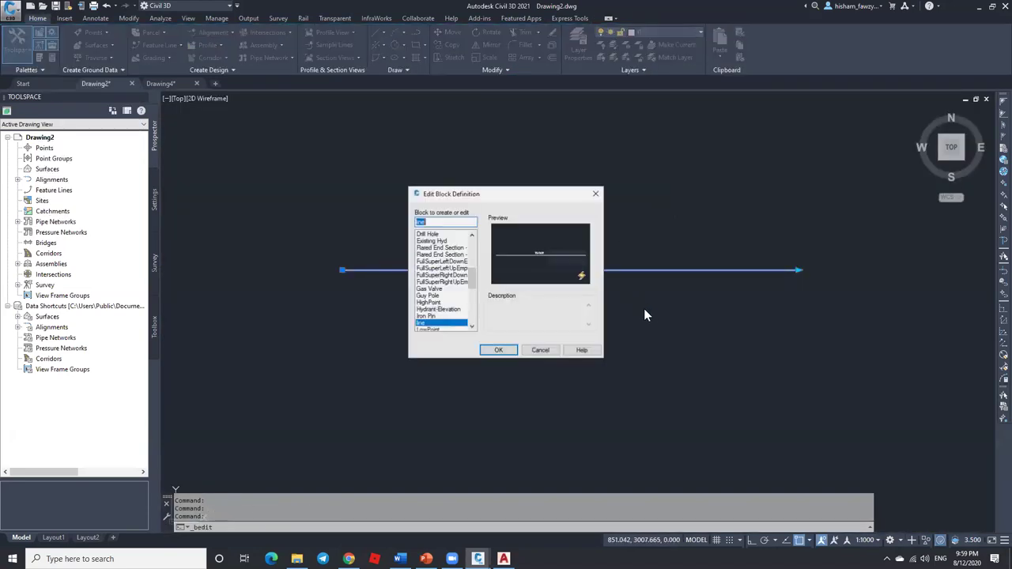
pyautogui.click(498, 350)
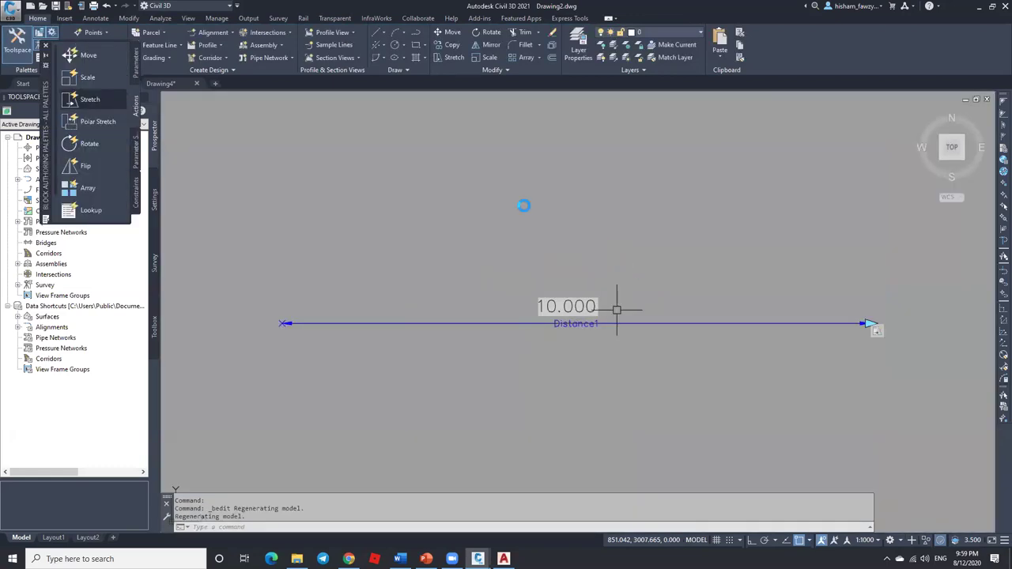
pyautogui.click(86, 99)
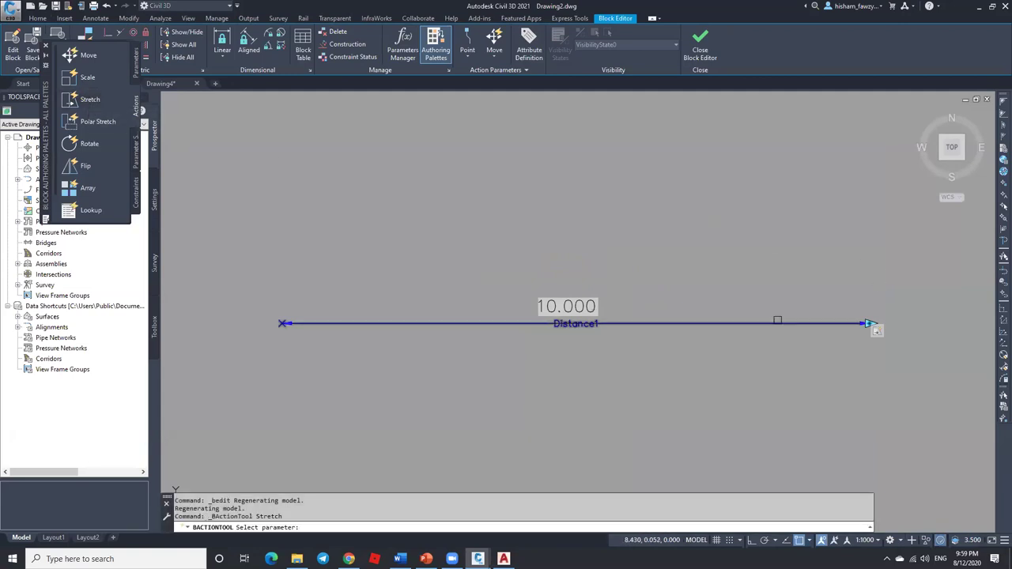
pyautogui.click(778, 320)
pyautogui.click(867, 323)
pyautogui.click(938, 236)
pyautogui.click(764, 409)
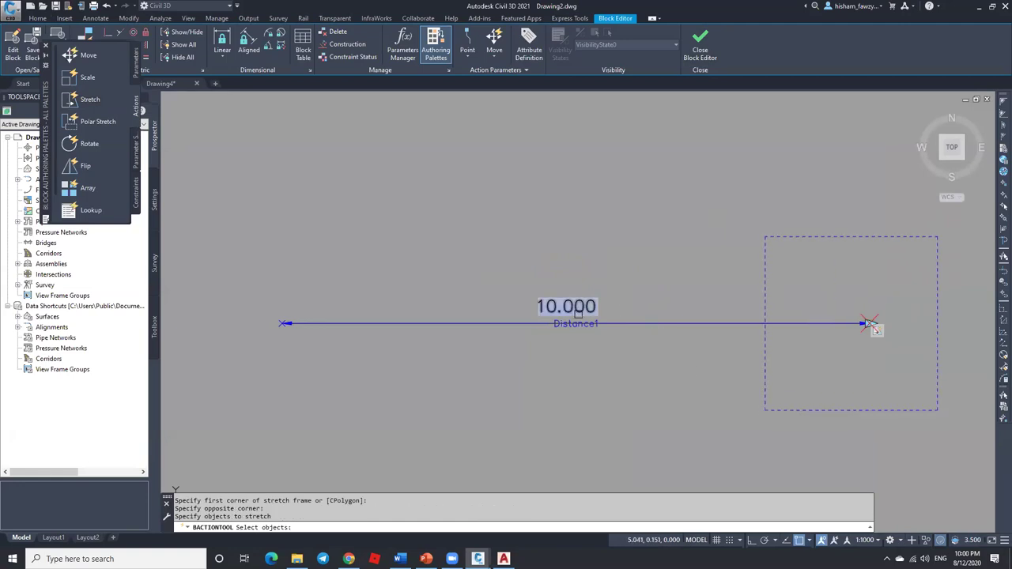
pyautogui.click(579, 306)
pyautogui.press('Return')
# Step: Set the new Stretch action's distance multiplier to .5, close the block editor with changes saved, and close the properties
pyautogui.doubleClick(876, 330)
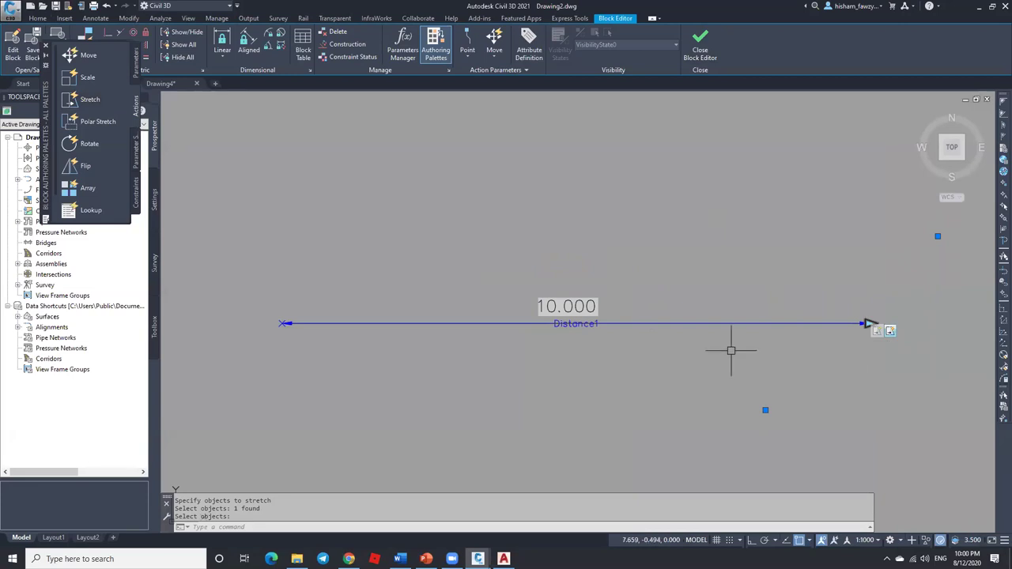
pyautogui.click(797, 305)
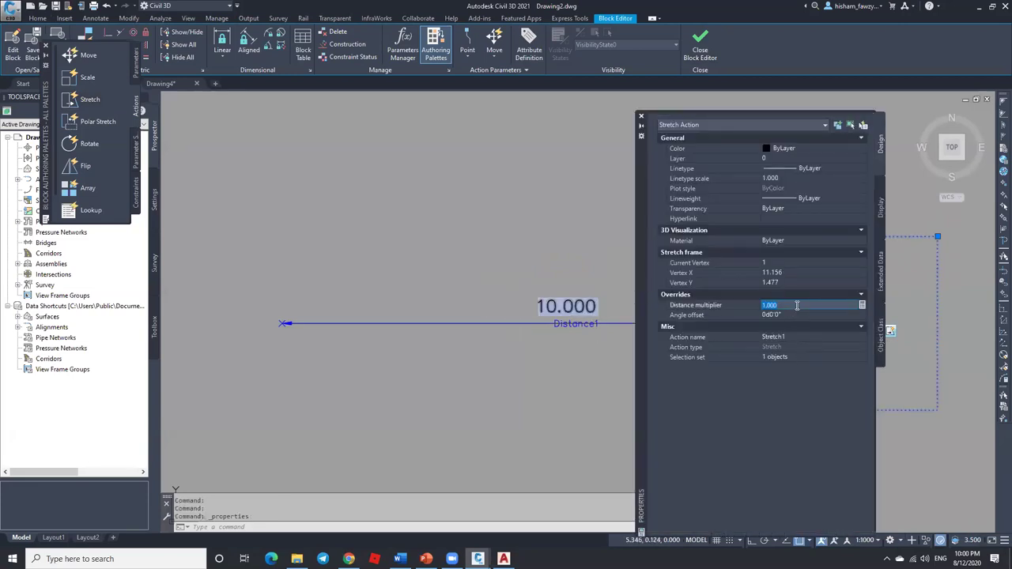
pyautogui.write('.5')
pyautogui.press('Return')
pyautogui.click(699, 48)
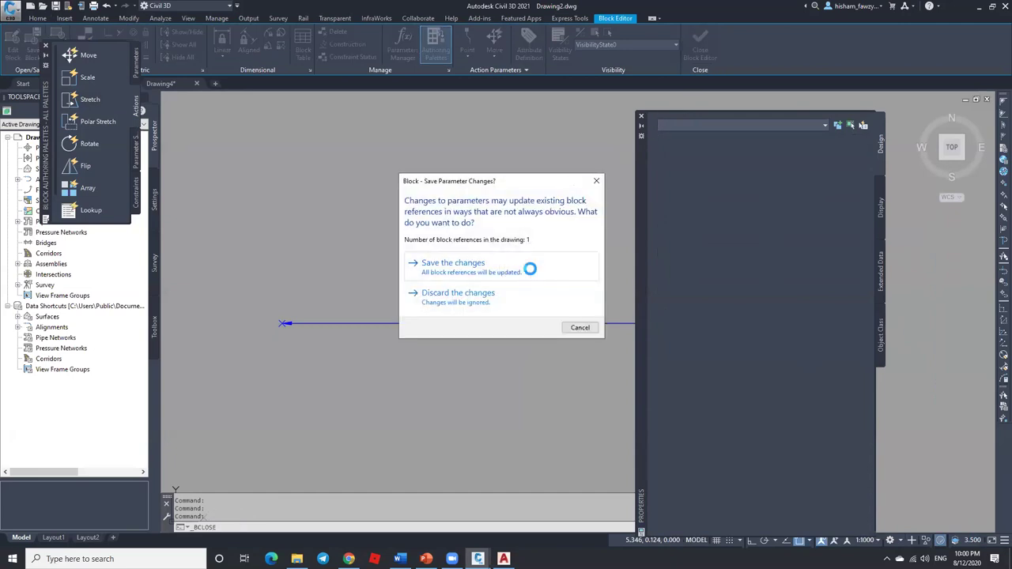
pyautogui.click(530, 268)
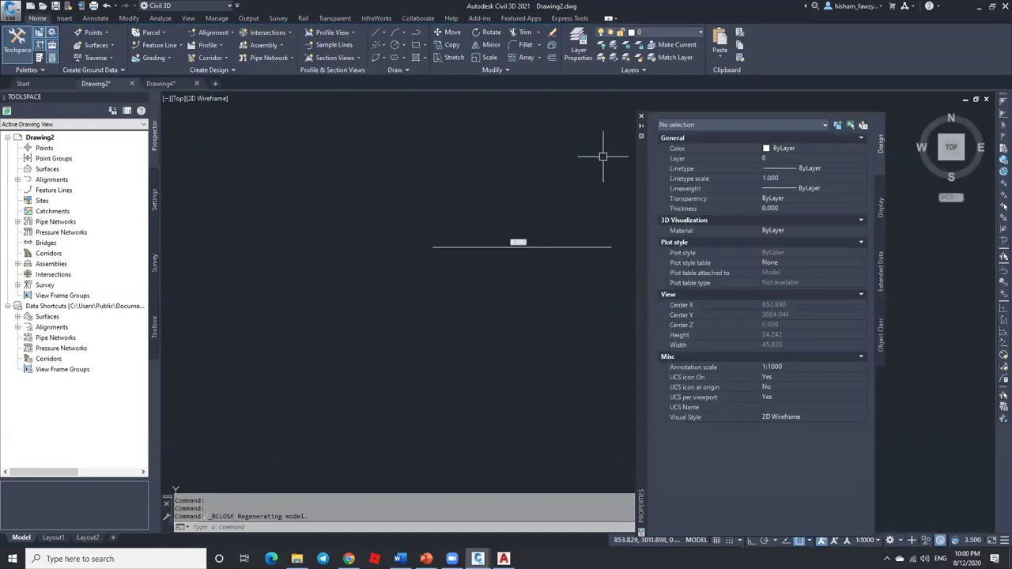
pyautogui.click(641, 117)
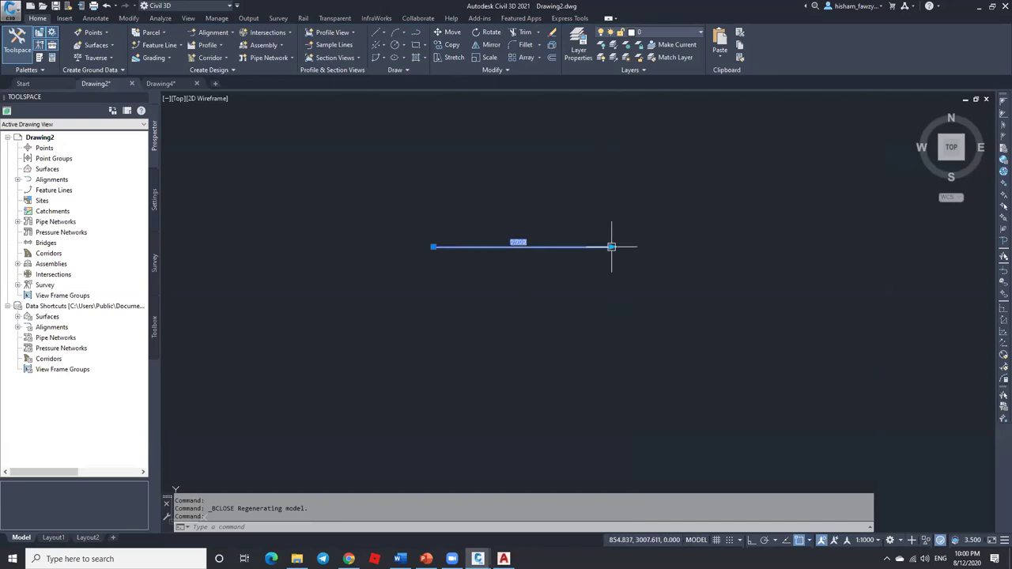
# Step: Shorten the block to about 2.79 units with its stretch grip and regenerate the drawing
pyautogui.click(607, 246)
pyautogui.click(611, 246)
pyautogui.click(484, 255)
pyautogui.scroll(4, 460, 243)
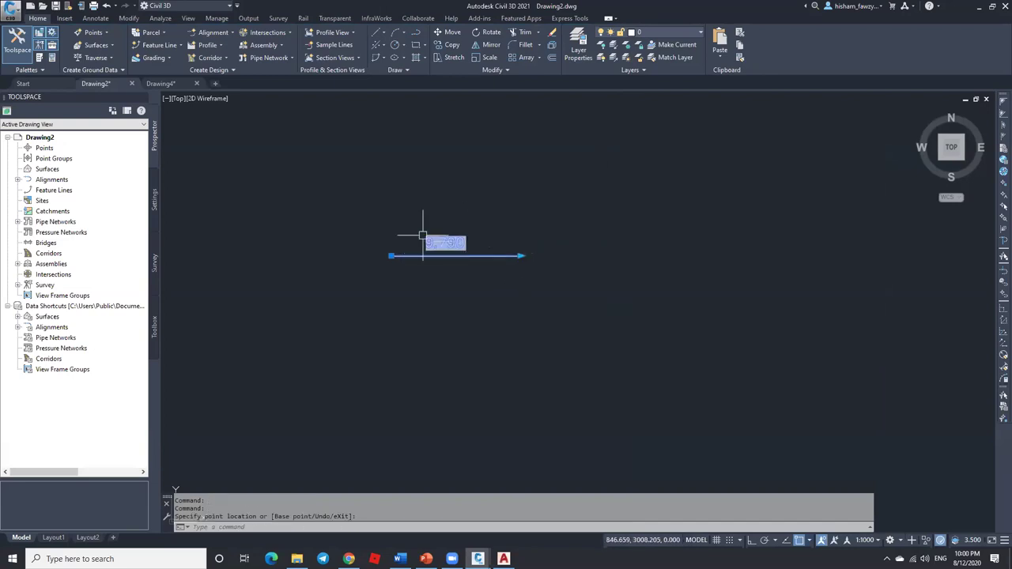
pyautogui.click(520, 255)
pyautogui.write('RE')
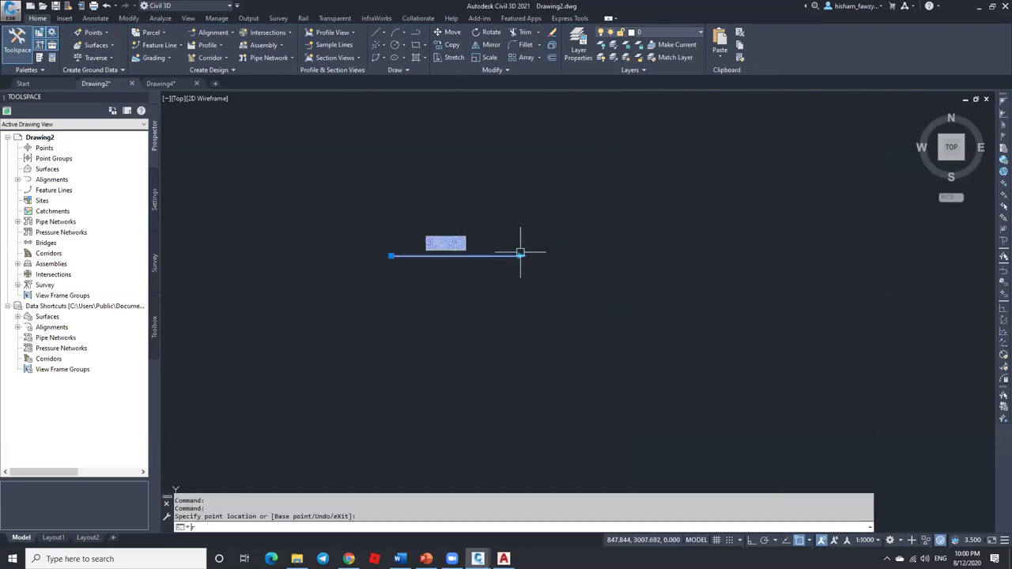
pyautogui.press('Return')
# Step: Stretch the block out to about 4.32 units and regenerate to update the centred length text
pyautogui.scroll(4, 442, 228)
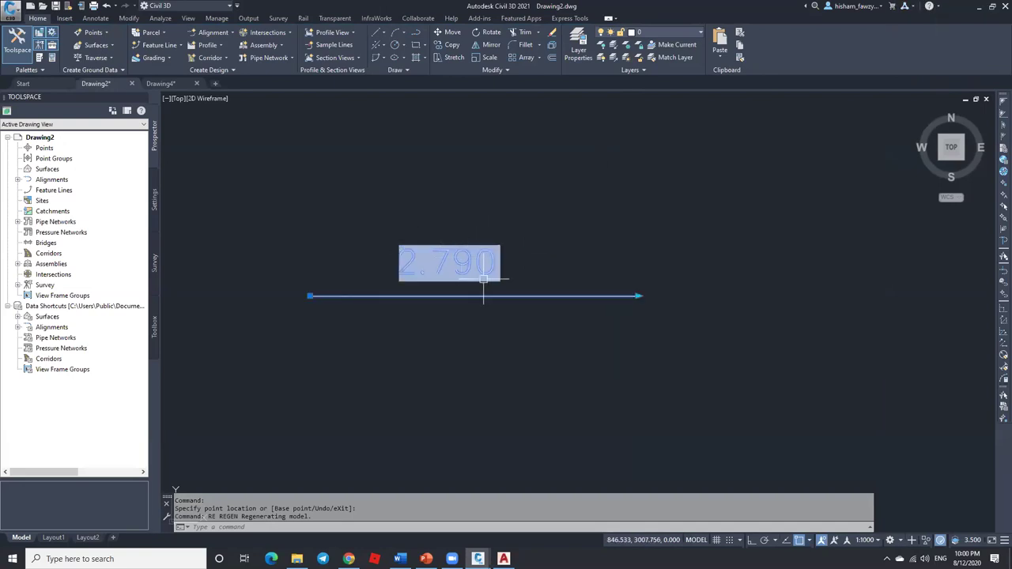
pyautogui.click(640, 297)
pyautogui.click(820, 296)
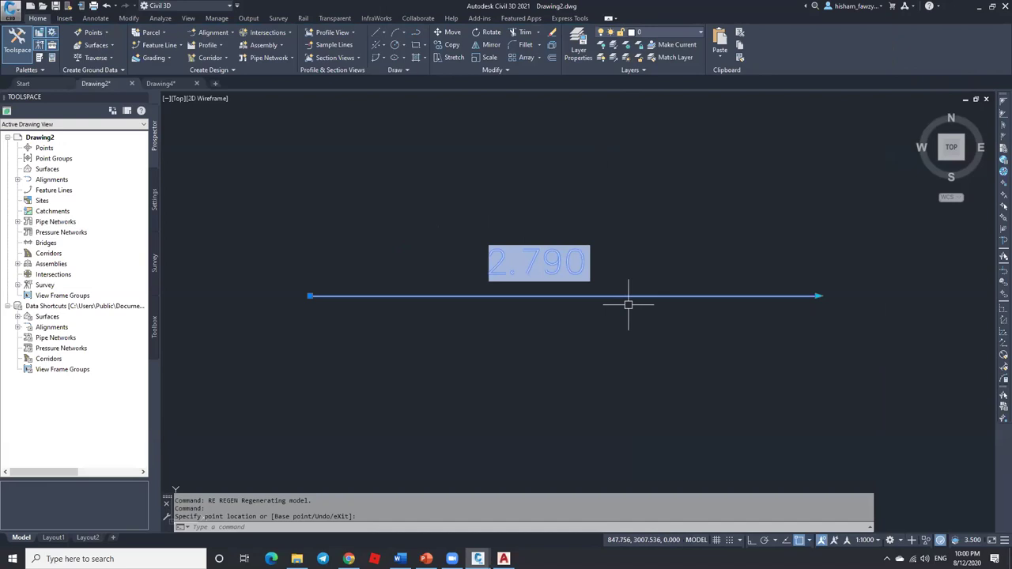
pyautogui.write('re')
pyautogui.press('Return')
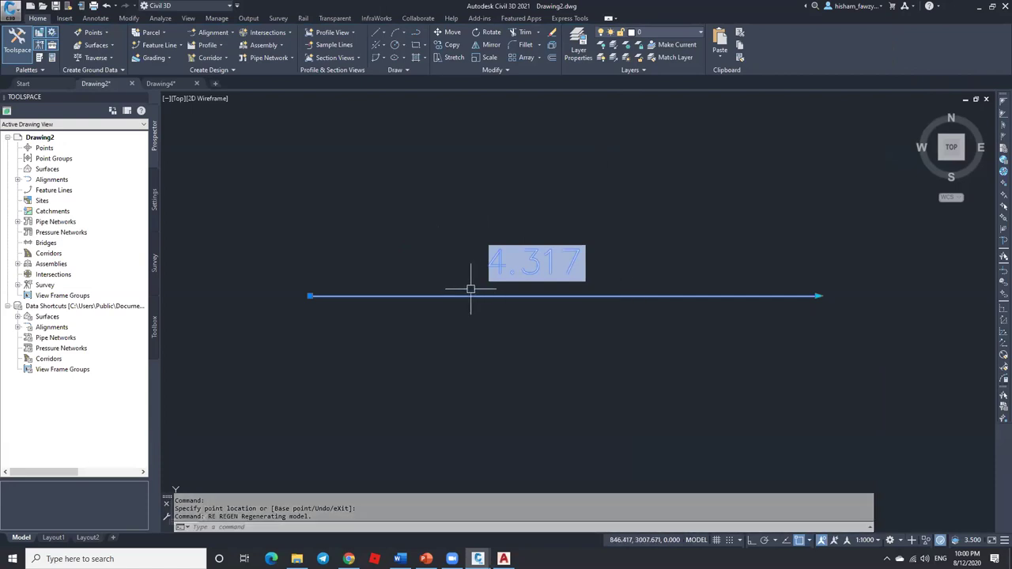
# Step: Draw an open zigzag polyline of six line segments with three peaks above the 4.317 line block
pyautogui.scroll(-2, 337, 229)
pyautogui.scroll(-2, 338, 228)
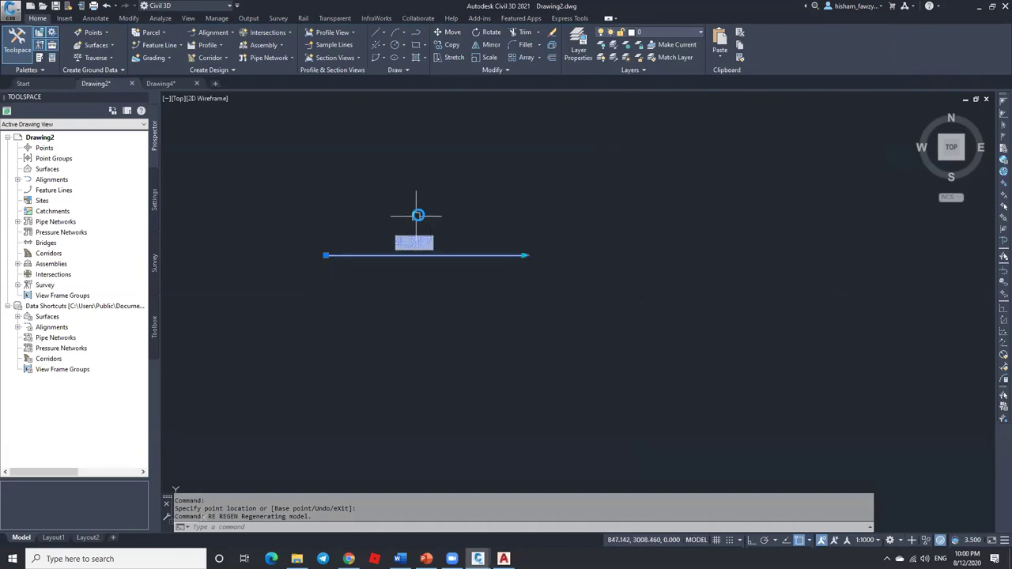
pyautogui.scroll(2, 424, 214)
pyautogui.press('Escape')
pyautogui.write('pl')
pyautogui.press('Return')
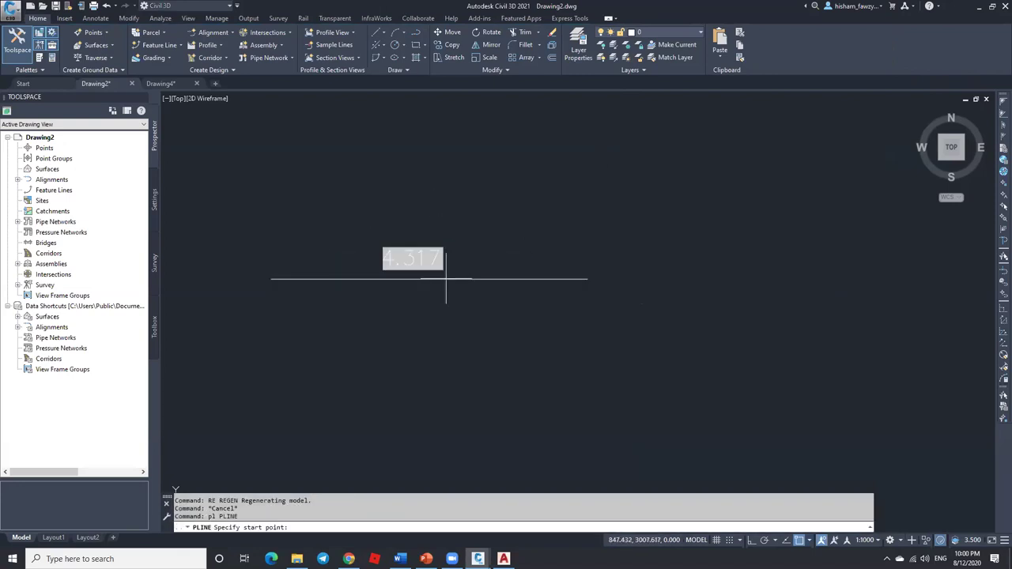
pyautogui.scroll(-7, 445, 316)
pyautogui.scroll(7, 518, 290)
pyautogui.click(520, 313)
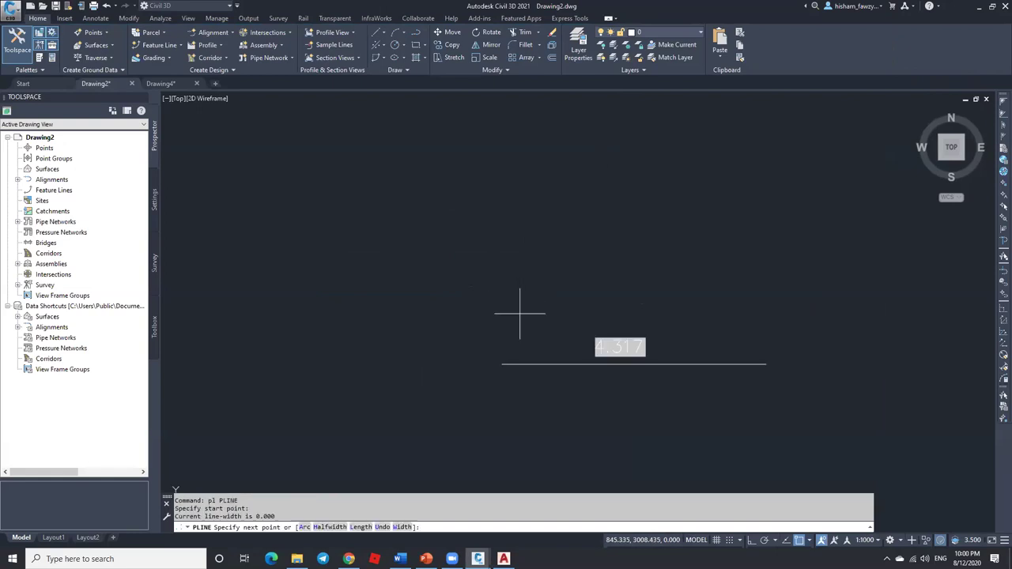
pyautogui.click(576, 231)
pyautogui.click(630, 304)
pyautogui.click(692, 224)
pyautogui.click(761, 297)
pyautogui.click(824, 211)
pyautogui.click(896, 300)
pyautogui.press('Escape')
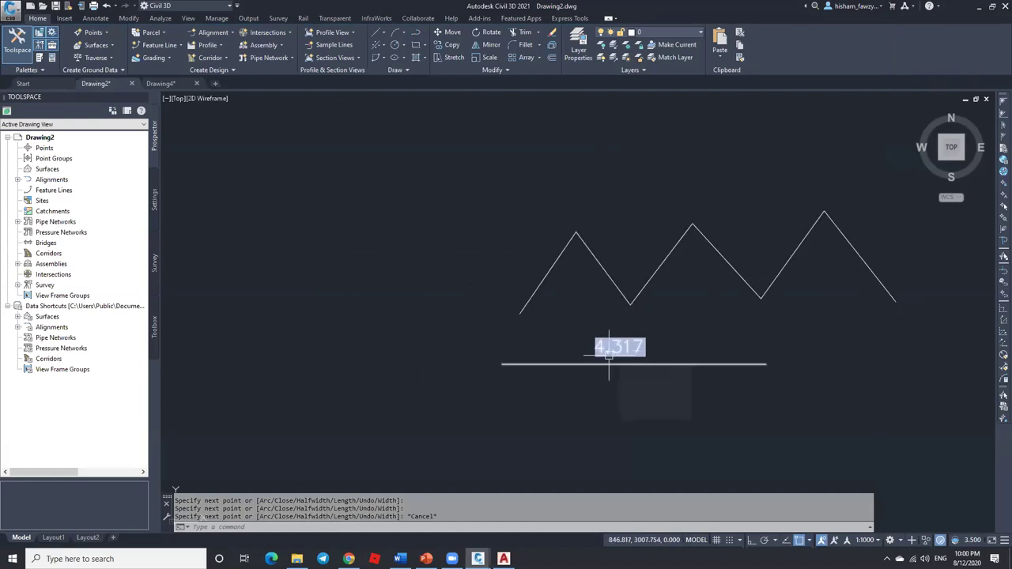
# Step: Open the Add Labels tool and set its feature to Line and Curve
pyautogui.moveTo(614, 346)
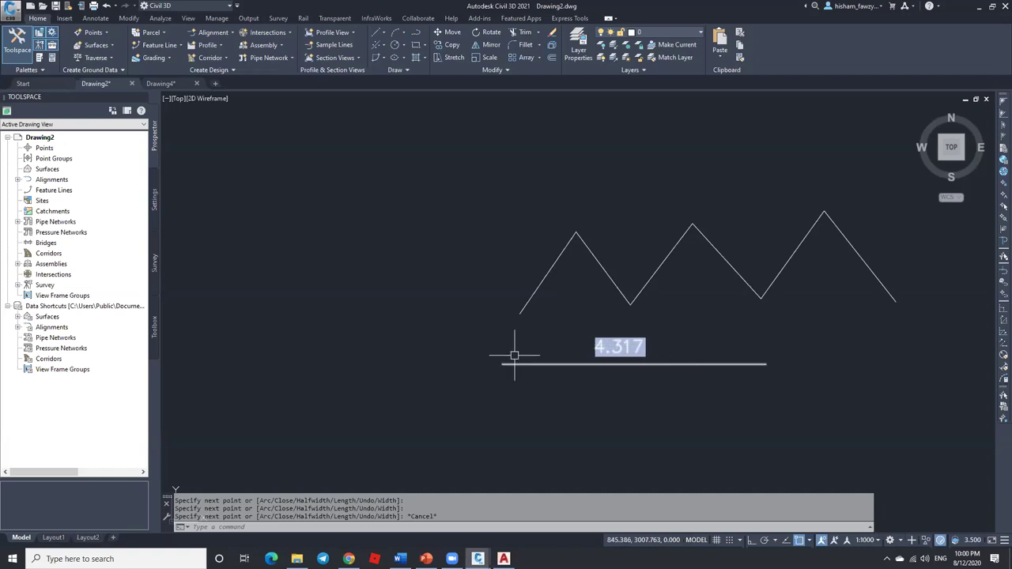
pyautogui.moveTo(710, 361)
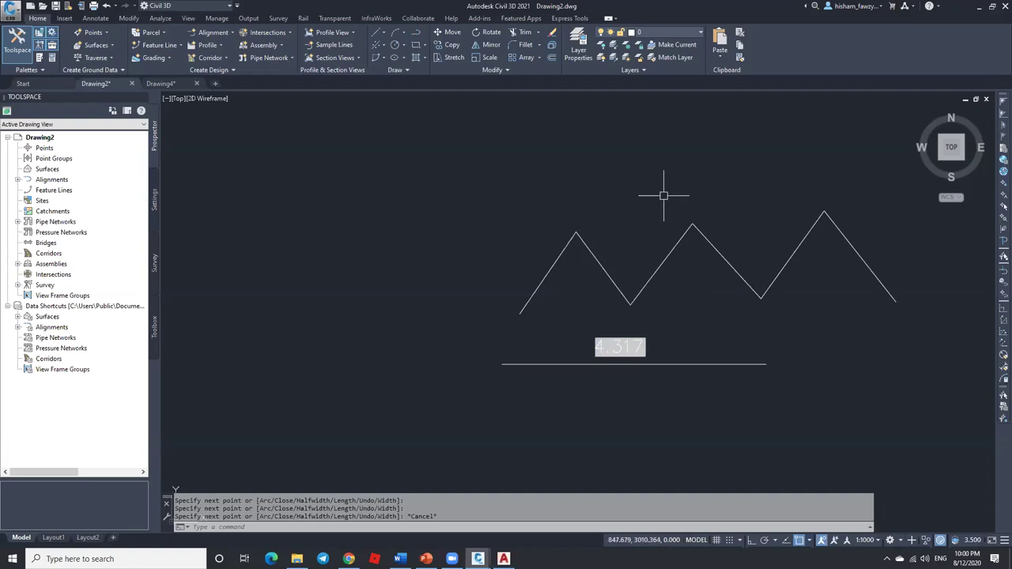
pyautogui.moveTo(661, 197); pyautogui.dragTo(530, 185, button='middle')
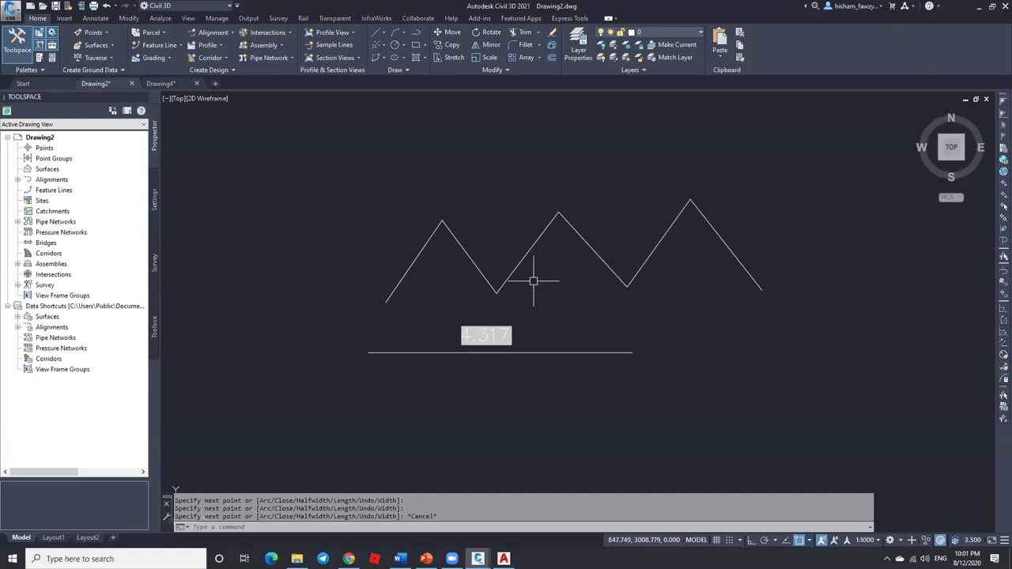
pyautogui.moveTo(532, 252)
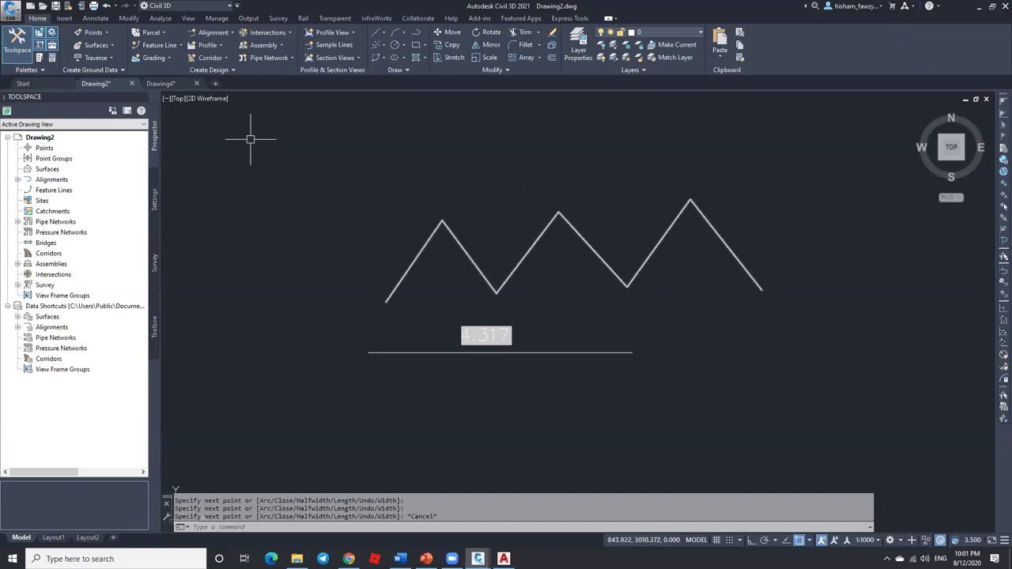
pyautogui.click(104, 19)
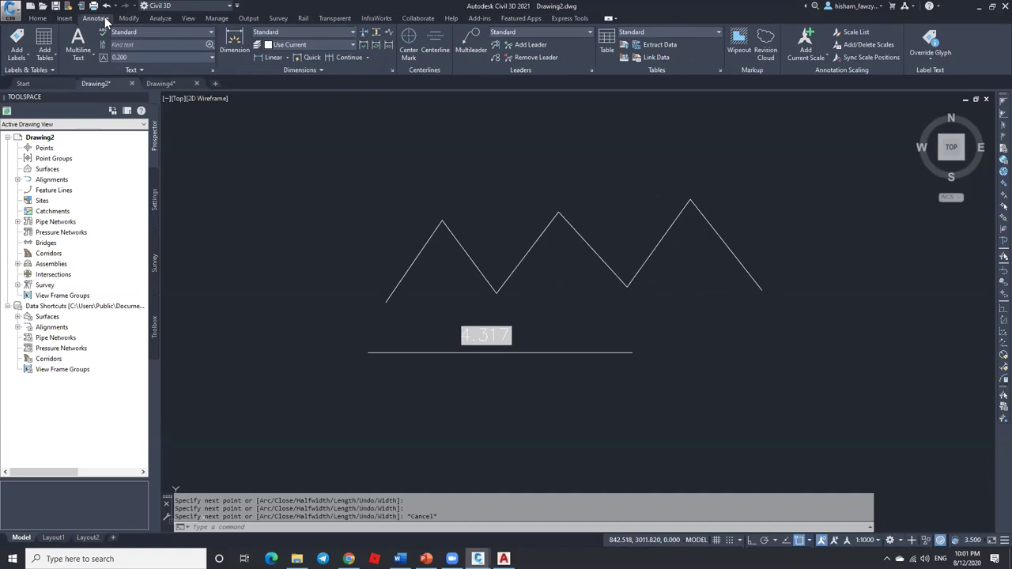
pyautogui.click(25, 60)
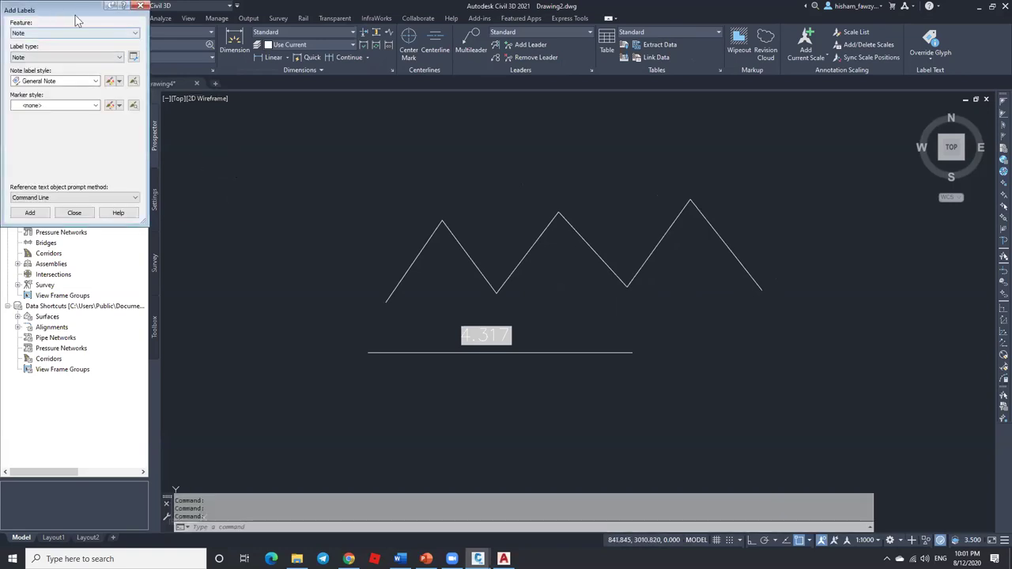
pyautogui.click(241, 125)
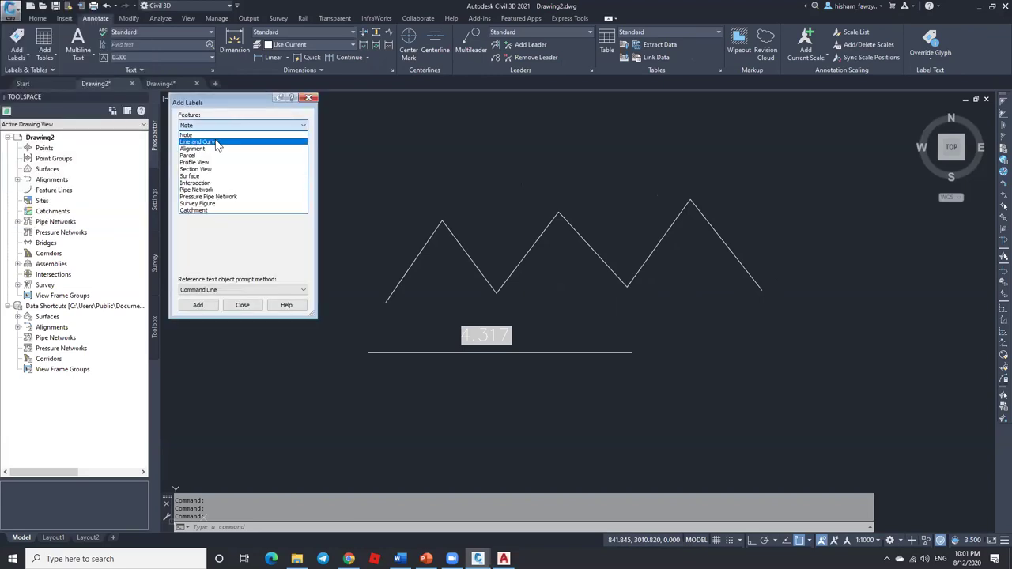
pyautogui.click(208, 142)
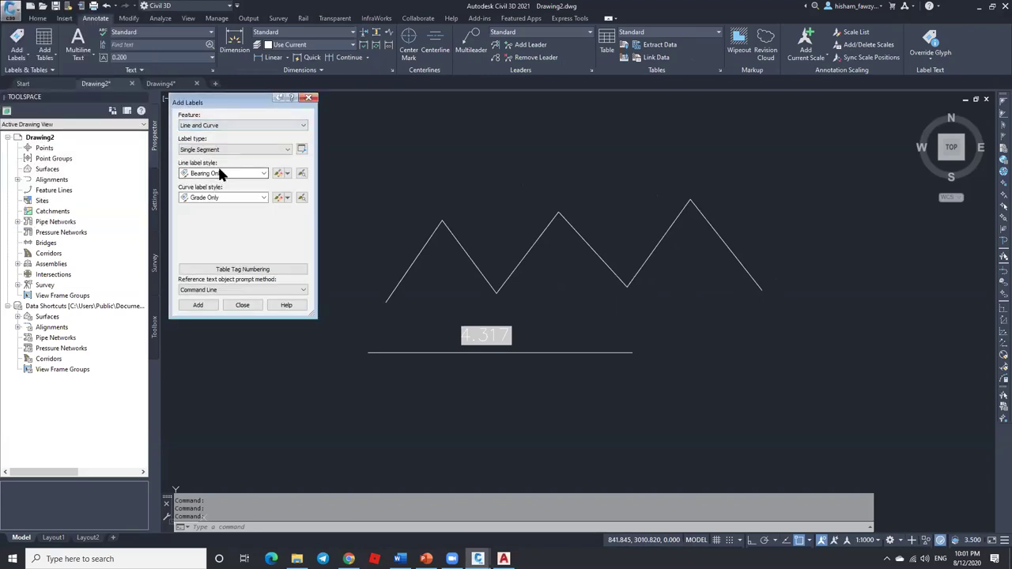
# Step: For single-segment labels, choose the line label style Distance Only and the curve label style Radius Only
pyautogui.click(228, 173)
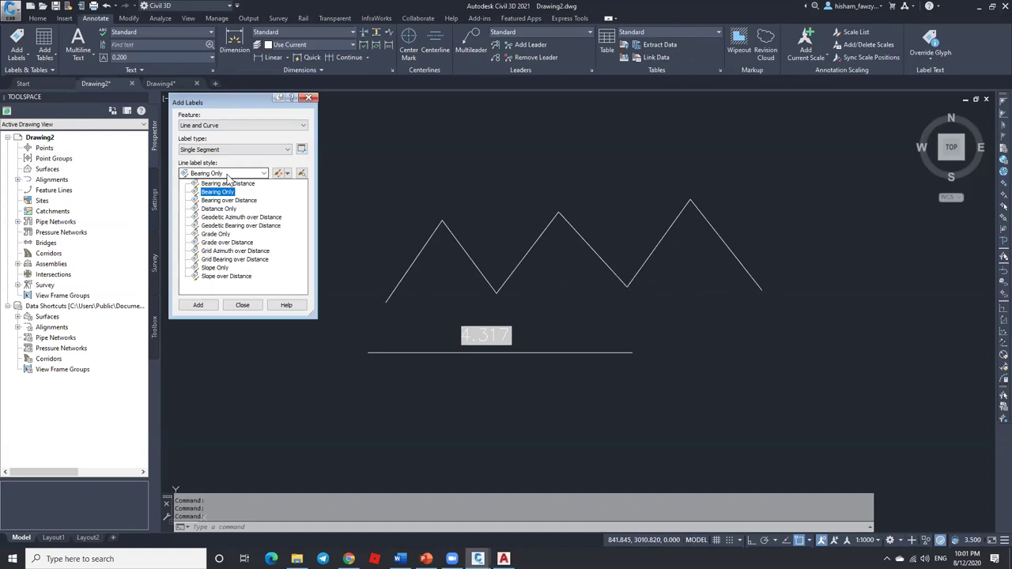
pyautogui.click(227, 174)
pyautogui.click(228, 173)
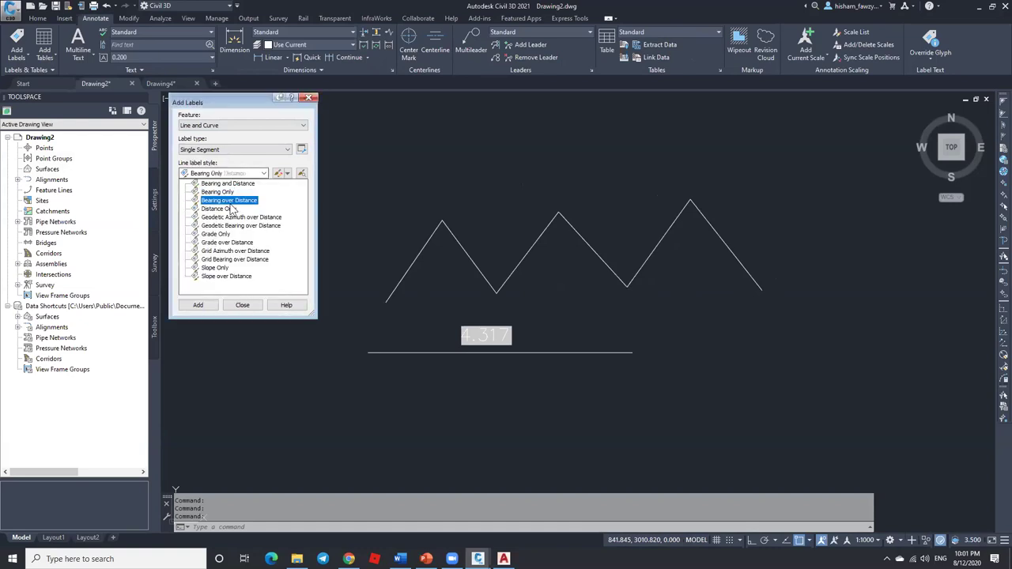
pyautogui.click(231, 209)
pyautogui.click(226, 197)
pyautogui.scroll(-2, 229, 229)
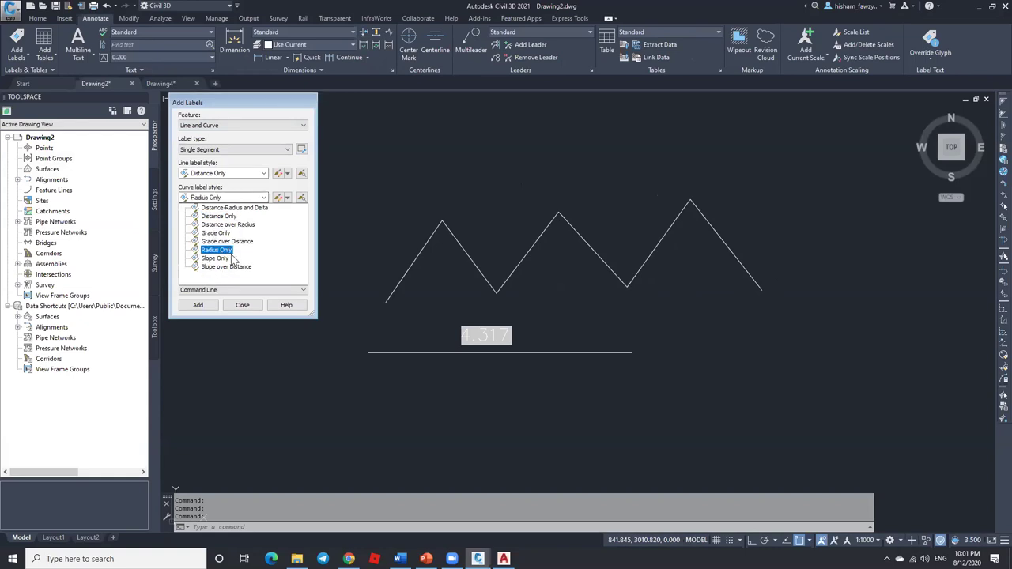
pyautogui.click(225, 250)
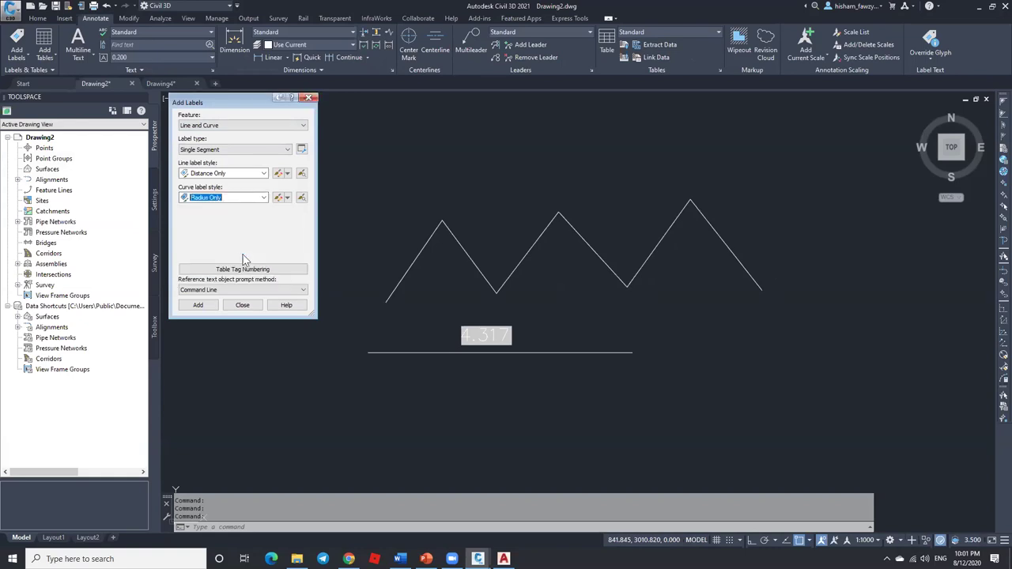
# Step: Set the label type to Multiple Segment and add labels to all segments of the zigzag polyline
pyautogui.click(233, 152)
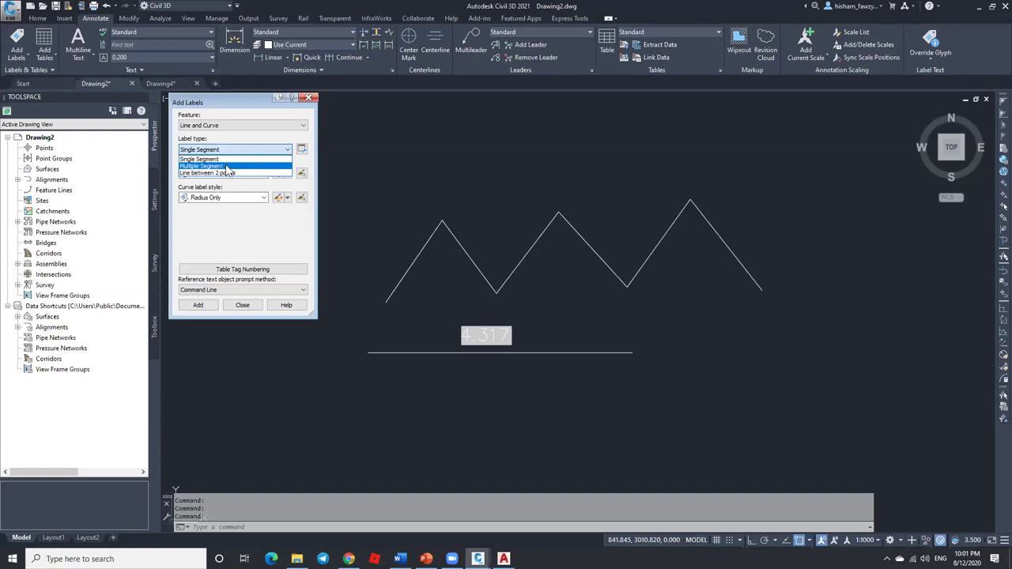
pyautogui.click(227, 166)
pyautogui.click(197, 304)
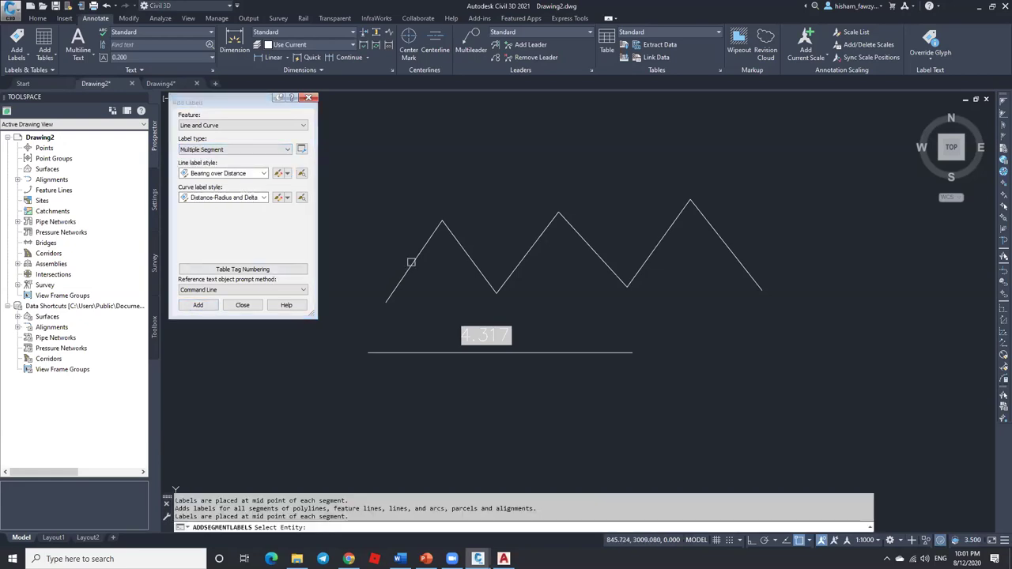
pyautogui.scroll(-3, 545, 212)
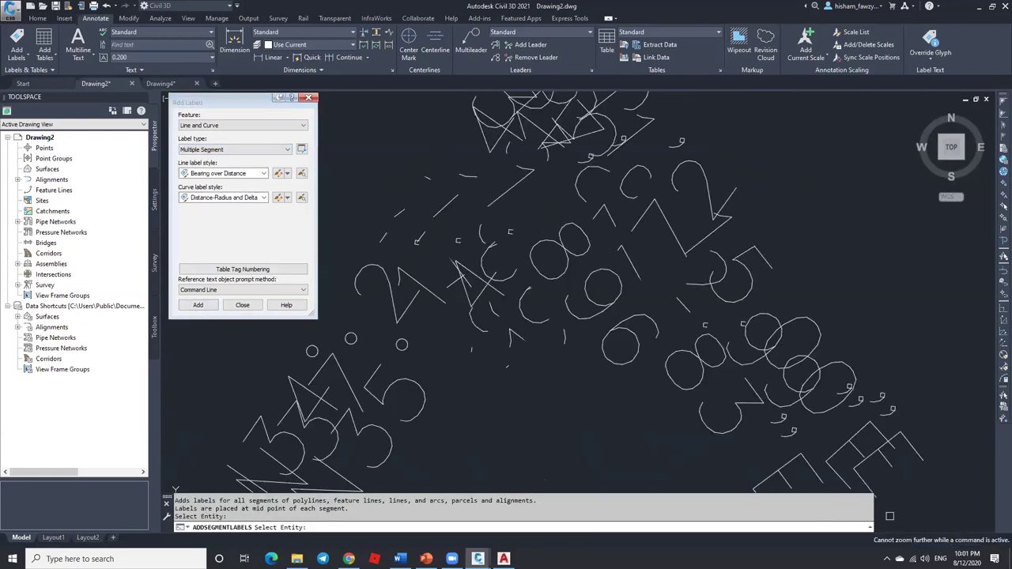
pyautogui.press('Escape')
# Step: Shrink the oversized segment labels by trying annotation scale 1:5 and settling on 1:20
pyautogui.click(868, 540)
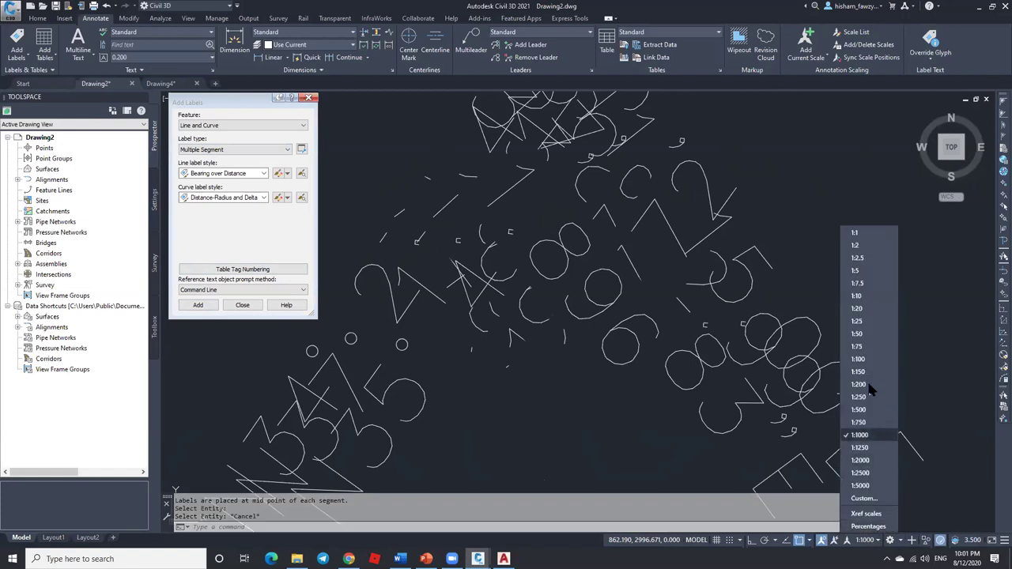
pyautogui.click(864, 271)
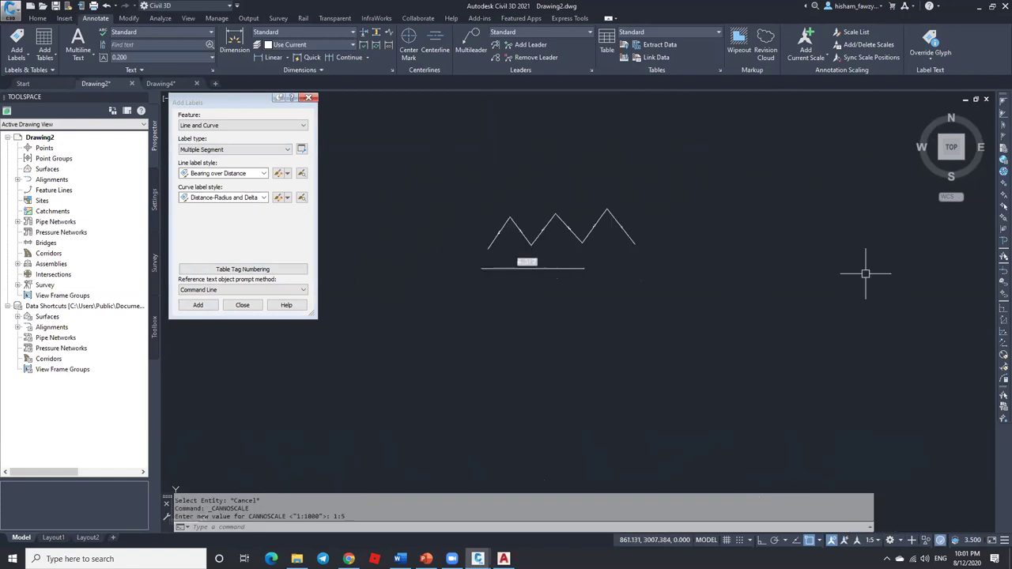
pyautogui.click(870, 540)
pyautogui.click(880, 309)
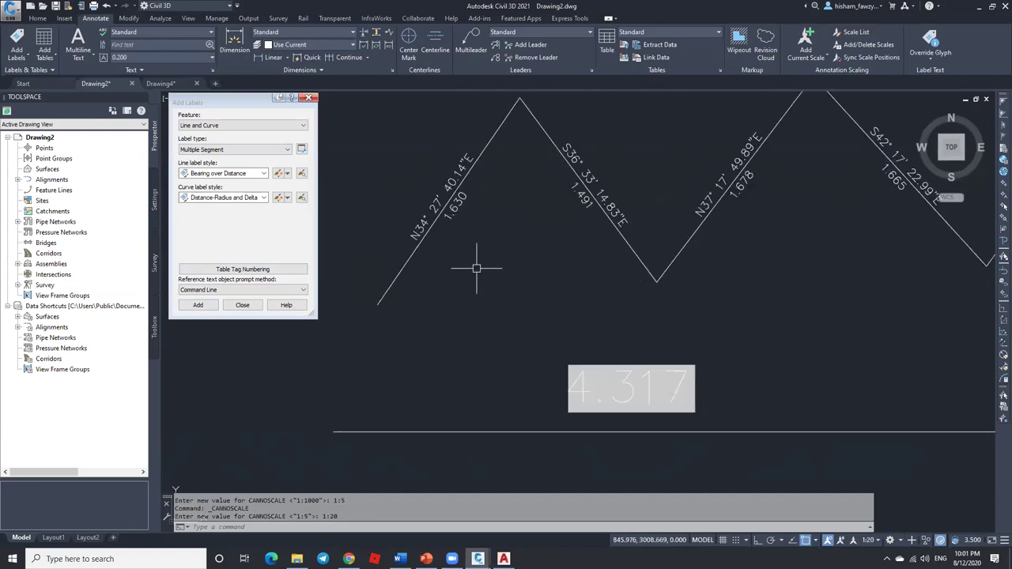
pyautogui.scroll(-1, 470, 269)
pyautogui.scroll(1, 477, 237)
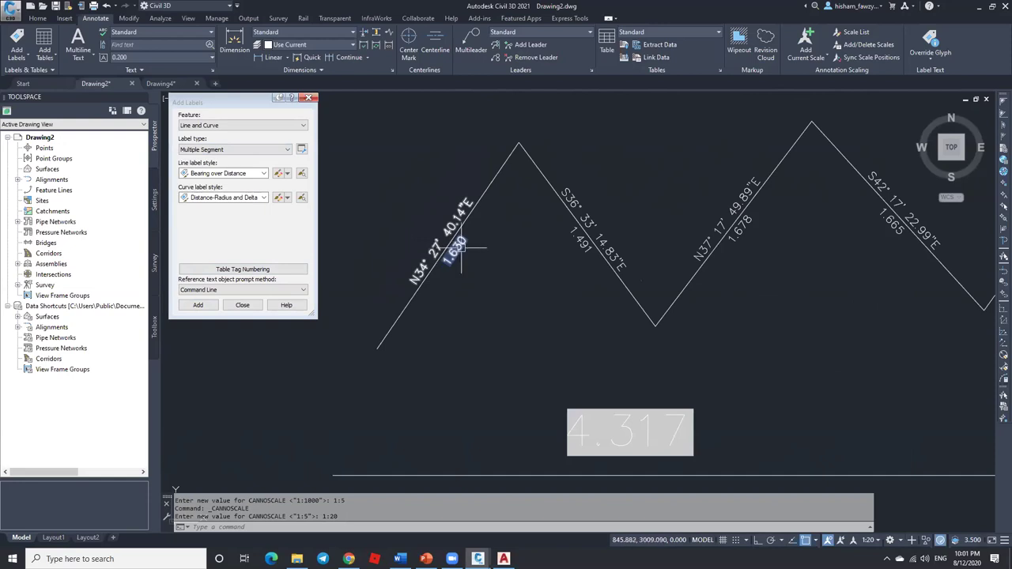
pyautogui.scroll(-1, 536, 227)
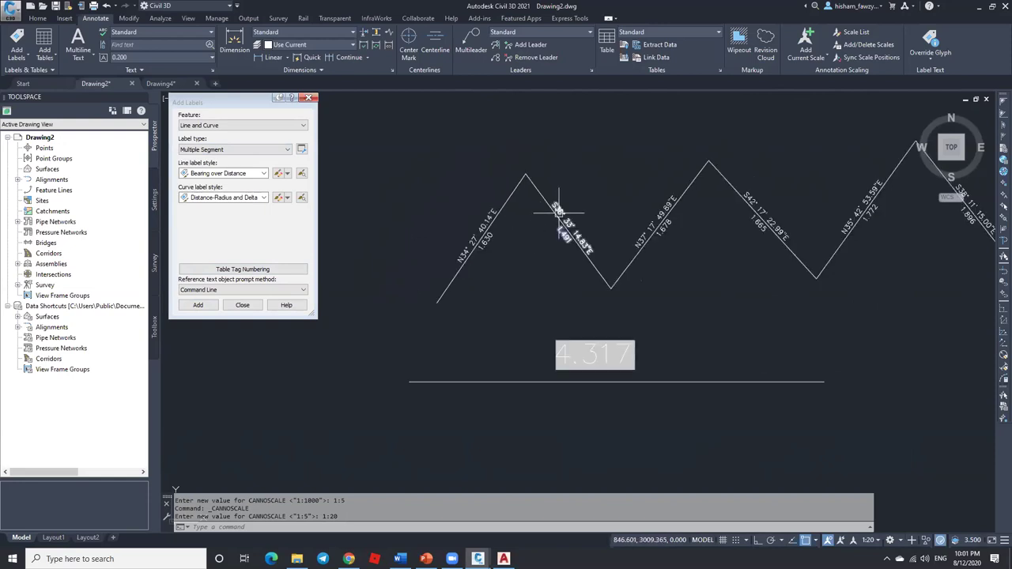
# Step: Stretch the polyline's left endpoint up level with the first peak and back down outward, making the first segment about 2.09 units long
pyautogui.click(445, 287)
pyautogui.click(437, 301)
pyautogui.click(397, 173)
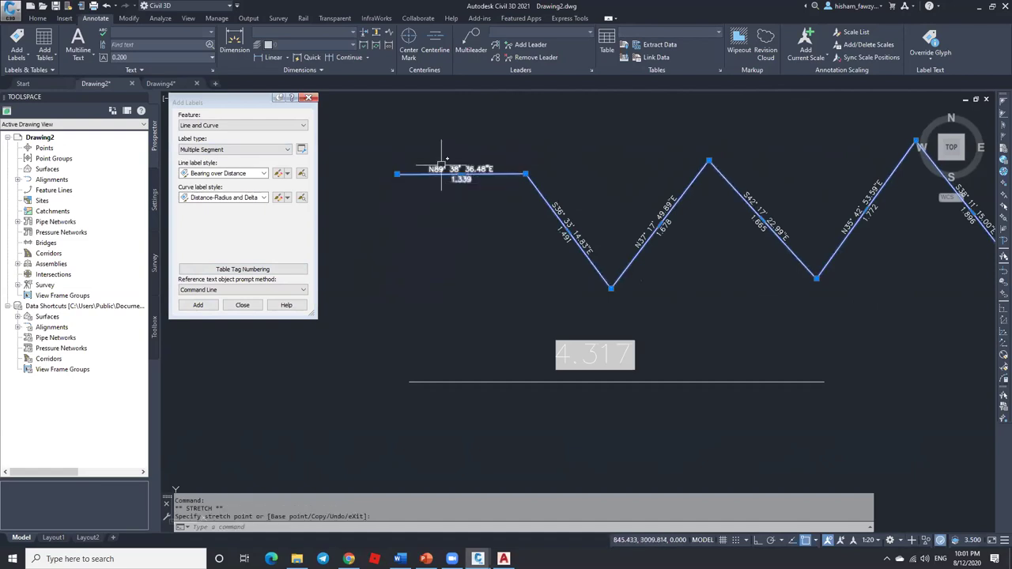
pyautogui.click(397, 174)
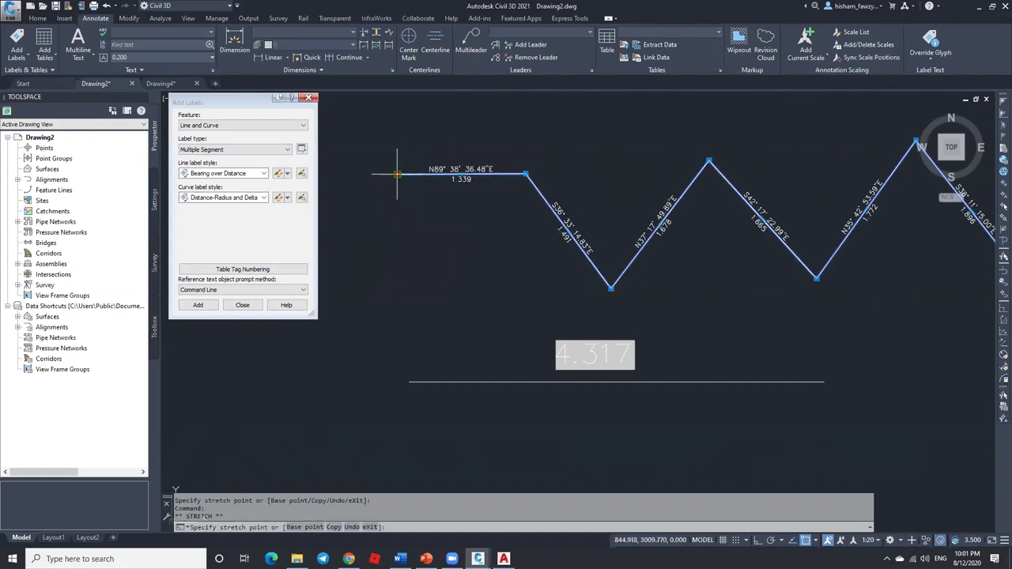
pyautogui.click(358, 282)
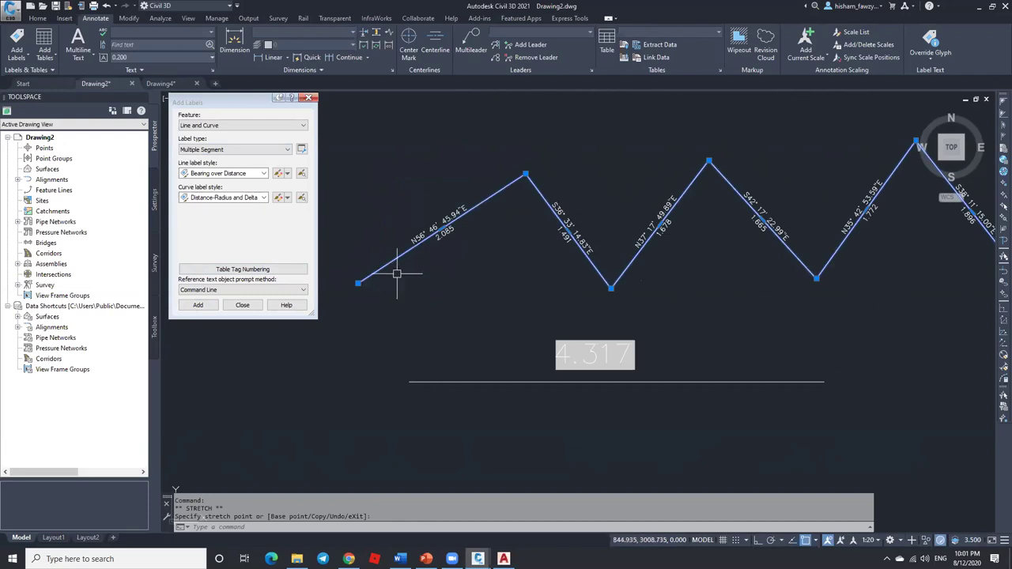
# Step: Convert the polyline's last segment into an outward-bulging arc of about 1.11 radius and clear the selection
pyautogui.scroll(-2, 395, 274)
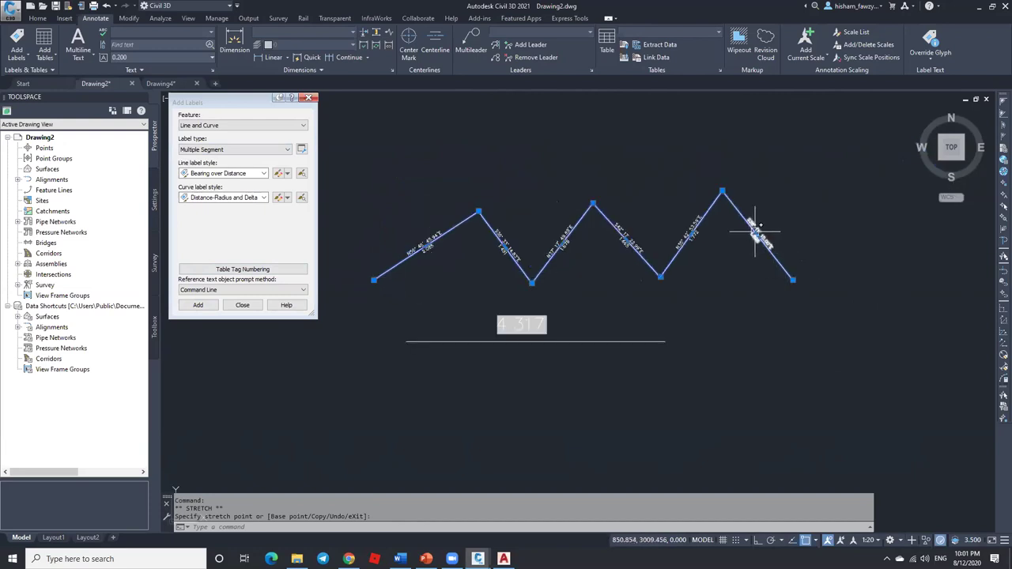
pyautogui.moveTo(757, 235)
pyautogui.click(806, 275)
pyautogui.click(780, 214)
pyautogui.scroll(3, 782, 215)
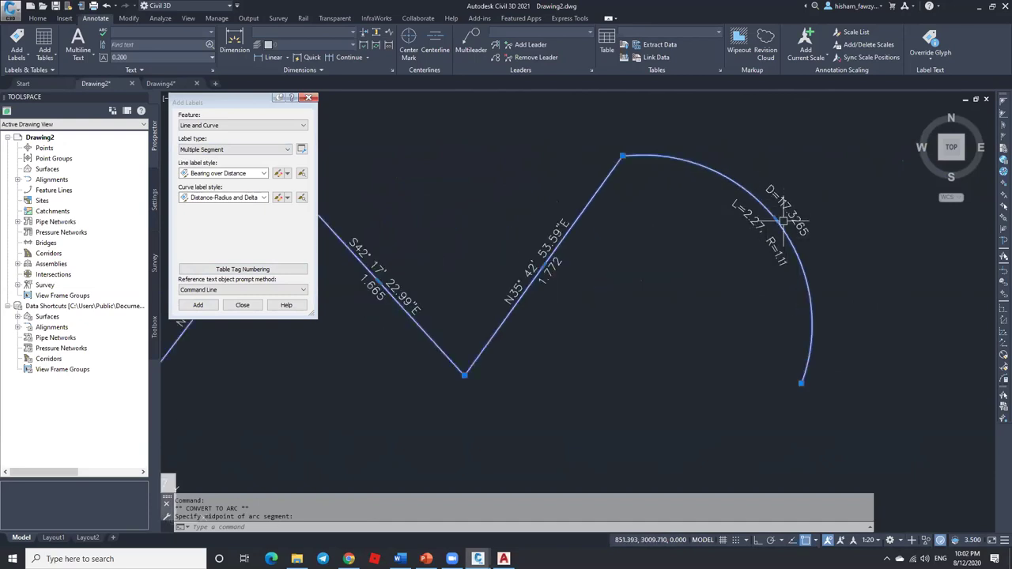
pyautogui.scroll(-1, 712, 293)
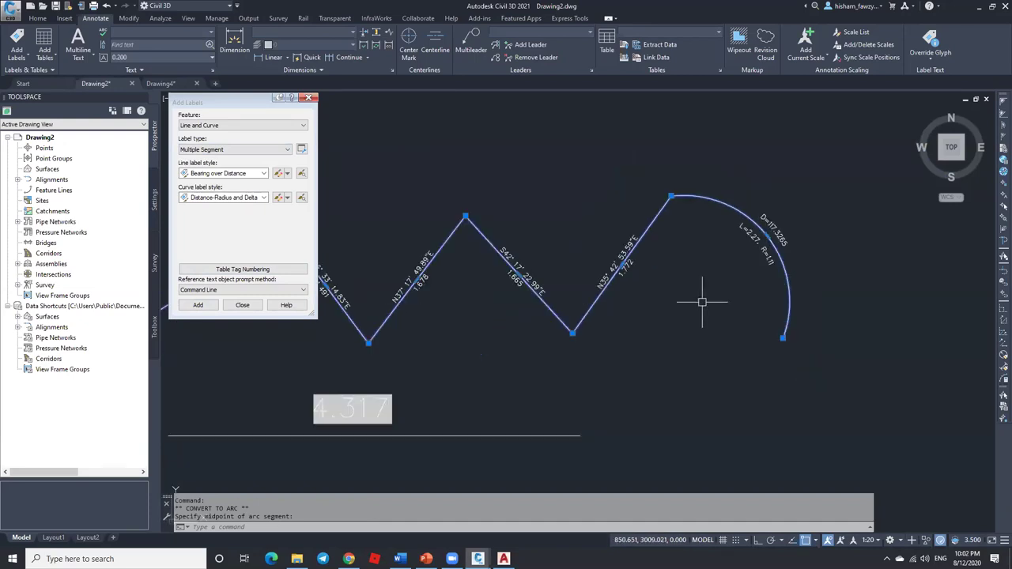
pyautogui.scroll(-2, 678, 281)
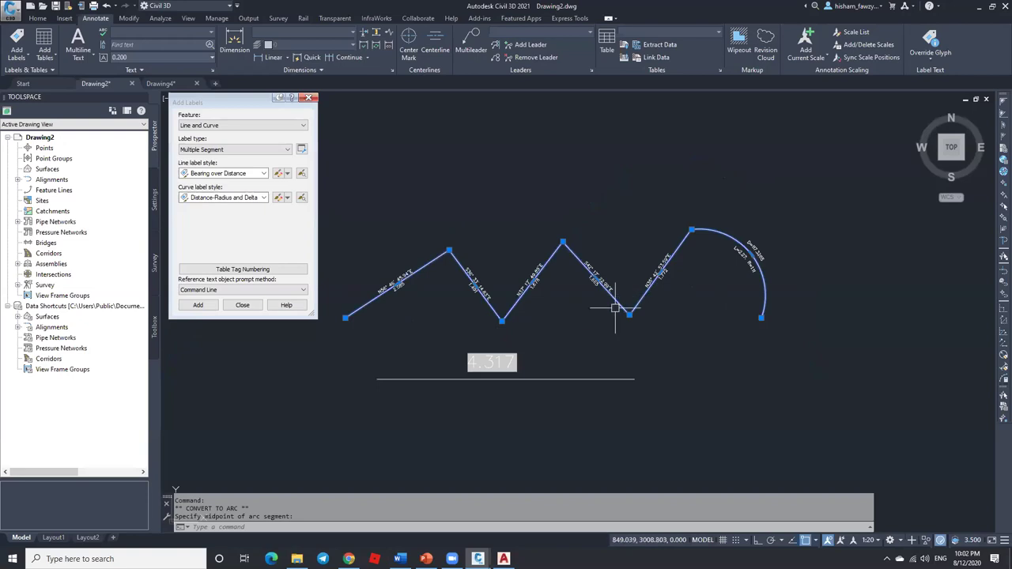
pyautogui.press('Escape')
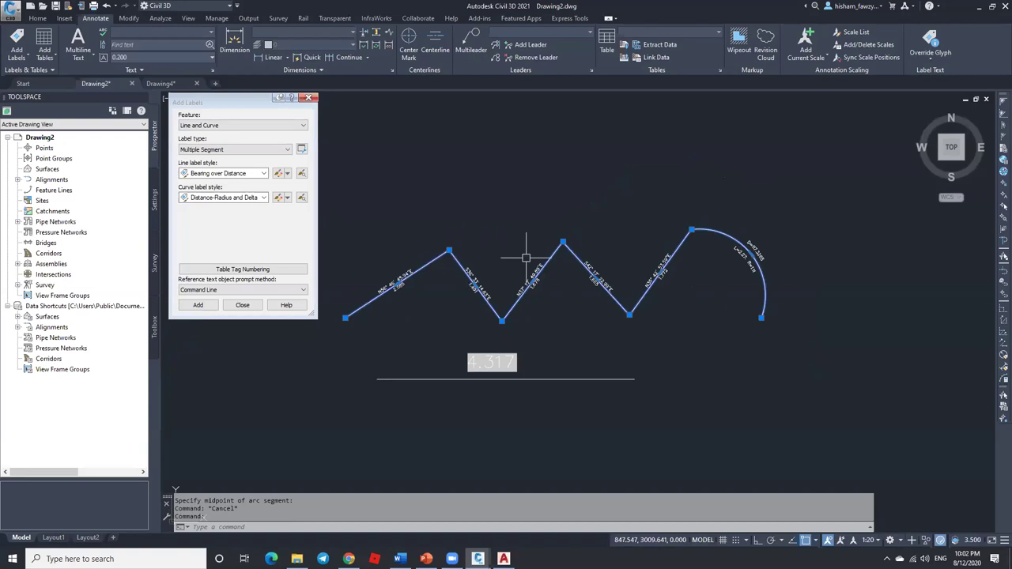
pyautogui.click(223, 106)
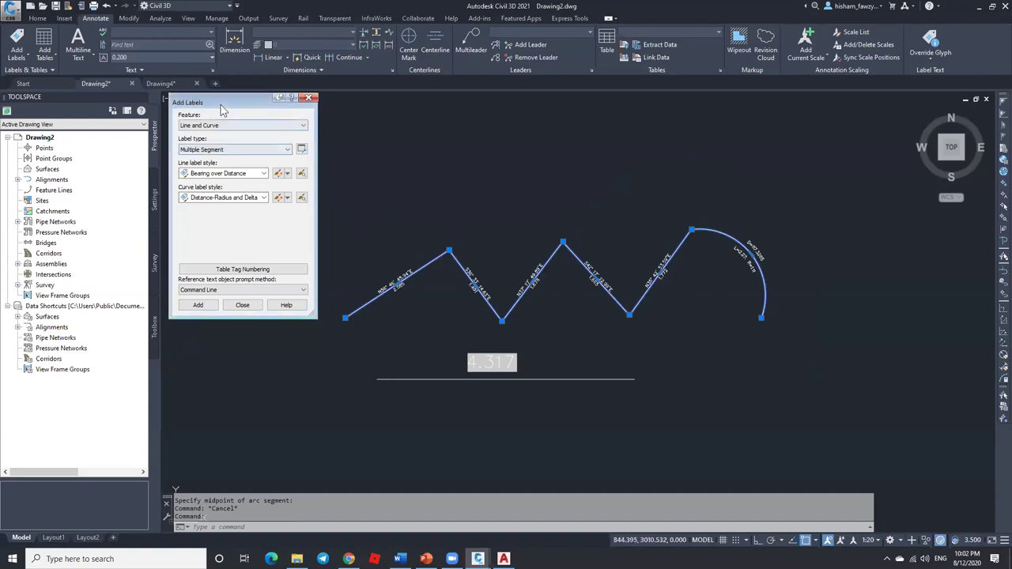
pyautogui.moveTo(233, 108); pyautogui.dragTo(265, 144)
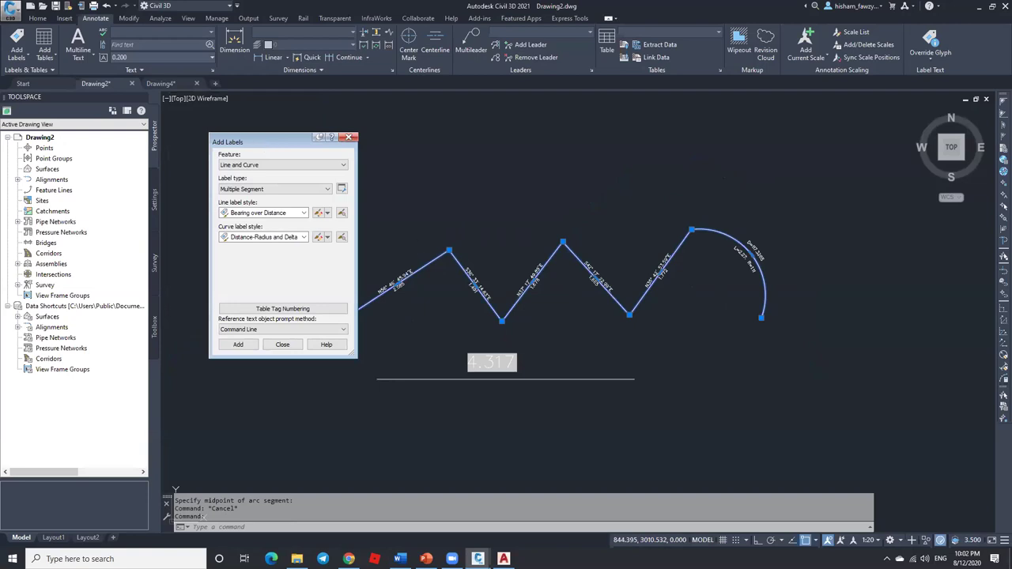
pyautogui.press('Escape')
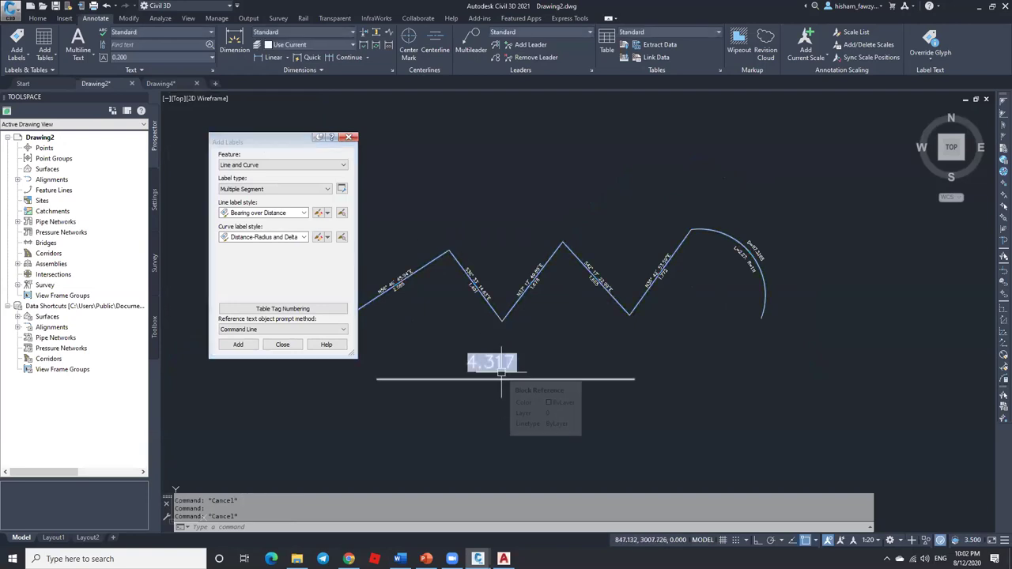
# Step: Slide the first segment's label along the line, flip it so the distance sits above the bearing, and return it near the midpoint
pyautogui.scroll(-2, 553, 332)
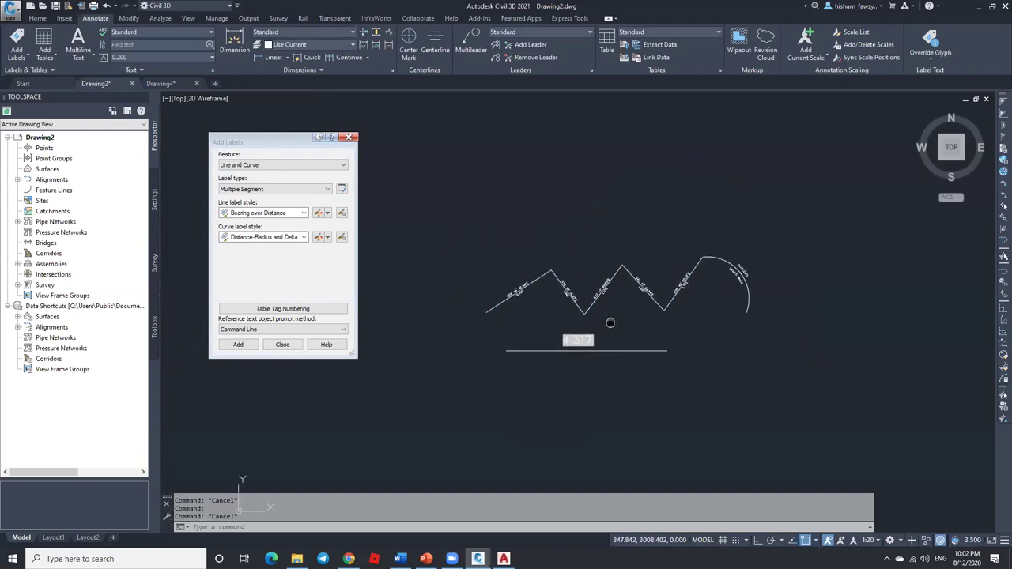
pyautogui.scroll(4, 535, 278)
pyautogui.click(512, 259)
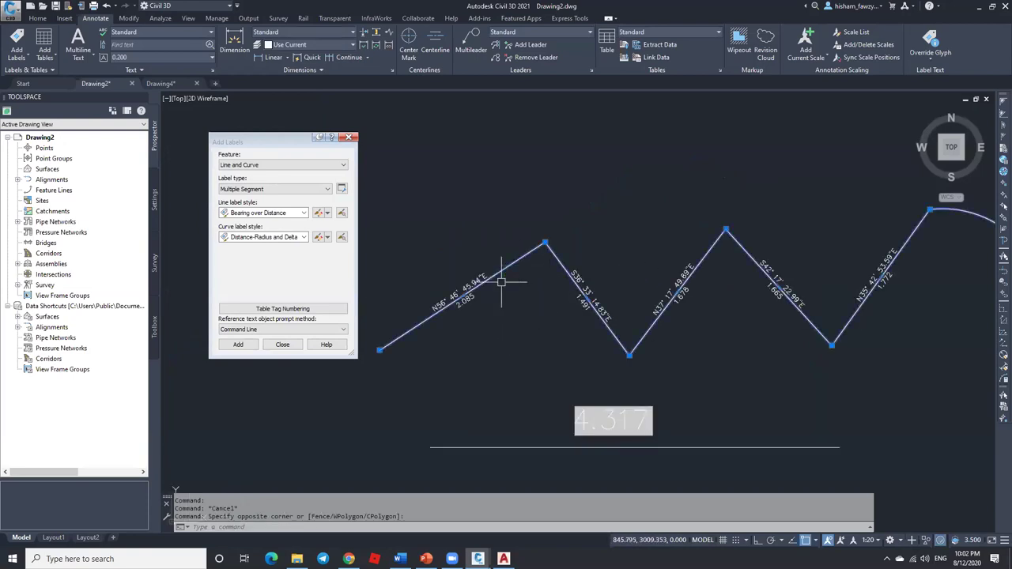
pyautogui.click(496, 299)
pyautogui.scroll(4, 493, 301)
pyautogui.press('Escape')
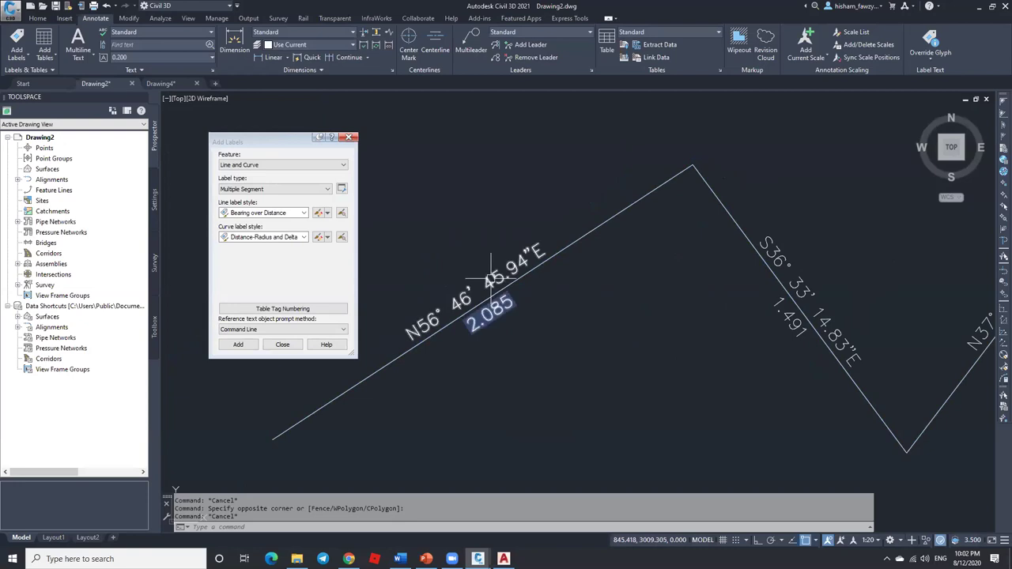
pyautogui.click(482, 300)
pyautogui.click(480, 299)
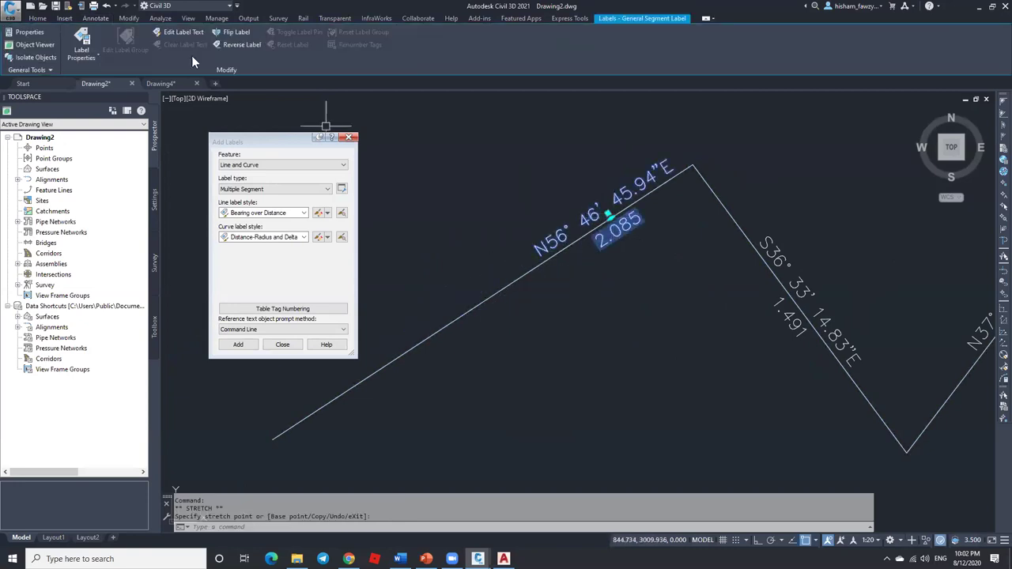
pyautogui.click(236, 32)
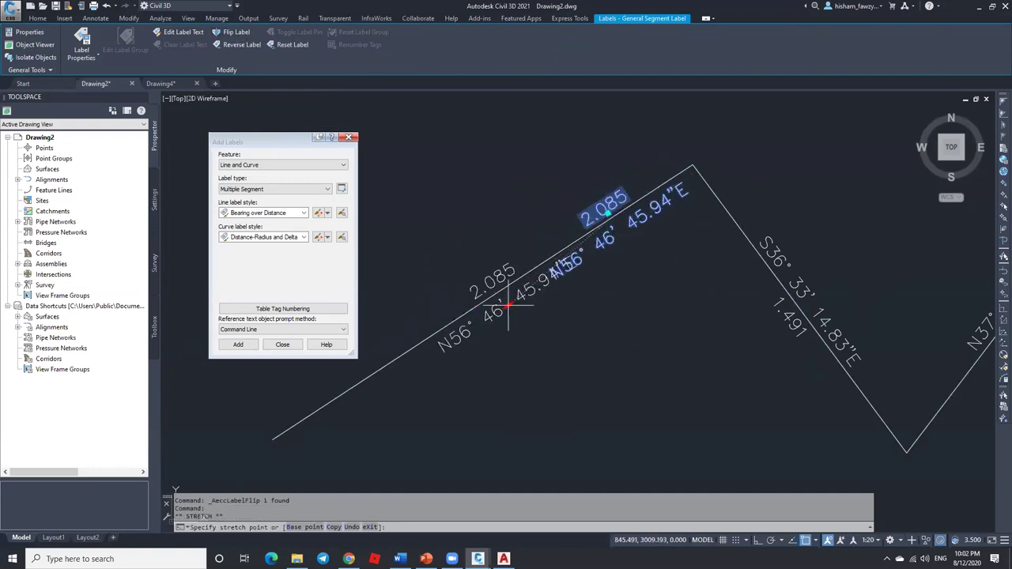
pyautogui.press('Escape')
pyautogui.press('Escape')
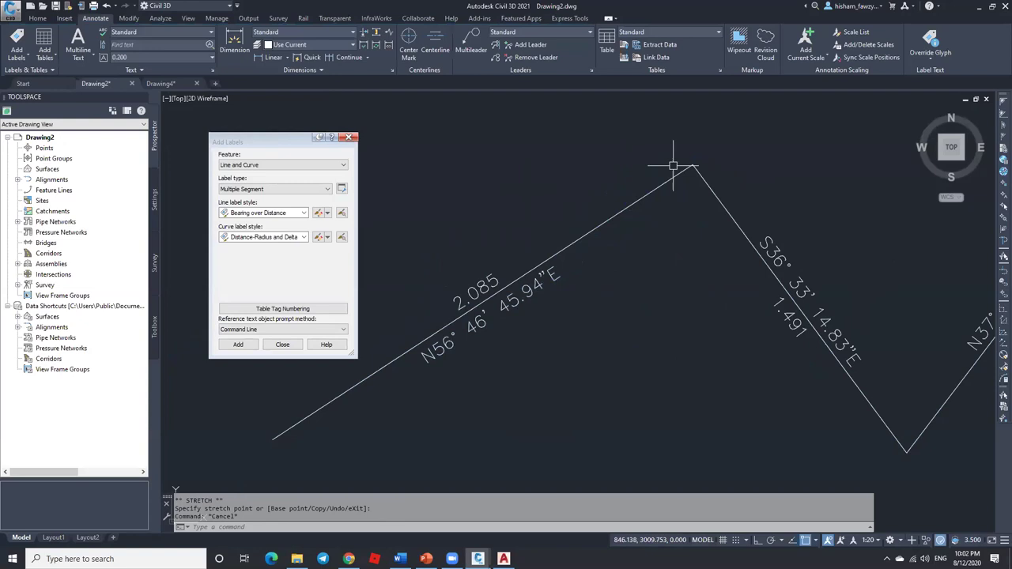
# Step: Erase the labelled polyline and the dynamic length block together, and close the Add Labels dialog
pyautogui.scroll(-6, 510, 296)
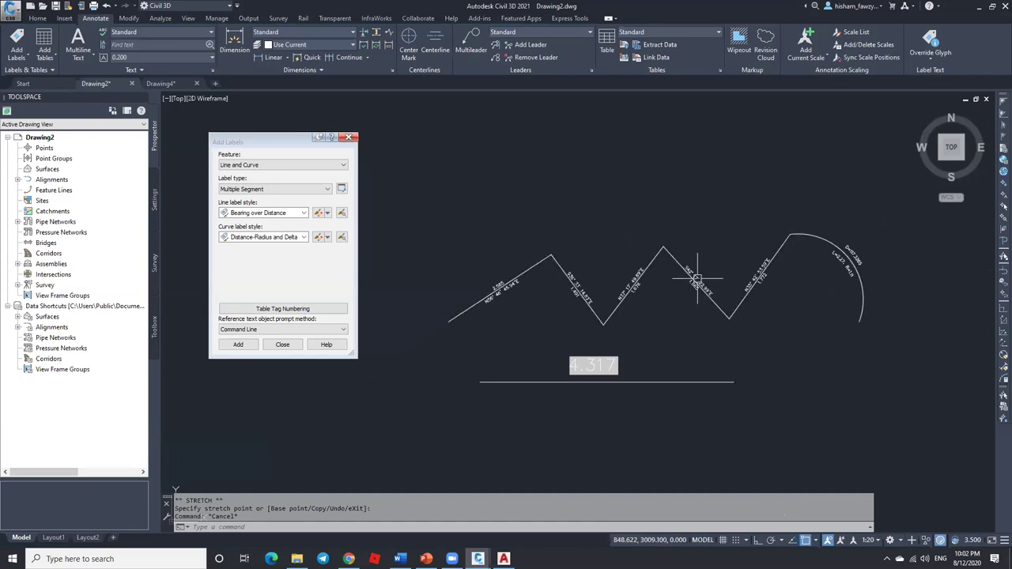
pyautogui.click(878, 199)
pyautogui.click(479, 413)
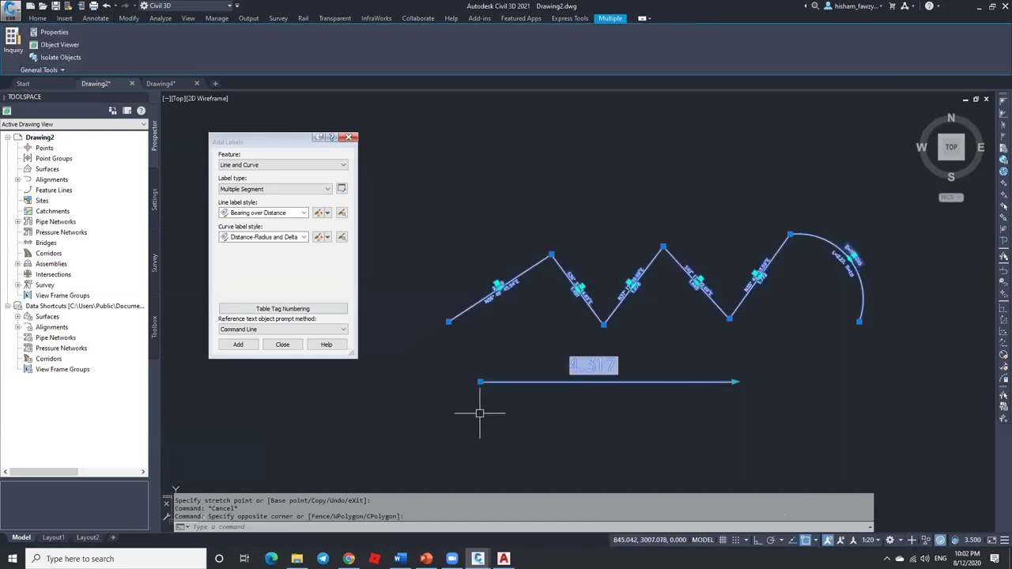
pyautogui.press('Delete')
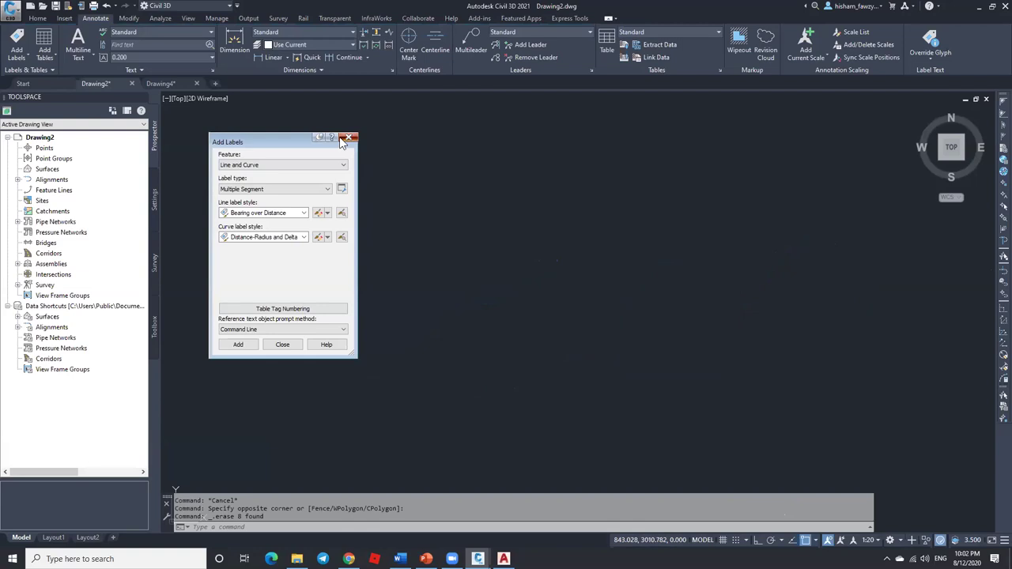
pyautogui.click(347, 138)
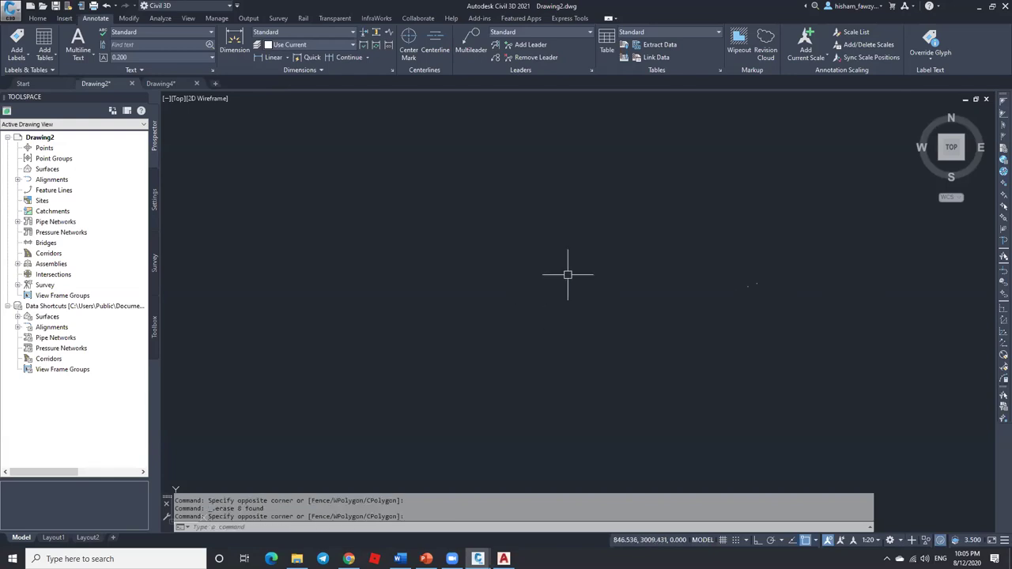
pyautogui.click(518, 308)
pyautogui.click(363, 224)
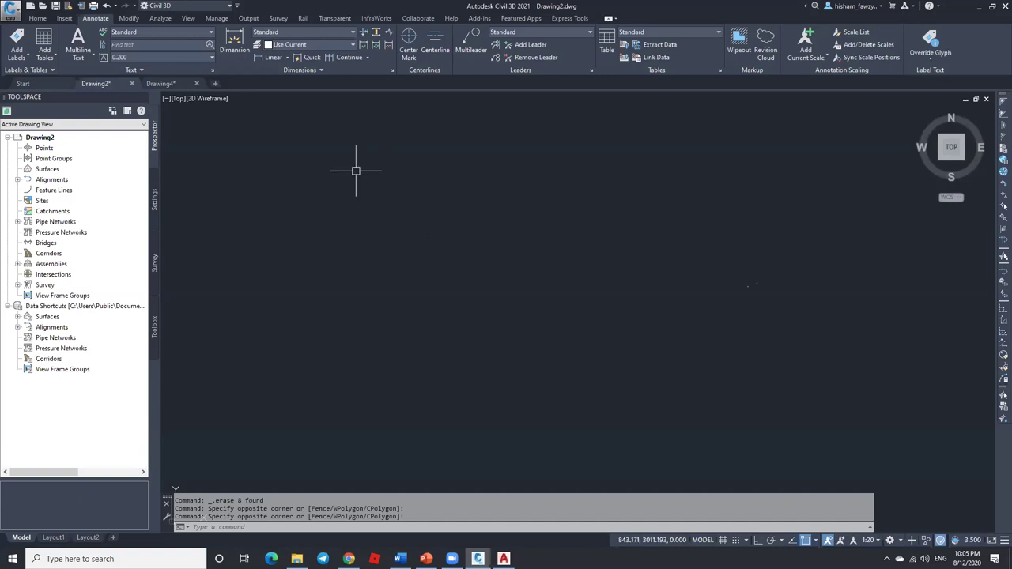
# Step: Close Drawing4, leaving only Drawing2 open
pyautogui.click(40, 18)
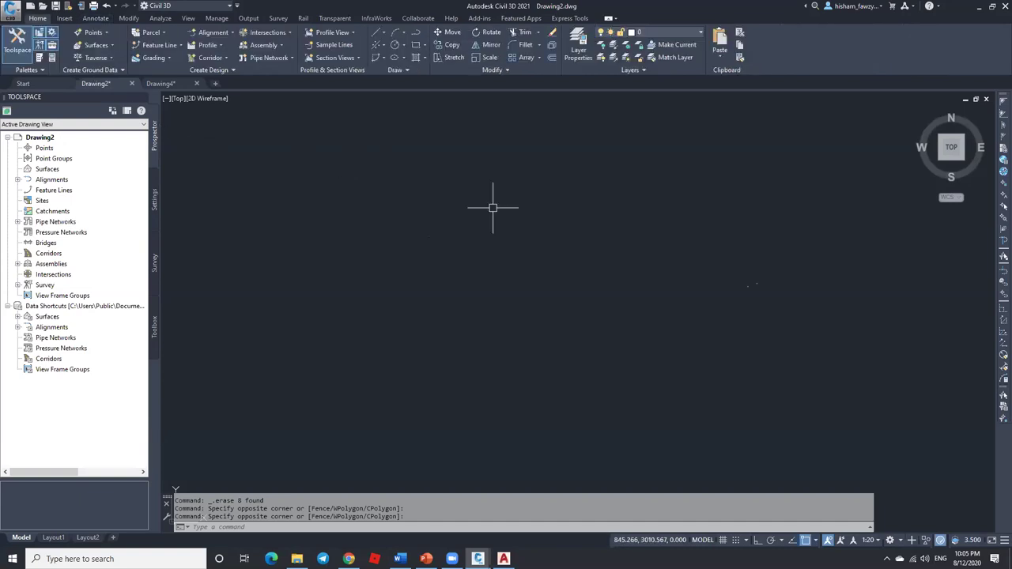
pyautogui.click(196, 84)
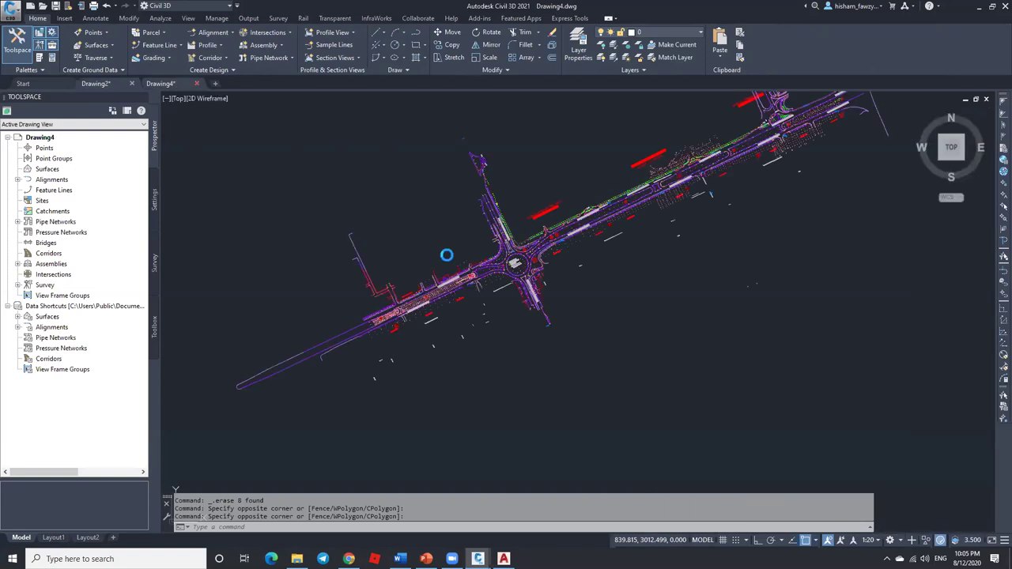
pyautogui.click(522, 304)
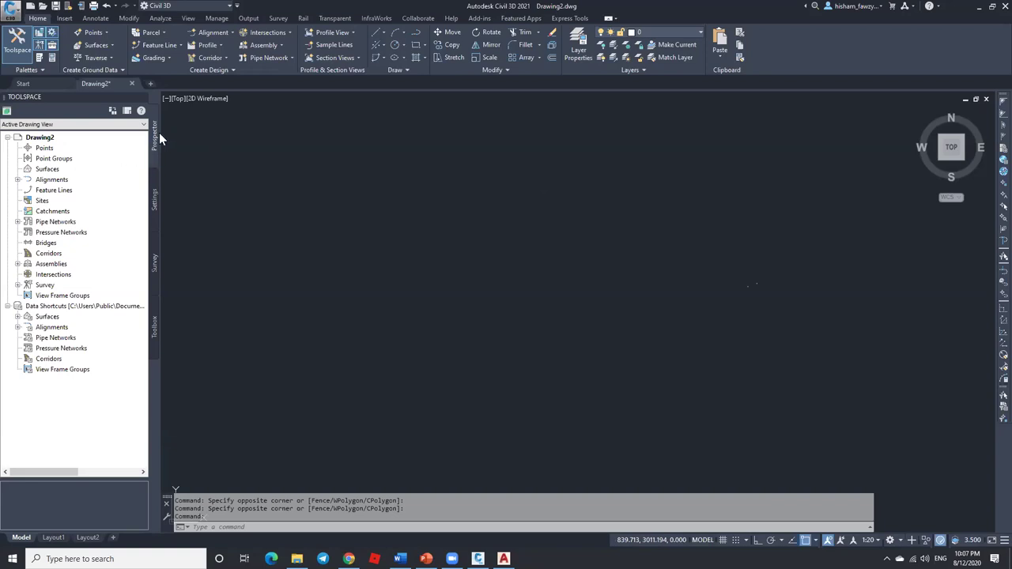
# Step: Inspect the Points and Point Groups collections of Drawing2 and enlarge the item view beneath the Toolspace tree
pyautogui.click(52, 149)
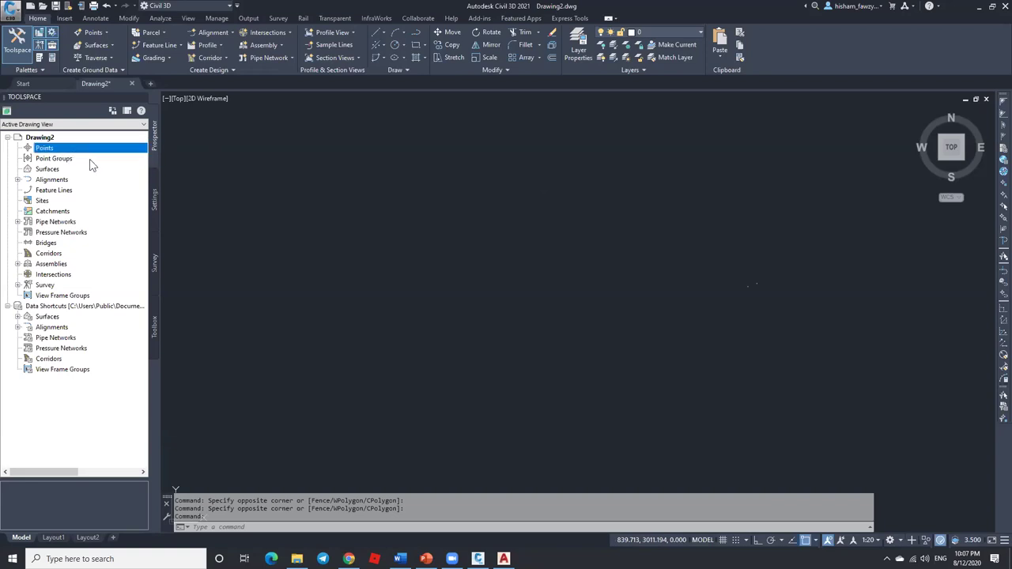
pyautogui.click(85, 158)
pyautogui.click(84, 149)
pyautogui.moveTo(49, 479); pyautogui.dragTo(57, 404)
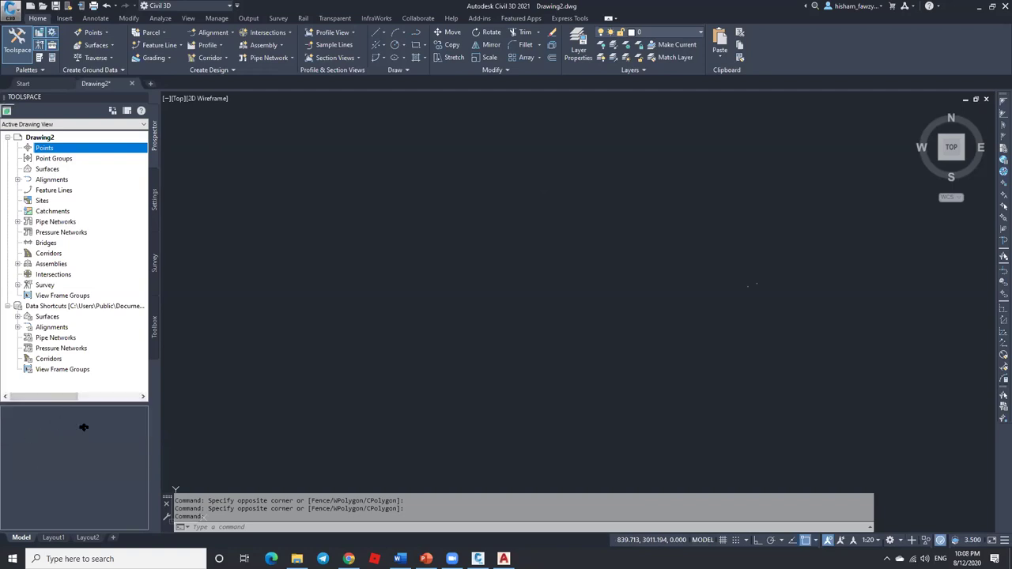
pyautogui.click(91, 159)
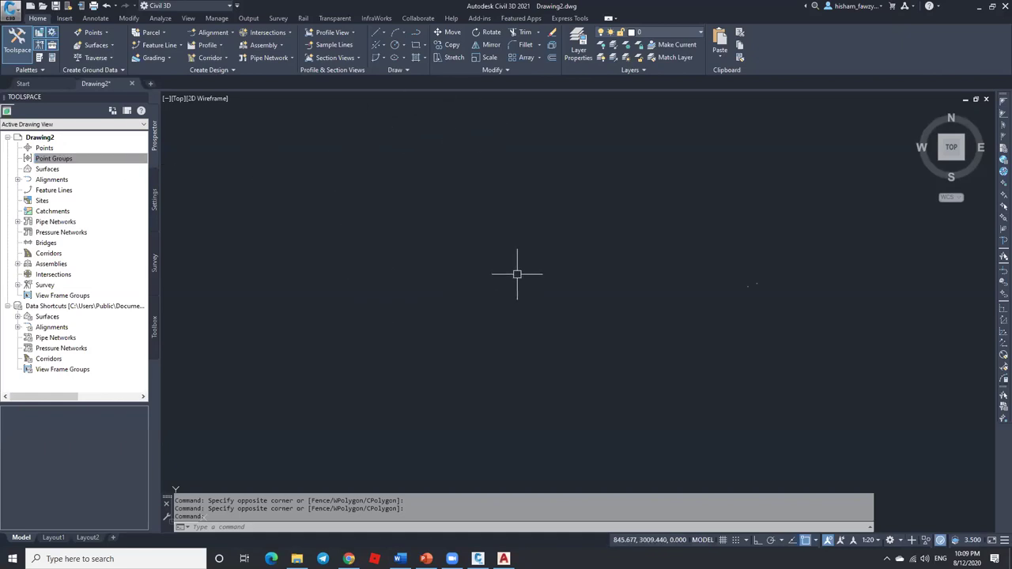
pyautogui.click(55, 158)
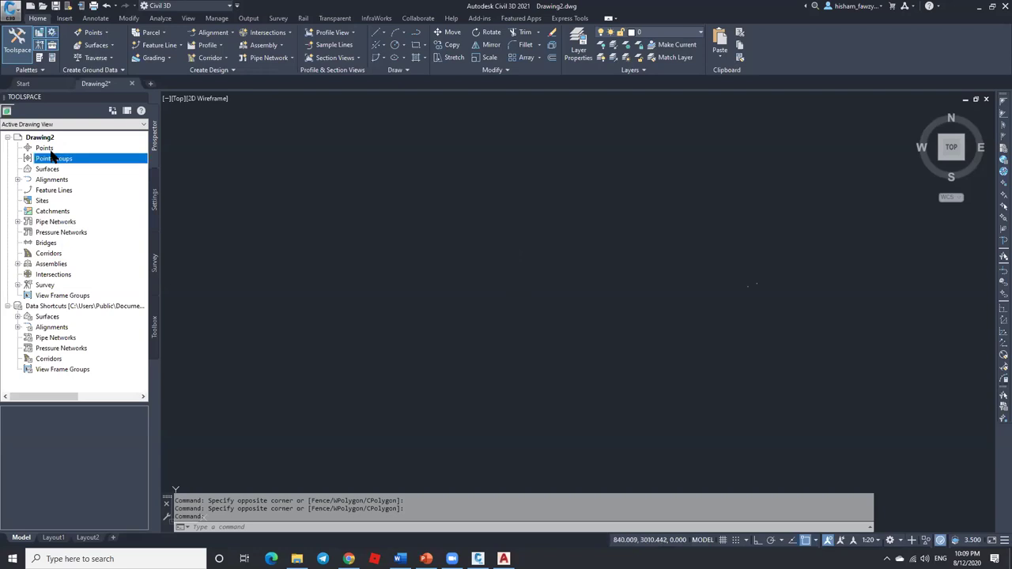
pyautogui.click(54, 148)
pyautogui.click(68, 162)
# Step: Examine the drawing's Point settings: point styles, label styles, point file formats, description key sets, table styles and commands
pyautogui.click(154, 200)
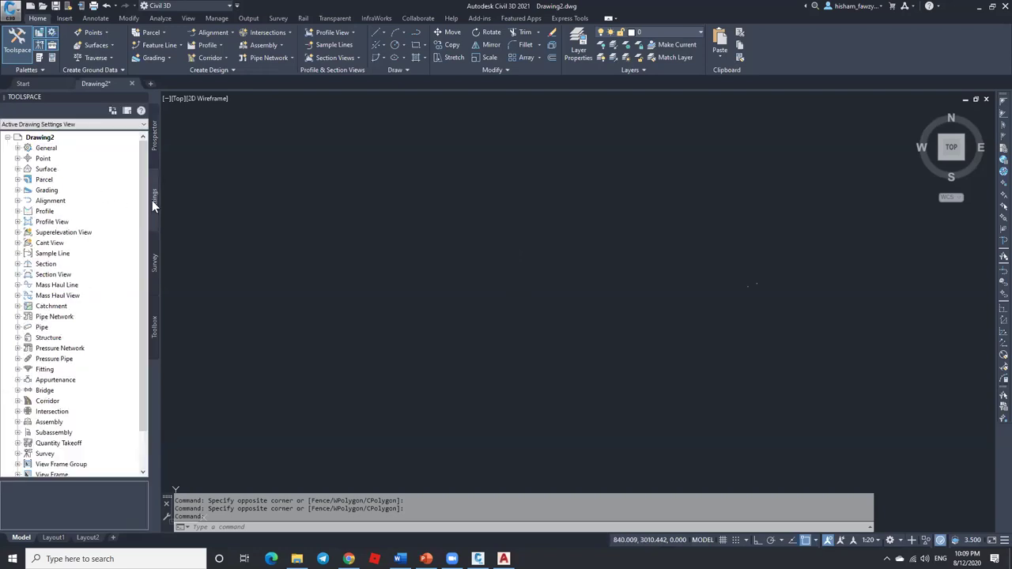
pyautogui.click(18, 158)
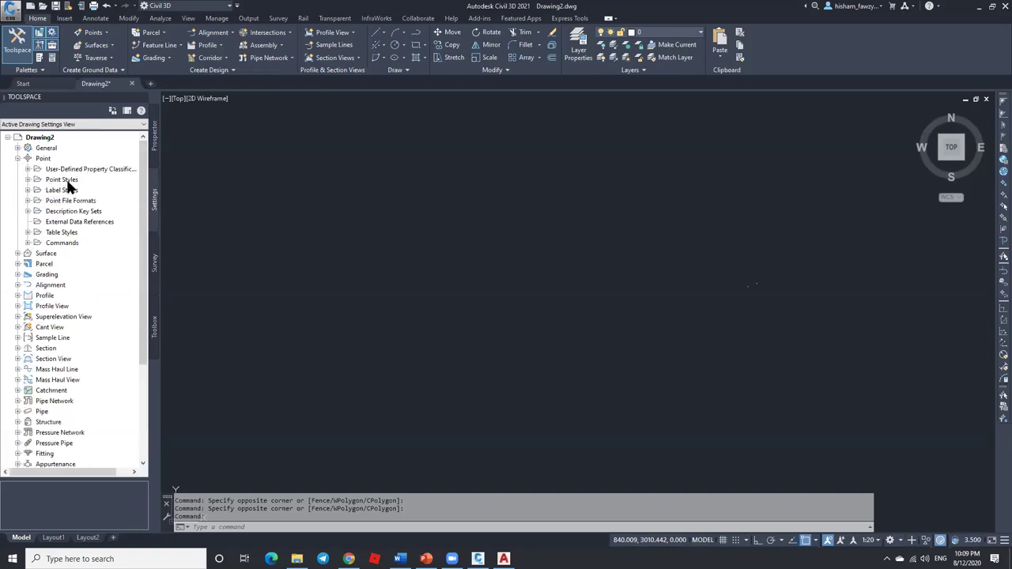
pyautogui.click(68, 182)
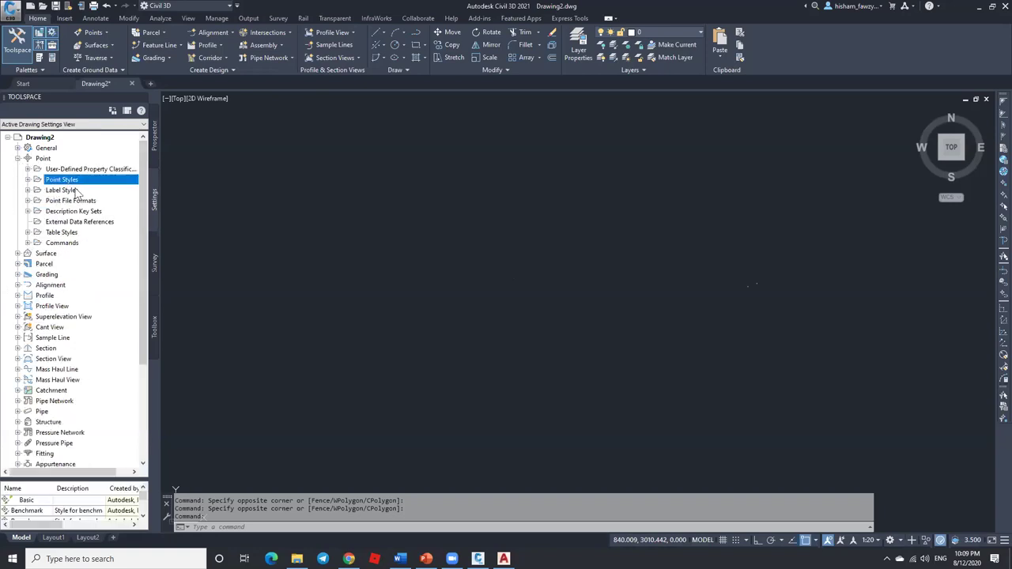
pyautogui.click(85, 192)
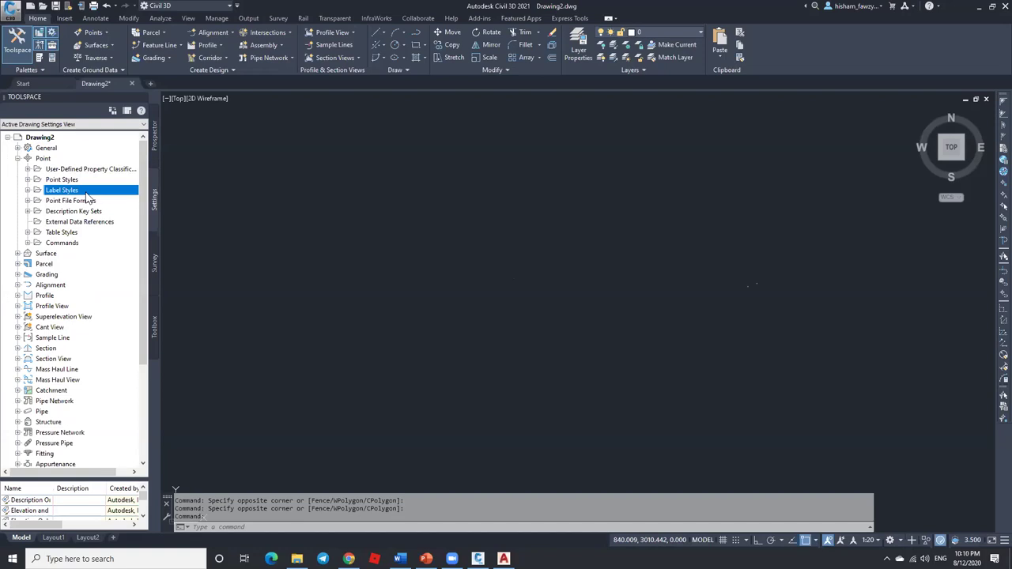
pyautogui.click(96, 202)
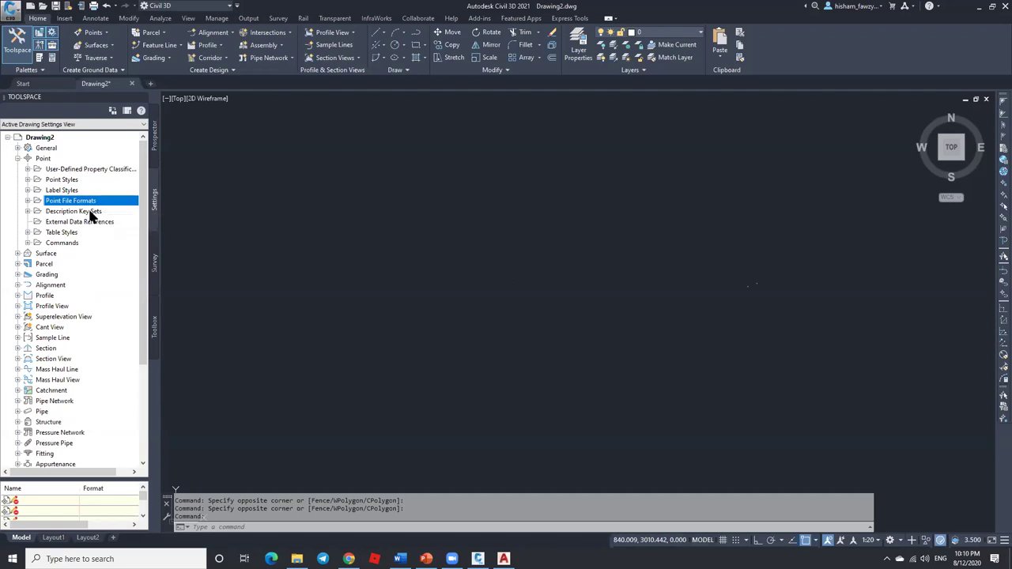
pyautogui.click(95, 211)
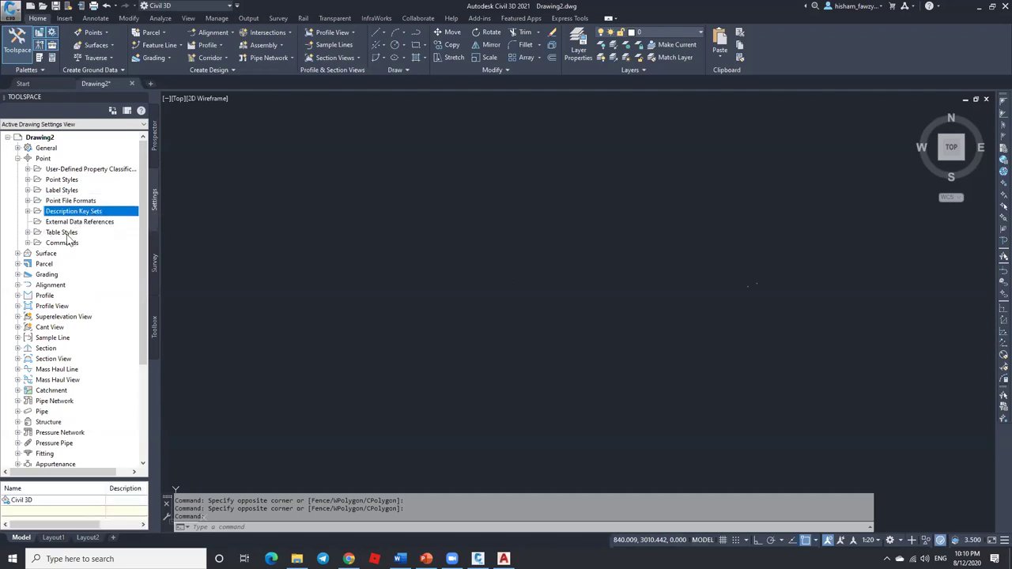
pyautogui.click(77, 235)
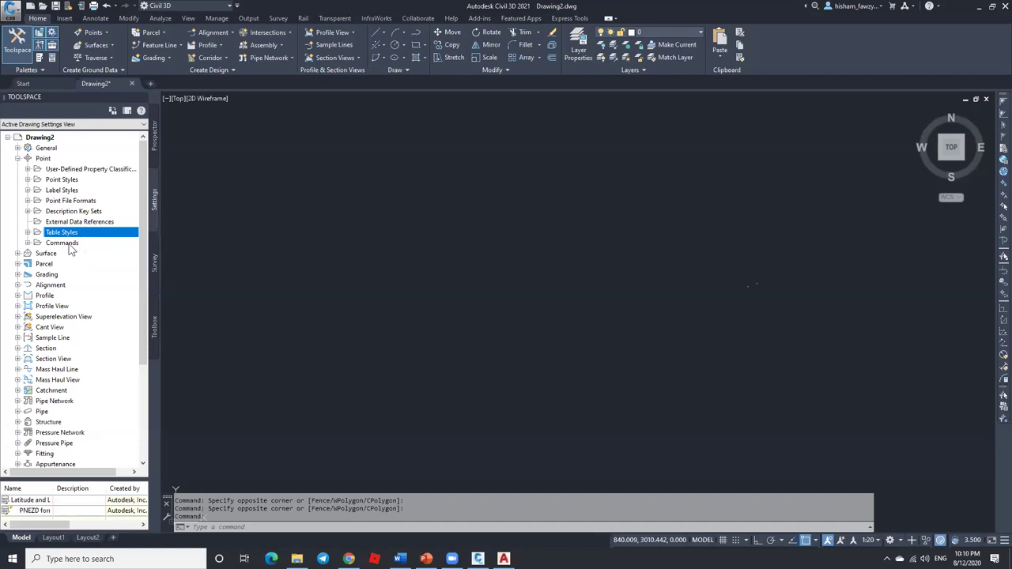
pyautogui.click(70, 245)
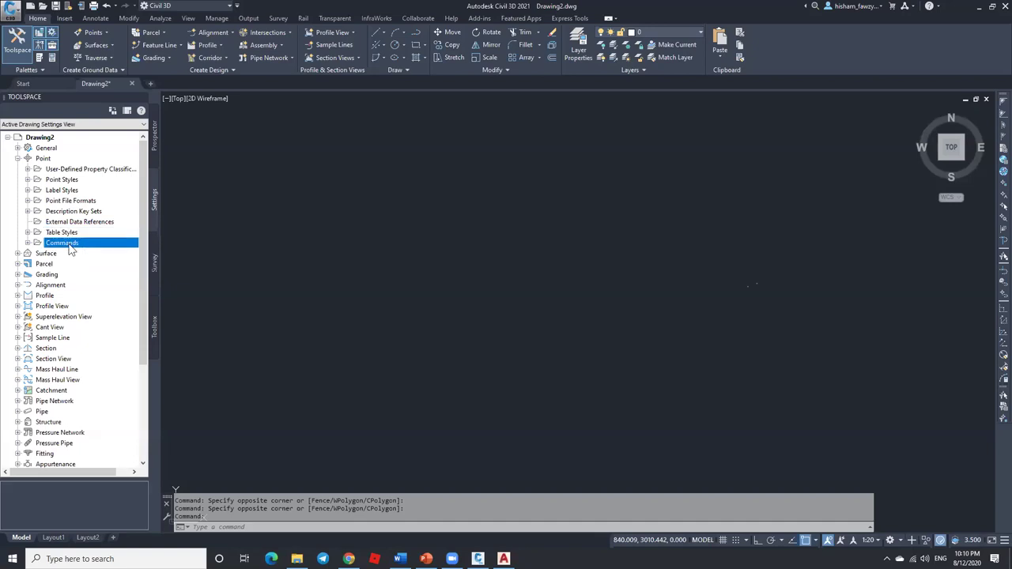
# Step: Collapse the Point settings and go back to the Points and Point Groups collections in Prospector
pyautogui.click(17, 158)
pyautogui.click(156, 144)
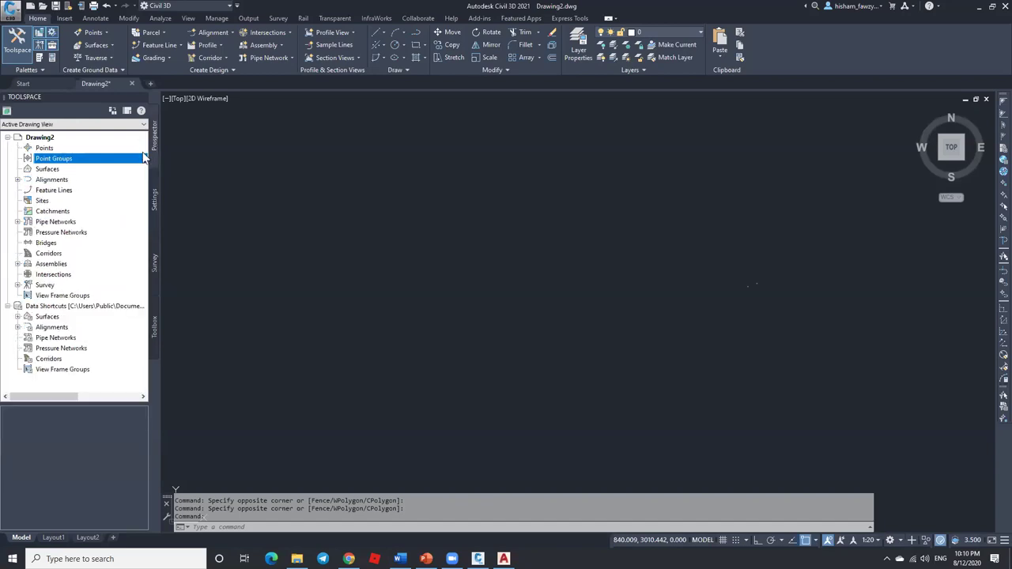
pyautogui.click(58, 151)
pyautogui.click(64, 159)
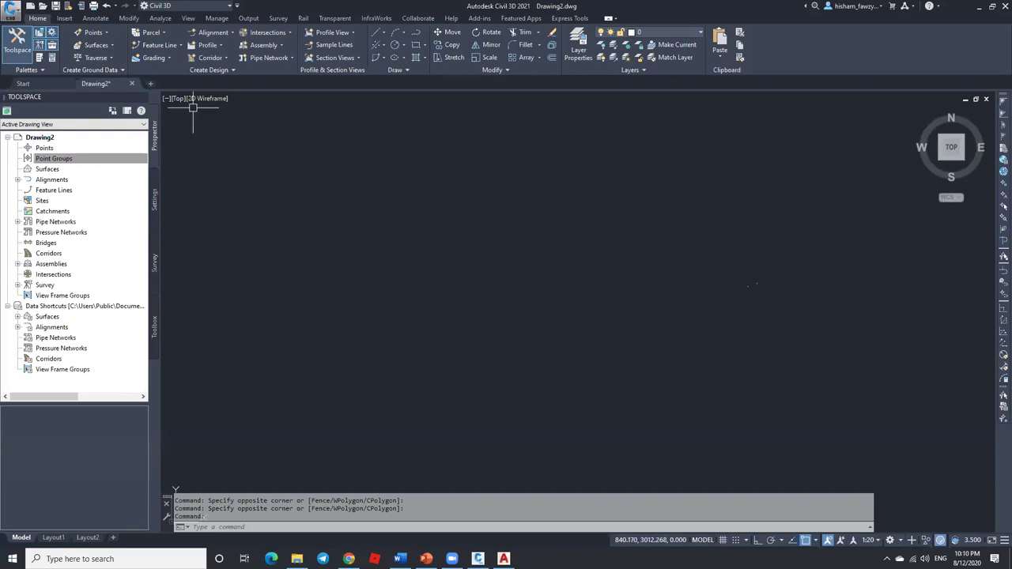
# Step: Open the Point Creation Tools and look through the available methods from Manual to Convert Softdesk Point Blocks
pyautogui.click(105, 34)
pyautogui.click(106, 33)
pyautogui.click(109, 44)
pyautogui.click(109, 44)
pyautogui.click(105, 34)
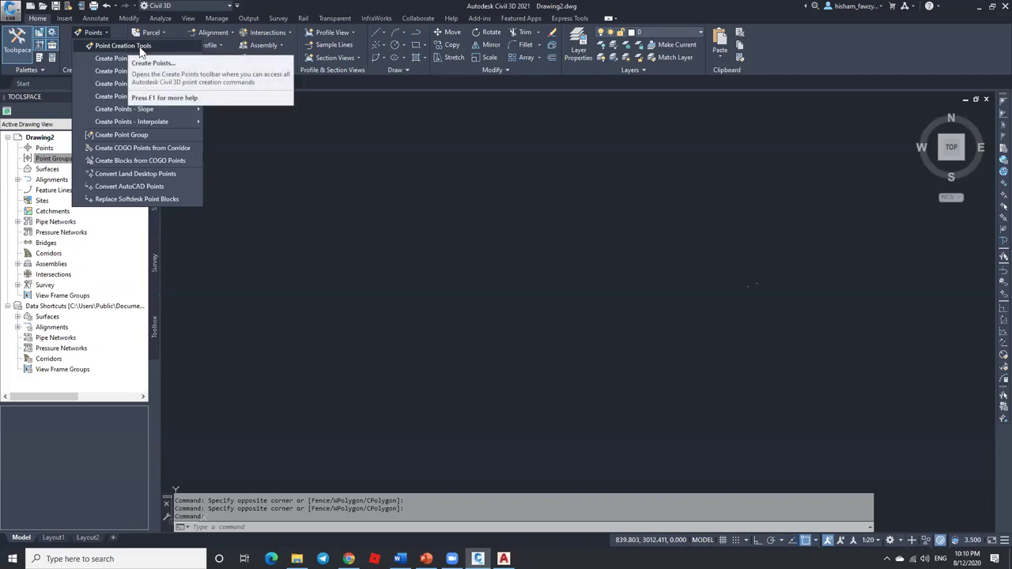
pyautogui.click(139, 46)
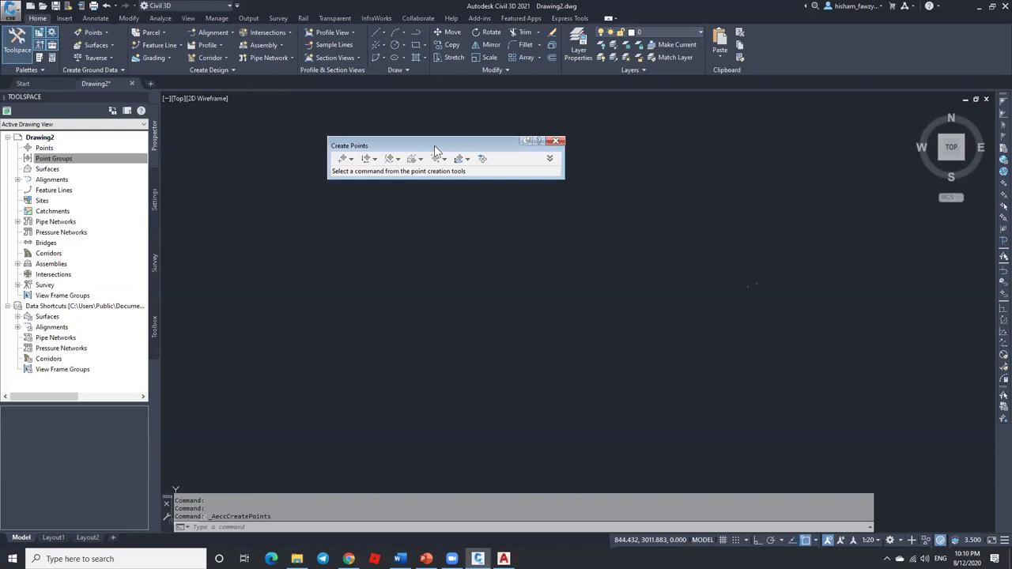
pyautogui.click(346, 158)
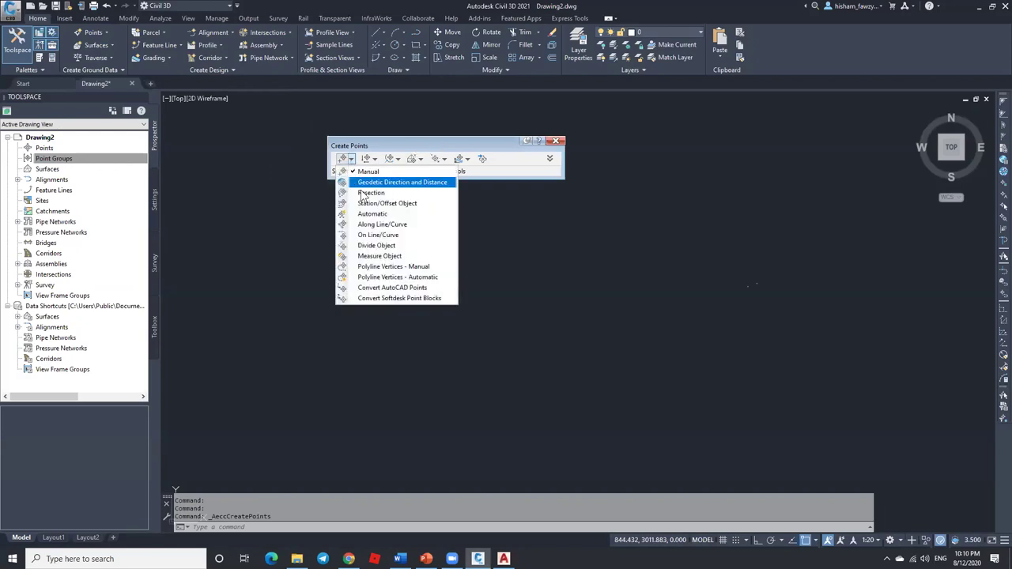
pyautogui.click(379, 144)
# Step: Display the classic menu bar above the ribbon
pyautogui.click(96, 32)
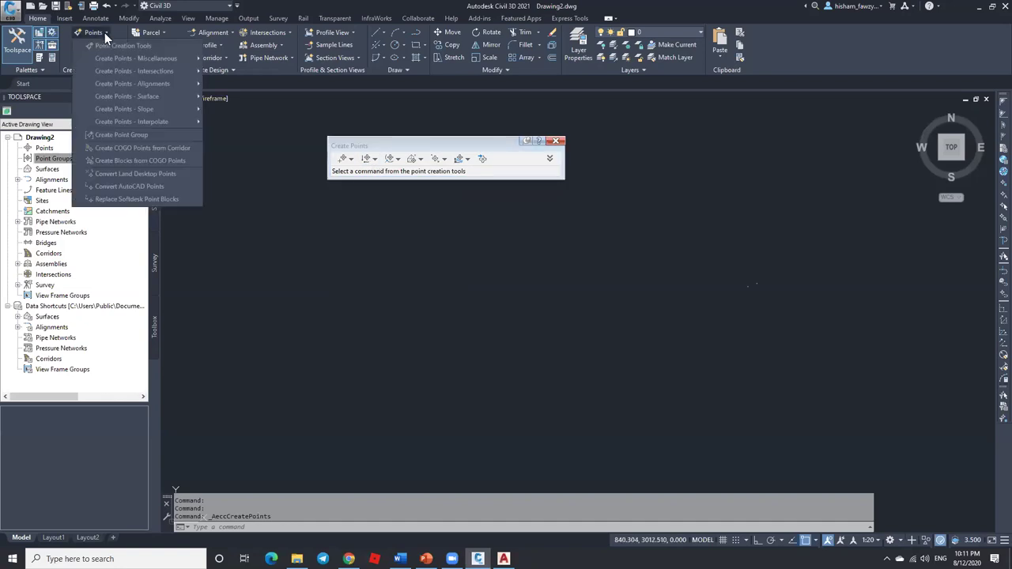
pyautogui.click(266, 163)
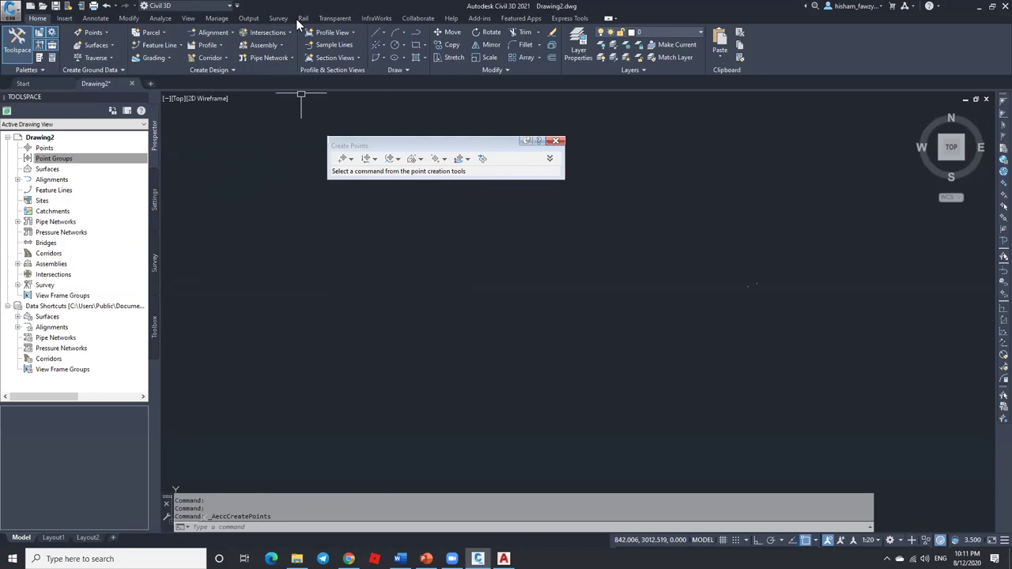
pyautogui.click(237, 7)
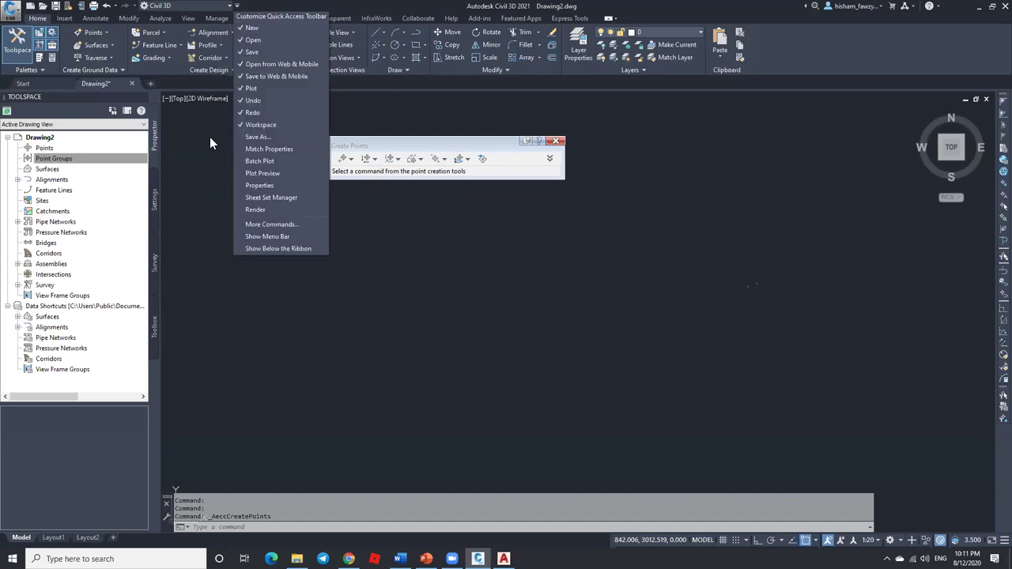
pyautogui.click(292, 236)
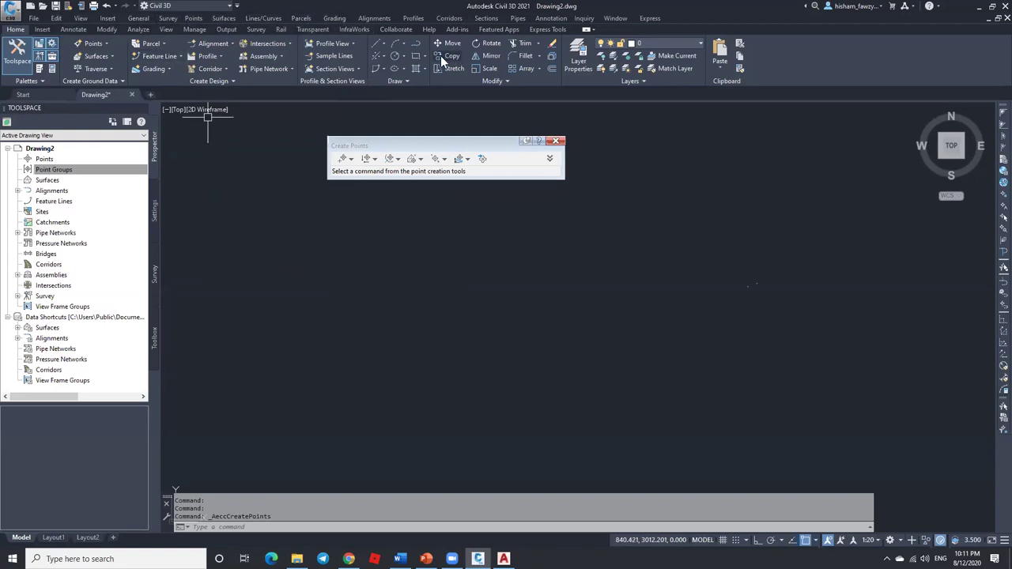
# Step: Look through the classic menus from Points and Surfaces to Alignments, Corridors and Sections, and close them
pyautogui.click(194, 19)
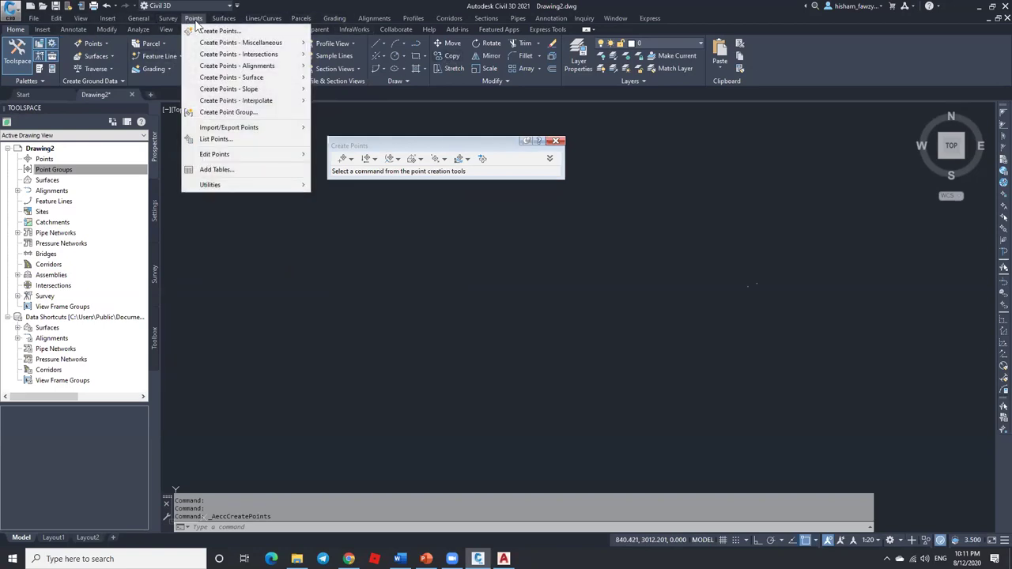
pyautogui.moveTo(222, 20)
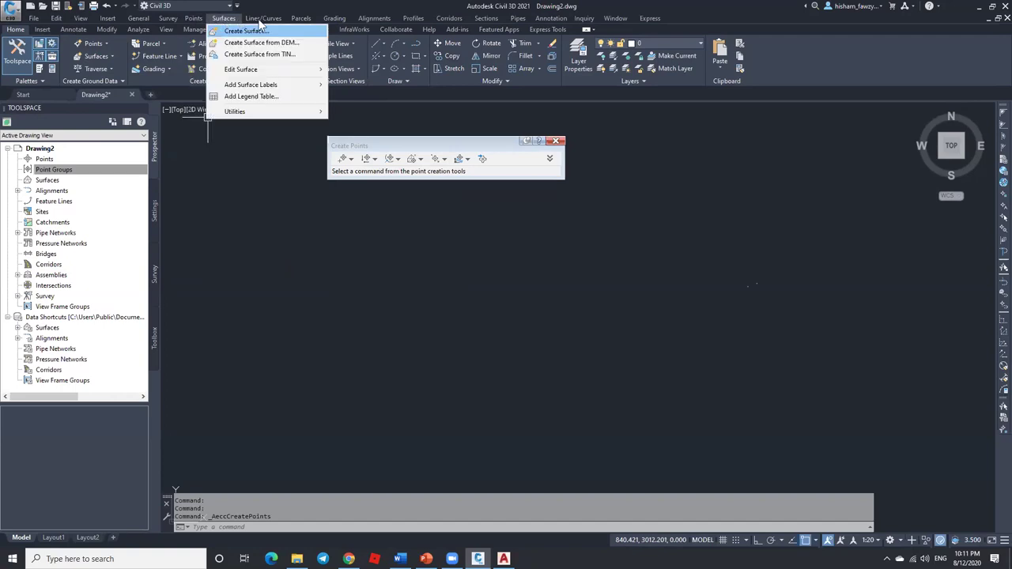
pyautogui.press('Right')
pyautogui.press('Right')
pyautogui.press('Right')
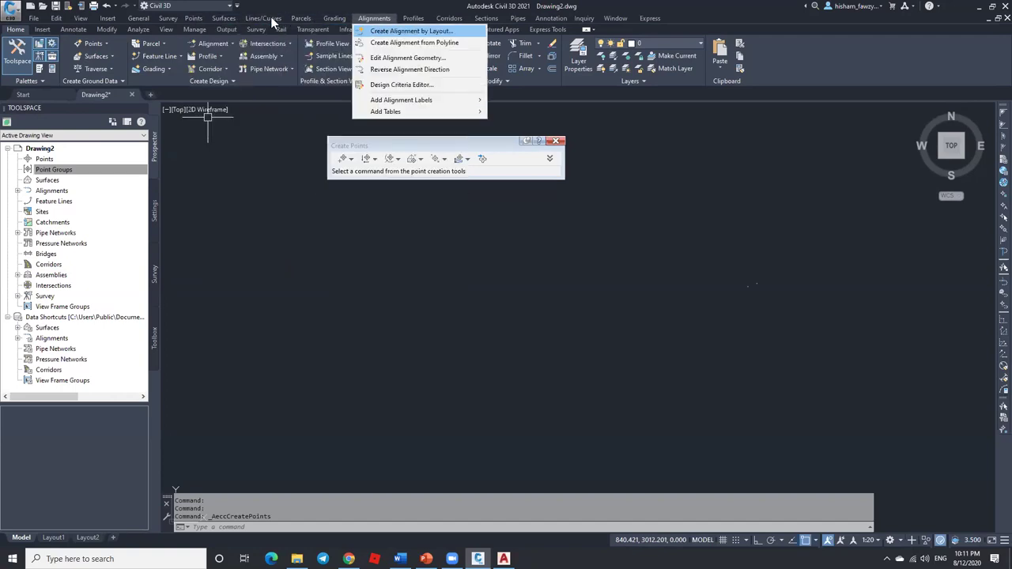
pyautogui.press('Right')
pyautogui.press('Right')
pyautogui.press('Right')
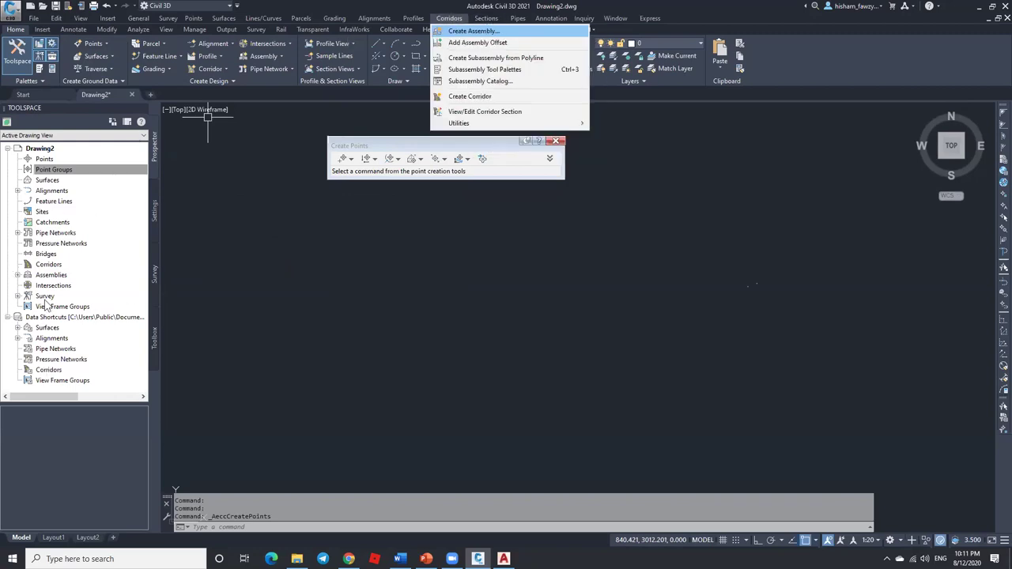
pyautogui.click(449, 19)
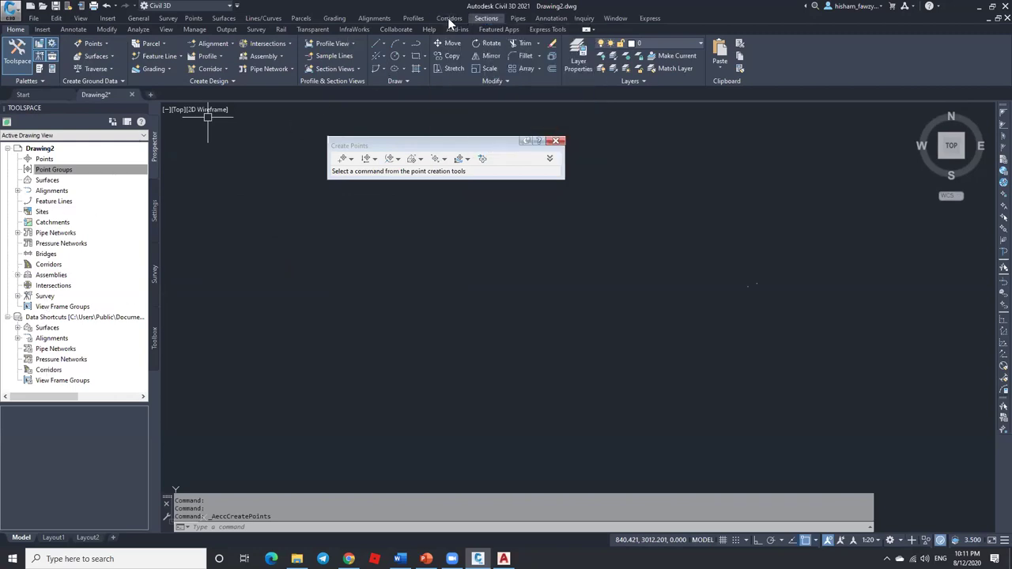
pyautogui.click(257, 114)
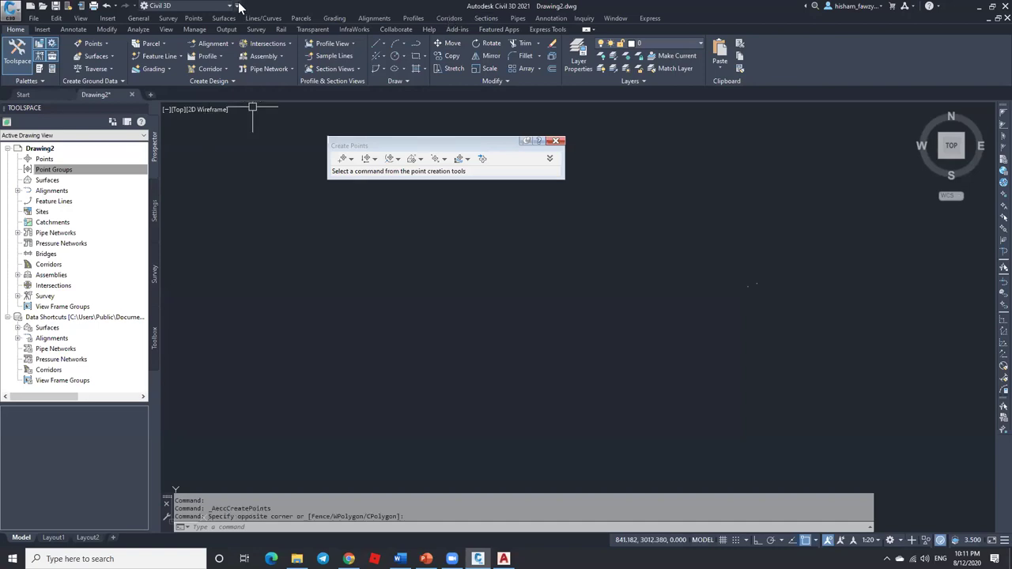
# Step: Hide the classic menu bar and display it again above the ribbon
pyautogui.click(237, 6)
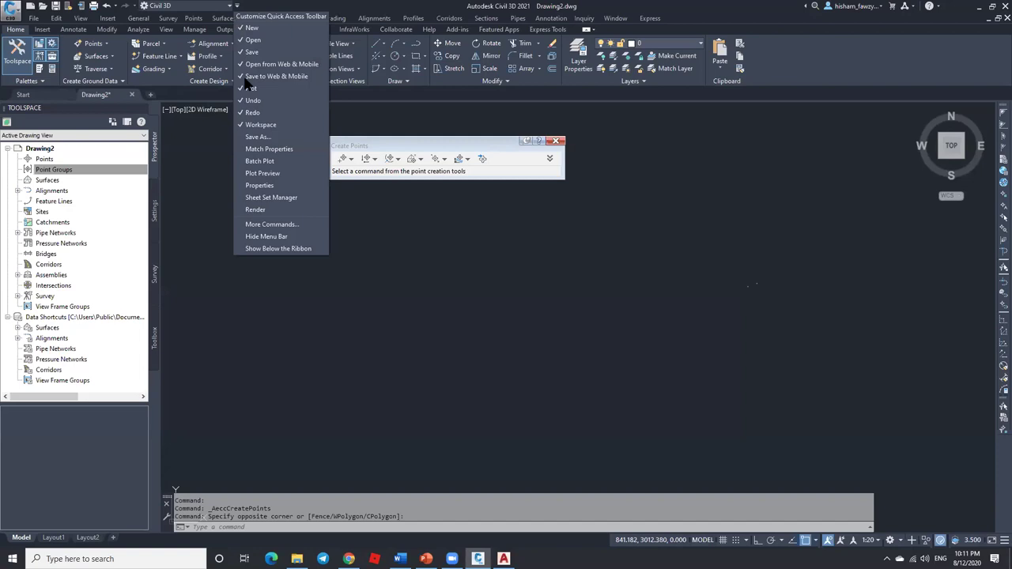
pyautogui.click(267, 237)
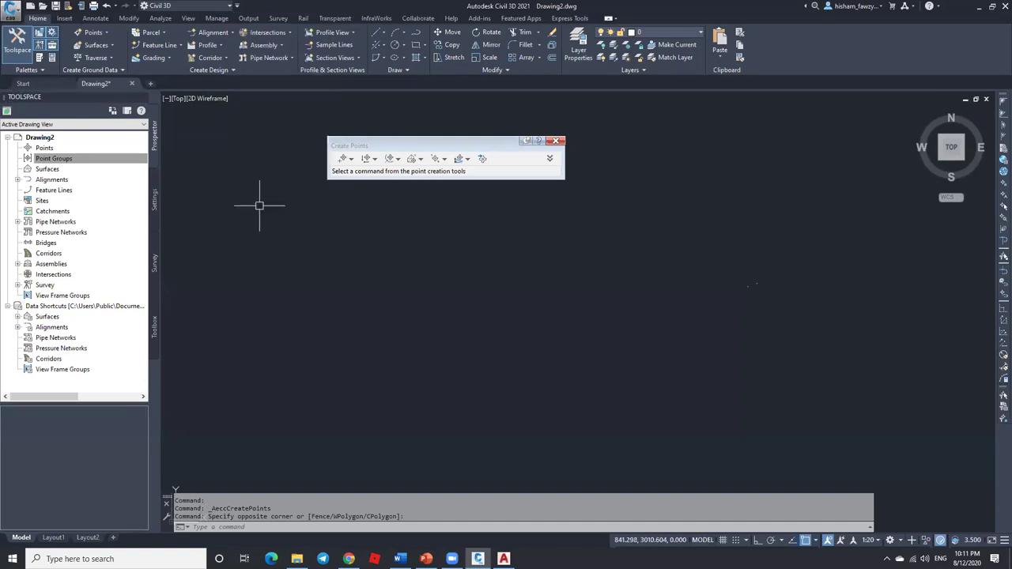
pyautogui.click(237, 6)
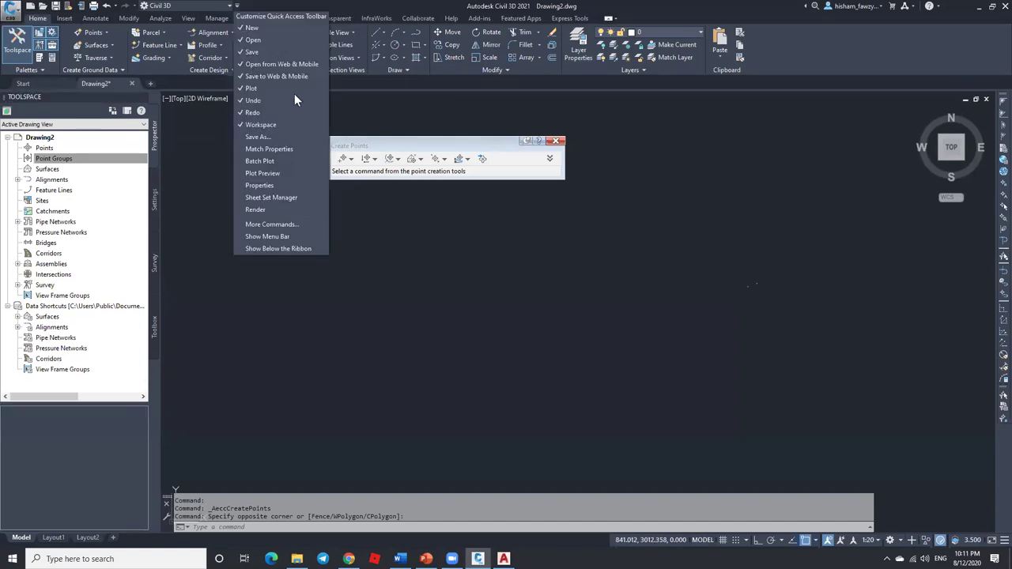
pyautogui.click(261, 238)
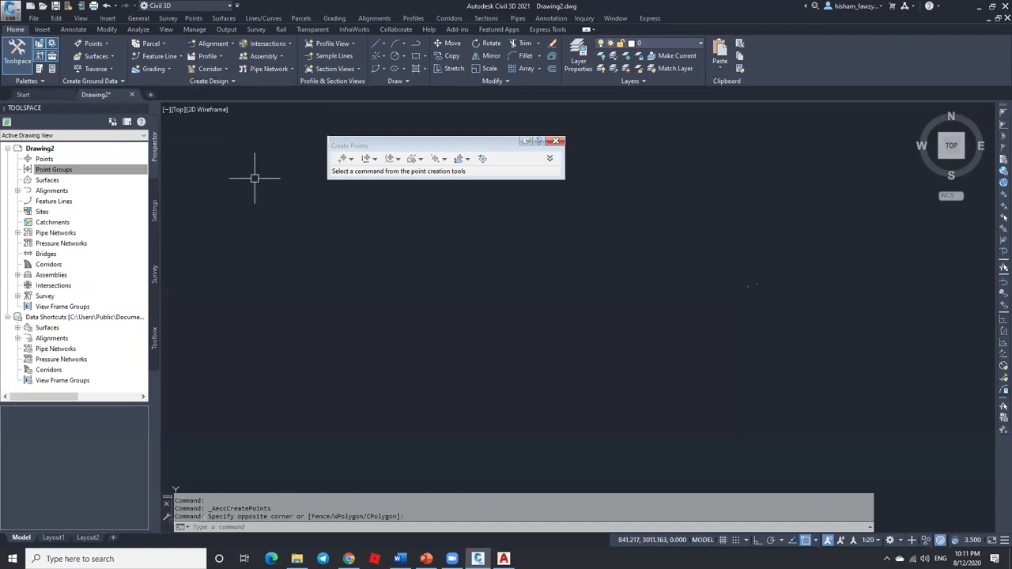
# Step: Compare the ribbon's Points commands with the classic Points menu, including its Utilities for converting points
pyautogui.click(105, 45)
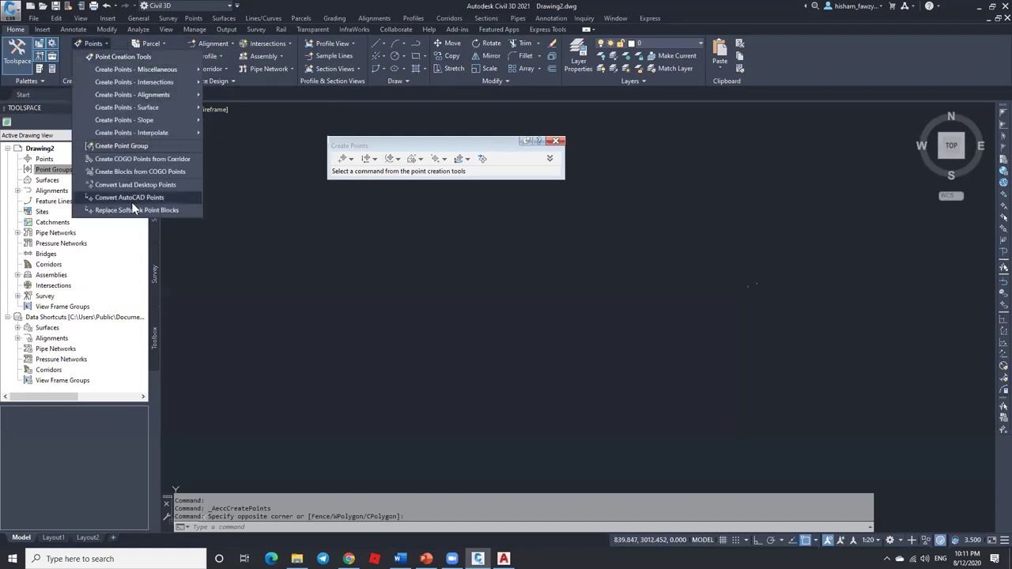
pyautogui.click(195, 20)
pyautogui.moveTo(226, 185)
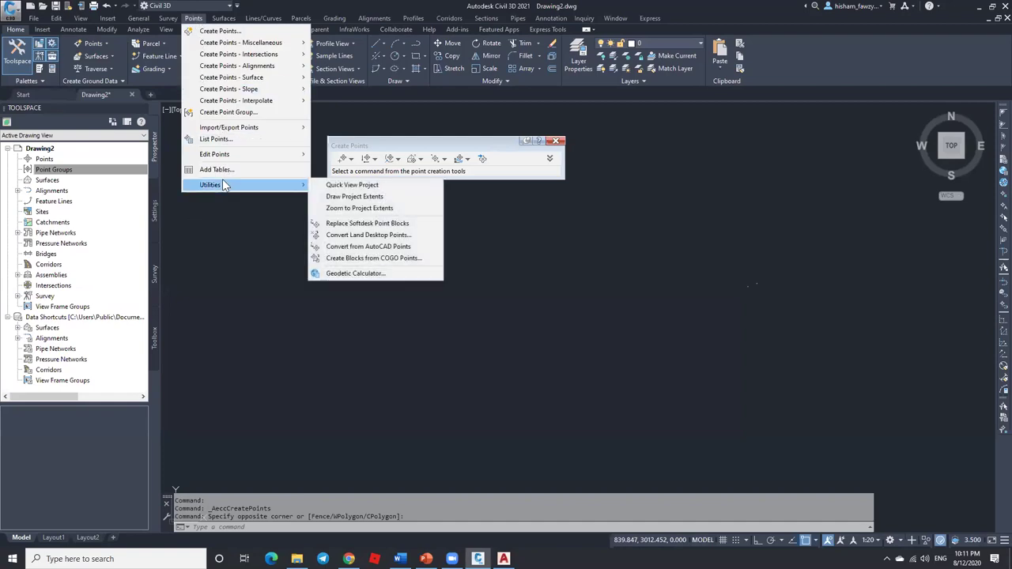
pyautogui.click(226, 225)
pyautogui.click(261, 158)
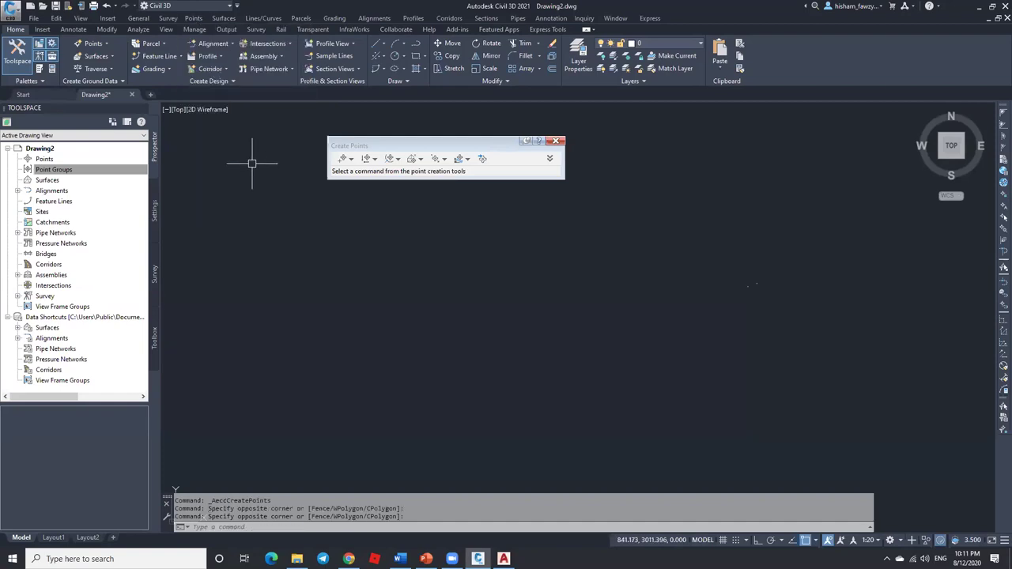
# Step: Hide the classic menu bar and reposition the Create Points toolbar slightly within the drawing area
pyautogui.click(238, 7)
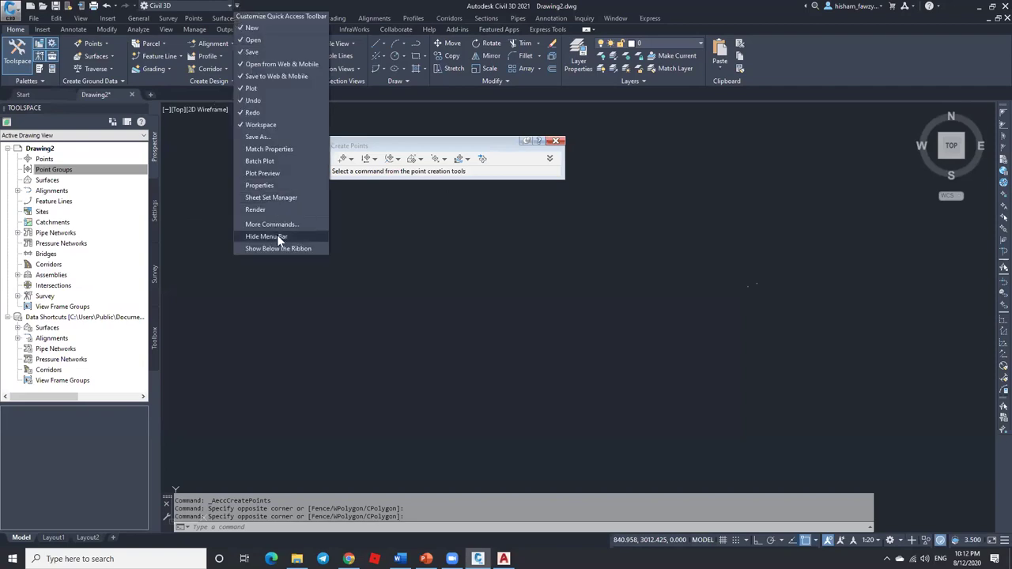
pyautogui.click(278, 239)
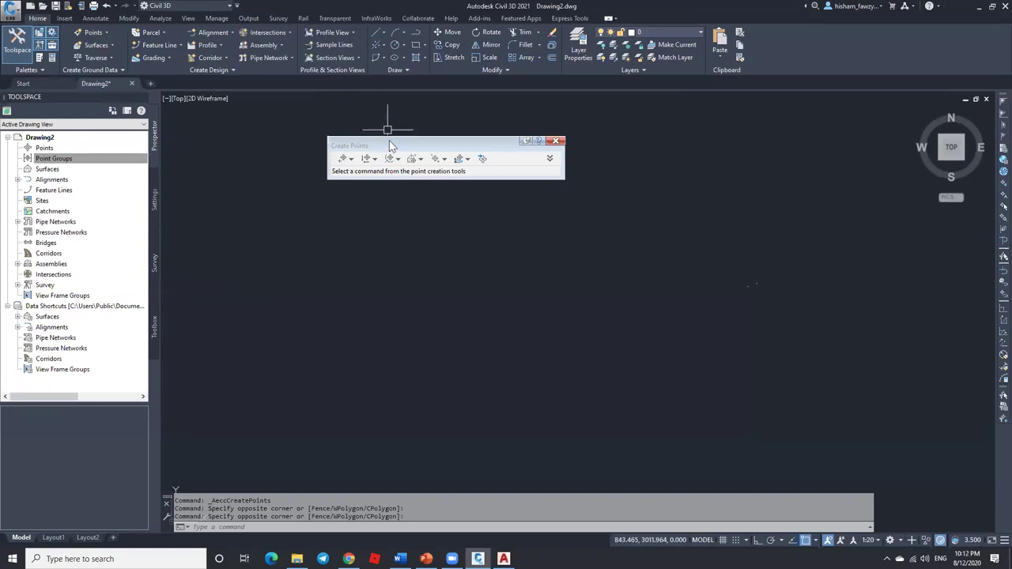
pyautogui.moveTo(363, 142); pyautogui.dragTo(344, 138)
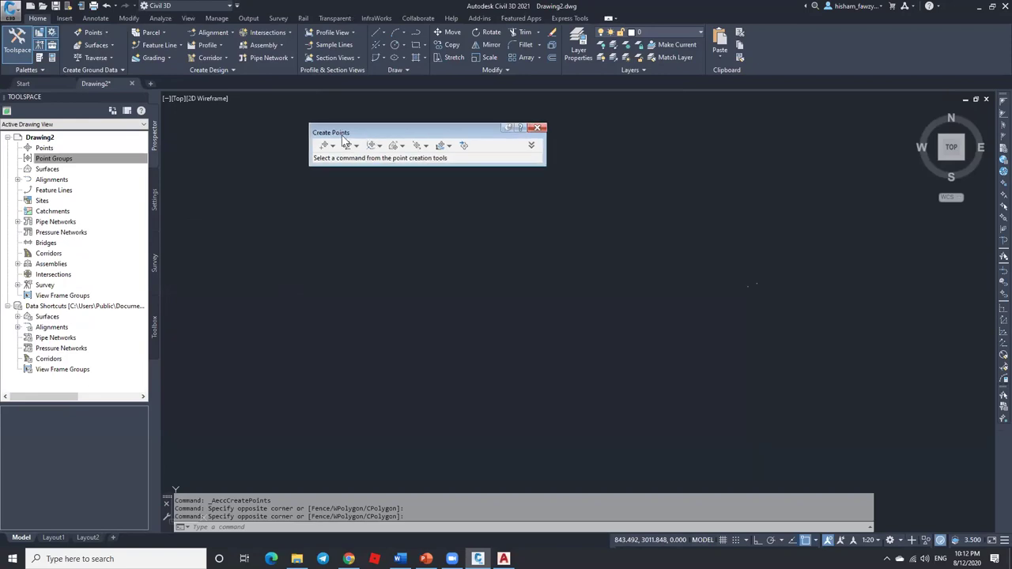
# Step: Create a Manual point in the middle of the empty drawing with the description test and elevation 560, and end the command
pyautogui.click(92, 33)
pyautogui.moveTo(111, 62)
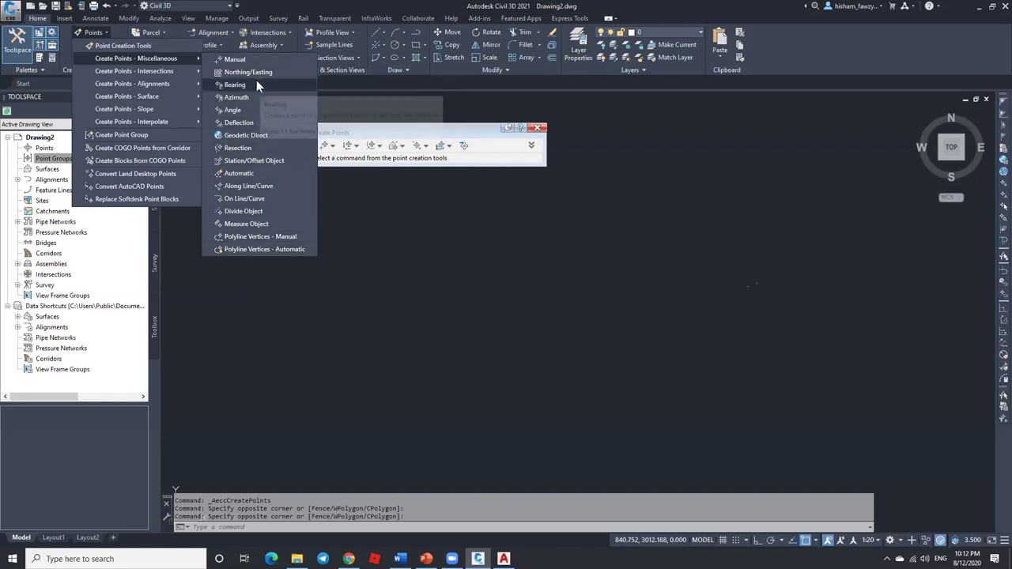
pyautogui.click(237, 60)
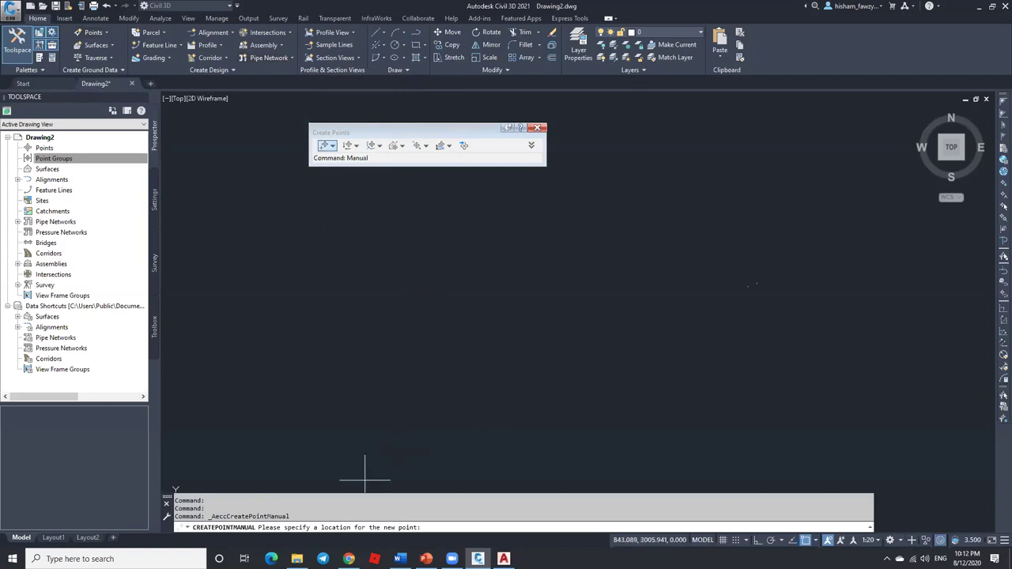
pyautogui.click(543, 237)
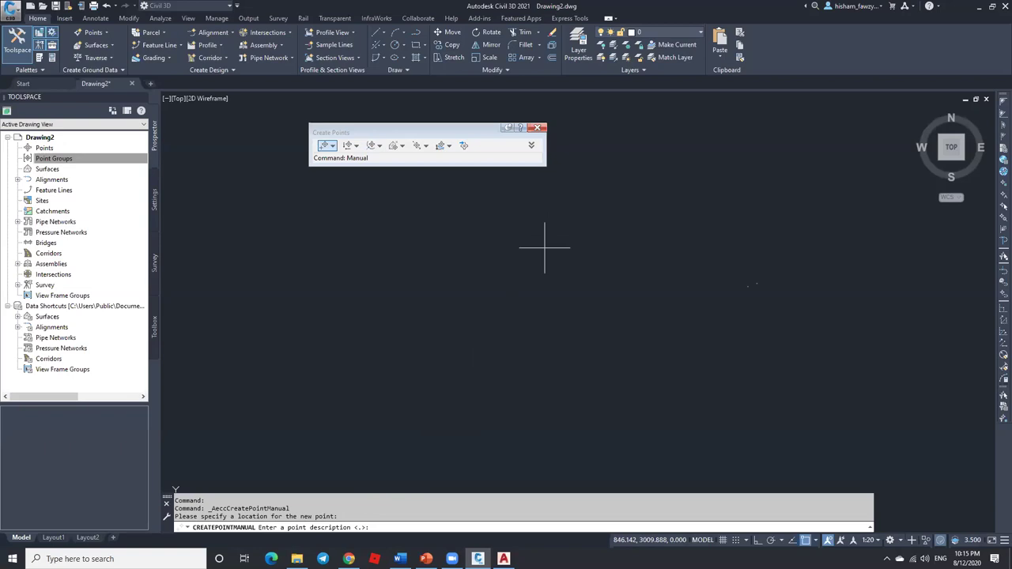
pyautogui.write('tset')
pyautogui.press('BackSpace')
pyautogui.press('BackSpace')
pyautogui.press('BackSpace')
pyautogui.write('est')
pyautogui.press('Return')
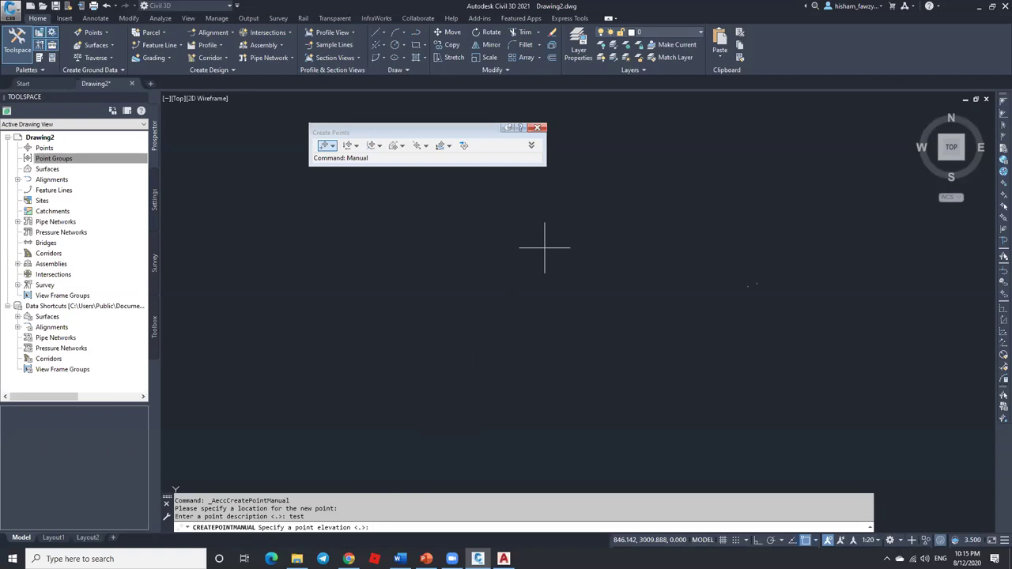
pyautogui.write('560')
pyautogui.press('Return')
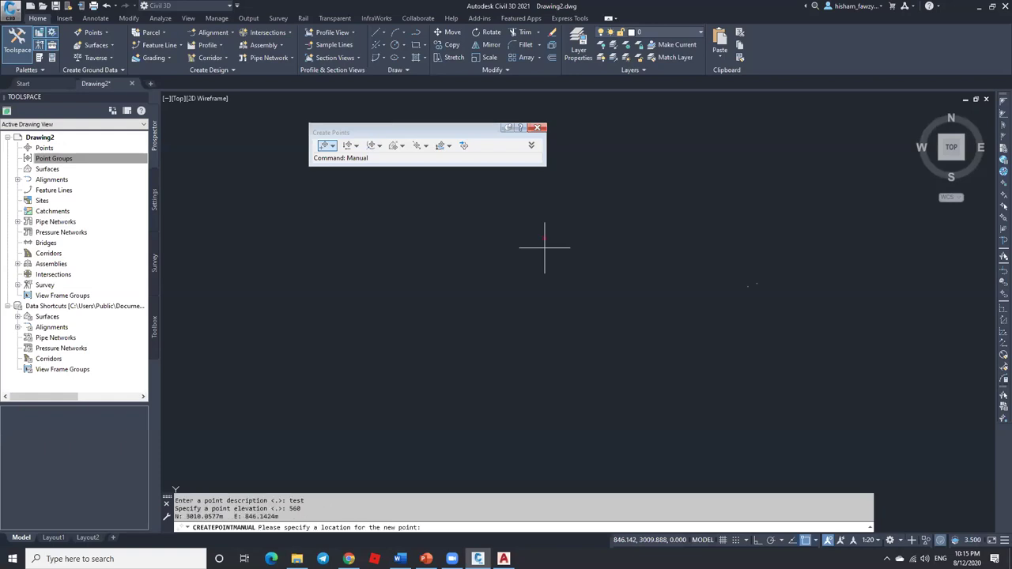
pyautogui.press('Escape')
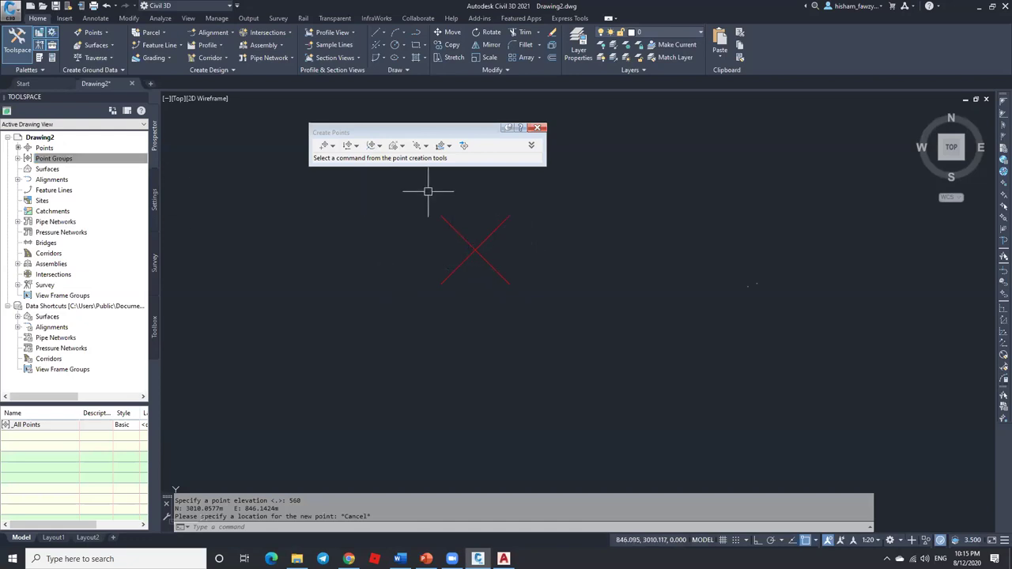
# Step: List the drawing's points in Prospector, widening the Toolspace and the coordinate columns to read the new point's easting, northing, elevation and description
pyautogui.click(55, 148)
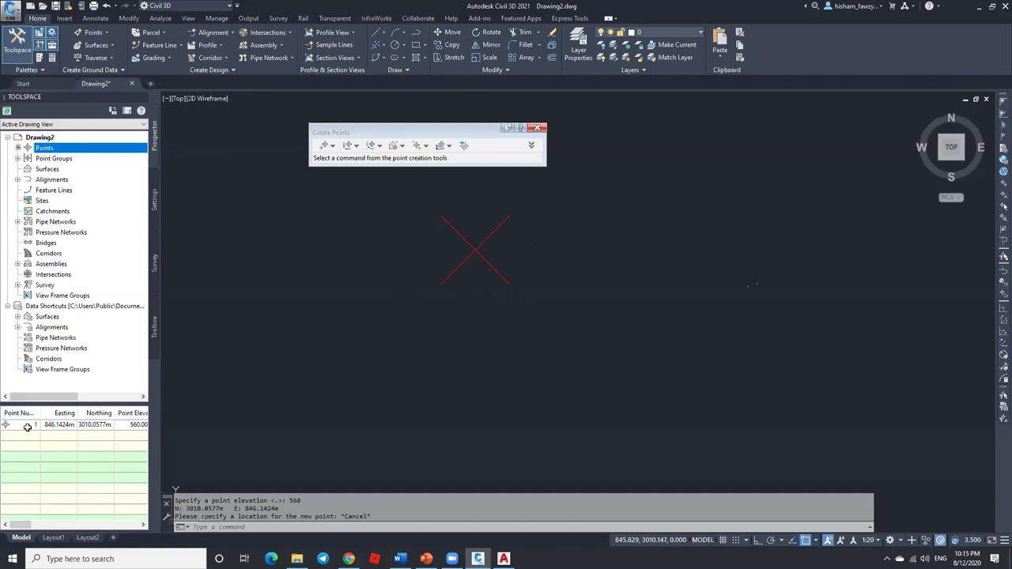
pyautogui.moveTo(32, 426)
pyautogui.moveTo(78, 411); pyautogui.dragTo(84, 411)
pyautogui.moveTo(161, 429); pyautogui.dragTo(294, 429)
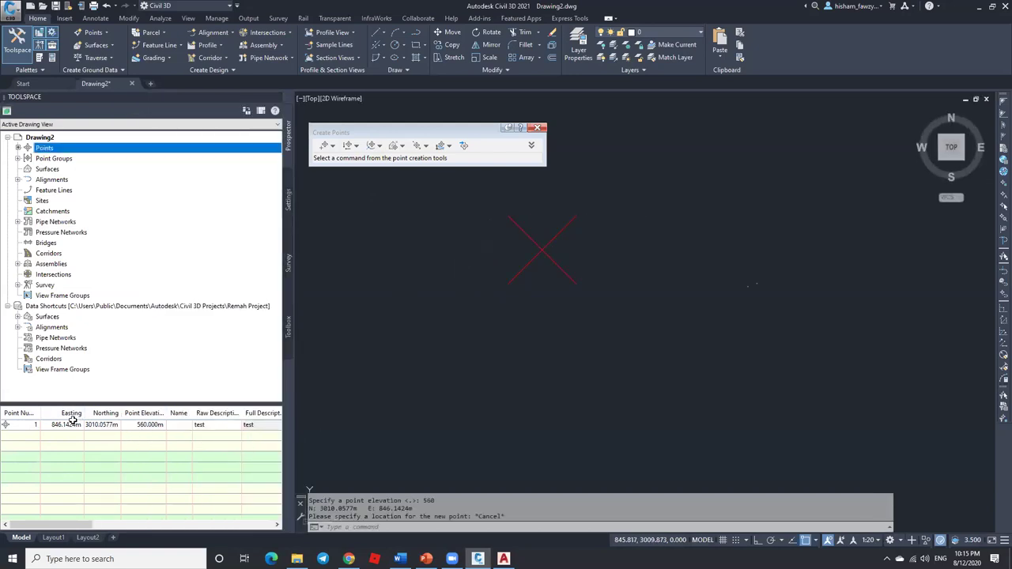
pyautogui.moveTo(121, 413); pyautogui.dragTo(182, 412)
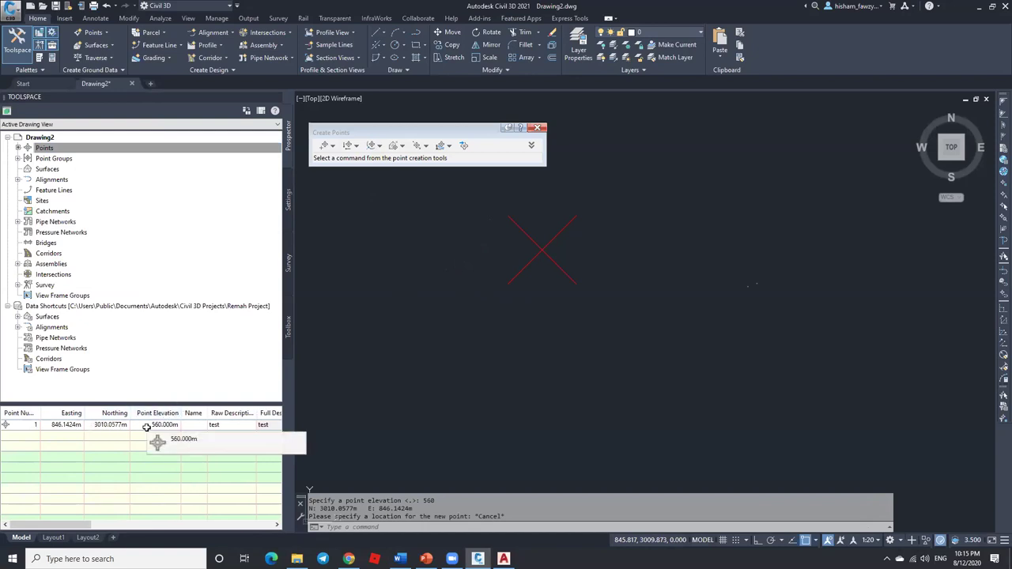
pyautogui.click(236, 426)
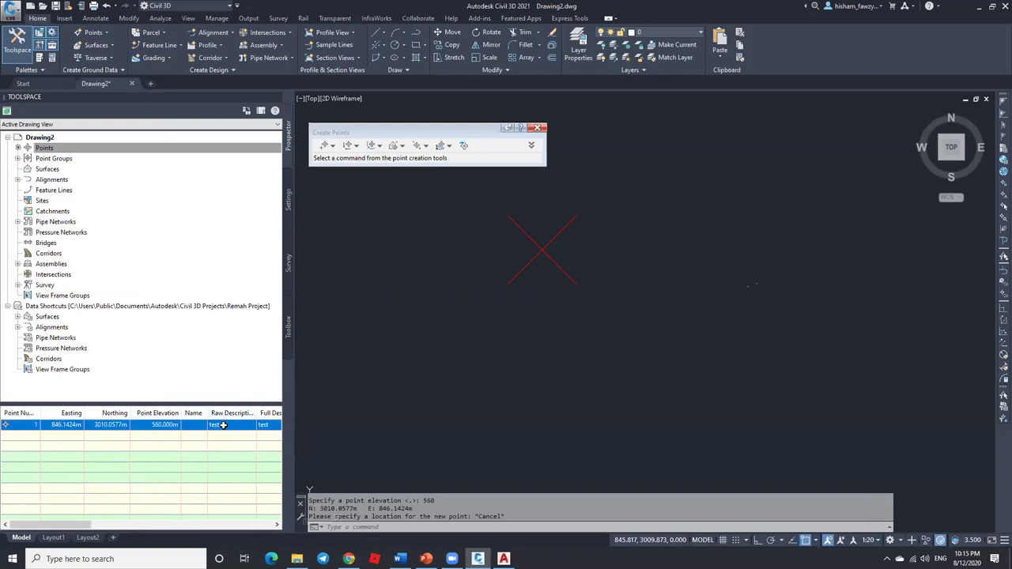
# Step: Open the point's raw description for editing in the point list and close it without entering a new value
pyautogui.moveTo(71, 525)
pyautogui.mouseDown()
pyautogui.moveTo(161, 522)
pyautogui.moveTo(71, 527)
pyautogui.moveTo(85, 525)
pyautogui.mouseUp()
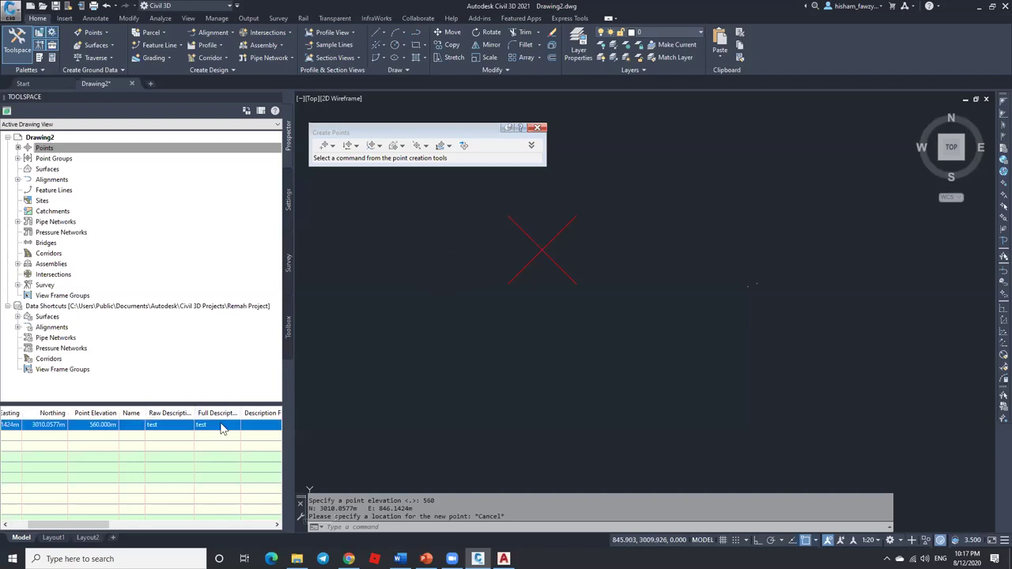
pyautogui.click(165, 426)
pyautogui.doubleClick(154, 426)
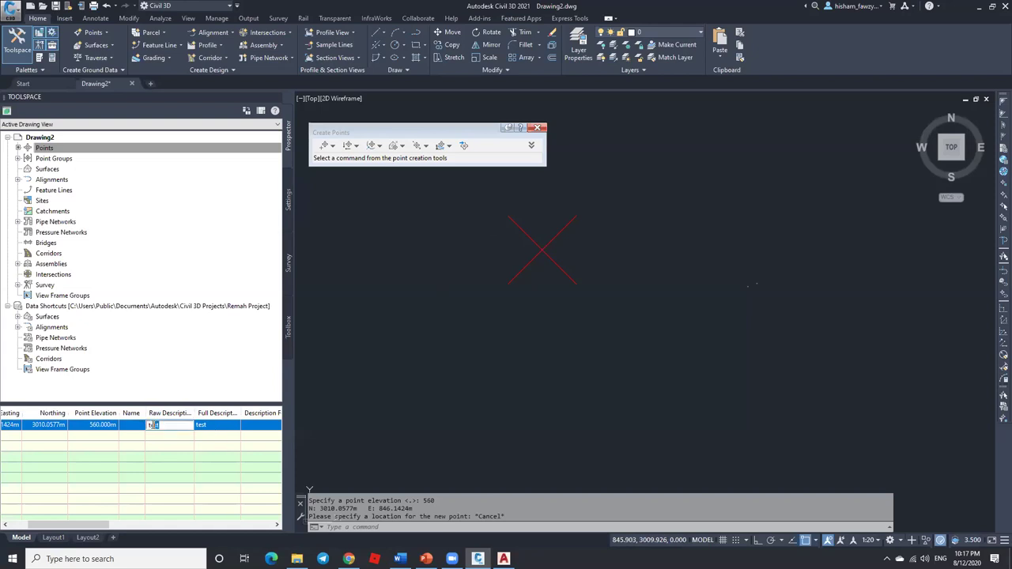
pyautogui.press('Return')
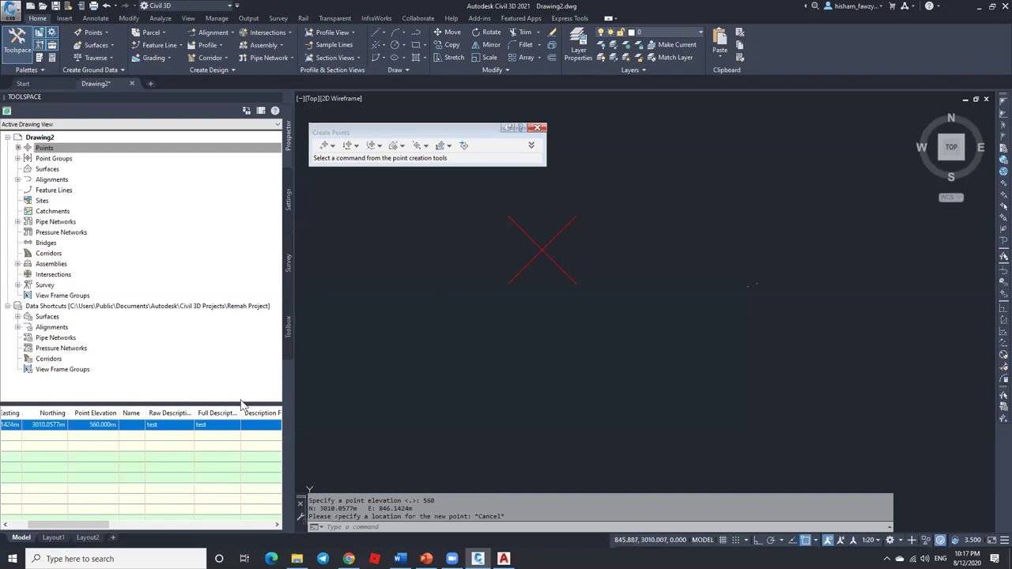
pyautogui.click(169, 424)
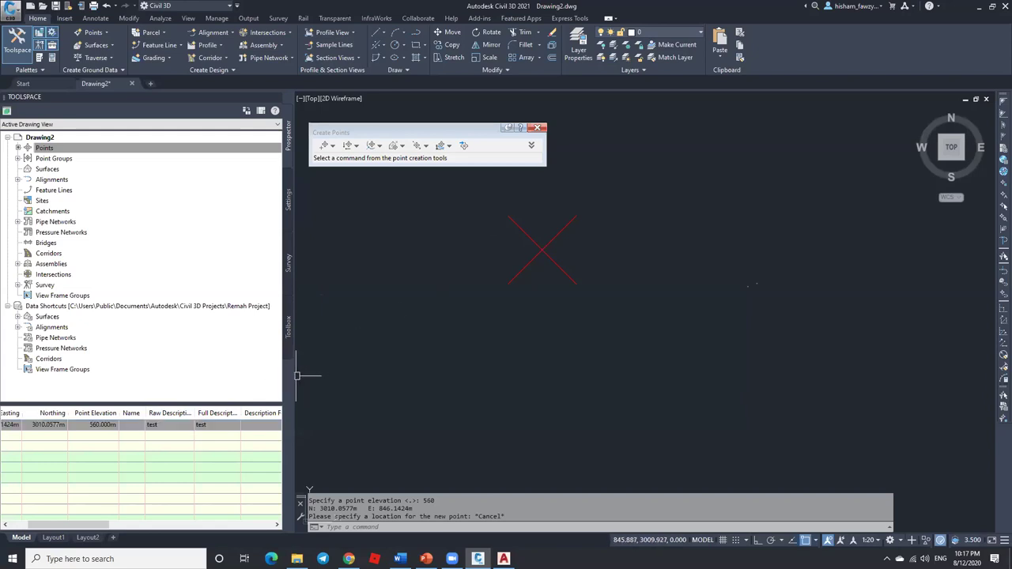
# Step: Narrow the Toolspace, list the points of the _All Points group under Point Groups and review the commands available for that group
pyautogui.moveTo(283, 372); pyautogui.dragTo(224, 368)
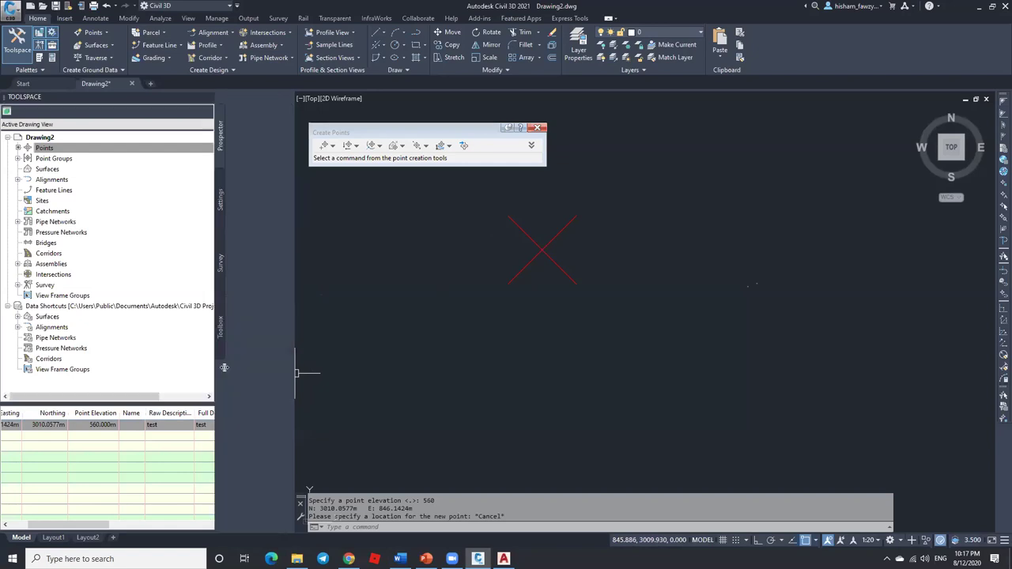
pyautogui.click(97, 425)
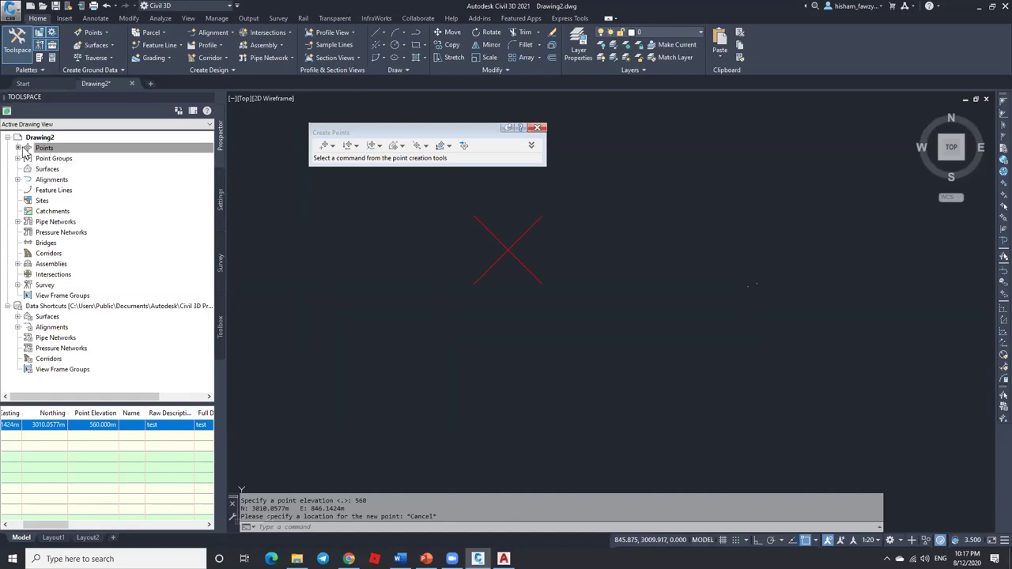
pyautogui.click(64, 160)
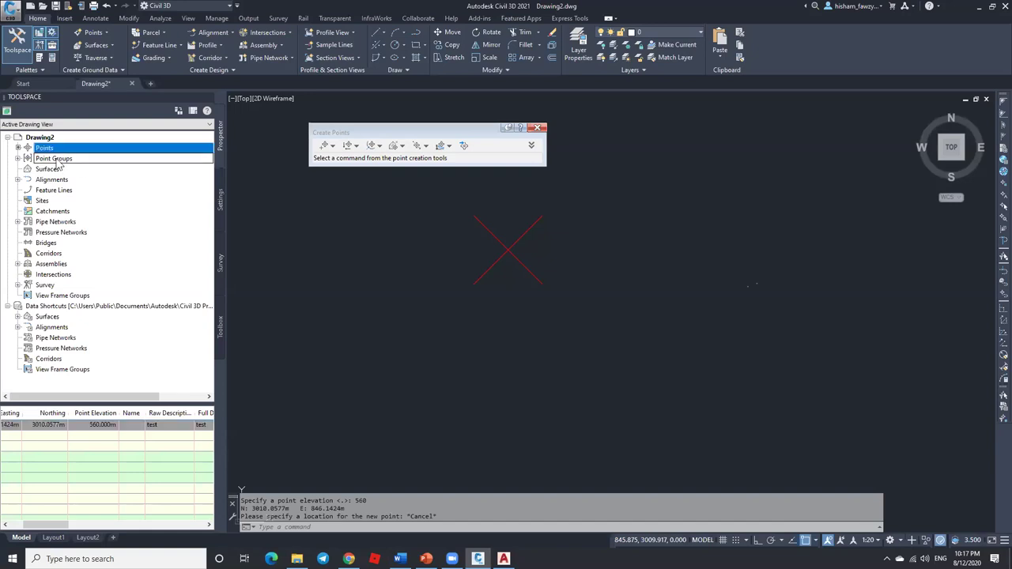
pyautogui.click(18, 159)
pyautogui.click(72, 169)
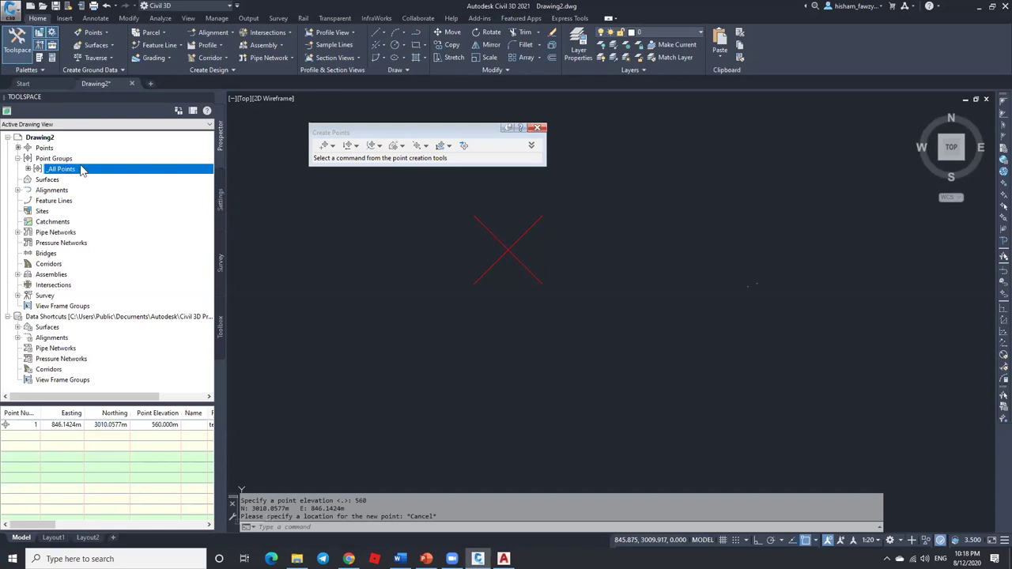
pyautogui.rightClick(83, 172)
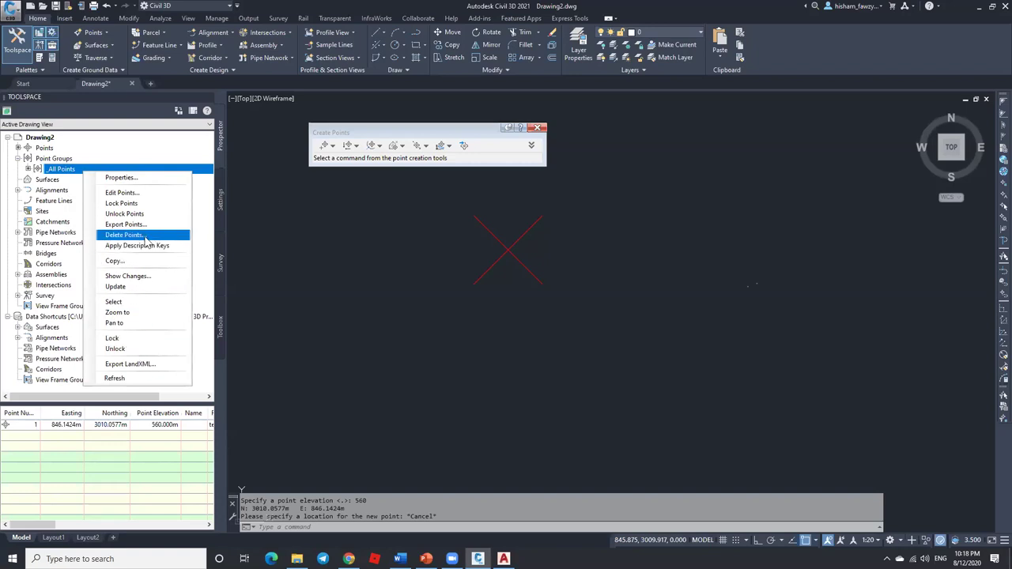
pyautogui.click(64, 170)
pyautogui.rightClick(82, 173)
pyautogui.click(136, 177)
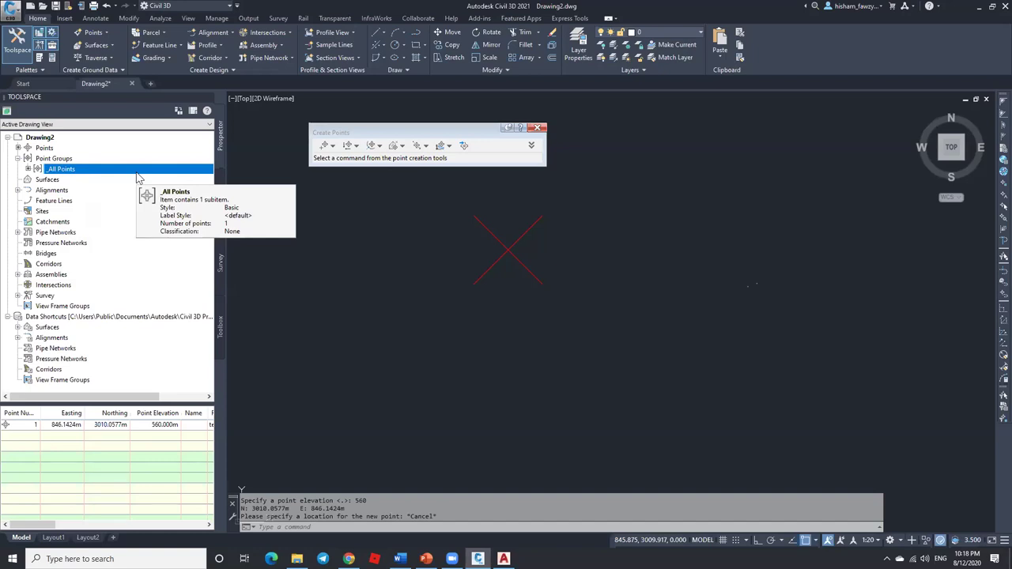
# Step: Create a Manual point below the first one with description GR and elevation 120, and check it under Points and _All Points
pyautogui.click(323, 145)
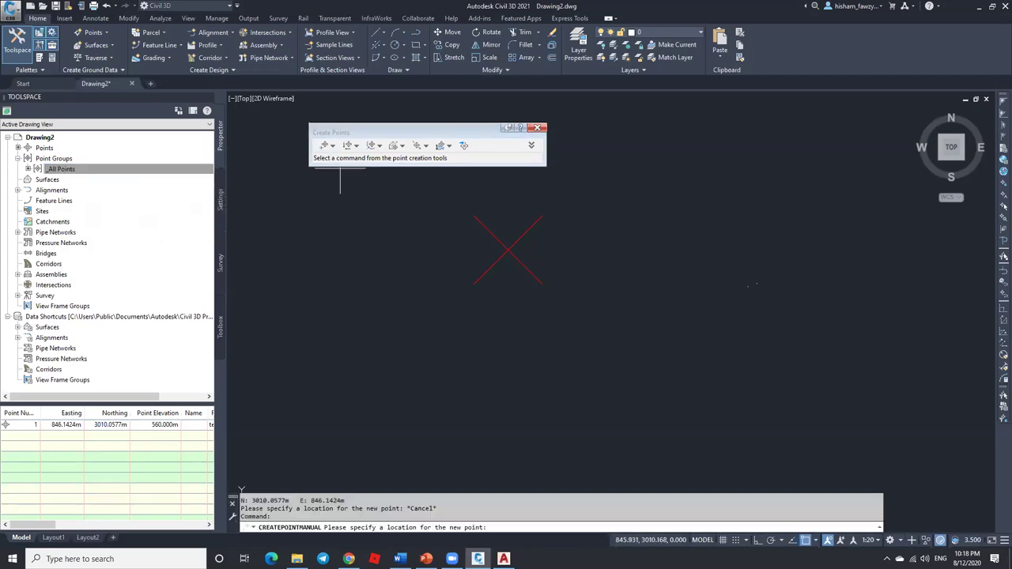
pyautogui.click(501, 384)
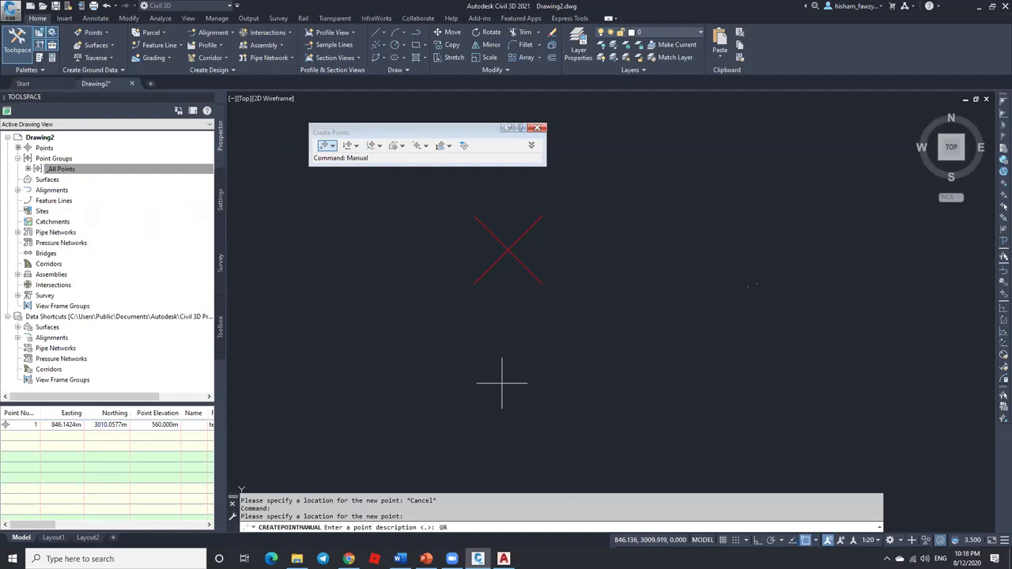
pyautogui.write('GR')
pyautogui.press('Return')
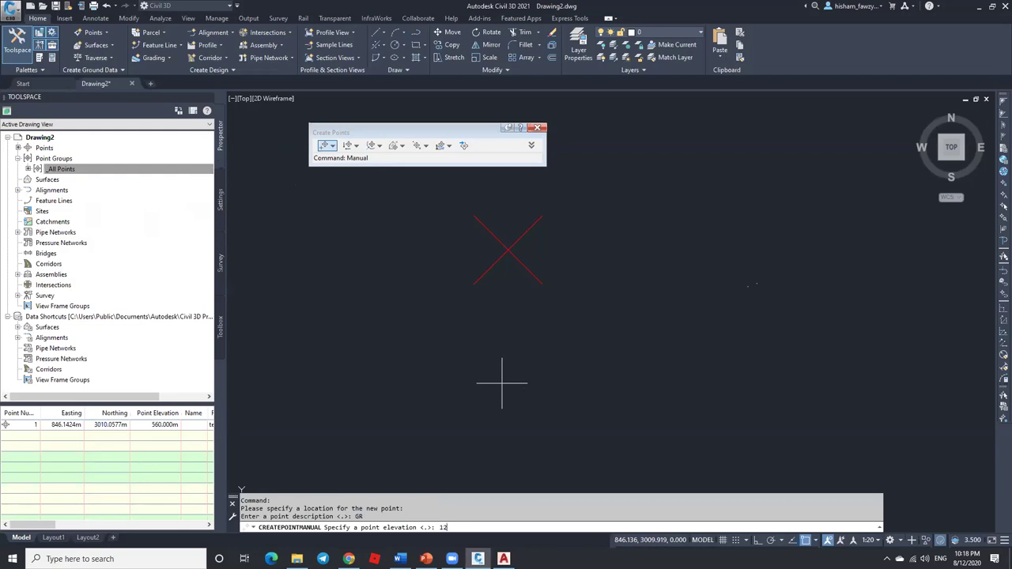
pyautogui.press('Return')
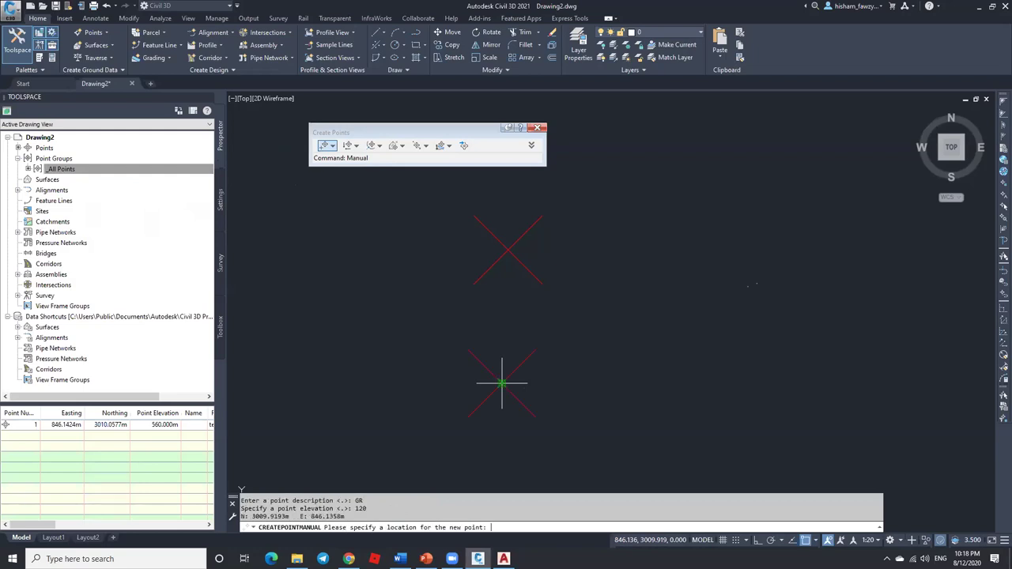
pyautogui.press('Escape')
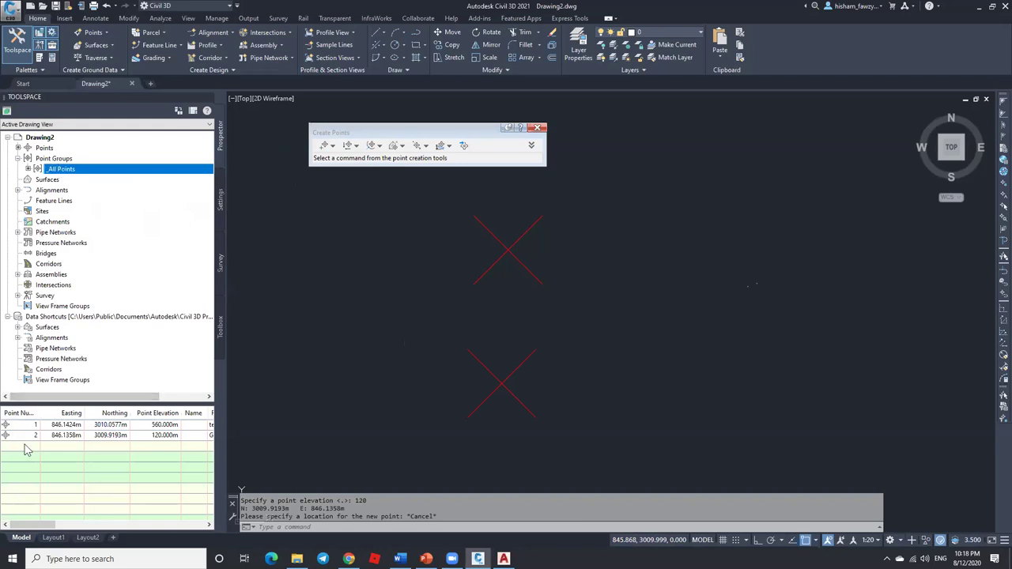
pyautogui.click(58, 151)
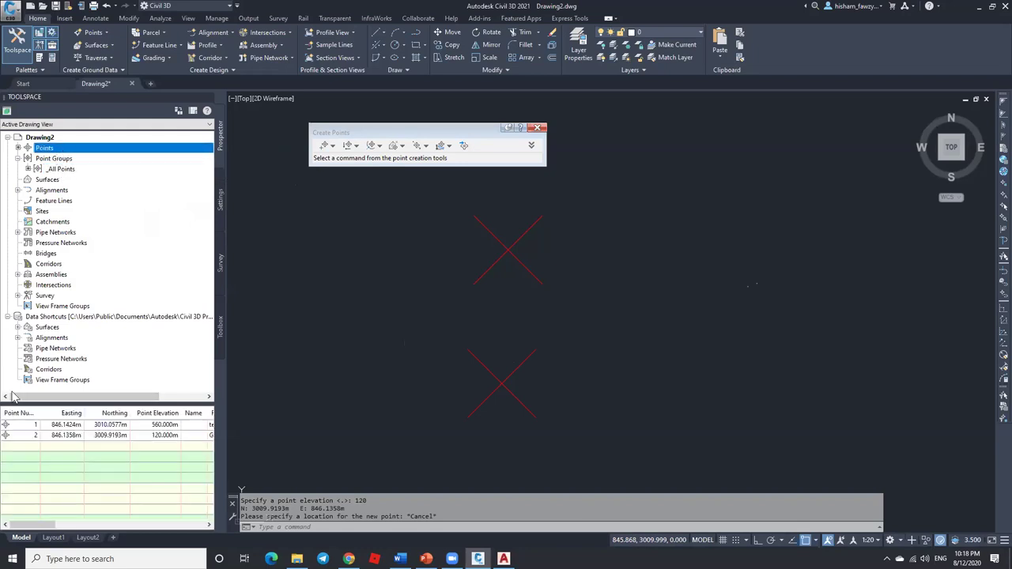
pyautogui.click(89, 168)
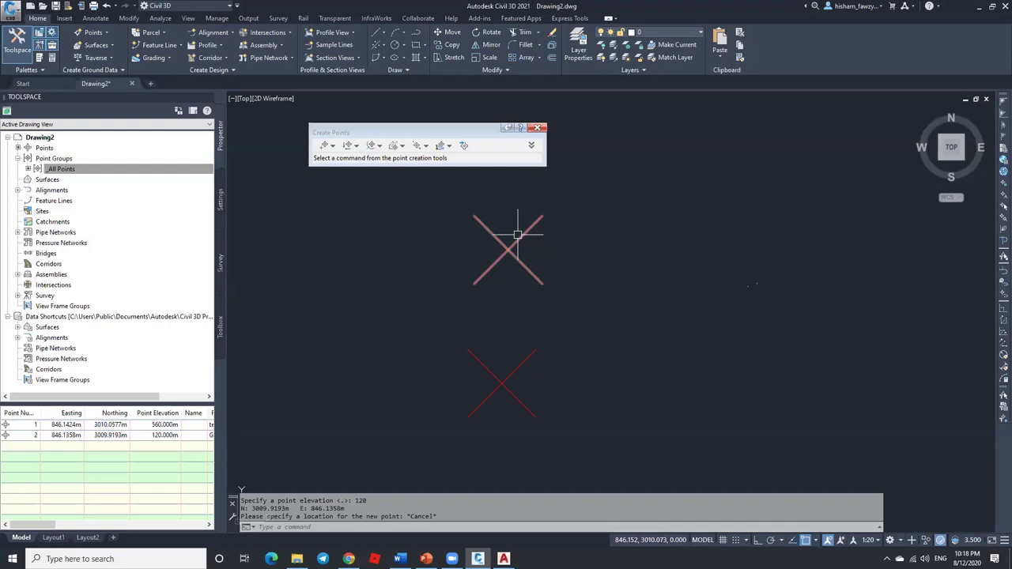
# Step: Open the properties of the upper point and examine its Style and Point Label Style settings against the _All Points group
pyautogui.moveTo(527, 230)
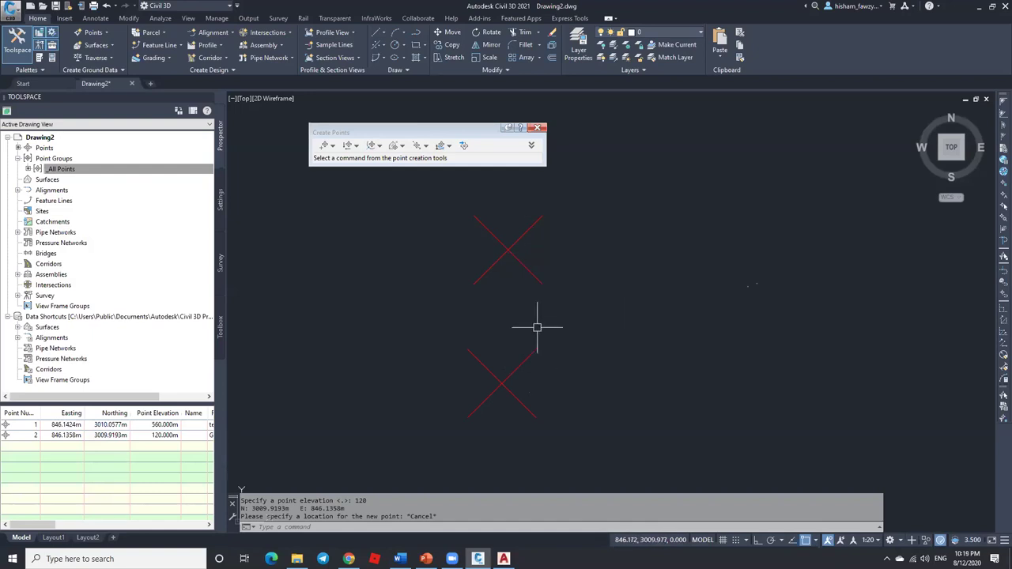
pyautogui.click(567, 267)
pyautogui.click(535, 296)
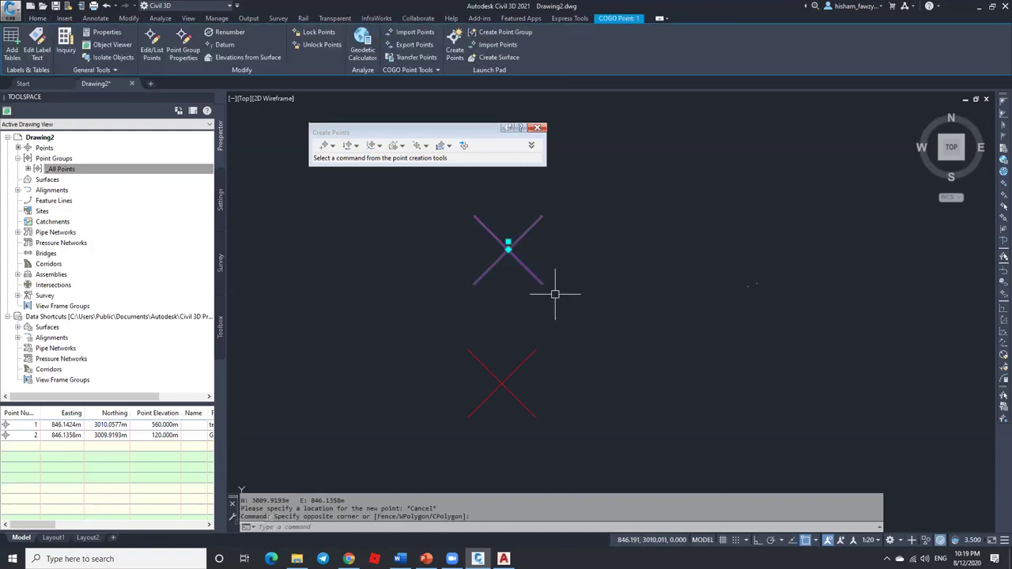
pyautogui.hotkey('ctrl', '1')
pyautogui.moveTo(638, 201); pyautogui.dragTo(639, 177)
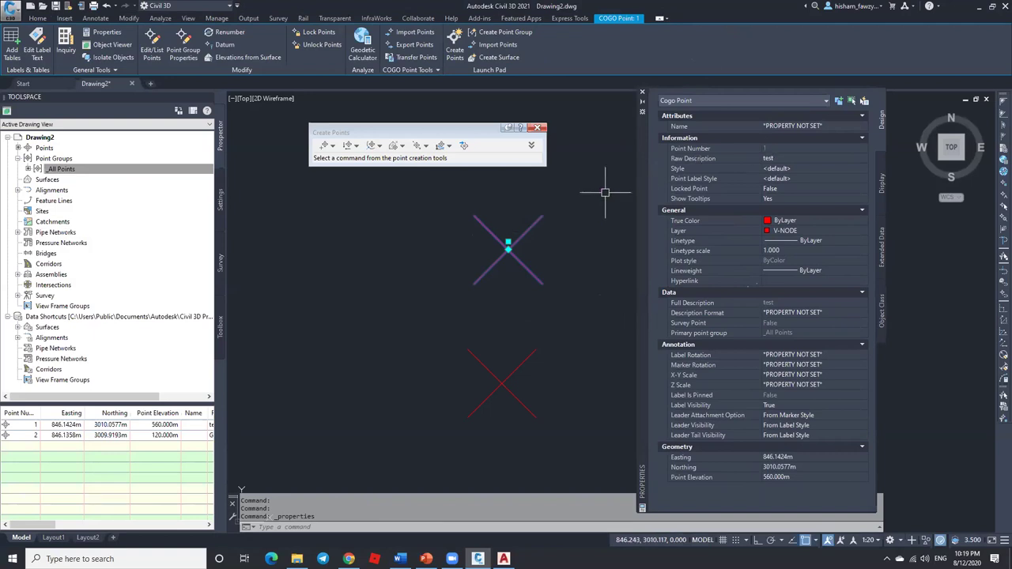
pyautogui.click(689, 169)
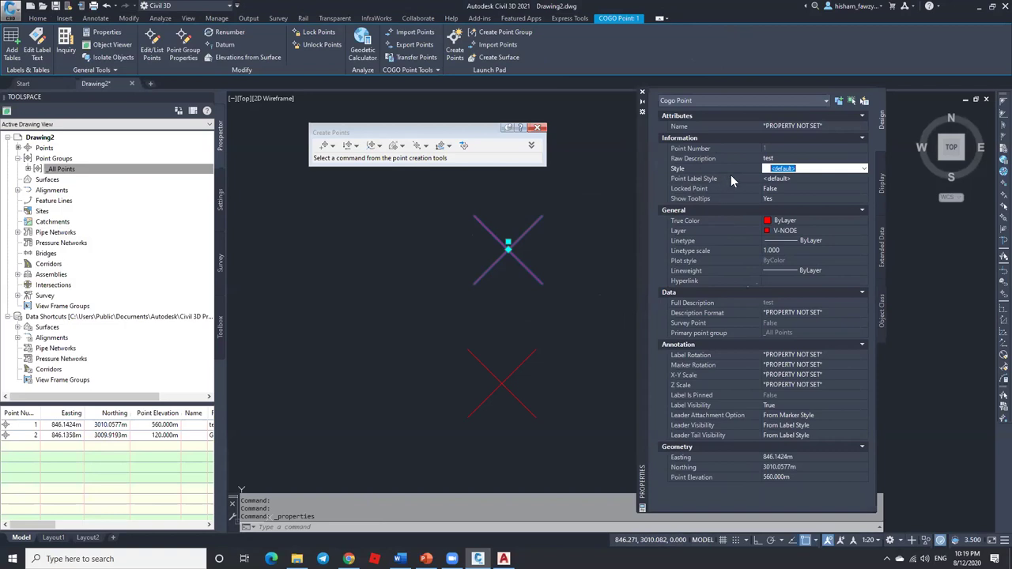
pyautogui.click(719, 179)
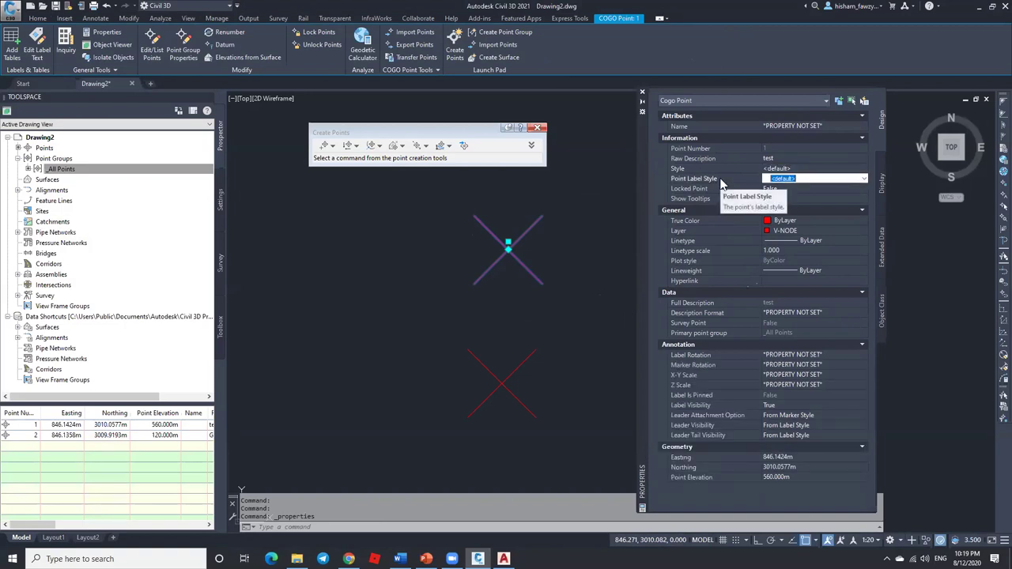
pyautogui.click(730, 168)
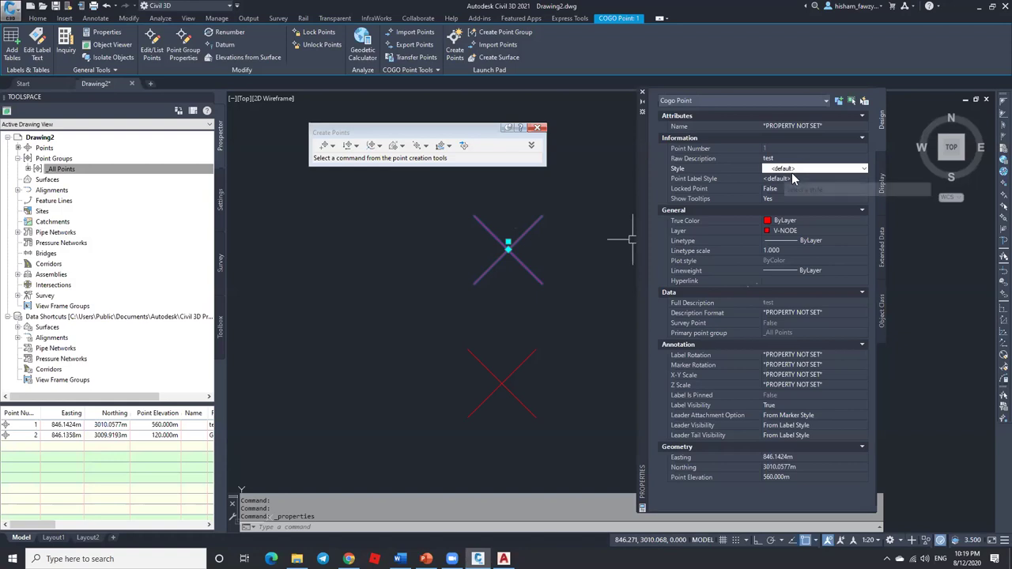
pyautogui.click(65, 169)
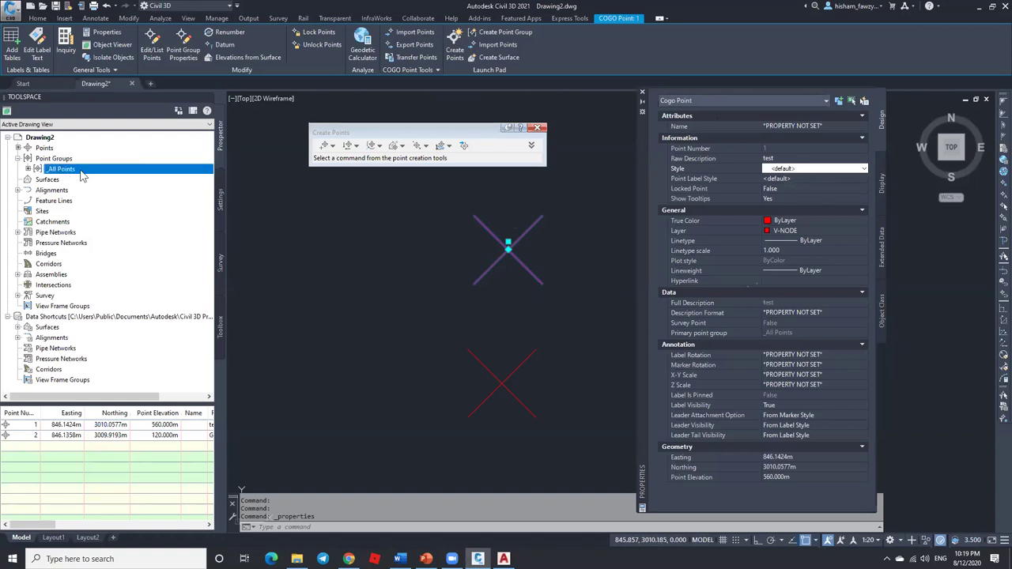
# Step: Set the upper point's style to Benchmark and deselect it
pyautogui.click(816, 171)
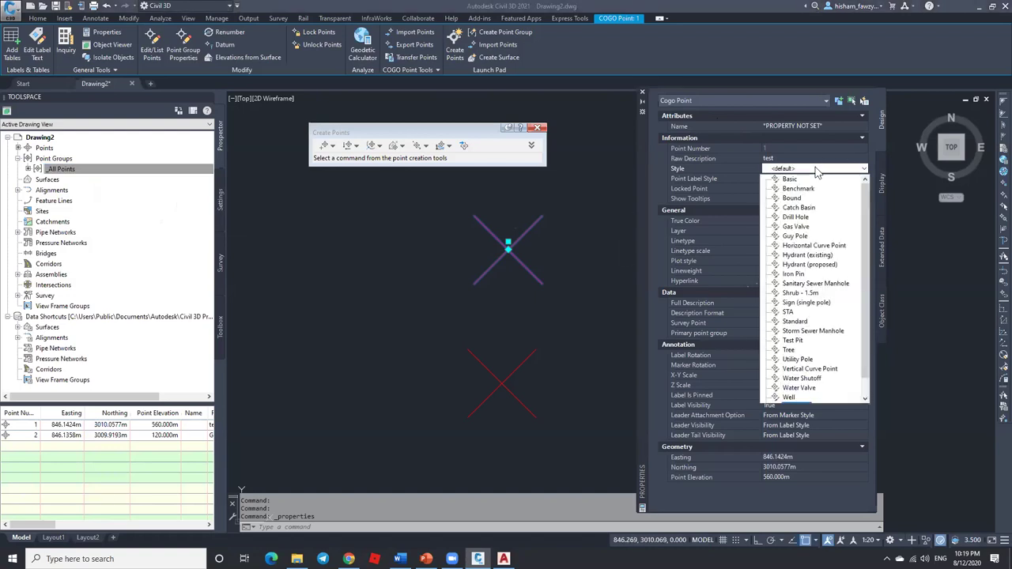
pyautogui.click(799, 189)
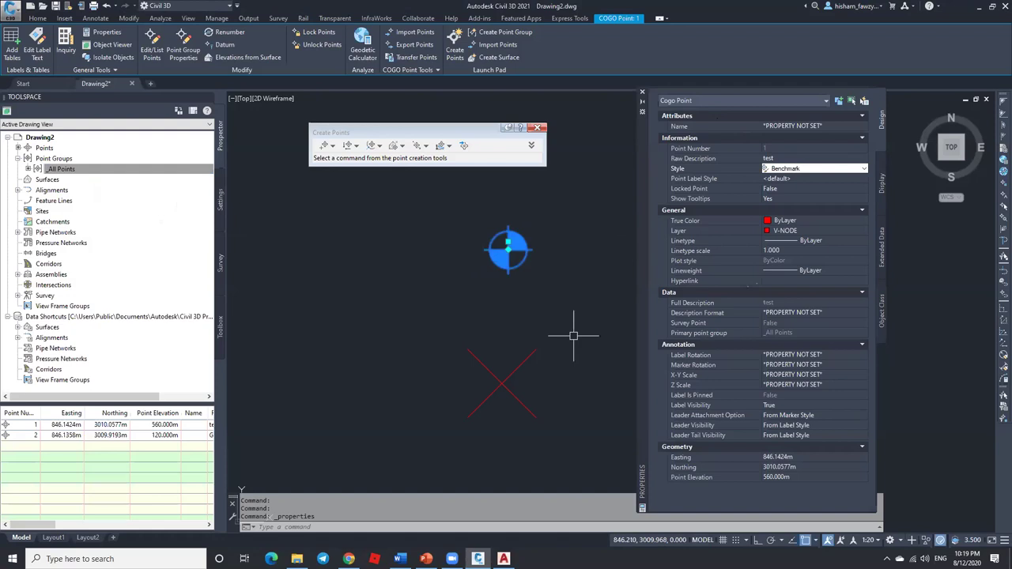
pyautogui.press('Escape')
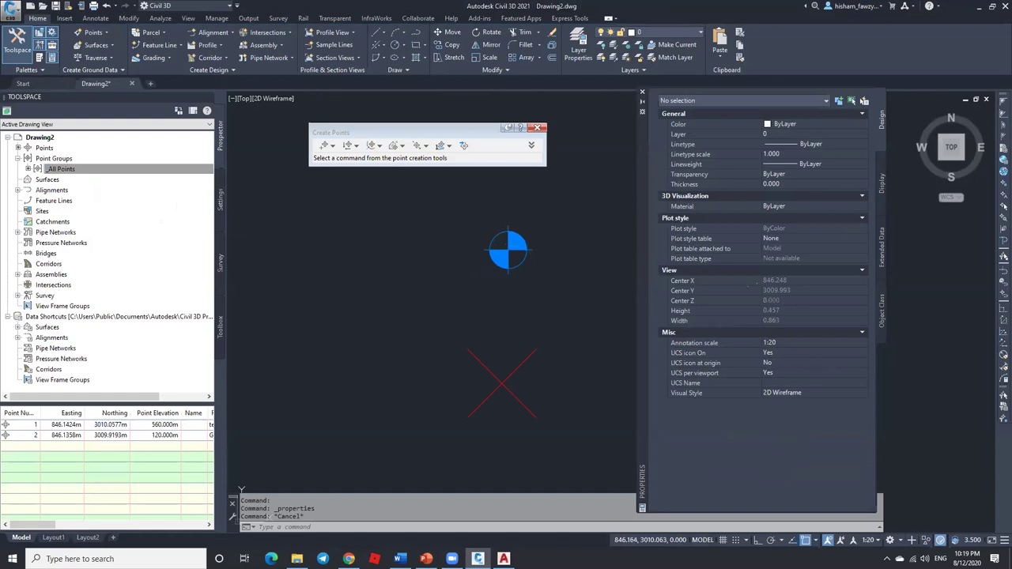
# Step: Set the upper point's label style to Elevation and Description, check the label in the drawing and deselect the point
pyautogui.click(507, 251)
pyautogui.click(820, 180)
pyautogui.click(822, 178)
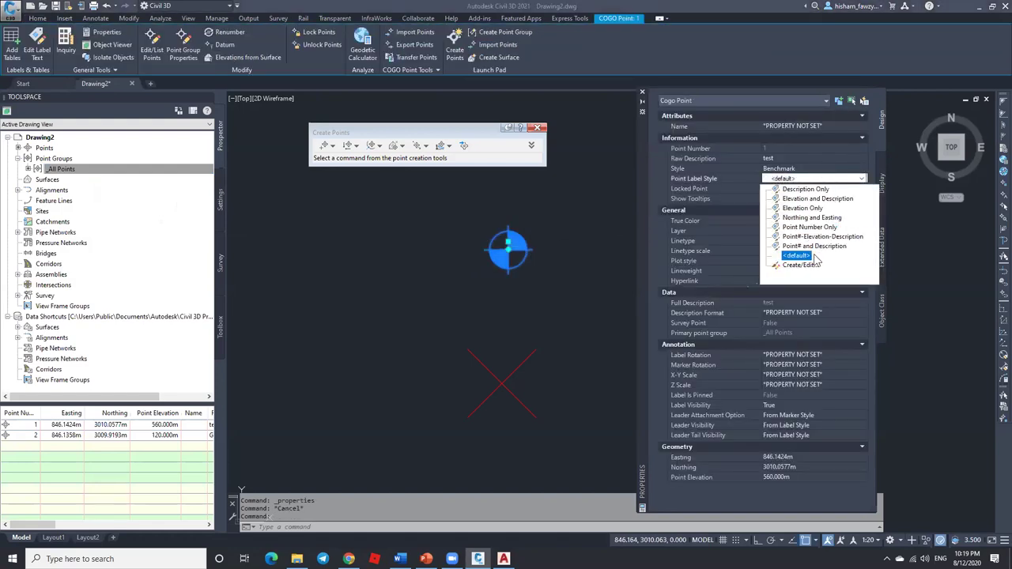
pyautogui.click(810, 199)
pyautogui.scroll(-3, 506, 248)
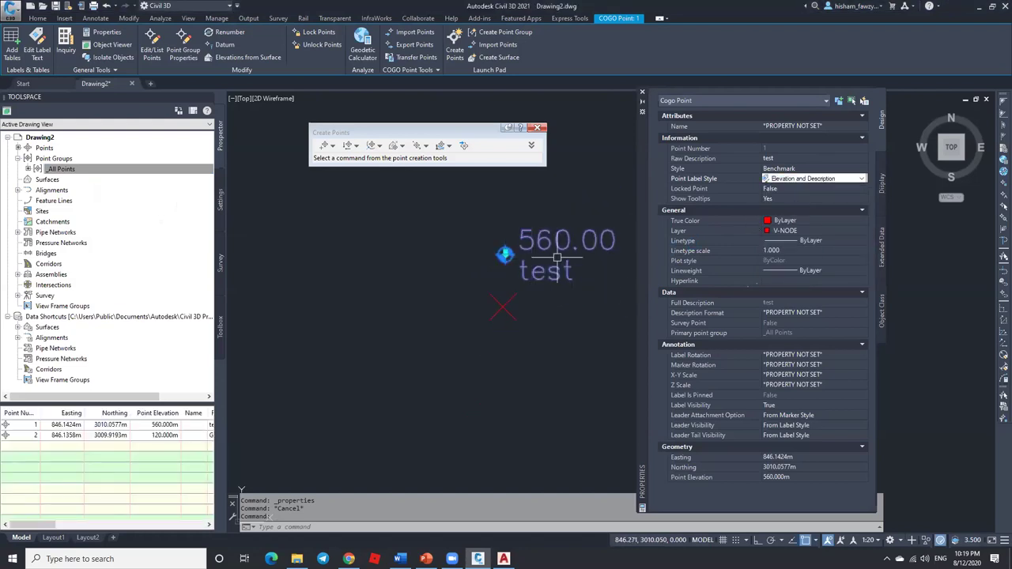
pyautogui.scroll(3, 485, 217)
pyautogui.press('Escape')
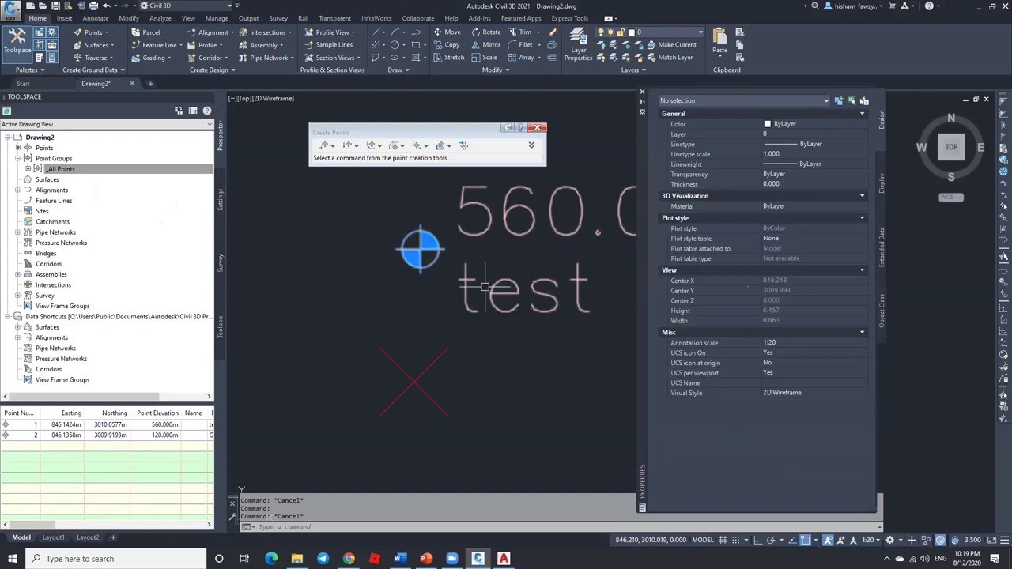
# Step: Move the GR point about 0.13 m straight down, away from the upper point's label
pyautogui.click(441, 357)
pyautogui.scroll(-2, 439, 323)
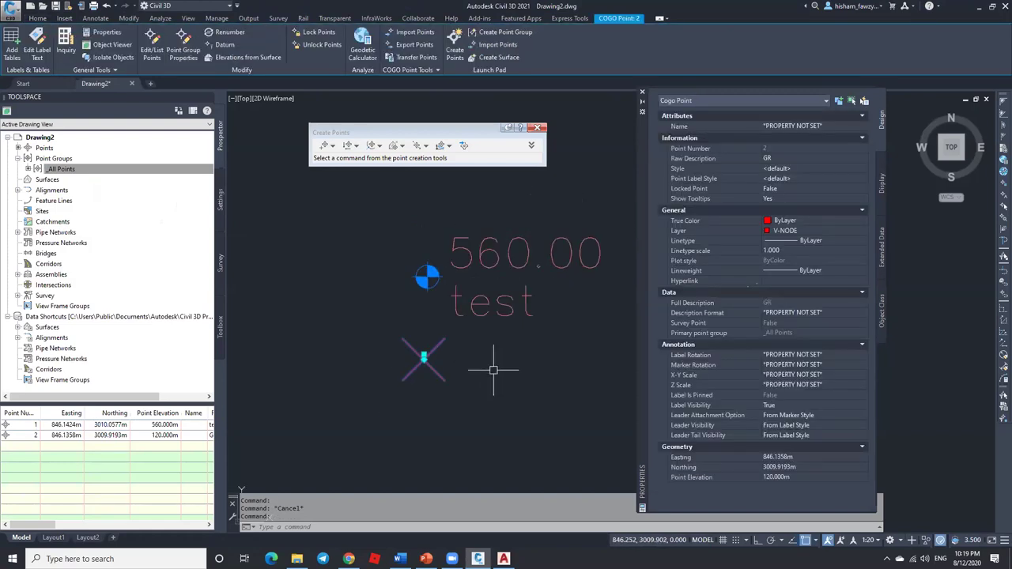
pyautogui.write('m')
pyautogui.press('Return')
pyautogui.click(499, 365)
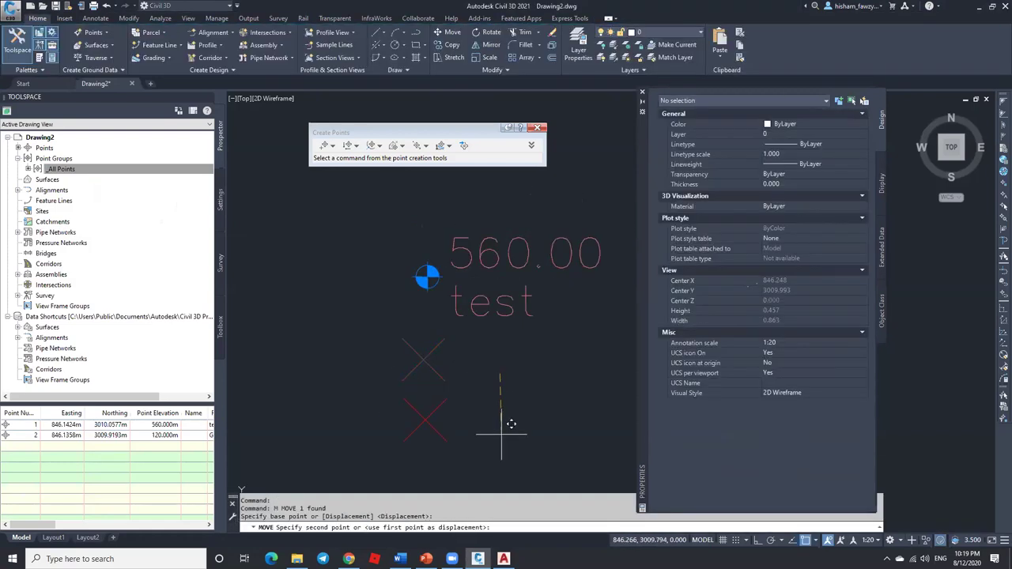
pyautogui.click(502, 439)
pyautogui.press('Escape')
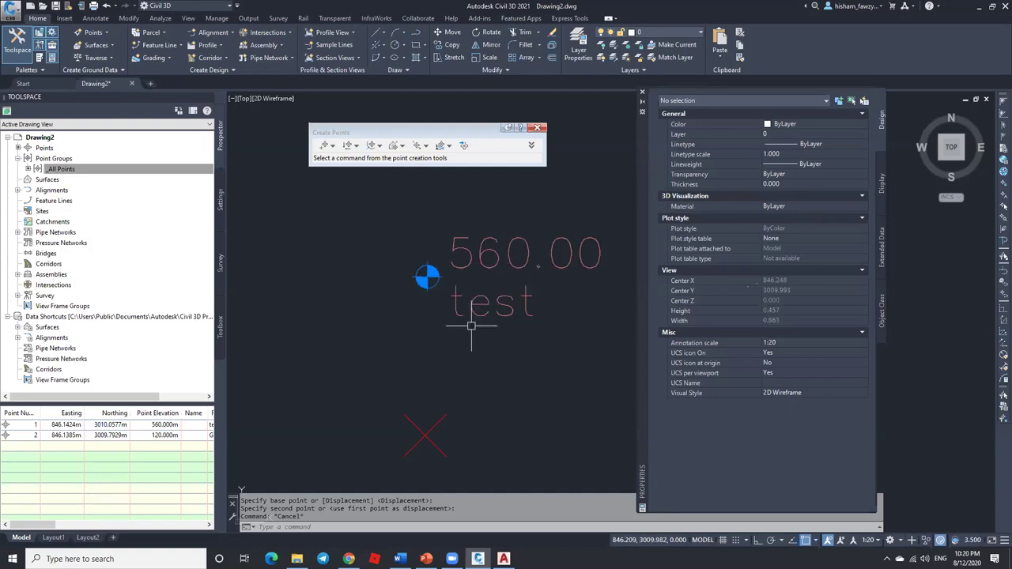
# Step: Set the GR point's label style to Point#-Elevation-Description and inspect the label in the drawing
pyautogui.click(435, 415)
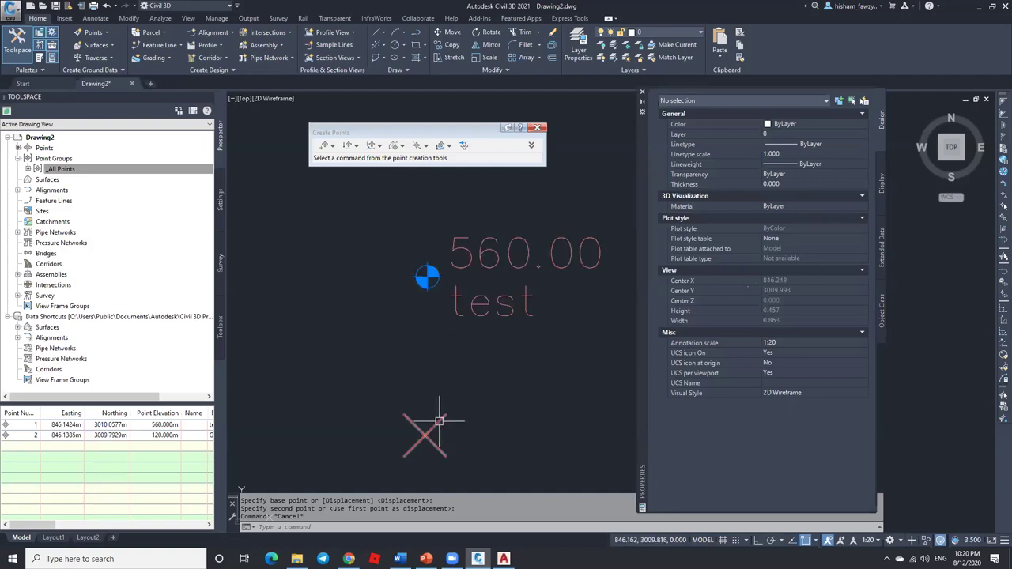
pyautogui.click(812, 179)
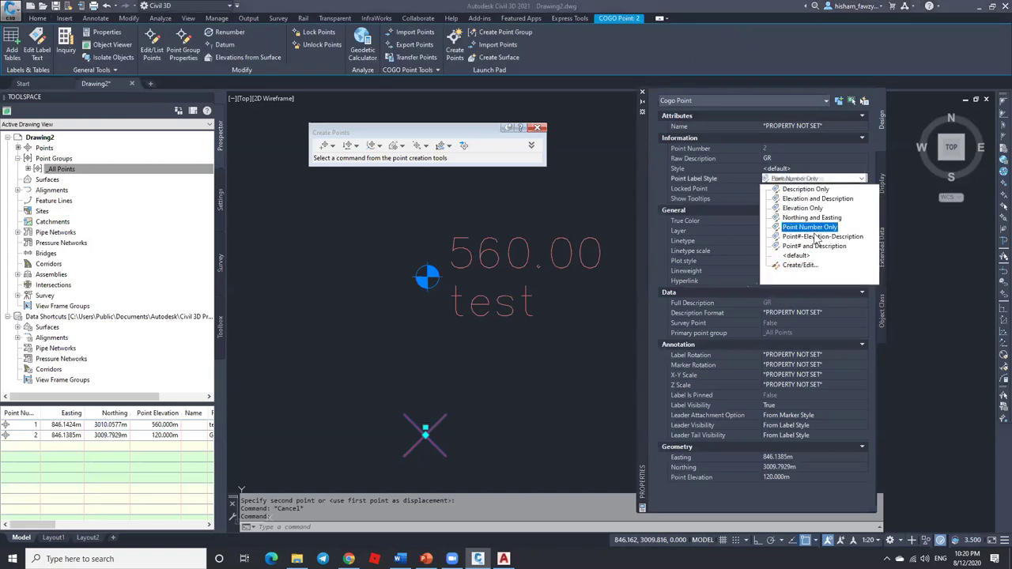
pyautogui.click(822, 237)
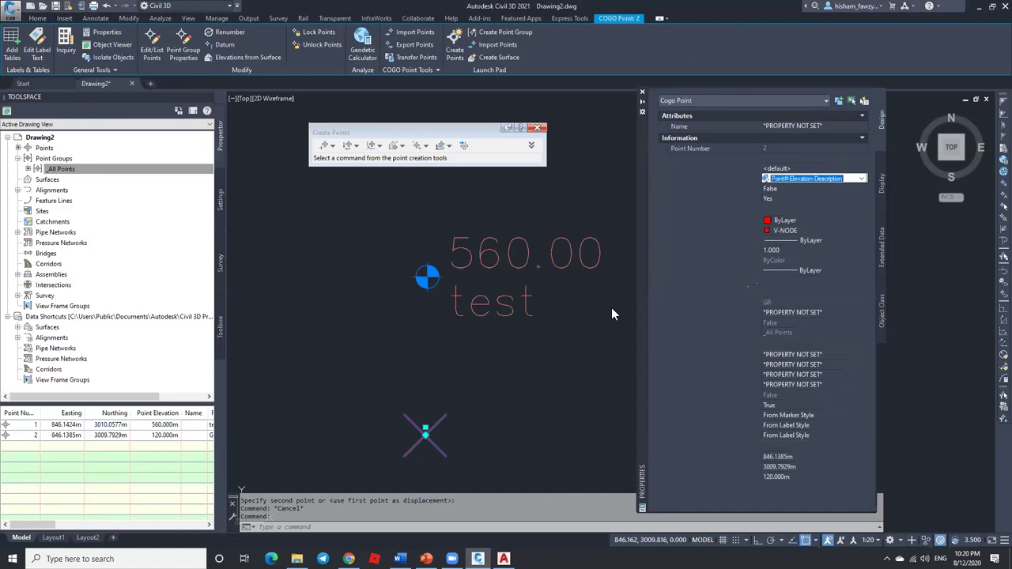
pyautogui.scroll(-2, 498, 322)
pyautogui.scroll(3, 483, 397)
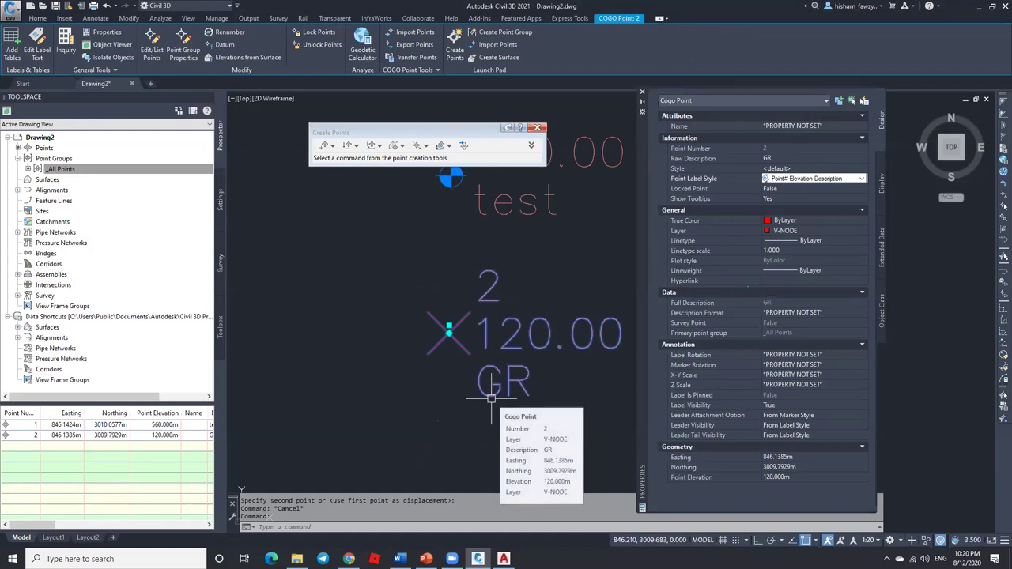
# Step: Change the GR point's label style to Northing and Easting and view both labelled points
pyautogui.click(843, 180)
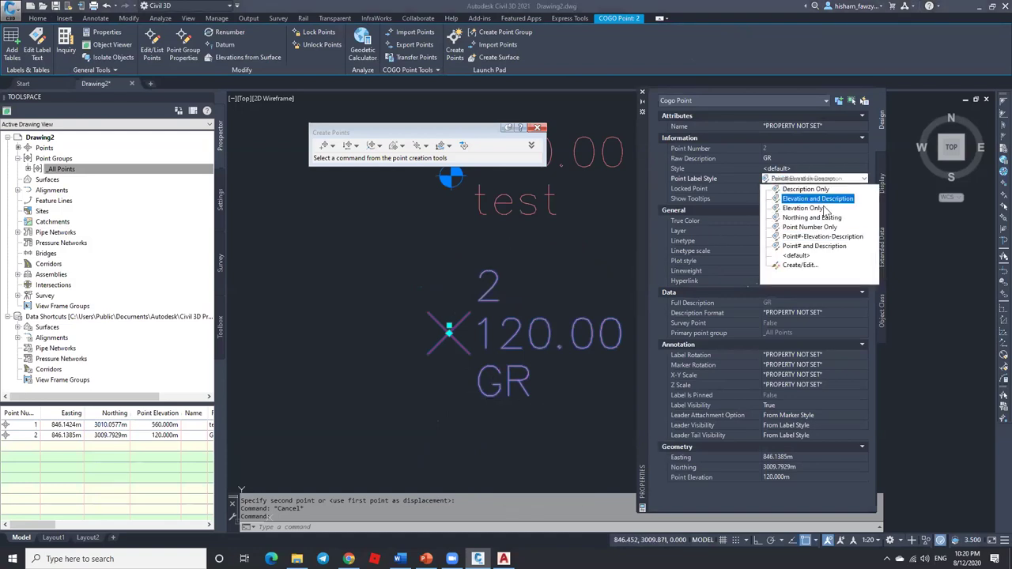
pyautogui.click(810, 222)
pyautogui.scroll(-3, 427, 291)
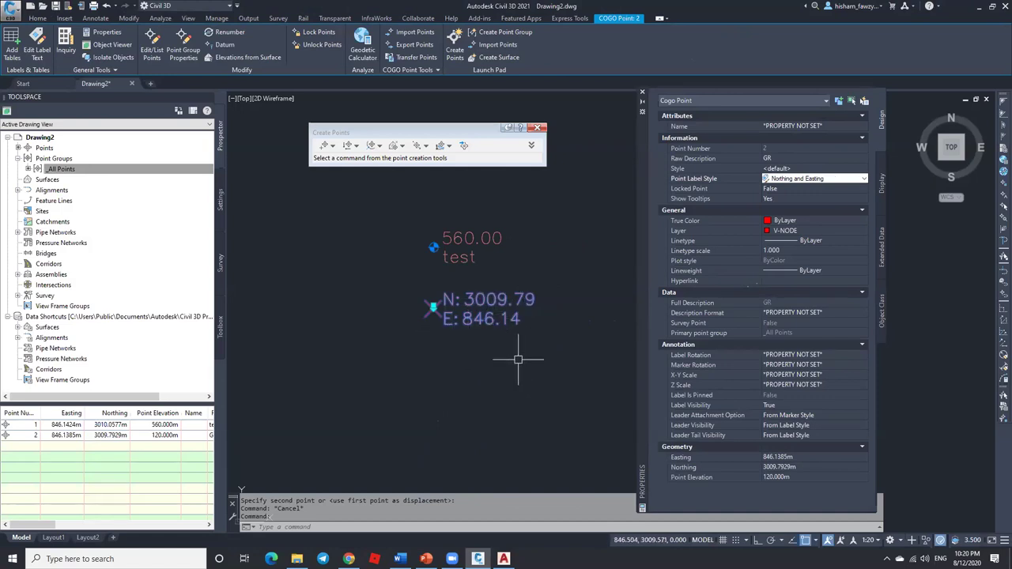
# Step: Move the GR point about 0.47 m west and 0.28 m south
pyautogui.write('m')
pyautogui.press('Return')
pyautogui.click(549, 330)
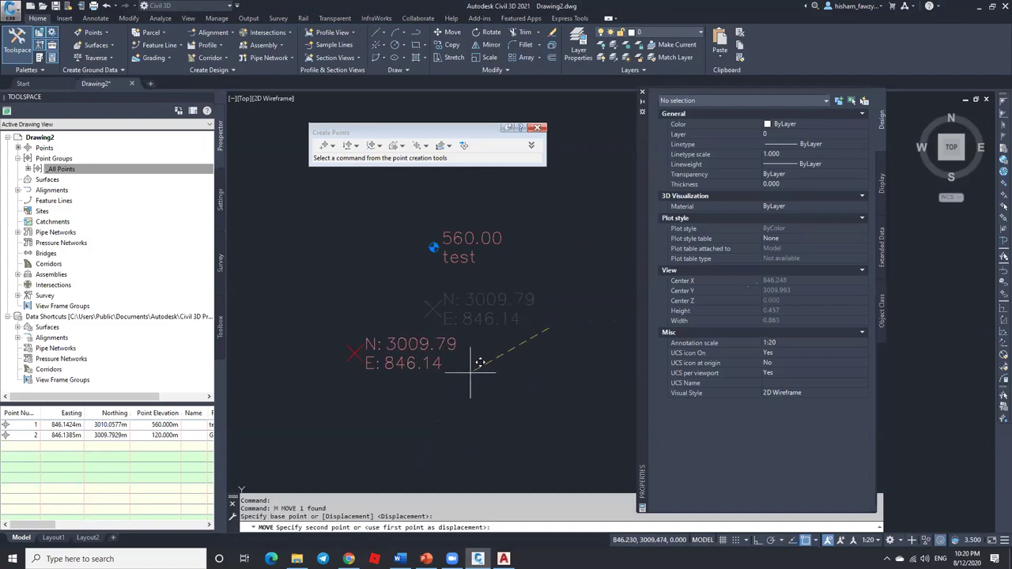
pyautogui.click(439, 394)
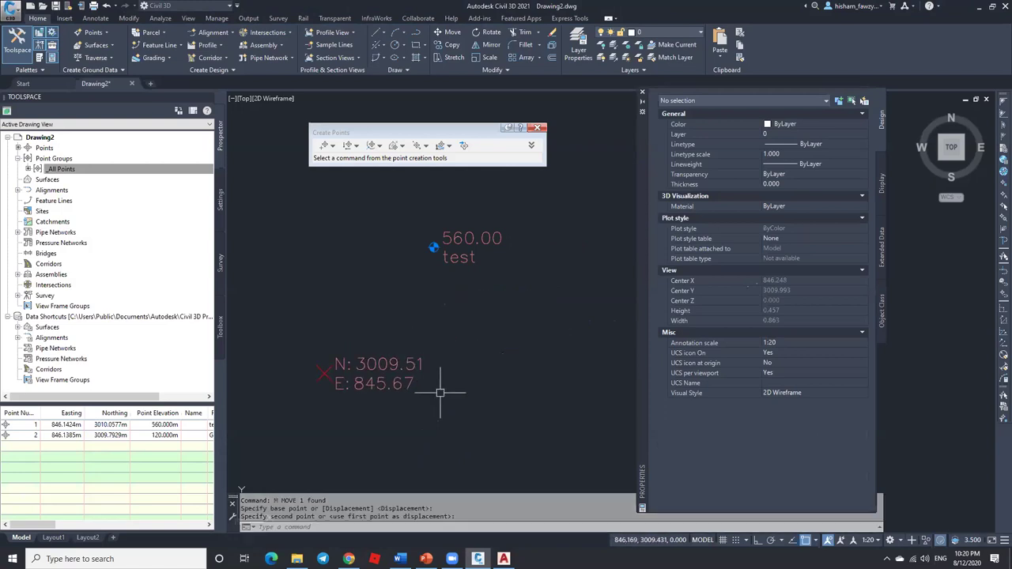
# Step: Move the GR point about 0.56 m north and 0.17 m west, level with the test point
pyautogui.click(394, 385)
pyautogui.click(384, 403)
pyautogui.click(476, 451)
pyautogui.click(429, 317)
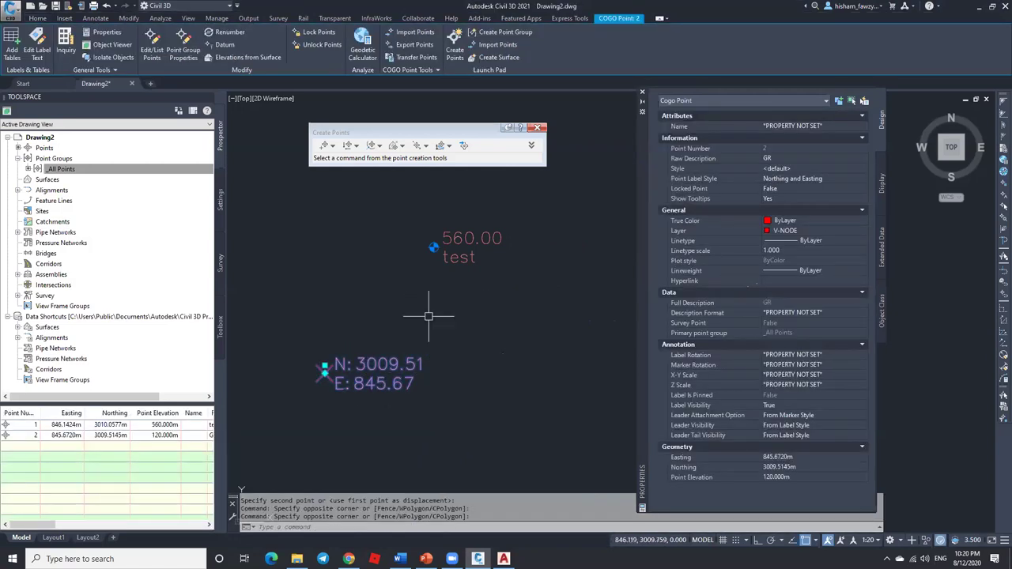
pyautogui.press('space')
pyautogui.click(483, 413)
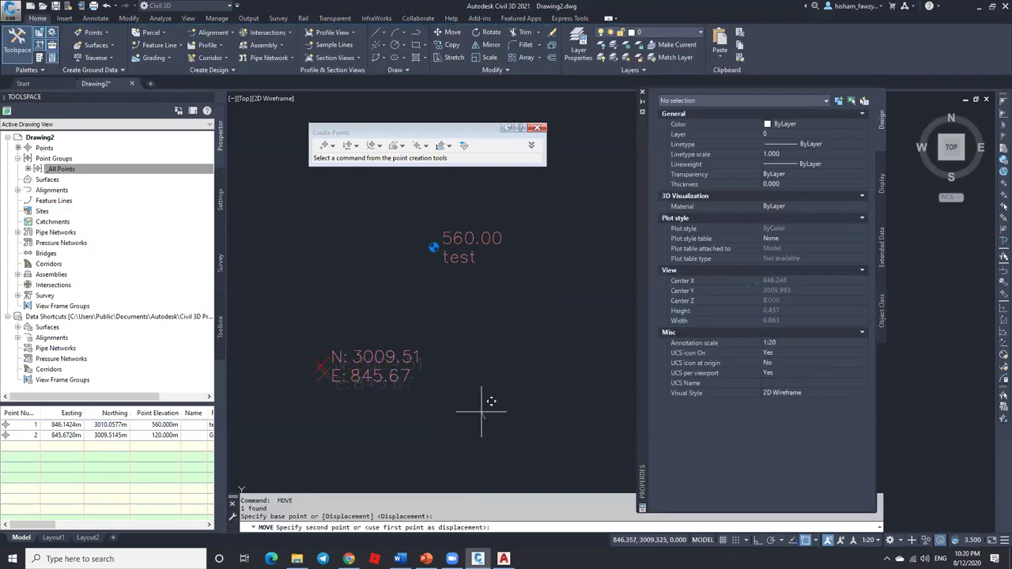
pyautogui.click(445, 286)
pyautogui.press('Escape')
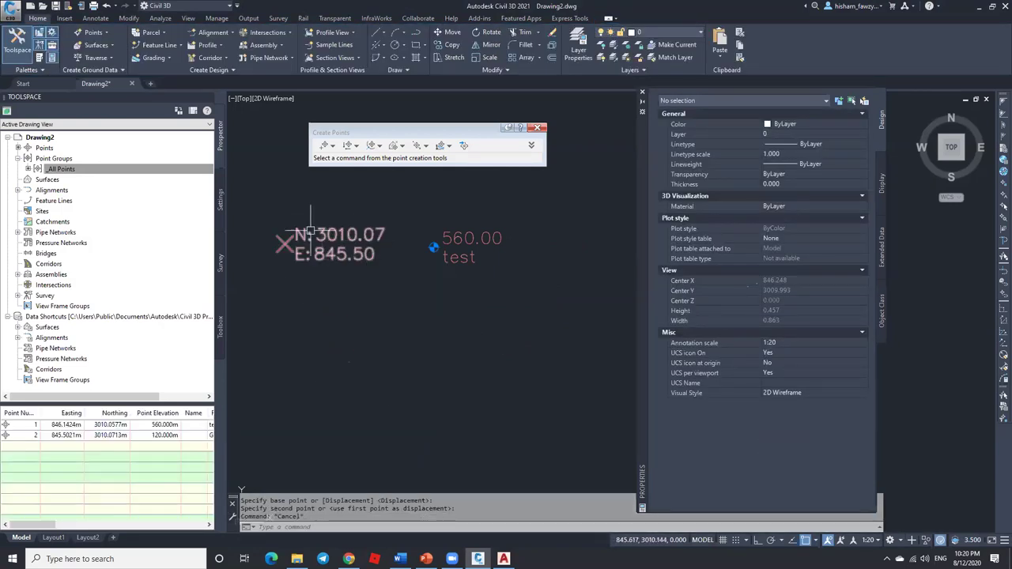
# Step: Place two plain AutoCAD points side by side below the two labelled COGO points
pyautogui.moveTo(335, 262)
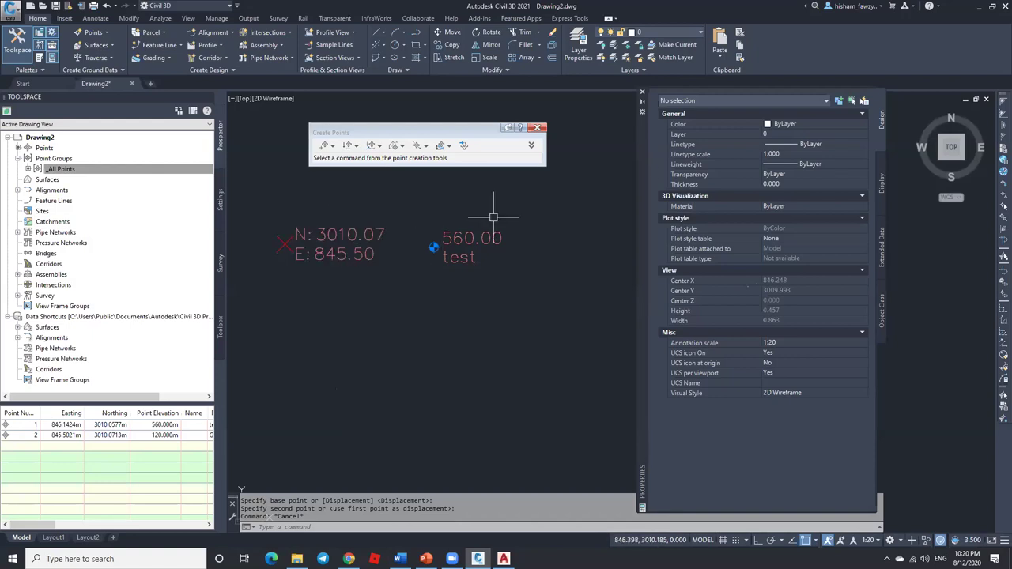
pyautogui.scroll(2, 468, 220)
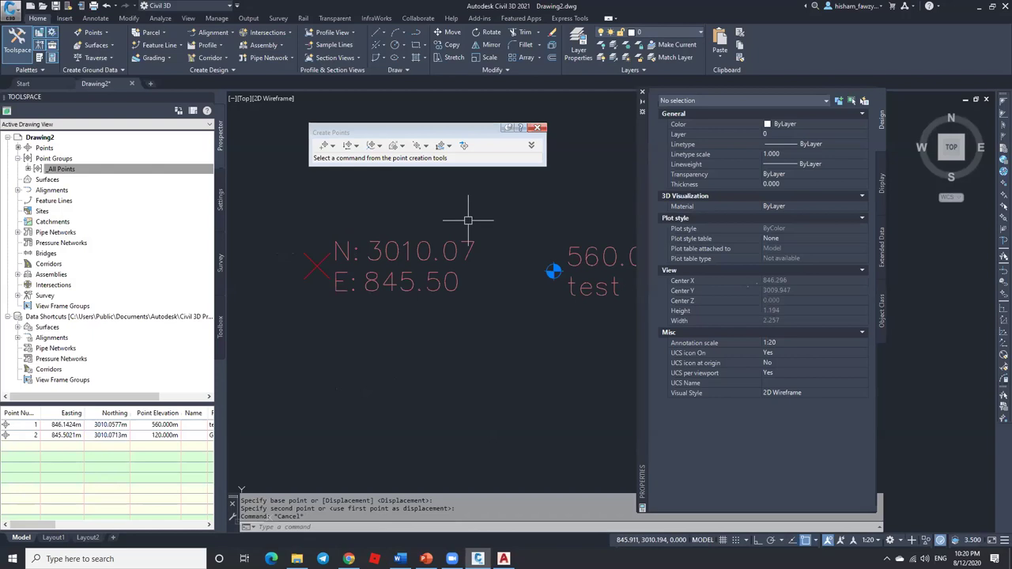
pyautogui.write('POINT')
pyautogui.press('Return')
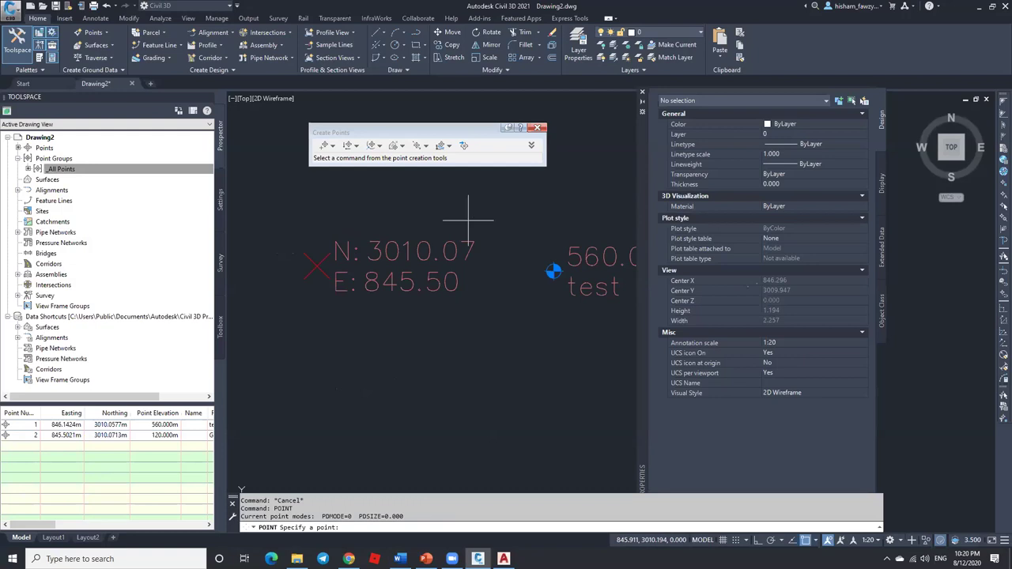
pyautogui.press('Escape')
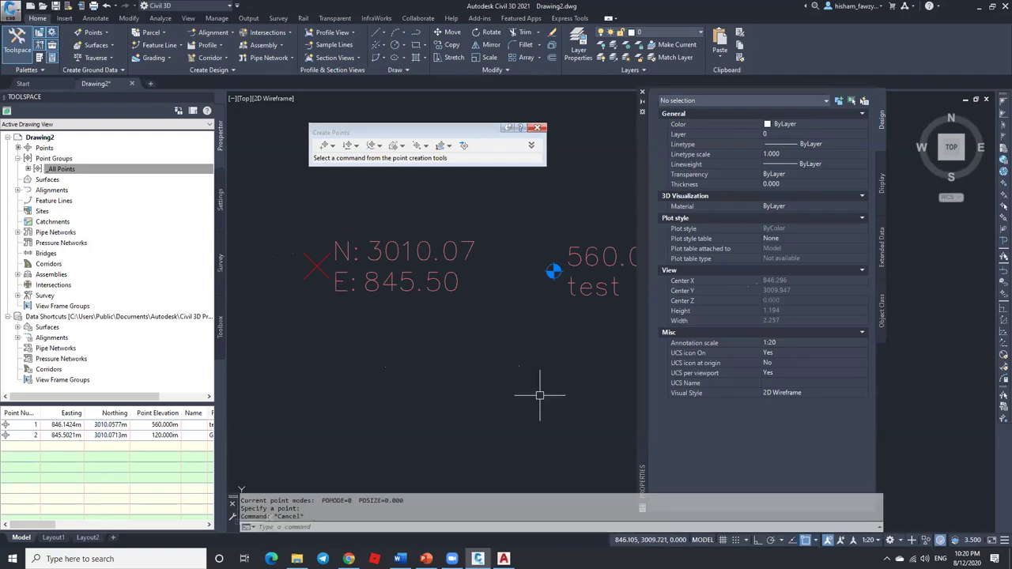
# Step: Set the point display style to a square with an X, sized 1 in absolute units
pyautogui.write('PTYPE')
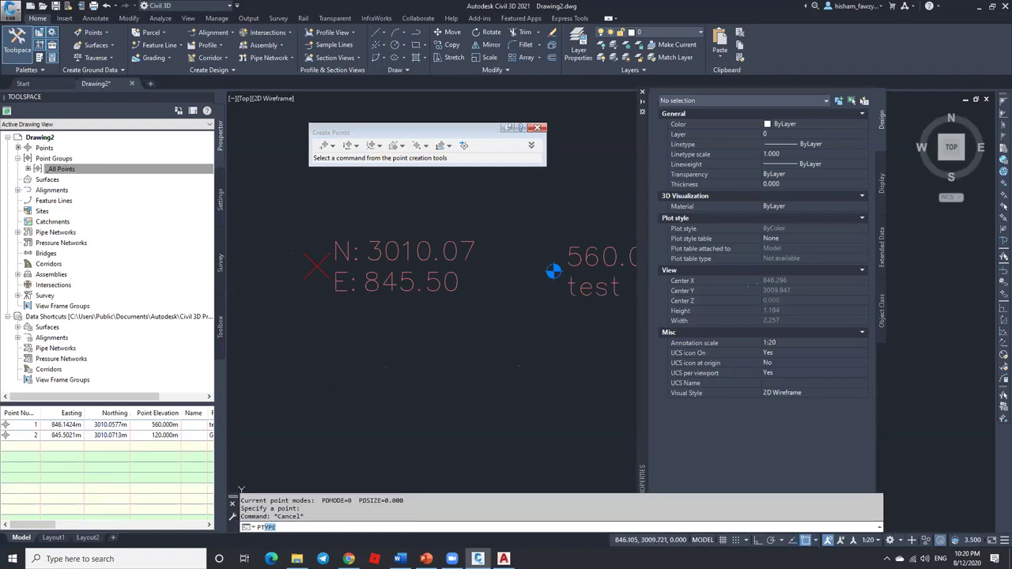
pyautogui.press('Return')
pyautogui.click(531, 248)
pyautogui.click(481, 337)
pyautogui.moveTo(500, 307); pyautogui.dragTo(474, 306)
pyautogui.write('1')
pyautogui.click(463, 350)
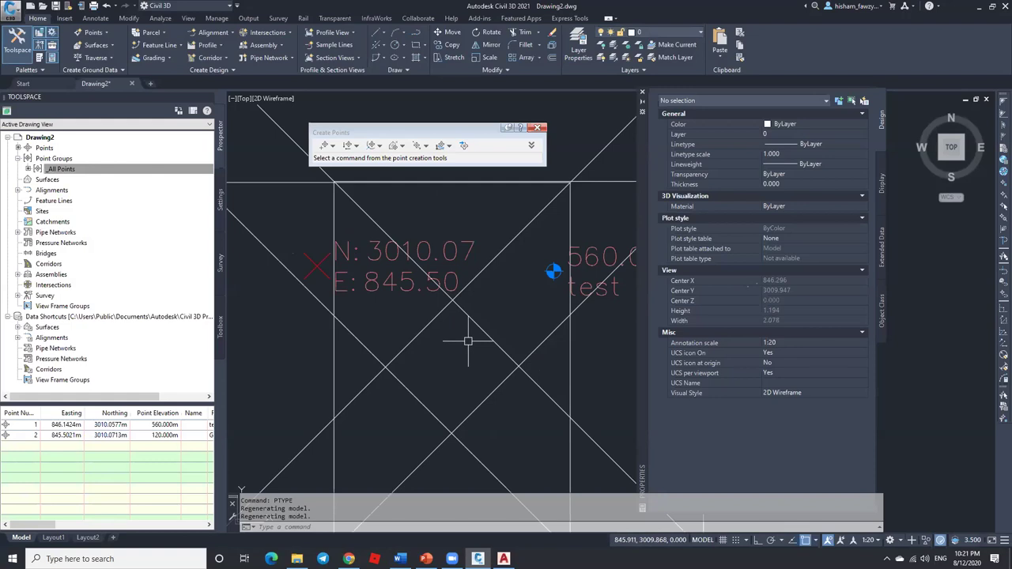
pyautogui.press('Escape')
# Step: Reduce the plain points' display size to 0.1 absolute units and view the resized markers
pyautogui.press('Return')
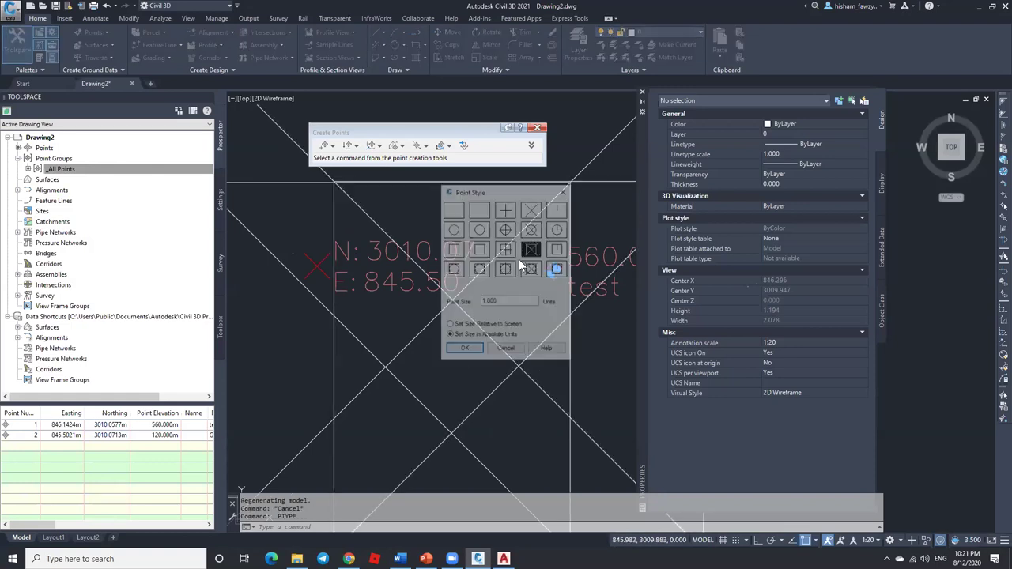
pyautogui.moveTo(452, 302); pyautogui.dragTo(454, 305)
pyautogui.write('0.25')
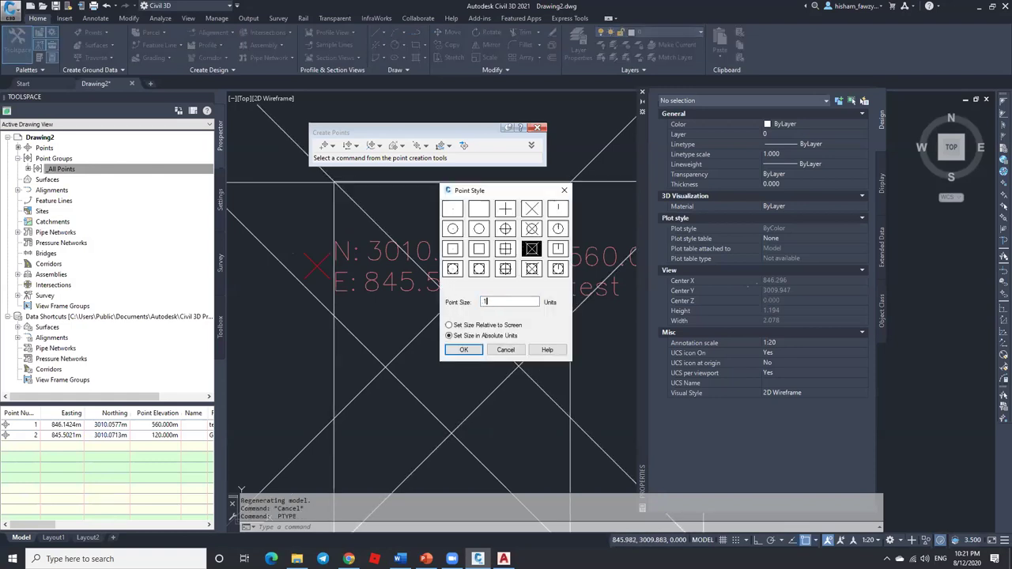
pyautogui.press('Return')
pyautogui.press('Escape')
pyautogui.moveTo(460, 319); pyautogui.dragTo(454, 285, button='middle')
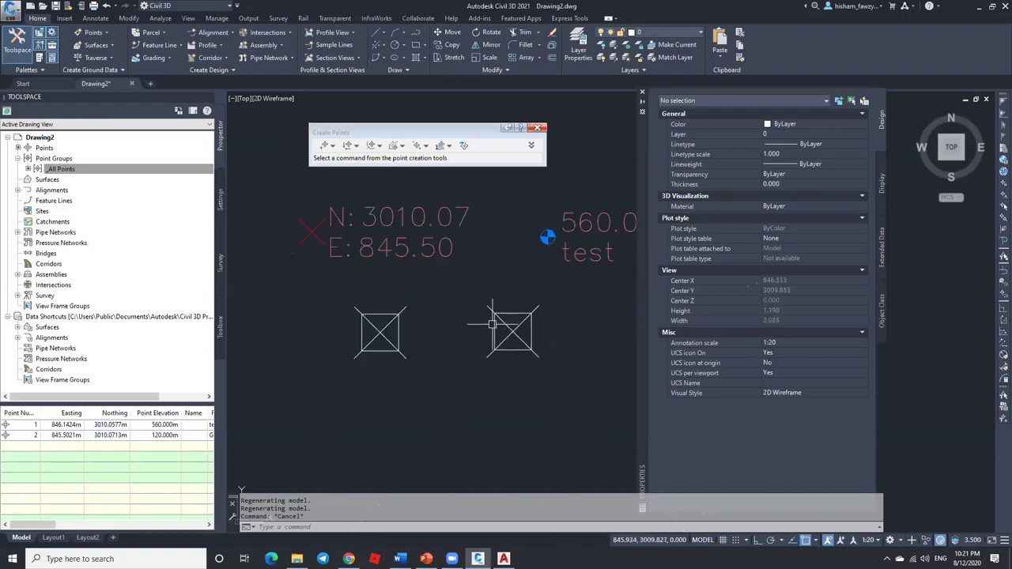
# Step: Change the point display style to the circle with an X for the plain points
pyautogui.click(504, 320)
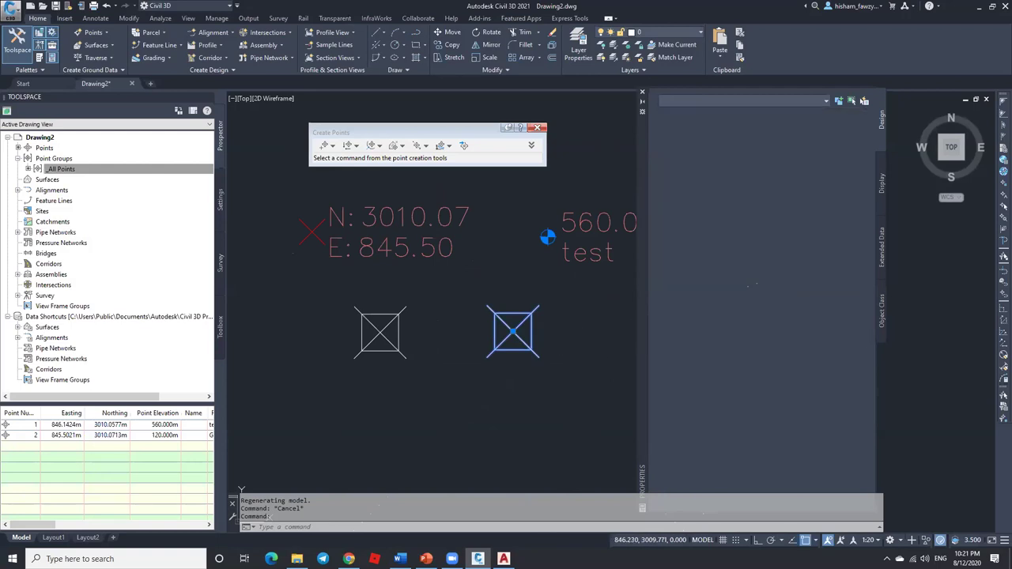
pyautogui.write('ptype')
pyautogui.press('Return')
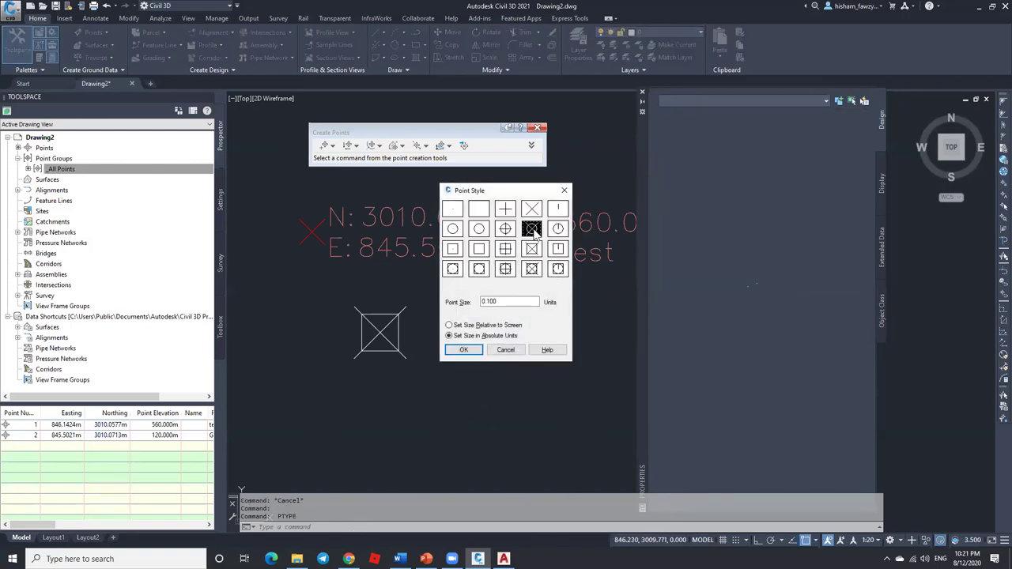
pyautogui.click(463, 349)
pyautogui.press('Escape')
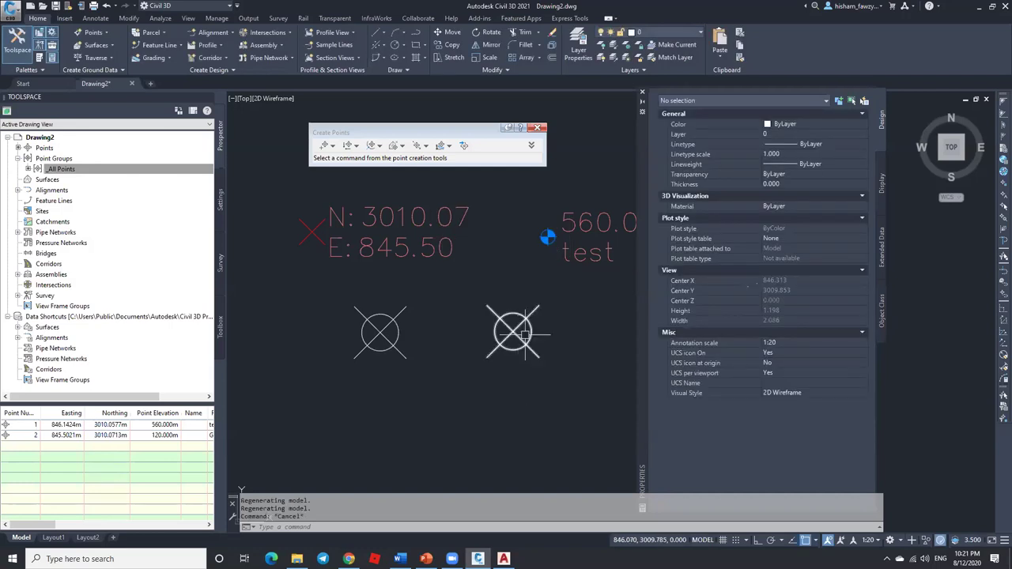
# Step: Erase the two plain AutoCAD points below the COGO points
pyautogui.click(542, 332)
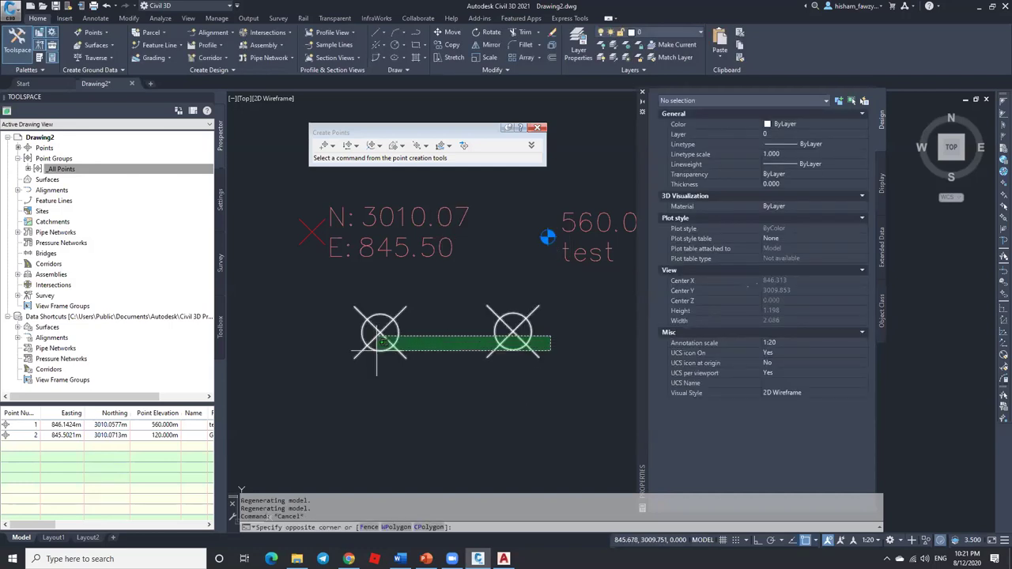
pyautogui.click(357, 355)
pyautogui.press('Delete')
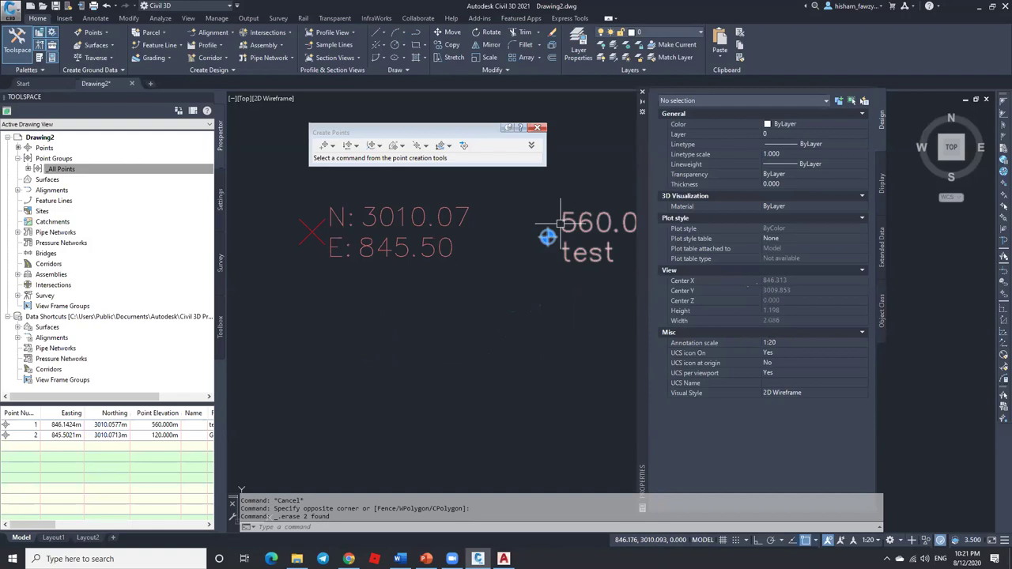
# Step: Erase both COGO points and close the Properties palette and the Create Points toolbar
pyautogui.click(557, 226)
pyautogui.click(464, 215)
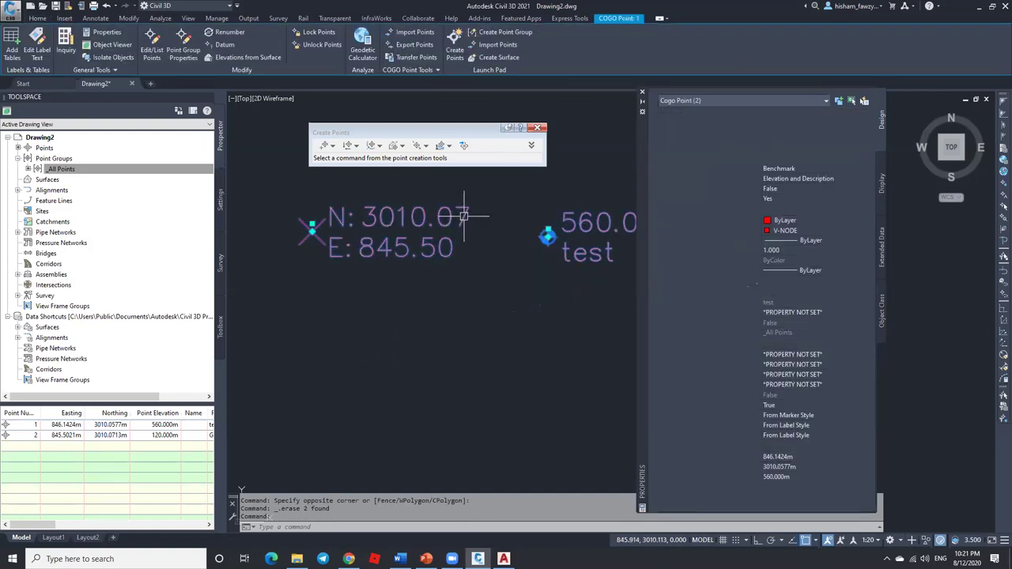
pyautogui.press('Delete')
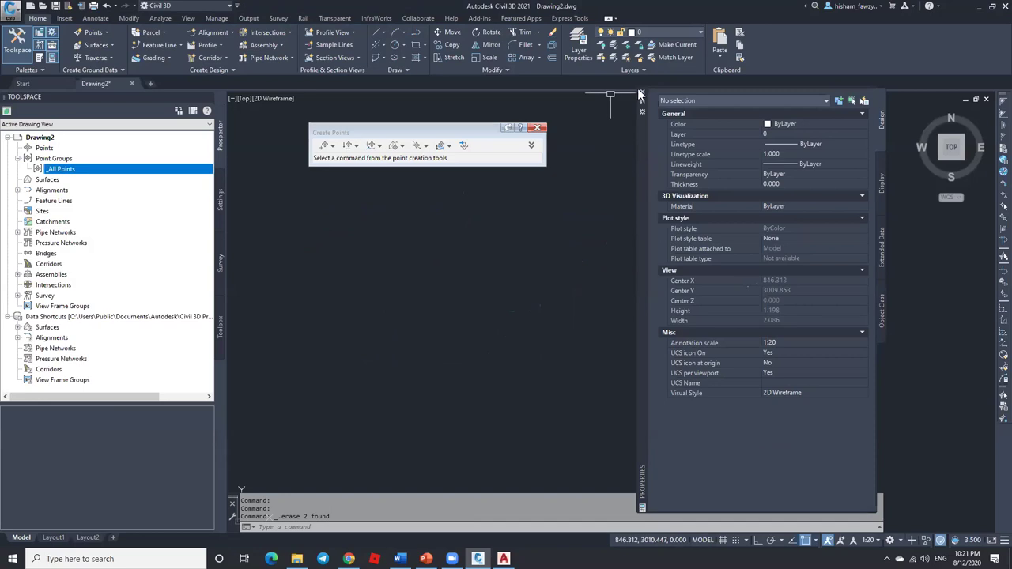
pyautogui.click(641, 95)
pyautogui.click(537, 127)
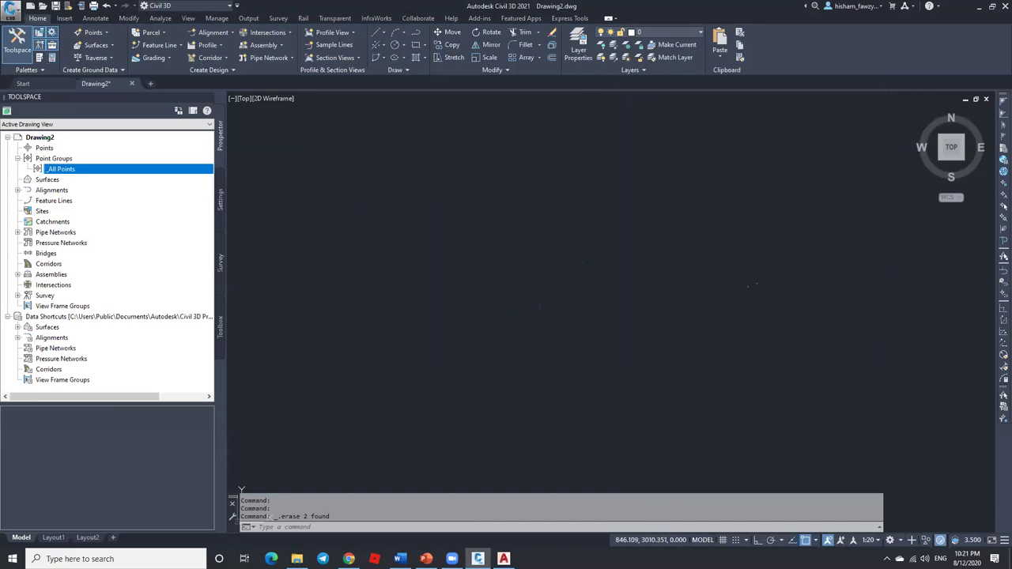
# Step: Open the Points- Topo Survey Points.xlsx workbook in Excel and place its reduced window over the drawing, leaving the Toolspace tree in view
pyautogui.click(296, 558)
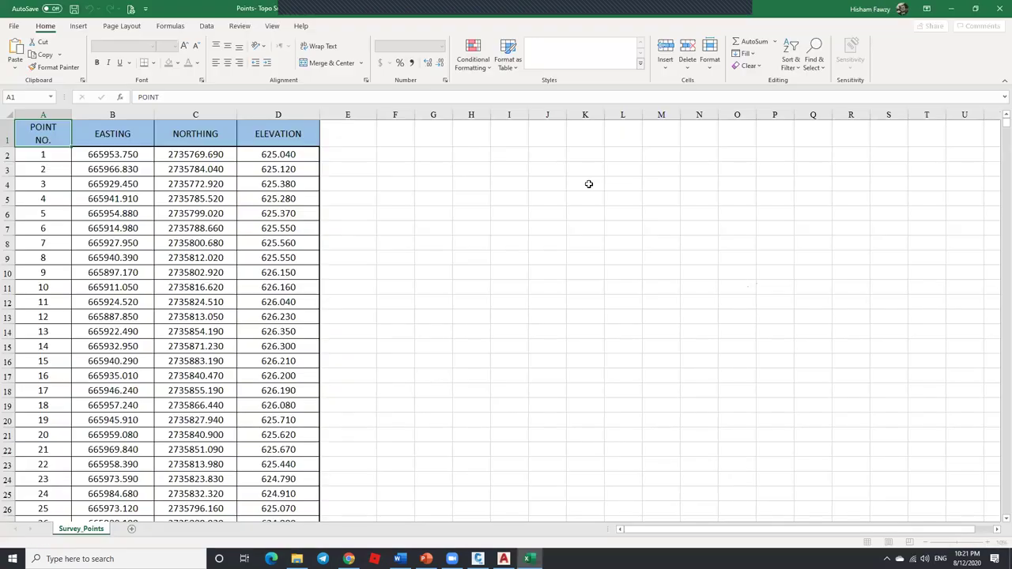
pyautogui.click(633, 213)
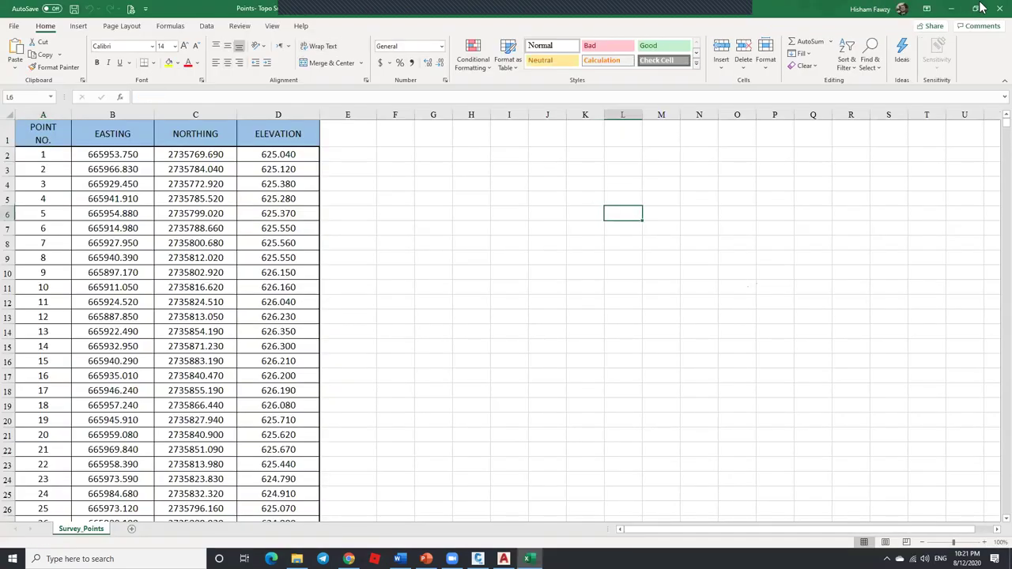
pyautogui.doubleClick(636, 8)
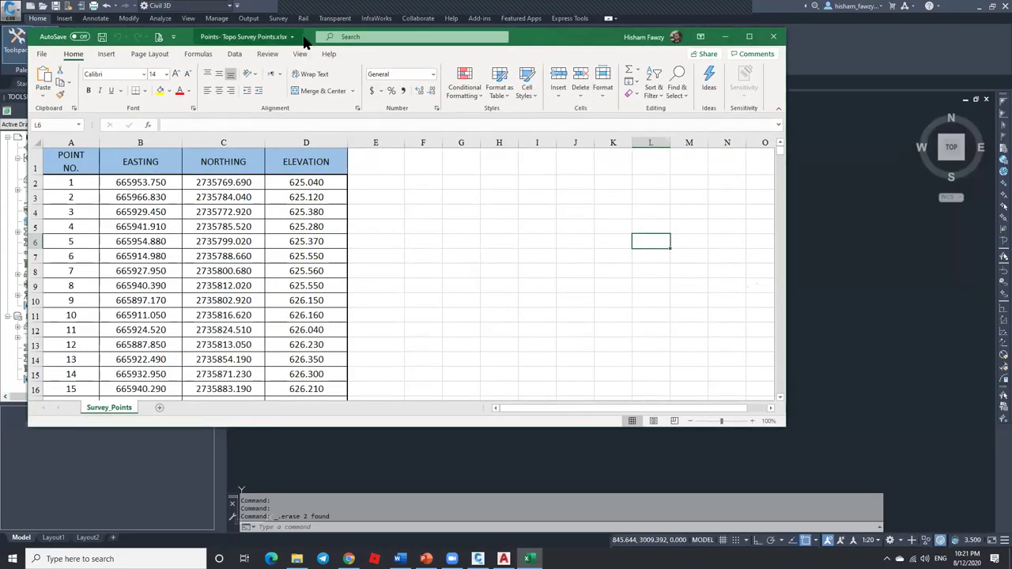
pyautogui.moveTo(536, 42); pyautogui.dragTo(712, 48)
pyautogui.click(637, 216)
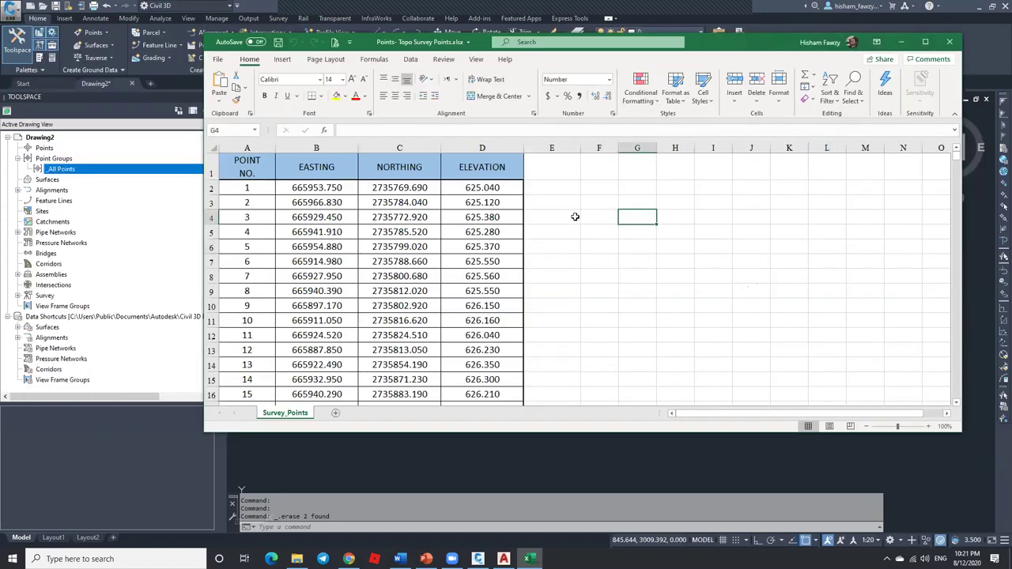
# Step: Examine the point number, easting, northing and elevation columns and the first survey point's values
pyautogui.click(264, 183)
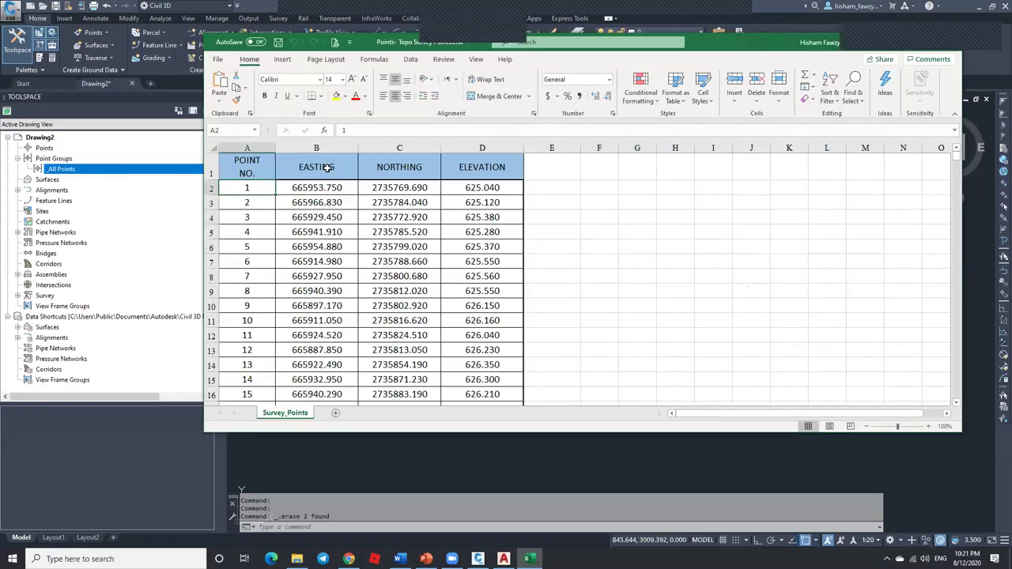
pyautogui.click(329, 166)
pyautogui.click(401, 172)
pyautogui.click(485, 166)
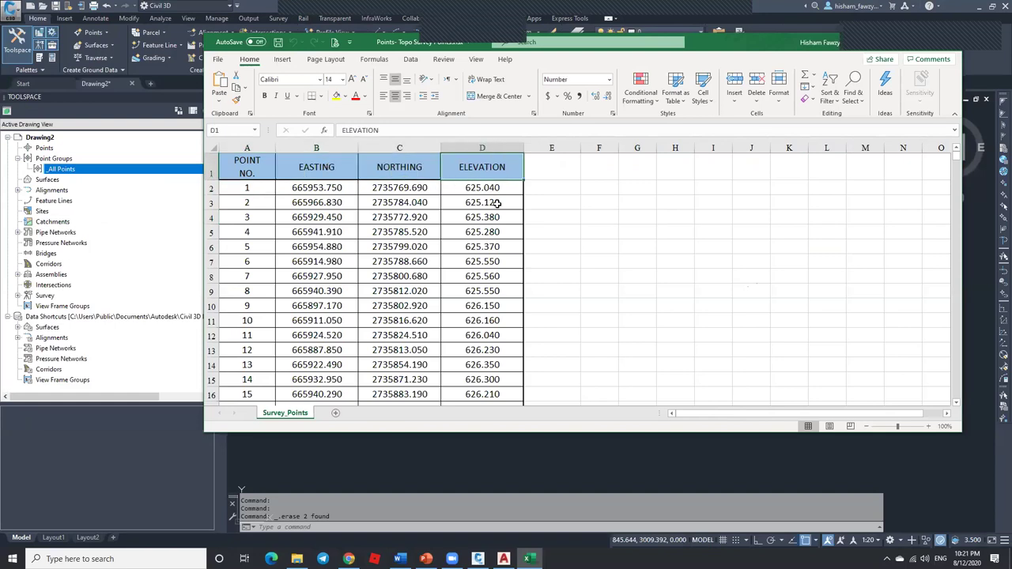
pyautogui.click(399, 188)
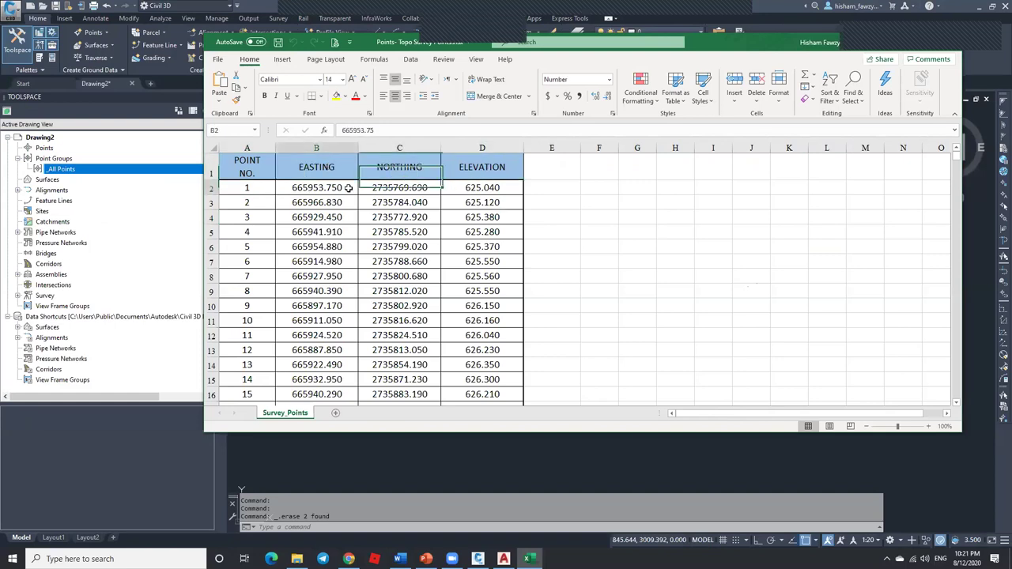
pyautogui.click(472, 188)
pyautogui.click(262, 190)
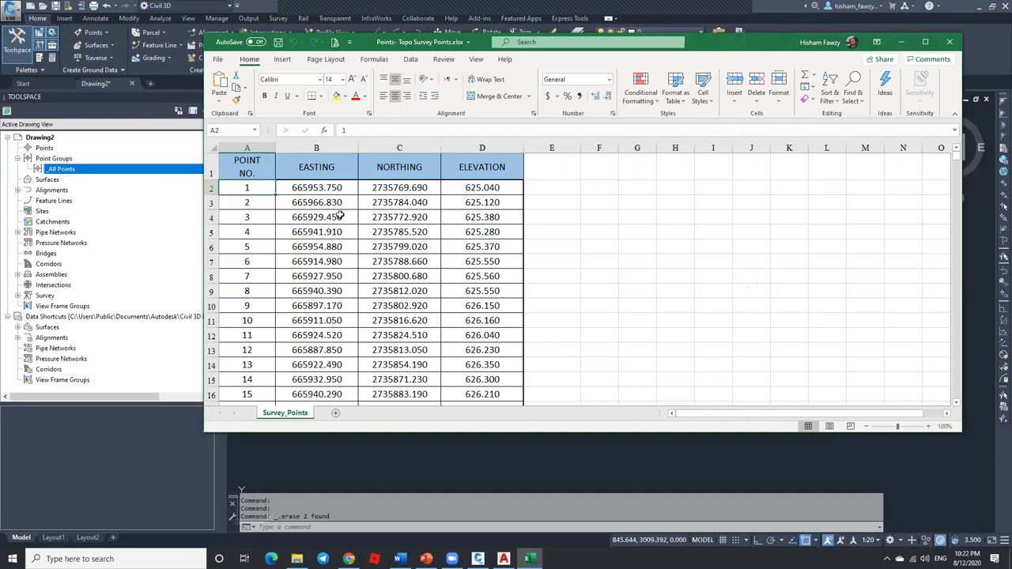
# Step: Enter the description EG for the first survey point in cell E2
pyautogui.click(562, 187)
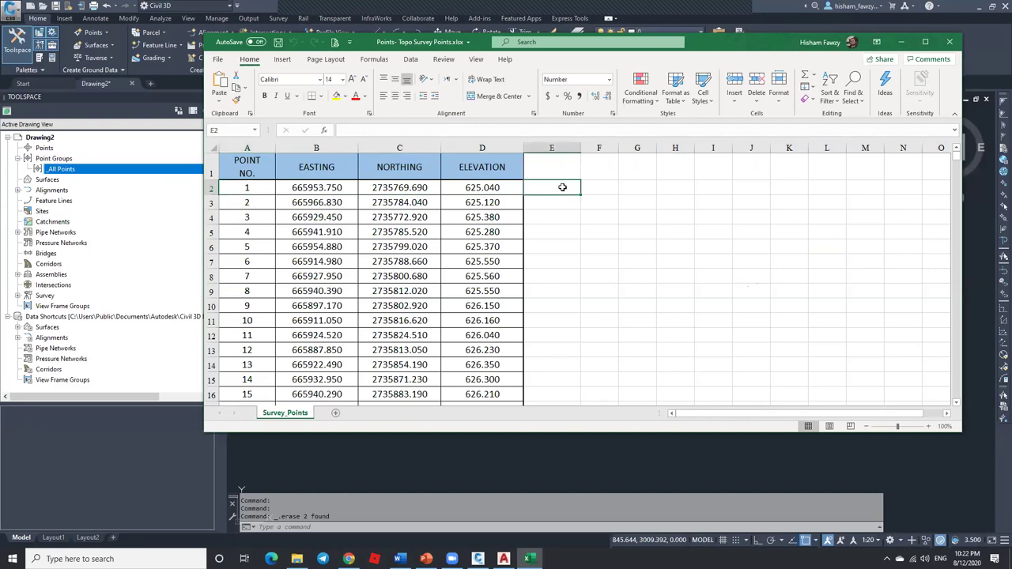
pyautogui.scroll(-7, 562, 186)
pyautogui.scroll(7, 562, 187)
pyautogui.write('EG')
pyautogui.press('Return')
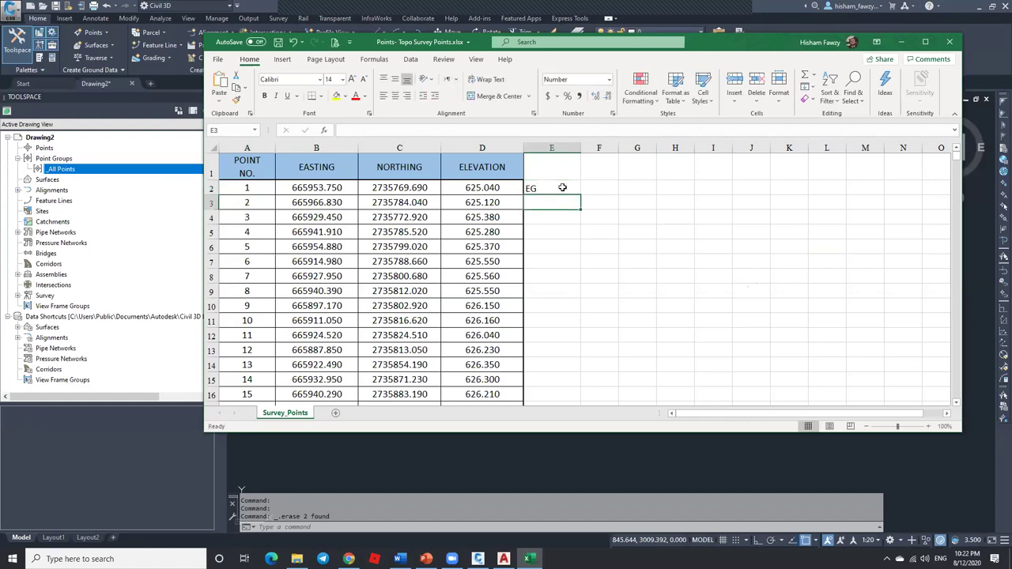
# Step: Fill EG from E2 down column E for all survey points, check the filled rows and return to Civil 3D
pyautogui.press('Right')
pyautogui.click(576, 190)
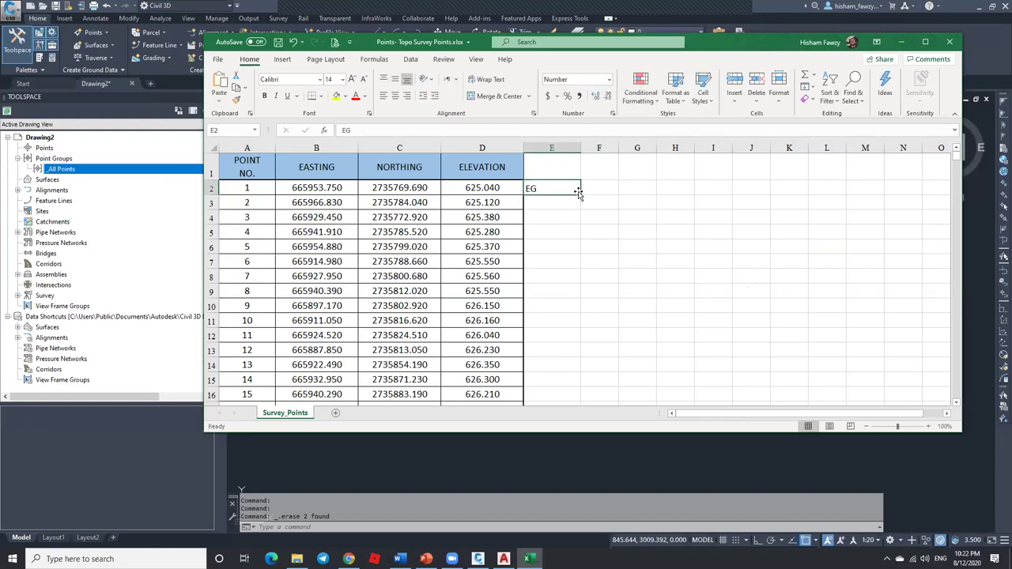
pyautogui.doubleClick(581, 196)
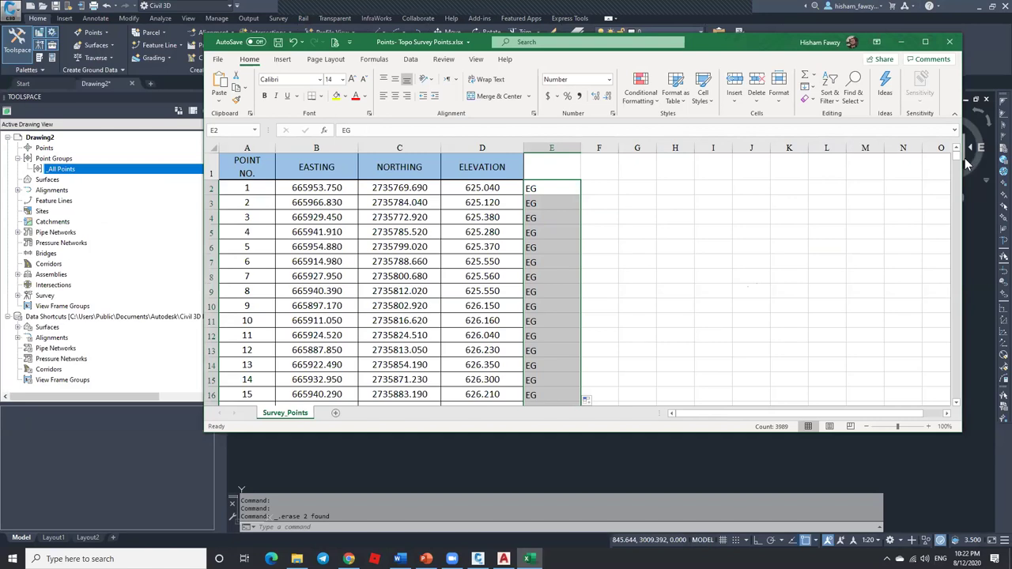
pyautogui.scroll(-11, 735, 283)
pyautogui.scroll(5, 734, 282)
pyautogui.click(902, 41)
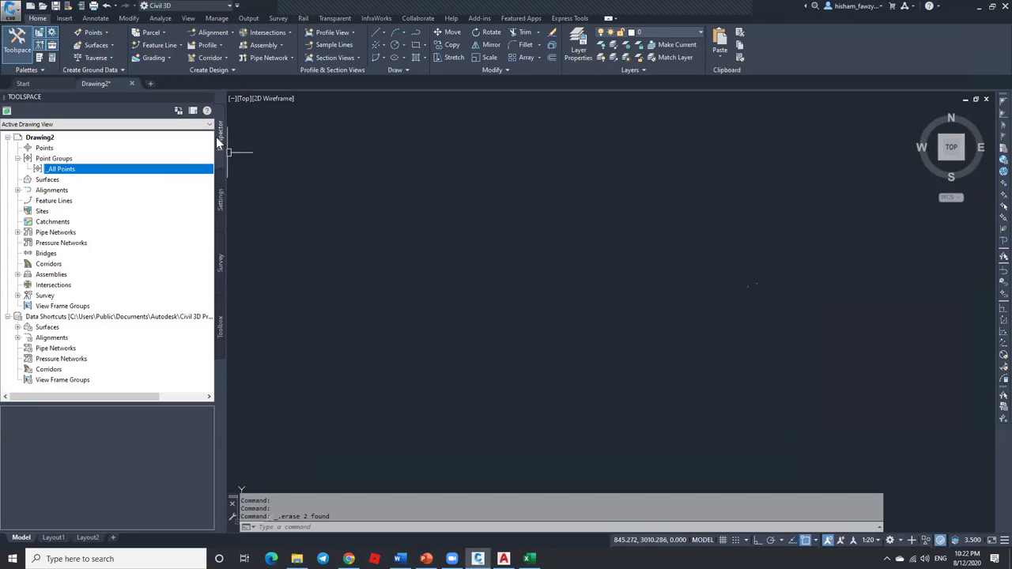
# Step: Open the point creation tools and start importing points from a file
pyautogui.click(93, 33)
pyautogui.click(146, 45)
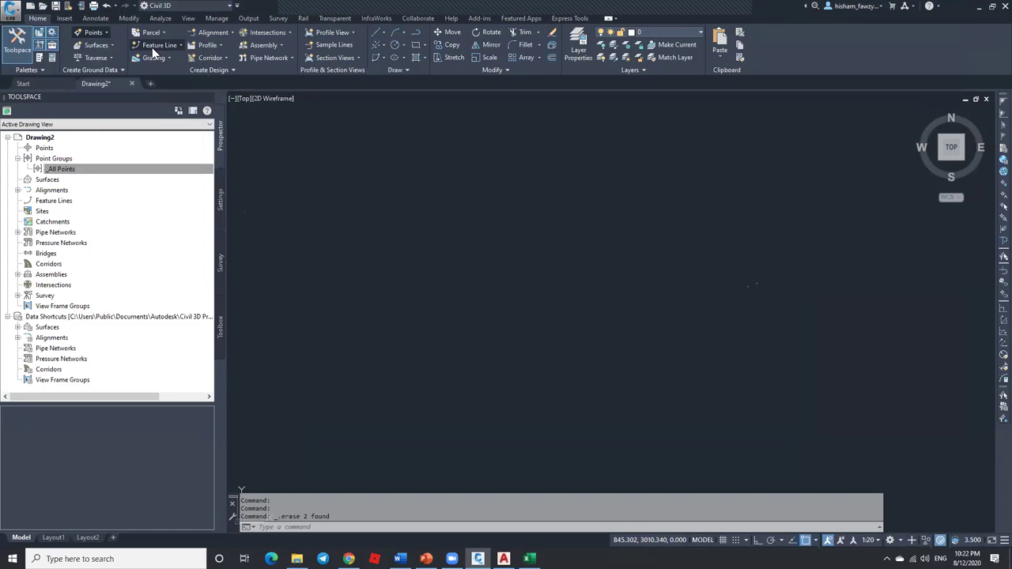
pyautogui.moveTo(371, 136); pyautogui.dragTo(407, 136)
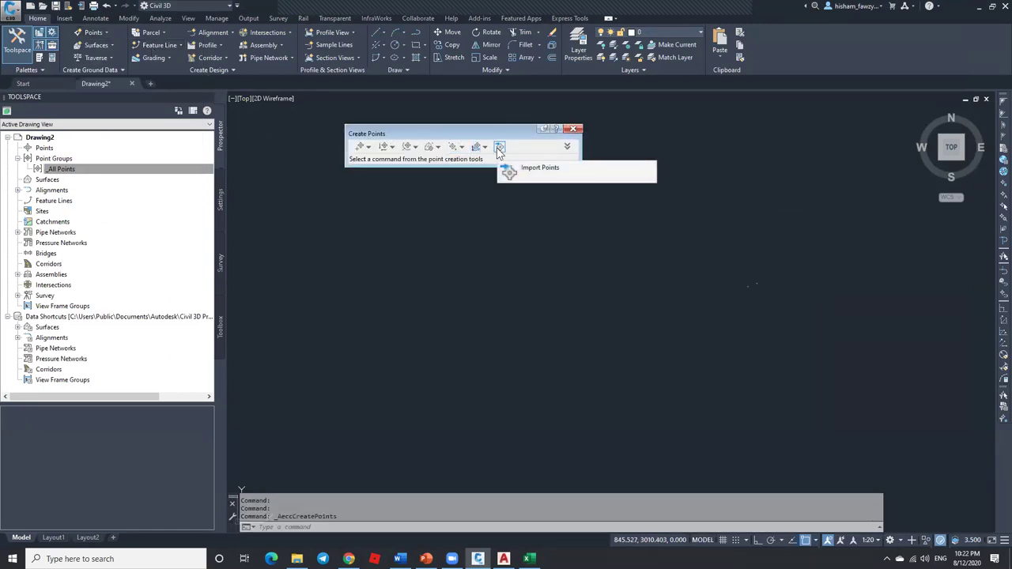
pyautogui.click(64, 18)
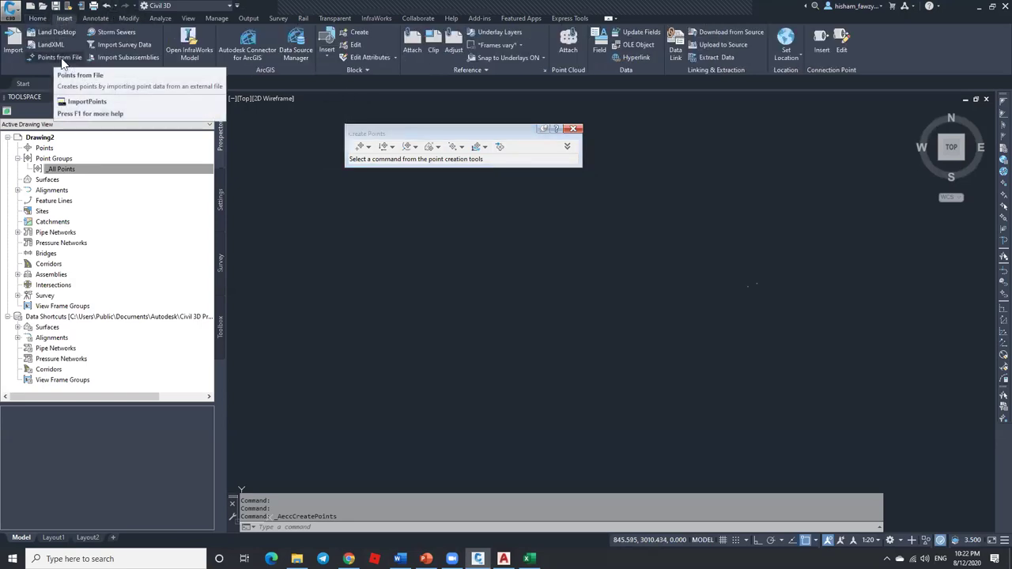
pyautogui.click(498, 148)
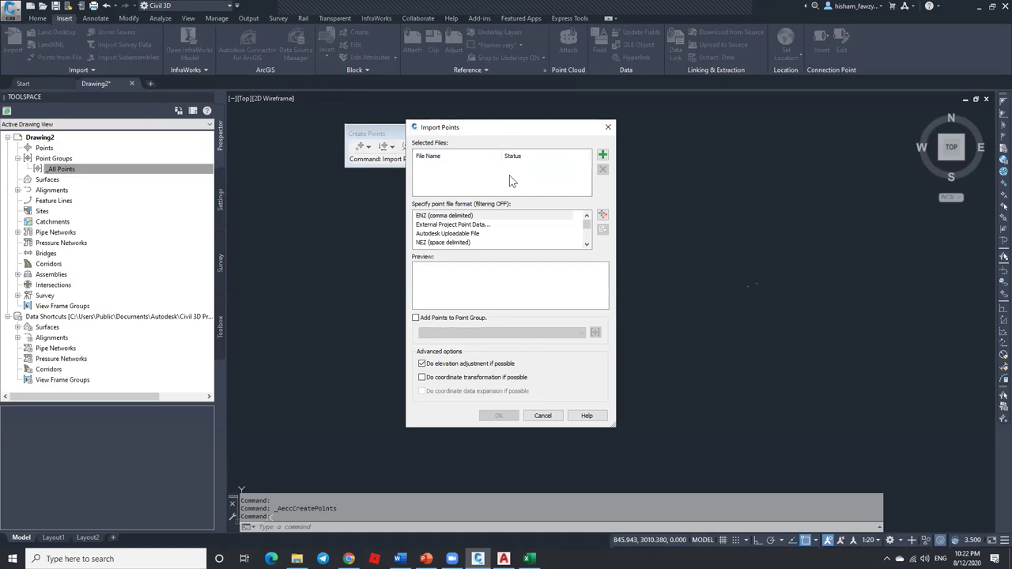
# Step: Check which source file types the point import accepts, then cancel the file selection
pyautogui.click(602, 154)
pyautogui.click(524, 395)
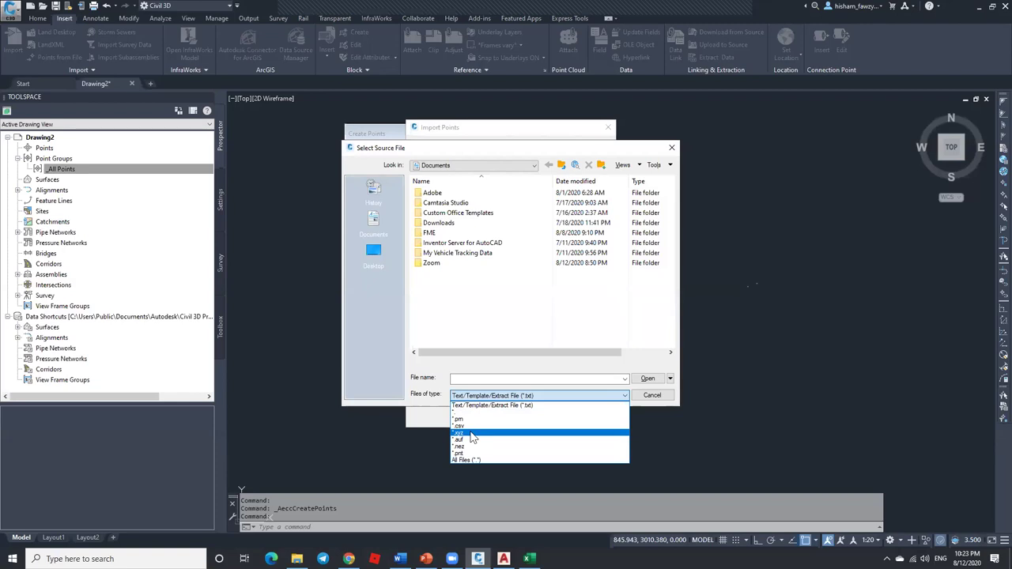
pyautogui.click(500, 313)
pyautogui.click(651, 394)
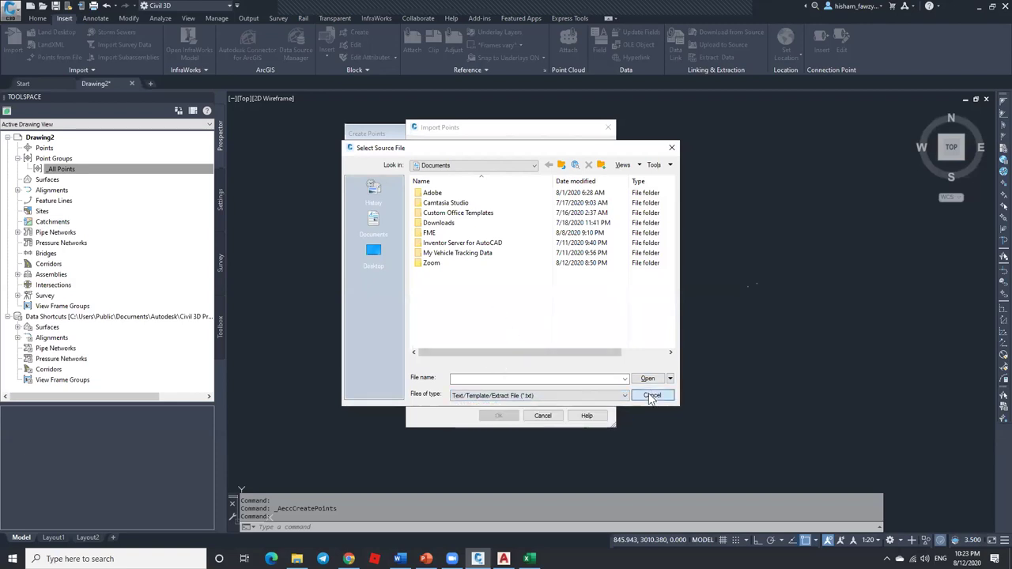
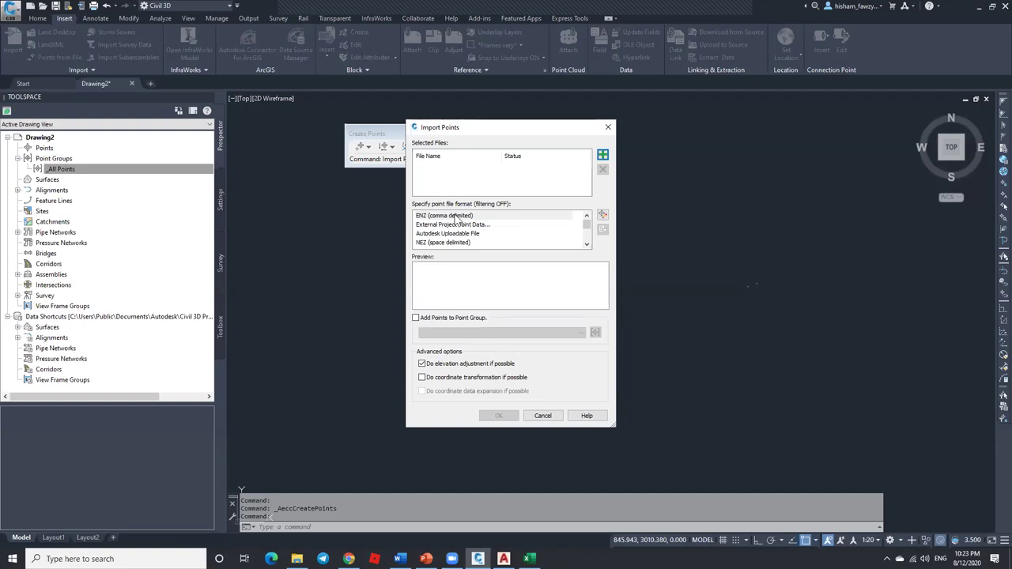
# Step: Switch to the Excel survey workbook and enter the header CODE in cell E1
pyautogui.click(529, 559)
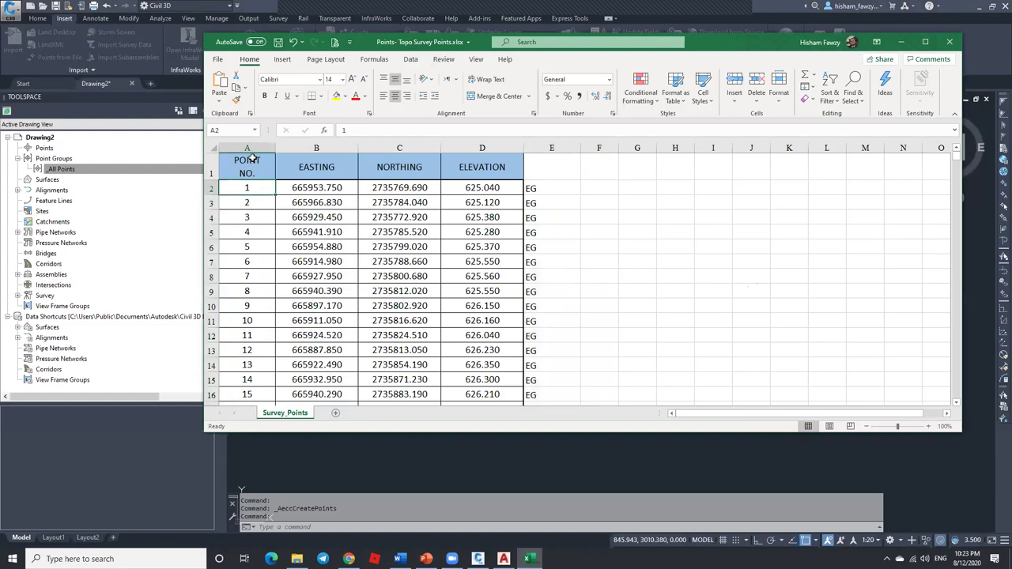
pyautogui.click(334, 164)
pyautogui.click(549, 176)
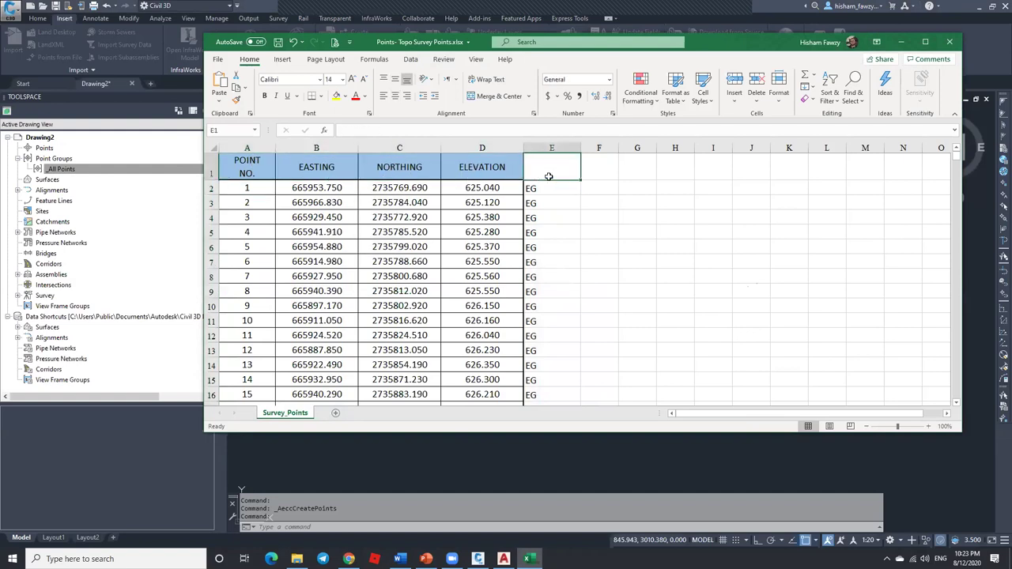
pyautogui.write('COD')
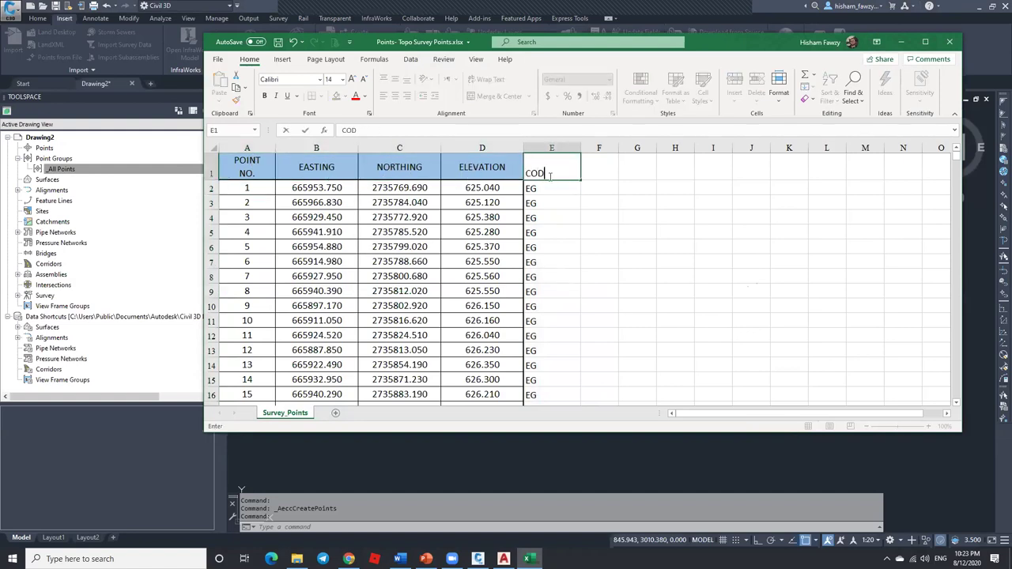
pyautogui.write('E')
pyautogui.press('Return')
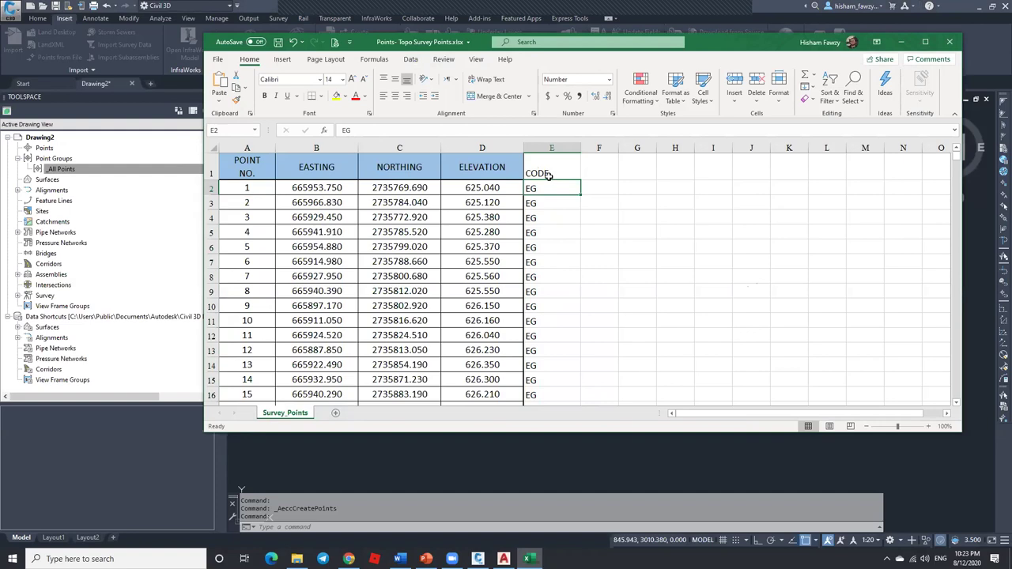
# Step: Copy the ELEVATION header's formatting onto the CODE header in E1
pyautogui.click(481, 167)
pyautogui.click(236, 99)
pyautogui.click(563, 168)
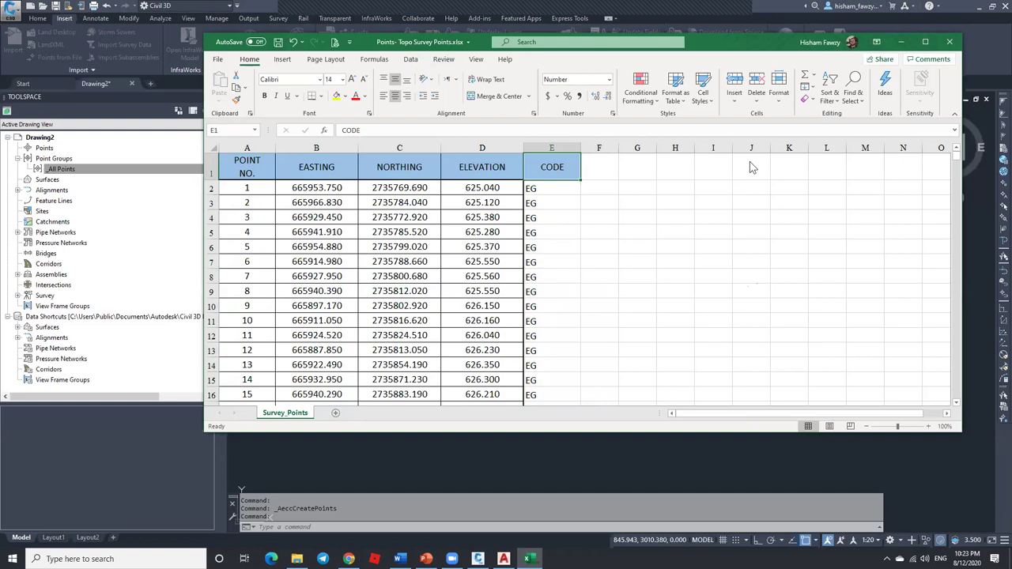
# Step: Return to the Civil 3D point import and pick the PENZD (space delimited) file format
pyautogui.click(902, 41)
pyautogui.click(587, 245)
pyautogui.click(587, 245)
pyautogui.click(587, 245)
pyautogui.click(587, 245)
pyautogui.click(587, 245)
pyautogui.click(587, 245)
pyautogui.click(431, 235)
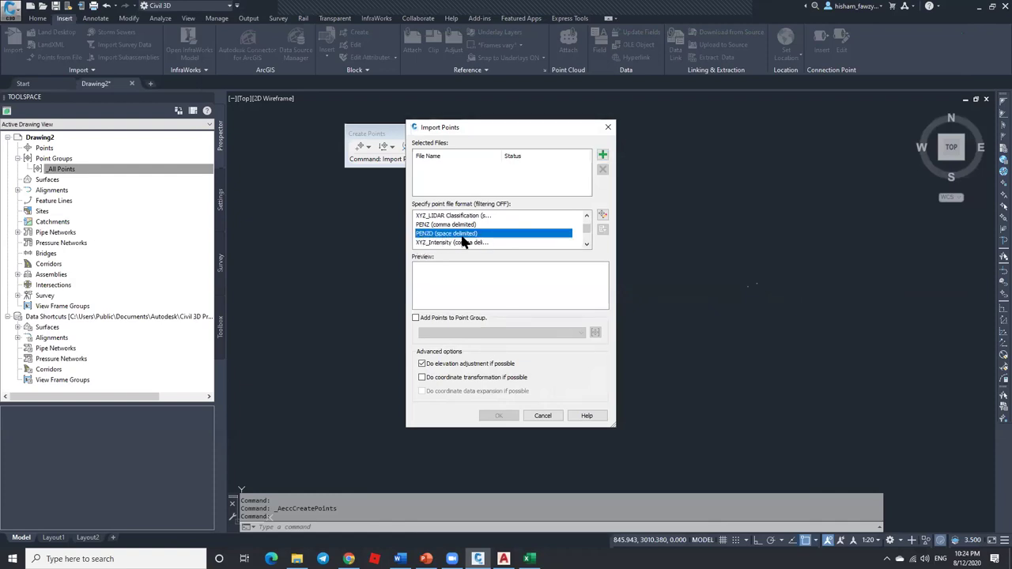
# Step: Compare the two PENZD formats and set the point file format to PENZD (comma delimited)
pyautogui.click(586, 245)
pyautogui.click(585, 245)
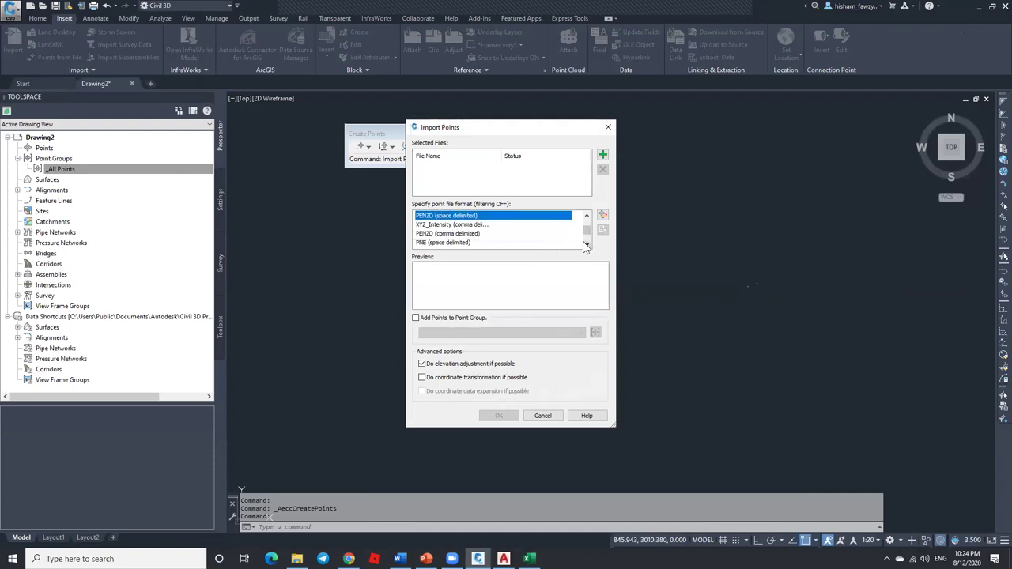
pyautogui.click(510, 235)
pyautogui.click(428, 217)
pyautogui.click(433, 234)
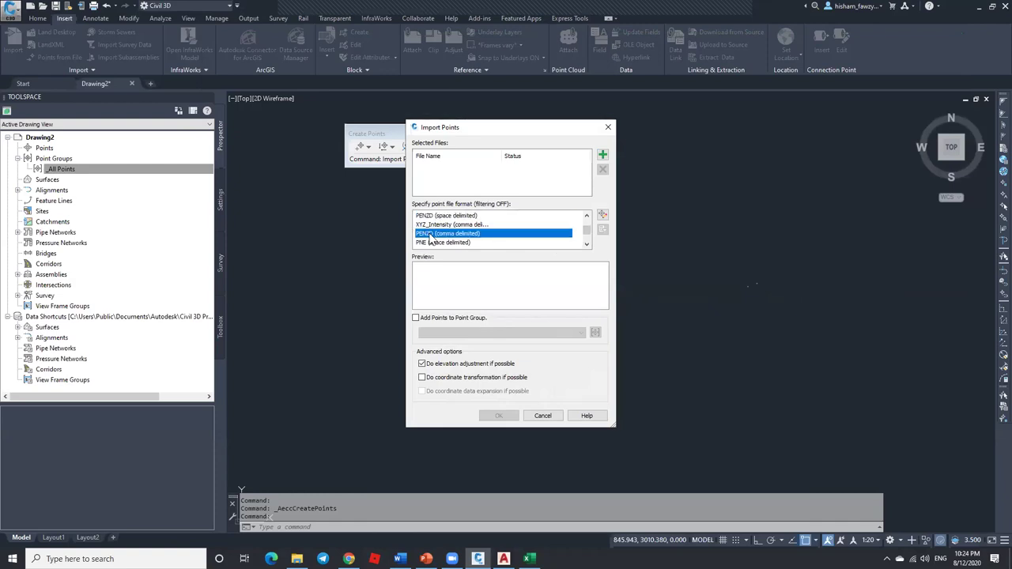
pyautogui.click(451, 217)
pyautogui.click(459, 234)
# Step: In the Excel workbook, review the first survey point's number, easting, northing, elevation and code as separate cells
pyautogui.click(528, 558)
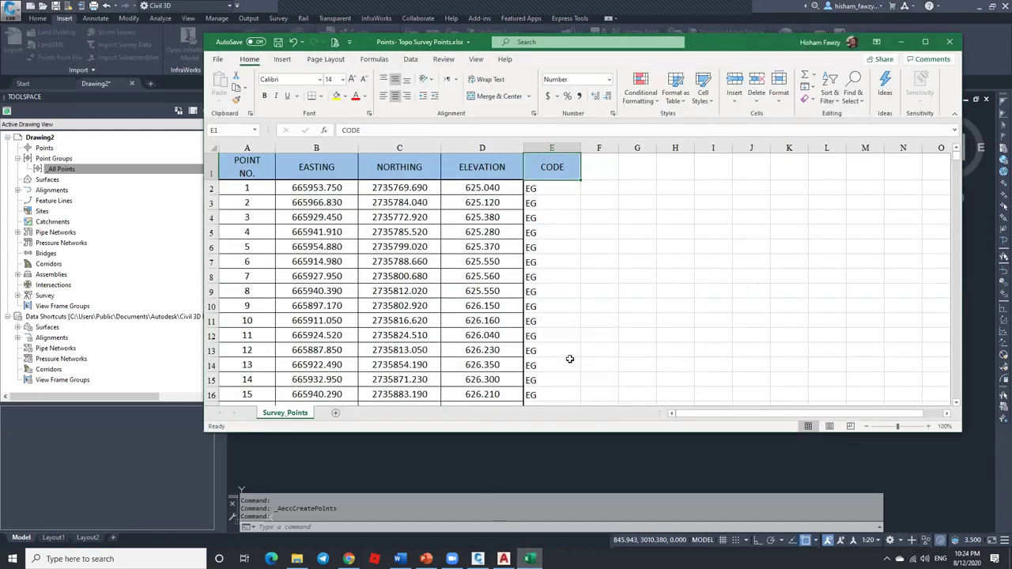
pyautogui.click(613, 188)
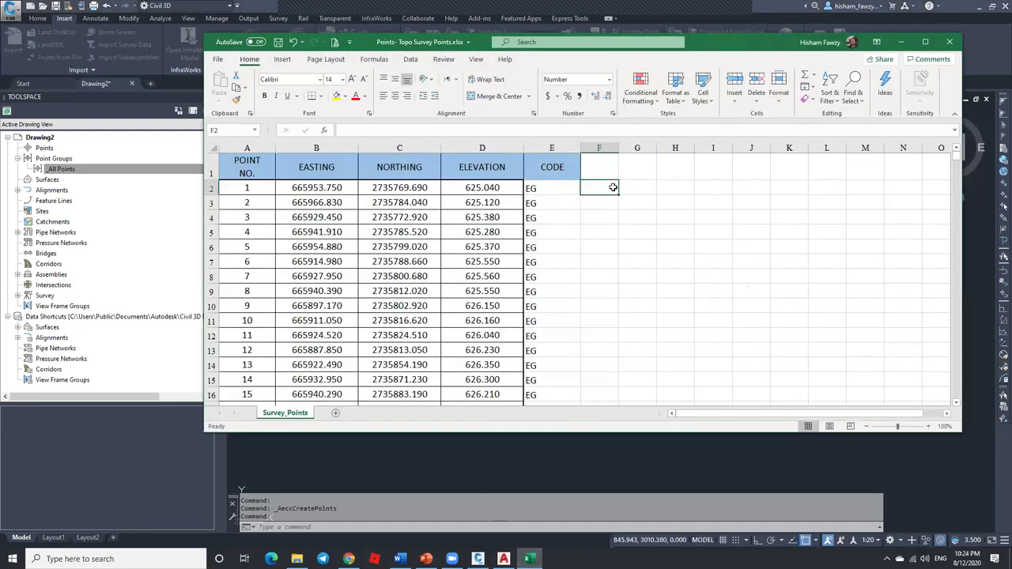
pyautogui.click(249, 189)
pyautogui.click(316, 190)
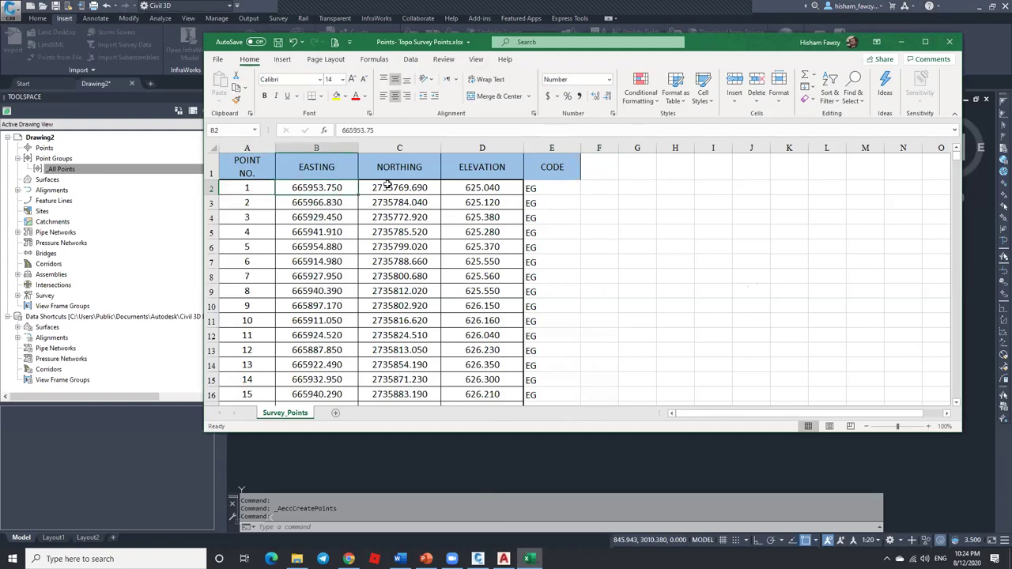
pyautogui.click(389, 187)
pyautogui.click(479, 185)
pyautogui.click(536, 188)
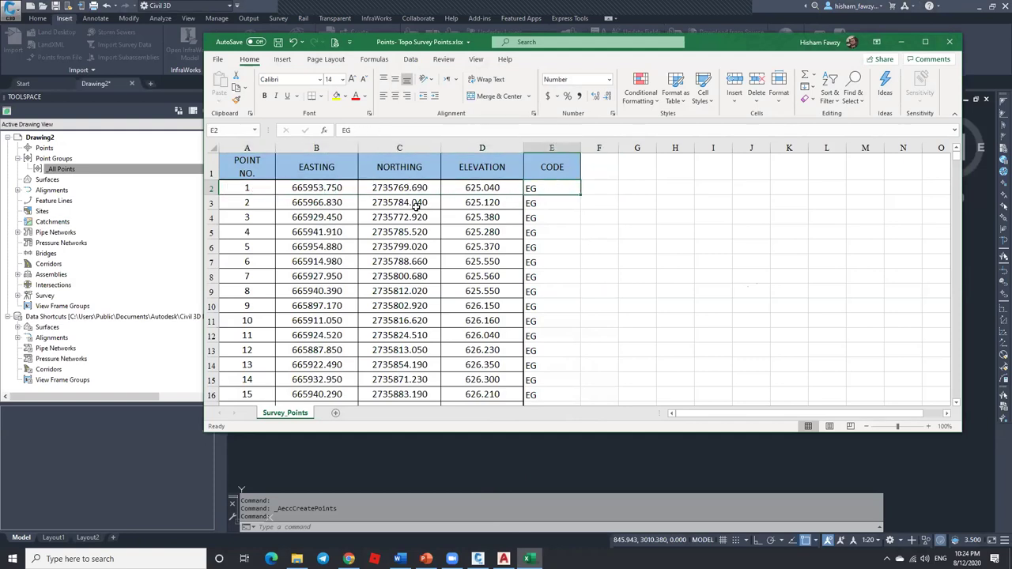
pyautogui.click(263, 187)
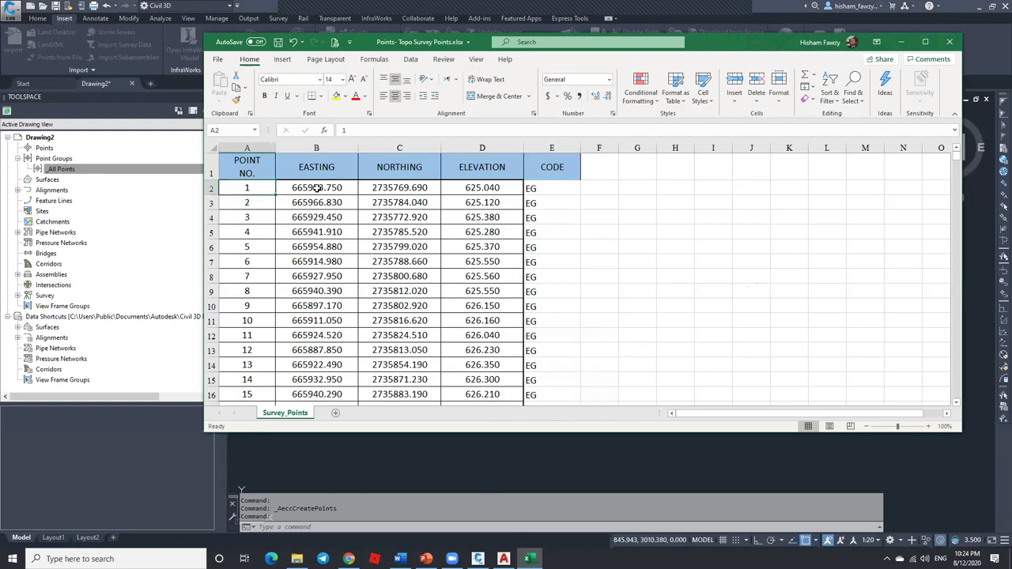
pyautogui.click(317, 188)
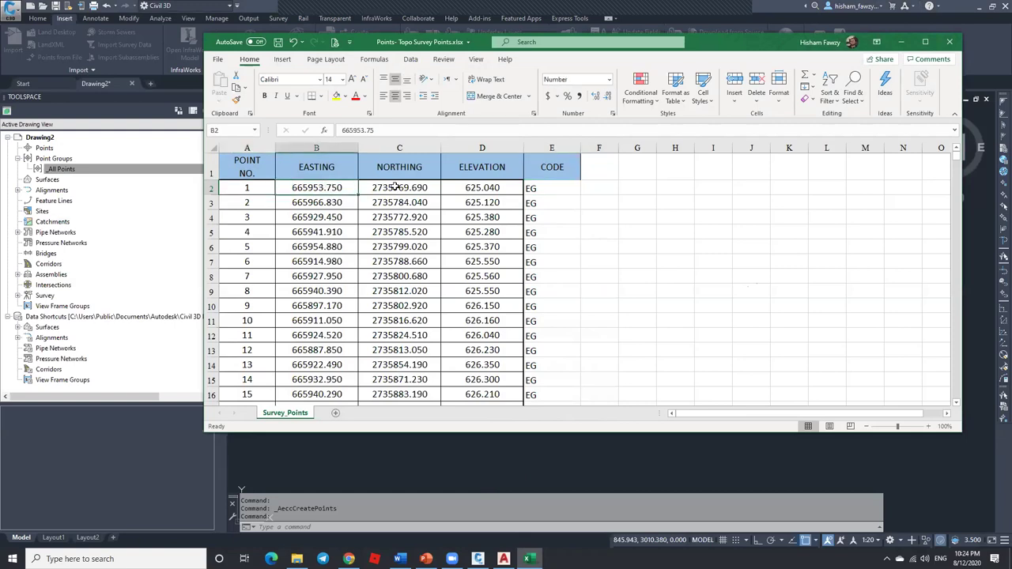
pyautogui.click(395, 187)
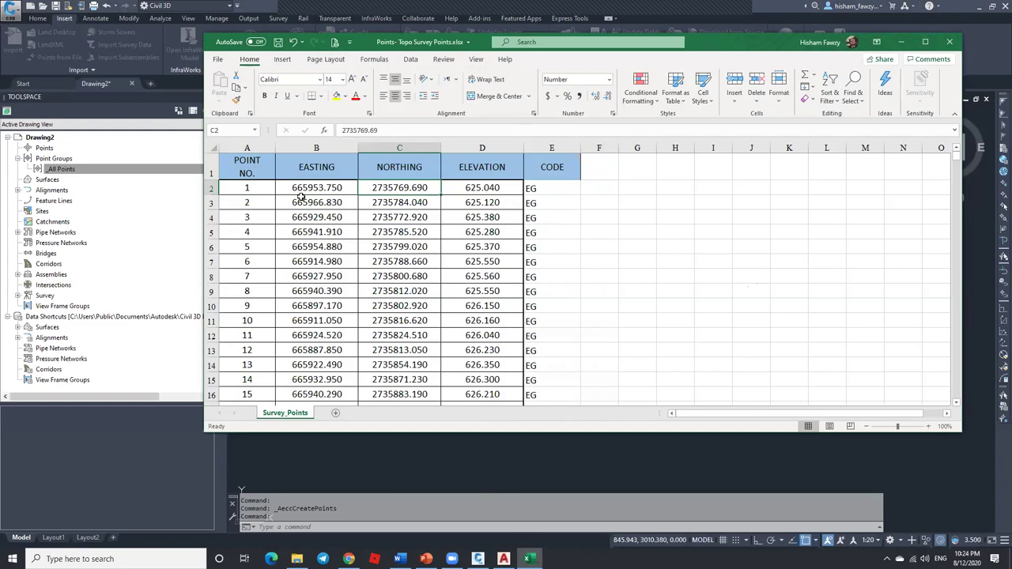
pyautogui.click(268, 189)
pyautogui.moveTo(294, 187); pyautogui.dragTo(262, 189)
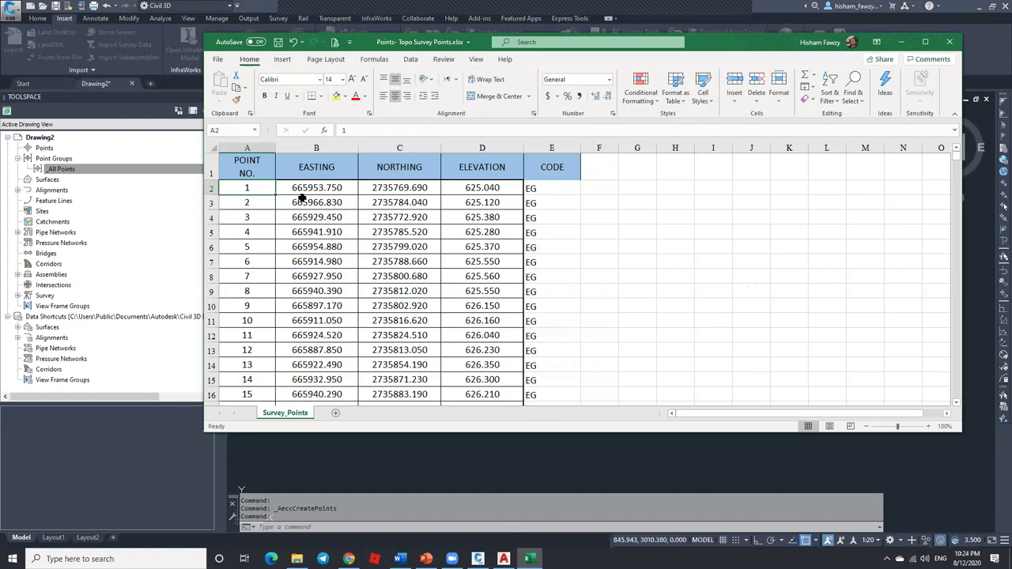
# Step: Start a CONCATENATE formula in cell F2 and open its function arguments, keeping the survey columns uncovered
pyautogui.click(599, 186)
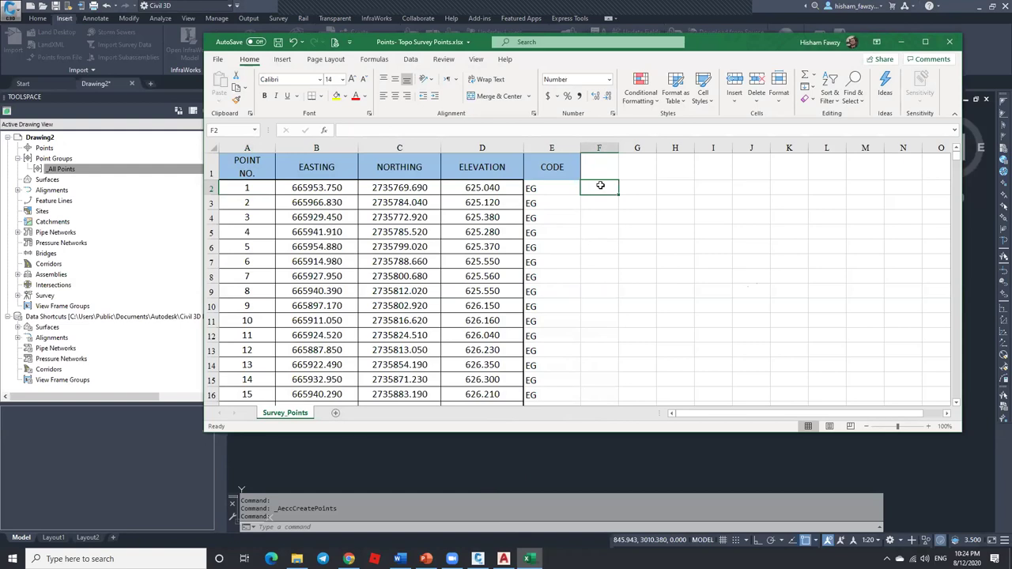
pyautogui.write('=')
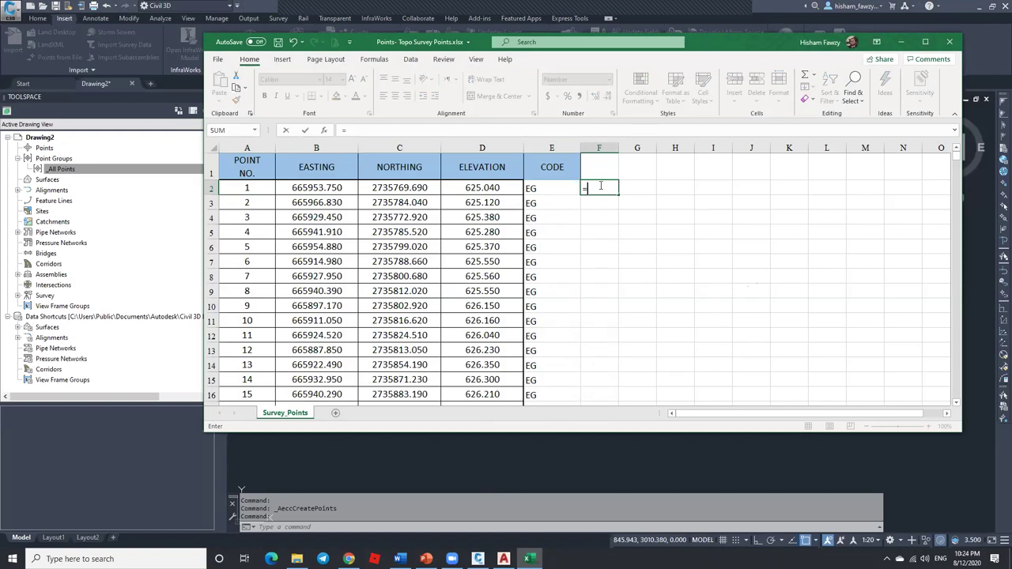
pyautogui.write('CONC')
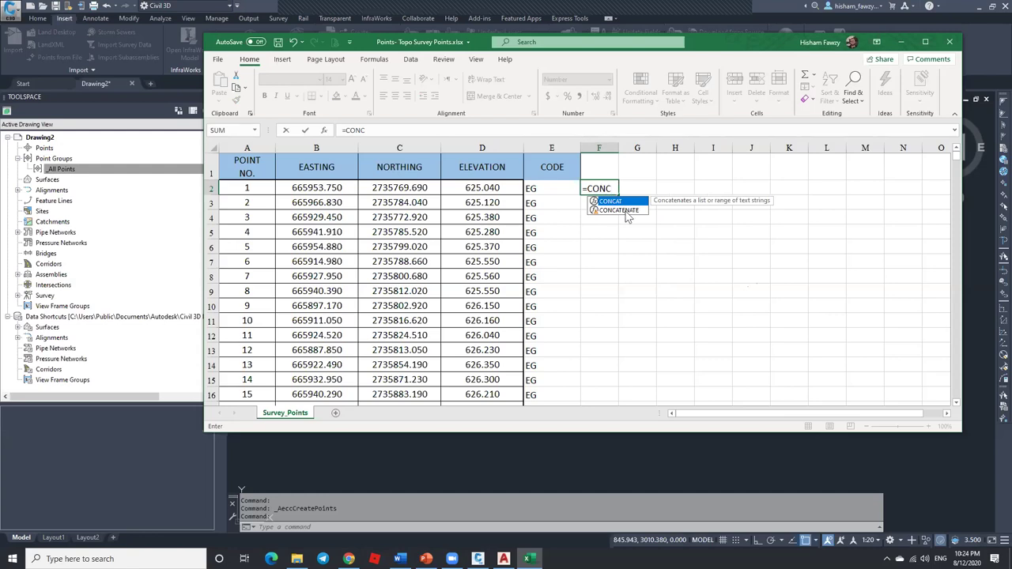
pyautogui.click(620, 211)
pyautogui.doubleClick(620, 210)
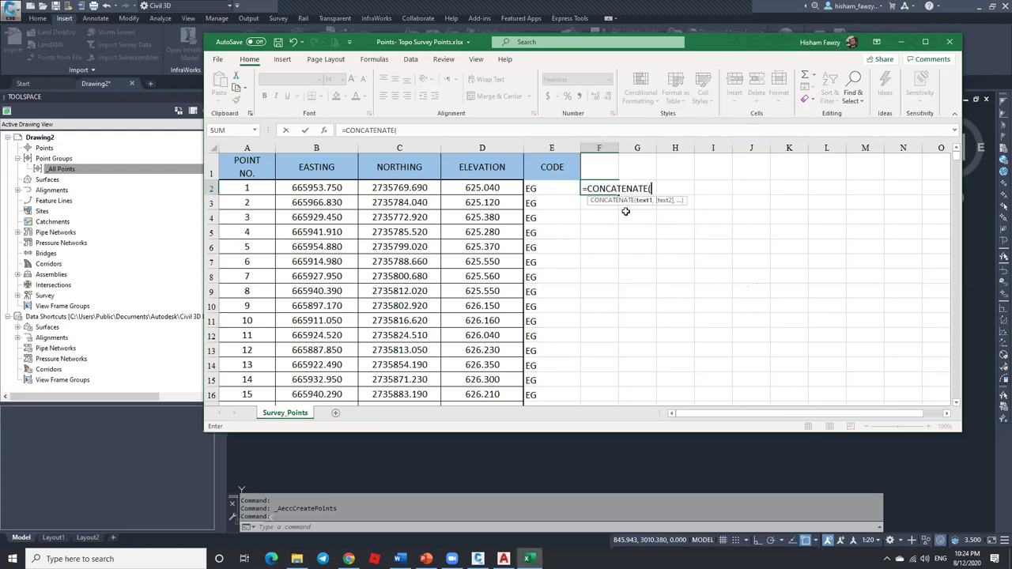
pyautogui.click(324, 130)
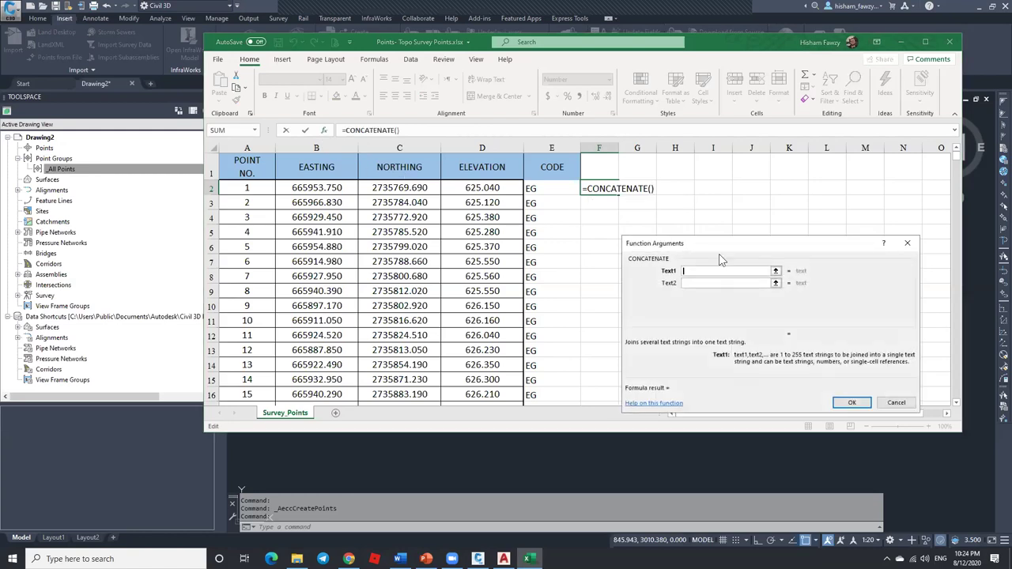
pyautogui.moveTo(738, 242); pyautogui.dragTo(801, 144)
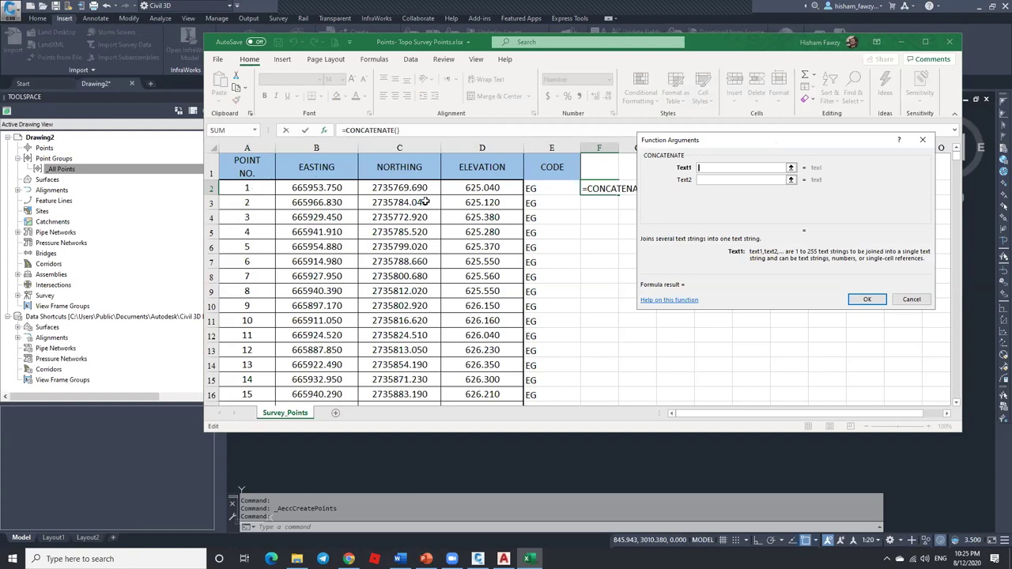
# Step: Set the first five CONCATENATE arguments to A2, B2 and C2 with a comma between each reference
pyautogui.click(261, 188)
pyautogui.click(700, 180)
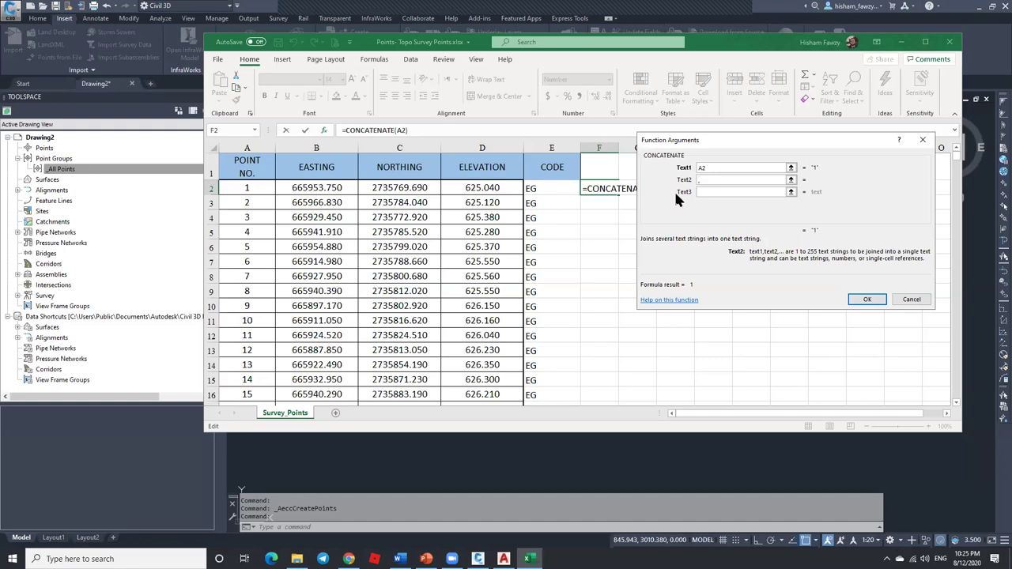
pyautogui.write(',')
pyautogui.click(704, 191)
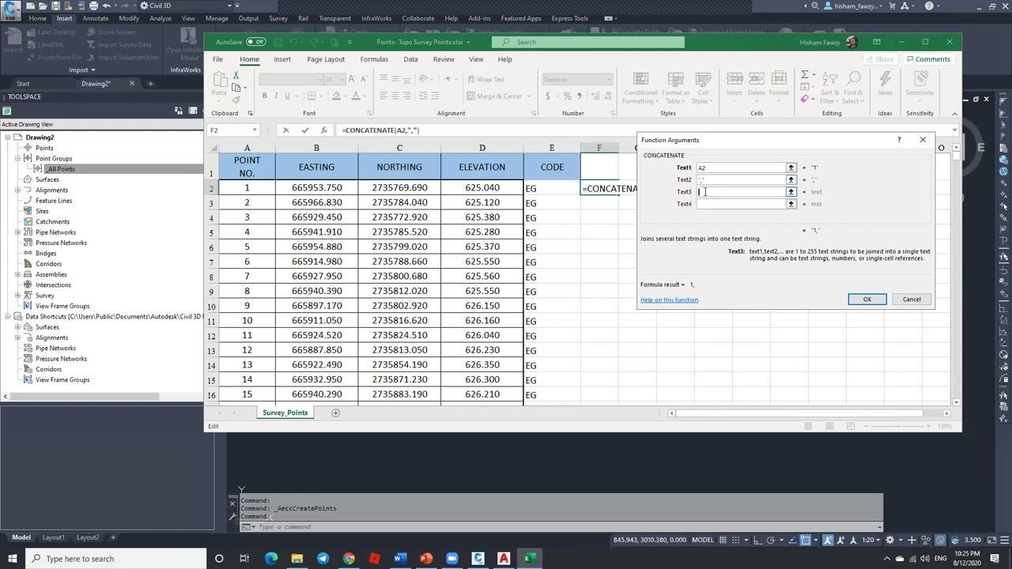
pyautogui.click(344, 187)
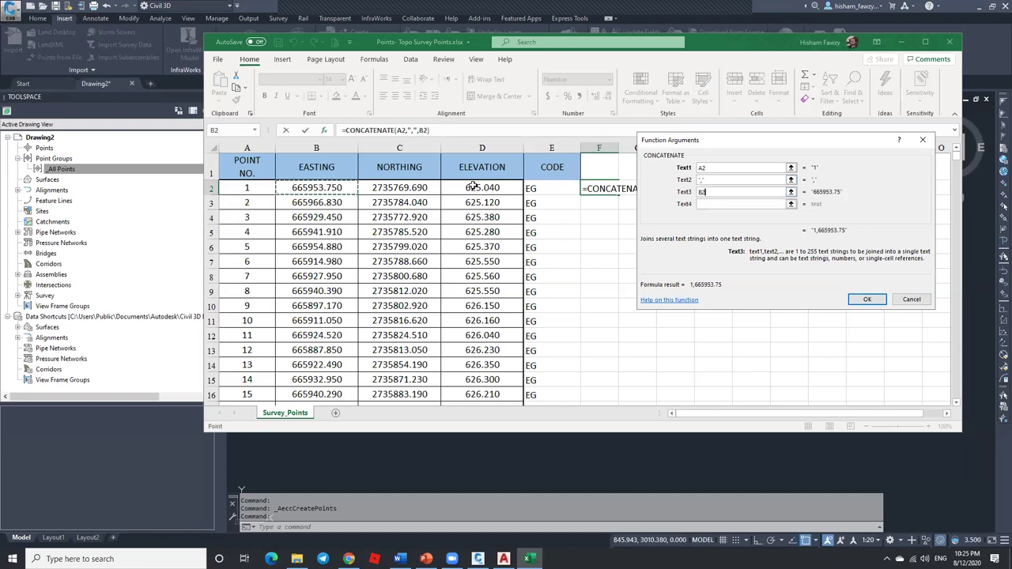
pyautogui.click(710, 203)
pyautogui.write('"')
pyautogui.click(702, 217)
pyautogui.click(406, 188)
# Step: Add D2 and E2 with preceding commas to complete the F2 formula, and fit column F to its content
pyautogui.click(920, 217)
pyautogui.click(920, 217)
pyautogui.click(920, 217)
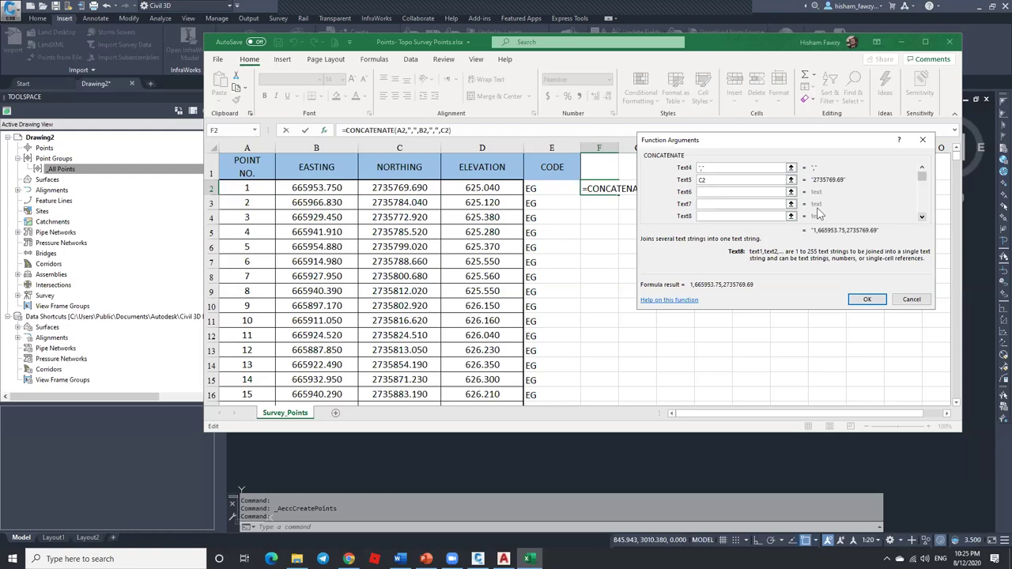
pyautogui.click(724, 192)
pyautogui.write('"')
pyautogui.click(470, 188)
pyautogui.click(716, 216)
pyautogui.write('",",D2')
pyautogui.click(921, 217)
pyautogui.click(751, 216)
pyautogui.click(536, 188)
pyautogui.press('Return')
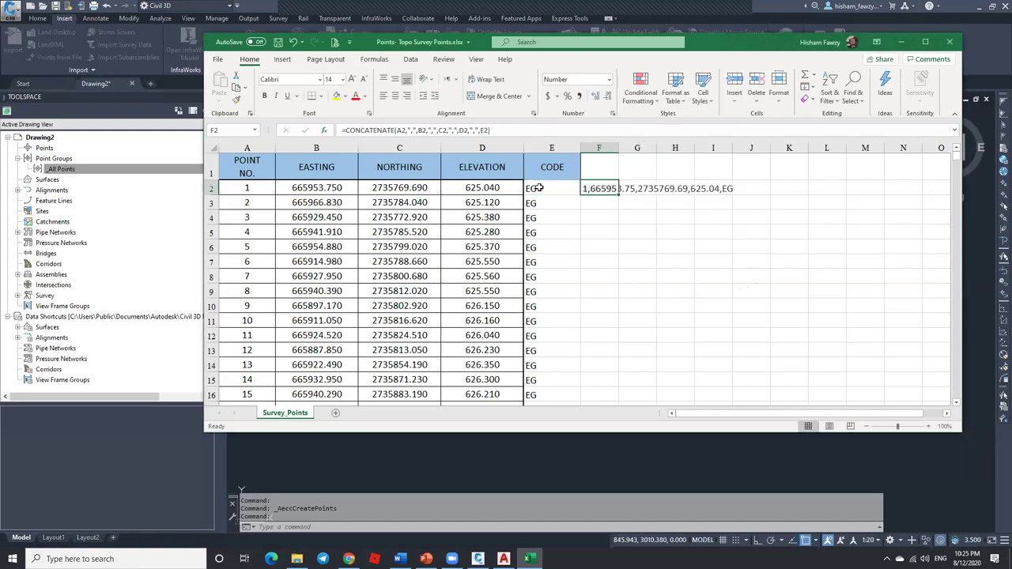
pyautogui.doubleClick(617, 148)
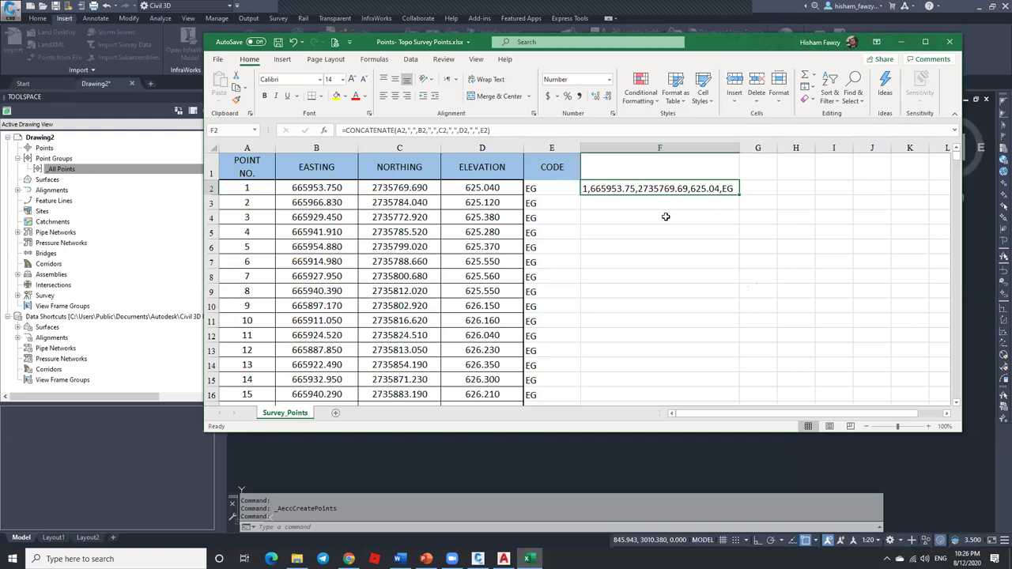
# Step: Switch to Civil 3D and open the PENZD (comma delimited) point file format for modification from the Import Points dialog
pyautogui.click(528, 448)
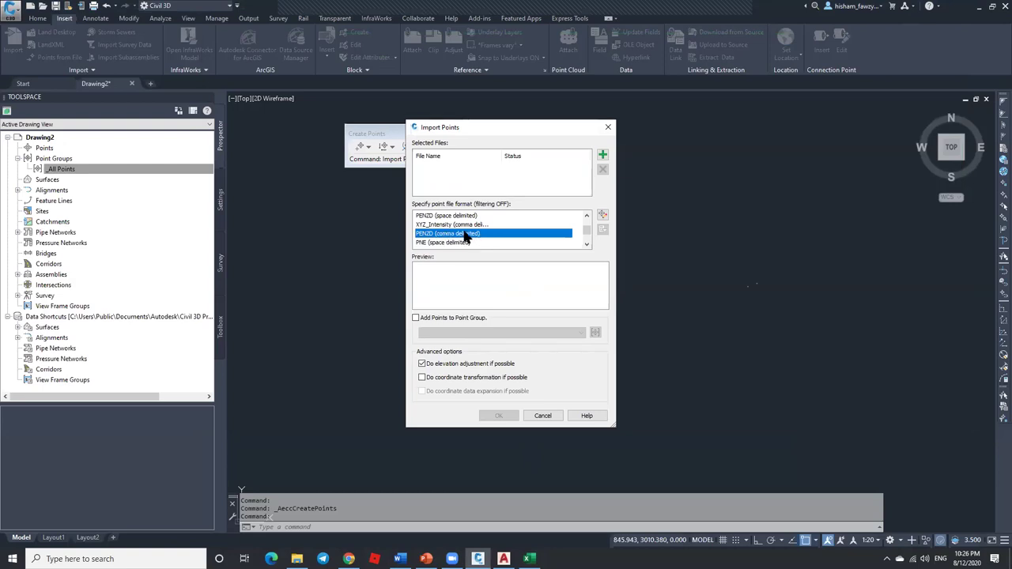
pyautogui.click(602, 216)
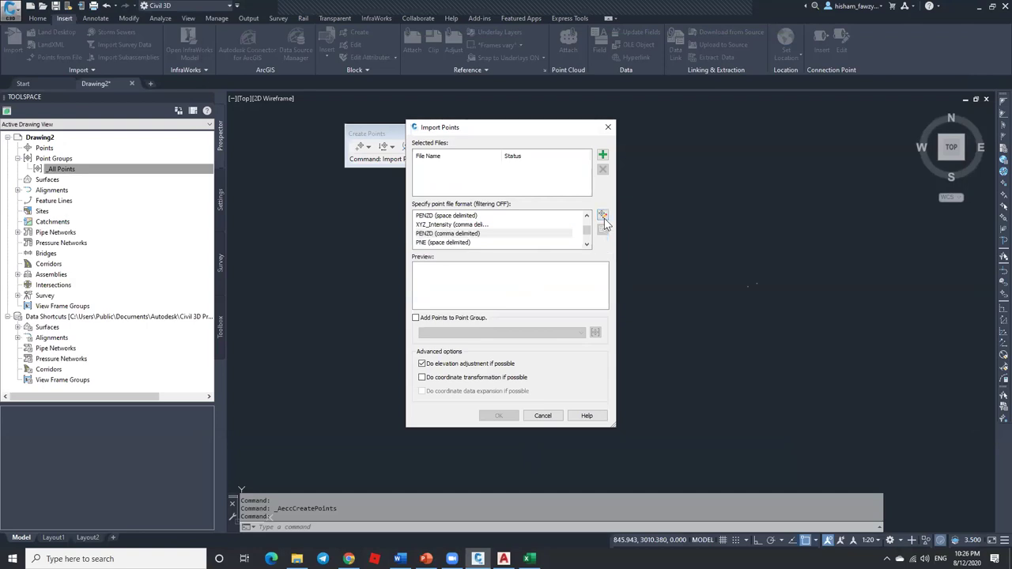
pyautogui.moveTo(567, 246); pyautogui.dragTo(570, 246)
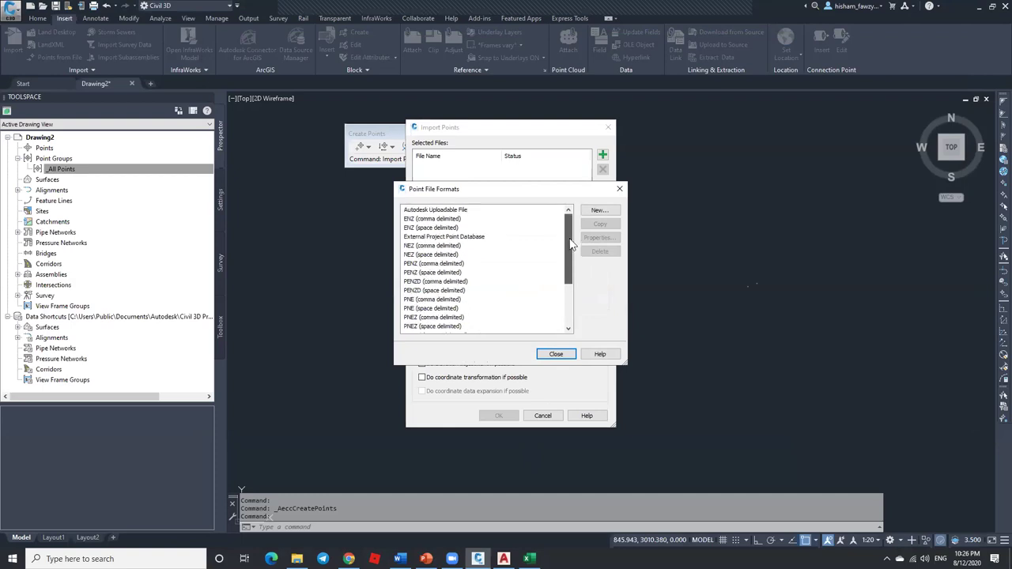
pyautogui.click(411, 283)
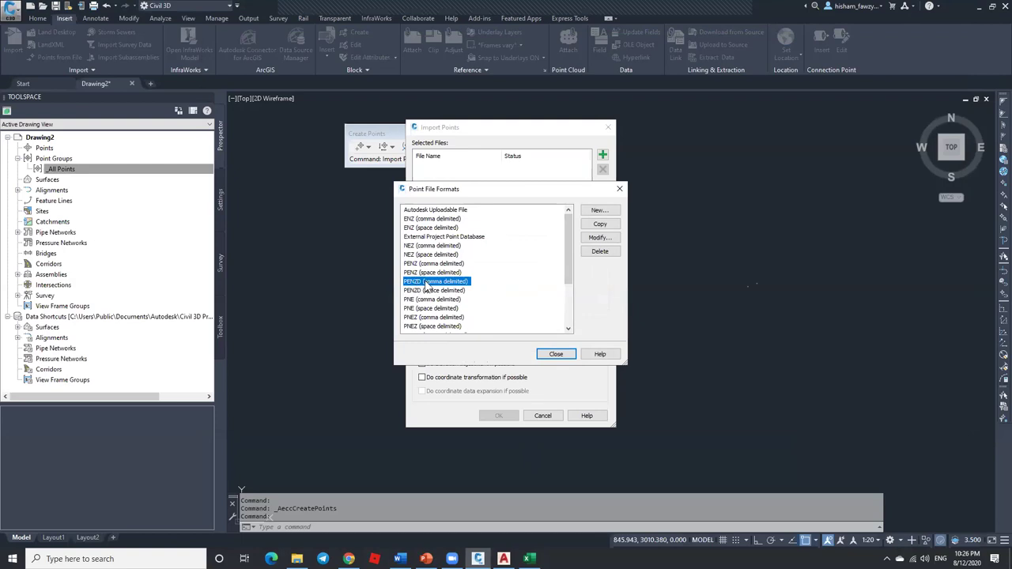
pyautogui.scroll(-1, 431, 285)
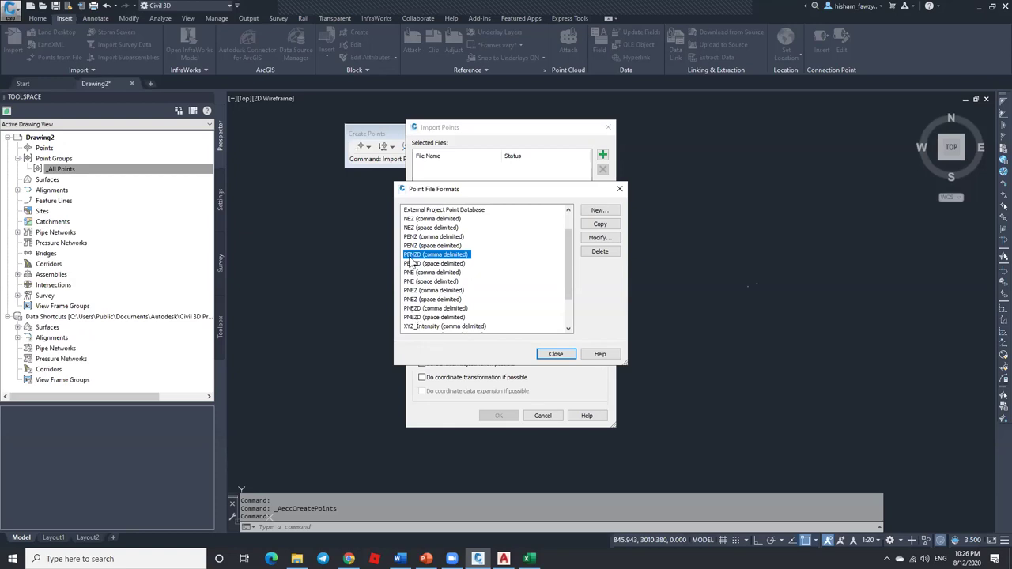
pyautogui.click(600, 239)
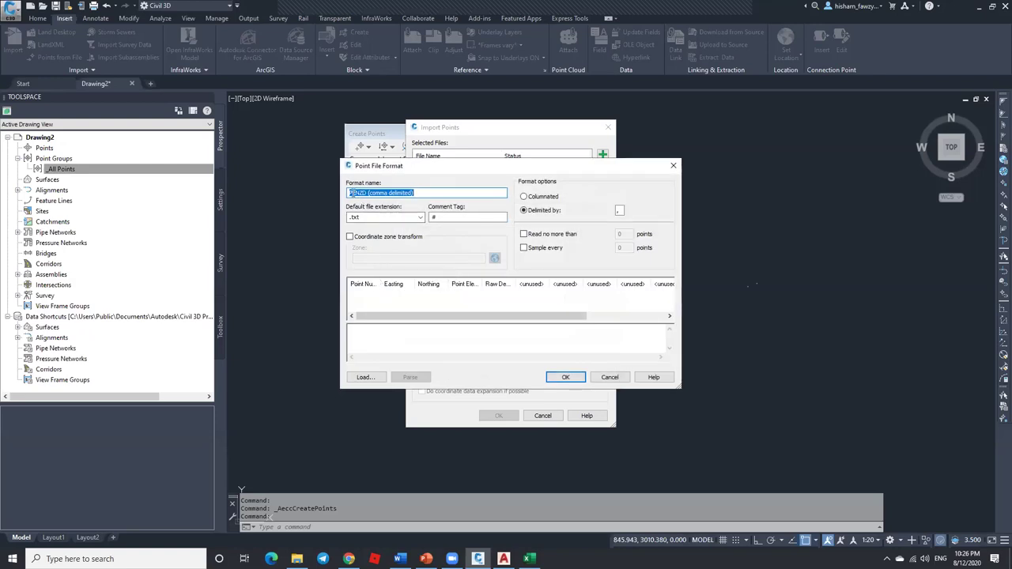
# Step: Examine the format's name and column order, widening the Point Number, Point Elevation and Raw Description columns to read their full headings
pyautogui.click(351, 193)
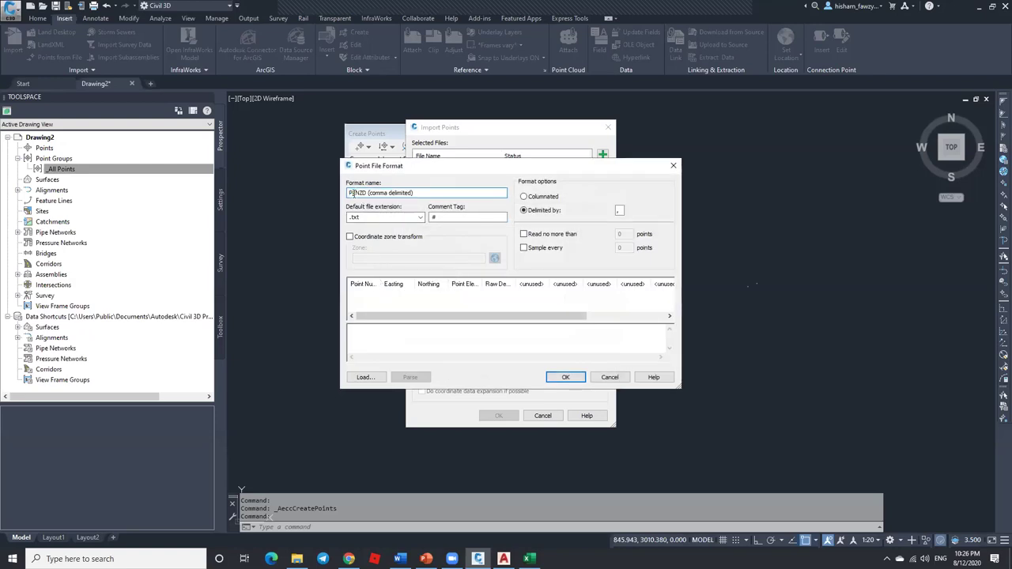
pyautogui.click(357, 286)
pyautogui.click(531, 338)
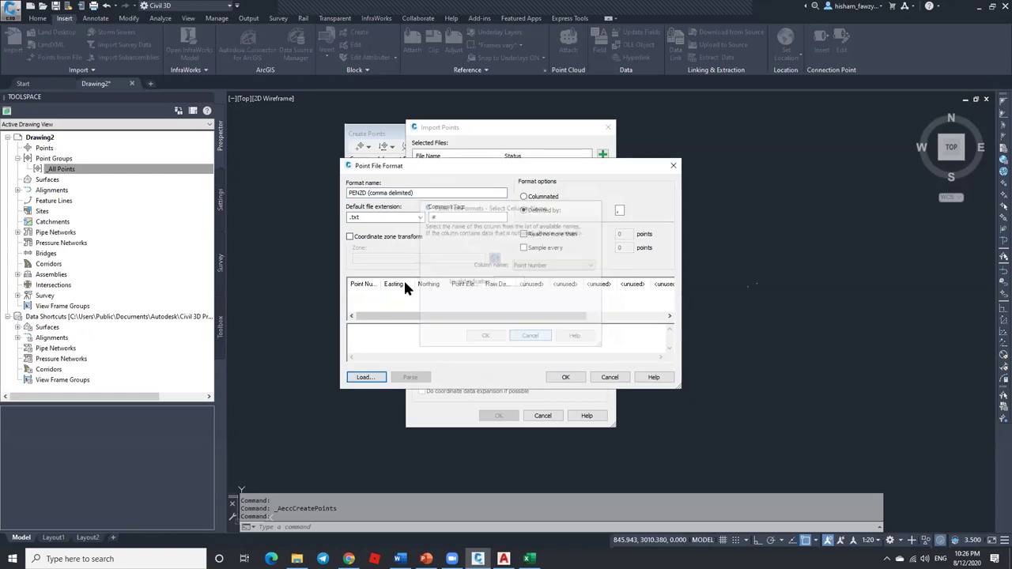
pyautogui.moveTo(386, 282); pyautogui.dragTo(398, 282)
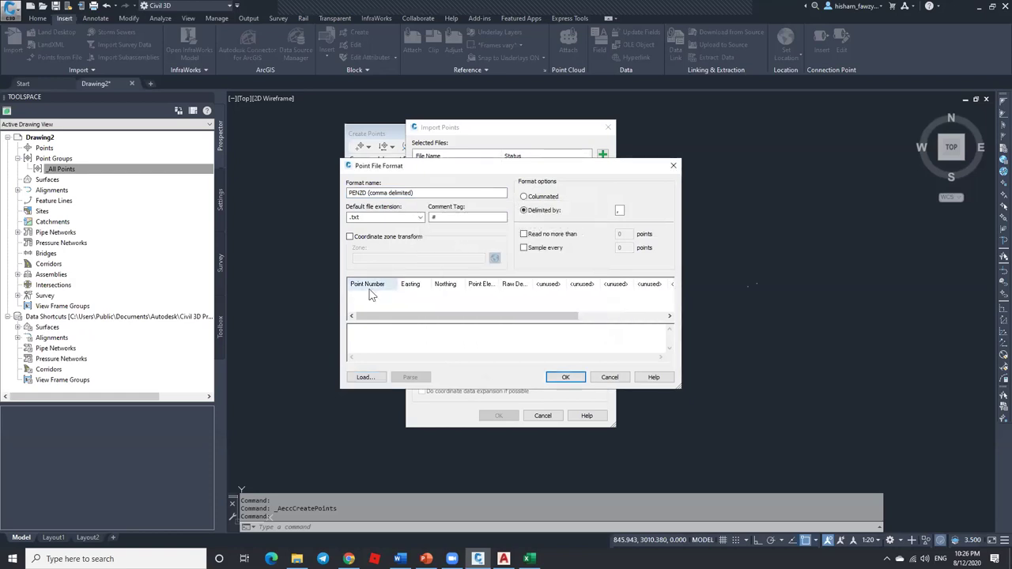
pyautogui.moveTo(395, 281); pyautogui.dragTo(385, 281)
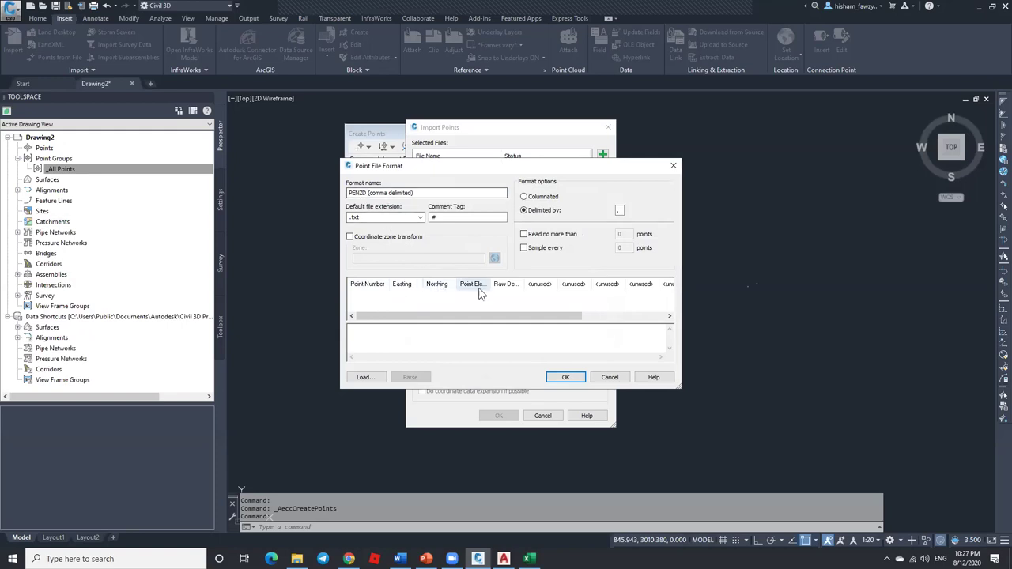
pyautogui.moveTo(489, 283); pyautogui.dragTo(559, 283)
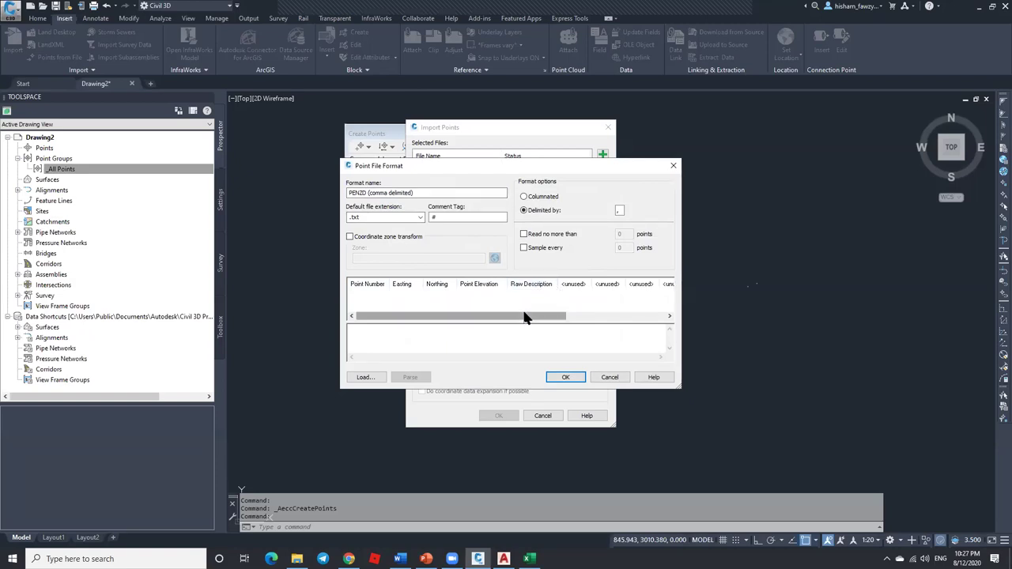
# Step: Review the column names available for the first unused column after Raw Description, leaving its assignment as is
pyautogui.moveTo(525, 316); pyautogui.dragTo(605, 323)
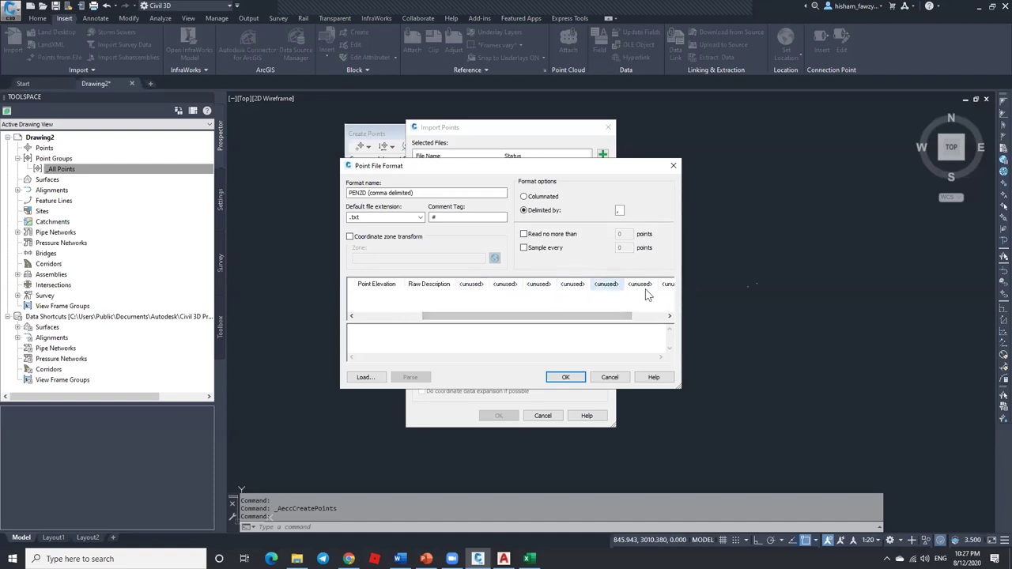
pyautogui.click(477, 289)
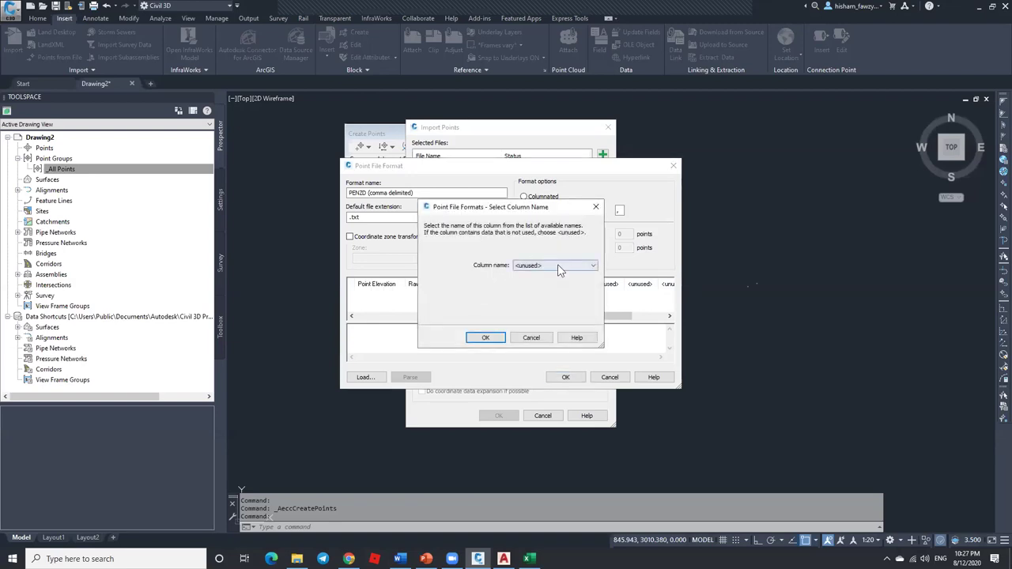
pyautogui.click(558, 267)
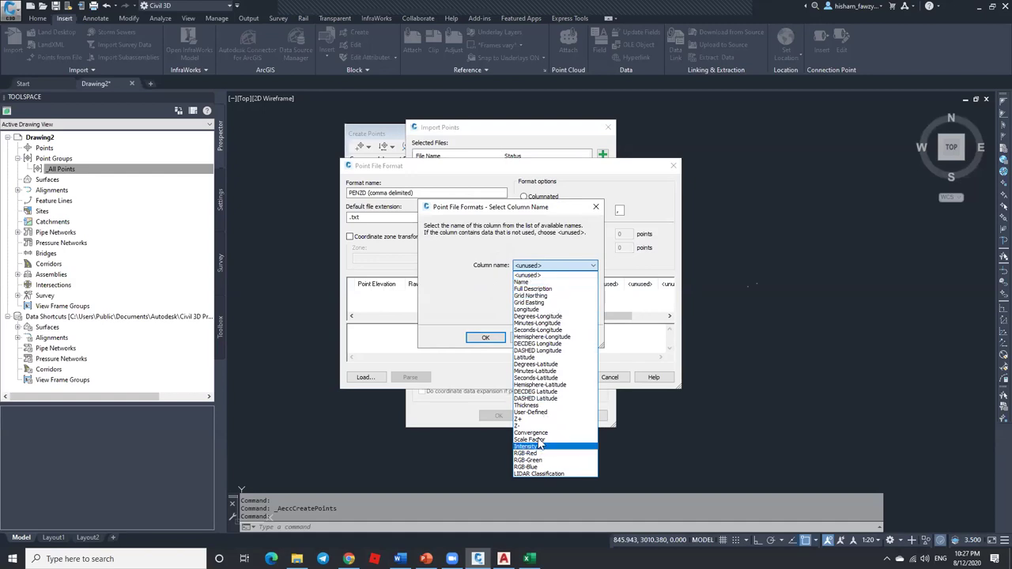
pyautogui.click(471, 295)
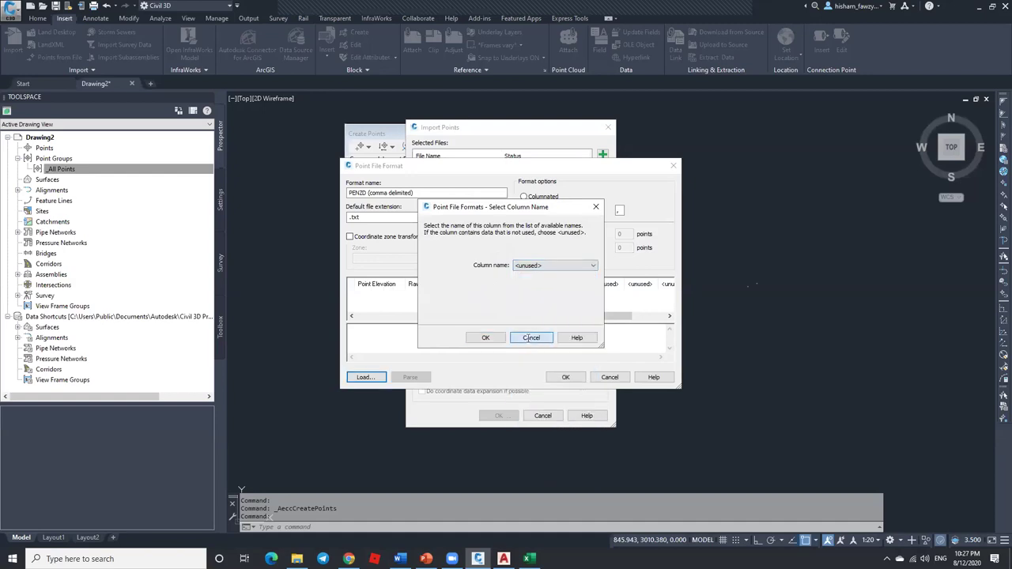
pyautogui.click(525, 337)
pyautogui.moveTo(526, 322); pyautogui.dragTo(377, 321)
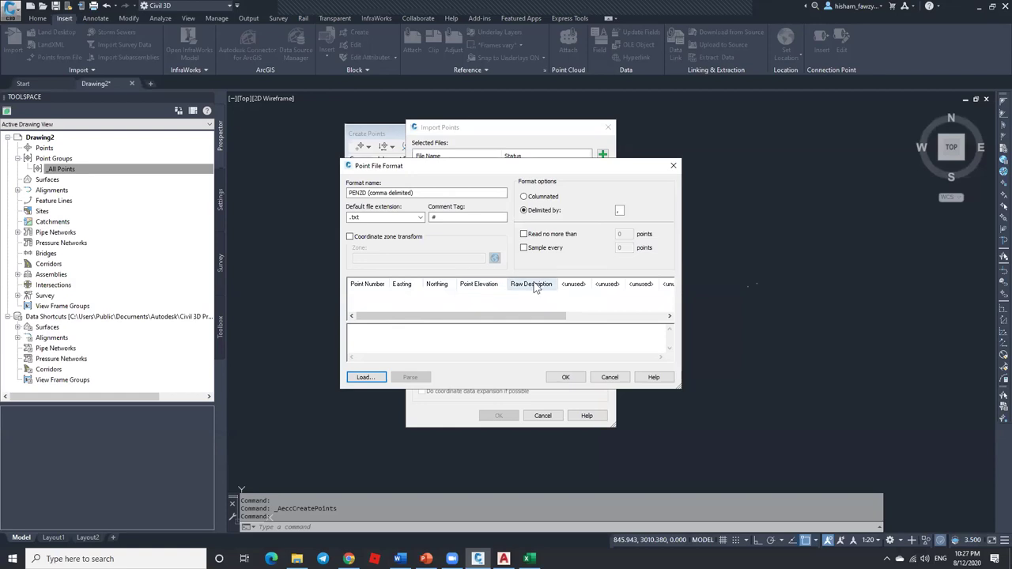
# Step: Compare the format's column order with the survey headings in Excel and check the comma set as its delimiter
pyautogui.click(531, 558)
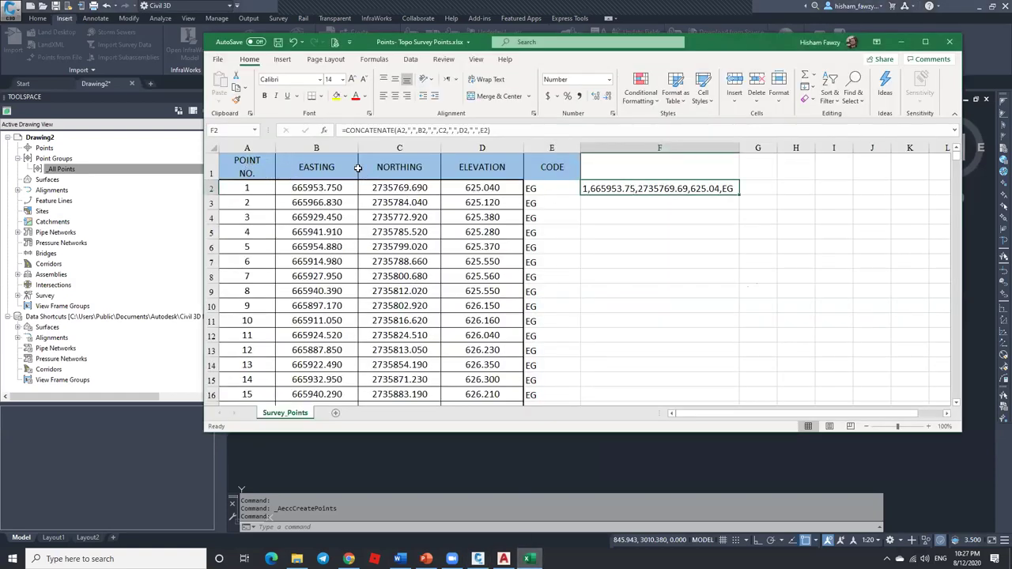
pyautogui.click(522, 438)
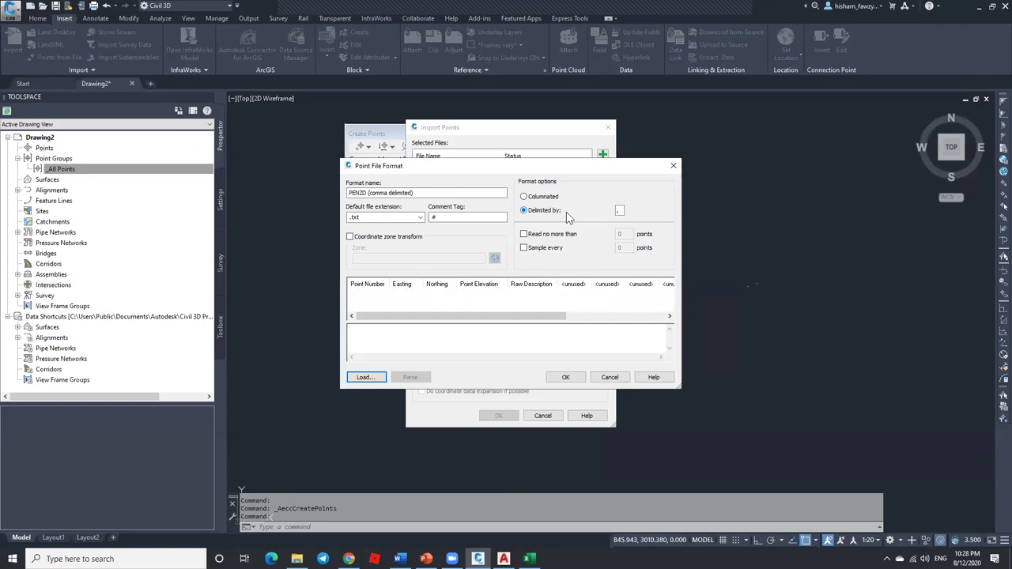
pyautogui.doubleClick(620, 210)
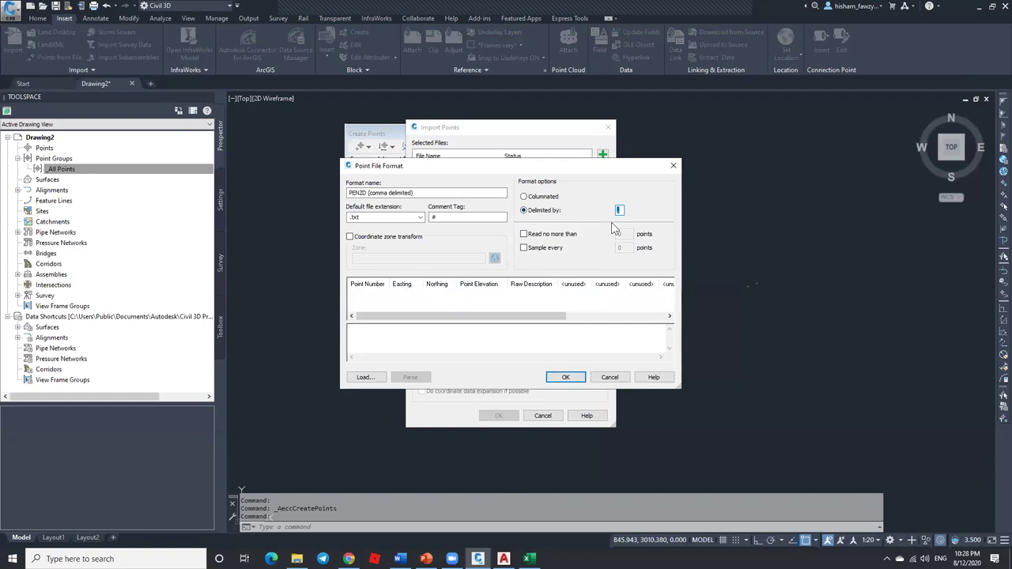
pyautogui.write(',')
# Step: Switch to Excel and change the separator between A2 and B2 in the F2 CONCATENATE formula to a colon
pyautogui.hotkey('alt', 'Tab')
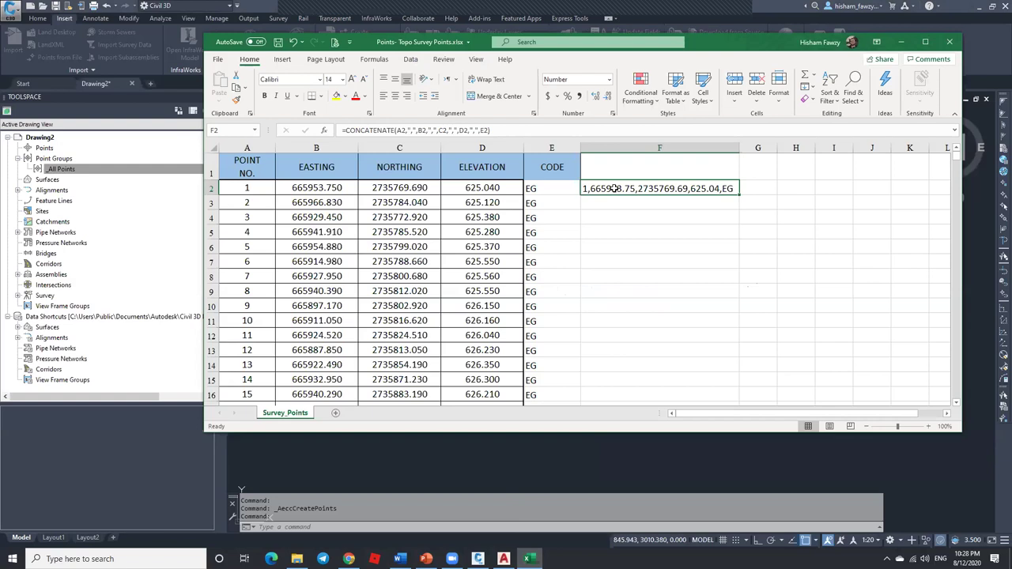
pyautogui.click(414, 131)
pyautogui.press('BackSpace')
pyautogui.write(':')
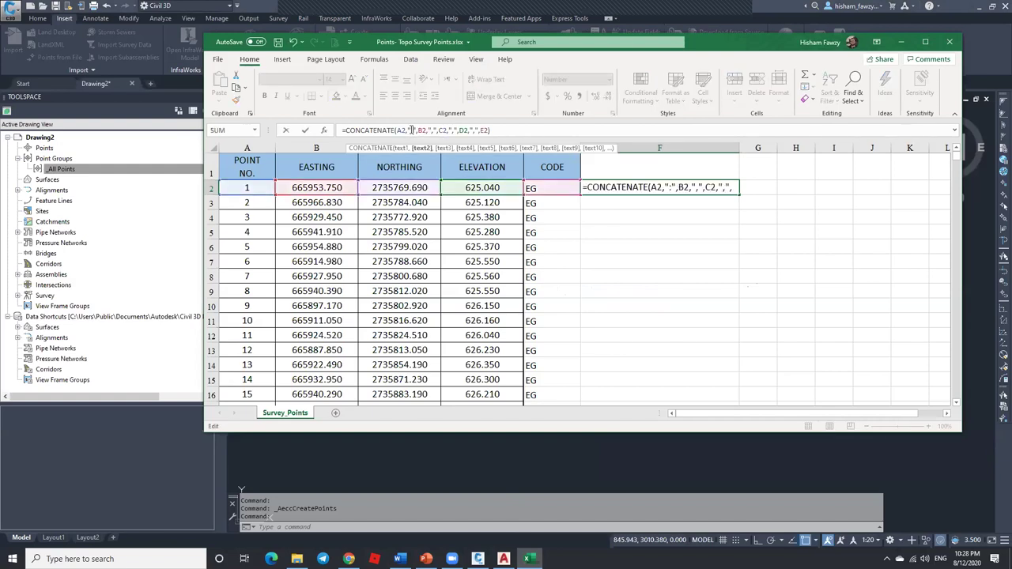
pyautogui.press('Return')
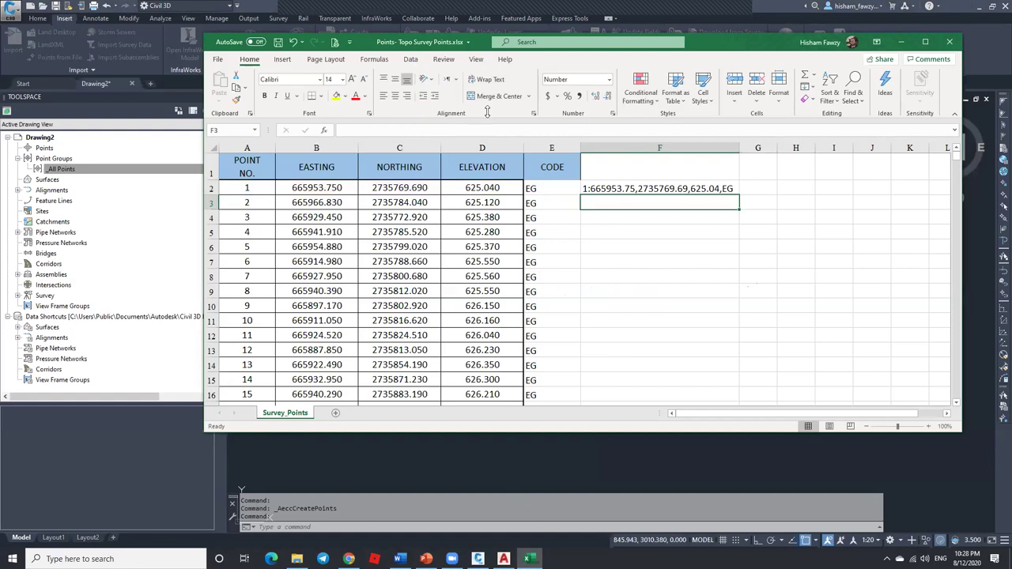
# Step: Change the separator after A2 in the CONCATENATE formula of cell F2 to a comma
pyautogui.click(613, 188)
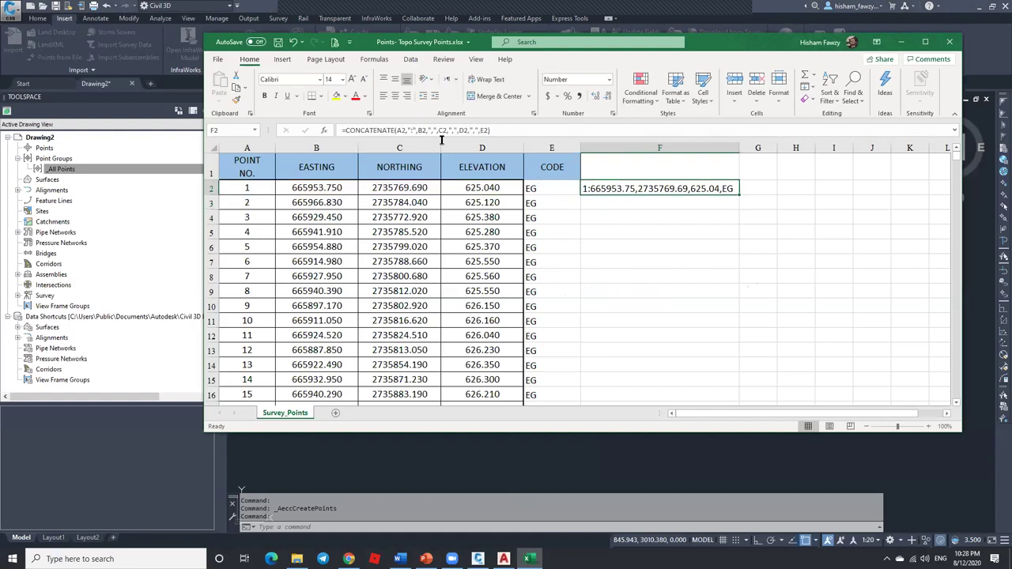
pyautogui.click(414, 131)
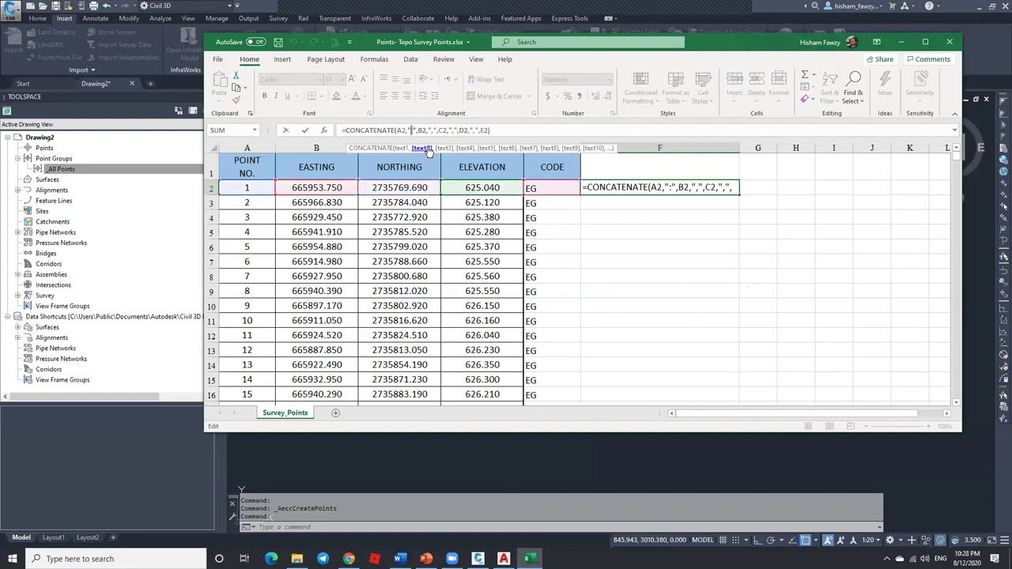
pyautogui.press('BackSpace')
pyautogui.write(',')
pyautogui.press('Return')
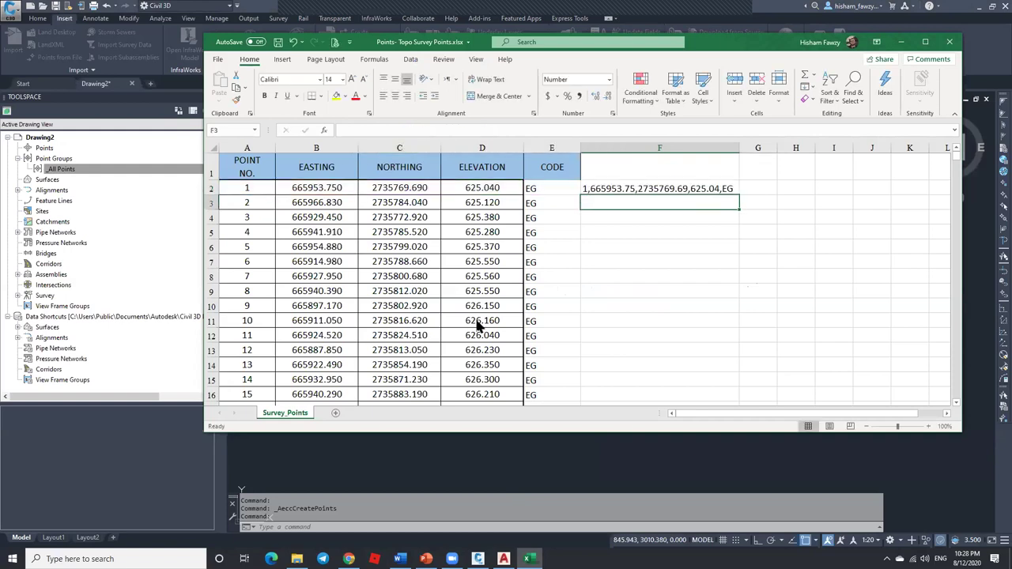
# Step: Switch to Civil 3D and set the delimiter of the PENZD (comma delimited) point file format to a comma
pyautogui.click(573, 446)
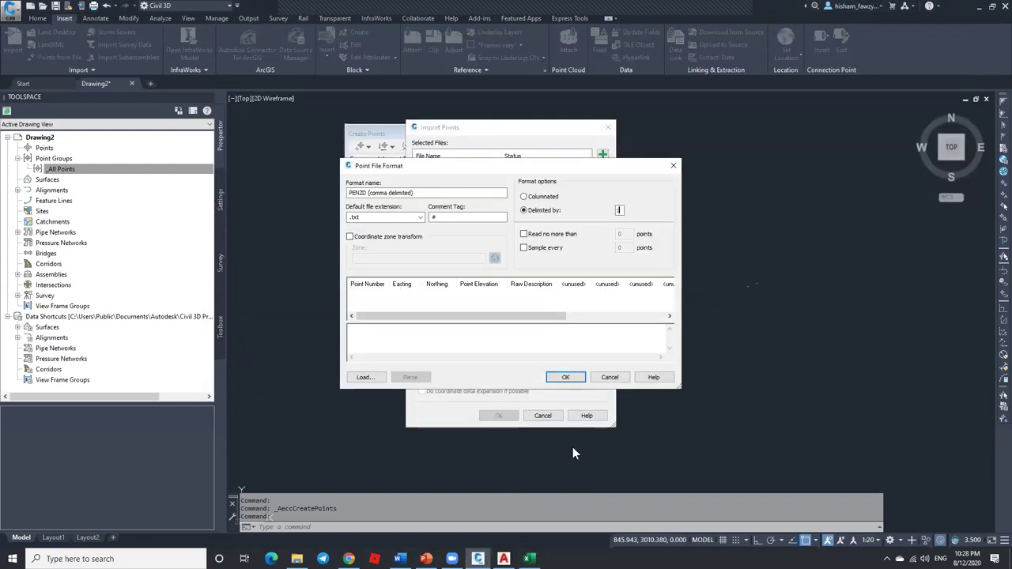
pyautogui.doubleClick(620, 210)
pyautogui.click(564, 379)
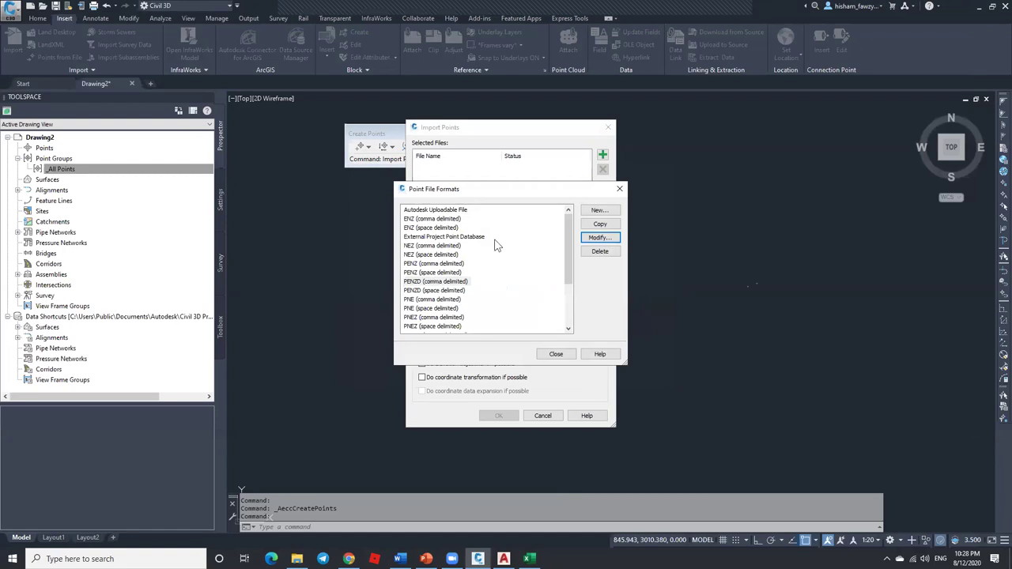
# Step: Examine the columns and delimiter of the ENZ (comma delimited) point file format, then leave the format settings without changes
pyautogui.scroll(-3, 495, 243)
pyautogui.scroll(3, 496, 243)
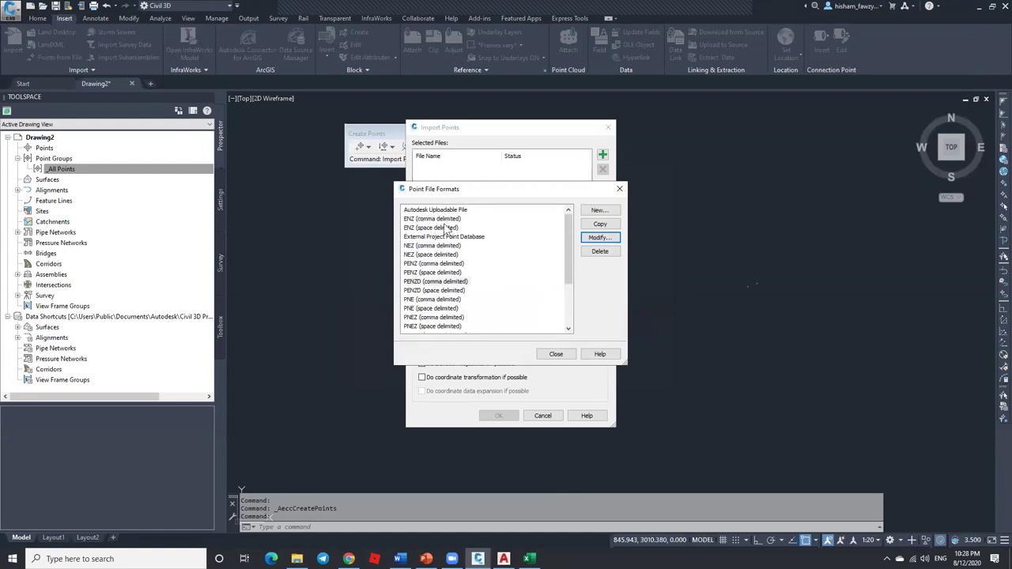
pyautogui.click(416, 219)
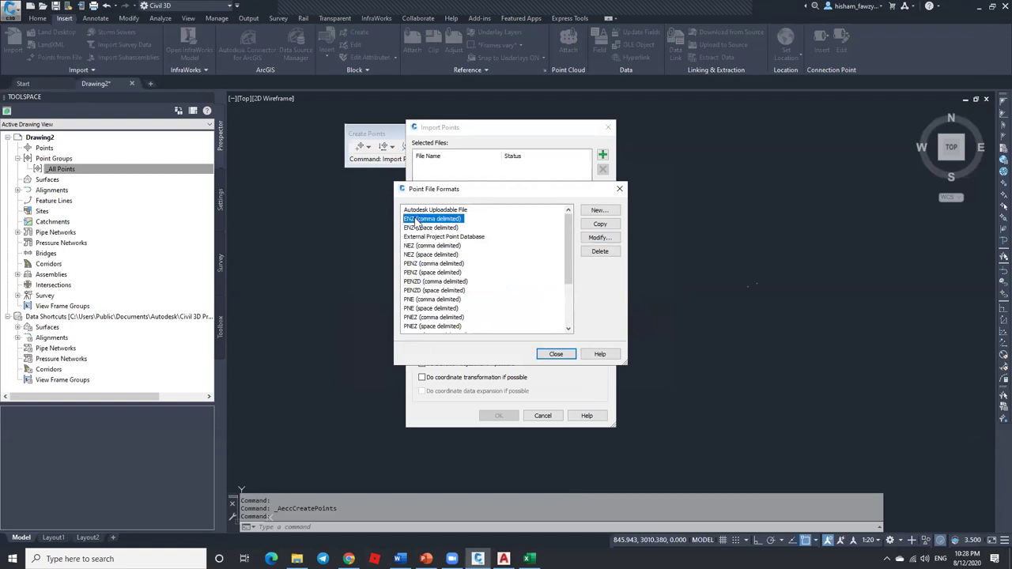
pyautogui.click(596, 238)
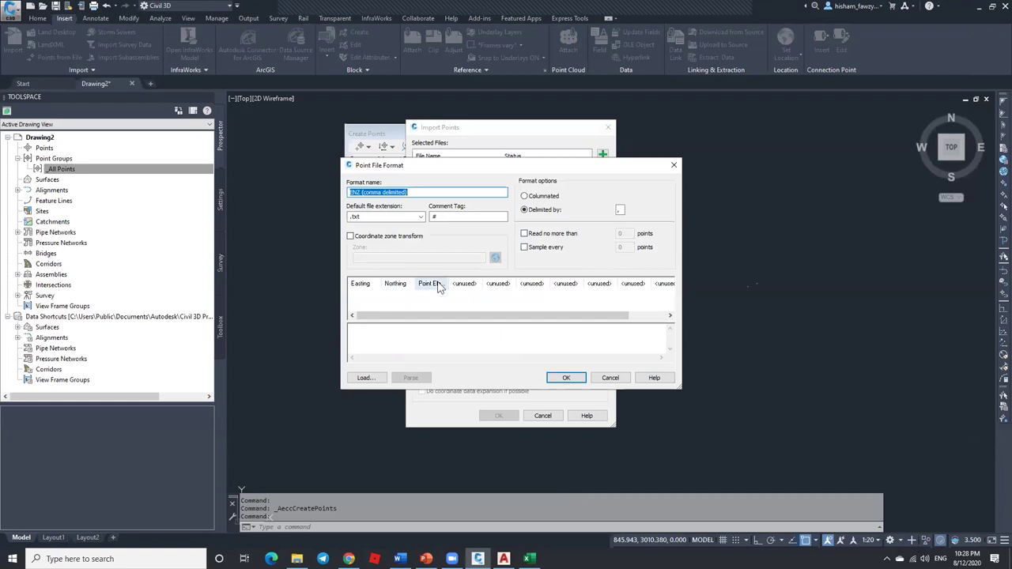
pyautogui.moveTo(410, 291)
pyautogui.mouseDown()
pyautogui.moveTo(368, 287)
pyautogui.moveTo(402, 286)
pyautogui.moveTo(399, 299)
pyautogui.mouseUp()
pyautogui.click(599, 379)
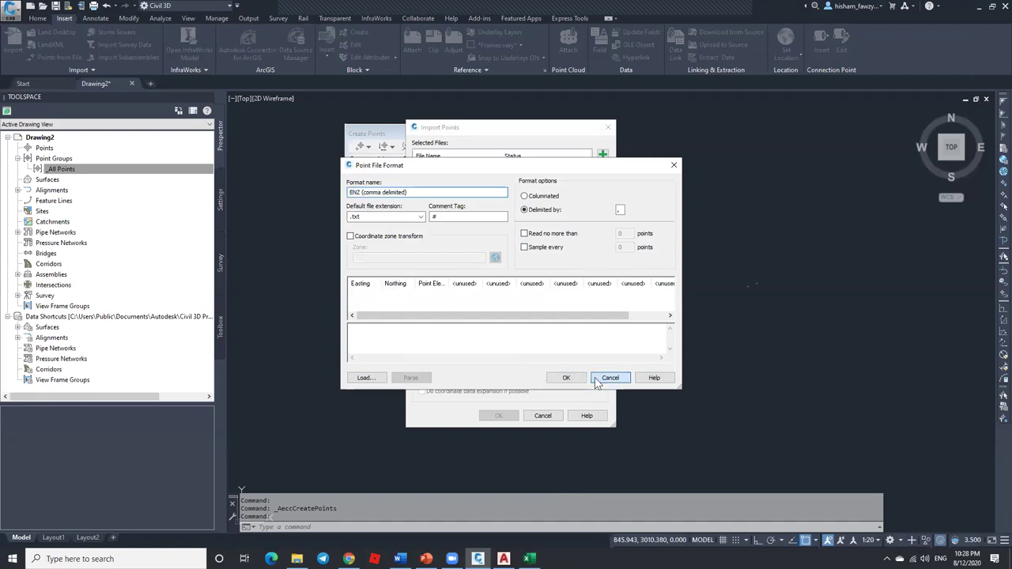
pyautogui.click(551, 353)
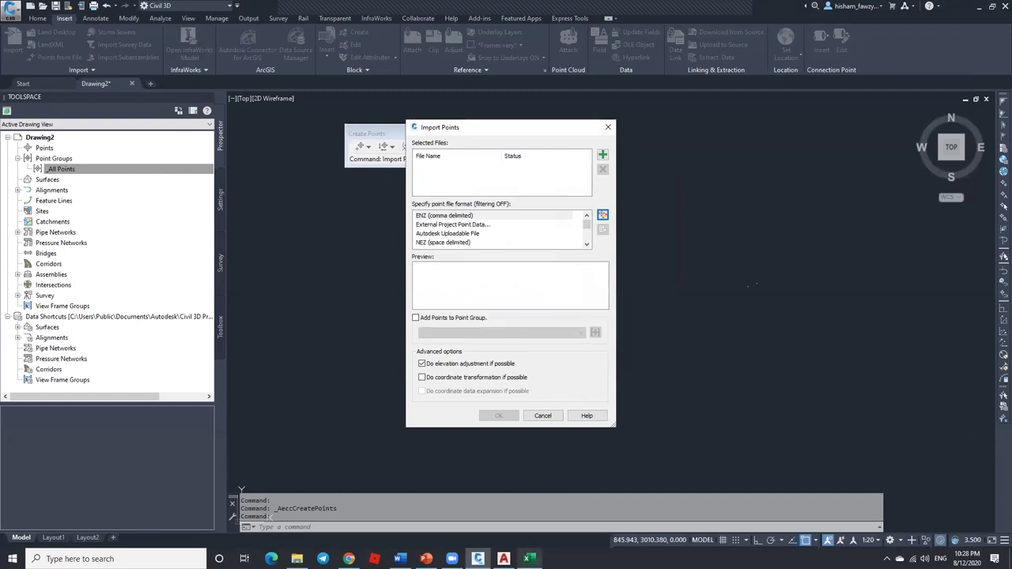
# Step: Switch to Excel, fill the F2 formula down to the last survey point and copy the resulting rows
pyautogui.click(528, 558)
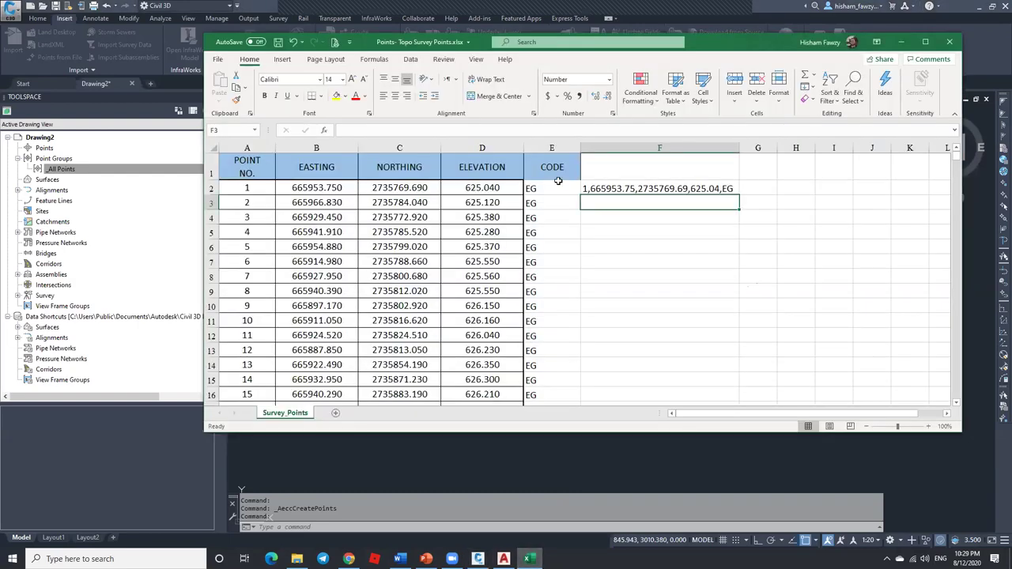
pyautogui.click(734, 190)
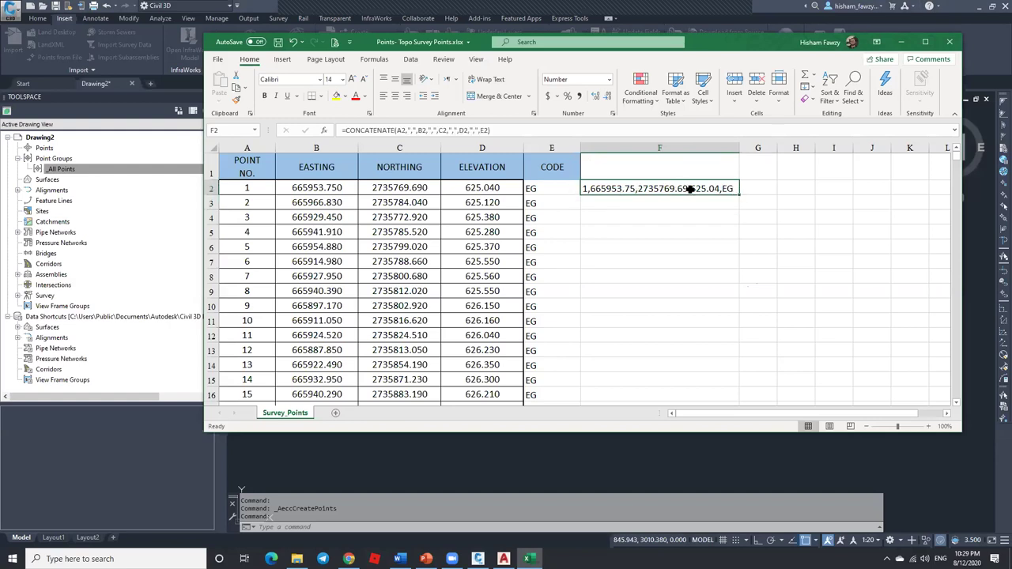
pyautogui.doubleClick(739, 194)
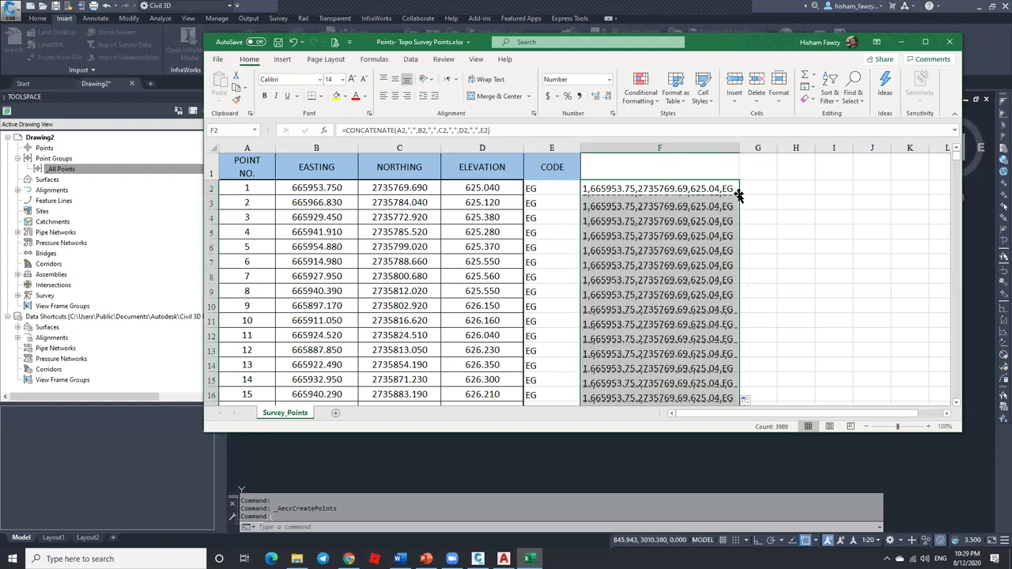
pyautogui.moveTo(955, 246); pyautogui.dragTo(957, 393)
pyautogui.moveTo(761, 393); pyautogui.dragTo(761, 393)
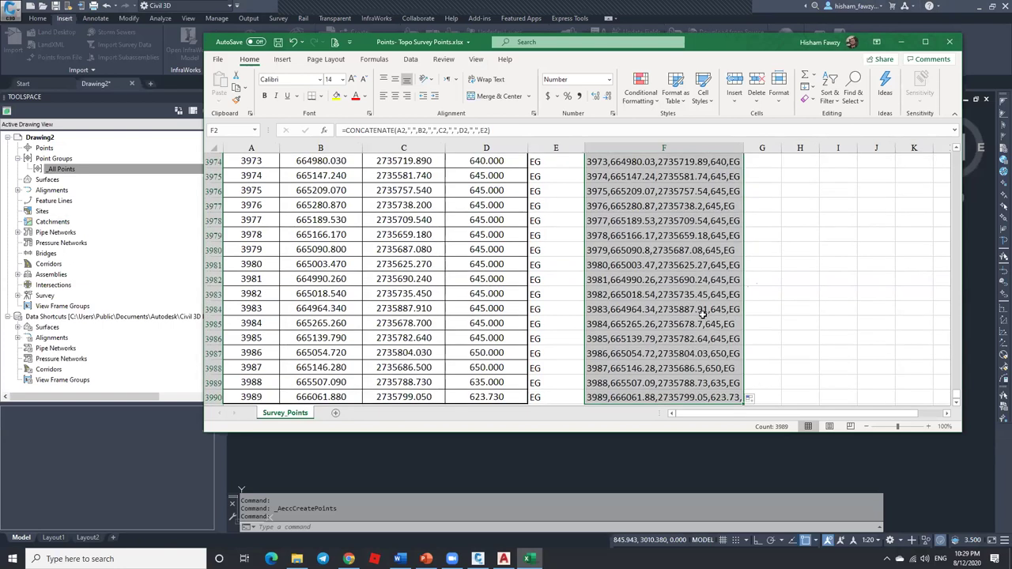
# Step: Dismiss the Import Points dialog and minimize all open windows to reach the desktop
pyautogui.click(901, 41)
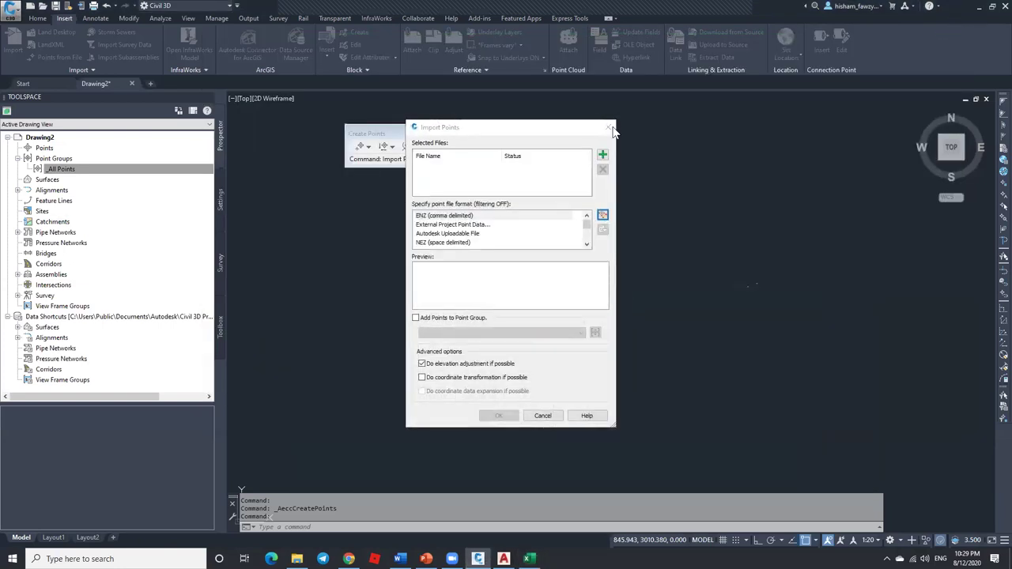
pyautogui.click(608, 127)
pyautogui.click(980, 10)
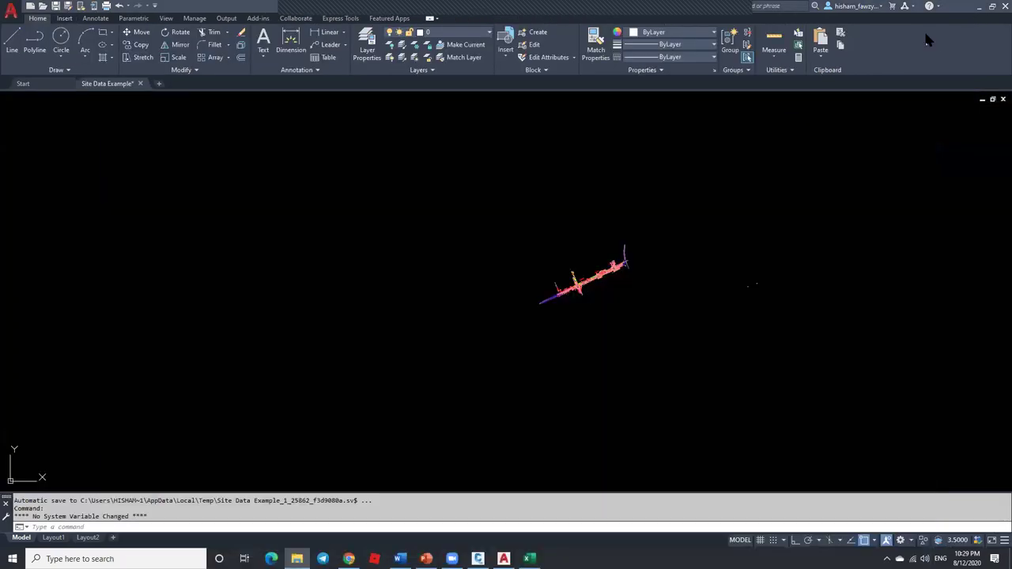
pyautogui.click(980, 6)
# Step: Create a new text document named POINTS.txt on the desktop
pyautogui.rightClick(755, 94)
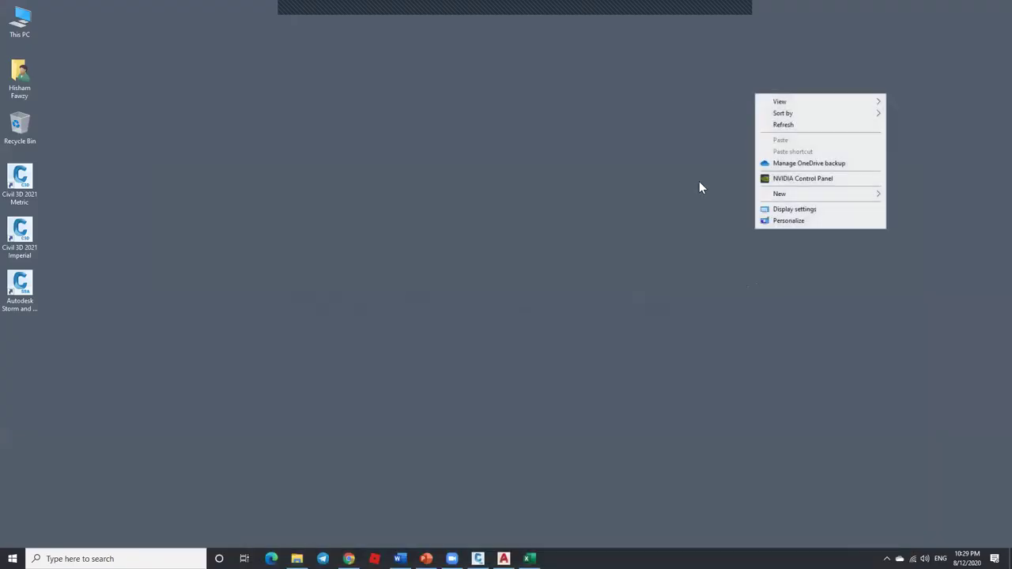
pyautogui.moveTo(794, 197)
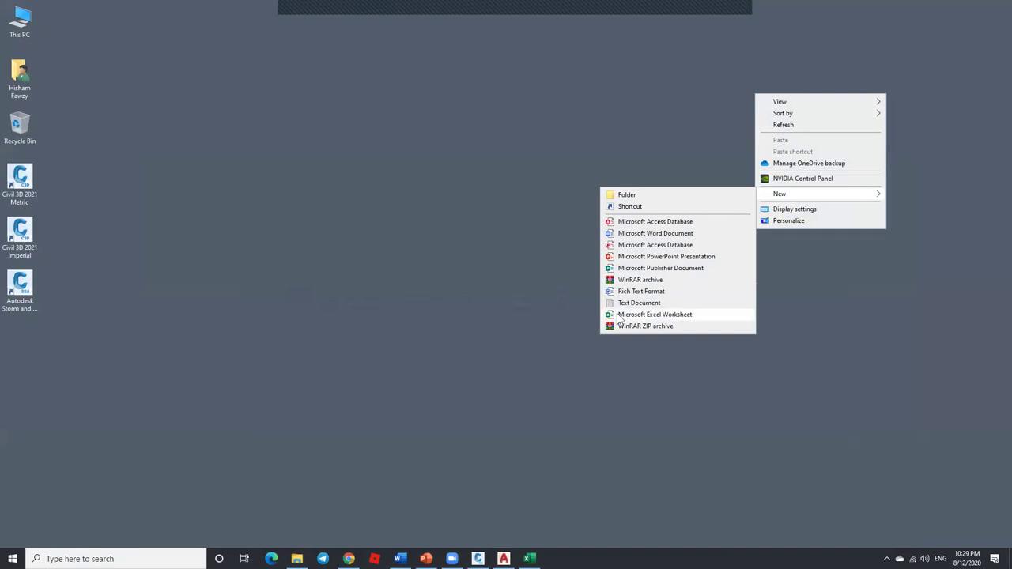
pyautogui.click(638, 303)
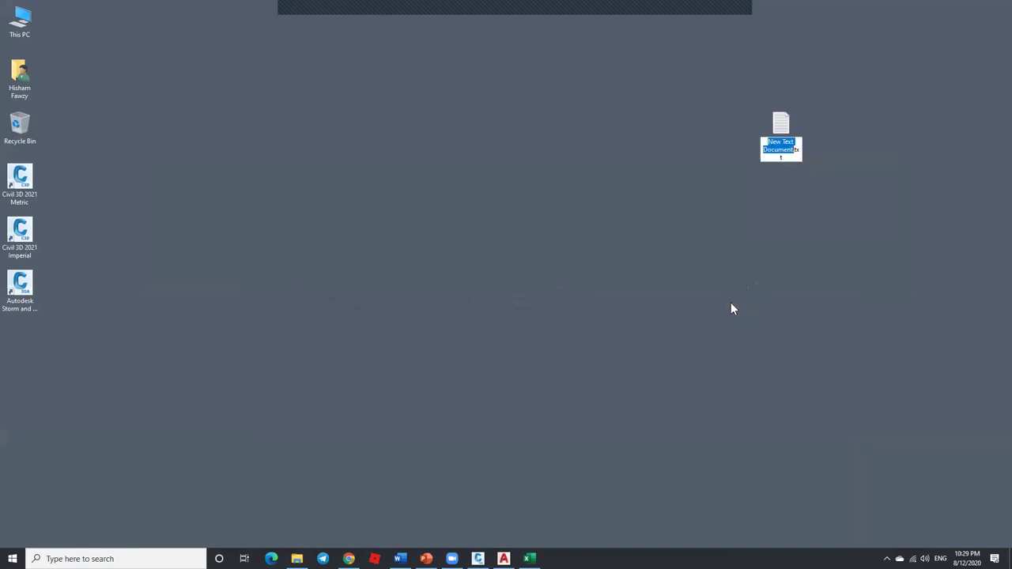
pyautogui.write('POINT')
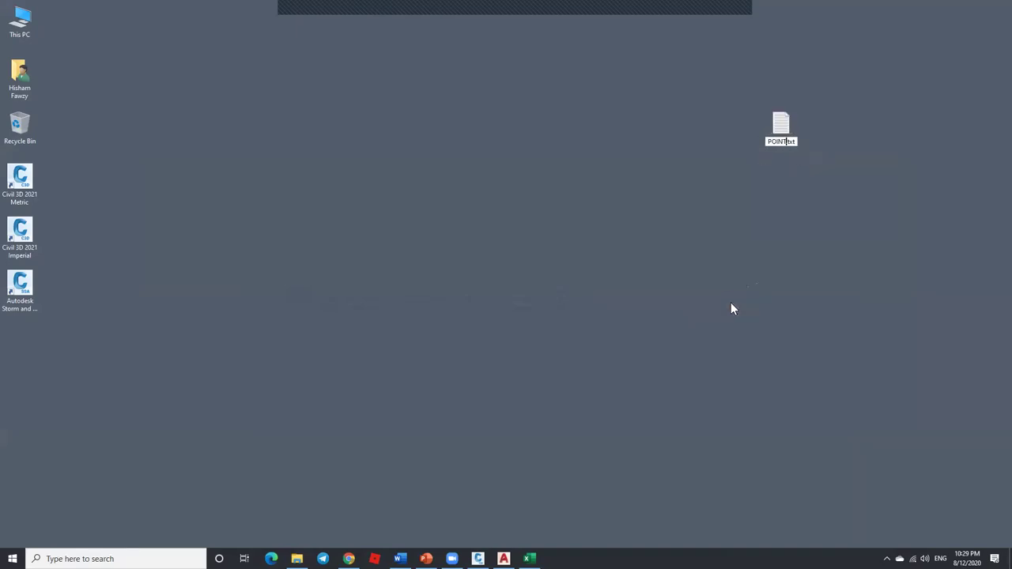
pyautogui.write('S')
pyautogui.press('Return')
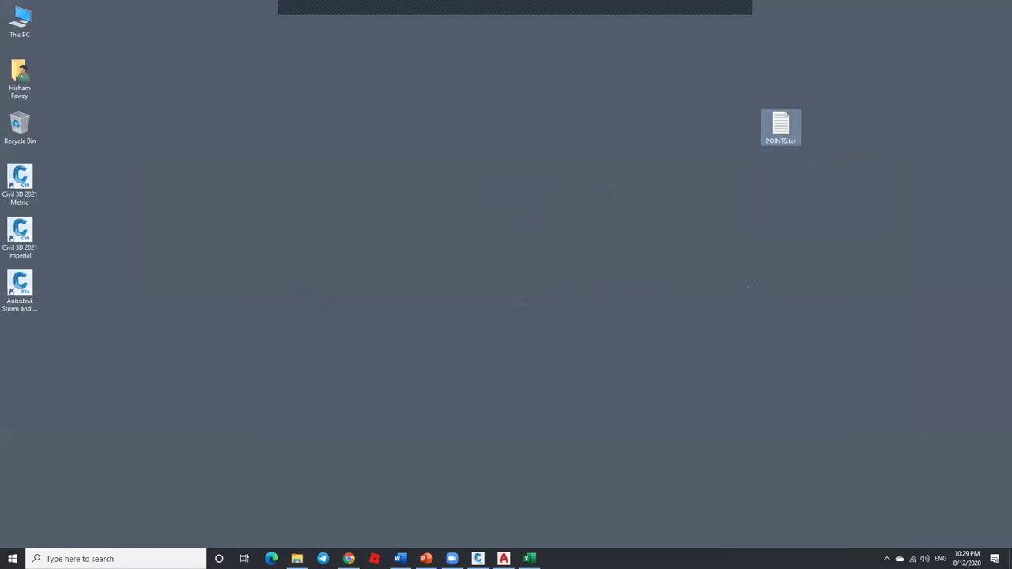
# Step: Paste the copied point rows into POINTS.txt, then save and close the file
pyautogui.press('Return')
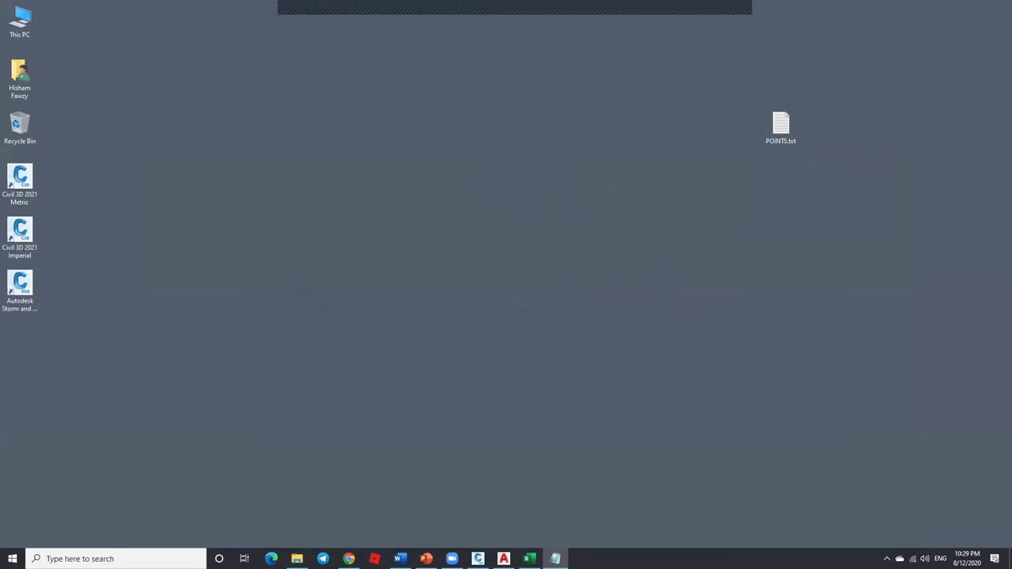
pyautogui.hotkey('ctrl', 'v')
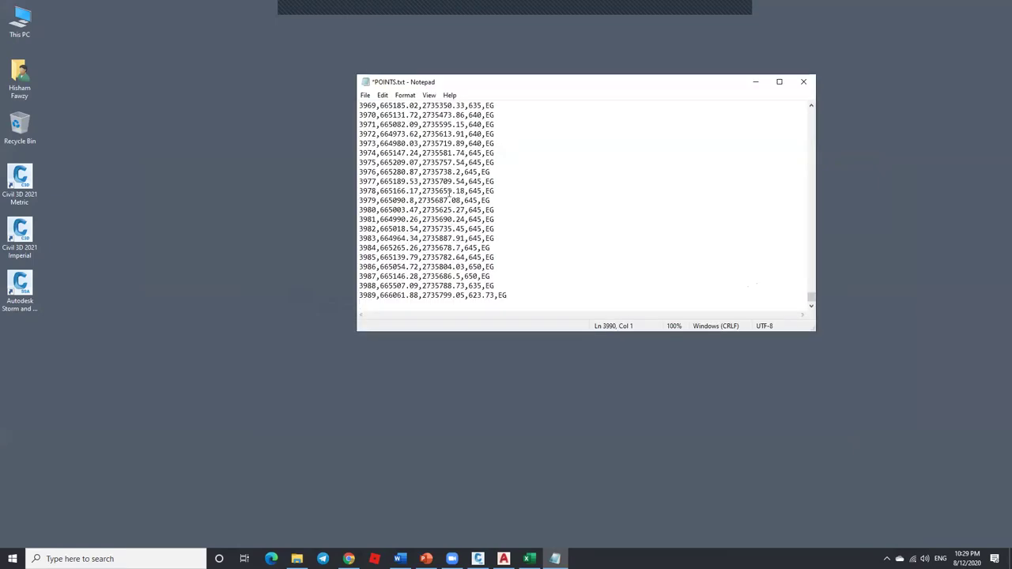
pyautogui.moveTo(811, 295); pyautogui.dragTo(802, 94)
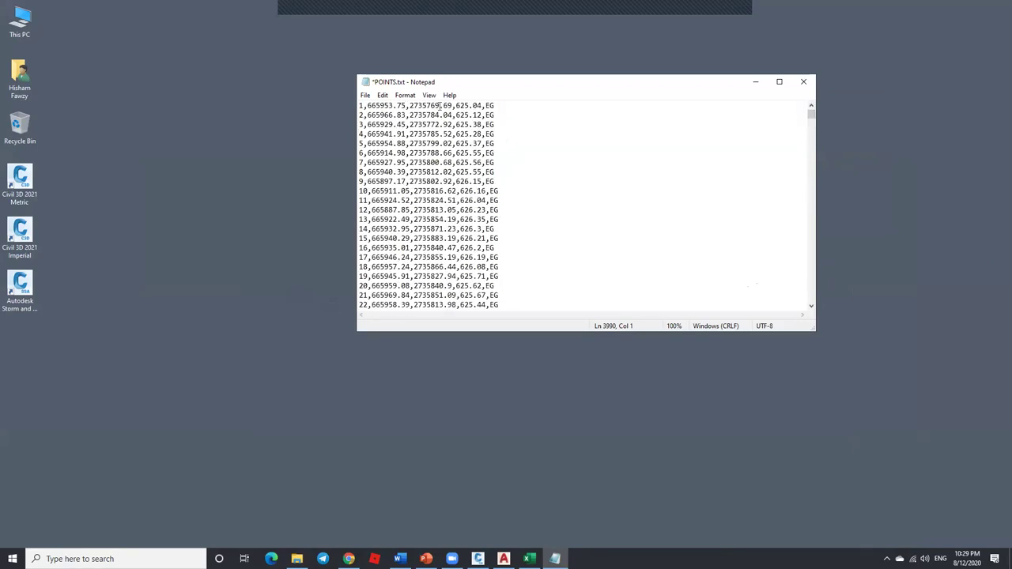
pyautogui.click(803, 82)
pyautogui.click(478, 285)
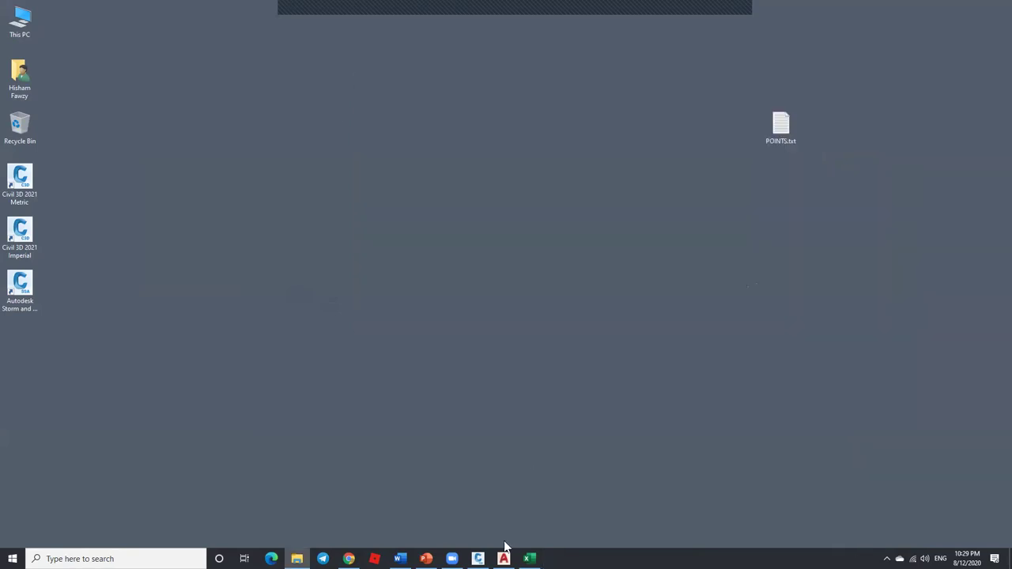
# Step: Switch to Civil 3D, start importing points from a file and add POINTS.txt from the desktop as the source
pyautogui.click(478, 558)
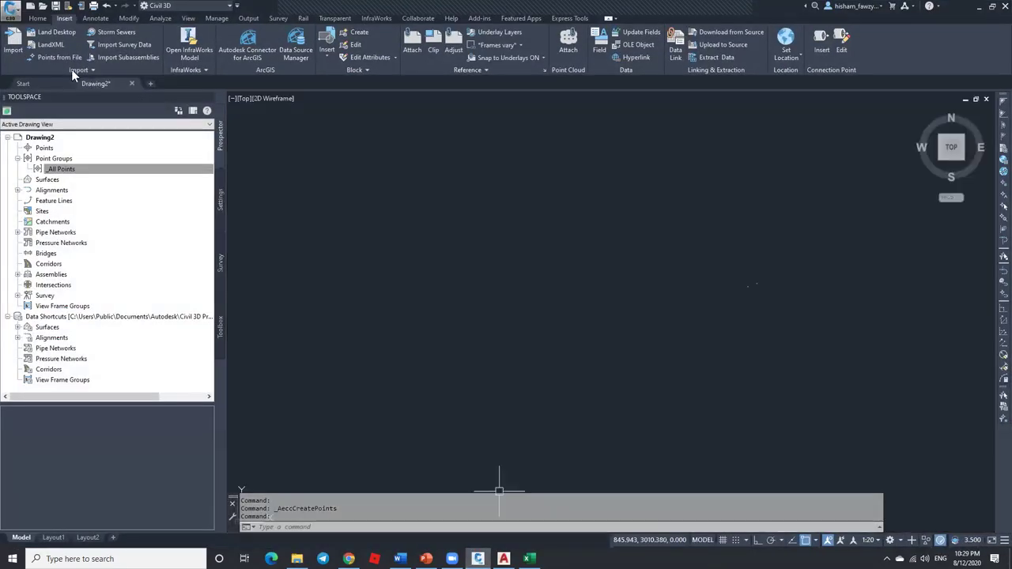
pyautogui.click(64, 56)
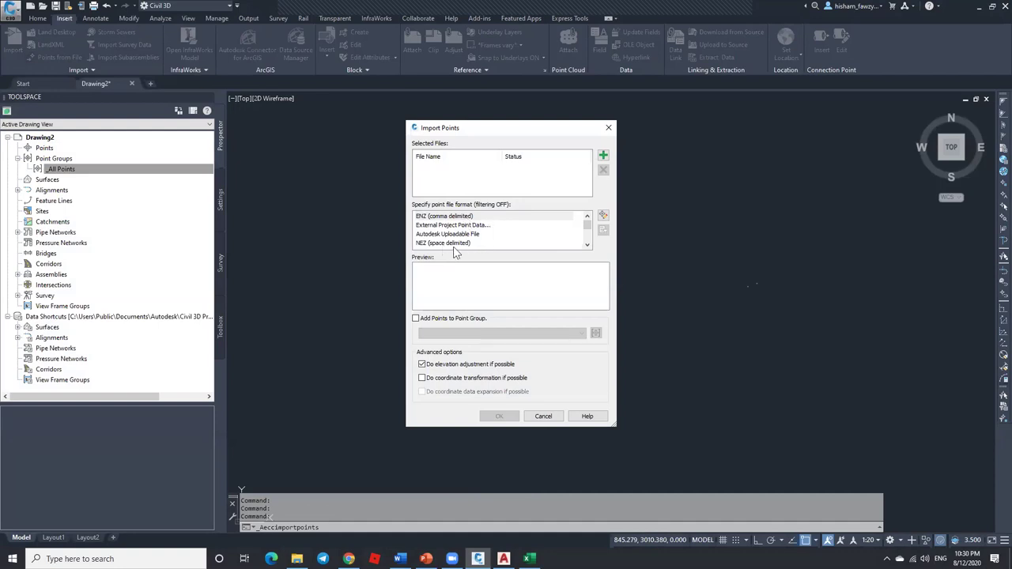
pyautogui.click(603, 156)
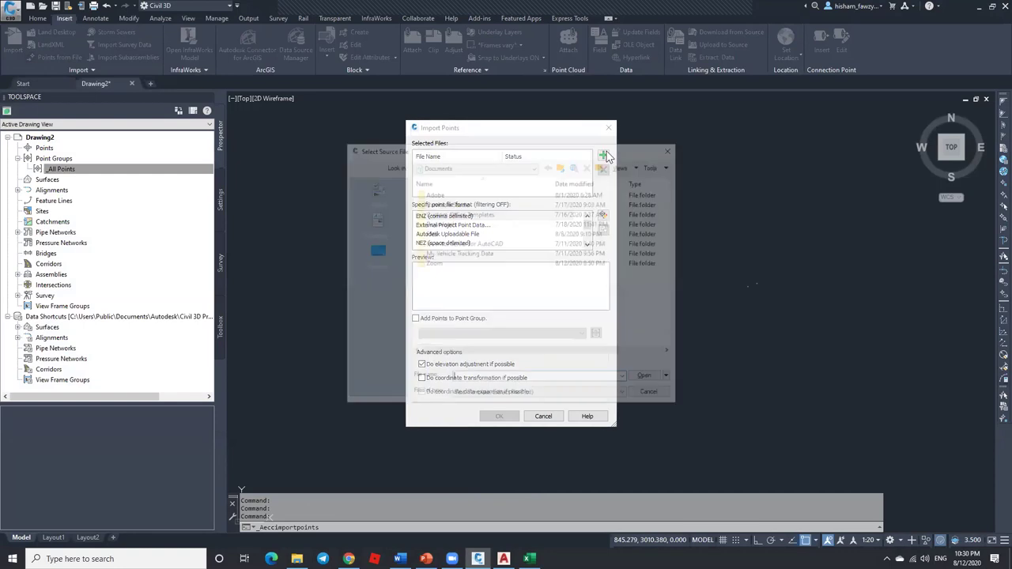
pyautogui.click(374, 251)
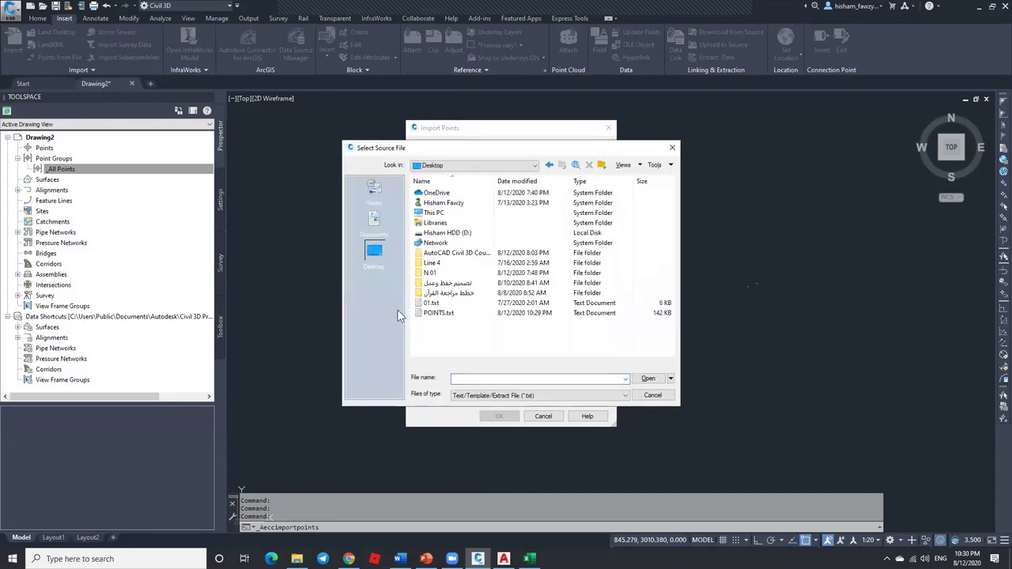
pyautogui.click(439, 313)
pyautogui.click(631, 378)
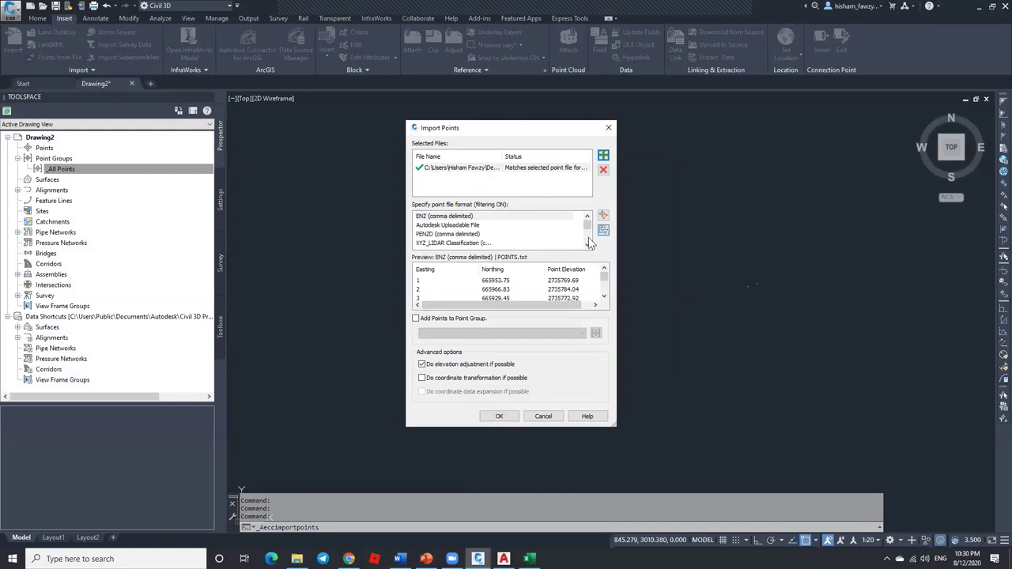
# Step: Choose PENZ (comma delimited) as the point file format for the import
pyautogui.scroll(-1, 521, 243)
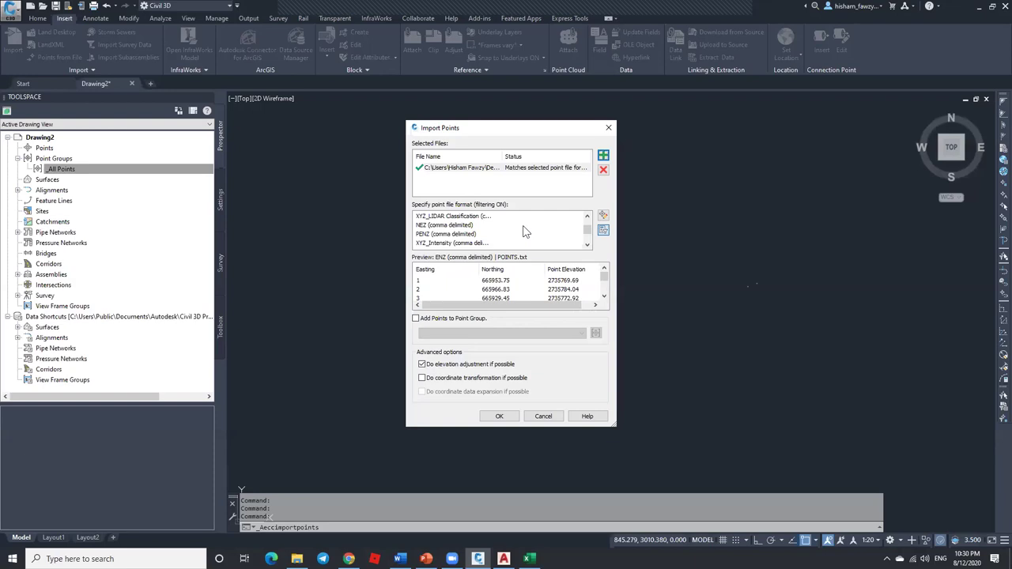
pyautogui.click(586, 244)
pyautogui.click(586, 244)
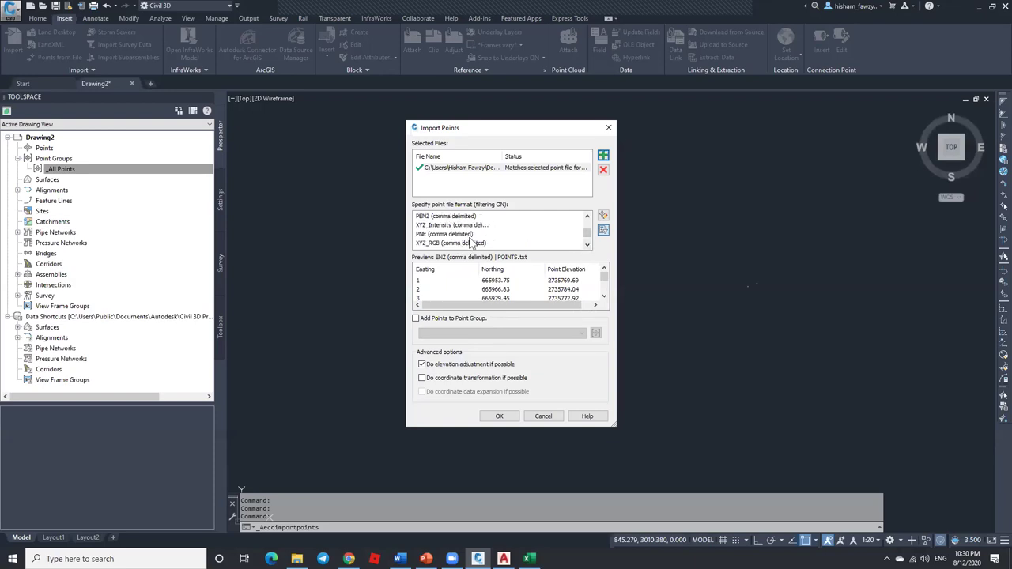
pyautogui.click(586, 245)
pyautogui.click(586, 245)
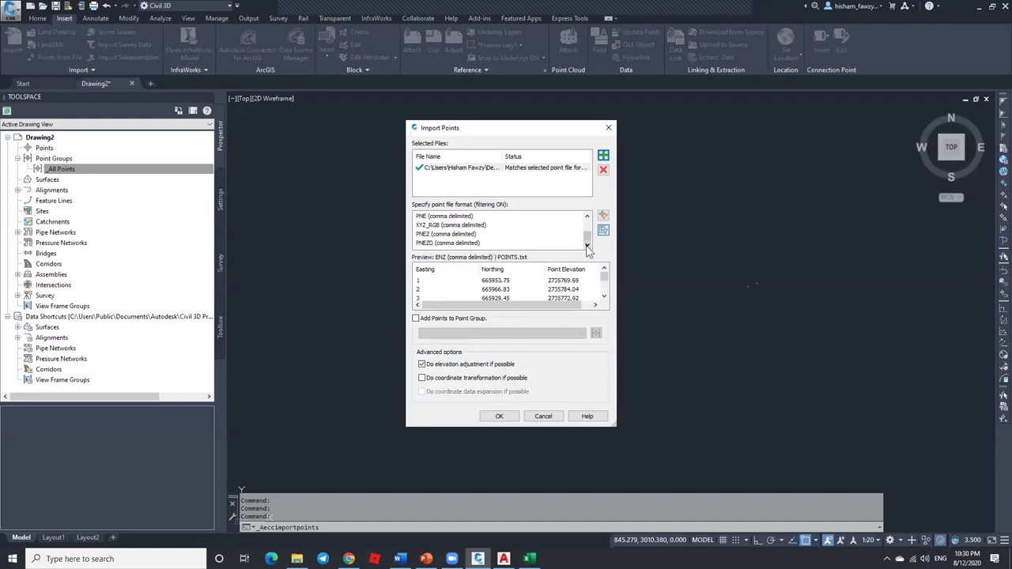
pyautogui.click(587, 217)
pyautogui.click(587, 218)
pyautogui.click(588, 217)
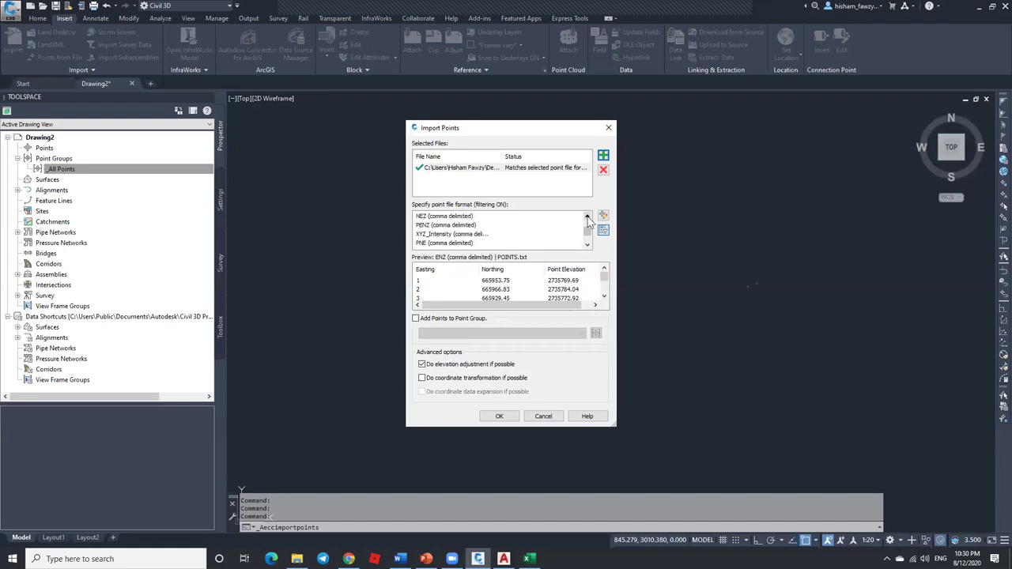
pyautogui.click(442, 227)
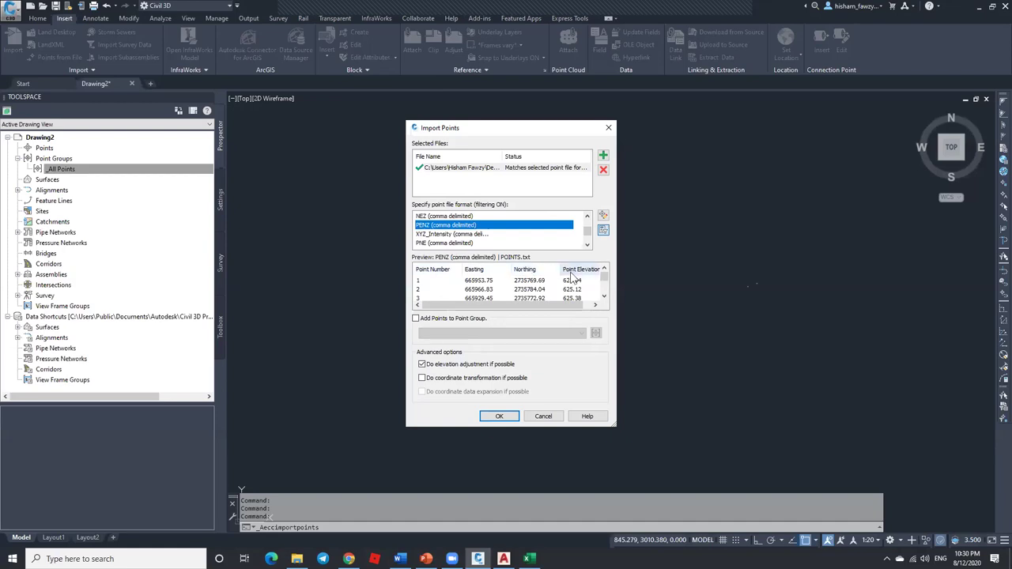
# Step: Try PNEZD (comma delimited) as the point file format and check its column order against the Excel survey sheet
pyautogui.click(587, 244)
pyautogui.click(586, 244)
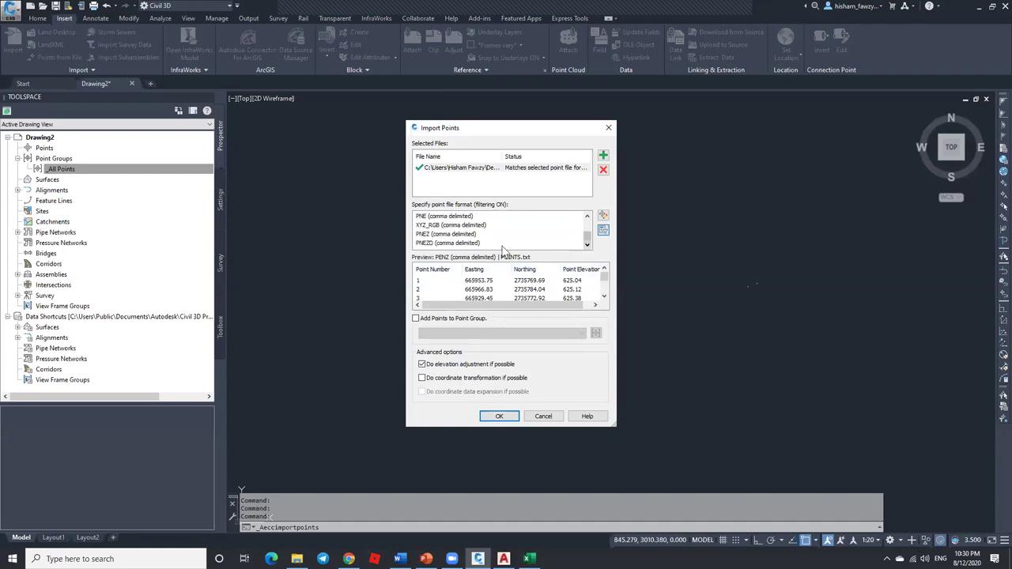
pyautogui.click(447, 243)
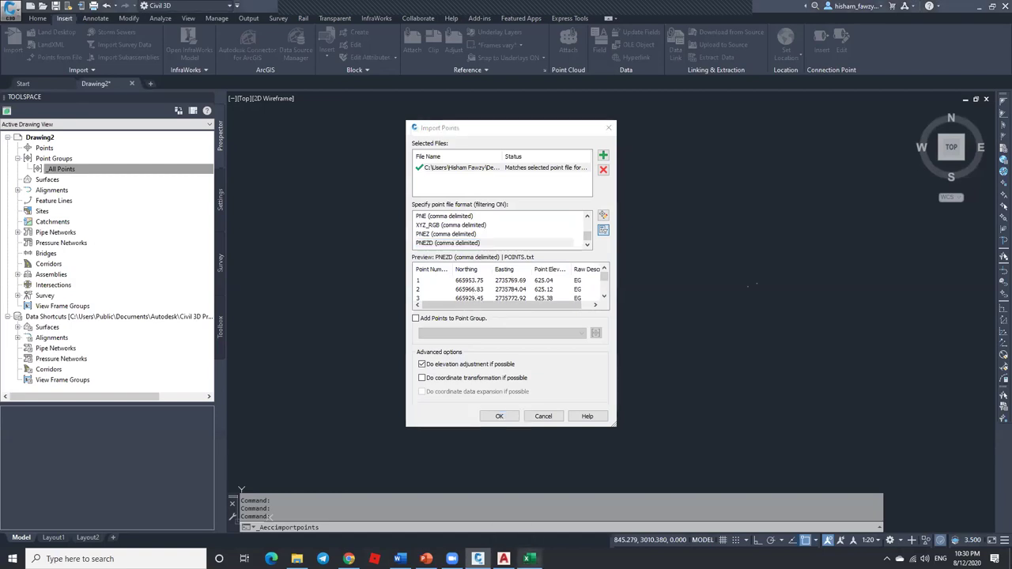
pyautogui.hotkey('alt', 'Tab')
pyautogui.moveTo(956, 396); pyautogui.dragTo(919, 51)
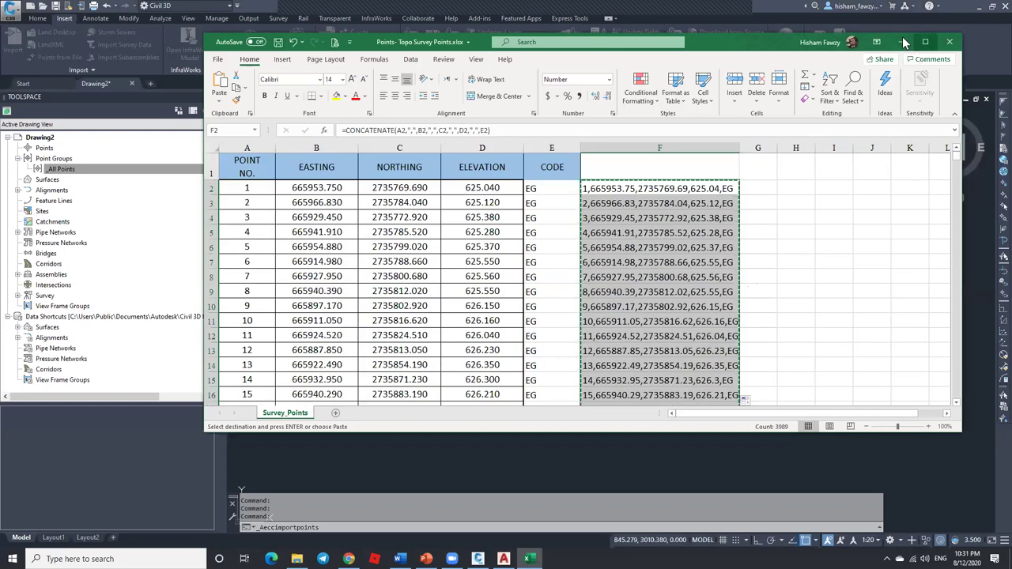
pyautogui.click(901, 42)
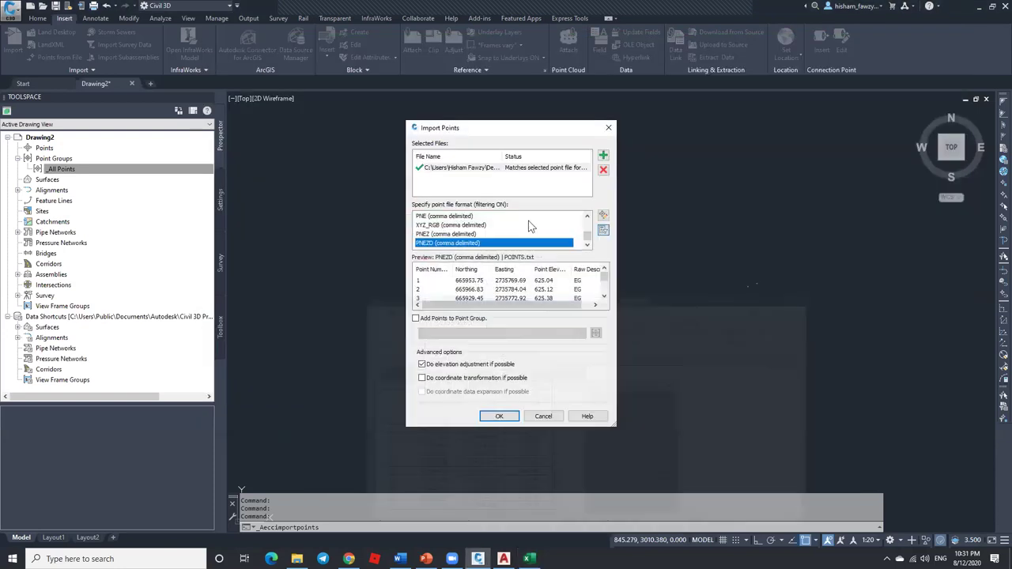
# Step: Choose PENZD (comma delimited) as the point file format for the import
pyautogui.click(588, 217)
pyautogui.click(587, 216)
pyautogui.click(587, 217)
pyautogui.click(588, 217)
pyautogui.click(587, 217)
pyautogui.click(427, 227)
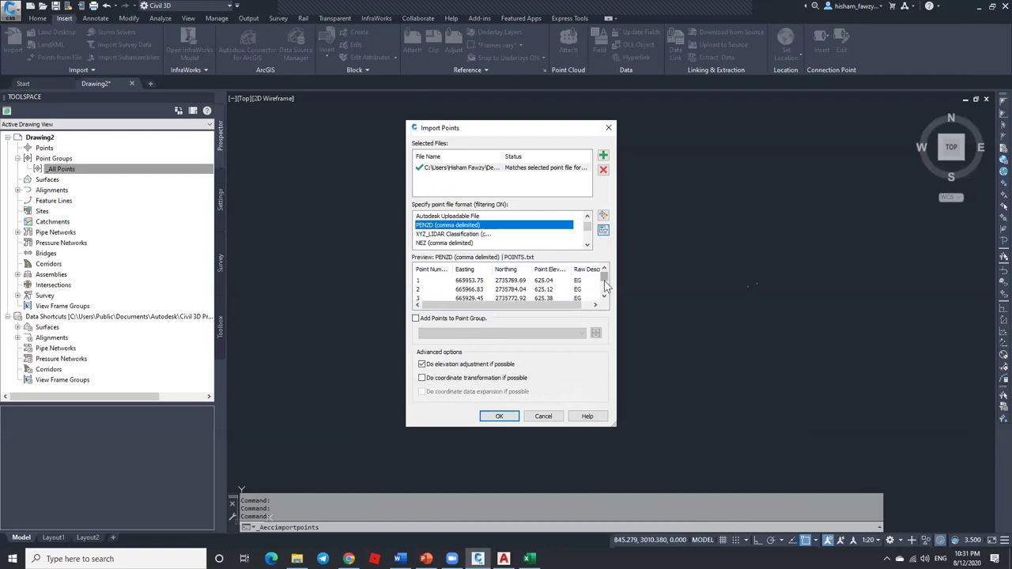
# Step: Compare the point rows in the Excel survey sheet with the rows in the PENZD import preview
pyautogui.click(529, 558)
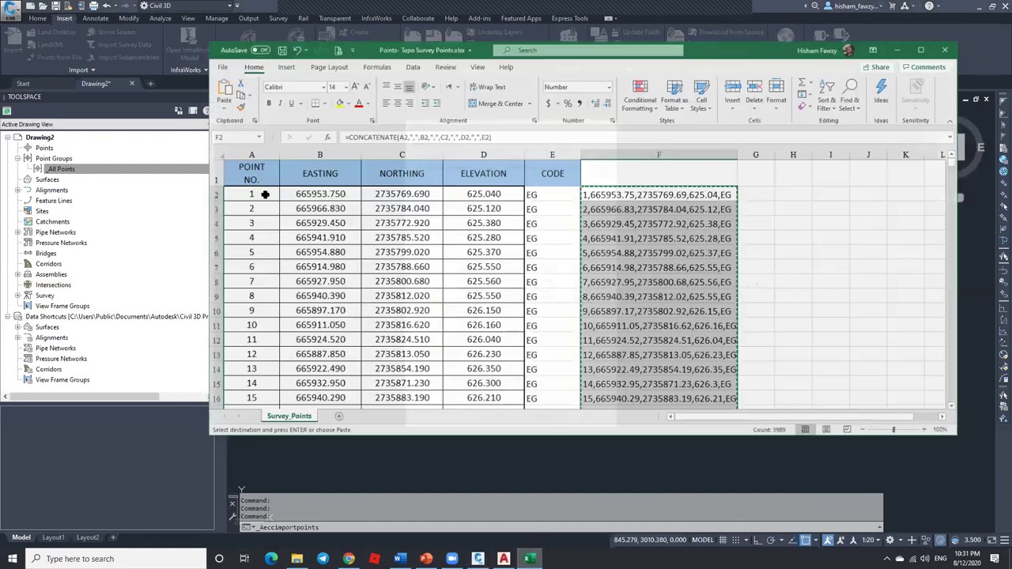
pyautogui.click(264, 195)
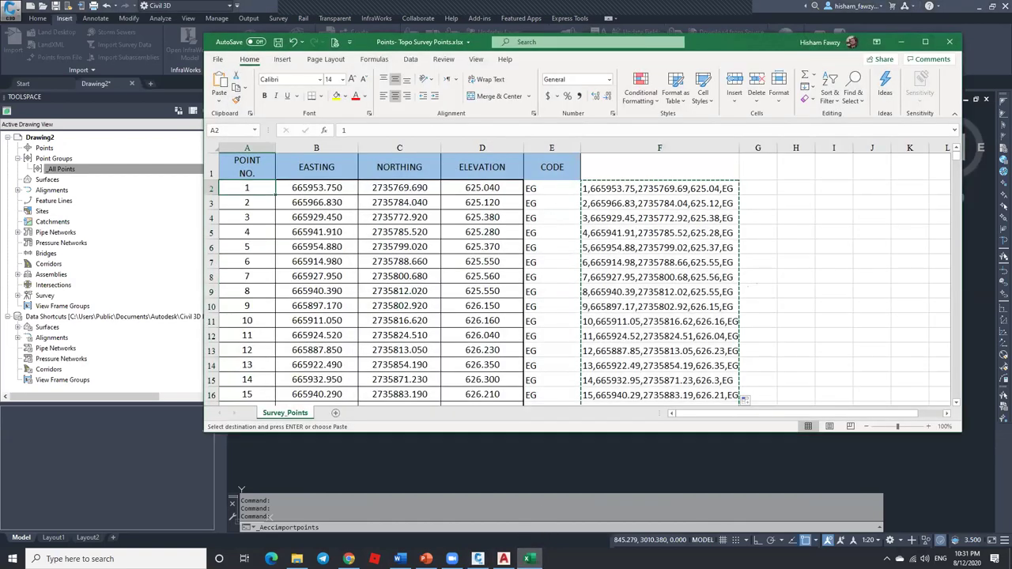
pyautogui.moveTo(959, 156); pyautogui.dragTo(223, 368)
pyautogui.click(263, 311)
pyautogui.click(900, 41)
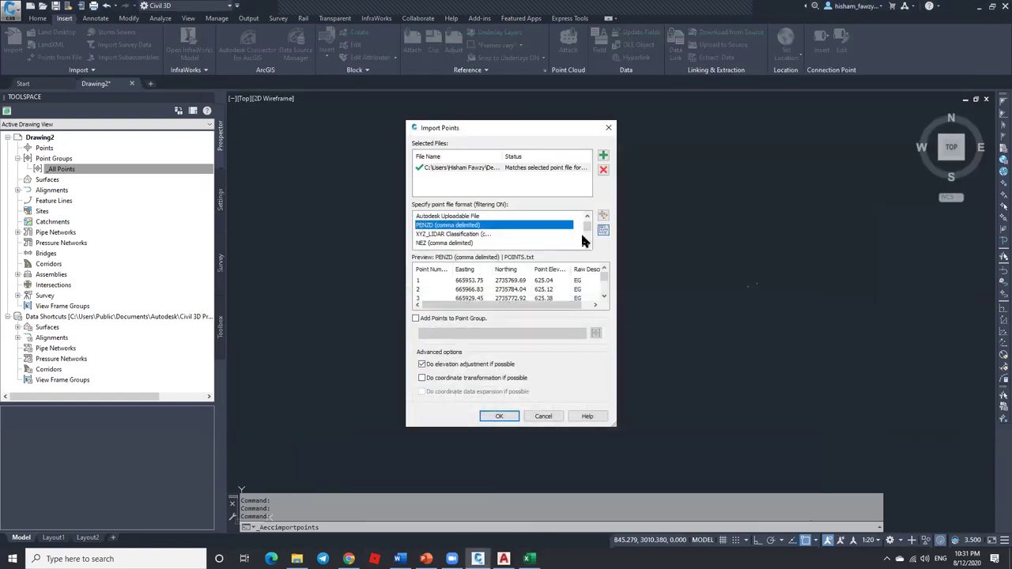
pyautogui.click(588, 246)
pyautogui.scroll(-6, 533, 292)
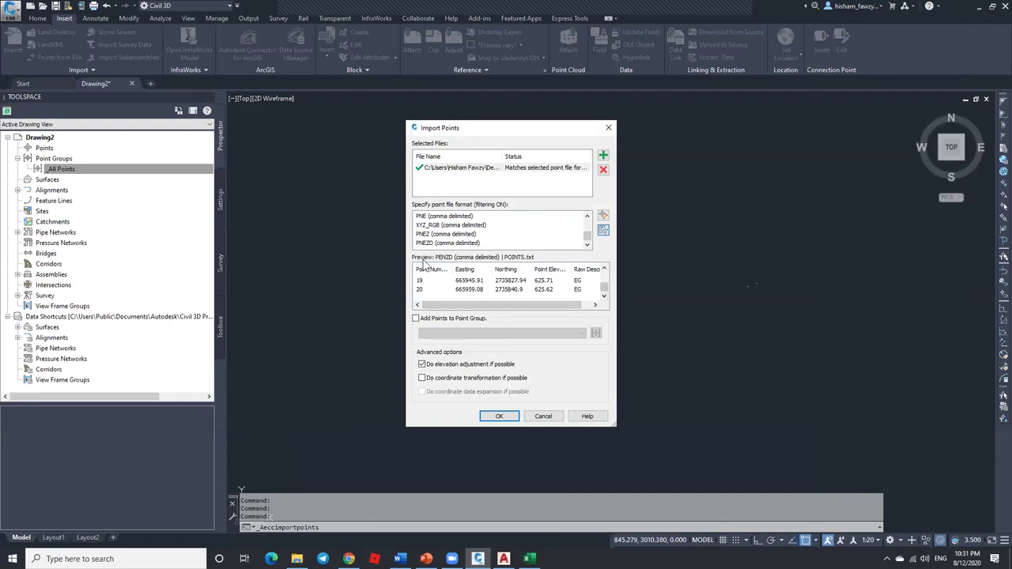
pyautogui.moveTo(605, 291); pyautogui.dragTo(599, 271)
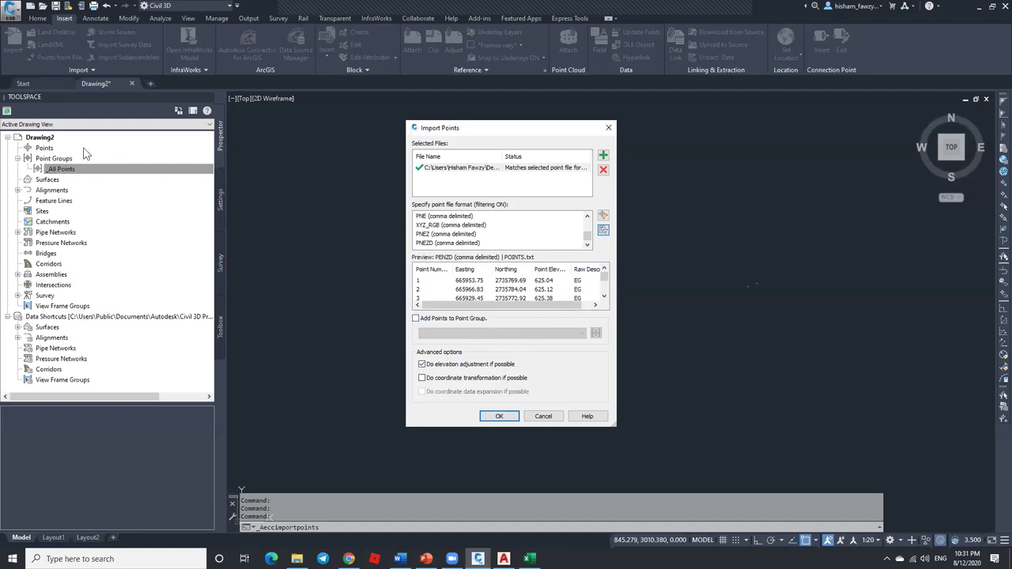
pyautogui.click(448, 319)
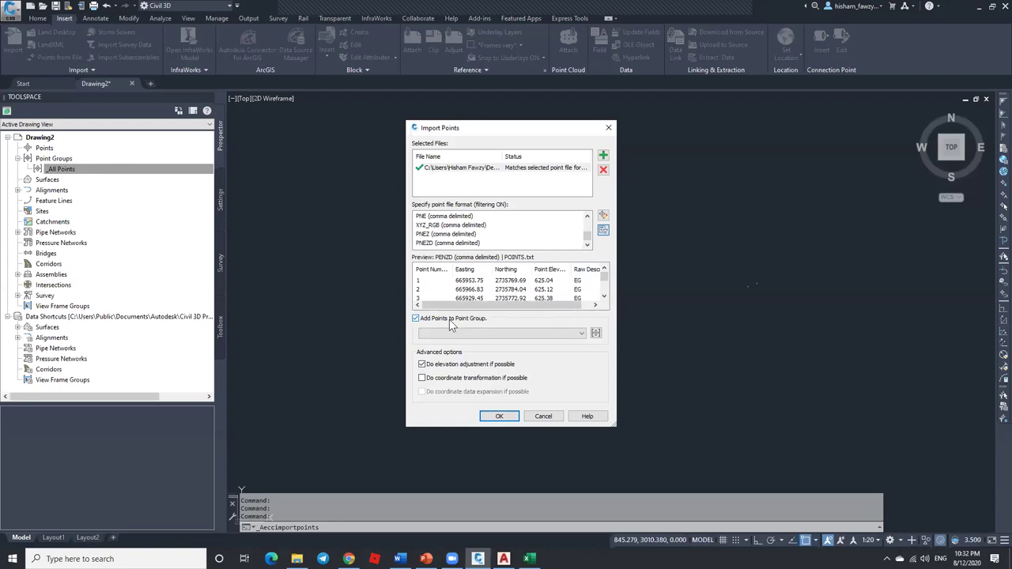
pyautogui.click(583, 333)
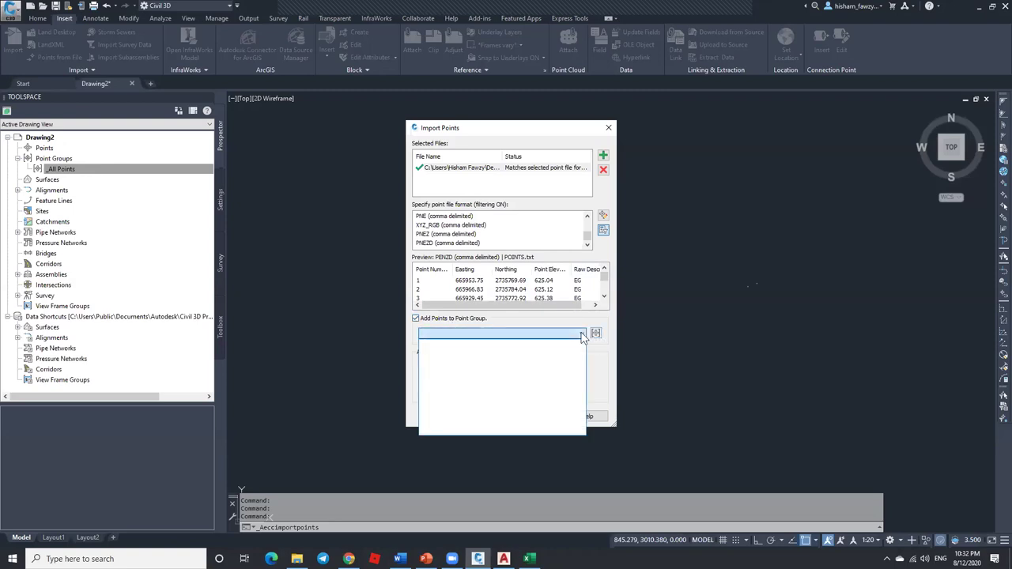
pyautogui.click(597, 358)
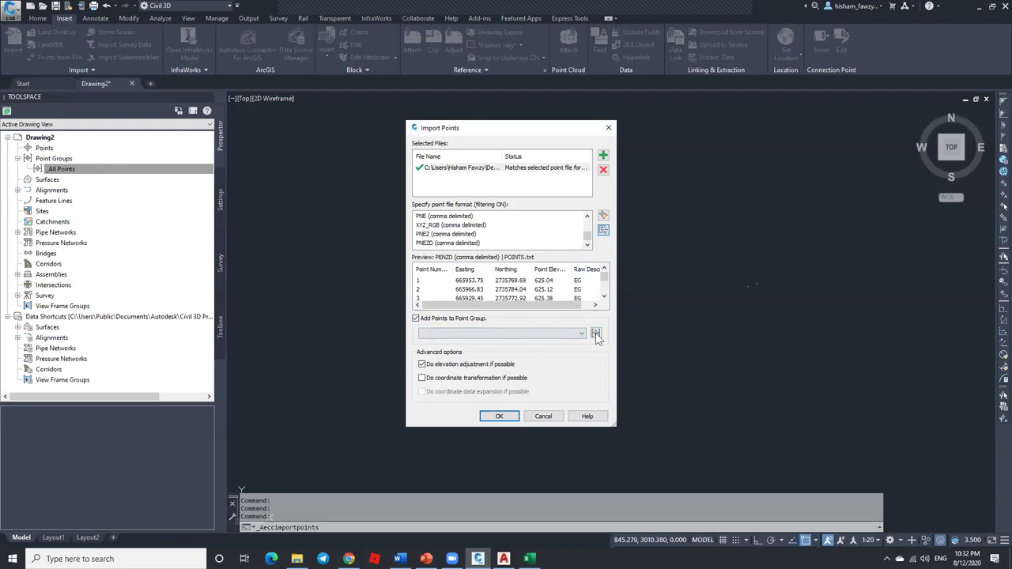
pyautogui.click(596, 334)
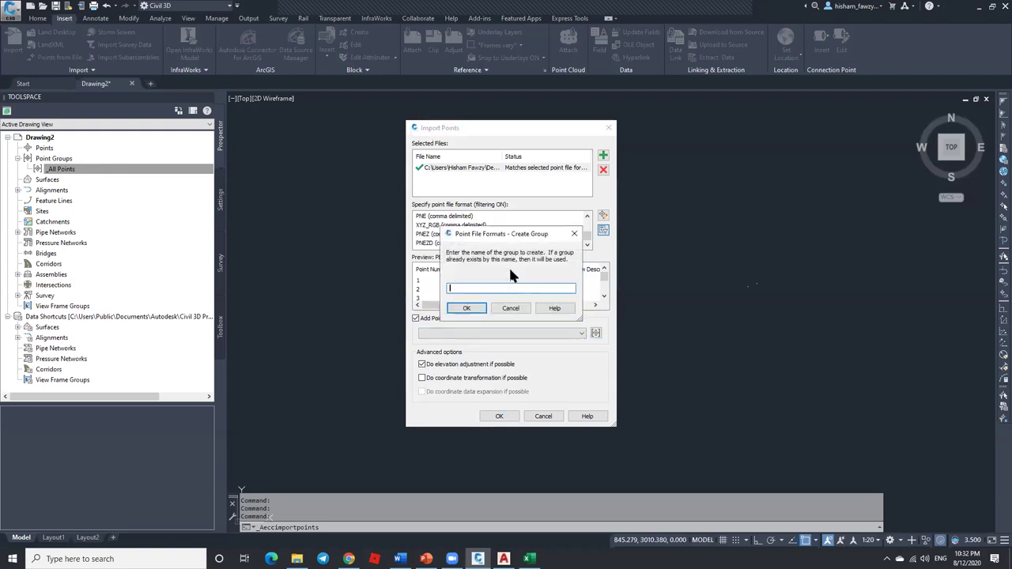
pyautogui.click(509, 308)
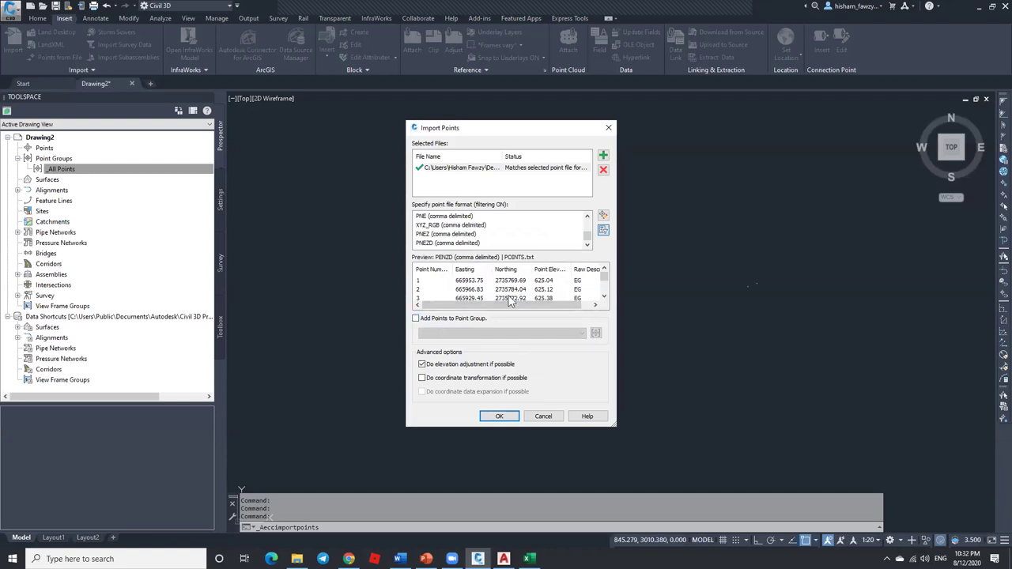
# Step: Turn off elevation adjustment and import the points from POINTS.txt into the drawing
pyautogui.click(490, 368)
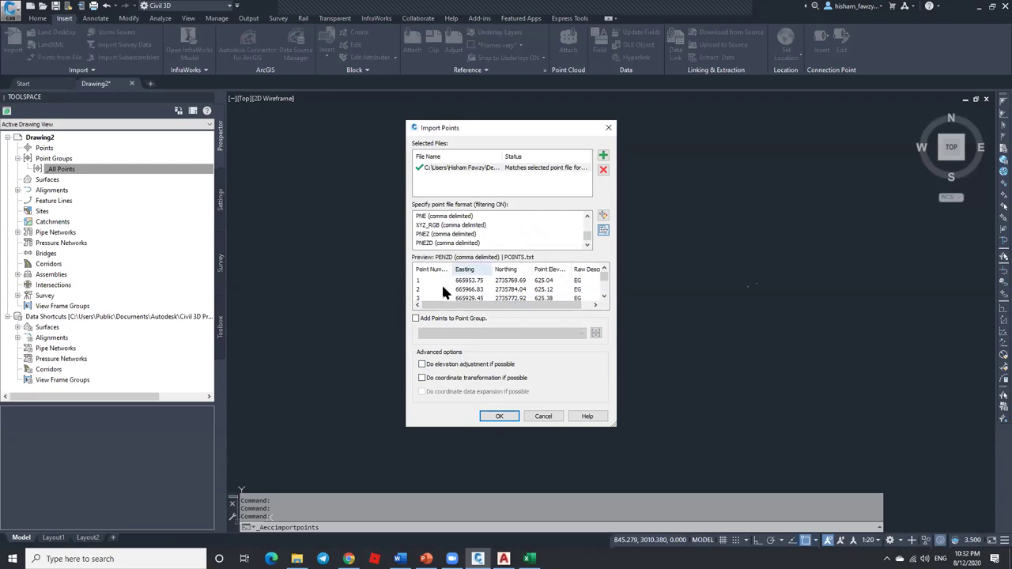
pyautogui.click(498, 416)
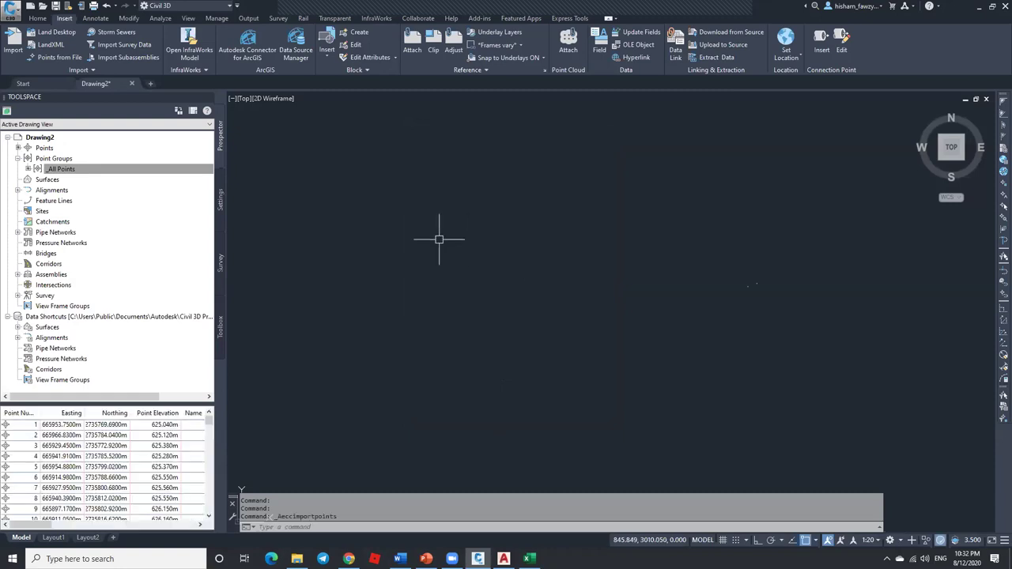
pyautogui.middleClick(517, 185)
pyautogui.middleClick(517, 186)
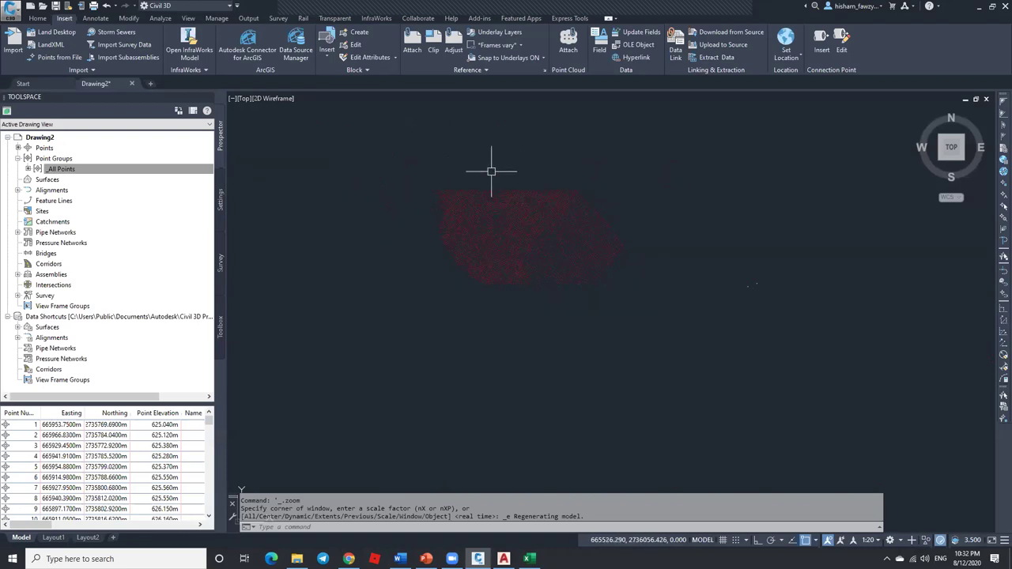
pyautogui.scroll(2, 472, 184)
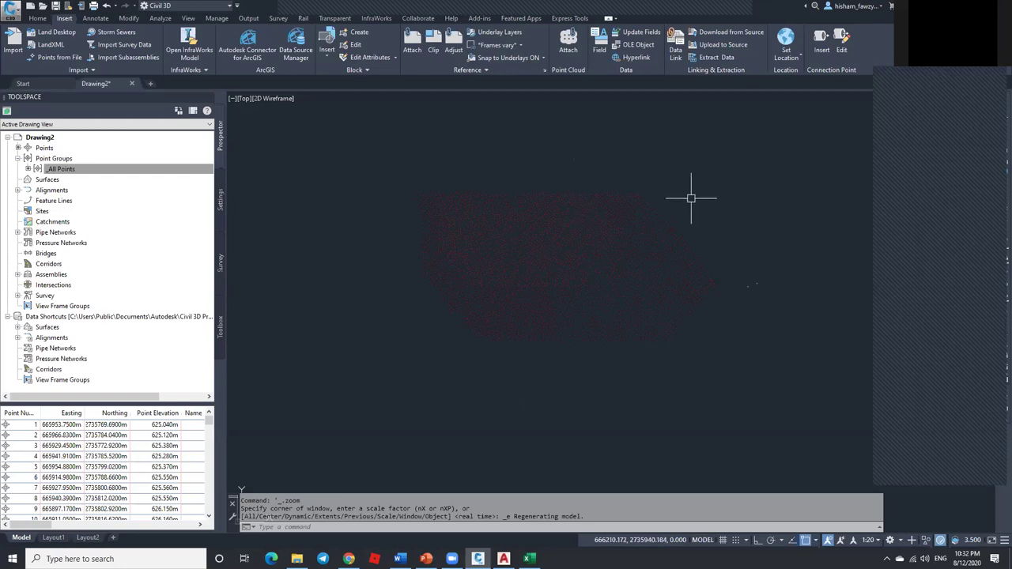
# Step: Set the drawing's annotation scale to 1:500 and inspect the size of the point markers
pyautogui.click(871, 540)
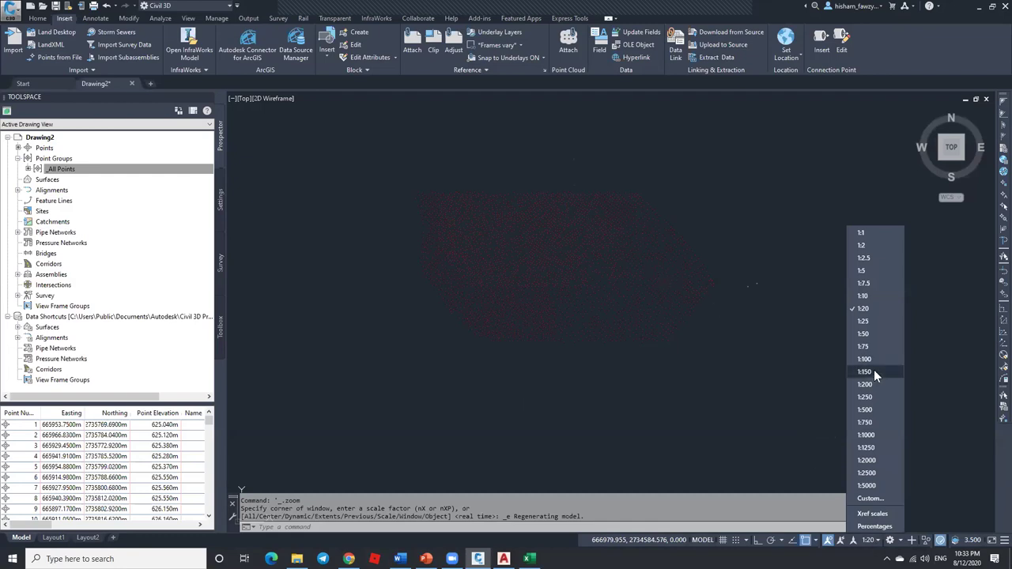
pyautogui.click(871, 409)
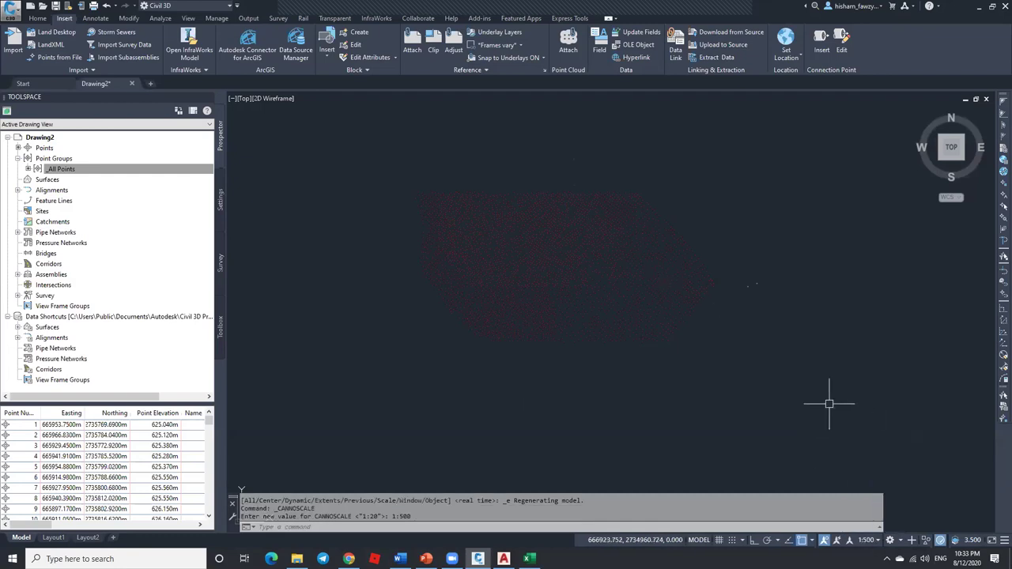
pyautogui.scroll(8, 688, 242)
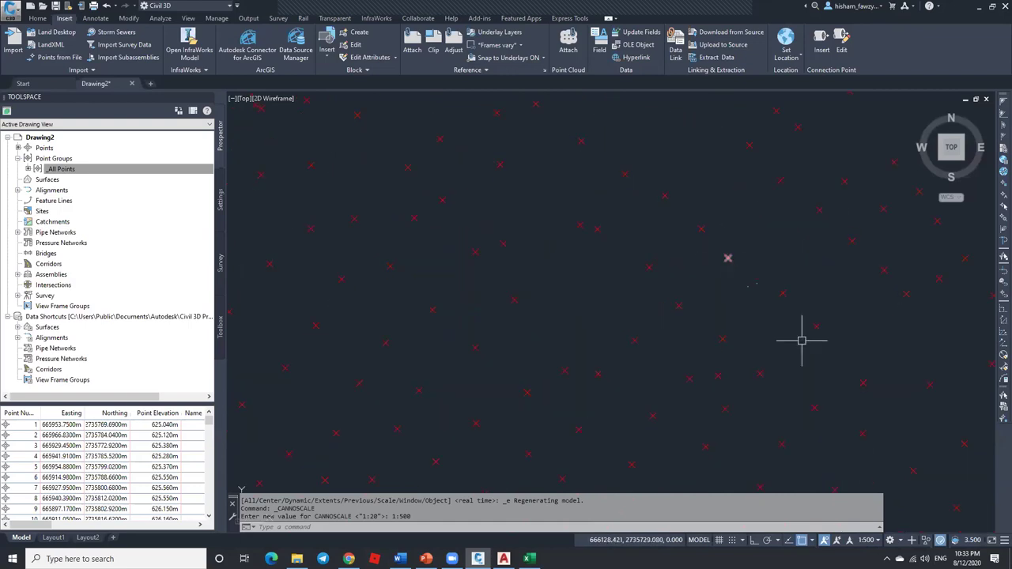
# Step: Set the drawing's annotation scale to 1:1000 to enlarge the point markers
pyautogui.click(876, 544)
pyautogui.click(869, 435)
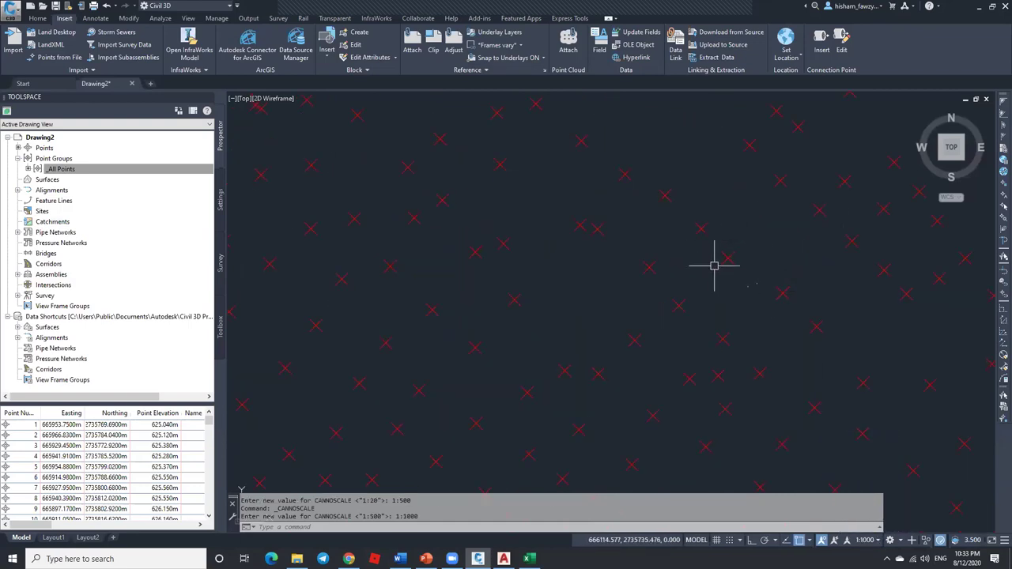
pyautogui.scroll(-5, 649, 236)
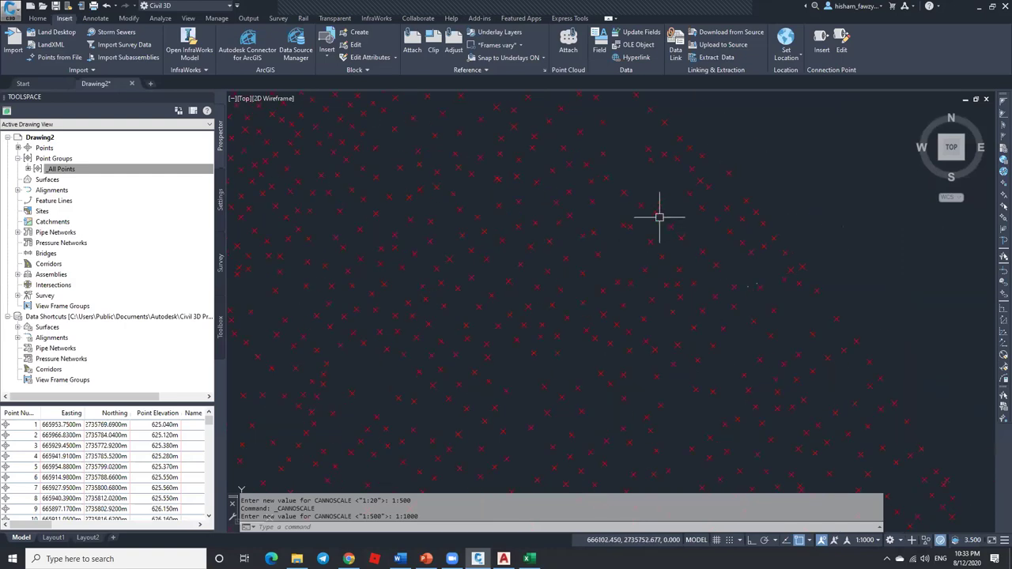
pyautogui.scroll(-2, 578, 203)
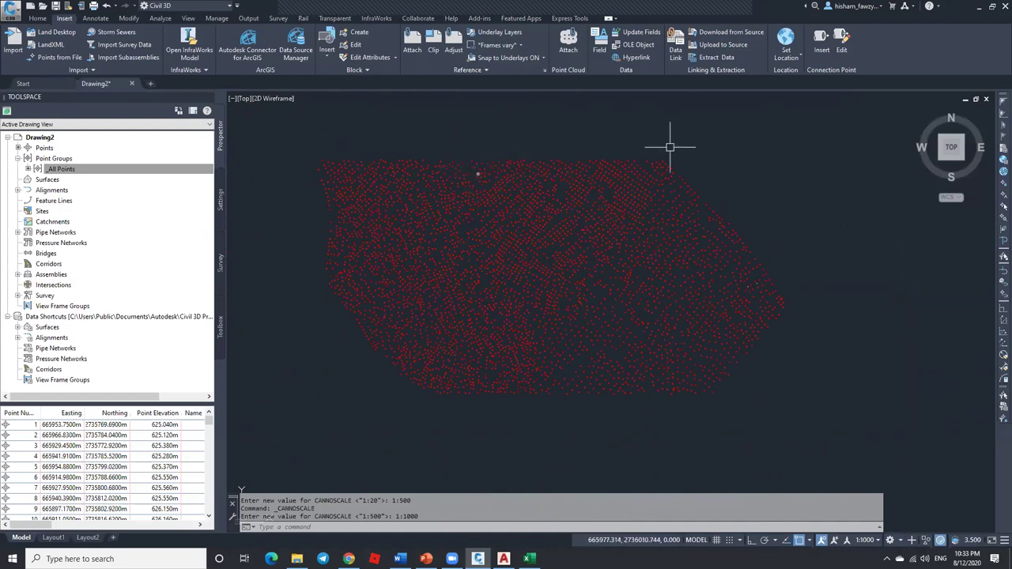
# Step: Select all the imported points, review their object properties, and clear the selection
pyautogui.click(860, 127)
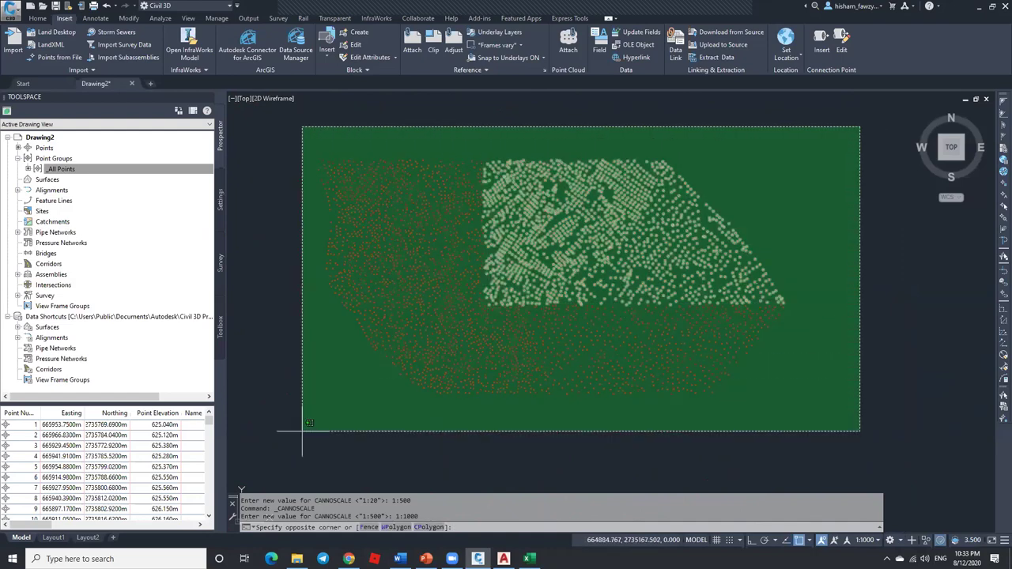
pyautogui.click(301, 431)
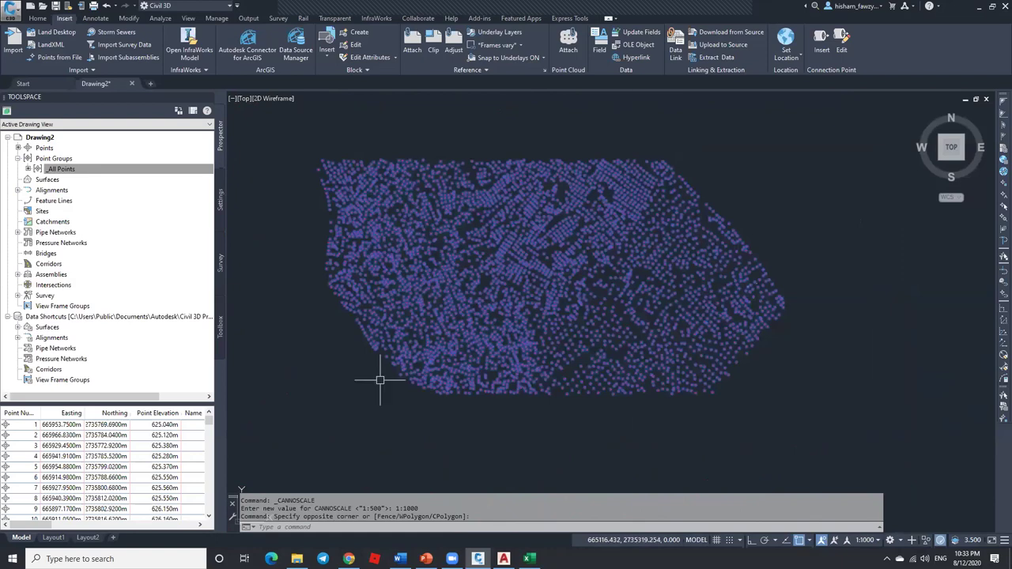
pyautogui.hotkey('ctrl', '1')
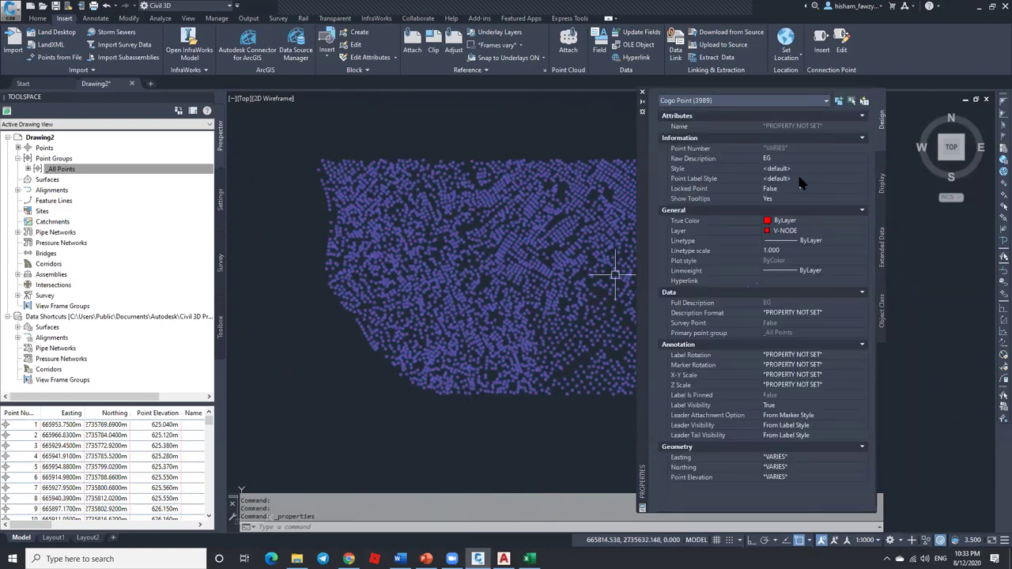
pyautogui.click(642, 92)
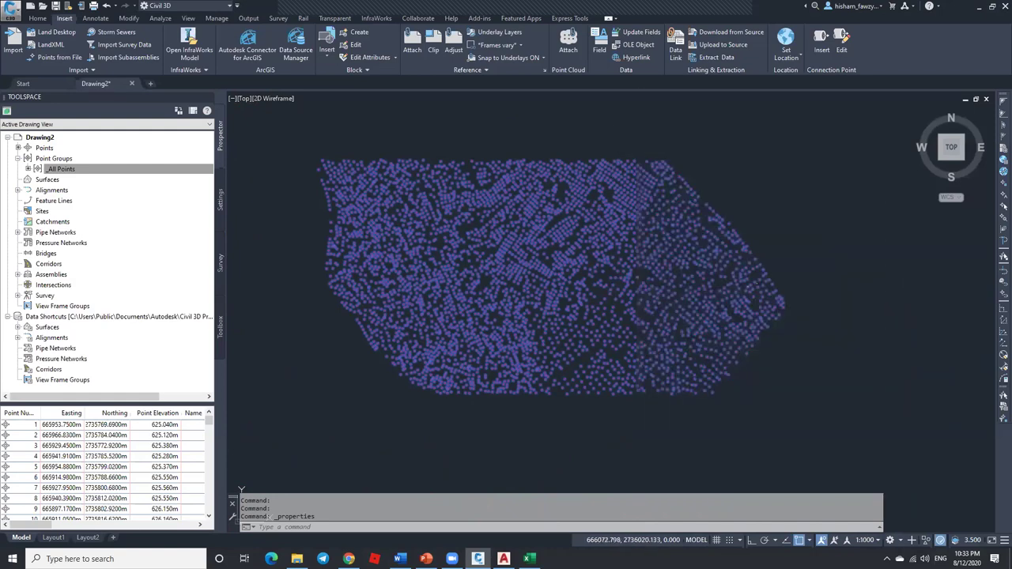
pyautogui.press('Escape')
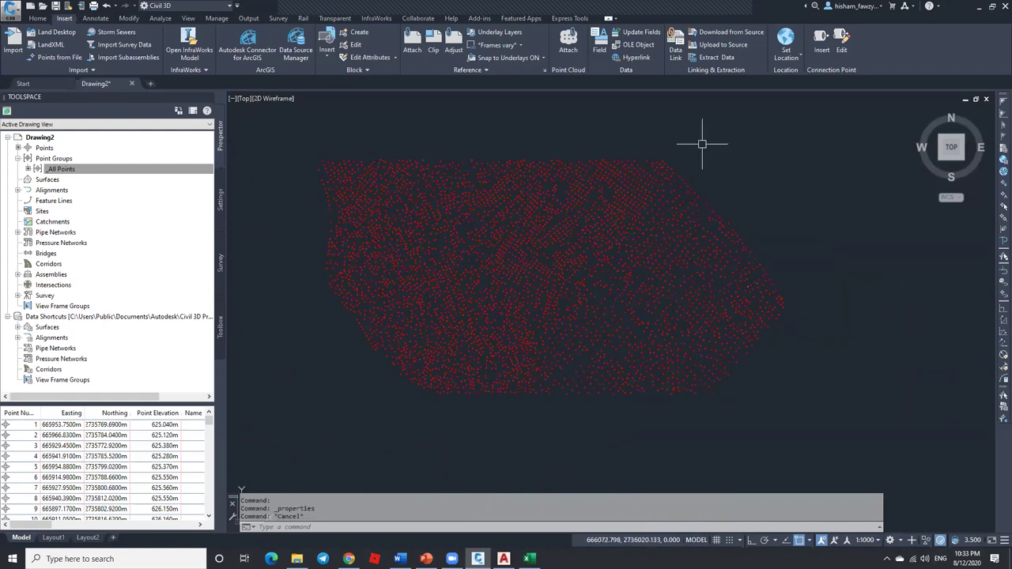
# Step: Open the properties of the _All Points point group and choose Basic as its default point style
pyautogui.click(87, 170)
pyautogui.rightClick(84, 169)
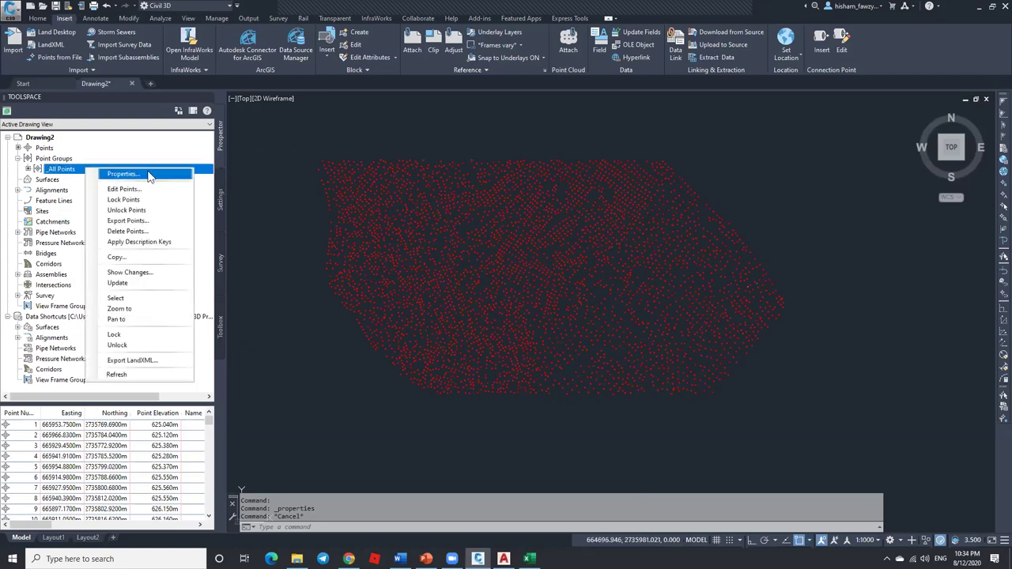
pyautogui.click(151, 176)
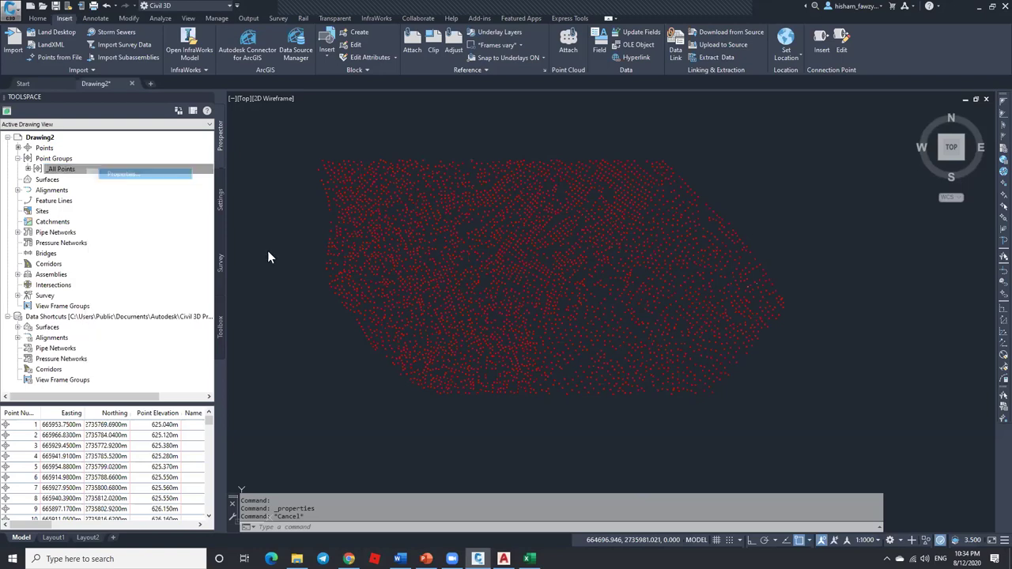
pyautogui.moveTo(456, 154); pyautogui.dragTo(692, 128)
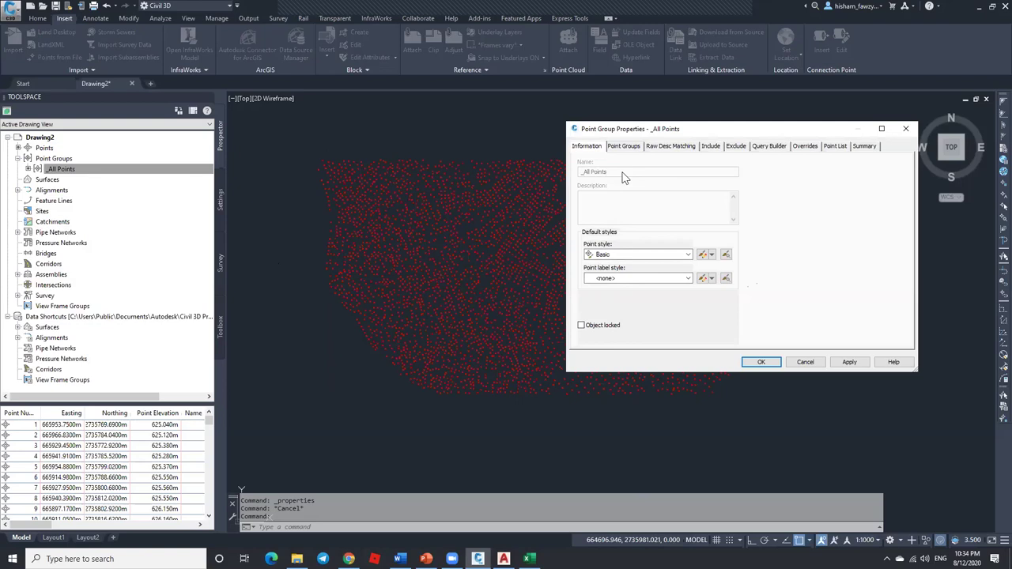
pyautogui.click(623, 255)
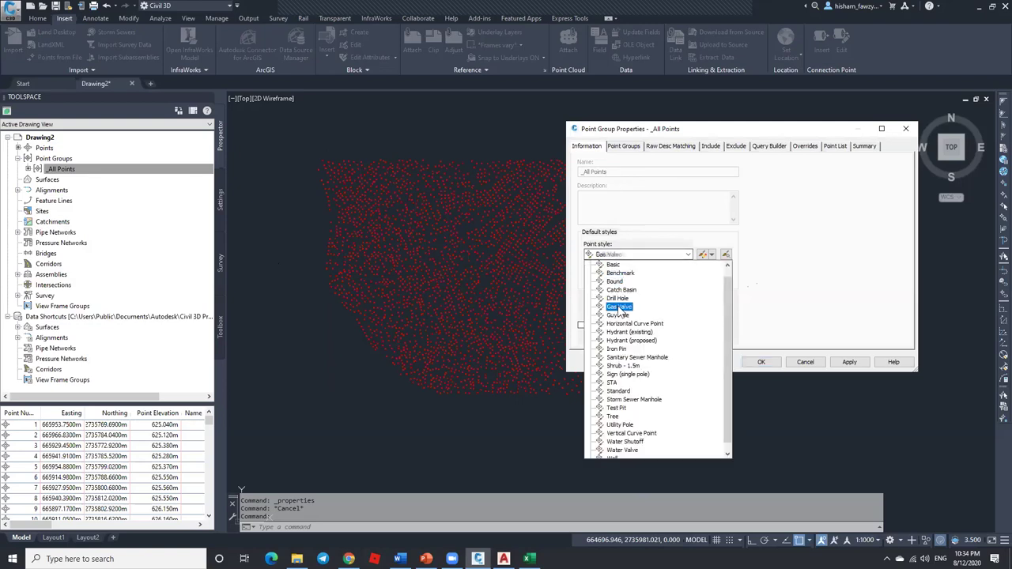
pyautogui.click(613, 264)
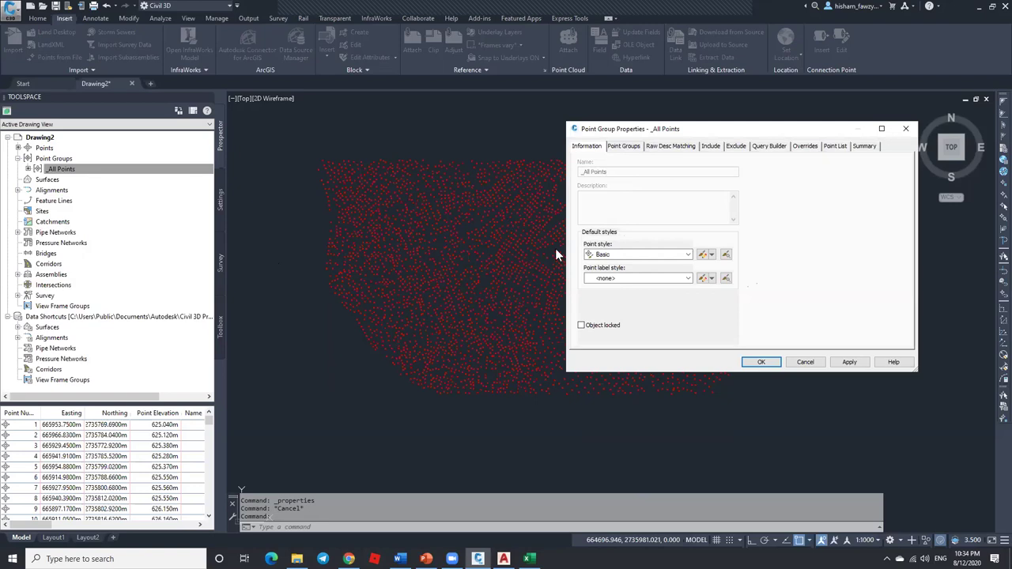
# Step: Set the _All Points group's default point label style to Elevation Only, keep the Basic point style, and apply the properties
pyautogui.click(622, 279)
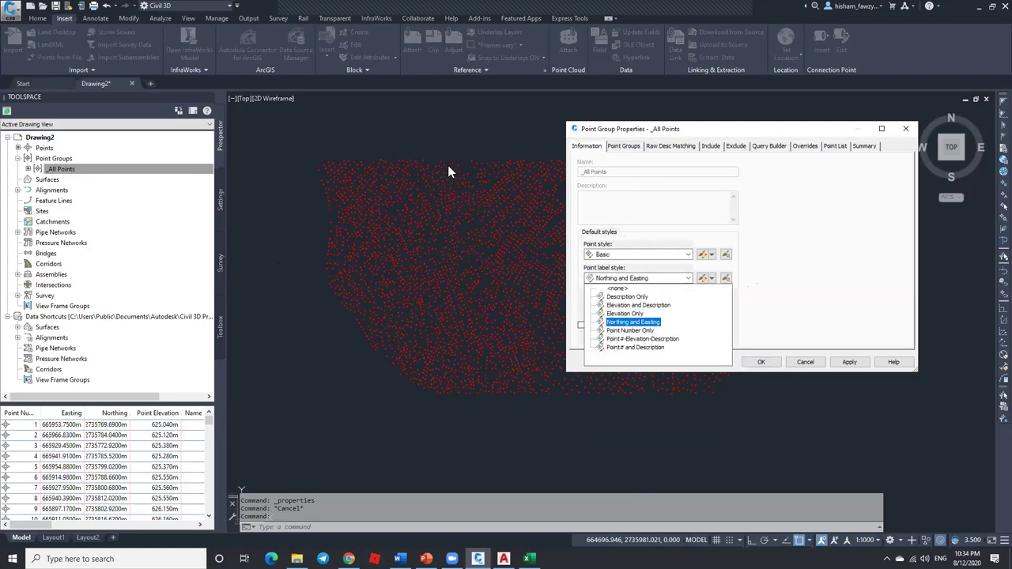
pyautogui.click(620, 255)
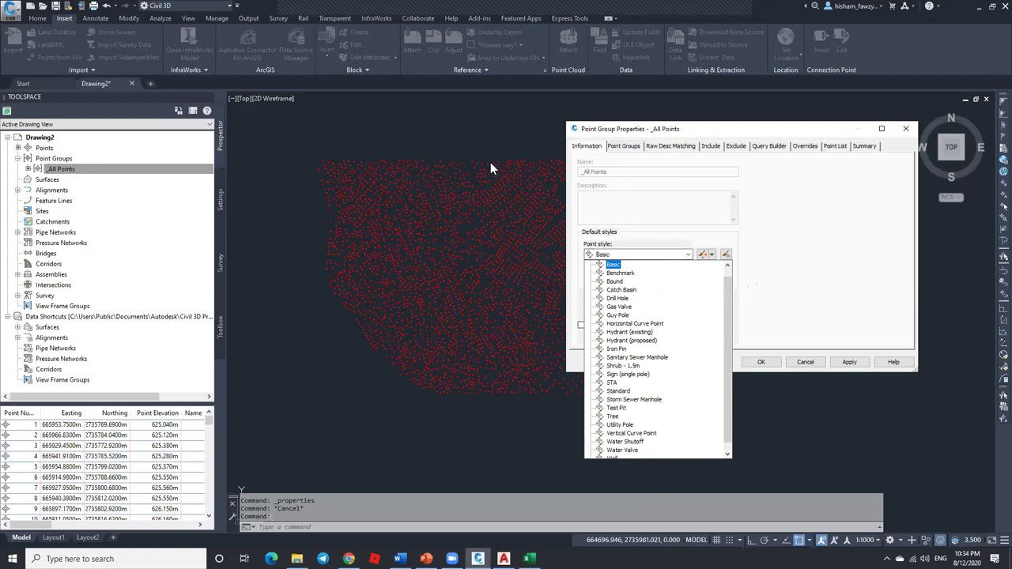
pyautogui.click(630, 252)
pyautogui.click(617, 281)
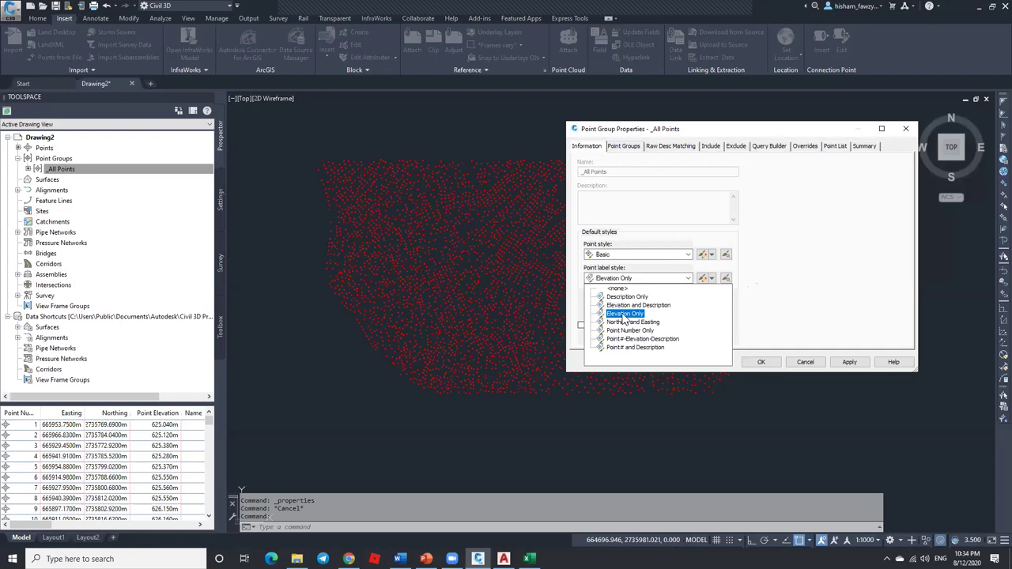
pyautogui.click(622, 314)
pyautogui.click(759, 363)
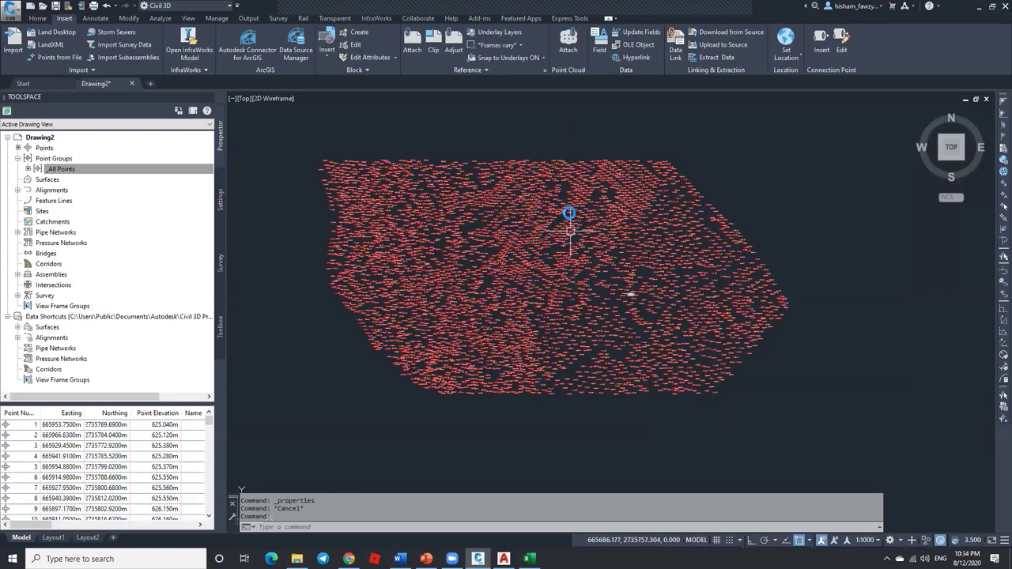
# Step: Inspect the elevation labels and reduce the drawing's annotation scale to 1:750 and on to 1:500 to shrink them
pyautogui.scroll(5, 576, 215)
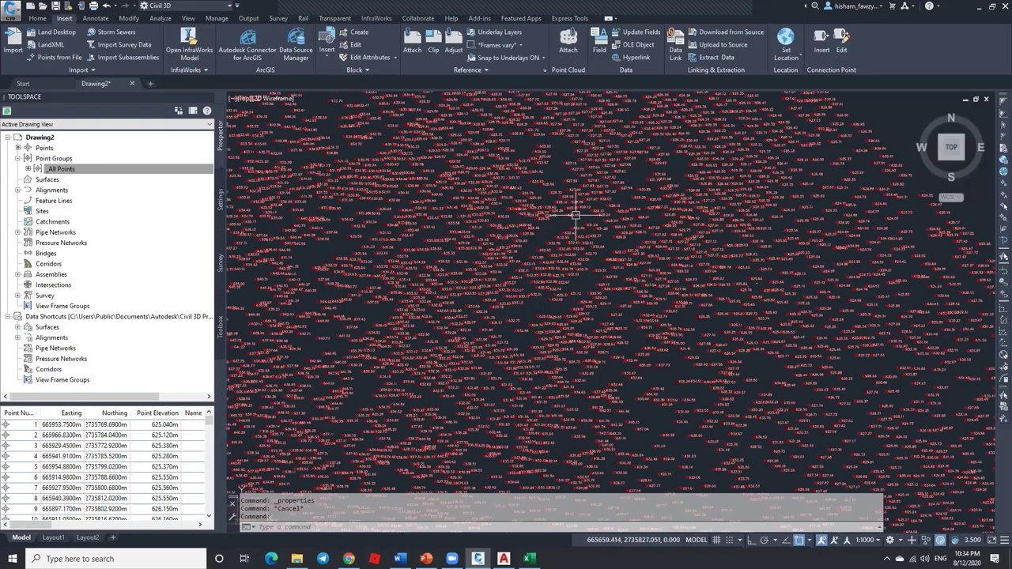
pyautogui.scroll(5, 575, 215)
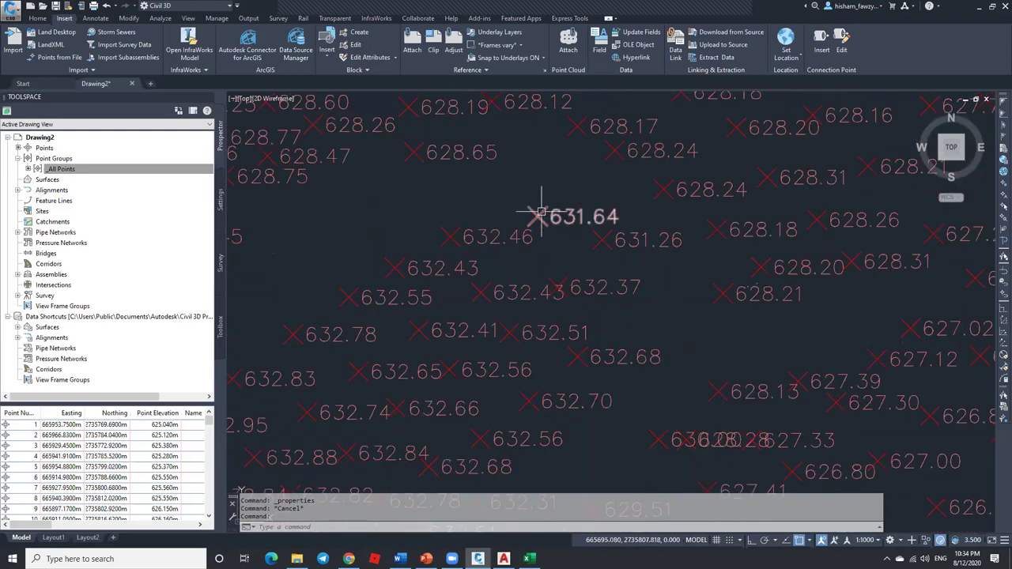
pyautogui.moveTo(541, 212)
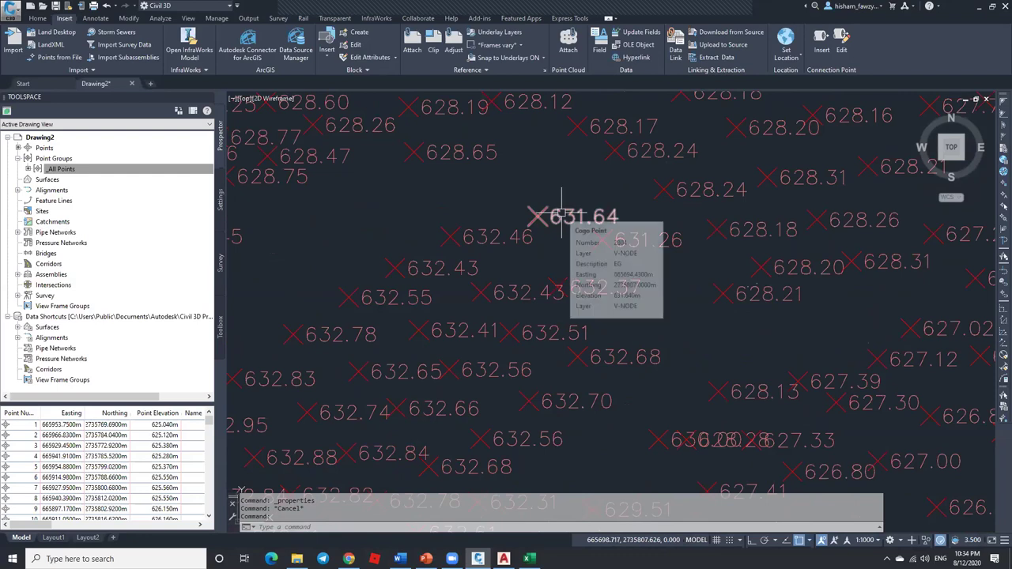
pyautogui.scroll(-1, 561, 194)
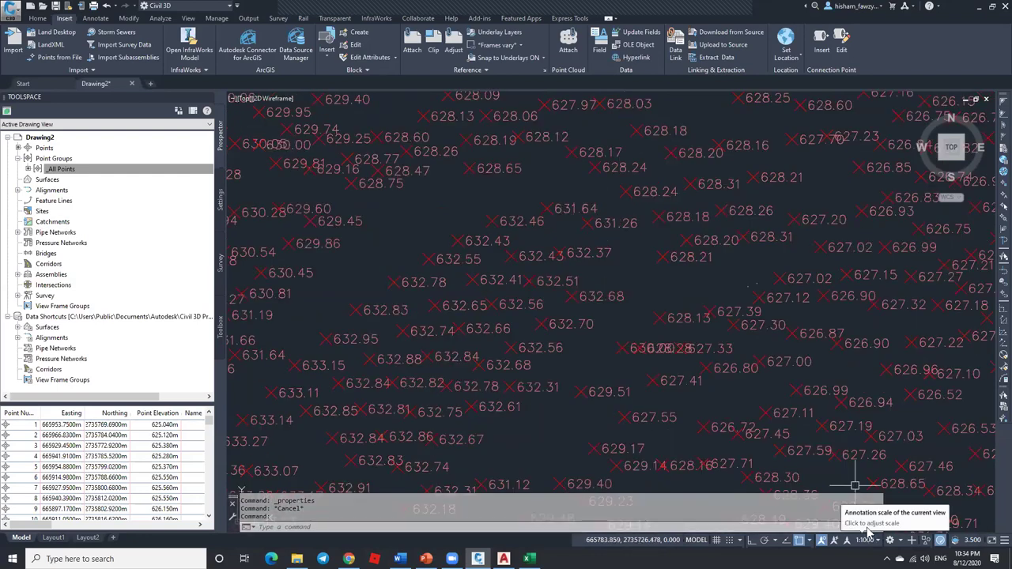
pyautogui.click(867, 534)
pyautogui.click(873, 427)
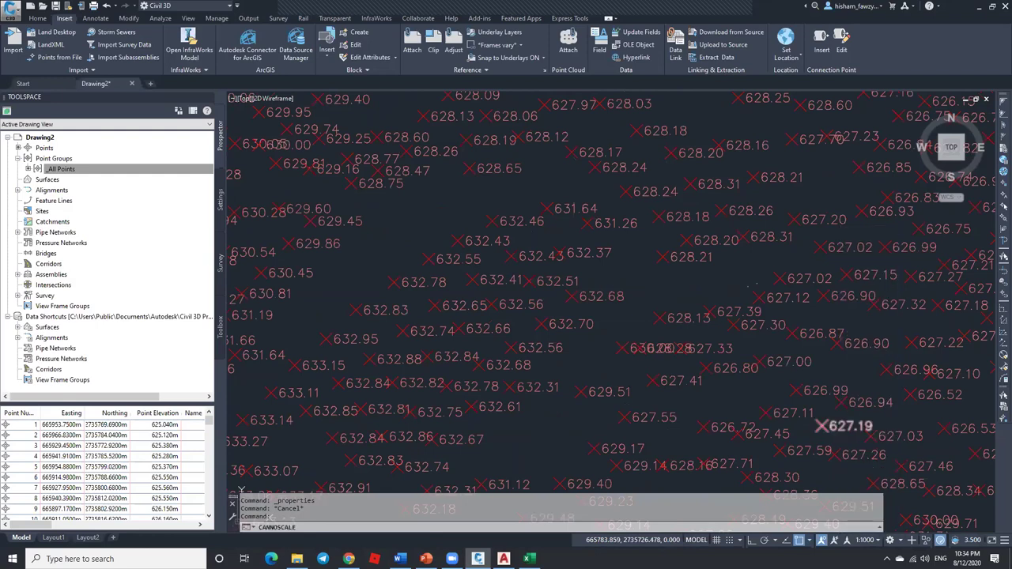
pyautogui.scroll(-3, 570, 232)
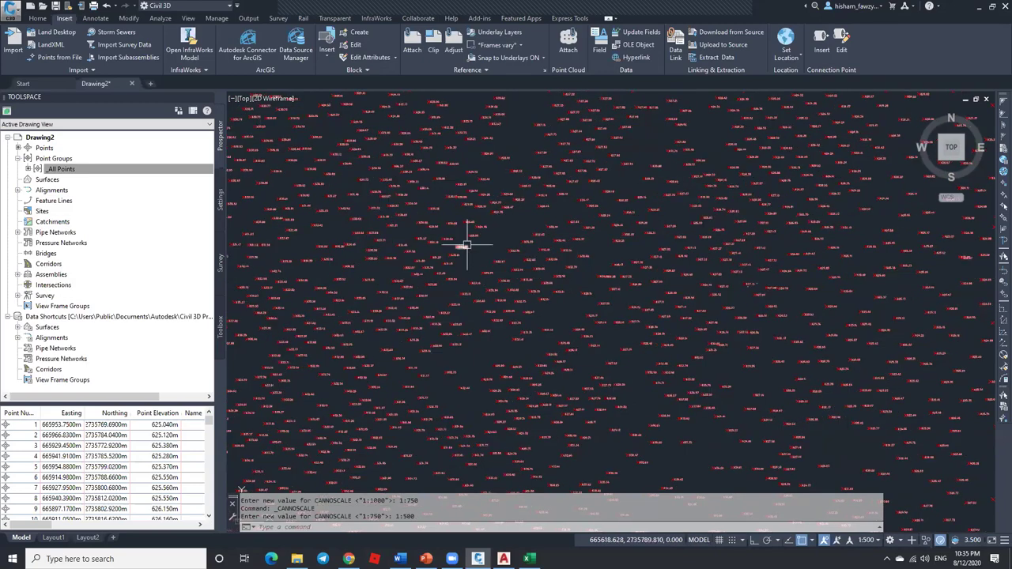
pyautogui.scroll(-4, 616, 204)
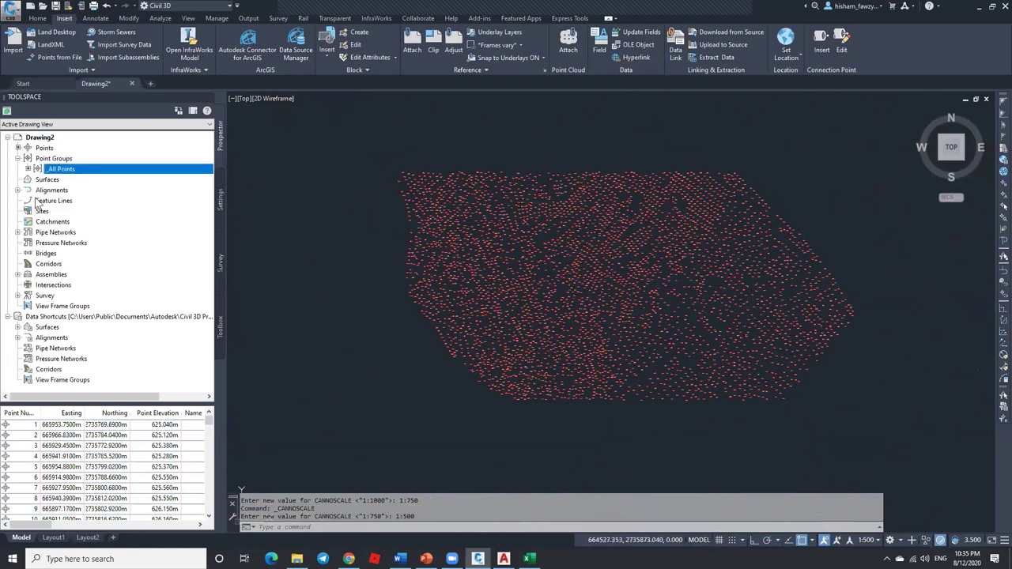
# Step: Hide the imported points by setting both the point style and the point label style of the _All Points group to <none>
pyautogui.moveTo(93, 172)
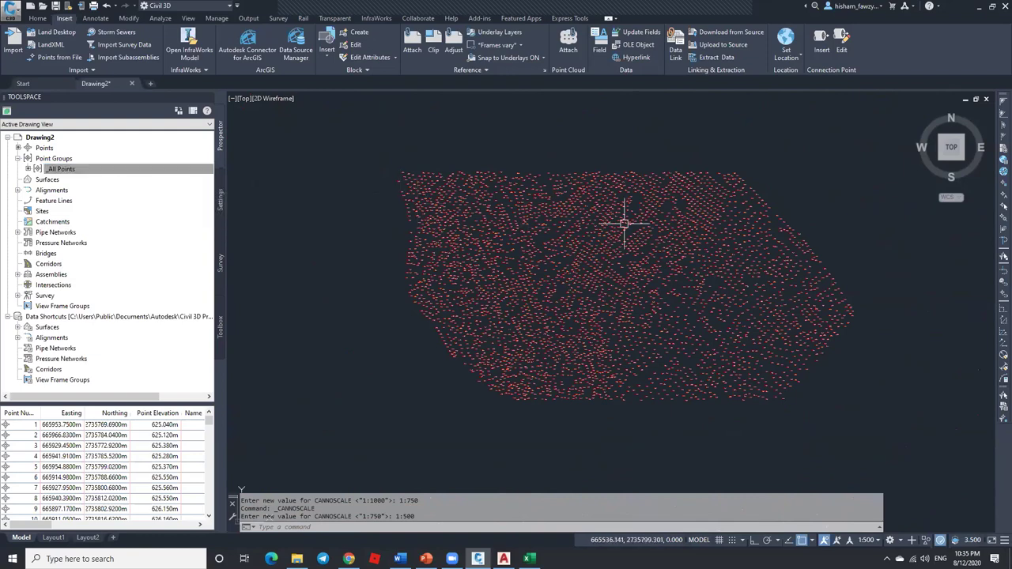
pyautogui.rightClick(131, 169)
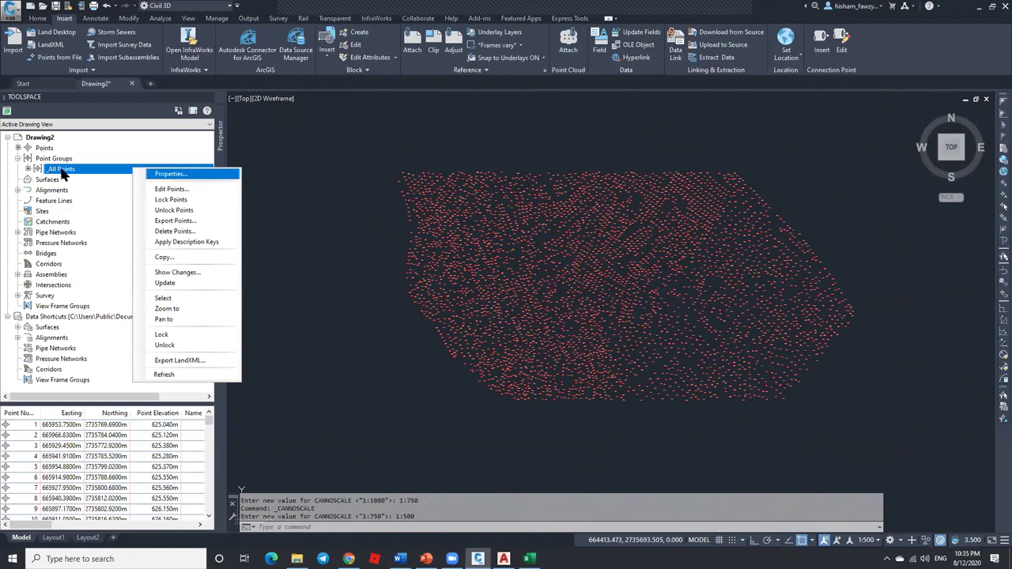
pyautogui.click(167, 174)
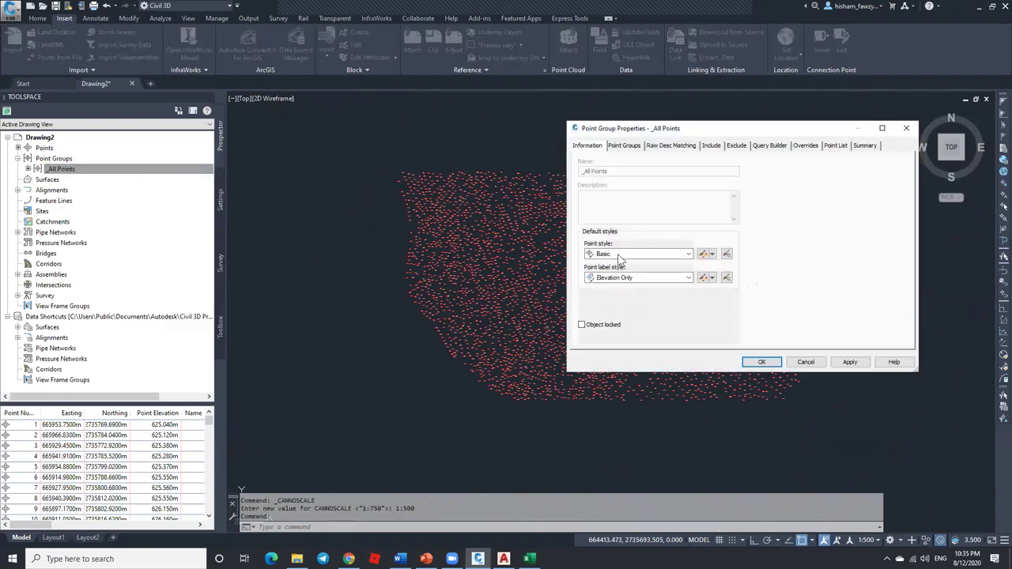
pyautogui.click(620, 255)
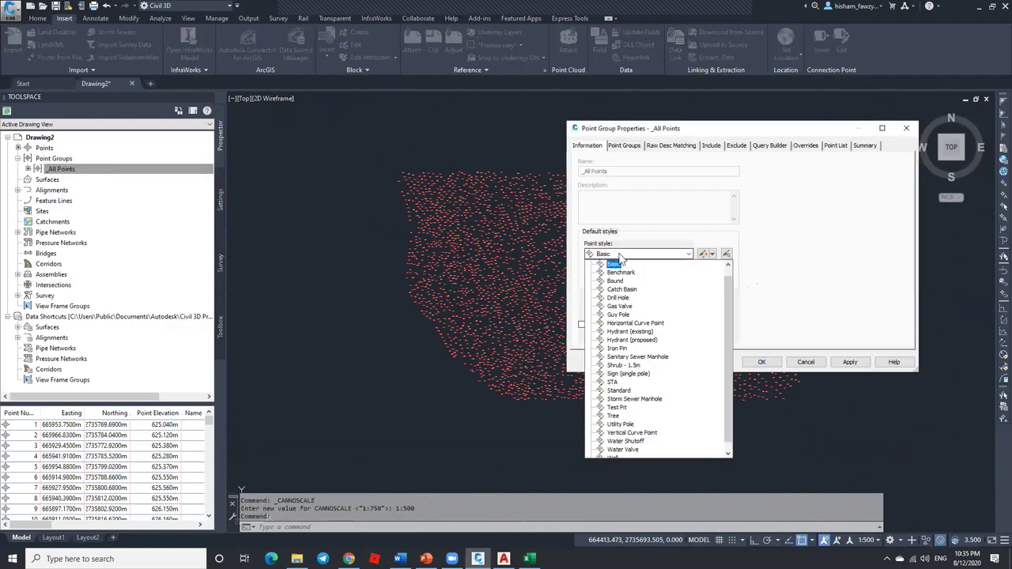
pyautogui.scroll(1, 647, 299)
pyautogui.scroll(5, 646, 299)
pyautogui.press('Return')
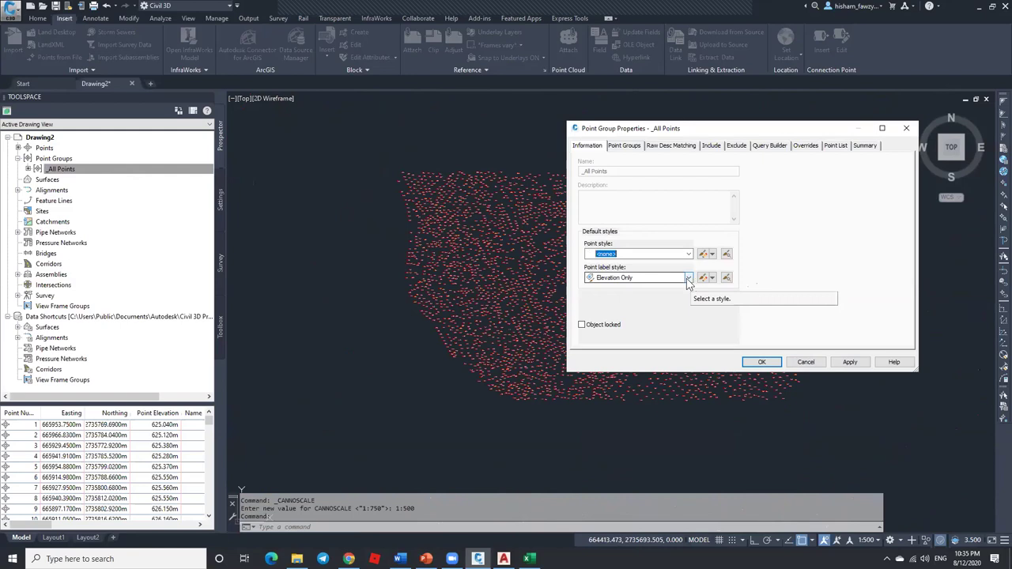
pyautogui.click(646, 278)
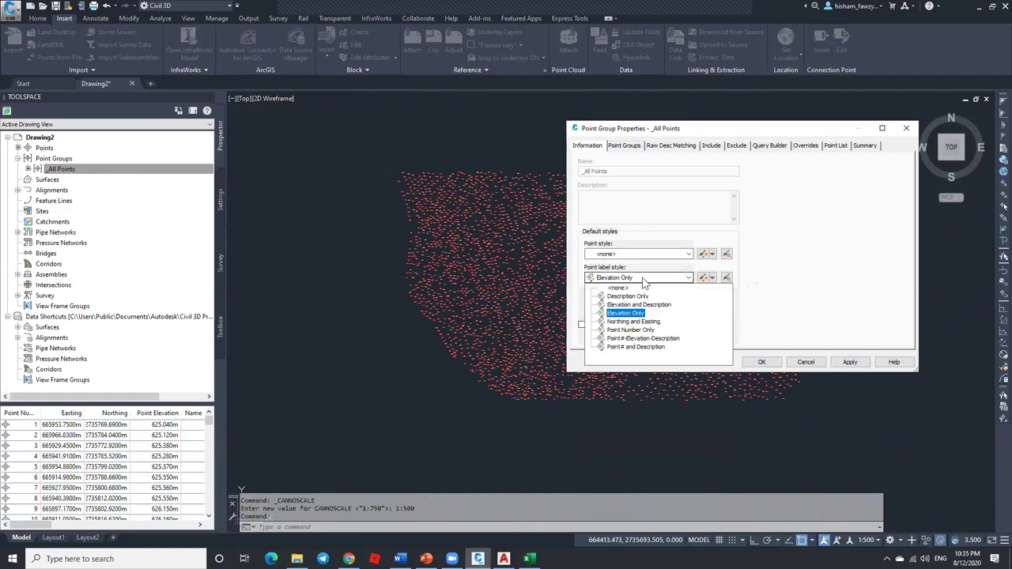
pyautogui.click(620, 288)
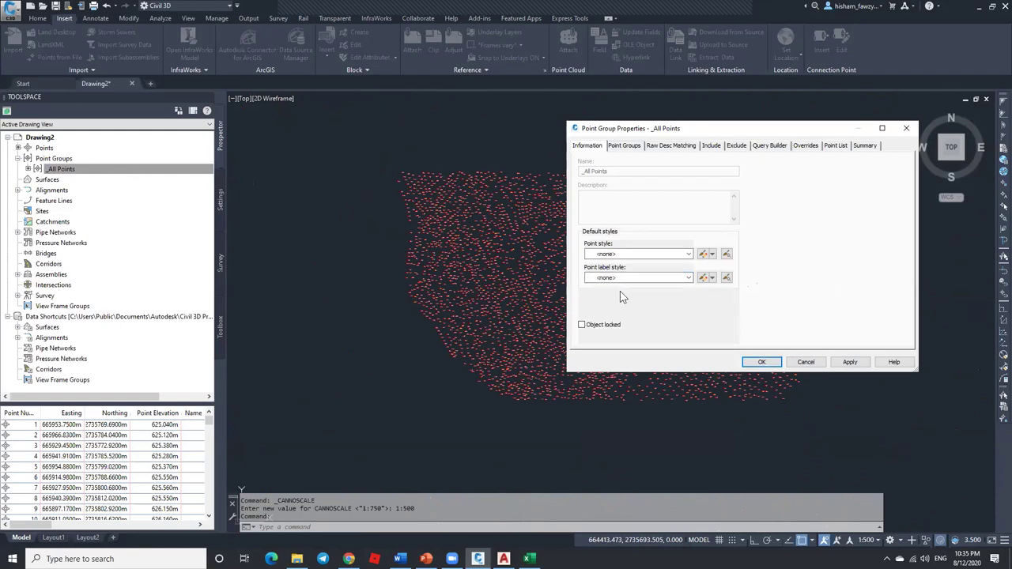
pyautogui.click(762, 362)
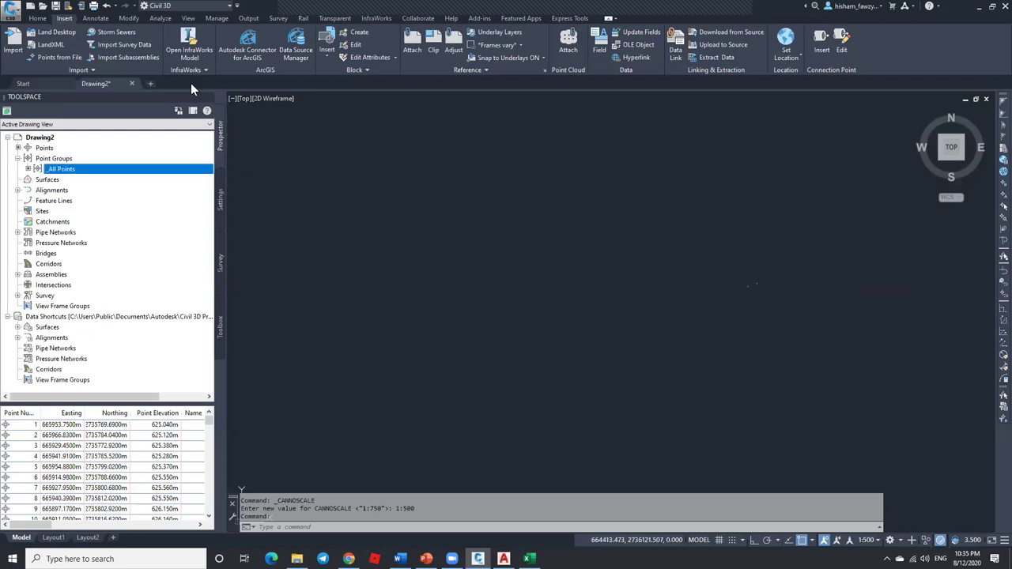
# Step: Look through the drawing's layer list without changing the current layer, and return to the _All Points group
pyautogui.click(37, 17)
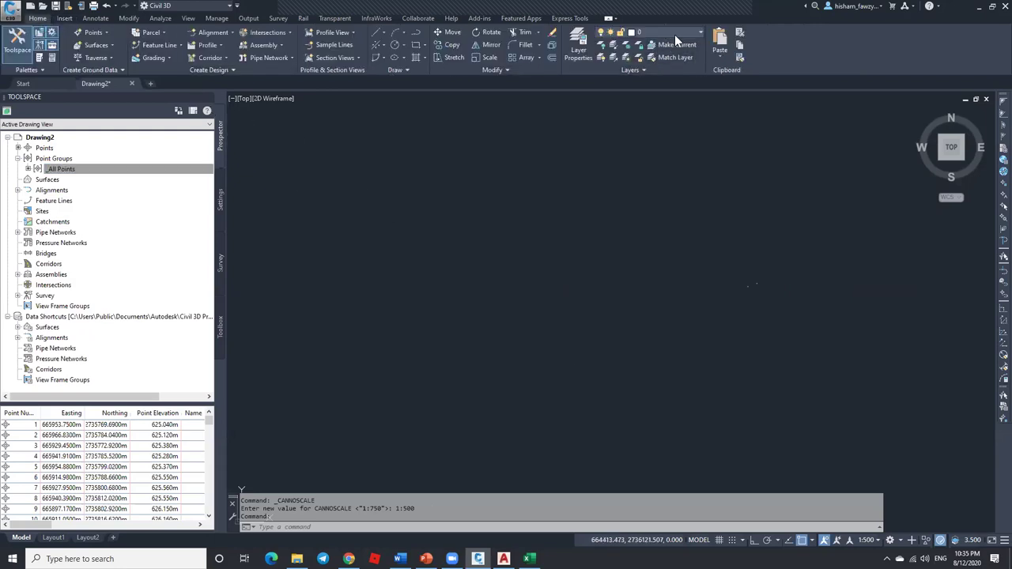
pyautogui.click(674, 34)
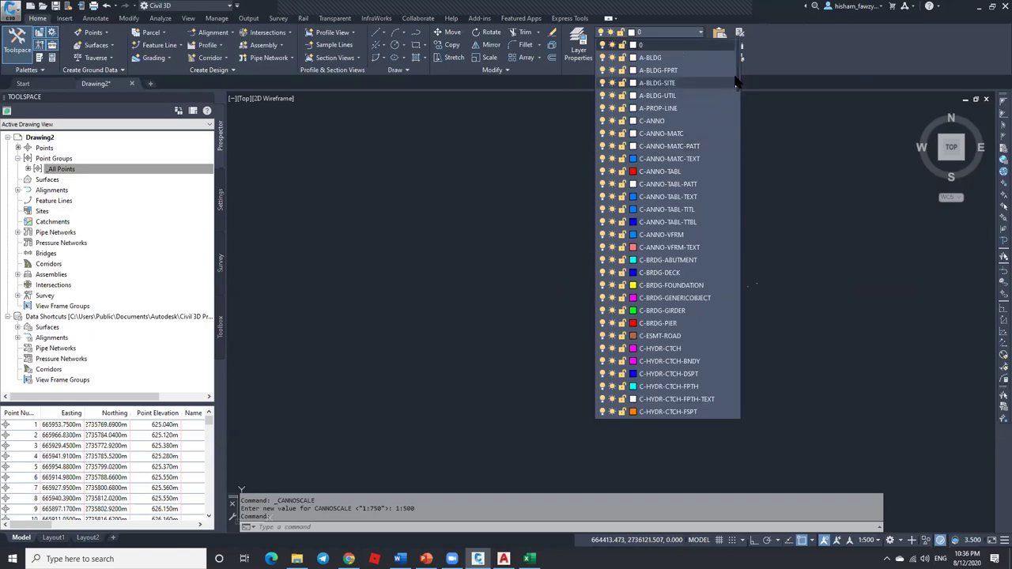
pyautogui.scroll(-10, 739, 80)
pyautogui.scroll(-20, 731, 359)
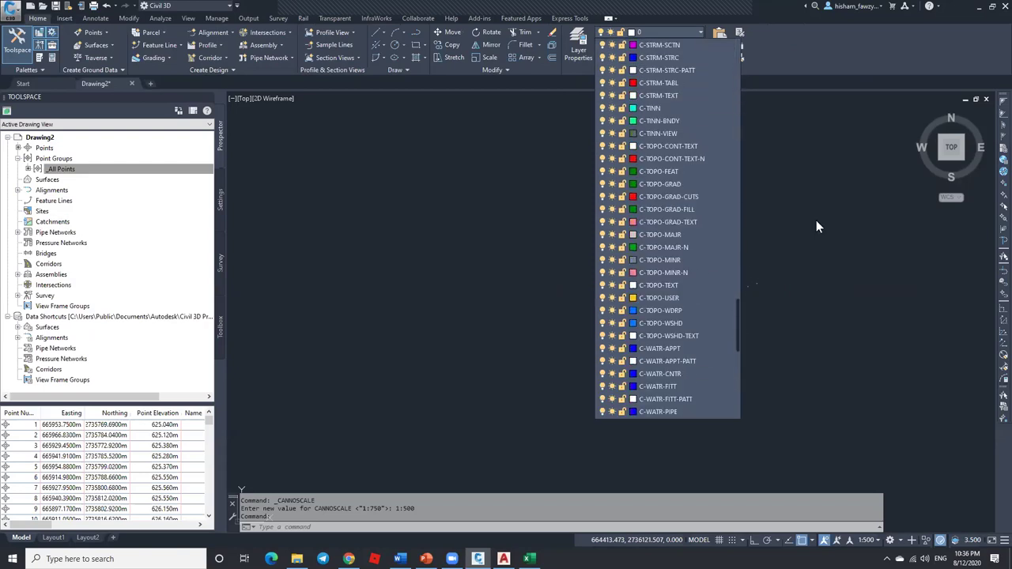
pyautogui.click(103, 176)
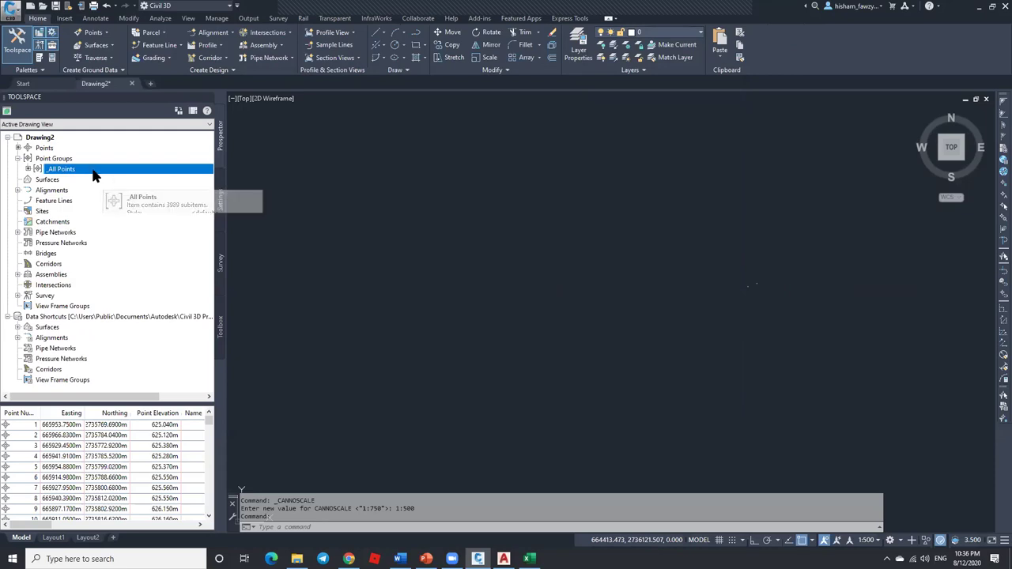
# Step: Set the _All Points group's default point style to Benchmark with <none> as the point label style, and apply the properties
pyautogui.moveTo(80, 170)
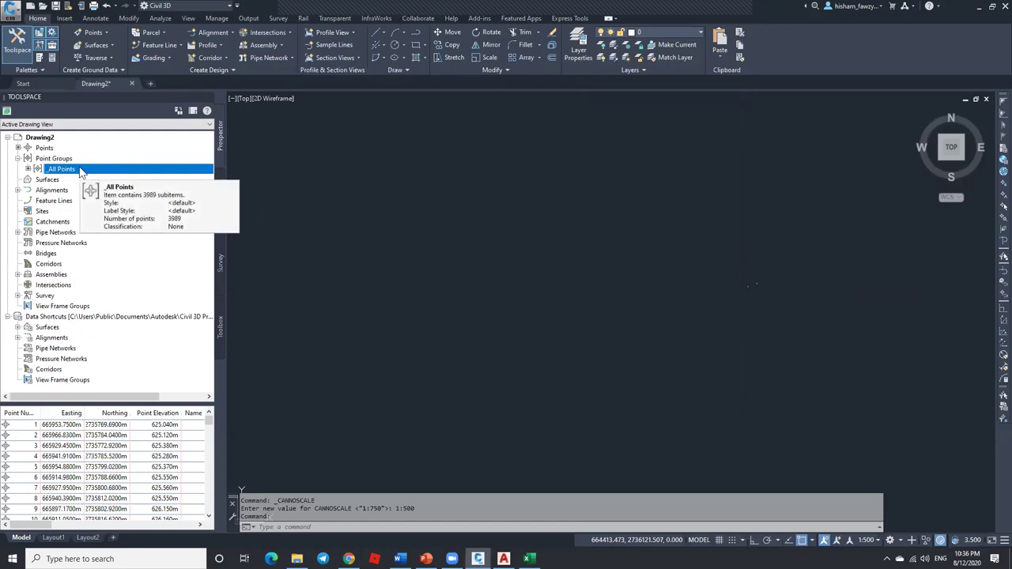
pyautogui.rightClick(91, 169)
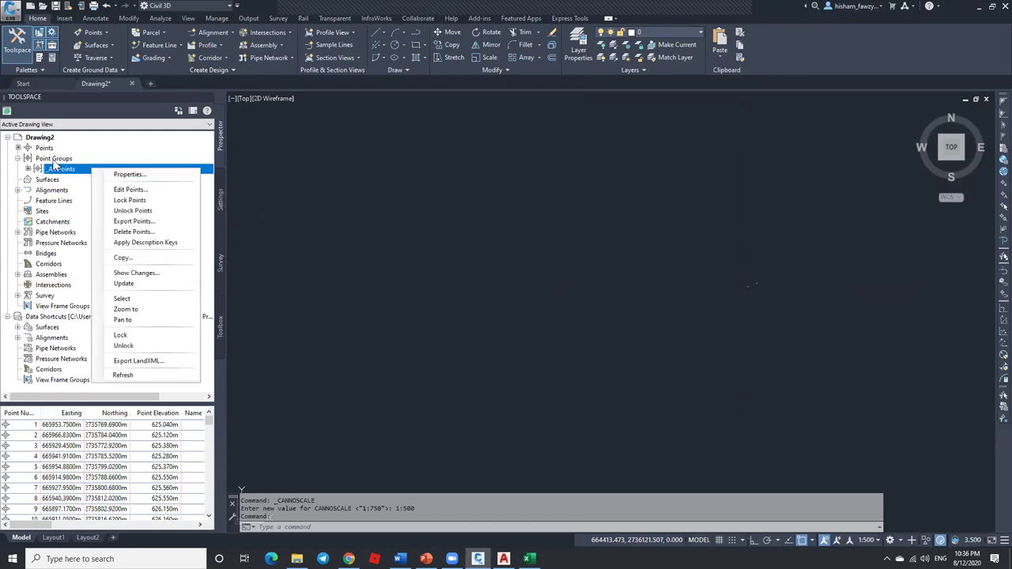
pyautogui.click(147, 174)
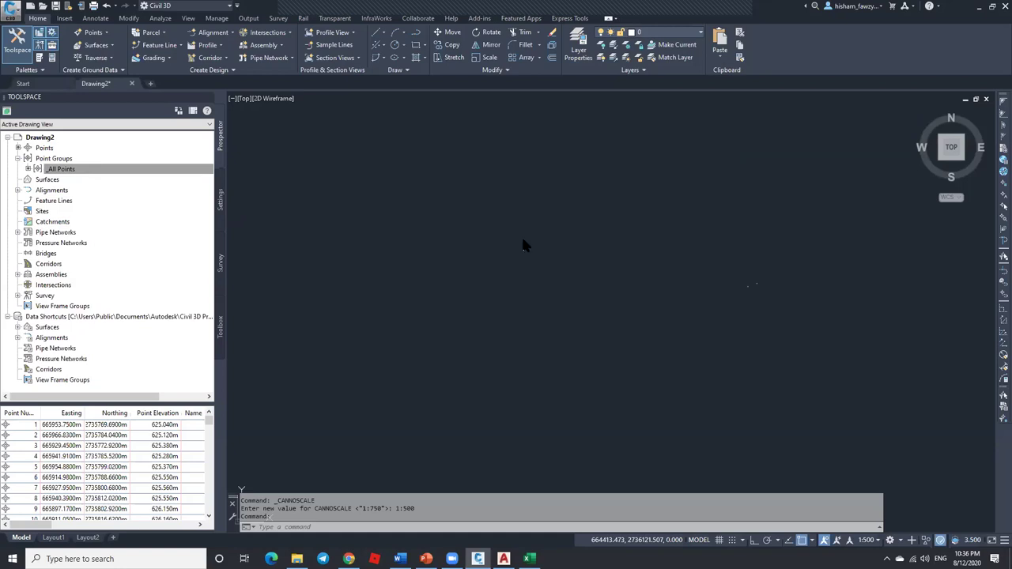
pyautogui.click(630, 253)
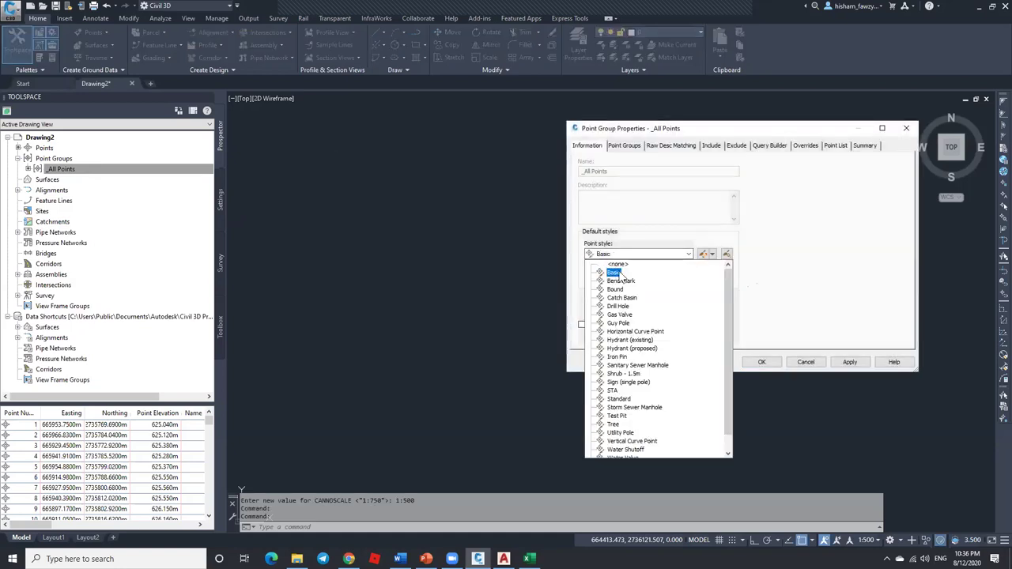
pyautogui.click(620, 282)
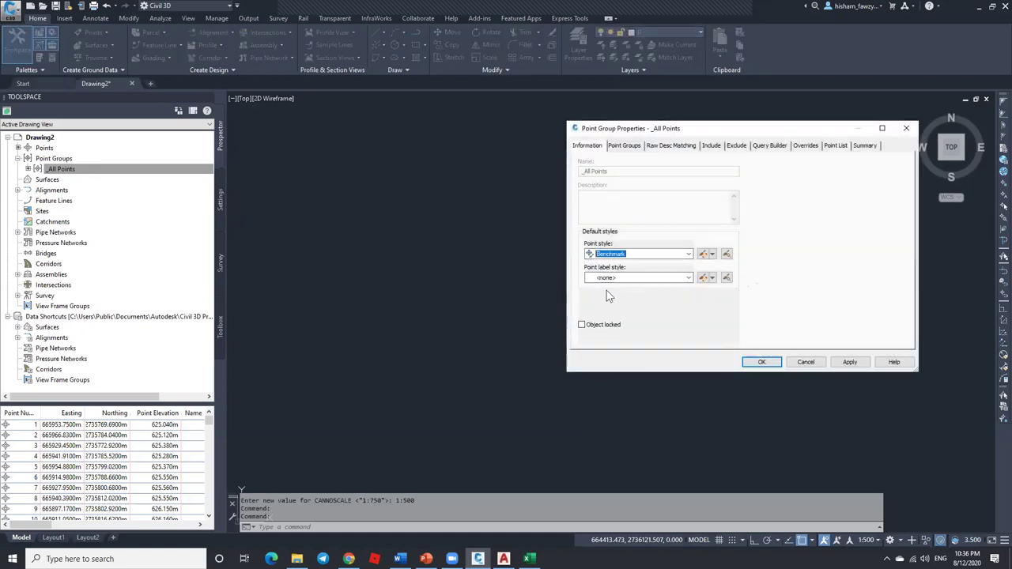
pyautogui.click(636, 277)
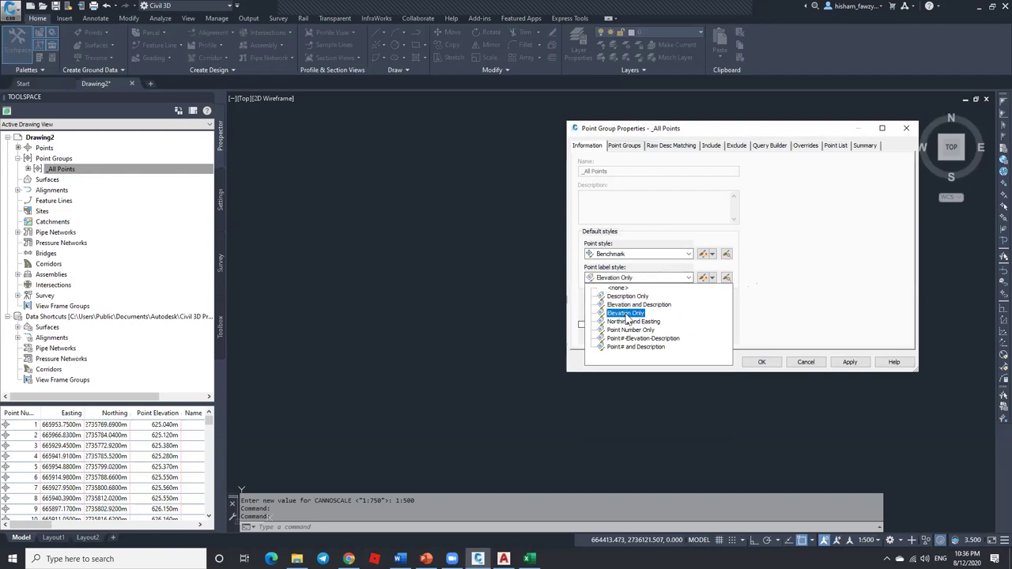
pyautogui.click(633, 304)
pyautogui.click(761, 362)
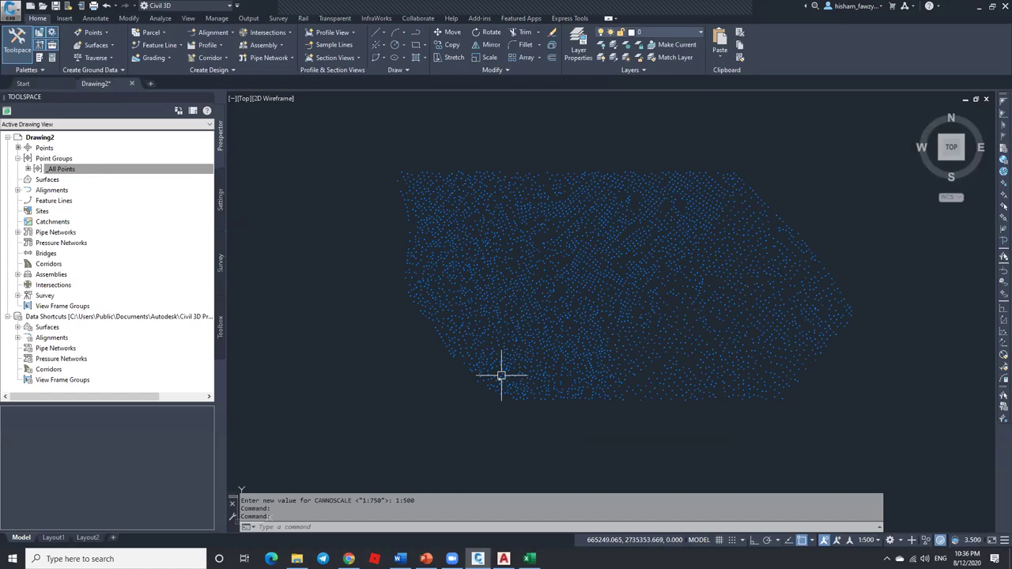
# Step: Inspect the Benchmark point markers in the drawing and review the default styles in the _All Points group properties
pyautogui.scroll(8, 524, 299)
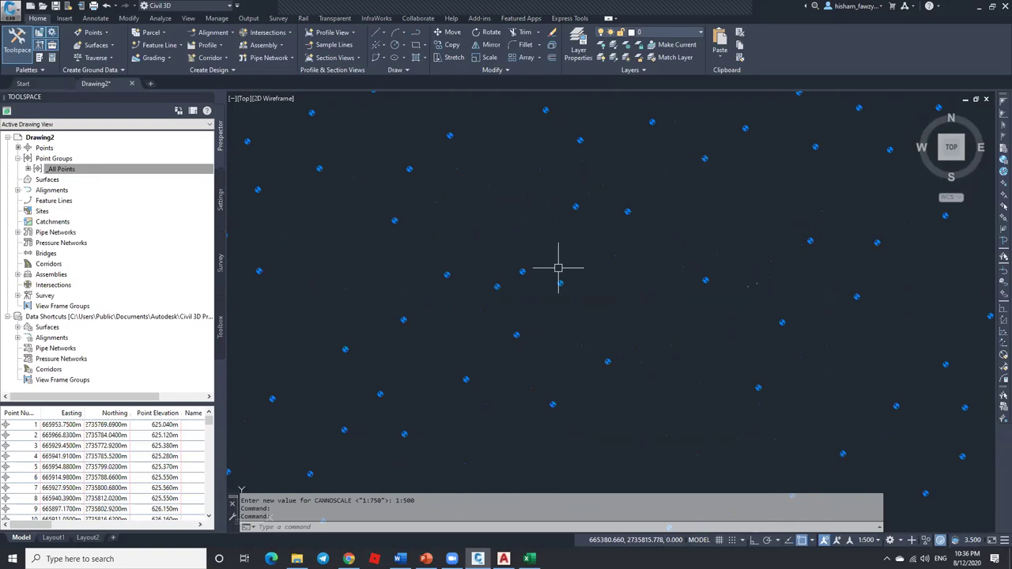
pyautogui.scroll(-5, 558, 268)
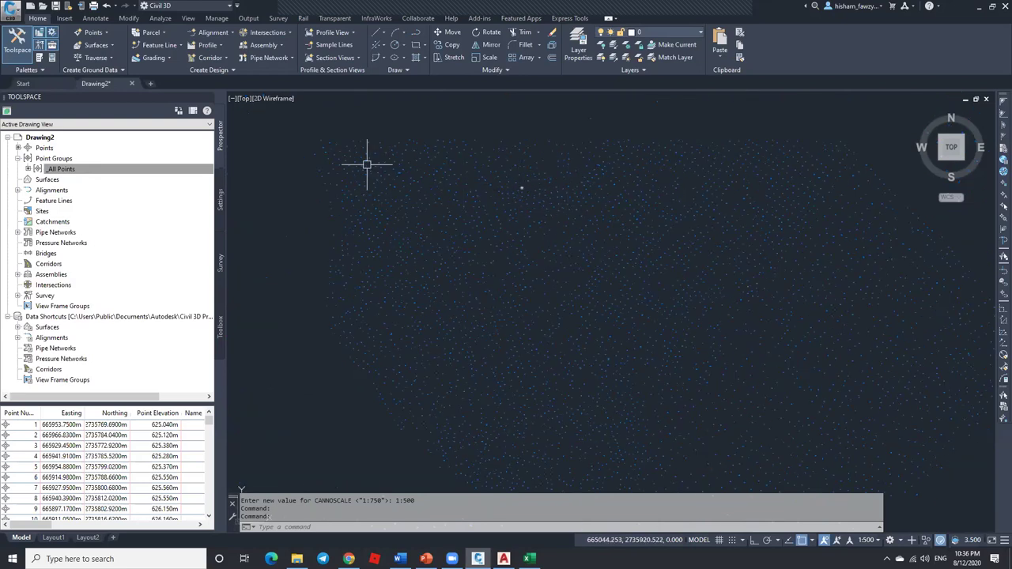
pyautogui.scroll(-4, 368, 158)
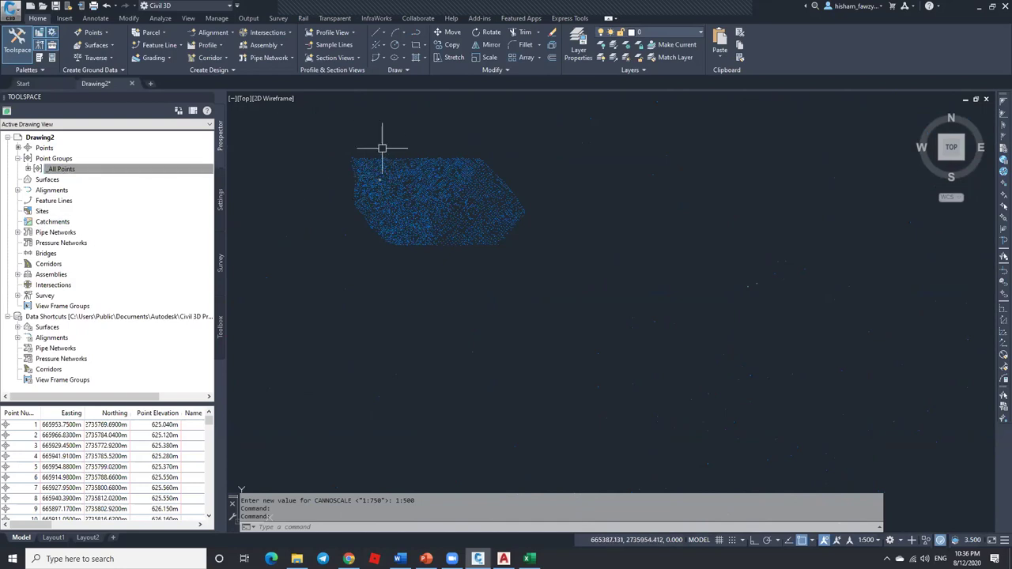
pyautogui.rightClick(141, 169)
pyautogui.click(168, 175)
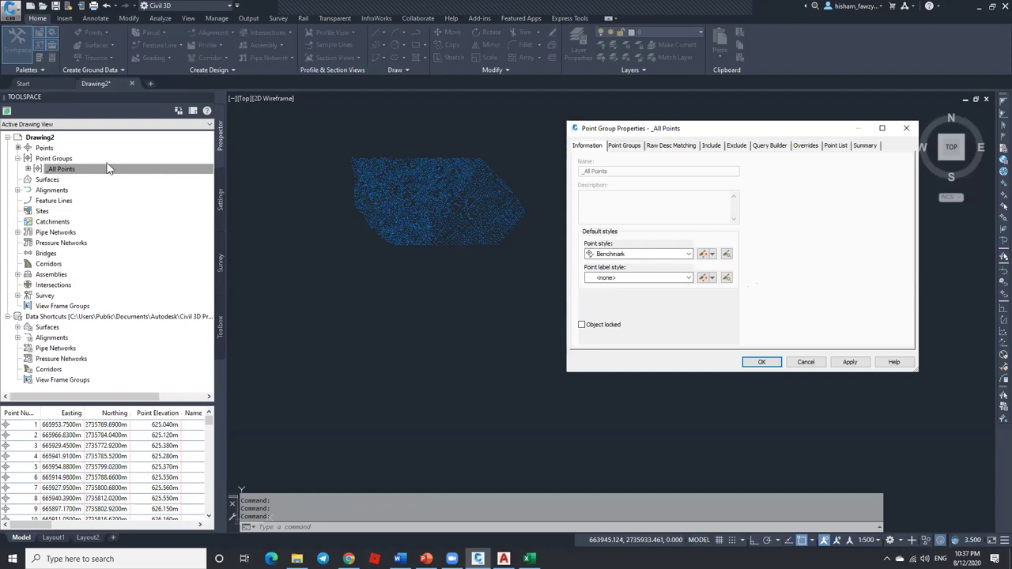
pyautogui.click(762, 362)
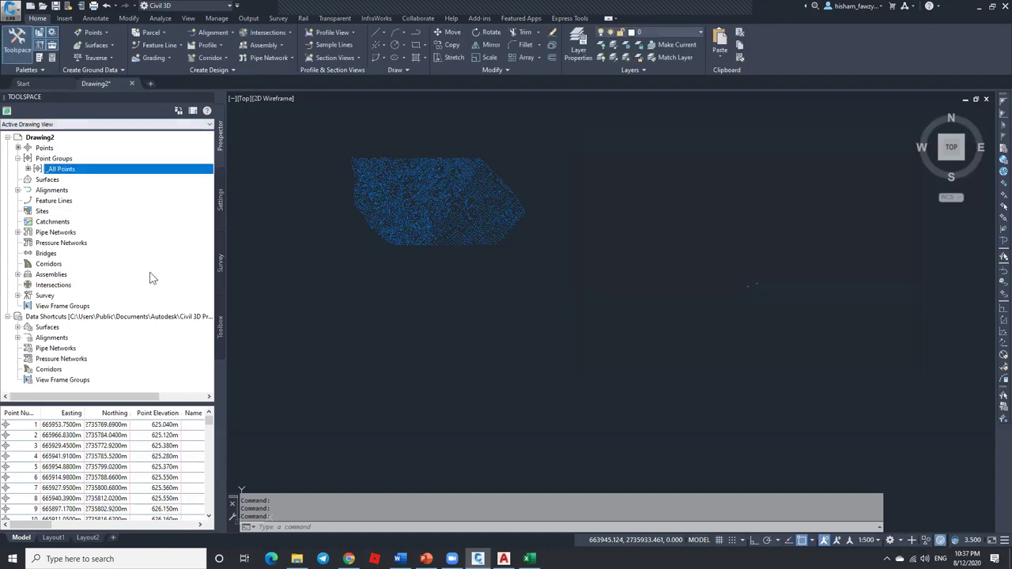
pyautogui.moveTo(226, 254)
pyautogui.mouseDown()
pyautogui.moveTo(204, 255)
pyautogui.moveTo(235, 256)
pyautogui.mouseUp()
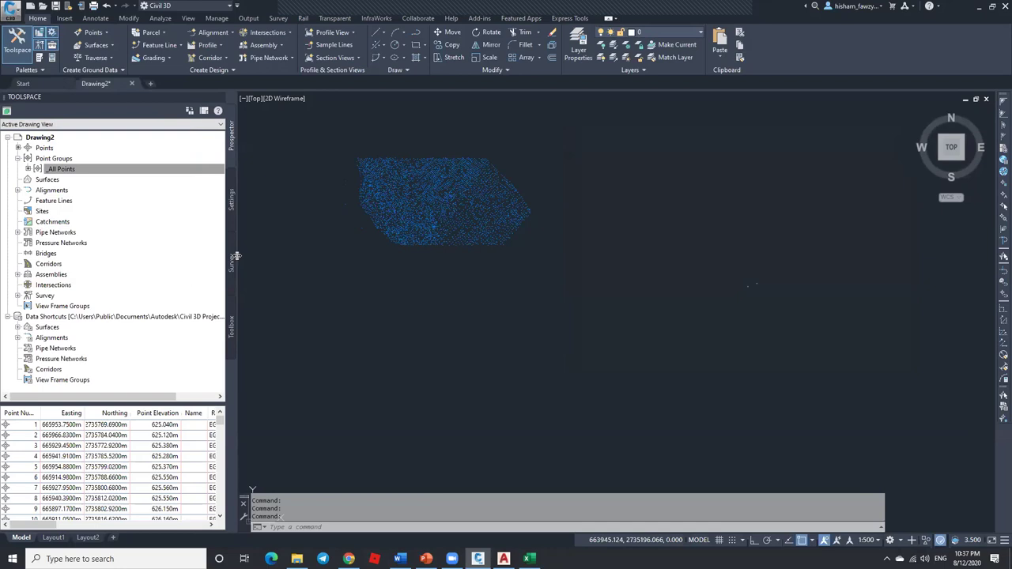
pyautogui.click(232, 263)
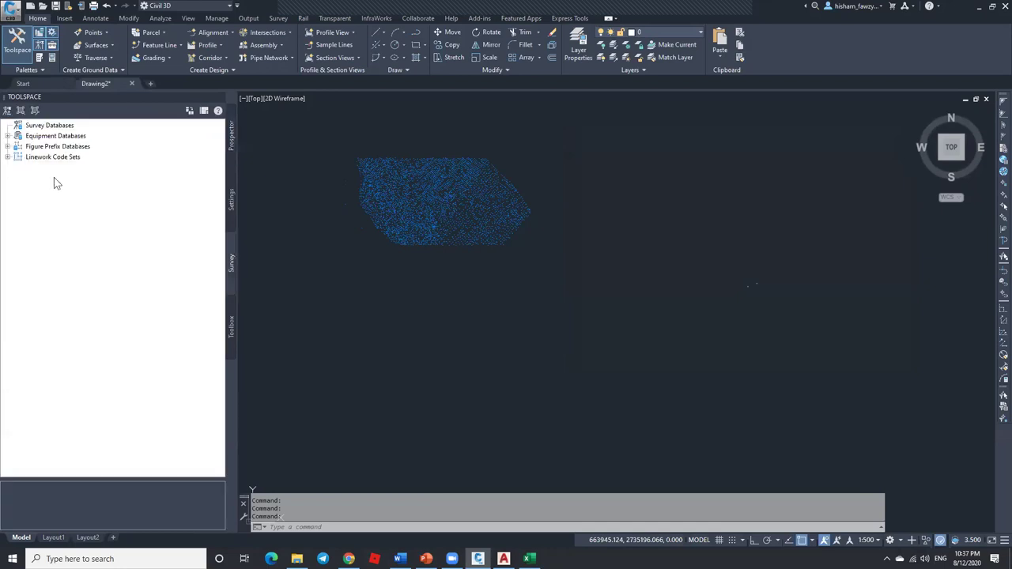
pyautogui.click(231, 136)
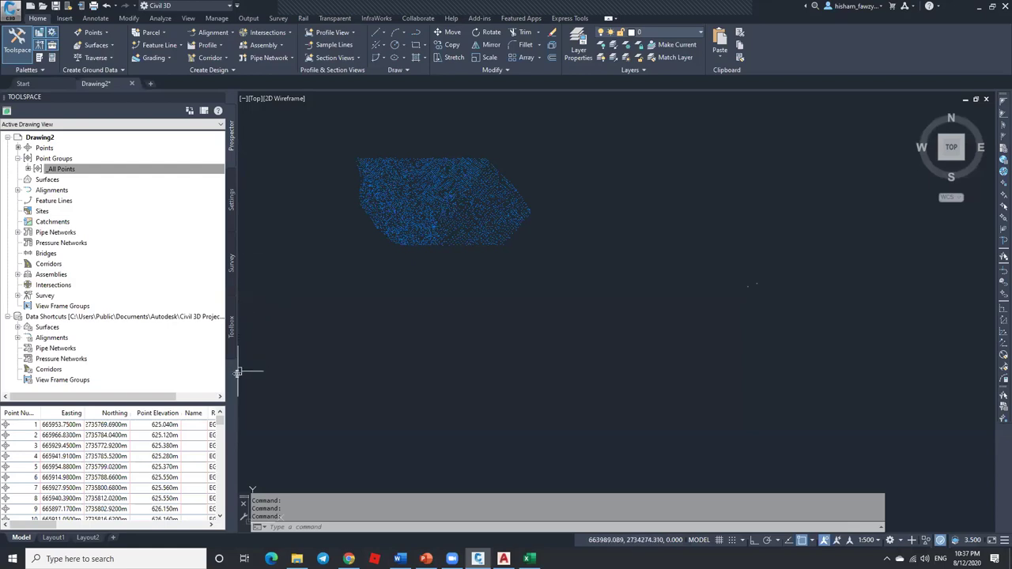
pyautogui.moveTo(240, 372); pyautogui.dragTo(229, 372)
# Step: Check the default point style and label style in the _All Points group properties without changing them
pyautogui.scroll(4, 372, 158)
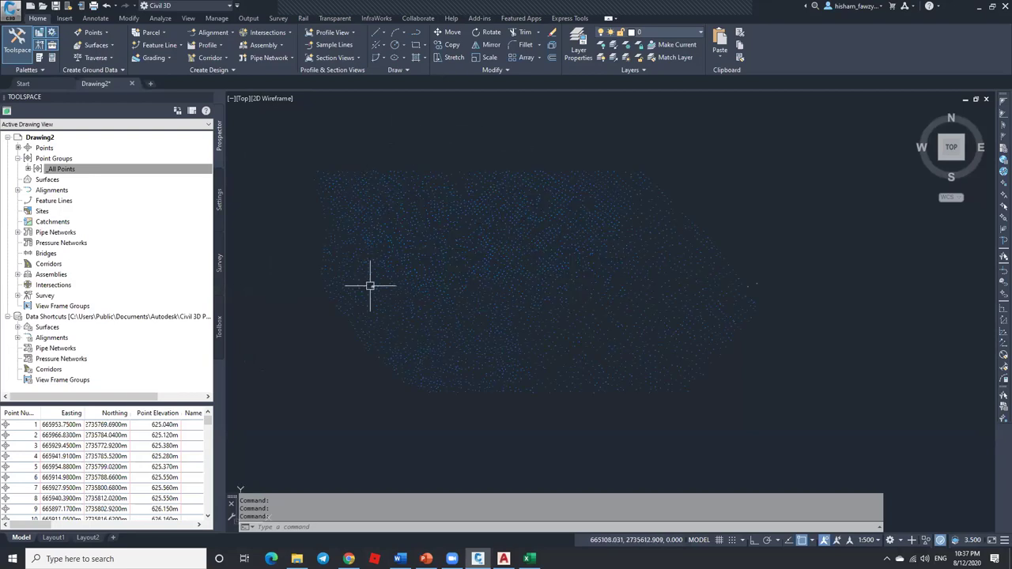
pyautogui.click(115, 171)
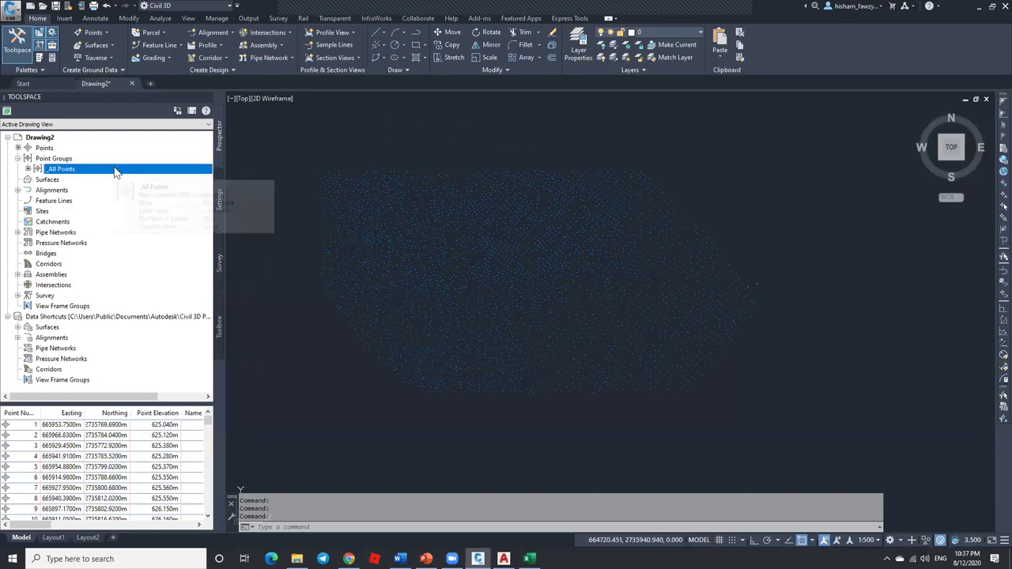
pyautogui.rightClick(115, 172)
pyautogui.click(176, 177)
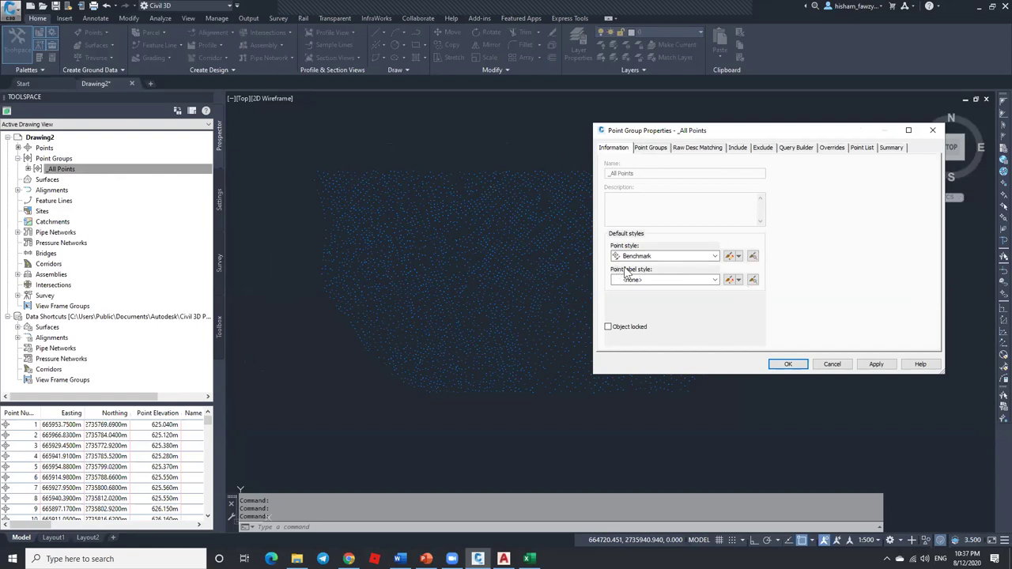
pyautogui.click(828, 367)
# Step: Set the style of the four COGO points at the upper-left corner of the point cloud to Drill Hole and clear the selection
pyautogui.scroll(4, 309, 163)
pyautogui.click(293, 156)
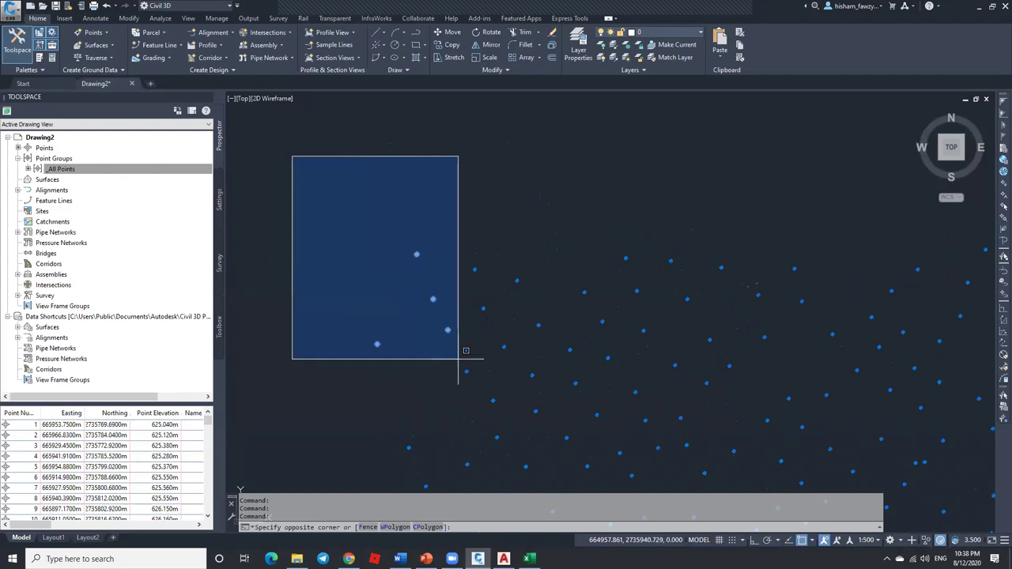
pyautogui.click(457, 360)
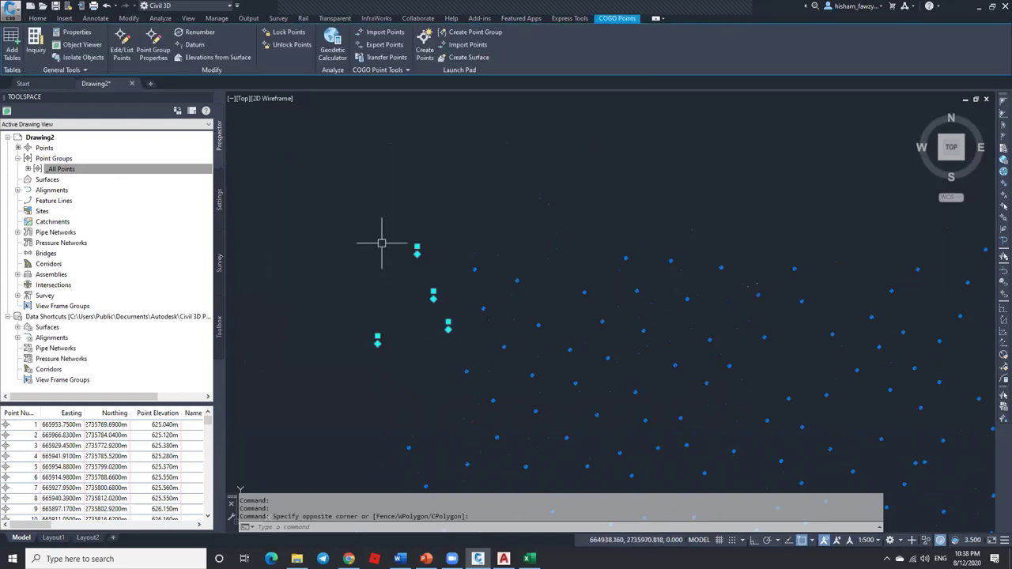
pyautogui.hotkey('ctrl', '1')
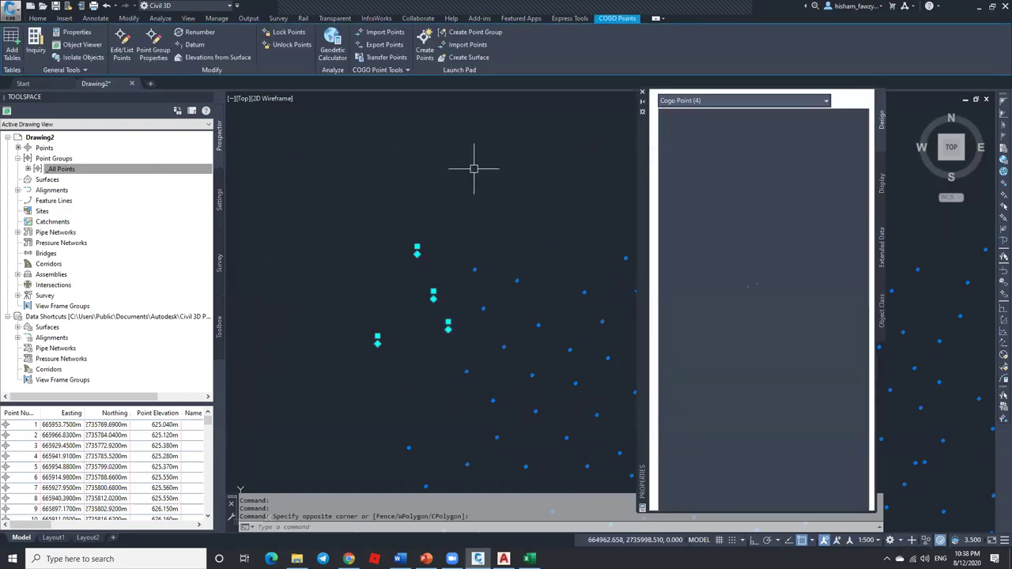
pyautogui.click(811, 167)
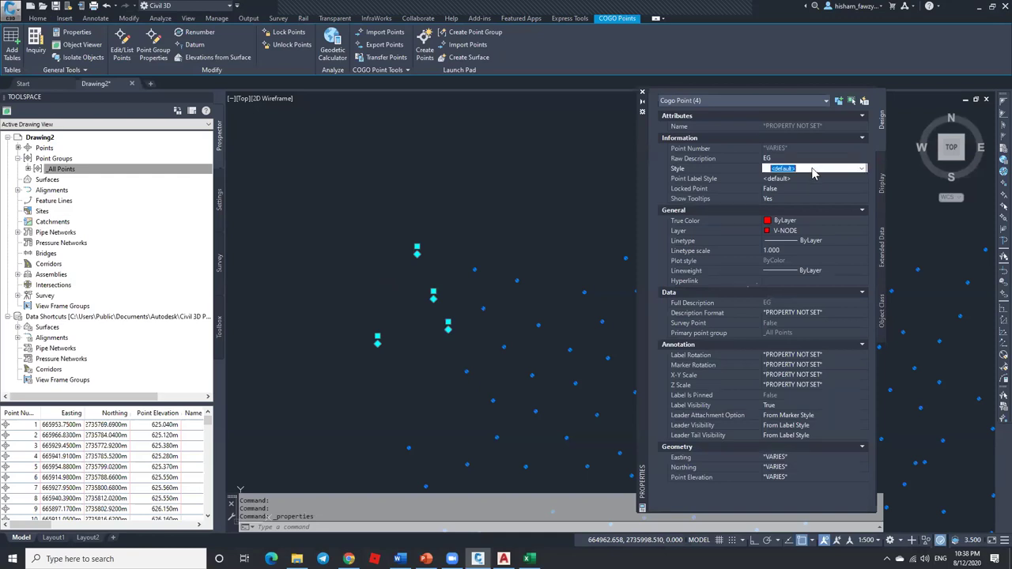
pyautogui.click(809, 171)
pyautogui.click(797, 216)
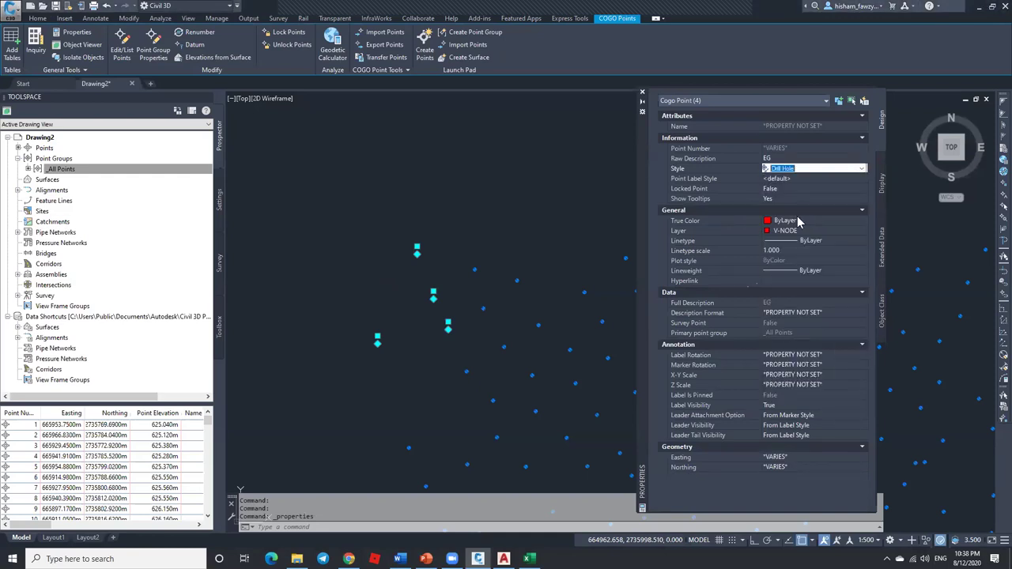
pyautogui.click(642, 91)
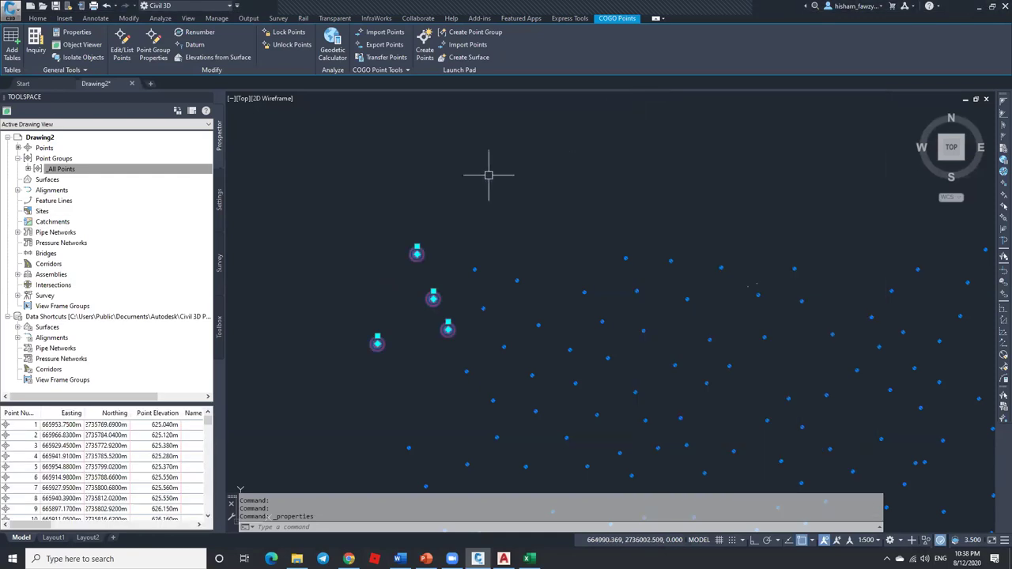
pyautogui.scroll(-6, 474, 175)
pyautogui.press('Escape')
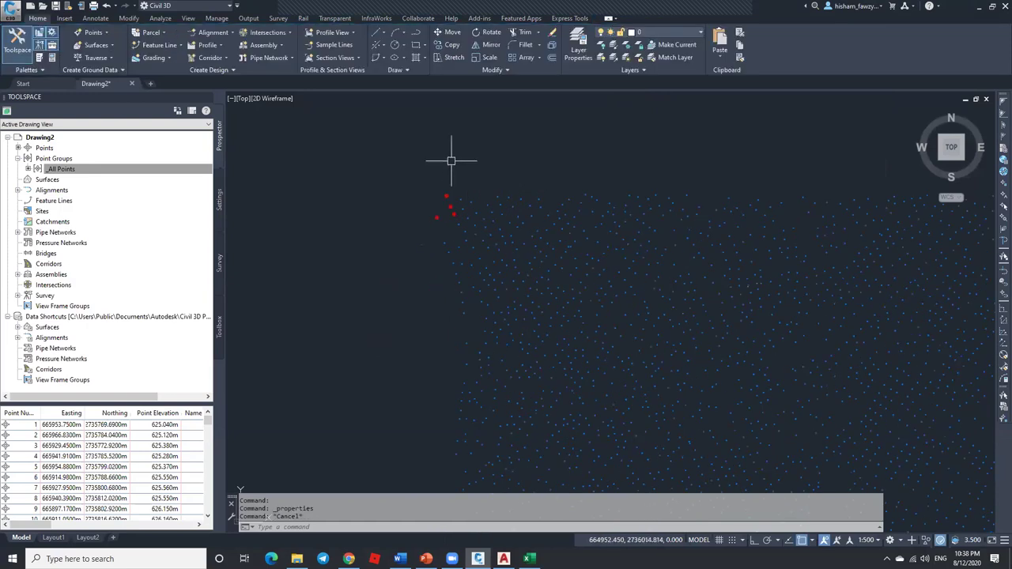
# Step: Set the _All Points group's default point style to Catch Basin and accept the properties
pyautogui.scroll(-3, 479, 172)
pyautogui.scroll(4, 462, 170)
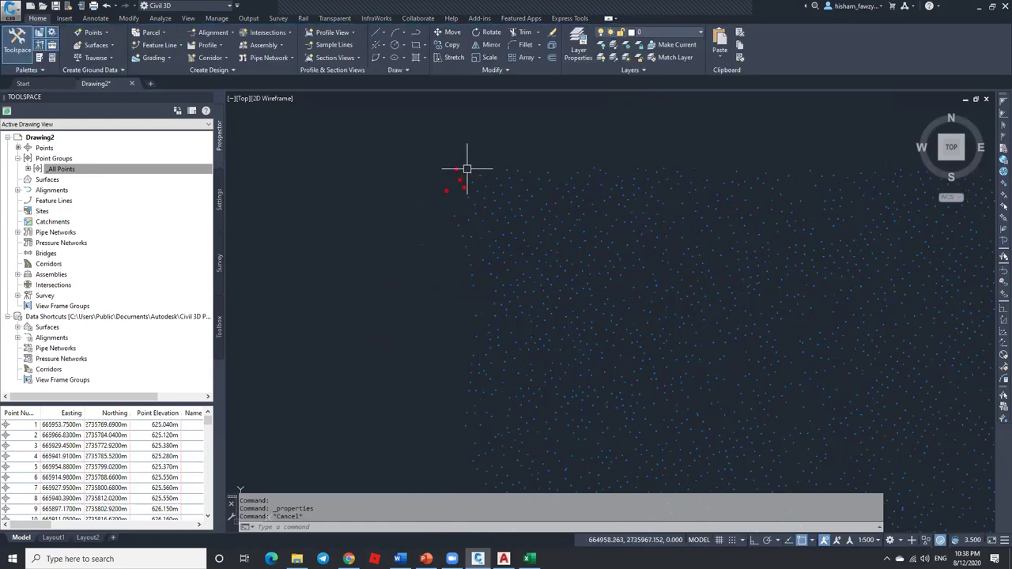
pyautogui.click(117, 170)
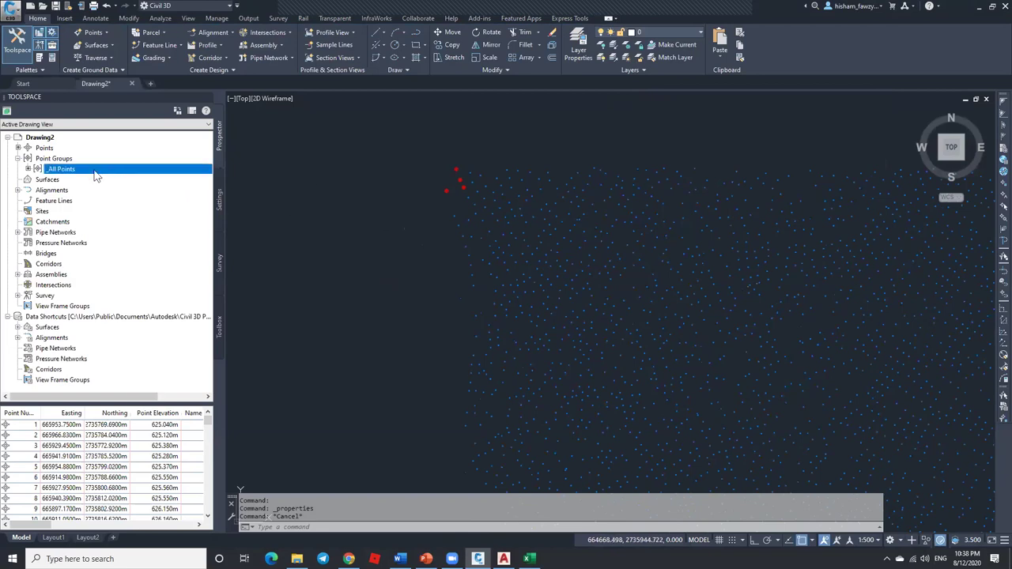
pyautogui.rightClick(106, 167)
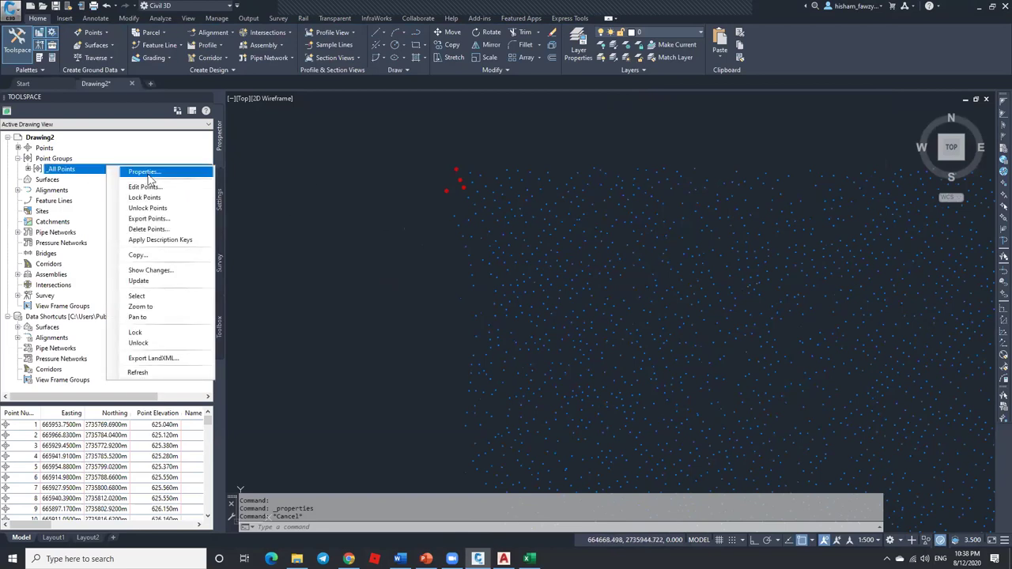
pyautogui.click(136, 171)
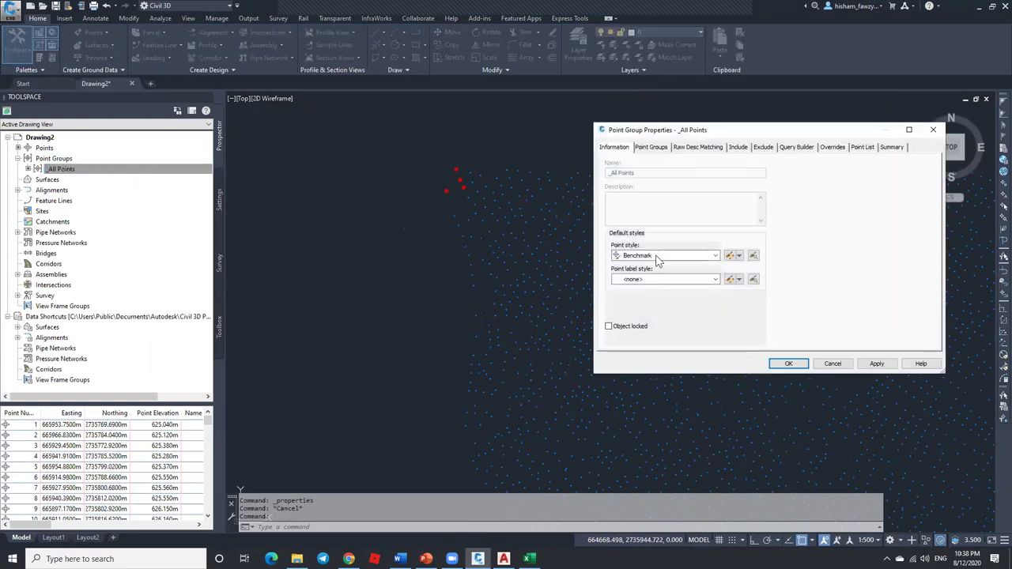
pyautogui.click(656, 255)
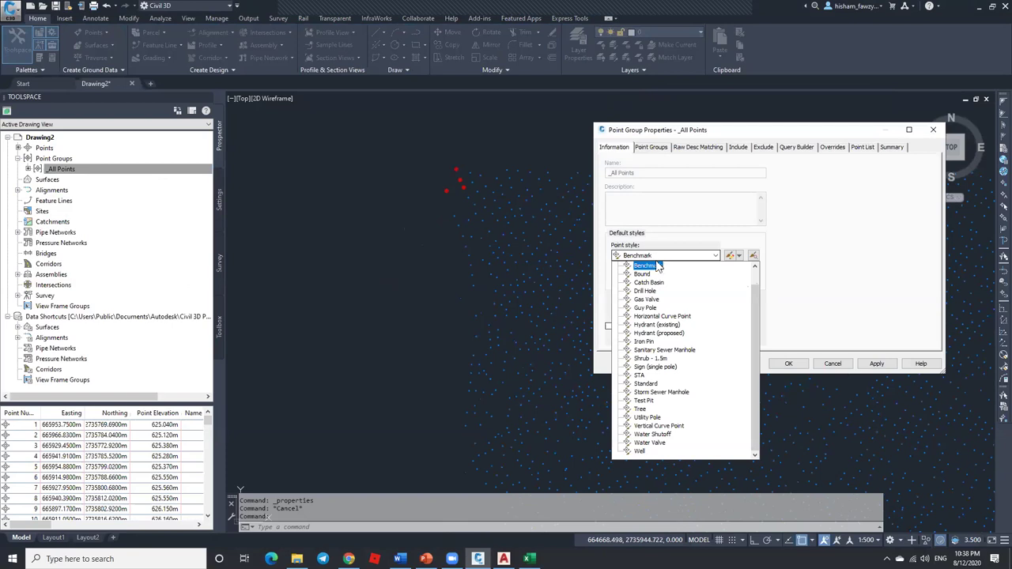
pyautogui.click(654, 282)
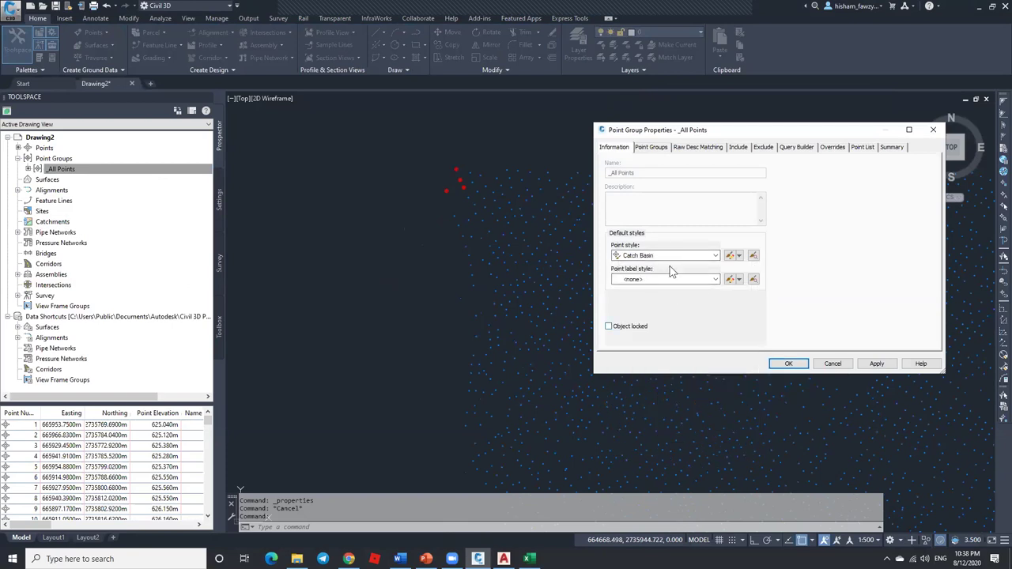
pyautogui.click(788, 363)
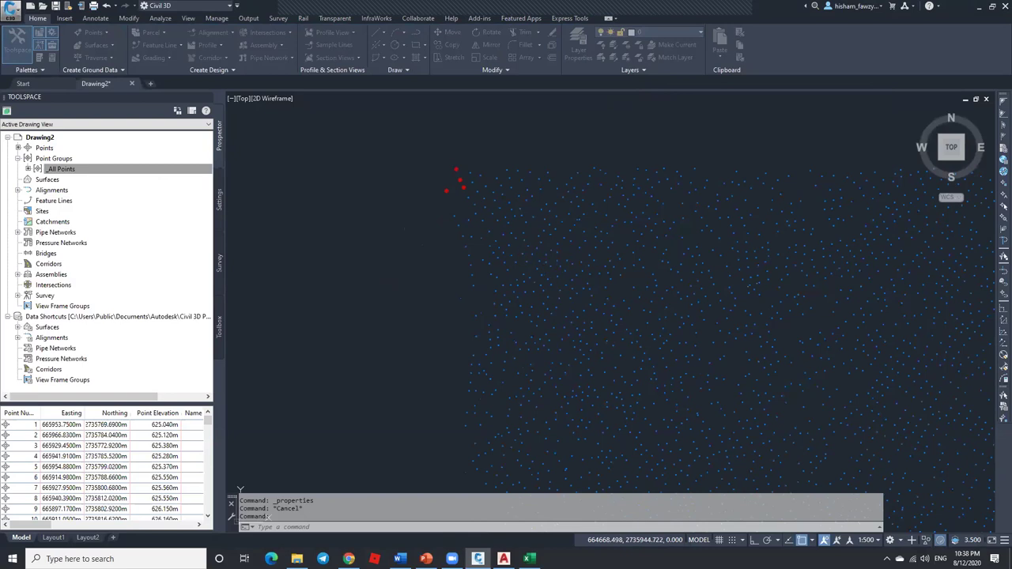
# Step: Select the four red Drill Hole points and reset their style to <default>
pyautogui.scroll(-5, 632, 241)
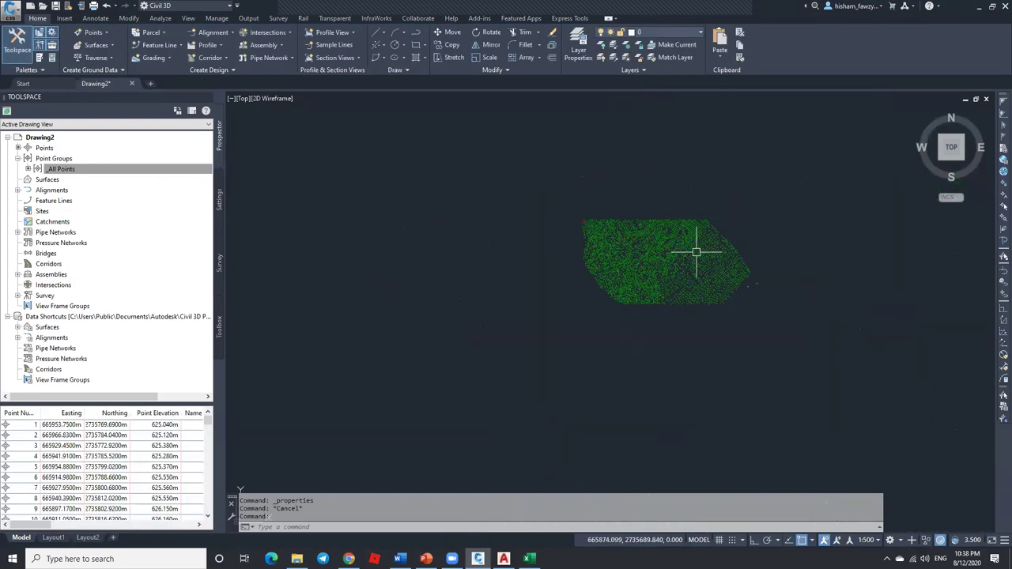
pyautogui.scroll(4, 695, 253)
pyautogui.scroll(5, 395, 182)
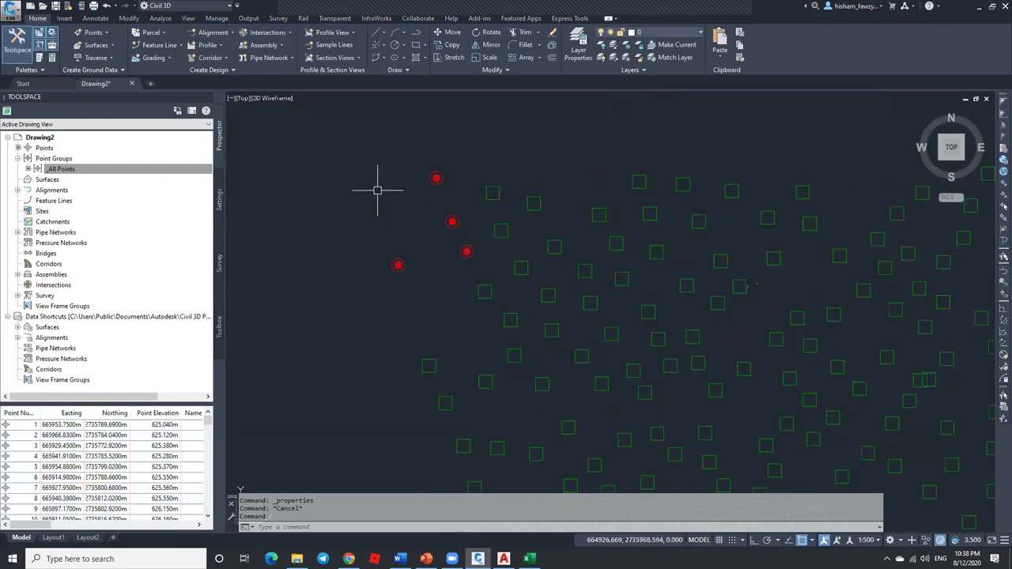
pyautogui.click(358, 142)
pyautogui.click(479, 277)
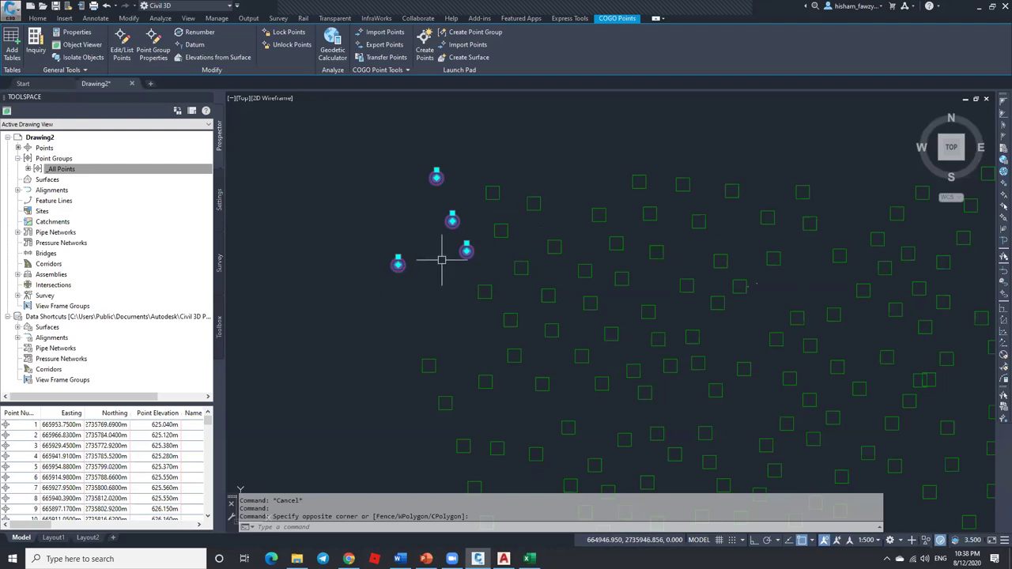
pyautogui.hotkey('ctrl', '1')
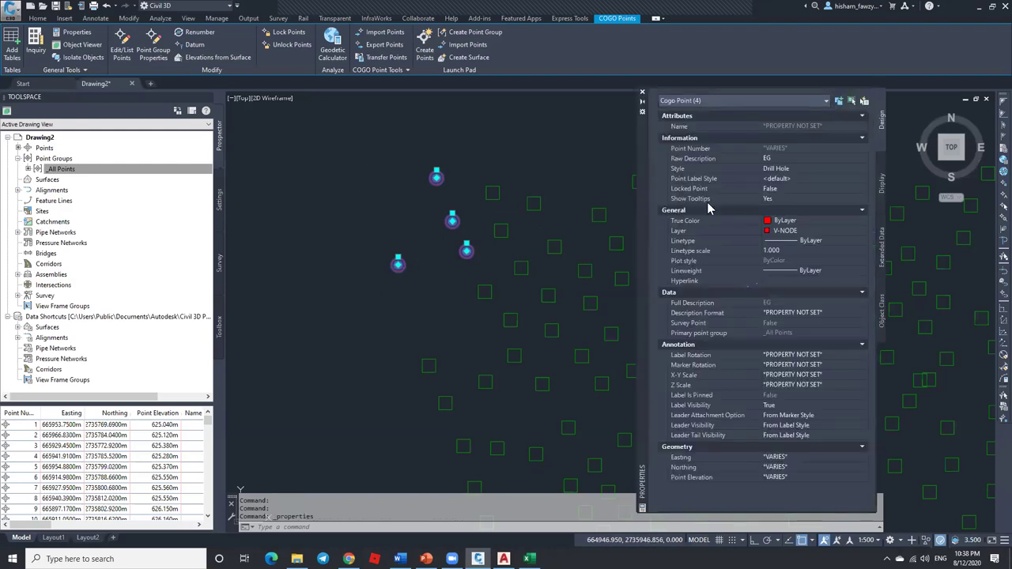
pyautogui.click(805, 169)
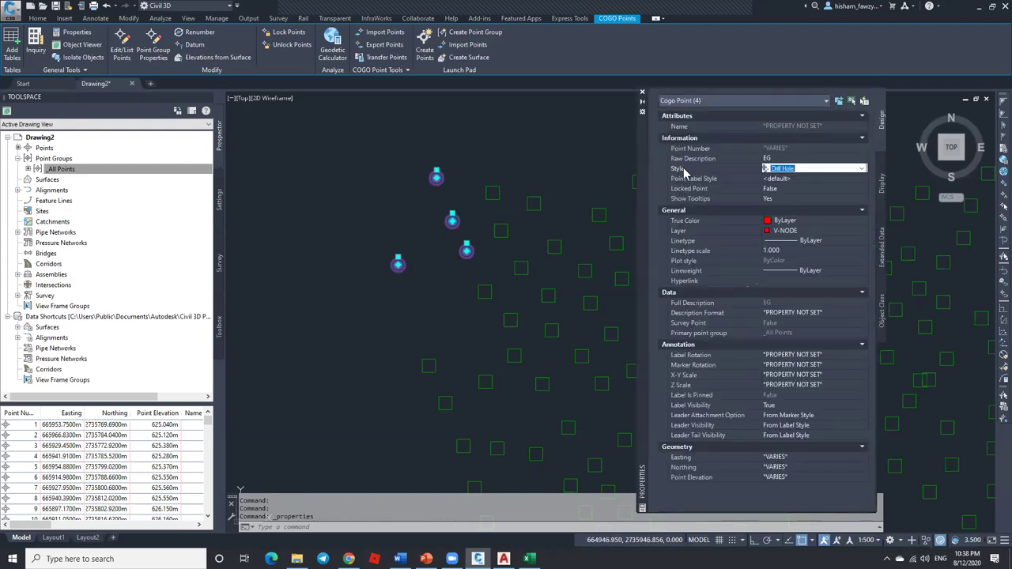
pyautogui.click(805, 173)
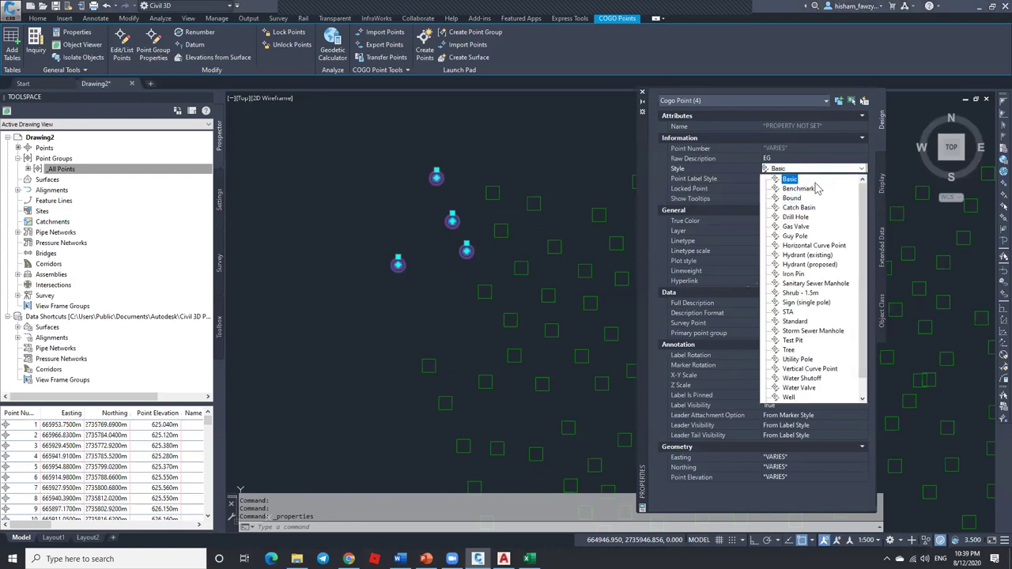
pyautogui.scroll(-1, 818, 237)
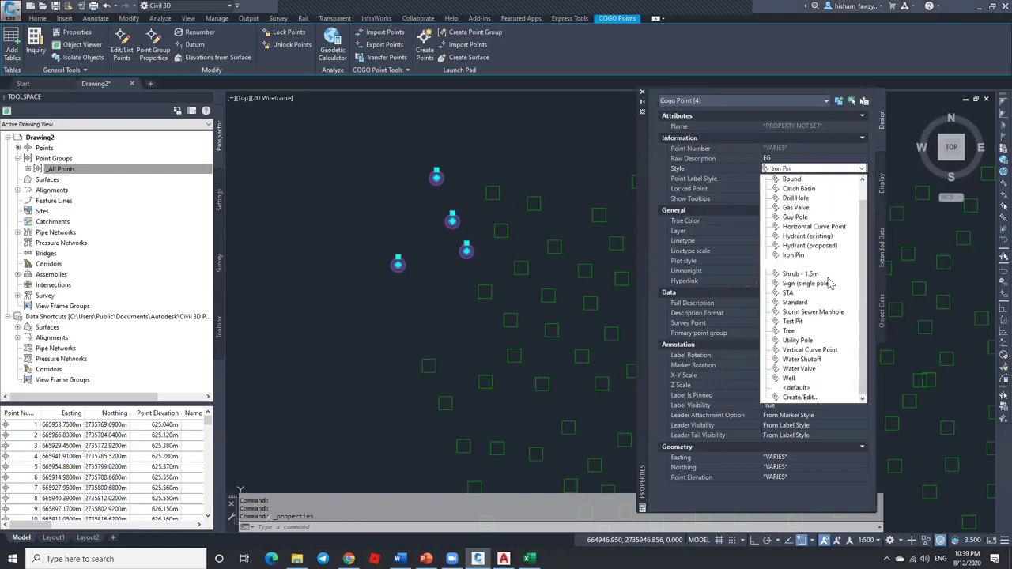
pyautogui.click(796, 388)
pyautogui.click(72, 169)
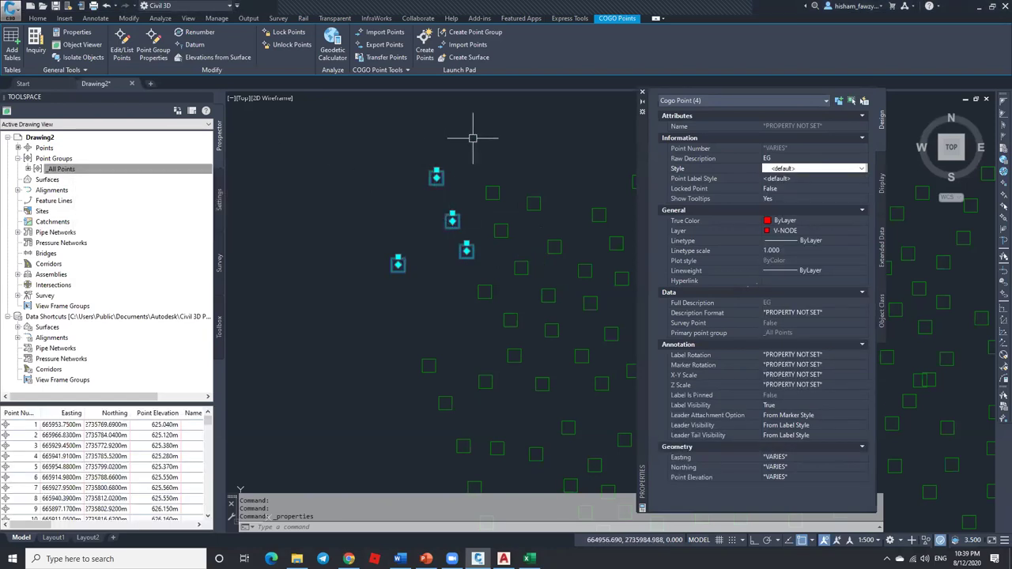
# Step: Undo the style reset on the four points and close their properties
pyautogui.hotkey('ctrl', 'z')
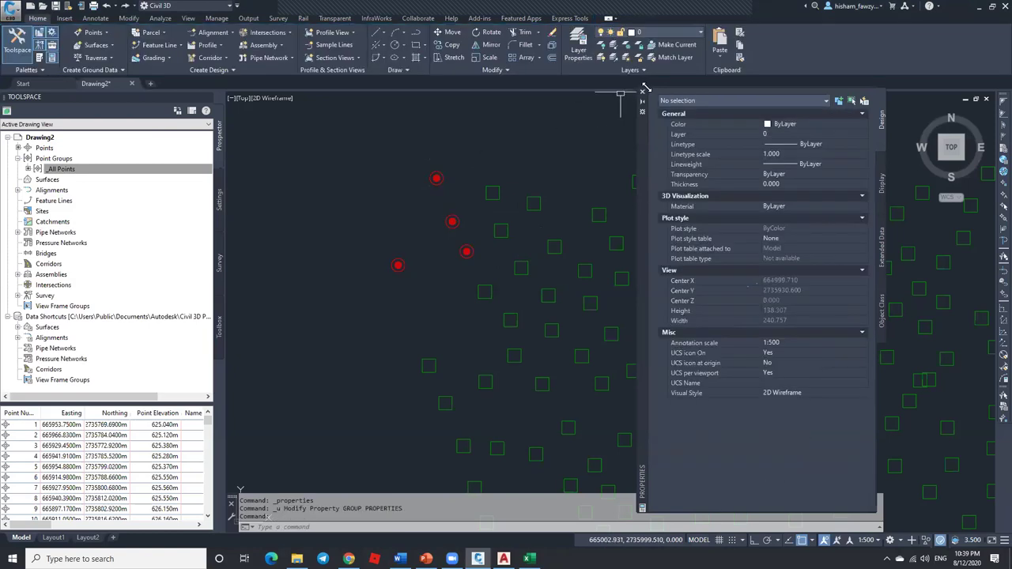
pyautogui.hotkey('ctrl', '1')
pyautogui.press('Escape')
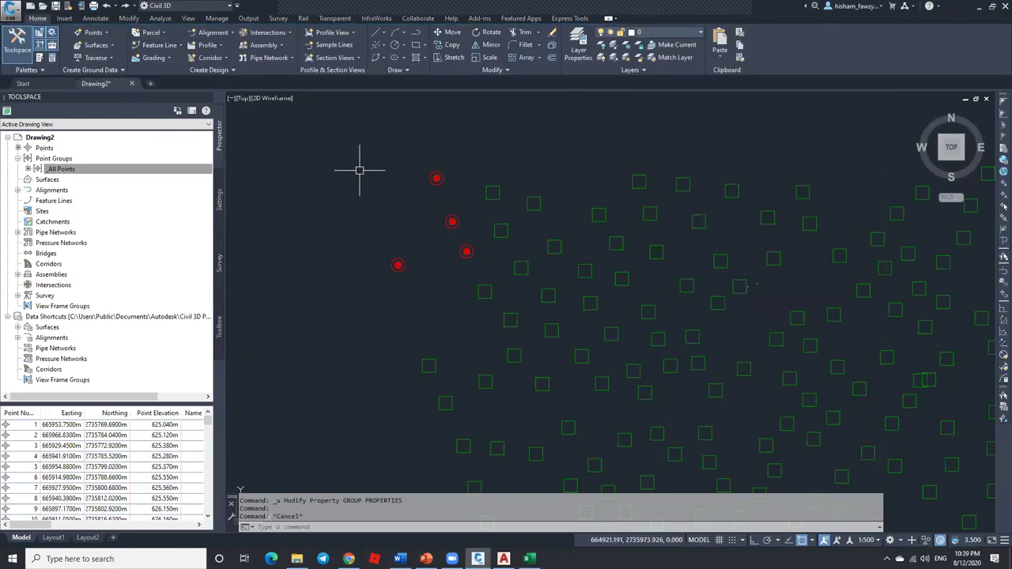
# Step: In the _All Points group's properties, enable the Style override, set it to Benchmark, and accept the changes
pyautogui.rightClick(95, 168)
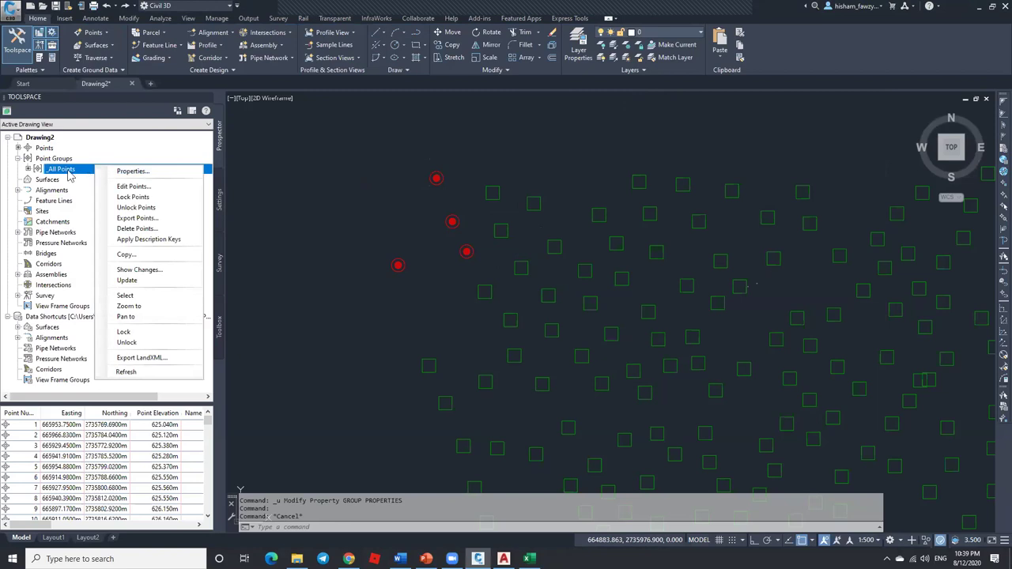
pyautogui.click(154, 175)
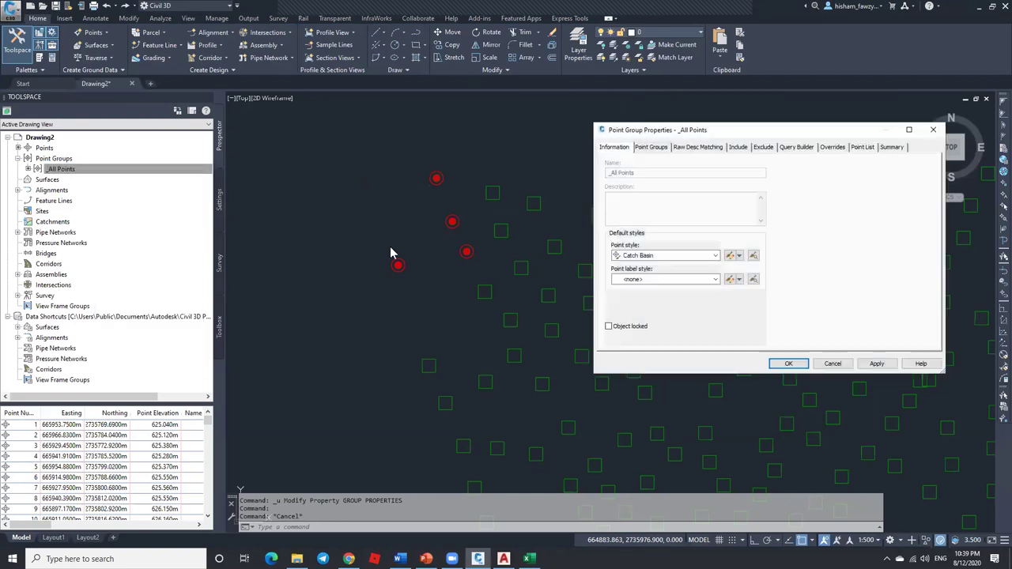
pyautogui.moveTo(843, 129); pyautogui.dragTo(724, 118)
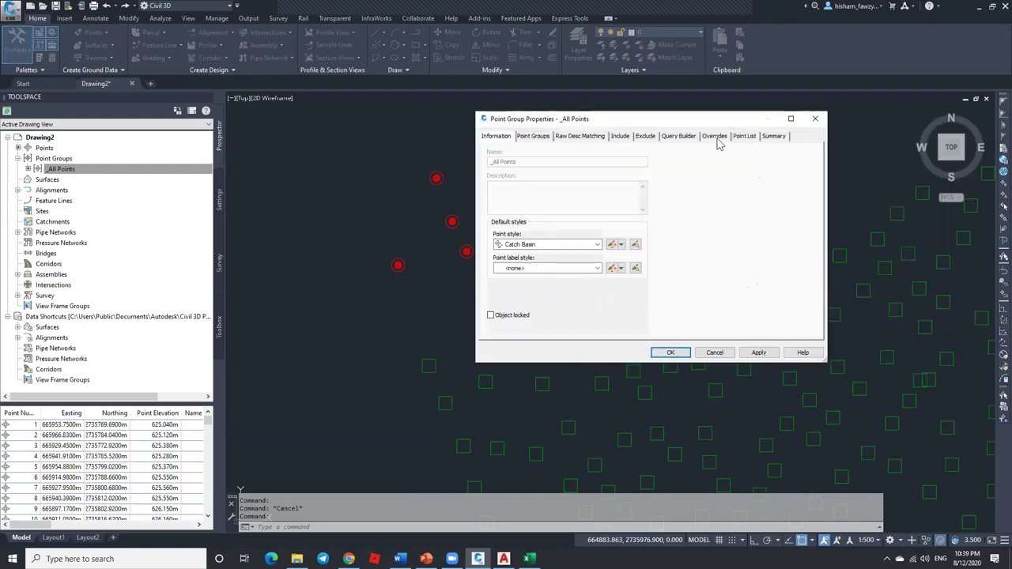
pyautogui.click(715, 136)
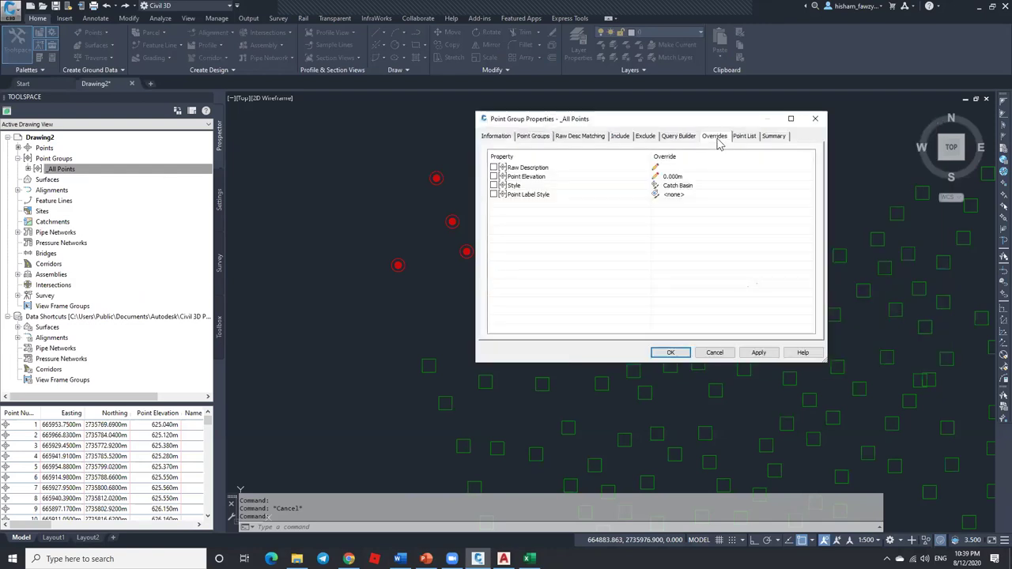
pyautogui.click(494, 185)
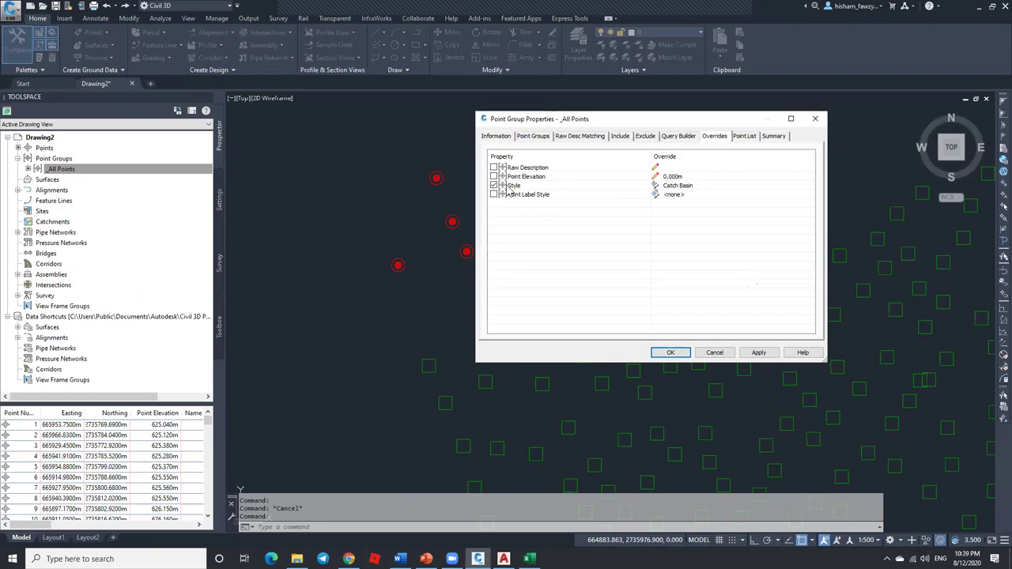
pyautogui.click(707, 188)
pyautogui.click(707, 187)
pyautogui.click(639, 236)
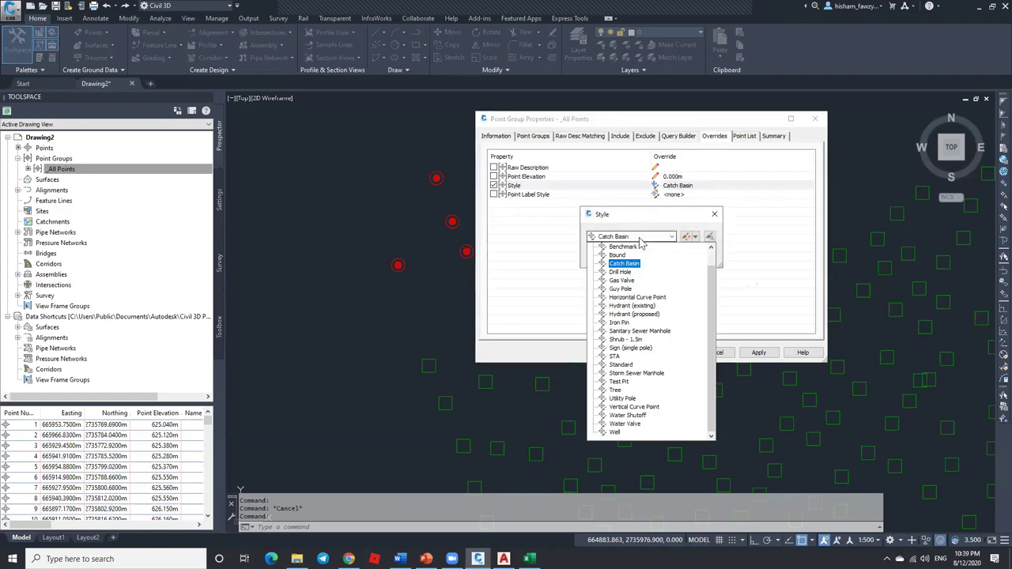
pyautogui.click(614, 248)
pyautogui.click(615, 256)
pyautogui.click(670, 352)
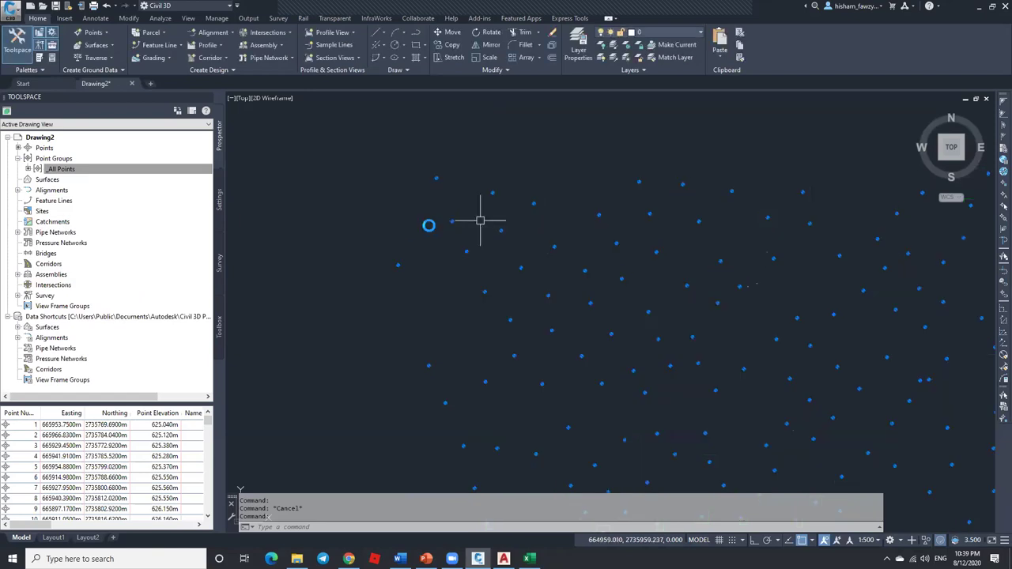
# Step: Select the four points at the upper-left corner of the point cloud and check the style listed in their properties
pyautogui.click(491, 161)
pyautogui.click(427, 241)
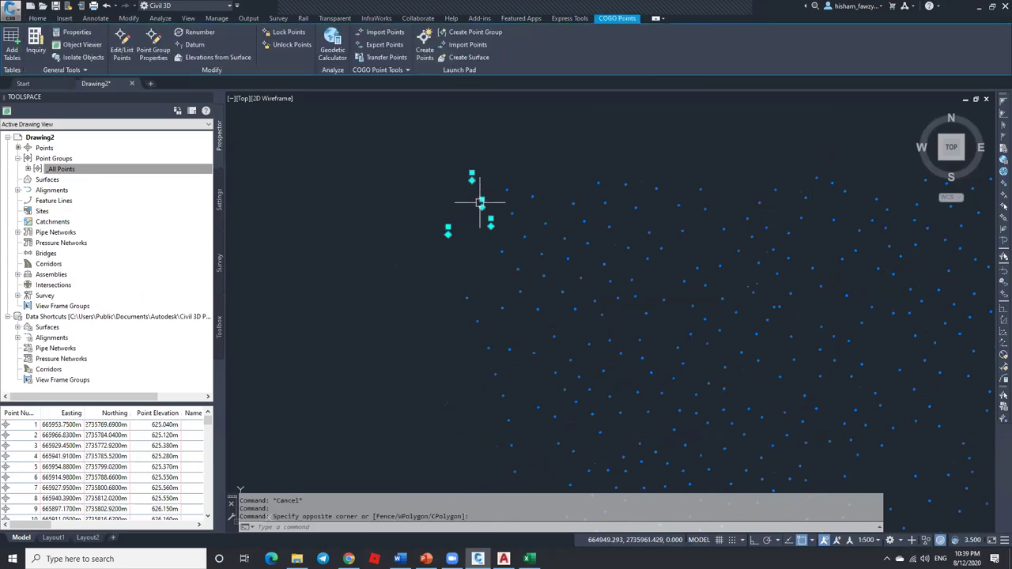
pyautogui.hotkey('ctrl', '1')
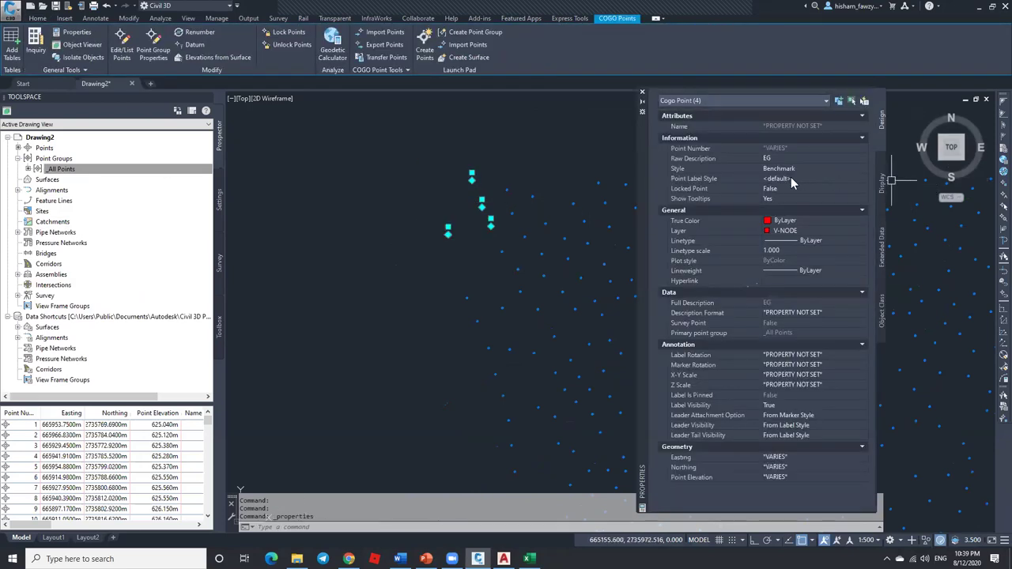
pyautogui.click(642, 92)
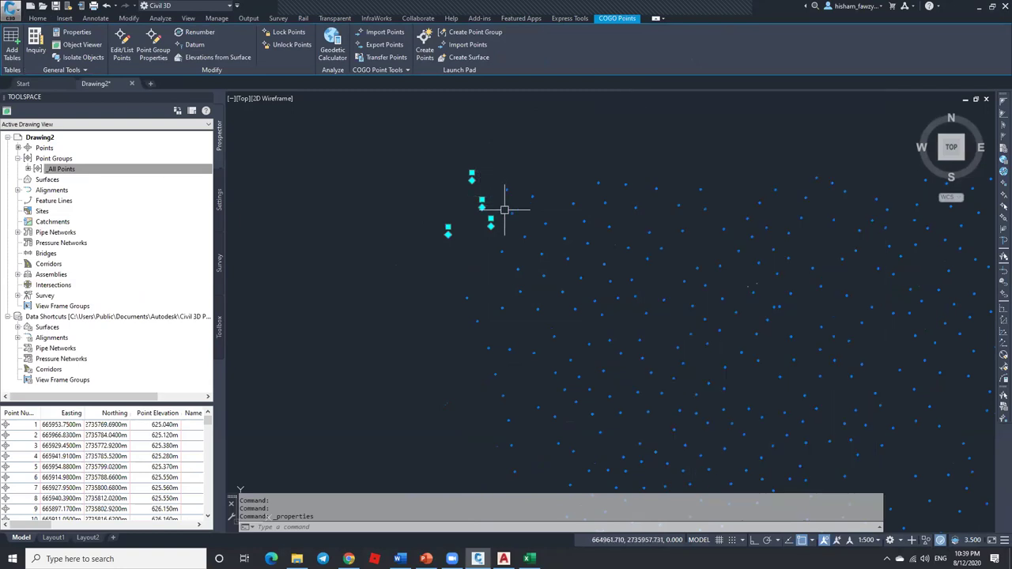
# Step: Disable the Style override in the _All Points group's properties and accept the change
pyautogui.click(91, 170)
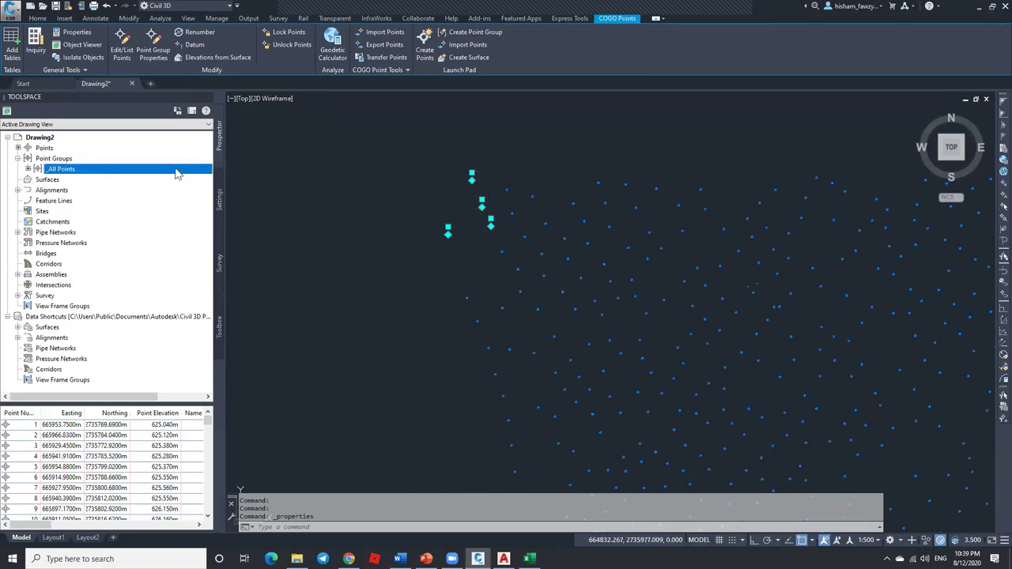
pyautogui.rightClick(124, 170)
pyautogui.click(156, 174)
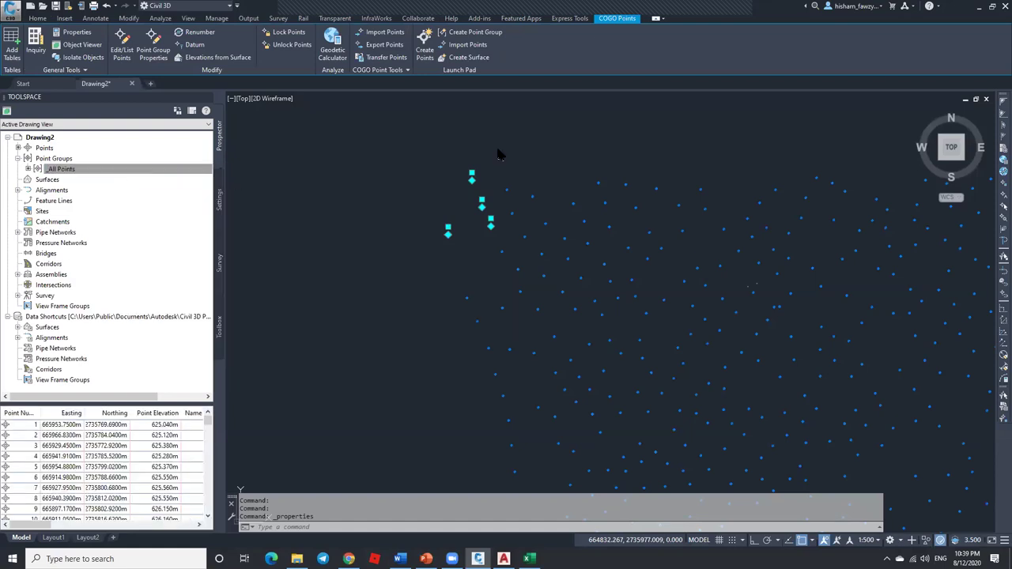
pyautogui.click(715, 138)
pyautogui.click(494, 185)
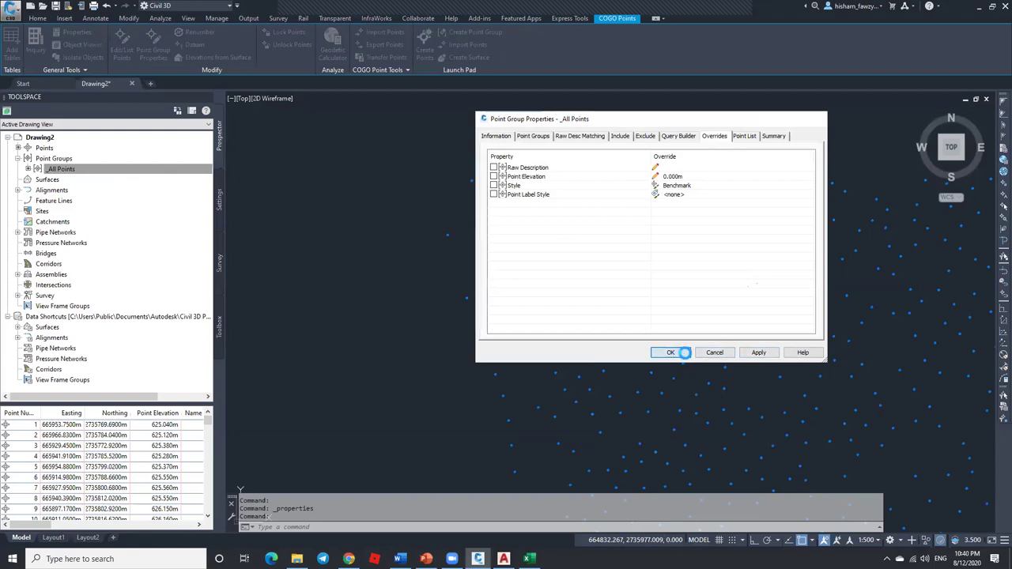
pyautogui.click(669, 353)
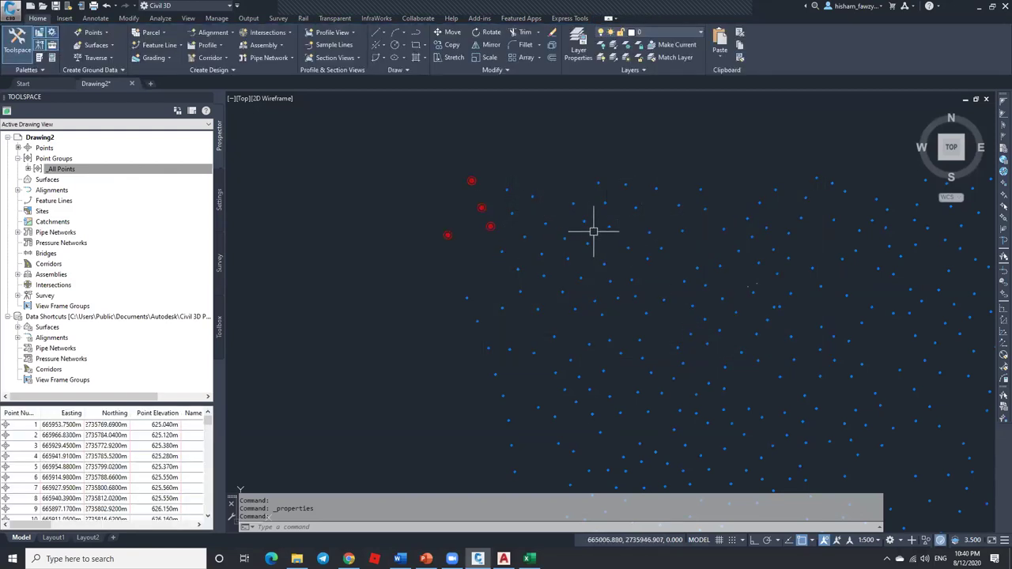
# Step: Set the style of the four red Drill Hole points to <default>, then close their properties and clear the selection
pyautogui.click(494, 167)
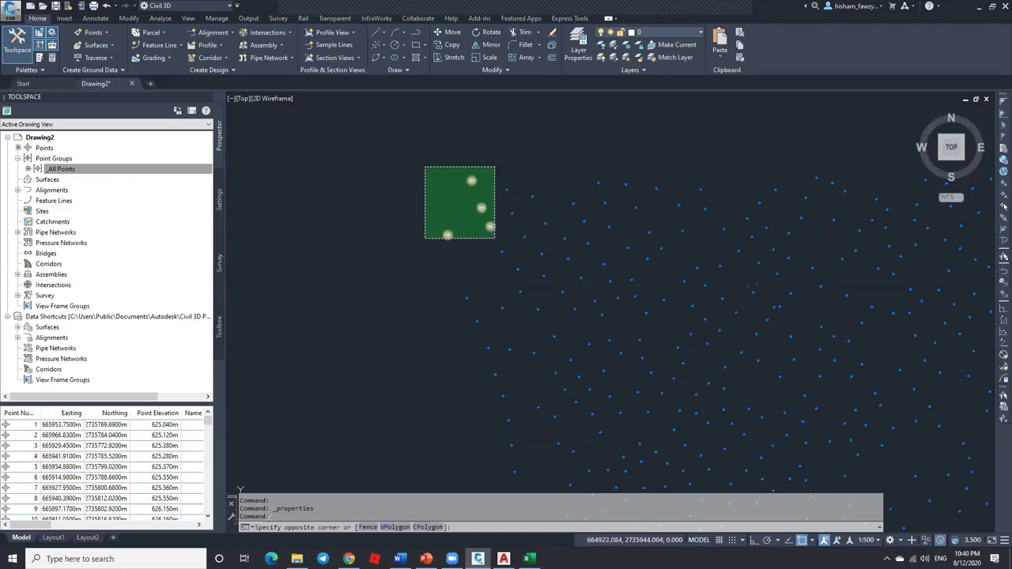
pyautogui.click(427, 237)
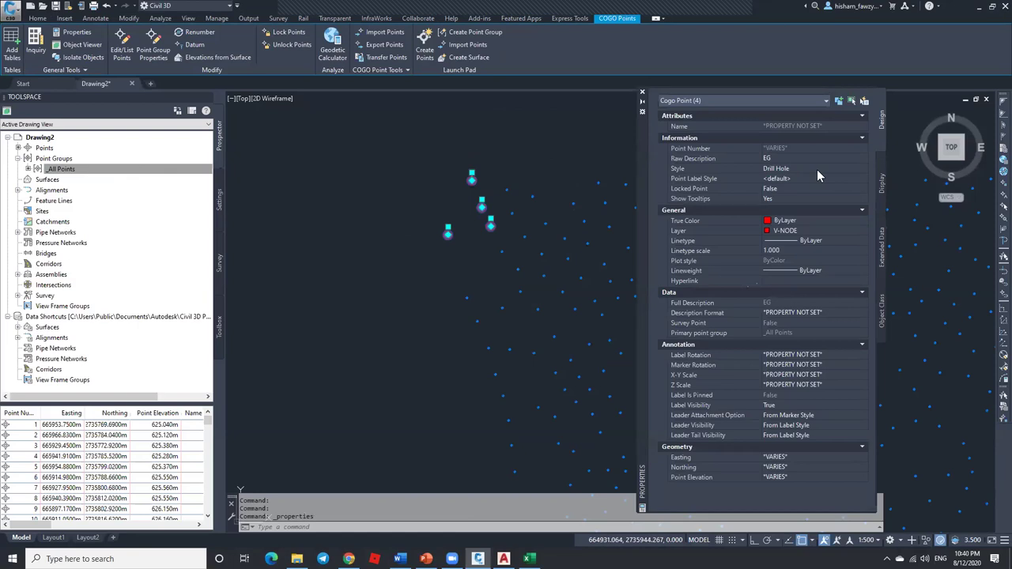
pyautogui.click(813, 166)
pyautogui.scroll(-1, 798, 332)
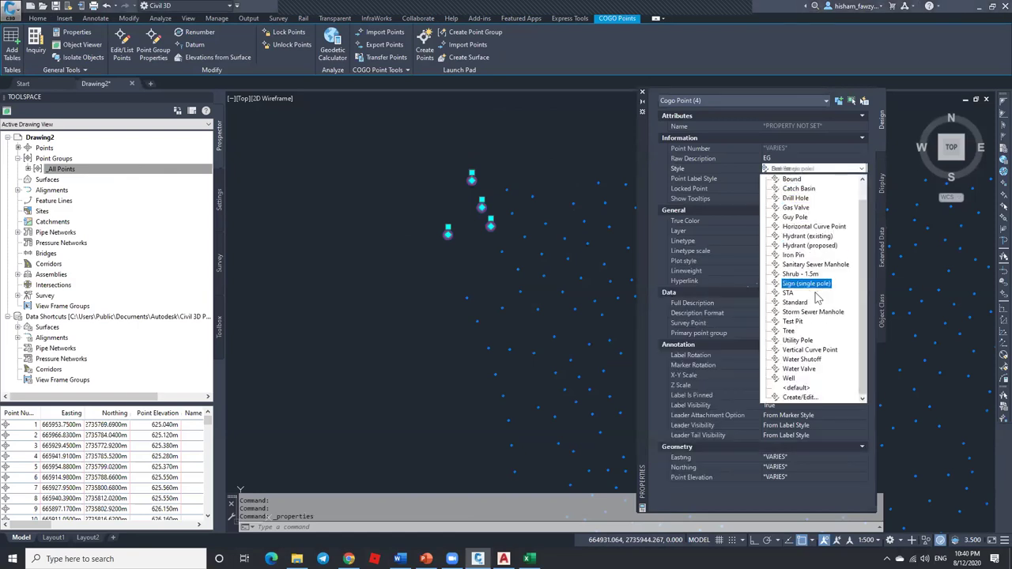
pyautogui.click(794, 388)
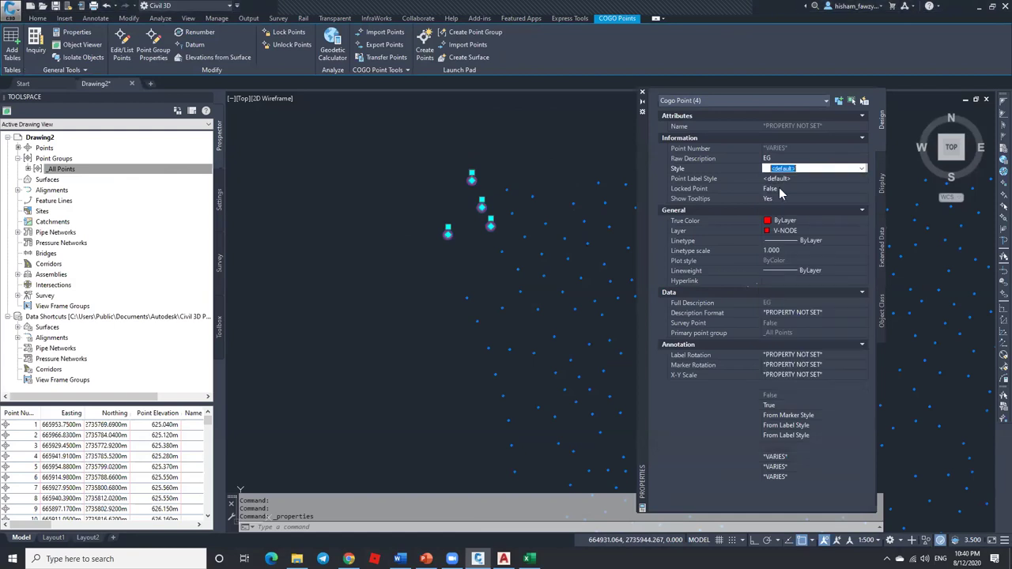
pyautogui.click(642, 96)
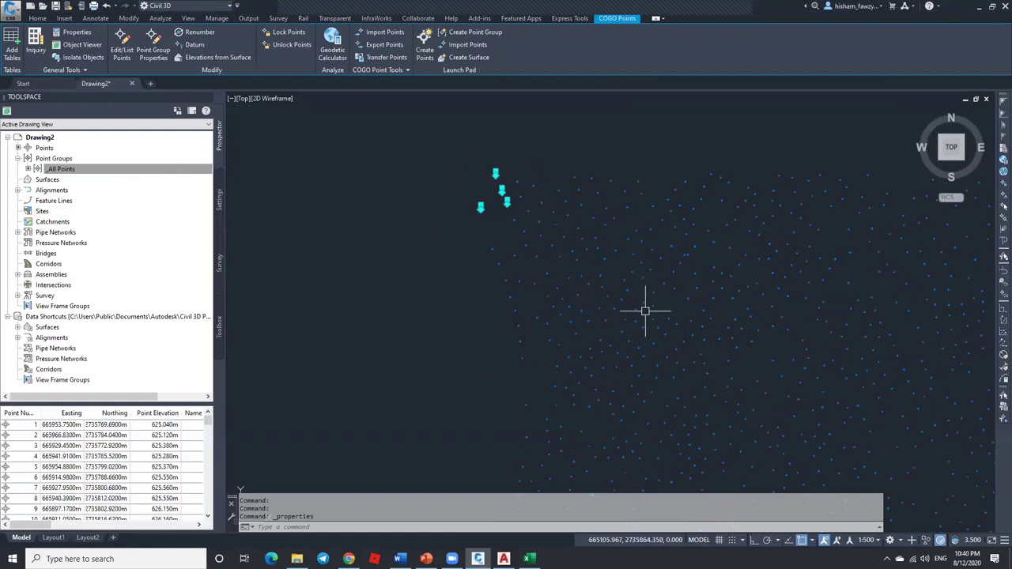
pyautogui.press('Escape')
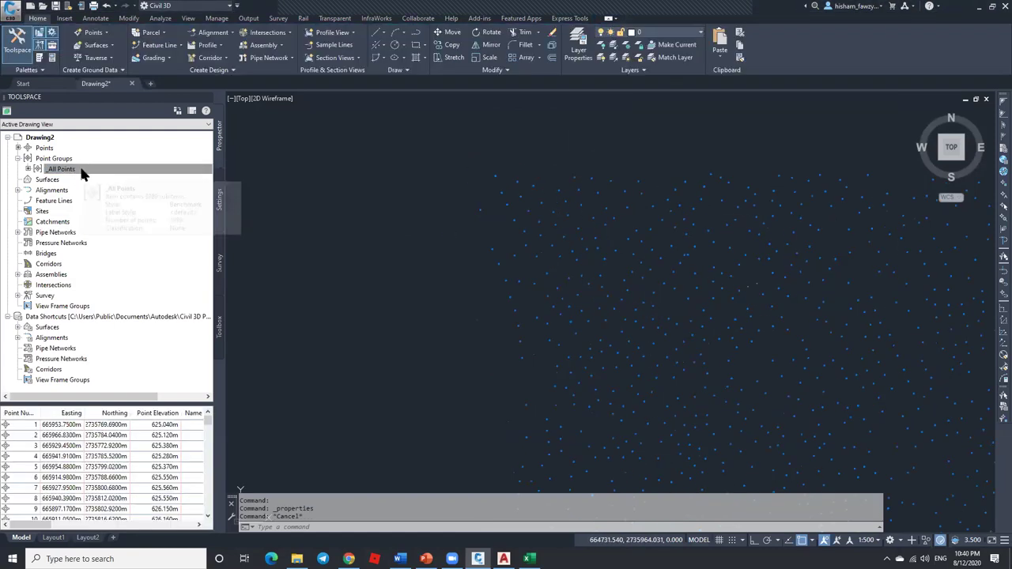
# Step: Enable the Style override with Benchmark again in the _All Points group's properties and accept the change
pyautogui.rightClick(86, 171)
pyautogui.click(154, 177)
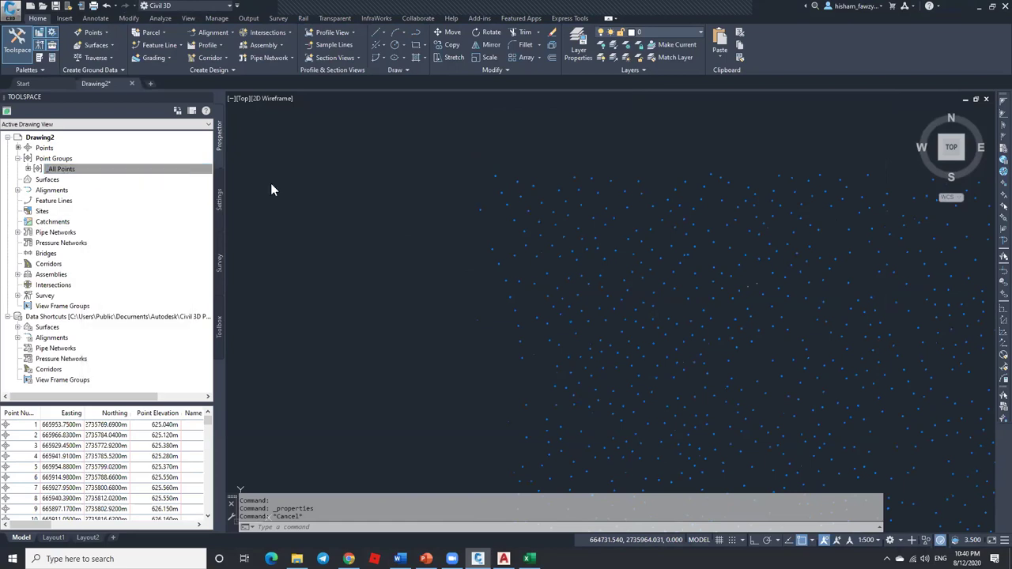
pyautogui.click(715, 136)
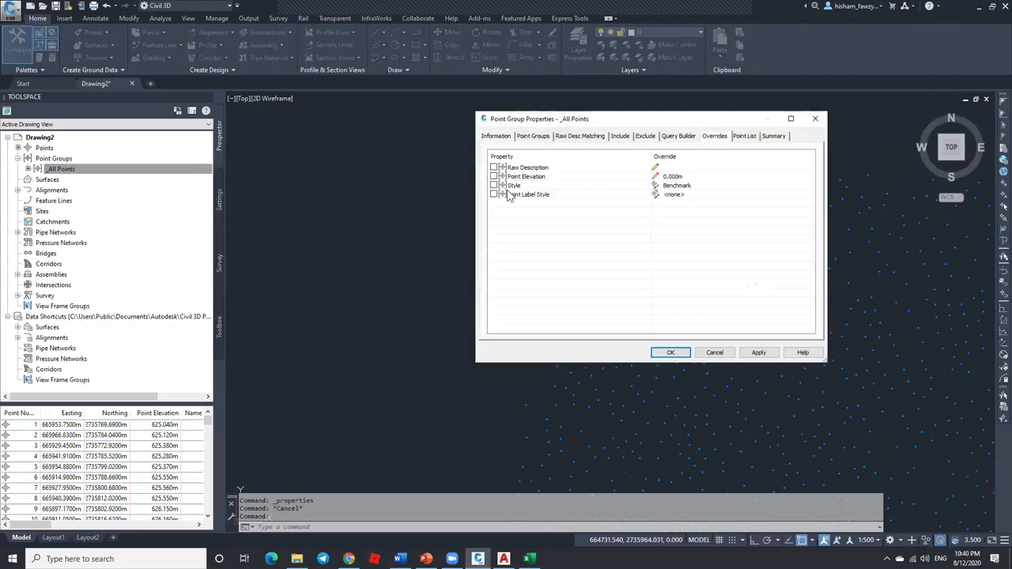
pyautogui.click(494, 185)
pyautogui.click(701, 186)
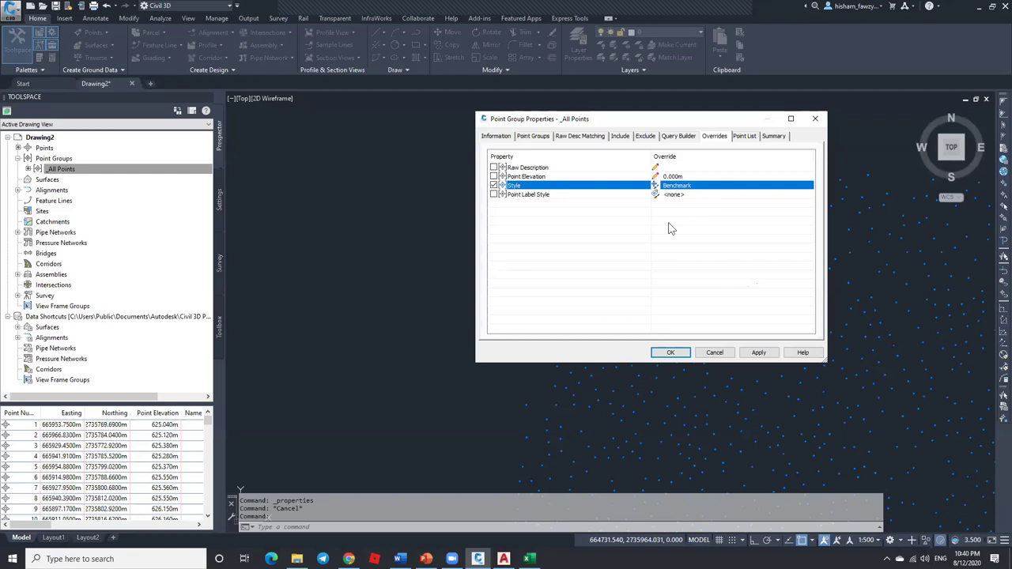
pyautogui.click(670, 353)
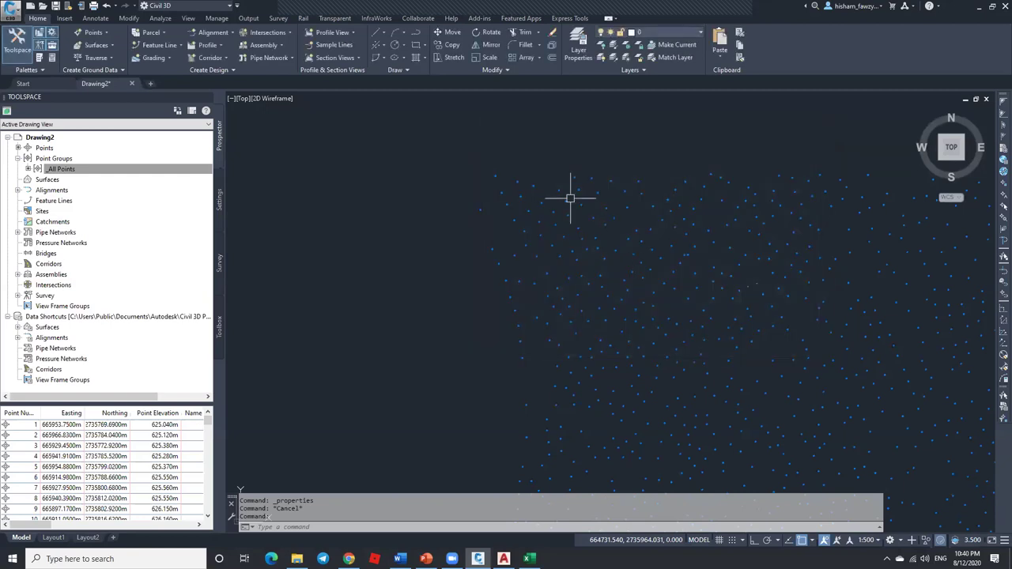
pyautogui.scroll(-5, 606, 169)
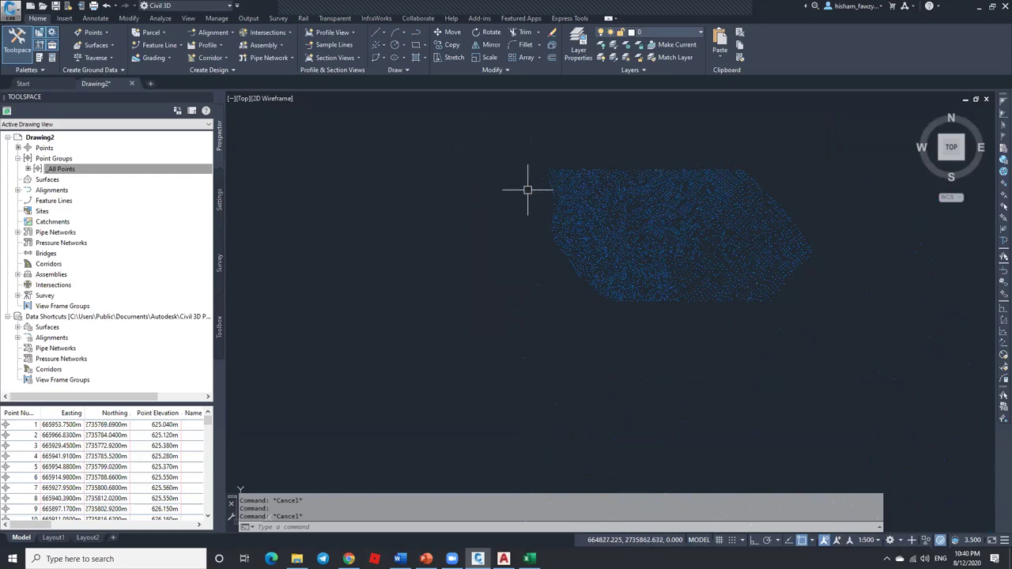
# Step: Set the _All Points group's default point style by picking a point from the drawing
pyautogui.click(87, 171)
pyautogui.rightClick(89, 172)
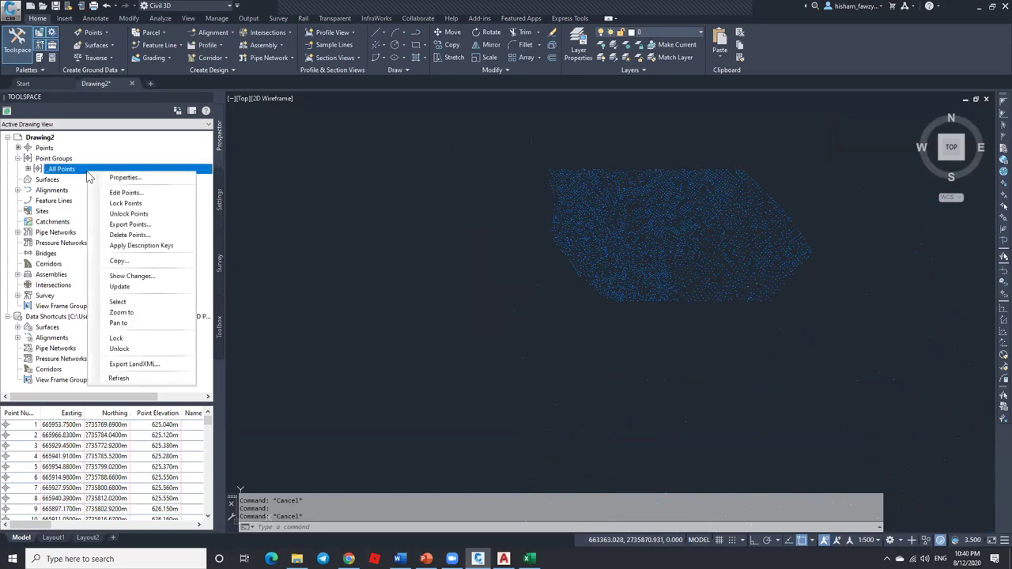
pyautogui.click(126, 177)
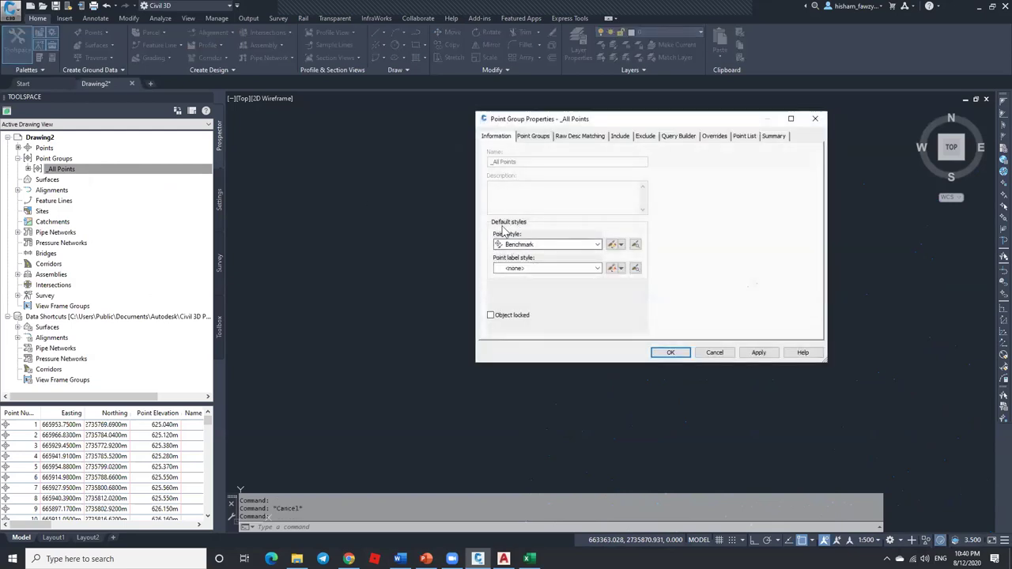
pyautogui.click(621, 247)
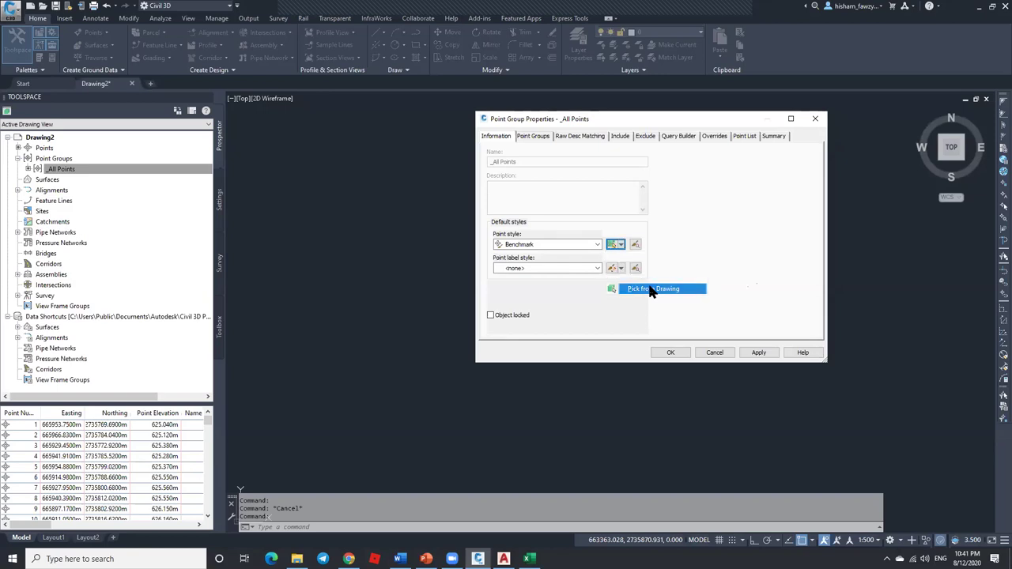
pyautogui.click(651, 290)
pyautogui.scroll(3, 549, 181)
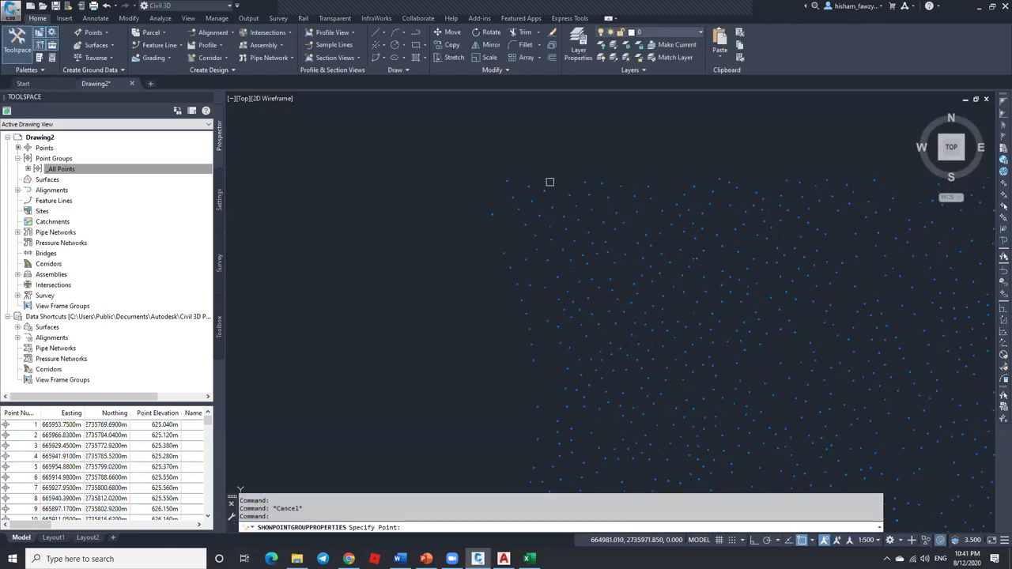
pyautogui.click(587, 221)
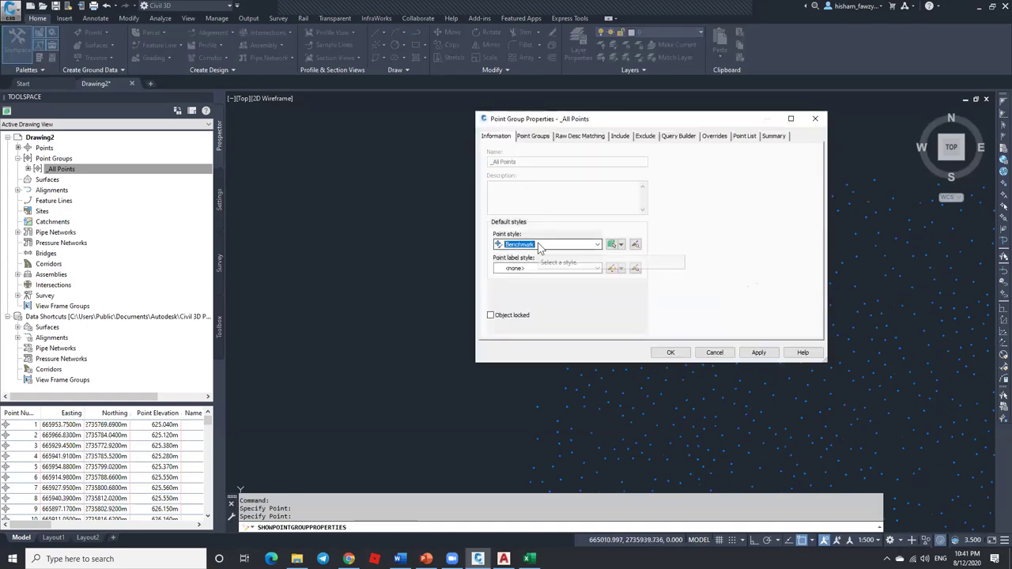
# Step: Open the Benchmark point style for editing from the _All Points group's properties and review its name, creation details and description
pyautogui.click(619, 247)
pyautogui.click(621, 246)
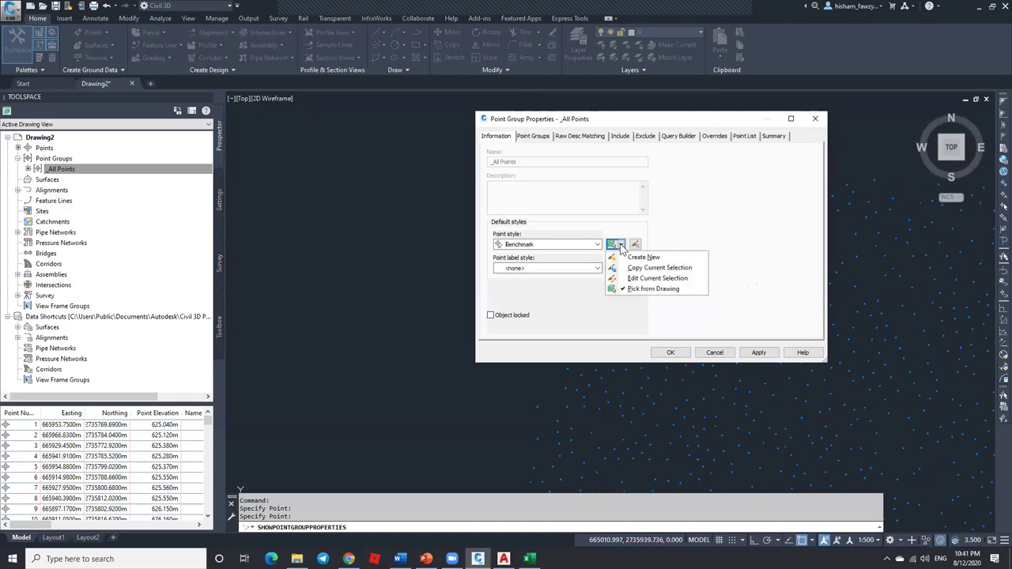
pyautogui.click(640, 279)
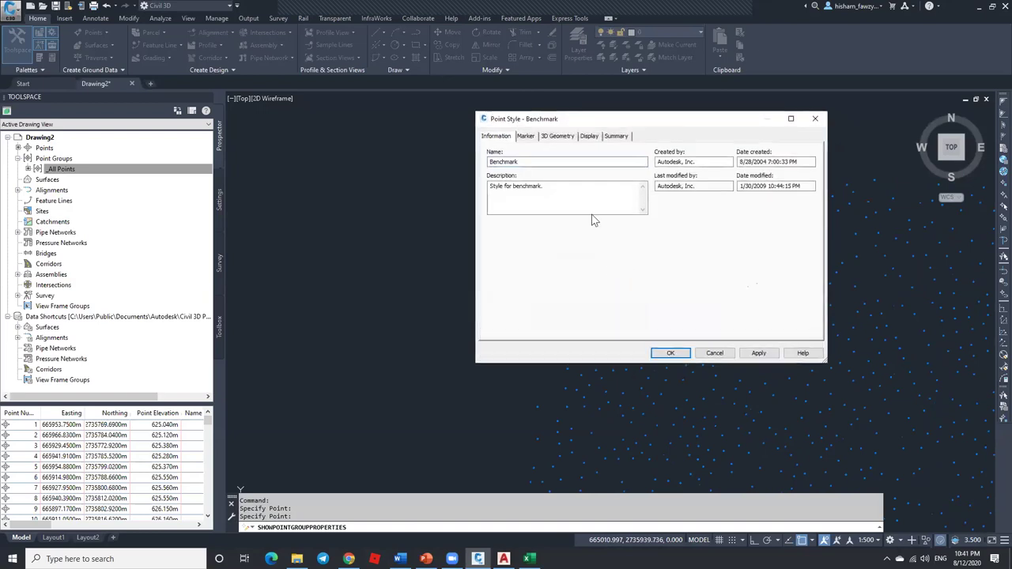
pyautogui.moveTo(600, 120); pyautogui.dragTo(529, 150)
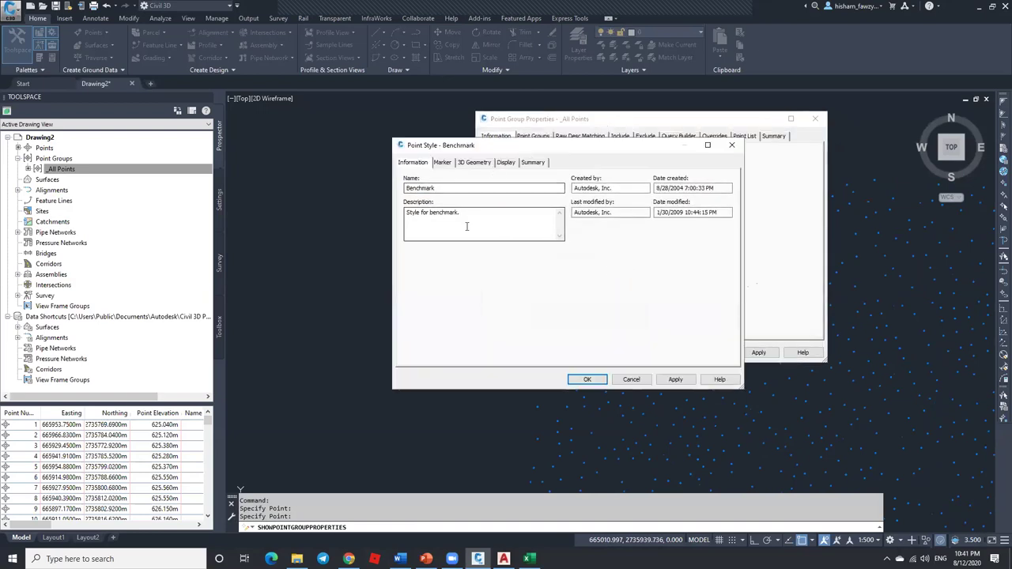
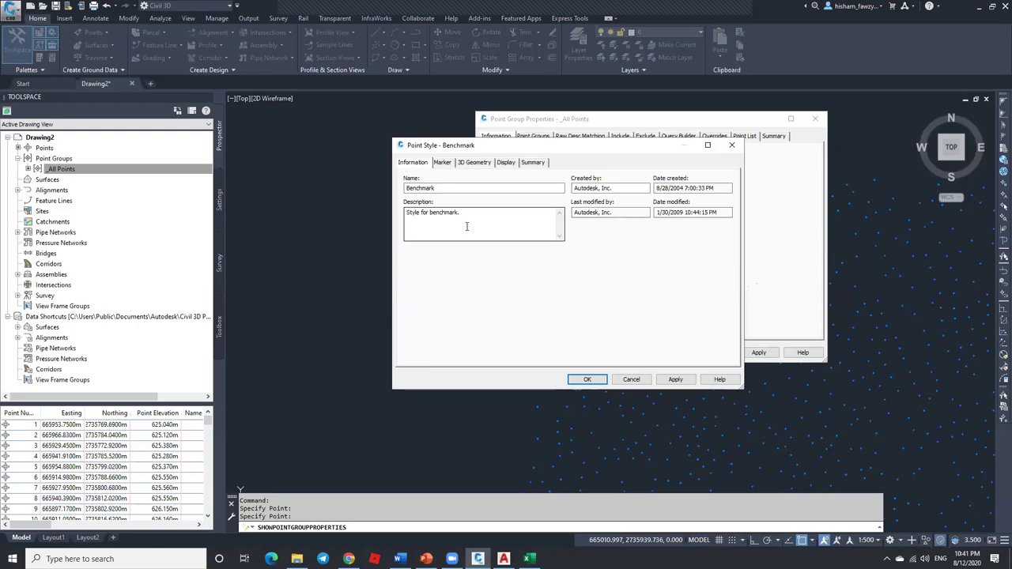
pyautogui.moveTo(467, 147); pyautogui.dragTo(497, 156)
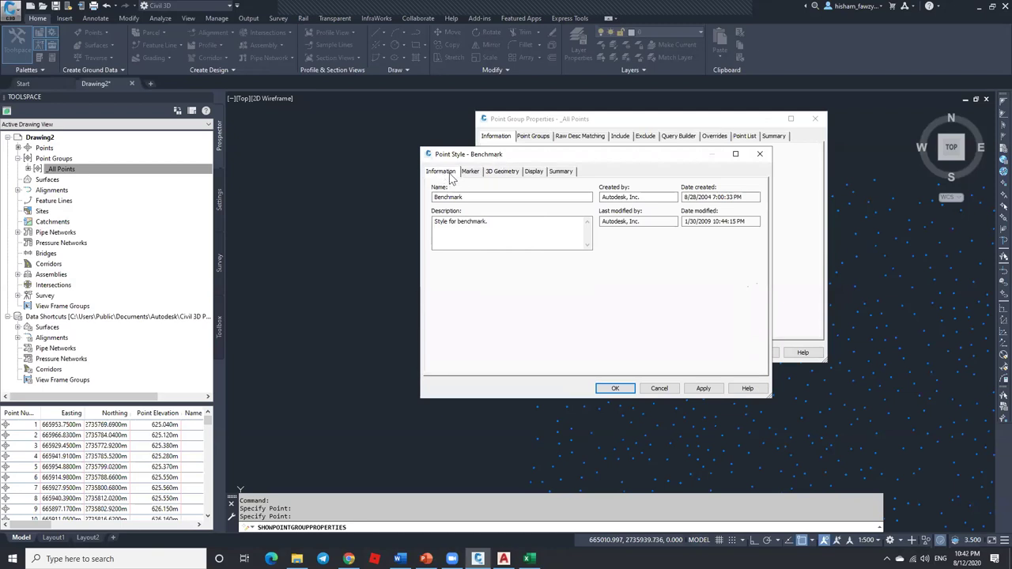
pyautogui.click(478, 197)
pyautogui.doubleClick(473, 196)
pyautogui.click(617, 197)
pyautogui.moveTo(643, 198); pyautogui.dragTo(570, 198)
pyautogui.moveTo(723, 196); pyautogui.dragTo(681, 197)
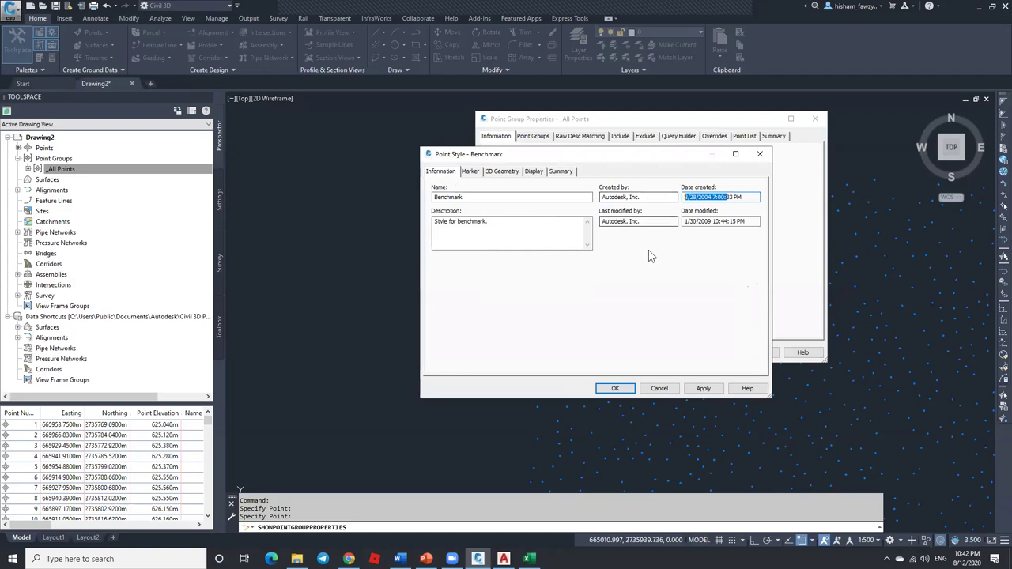
pyautogui.click(485, 222)
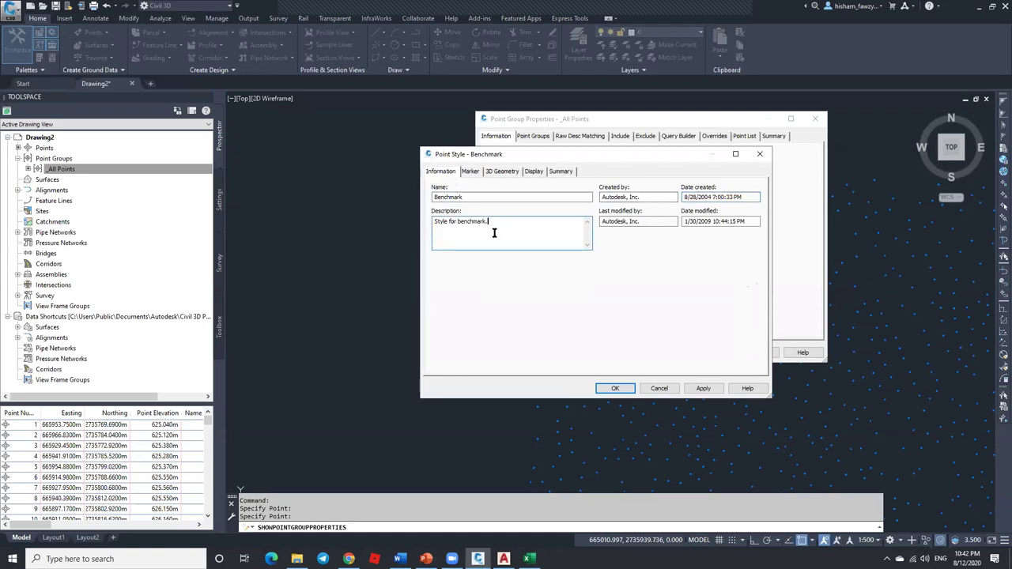
# Step: Try the AutoCAD POINT marker for the Benchmark style, then a custom marker combining a vertical tick, square and circle
pyautogui.click(471, 171)
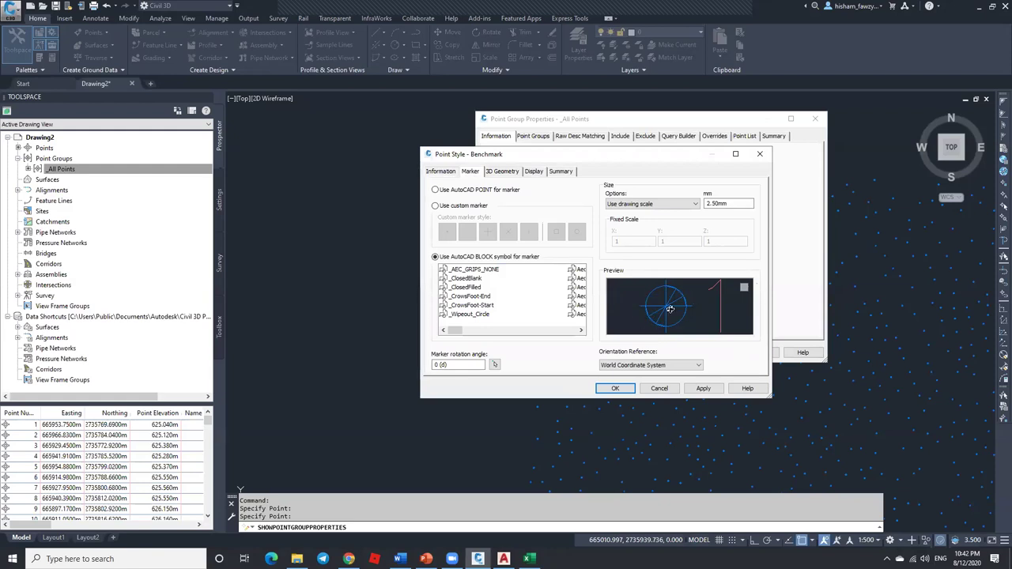
pyautogui.click(469, 189)
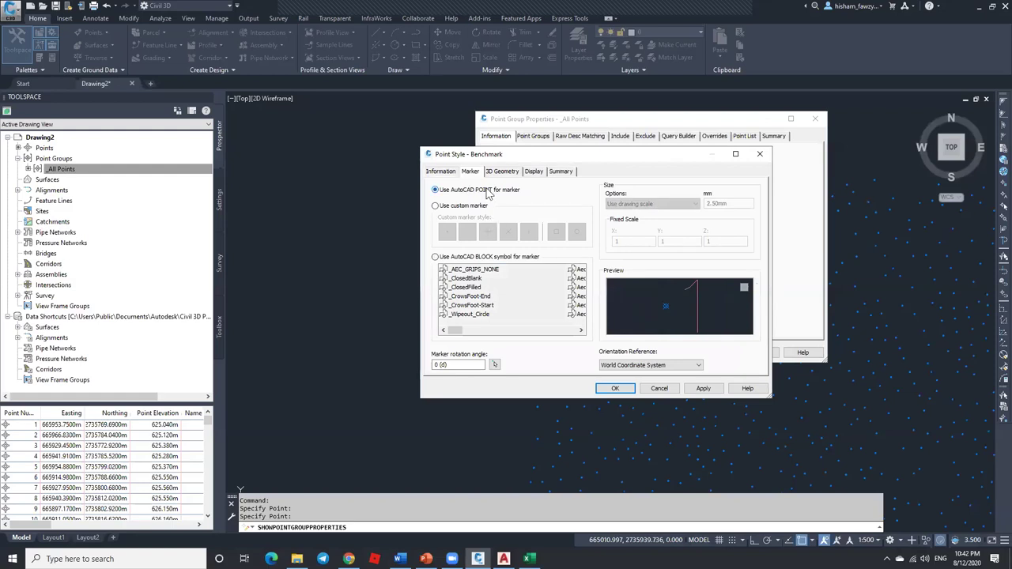
pyautogui.click(454, 207)
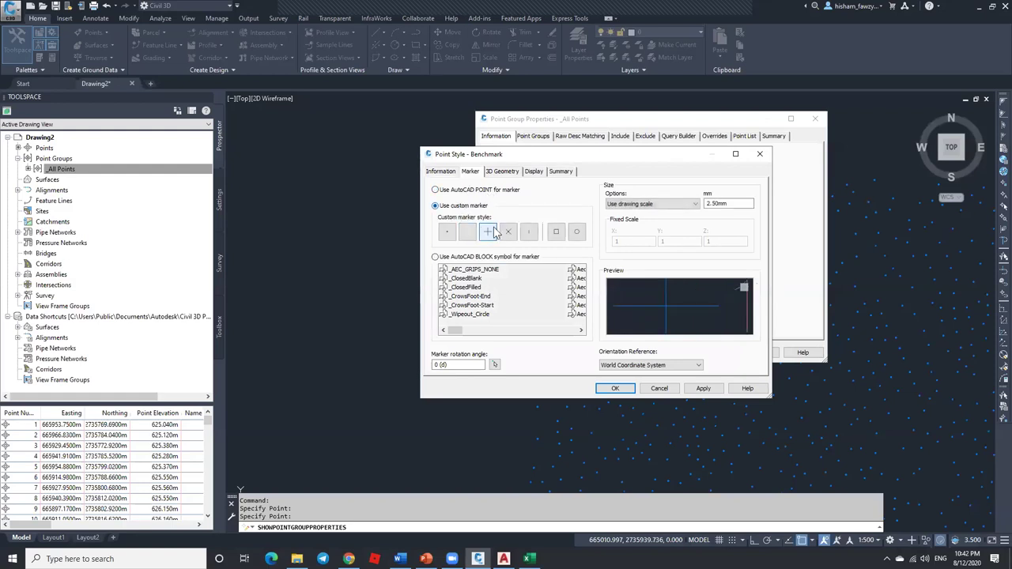
pyautogui.click(528, 232)
pyautogui.click(556, 231)
pyautogui.click(576, 231)
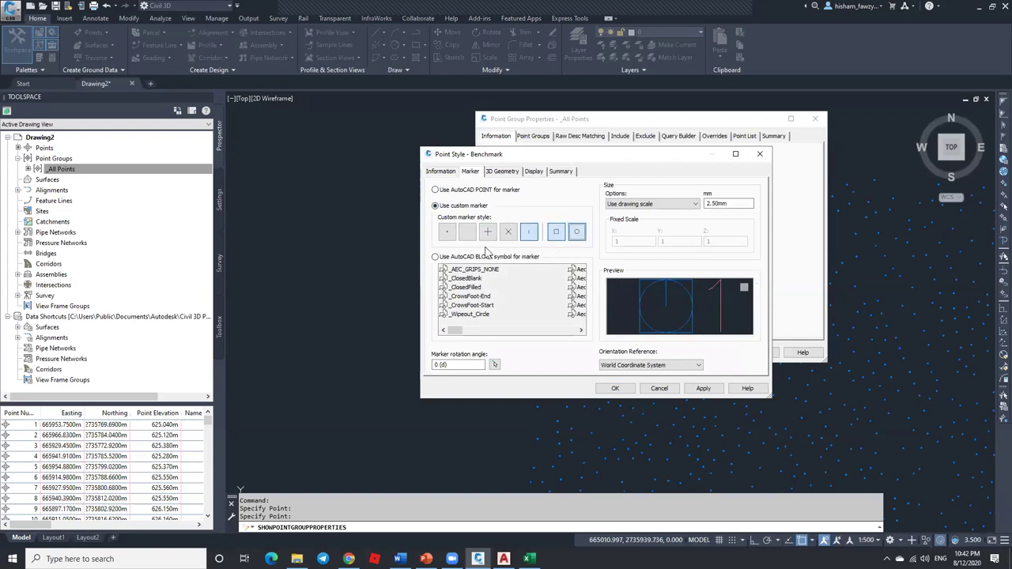
# Step: Set the Benchmark style's marker back to an AutoCAD BLOCK symbol and browse the available block symbols
pyautogui.click(453, 256)
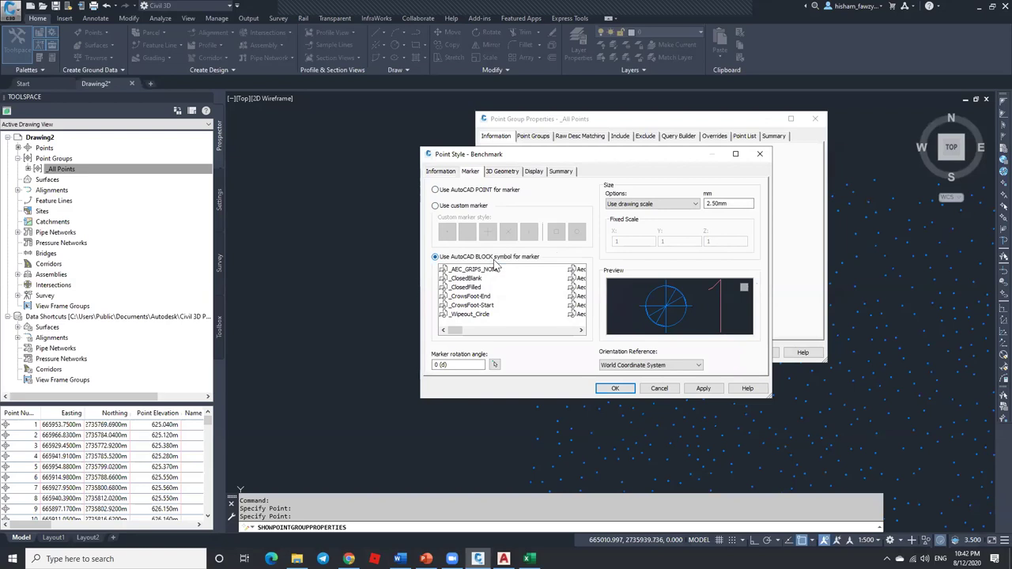
pyautogui.moveTo(456, 331)
pyautogui.mouseDown()
pyautogui.moveTo(563, 333)
pyautogui.moveTo(447, 333)
pyautogui.mouseUp()
pyautogui.moveTo(455, 329); pyautogui.dragTo(544, 330)
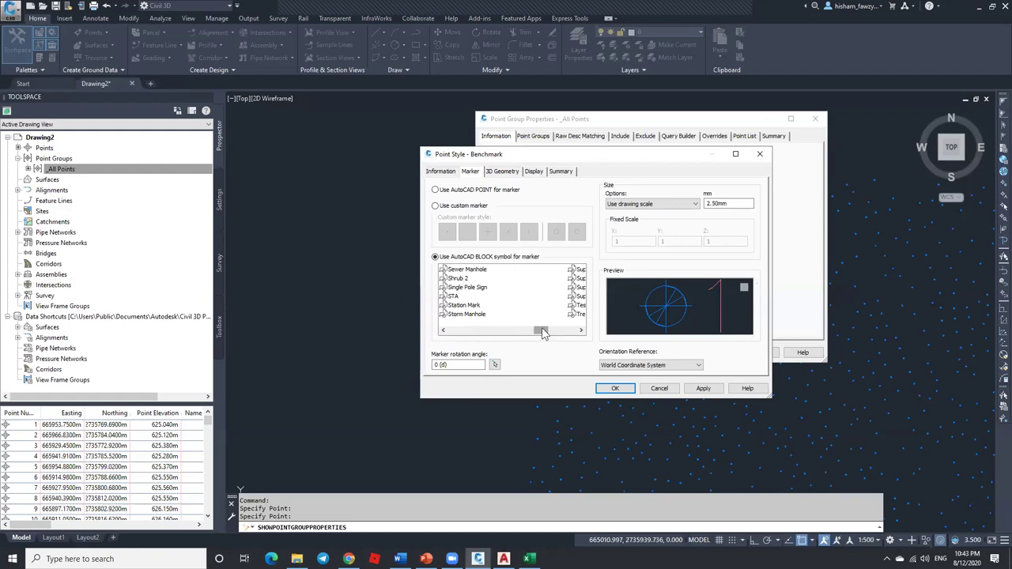
pyautogui.moveTo(542, 331); pyautogui.dragTo(571, 330)
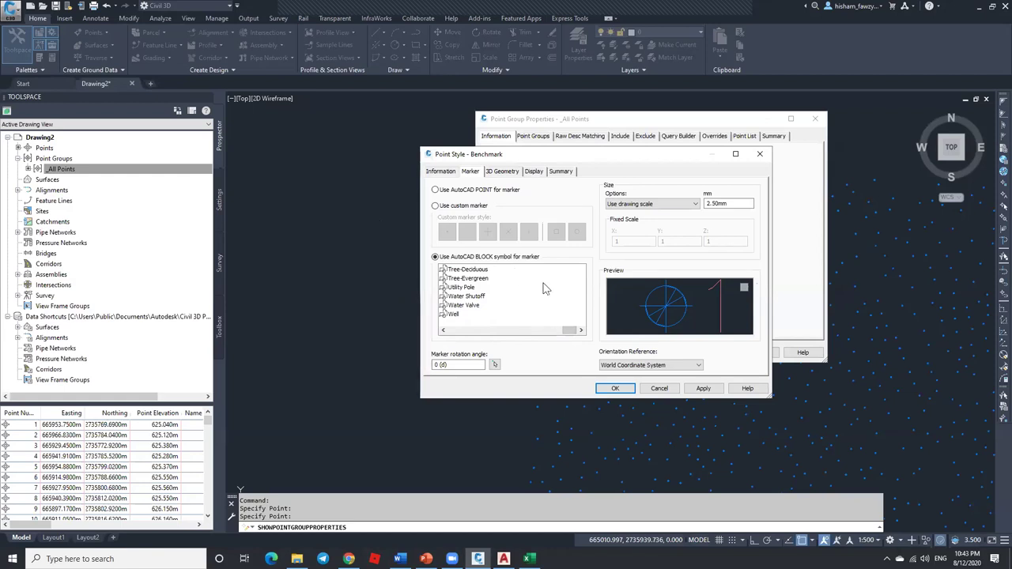
pyautogui.moveTo(553, 332); pyautogui.dragTo(454, 331)
# Step: Review the Benchmark style's 3D geometry settings and its component display for the Plan and Section view directions
pyautogui.click(503, 173)
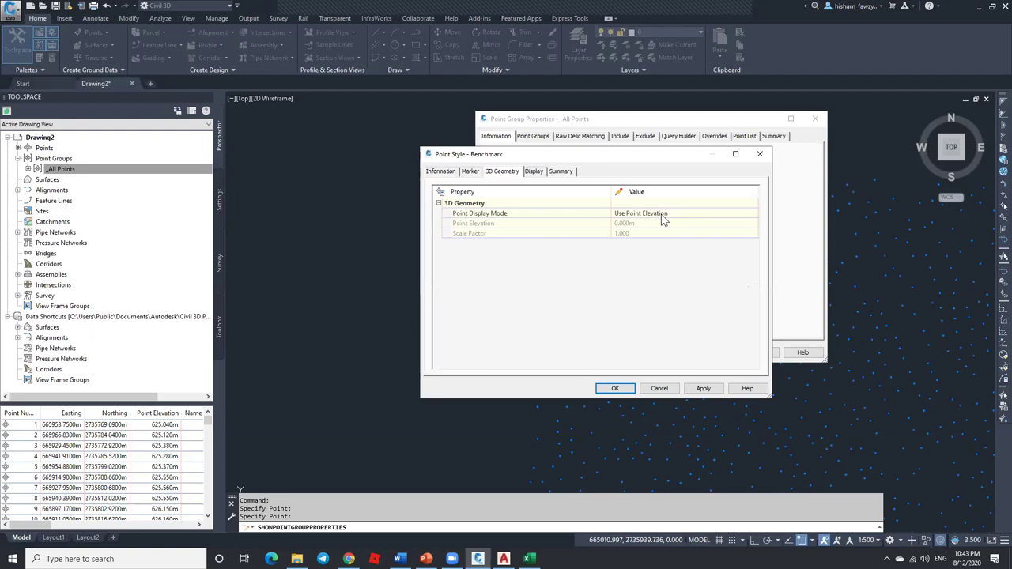
pyautogui.click(538, 172)
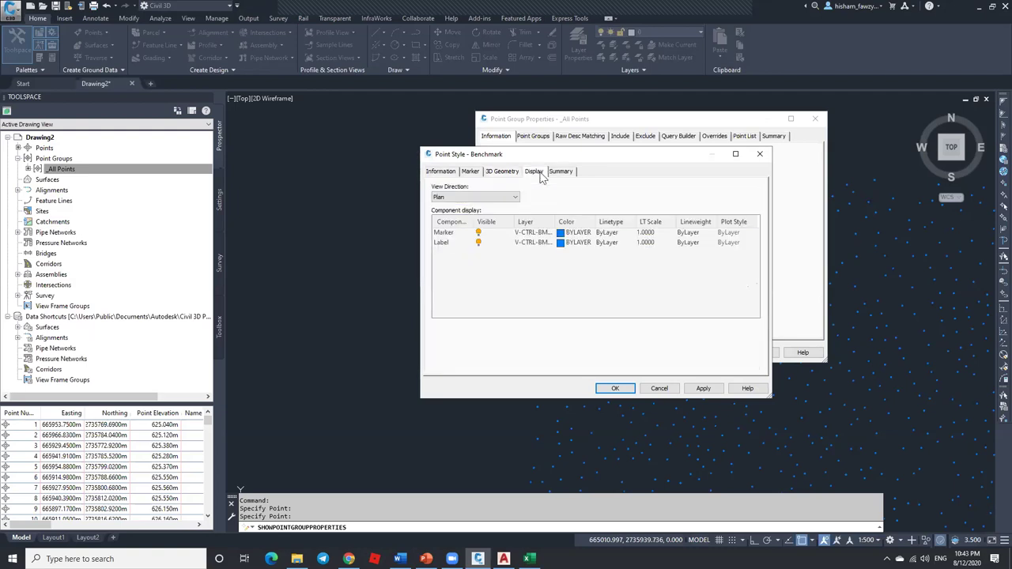
pyautogui.click(463, 199)
pyautogui.click(488, 200)
pyautogui.click(489, 199)
pyautogui.click(498, 198)
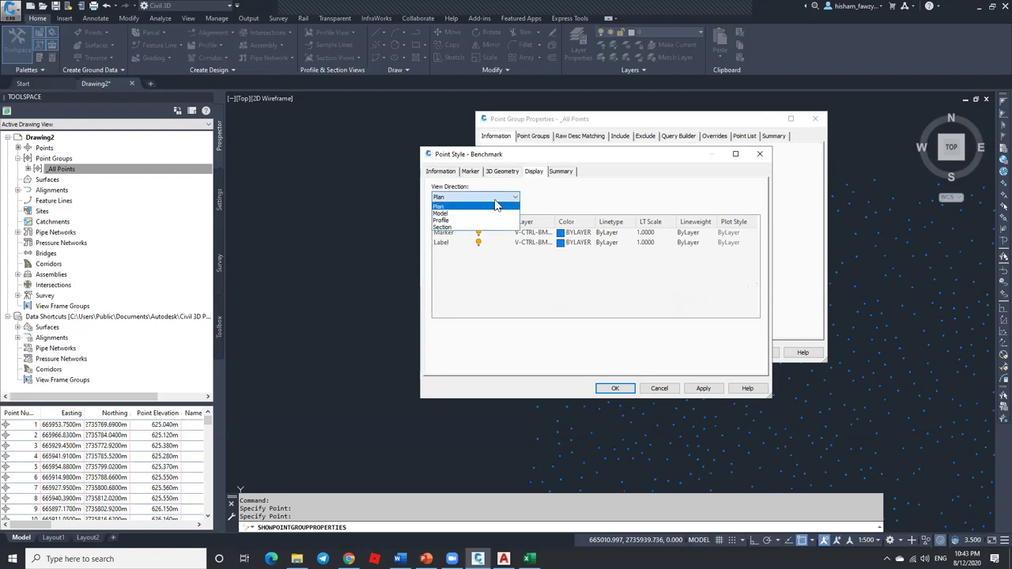
pyautogui.click(455, 229)
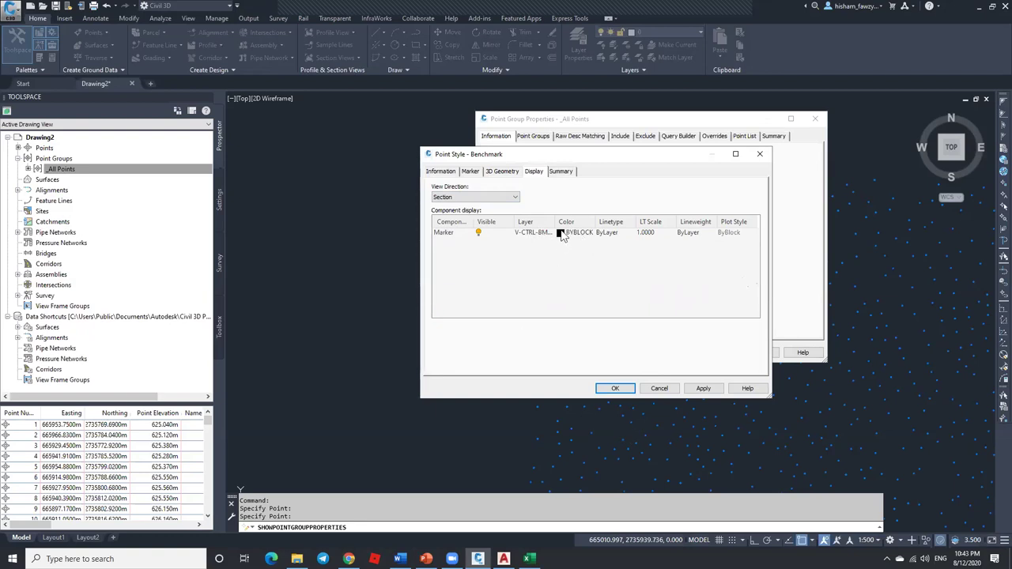
# Step: Review the Benchmark style's component display for the Profile and Model view directions, then cancel the style and point group edits
pyautogui.click(487, 196)
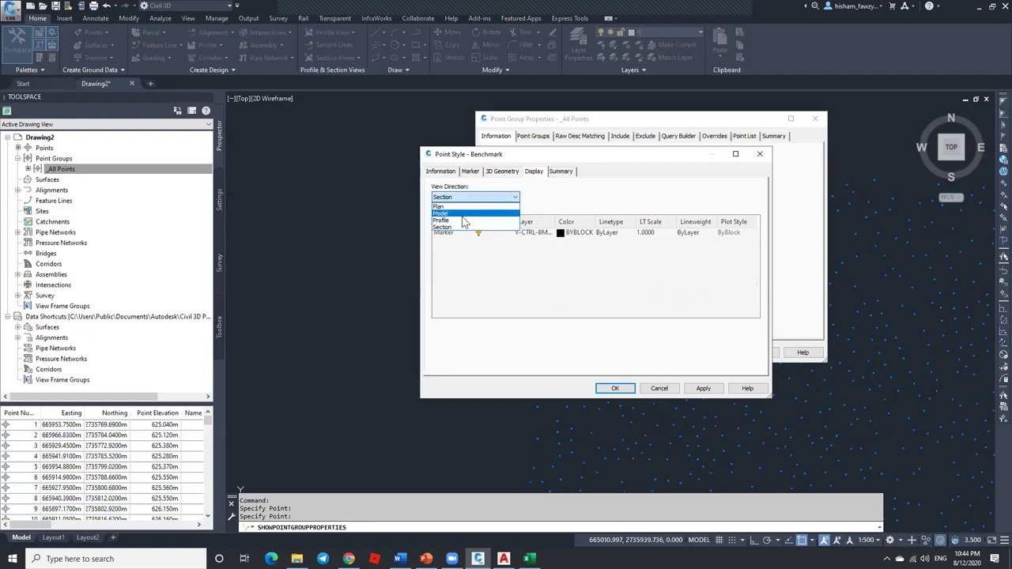
pyautogui.click(462, 220)
pyautogui.click(482, 197)
pyautogui.click(478, 215)
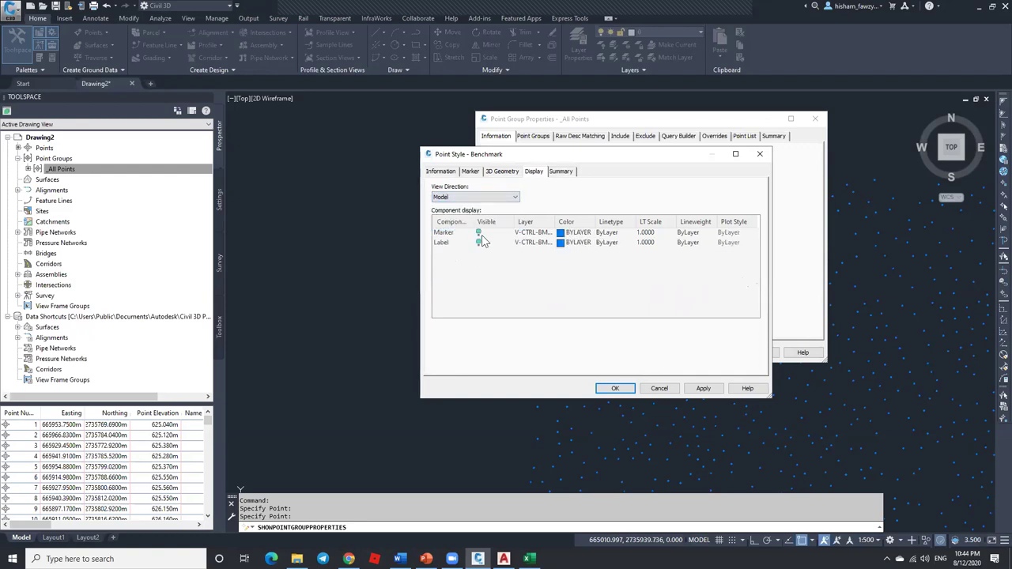
pyautogui.click(480, 232)
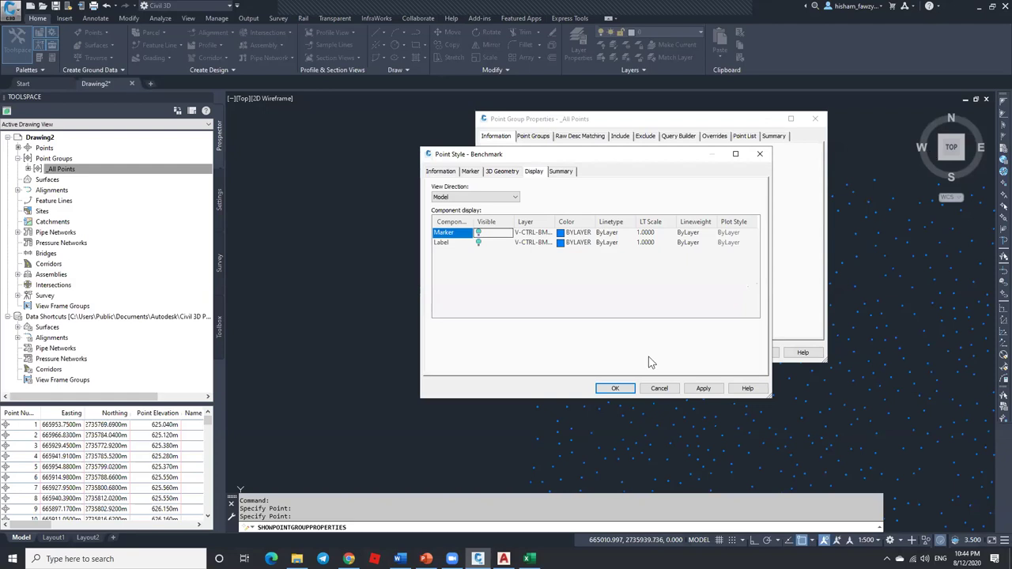
pyautogui.click(649, 388)
pyautogui.click(724, 354)
# Step: In the southwest isometric view, turn on the Benchmark style's marker for the Model view direction and accept the style and group changes
pyautogui.scroll(2, 763, 171)
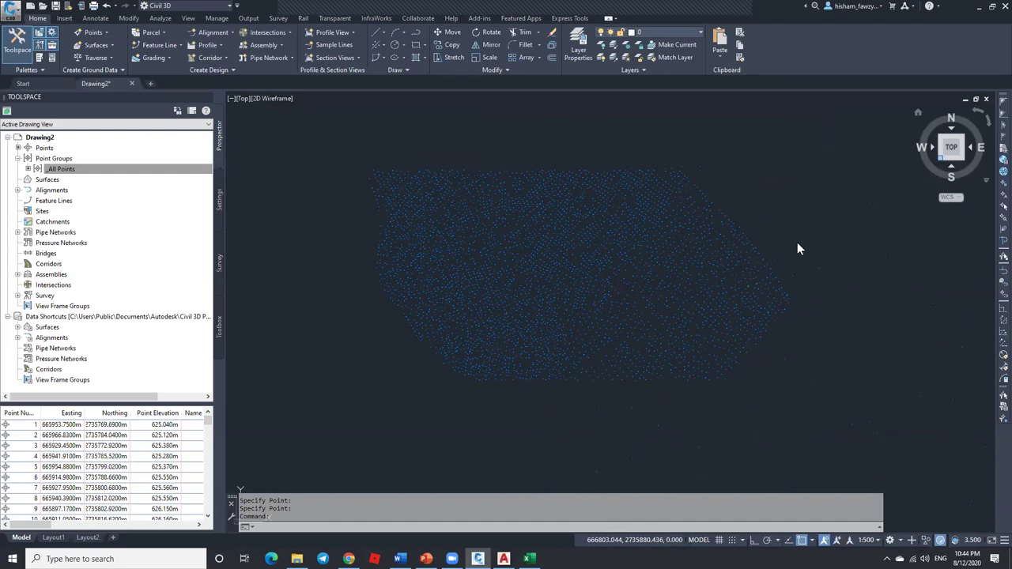
pyautogui.click(940, 157)
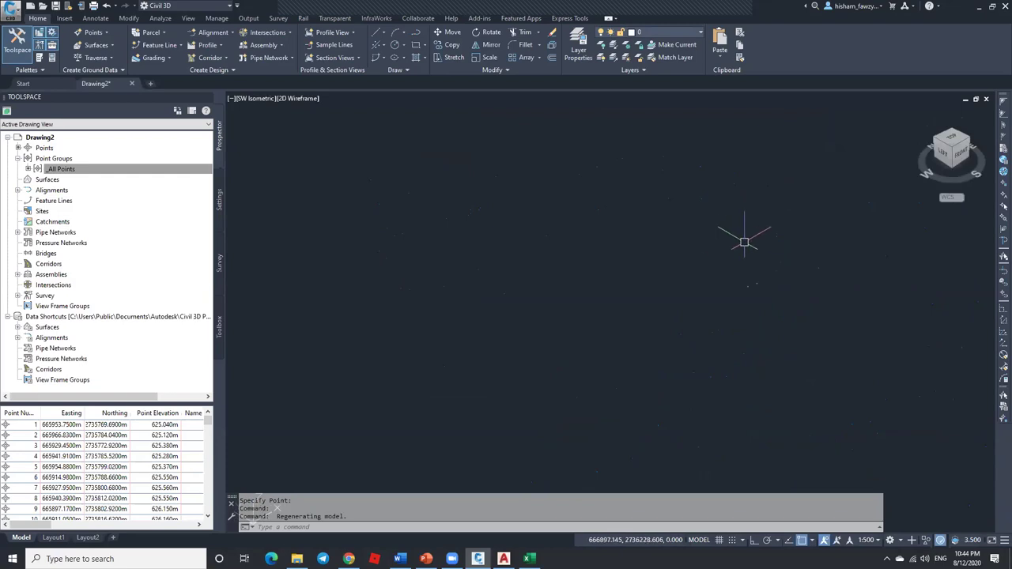
pyautogui.rightClick(115, 170)
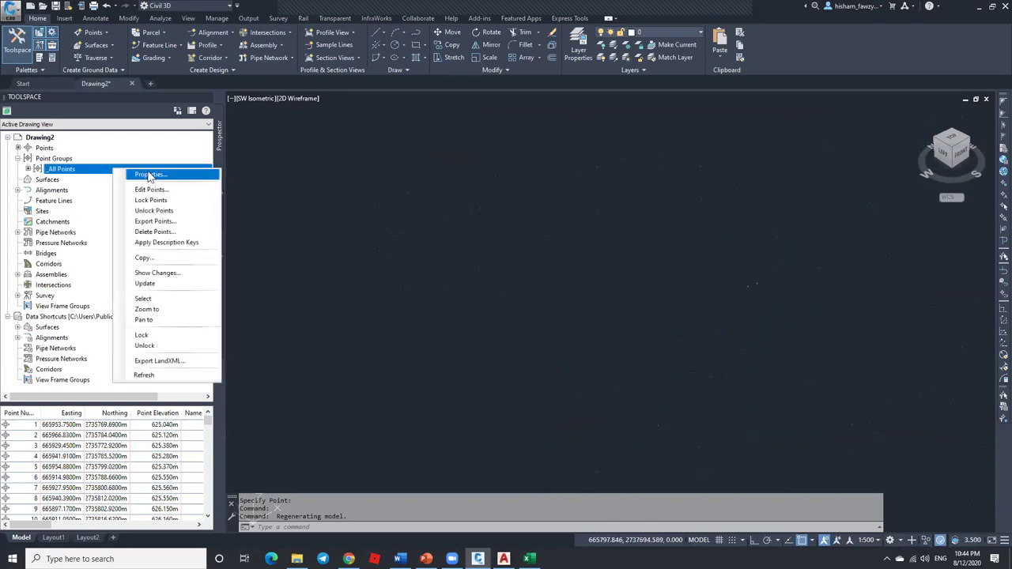
pyautogui.click(147, 176)
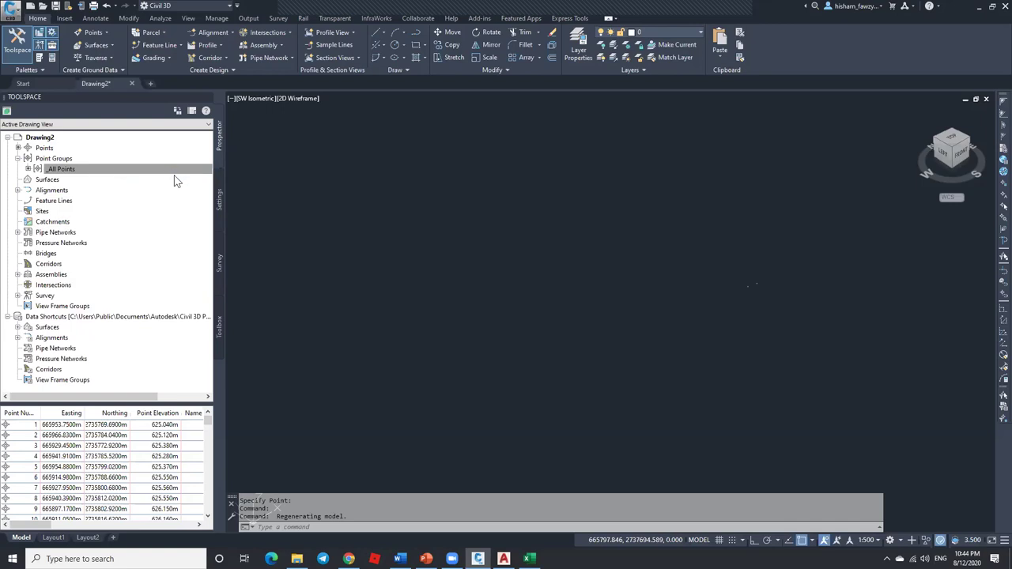
pyautogui.click(612, 245)
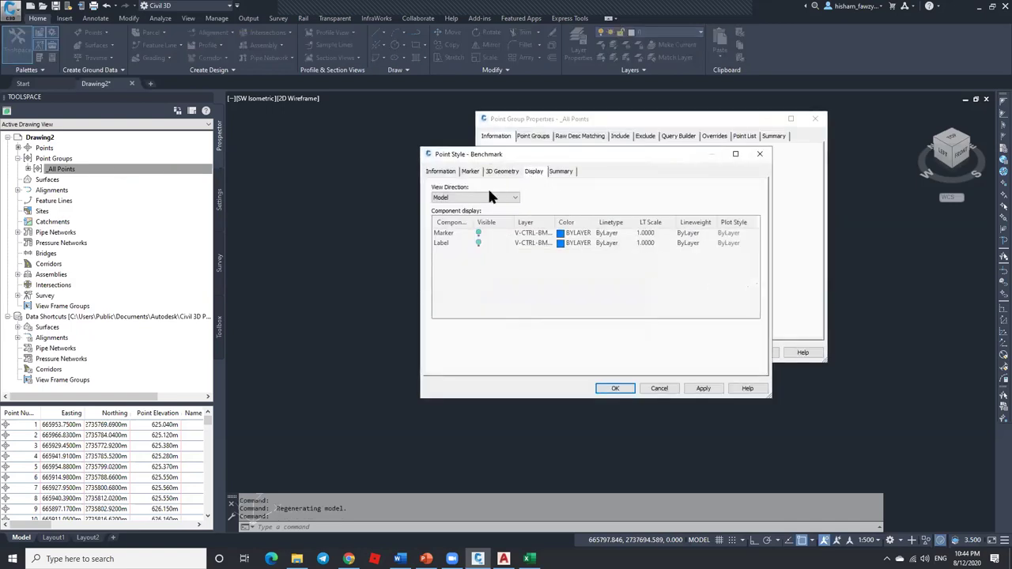
pyautogui.click(478, 234)
pyautogui.click(479, 244)
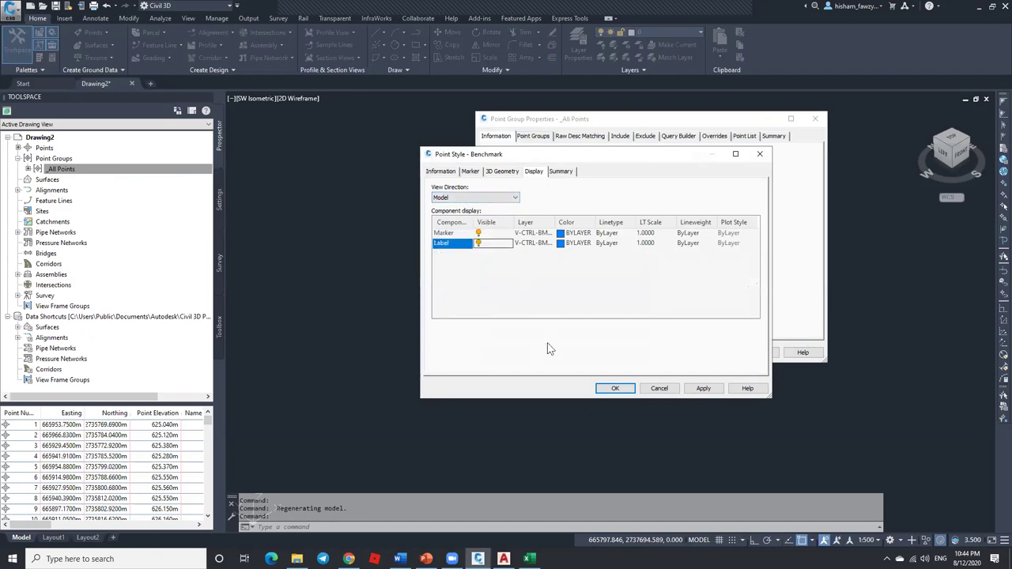
pyautogui.click(478, 243)
pyautogui.click(614, 388)
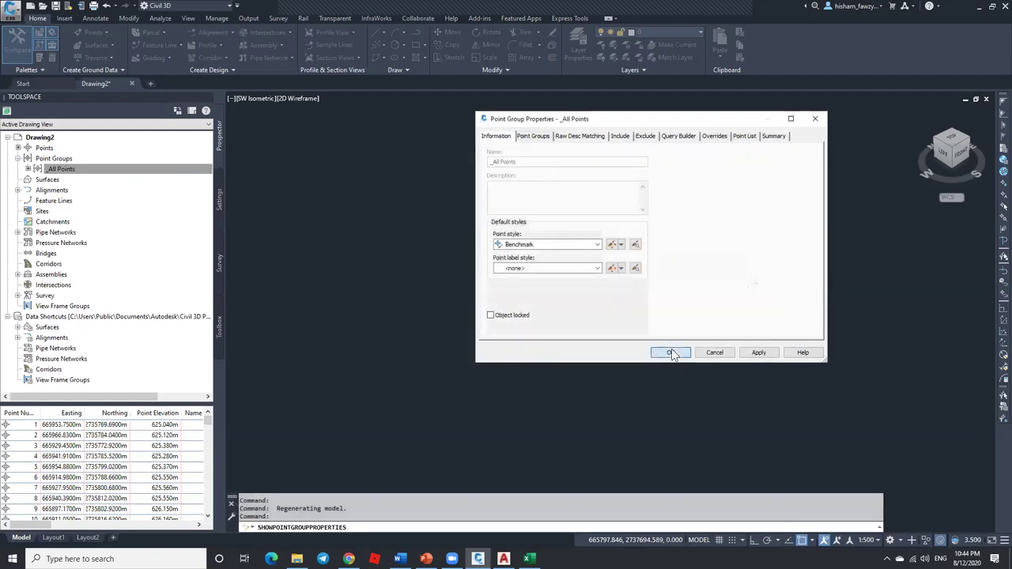
pyautogui.click(671, 352)
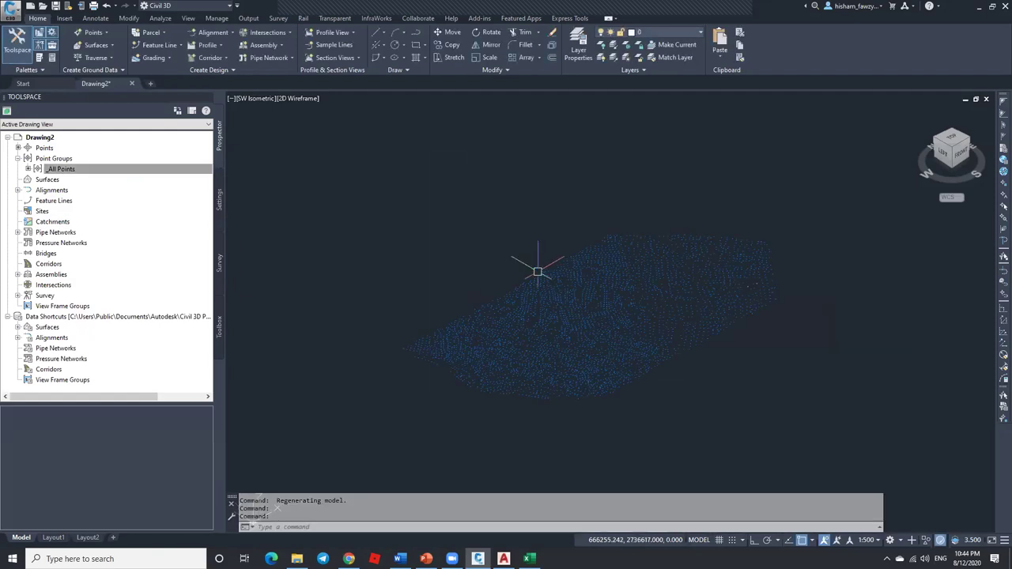
# Step: In the top view, window-select the eastern half of the points to check their layer, then clear the selection
pyautogui.scroll(6, 468, 358)
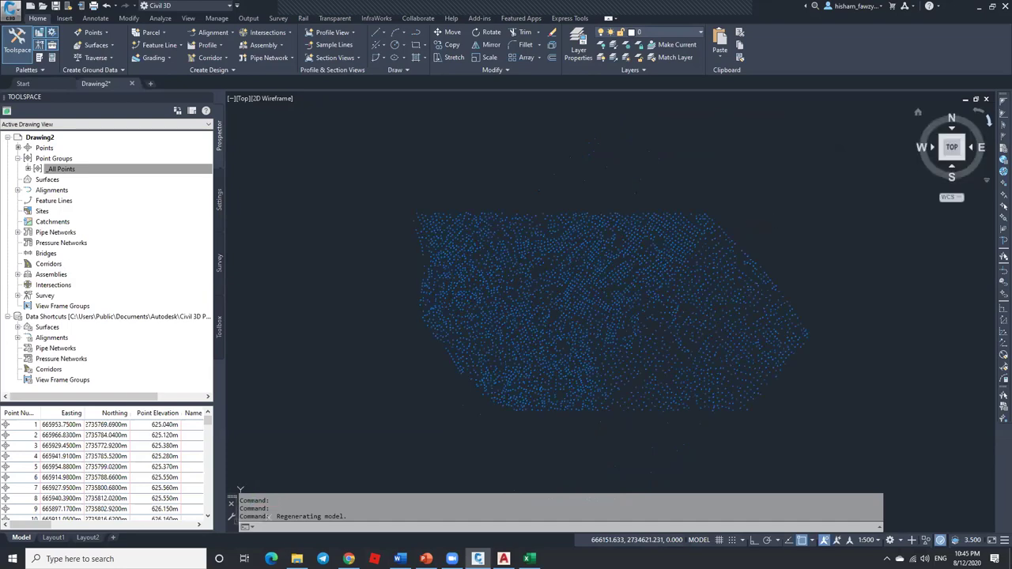
pyautogui.press('Escape')
pyautogui.press('Escape')
pyautogui.press('Escape')
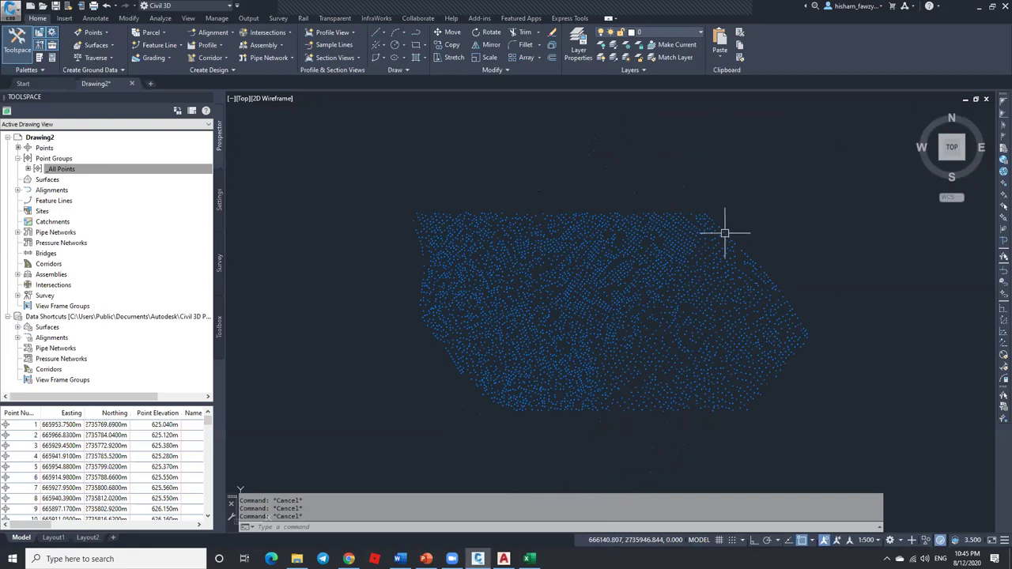
pyautogui.click(590, 166)
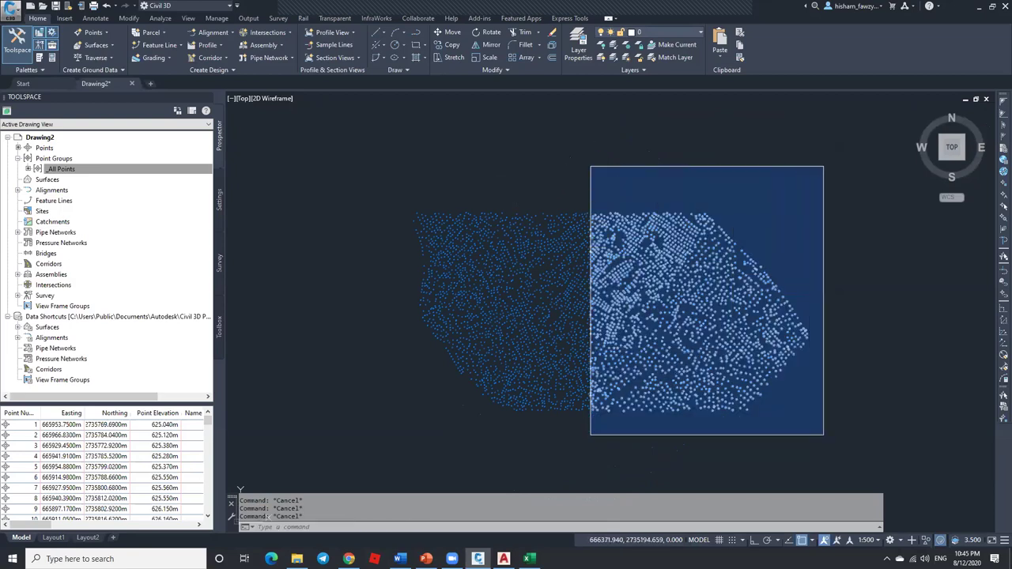
pyautogui.click(823, 434)
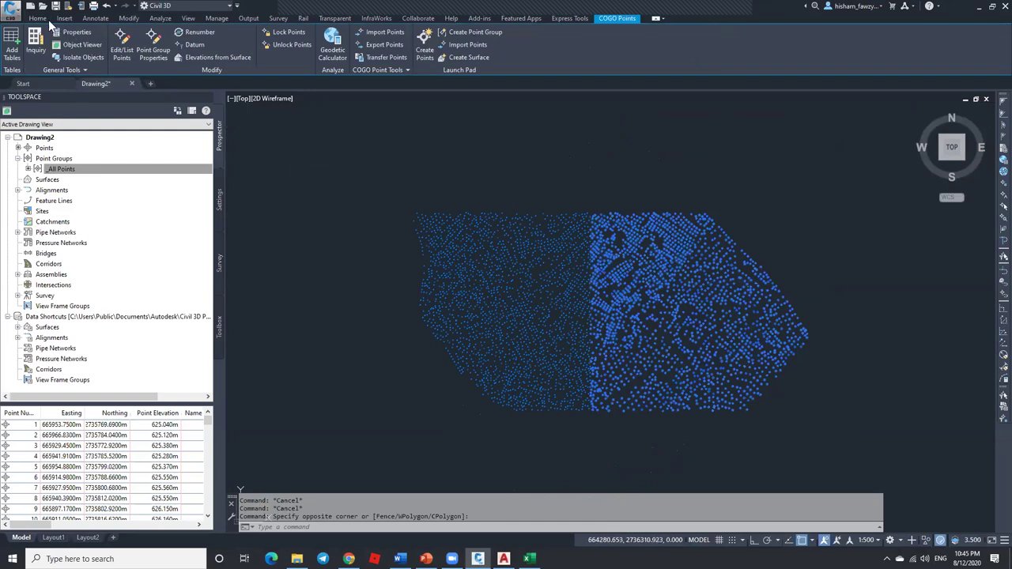
pyautogui.click(40, 18)
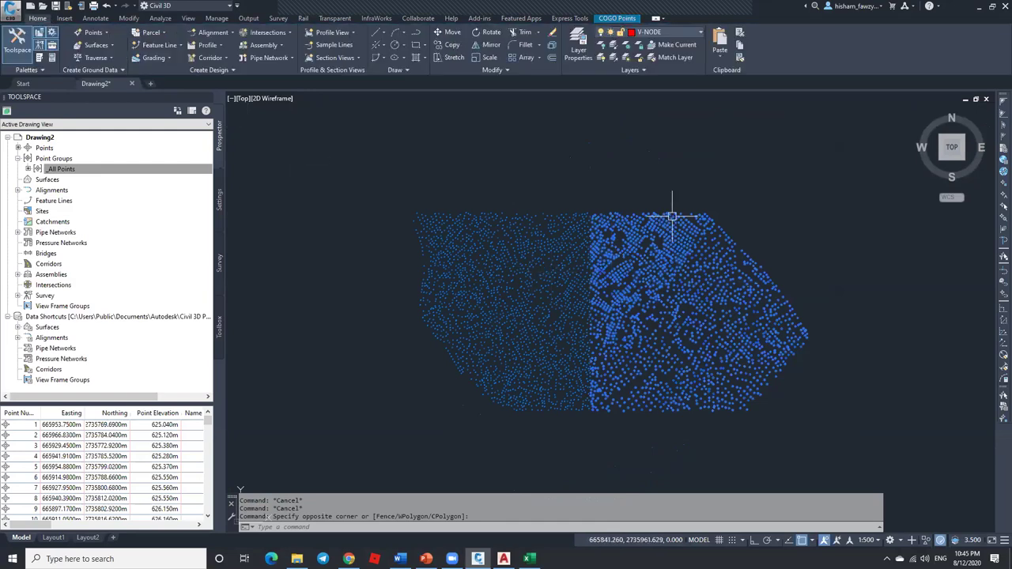
pyautogui.press('Escape')
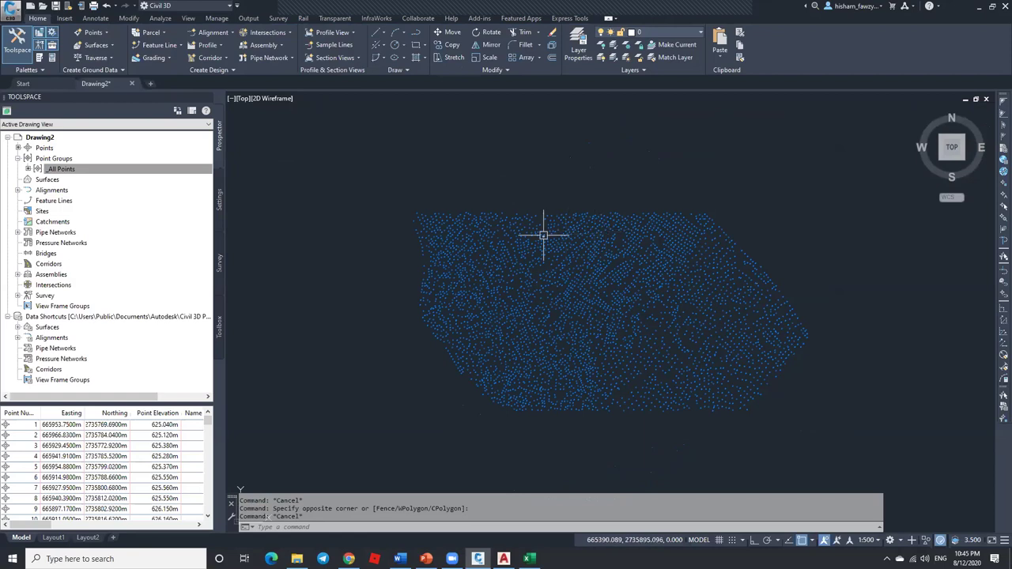
# Step: Erase the points in the eastern part of the drawing and refresh the _All Points group listing
pyautogui.click(843, 177)
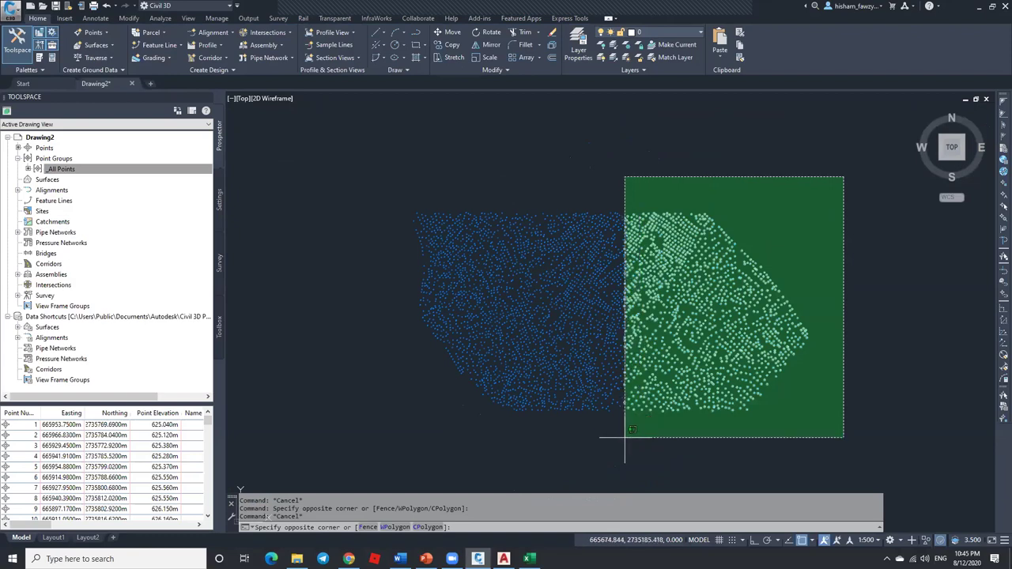
pyautogui.click(625, 437)
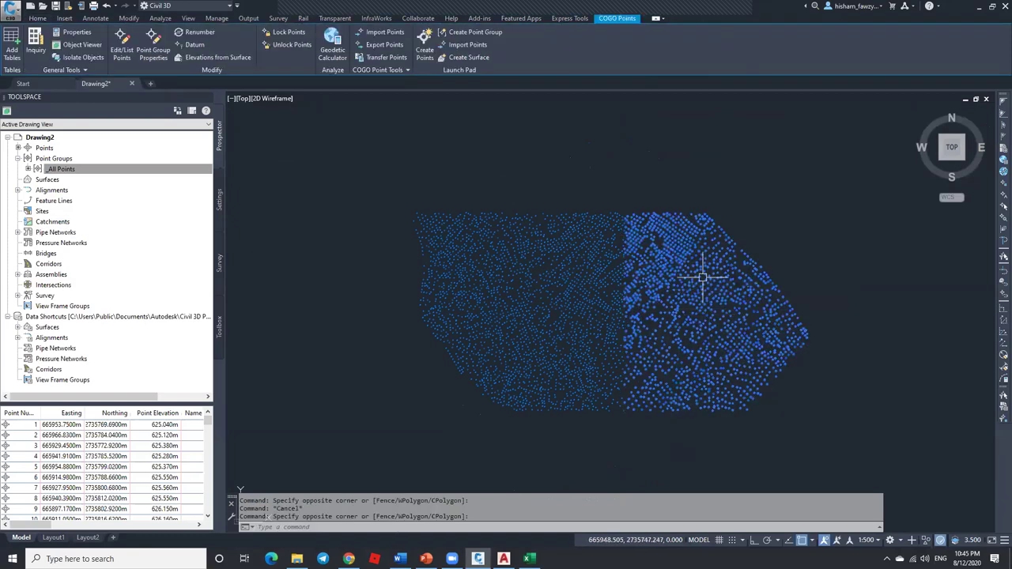
pyautogui.press('Delete')
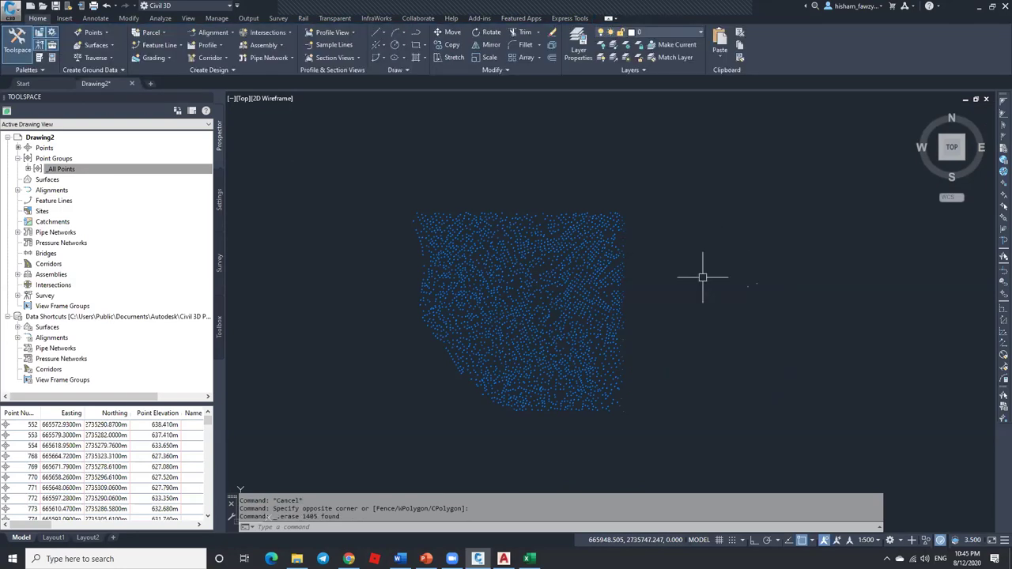
pyautogui.click(64, 169)
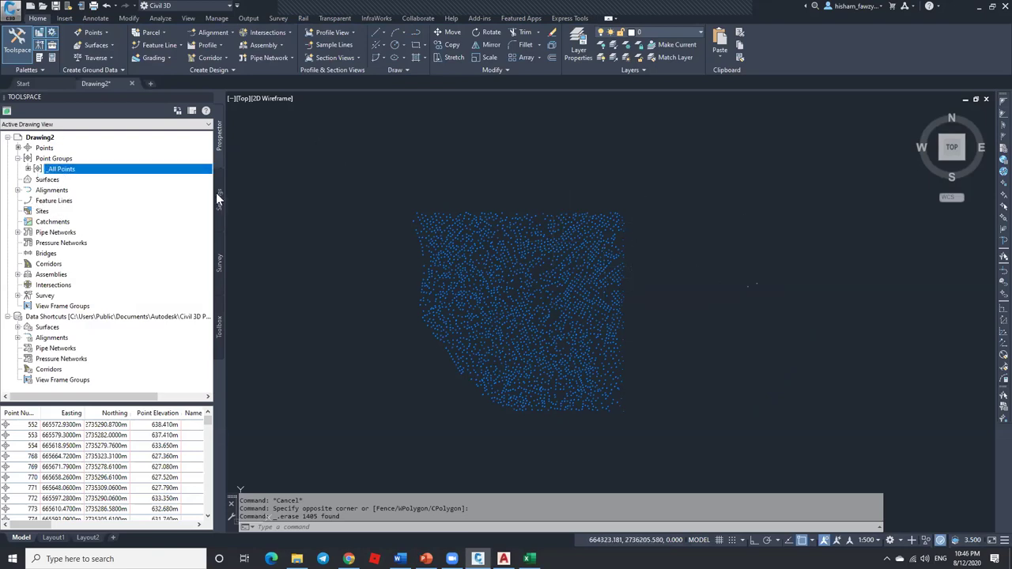
# Step: Erase the southern band of the remaining points and reload the _All Points group listing
pyautogui.scroll(2, 405, 251)
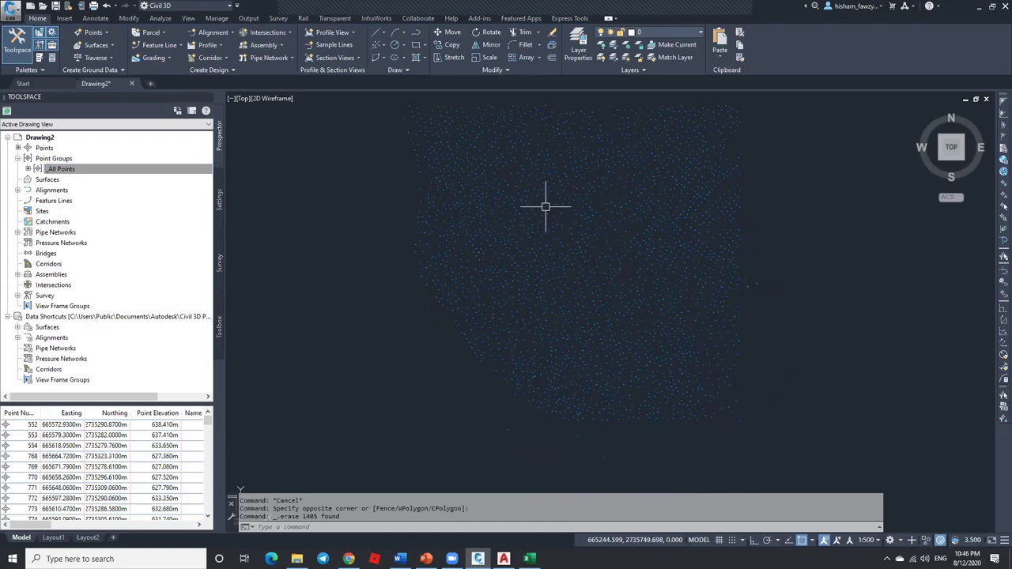
pyautogui.click(823, 320)
pyautogui.click(434, 444)
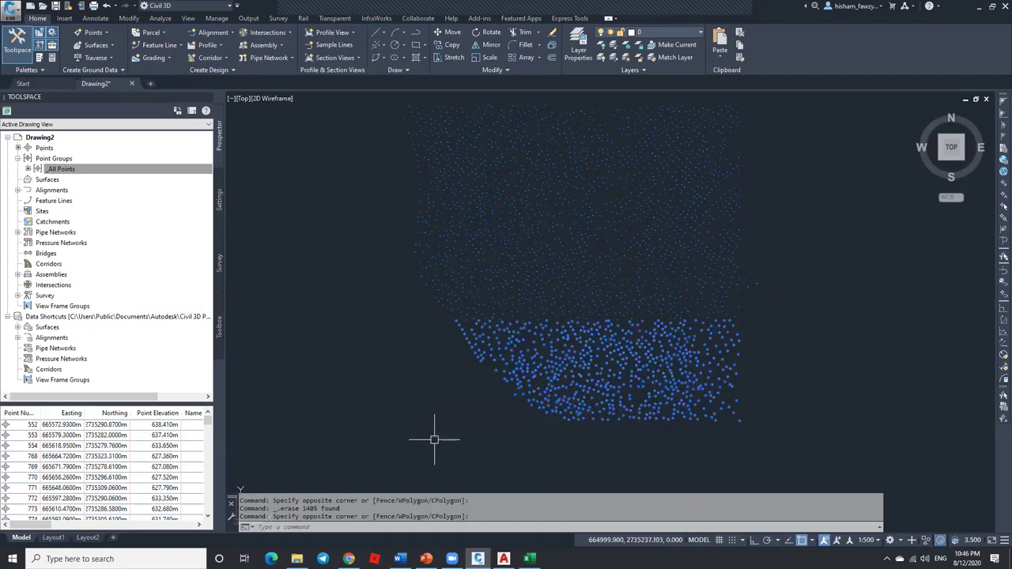
pyautogui.press('Delete')
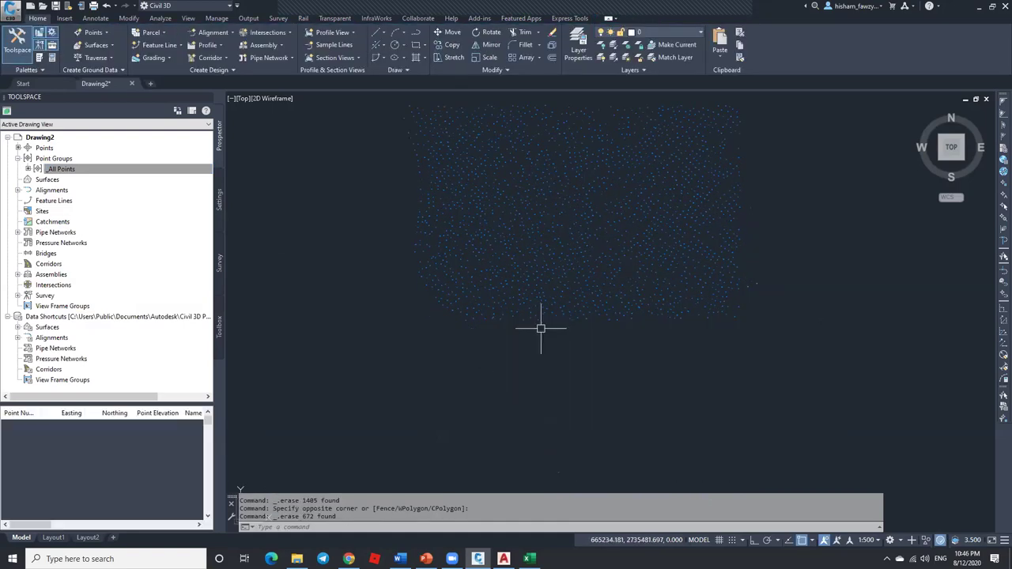
pyautogui.click(132, 171)
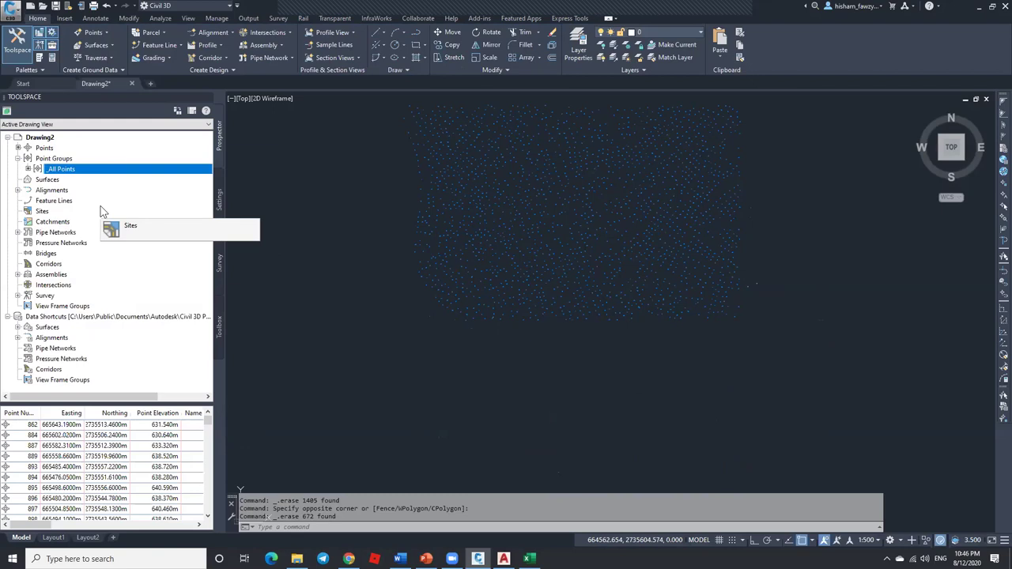
# Step: Set the _All Points group's default point label style to Elevation Only and accept the group properties
pyautogui.moveTo(564, 203); pyautogui.dragTo(564, 235, button='middle')
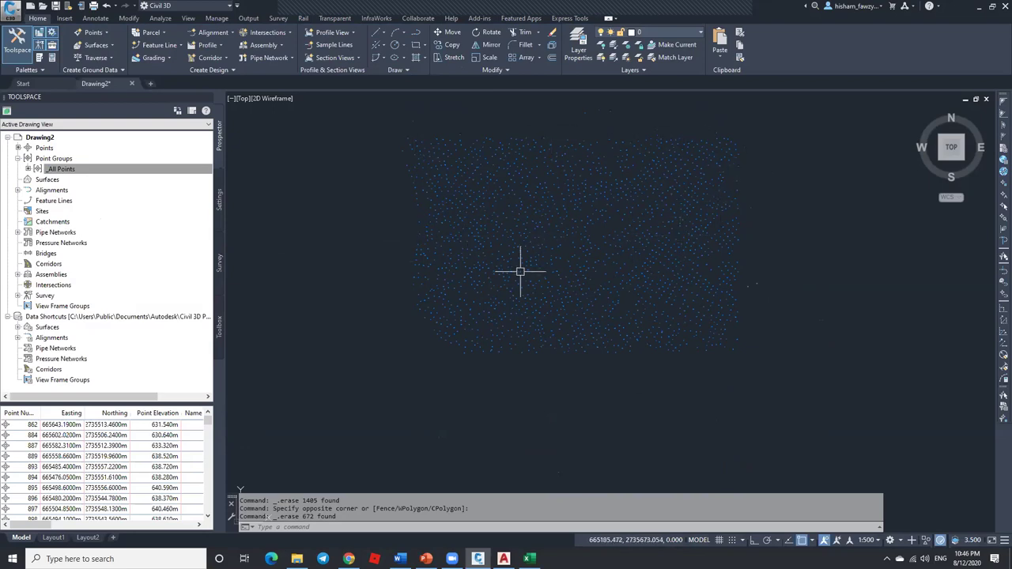
pyautogui.click(49, 169)
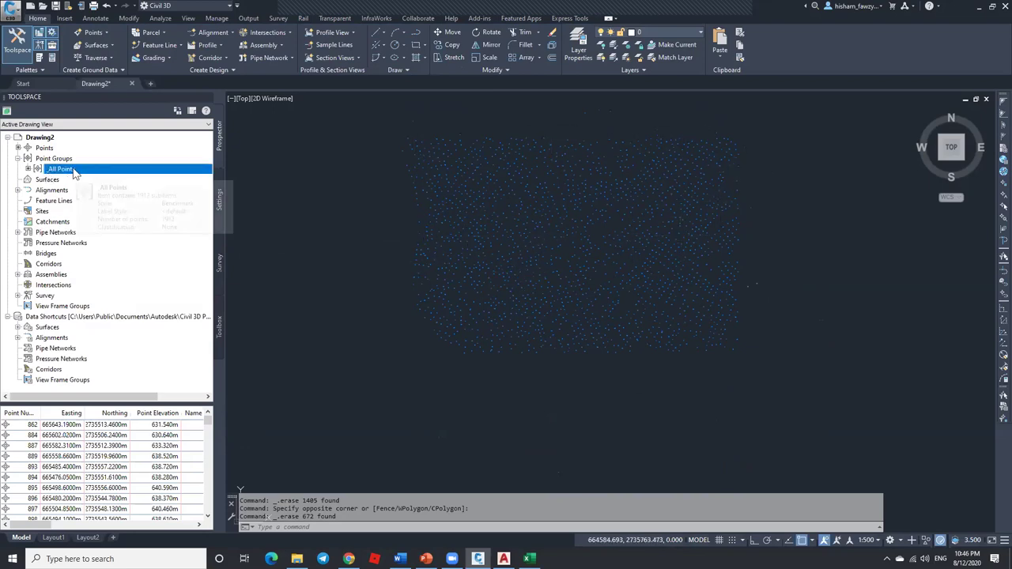
pyautogui.rightClick(73, 169)
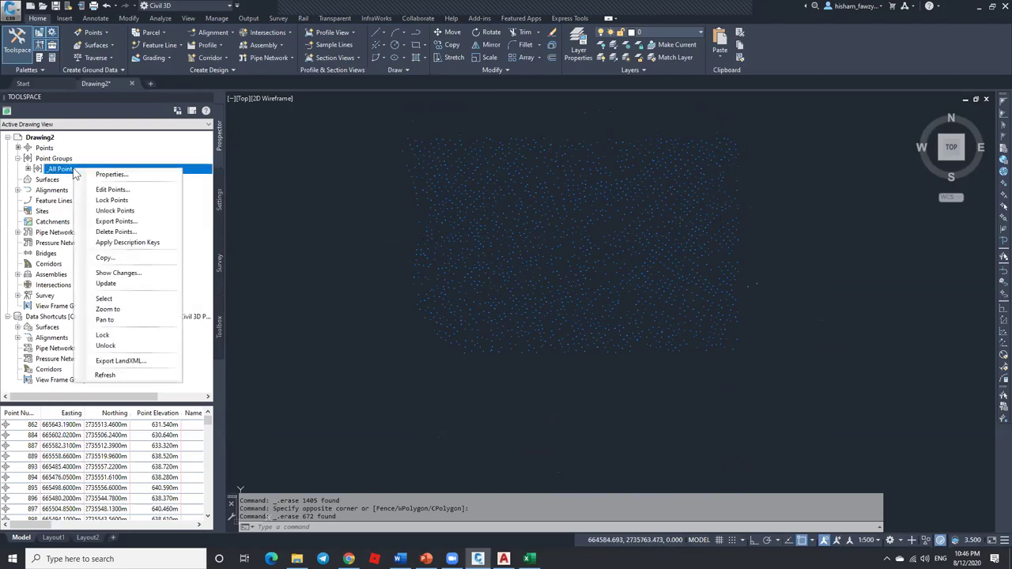
pyautogui.click(153, 178)
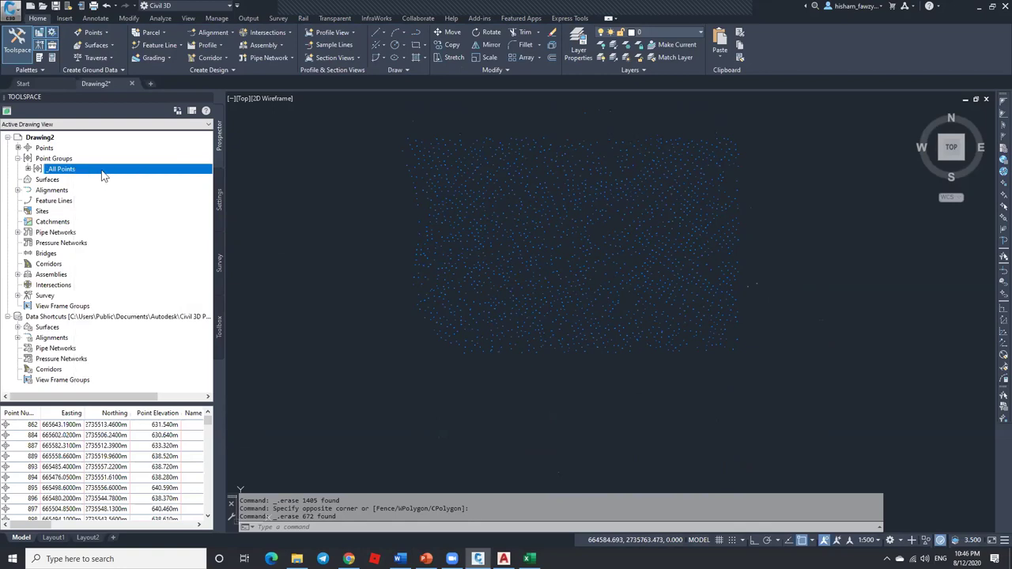
pyautogui.rightClick(97, 175)
pyautogui.click(181, 179)
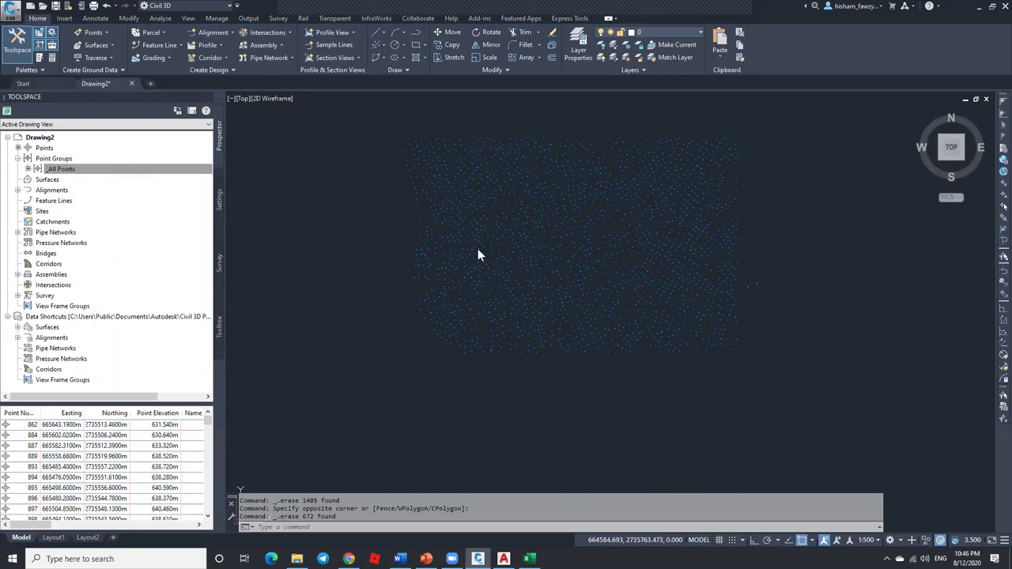
pyautogui.click(553, 268)
pyautogui.click(549, 293)
pyautogui.click(666, 352)
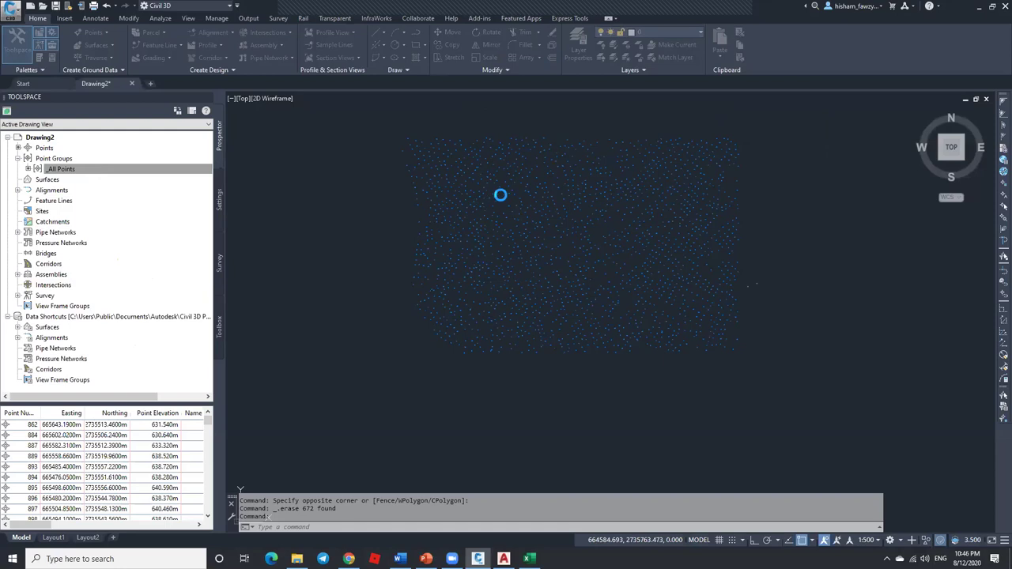
# Step: Inspect the elevation labels in the top view, then examine the points up close in the southwest isometric view
pyautogui.scroll(5, 538, 162)
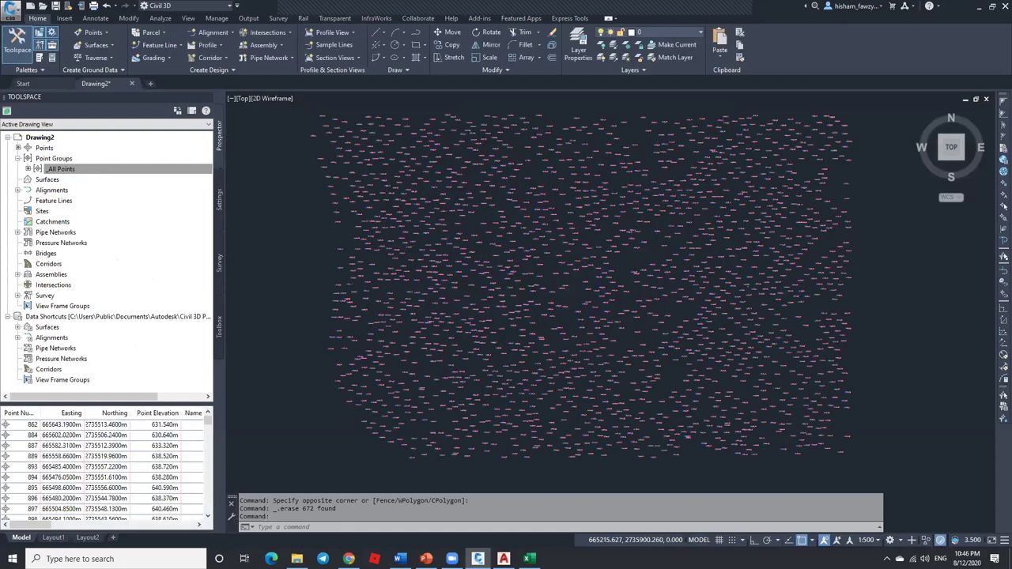
pyautogui.scroll(2, 538, 162)
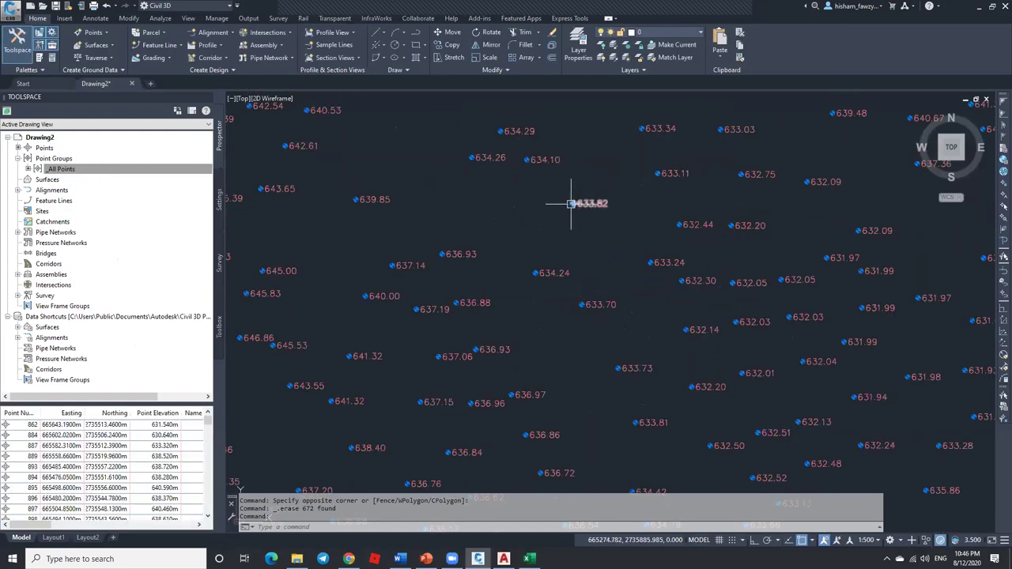
pyautogui.scroll(-4, 610, 204)
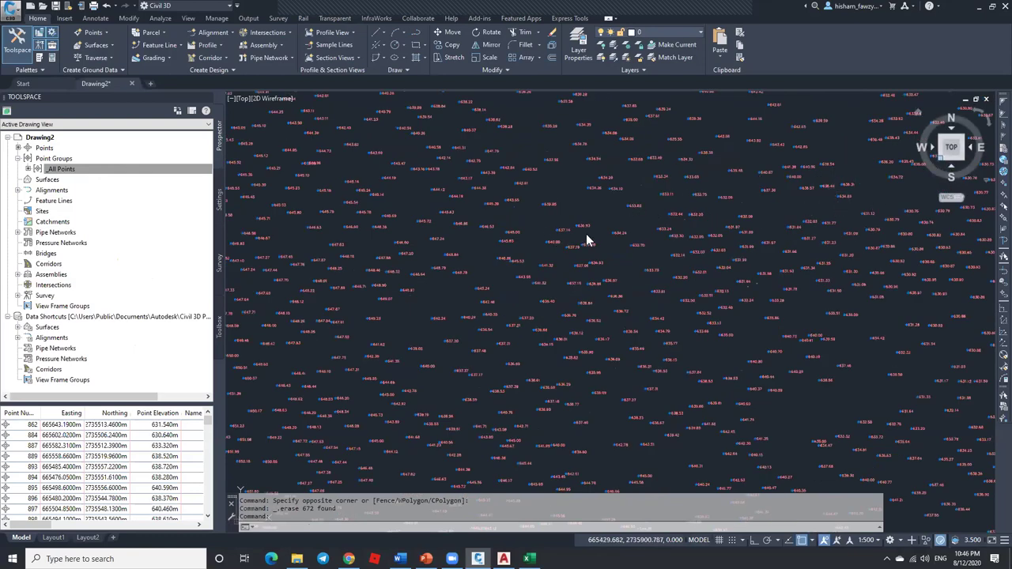
pyautogui.keyDown('shift'); pyautogui.moveTo(584, 233); pyautogui.dragTo(580, 245, button='middle'); pyautogui.keyUp('shift')
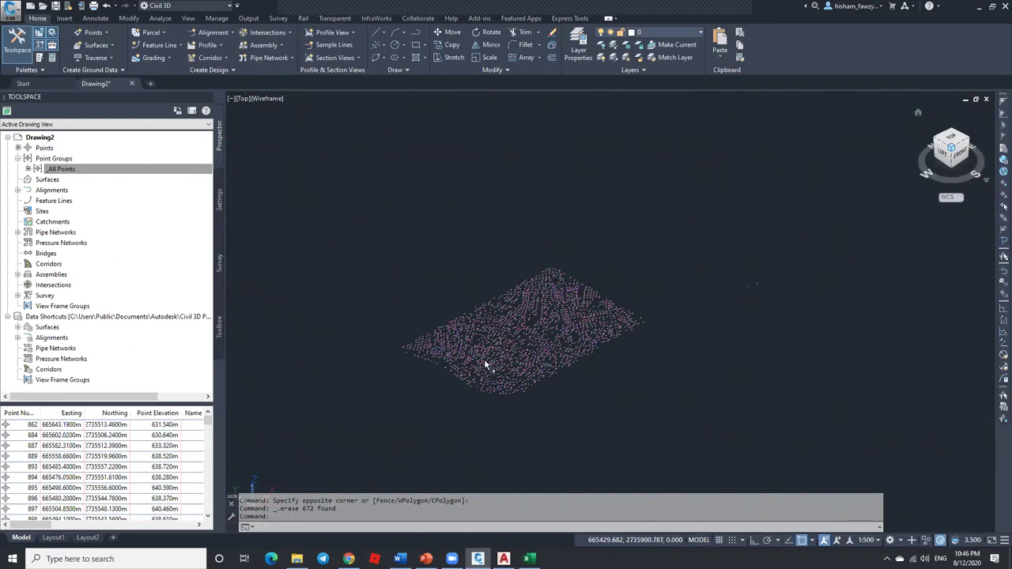
pyautogui.keyDown('shift'); pyautogui.moveTo(484, 362); pyautogui.dragTo(484, 362, button='middle'); pyautogui.keyUp('shift')
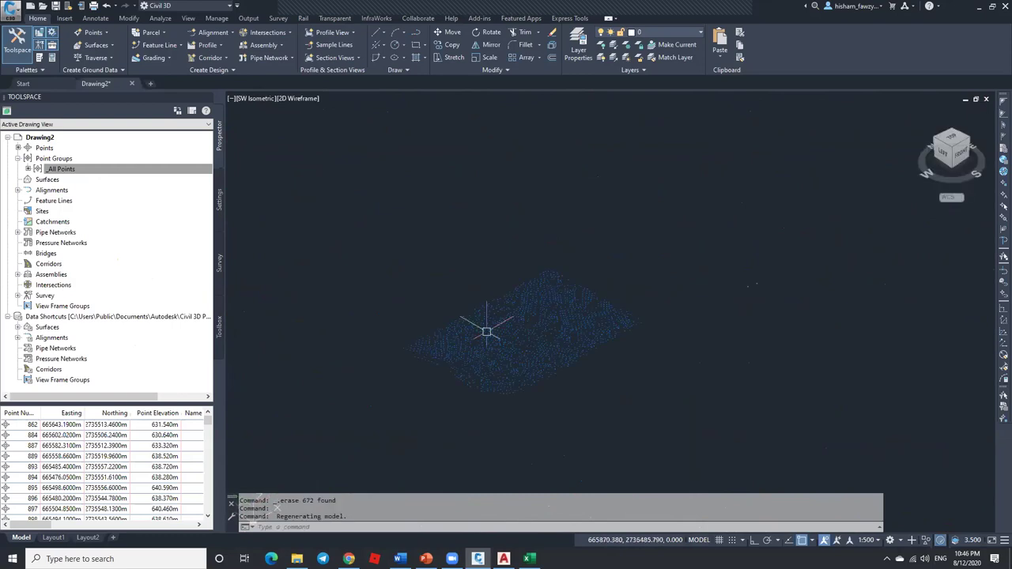
pyautogui.scroll(5, 490, 332)
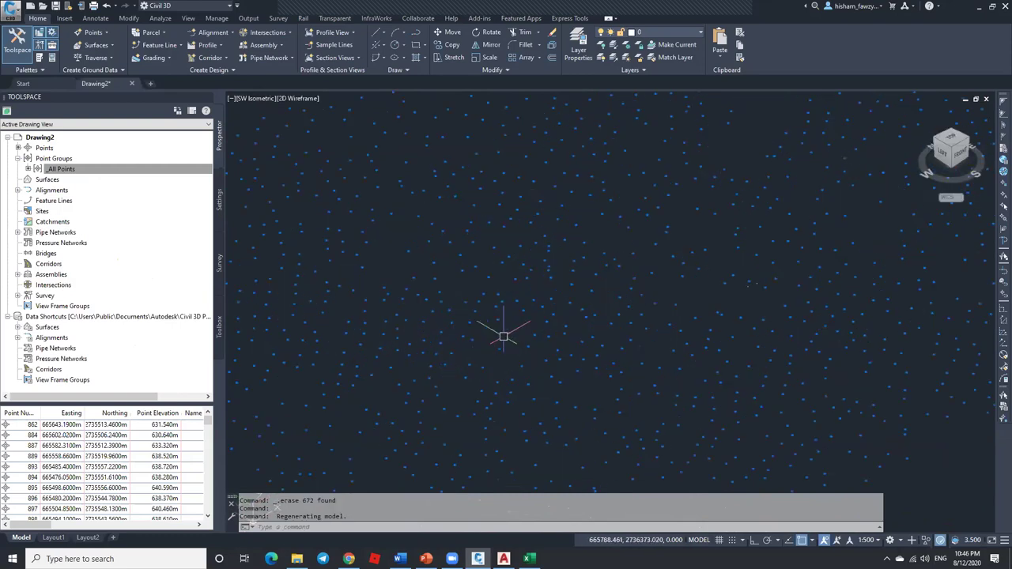
pyautogui.scroll(4, 502, 336)
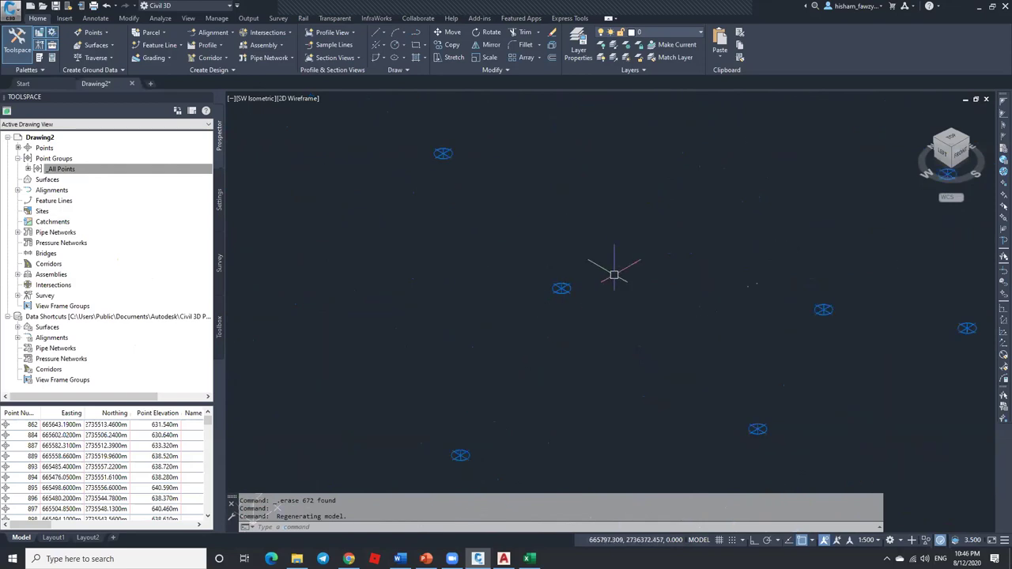
# Step: Turn on the Benchmark style's label for the Model view direction, accept the style and group changes, and inspect the points
pyautogui.click(118, 169)
pyautogui.rightClick(117, 168)
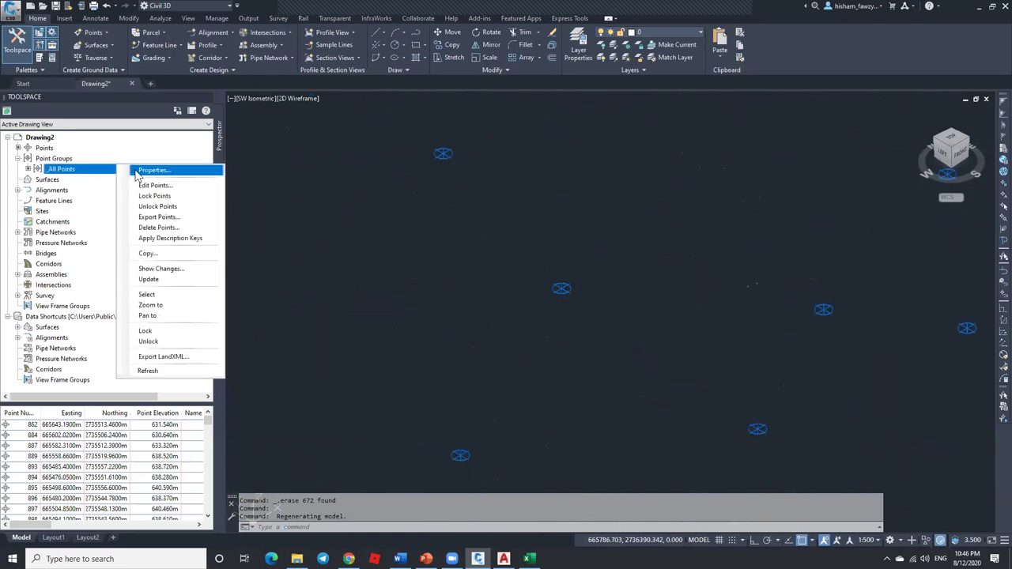
pyautogui.click(150, 170)
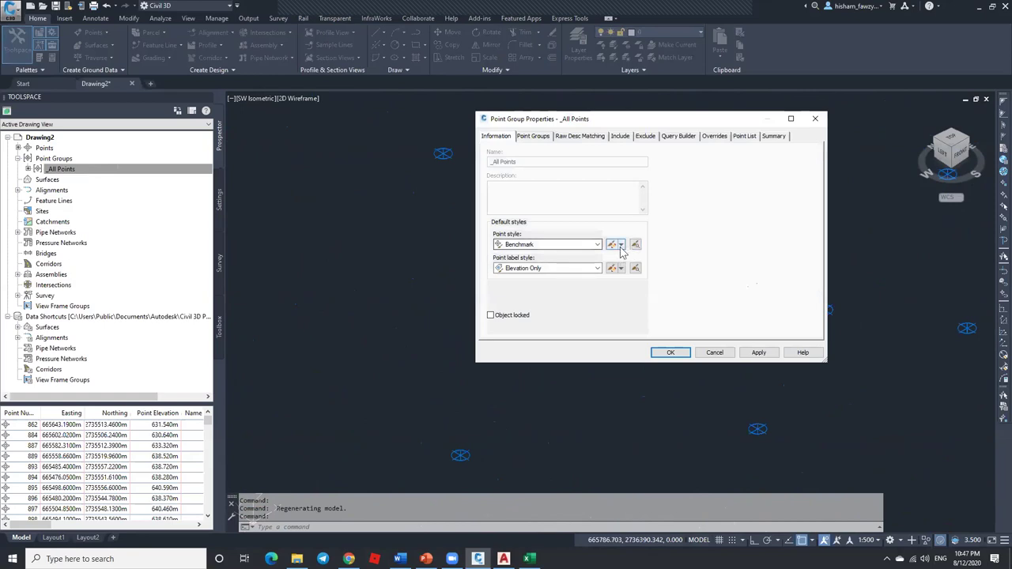
pyautogui.click(613, 245)
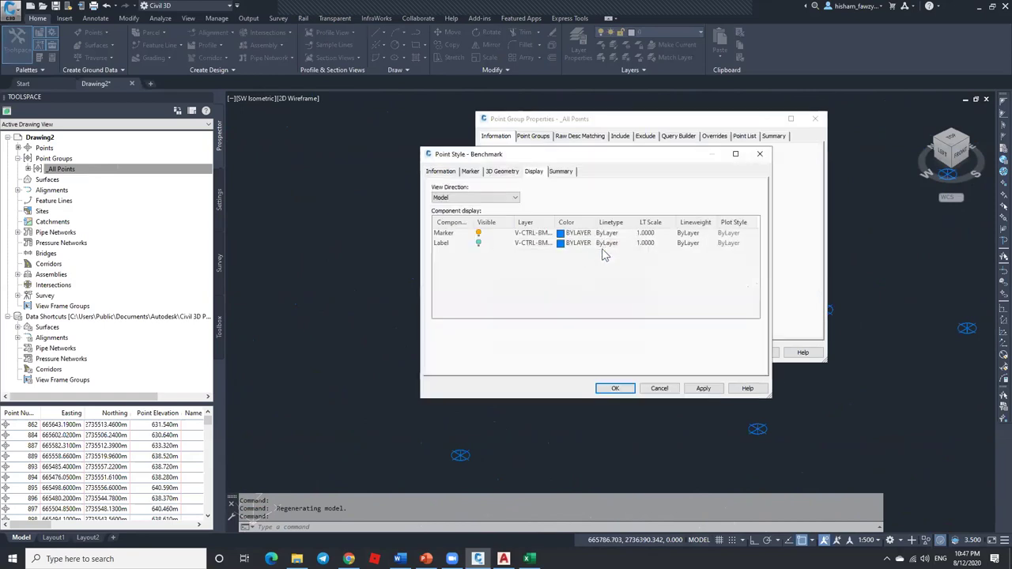
pyautogui.click(478, 245)
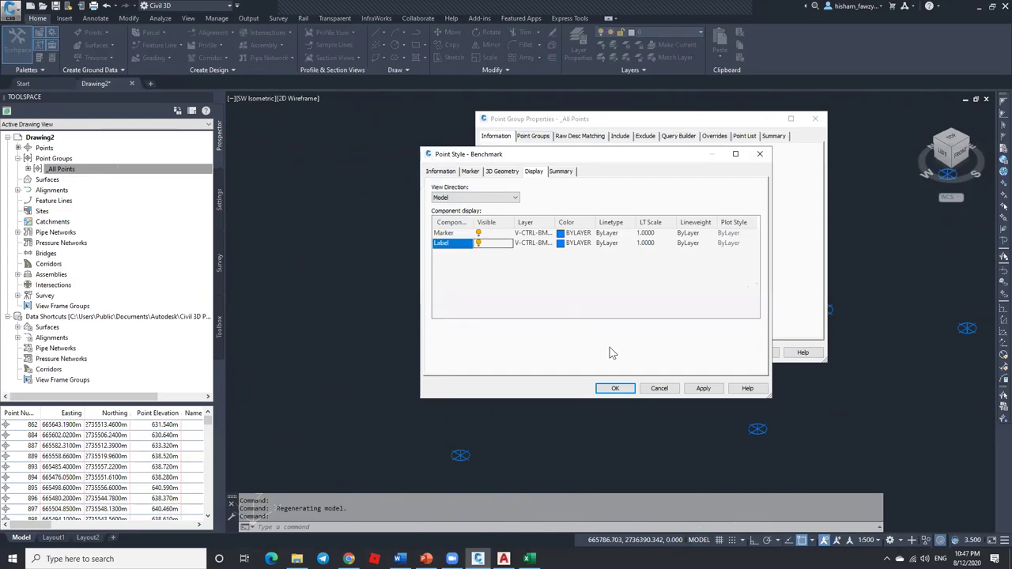
pyautogui.click(620, 388)
pyautogui.click(668, 352)
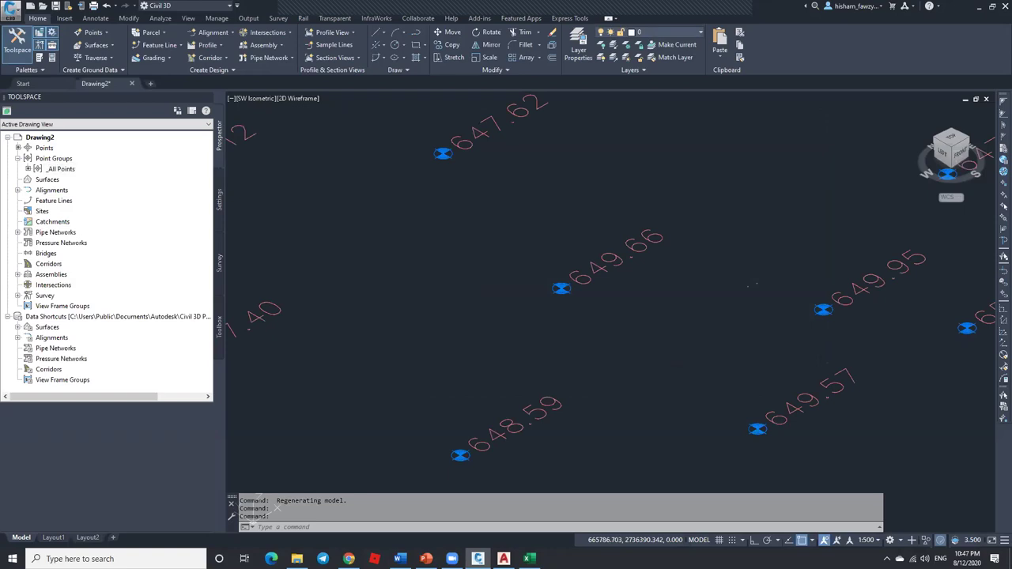
pyautogui.scroll(-6, 631, 246)
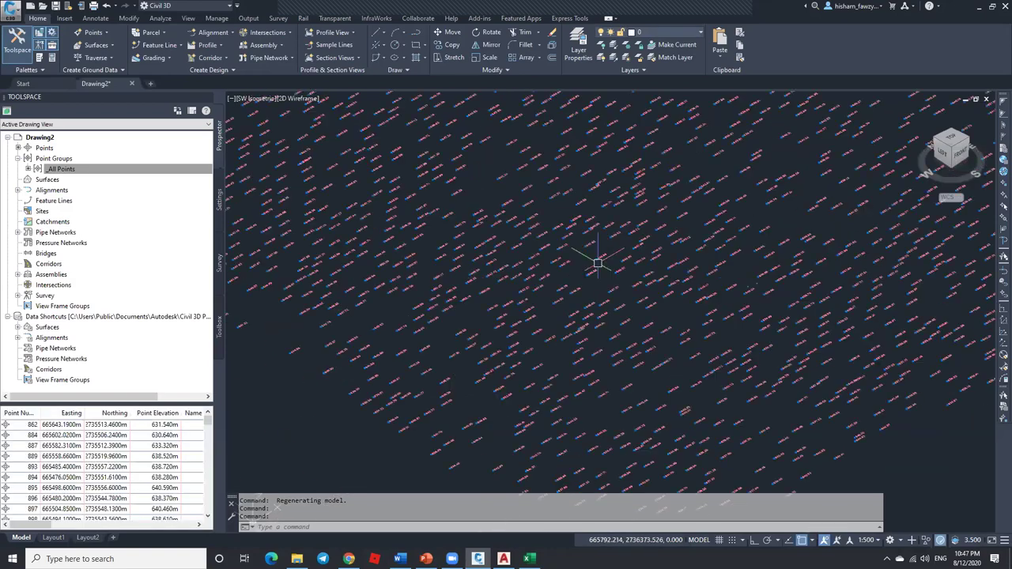
pyautogui.scroll(-3, 573, 306)
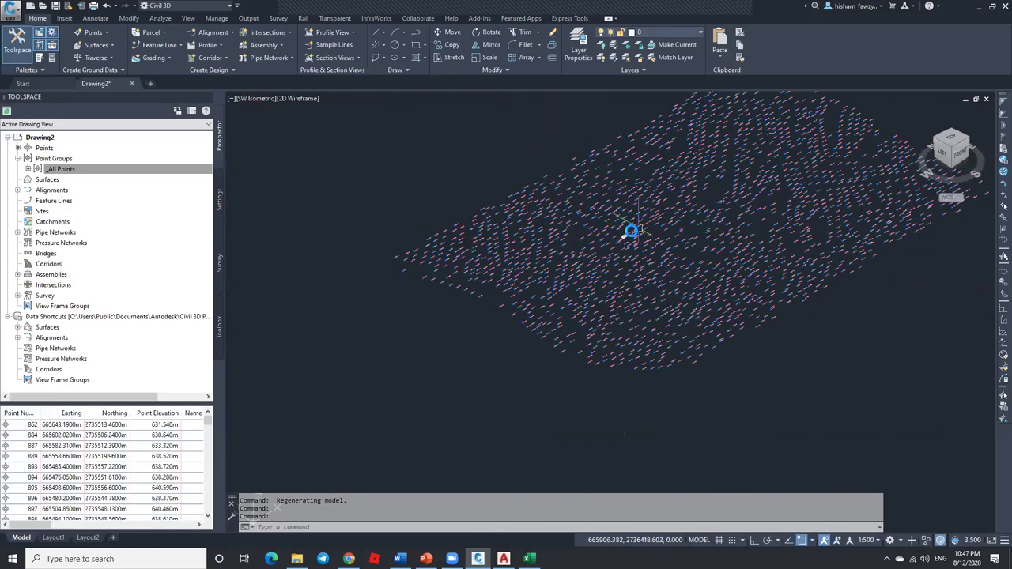
pyautogui.scroll(1, 629, 232)
pyautogui.scroll(4, 631, 230)
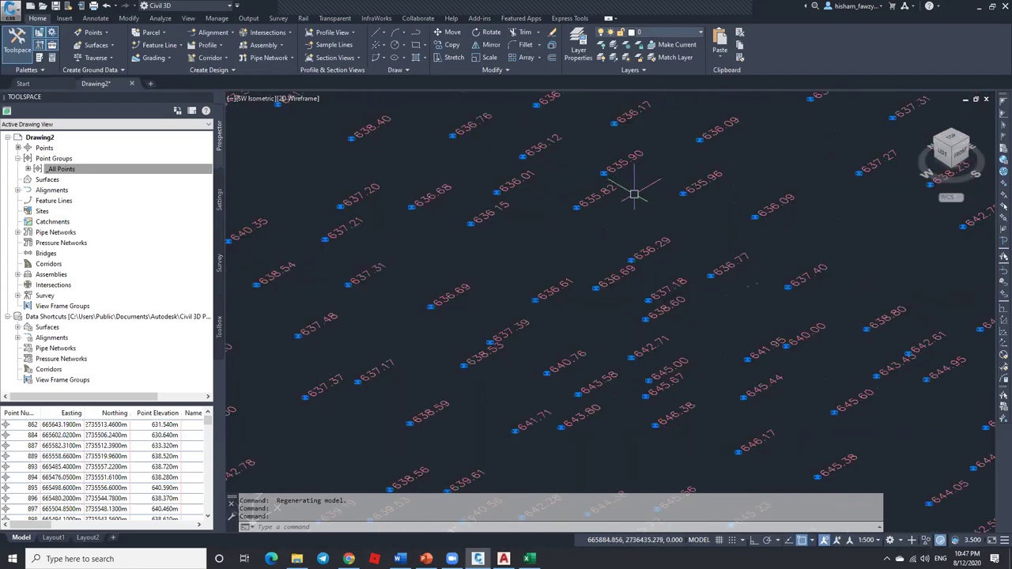
pyautogui.click(961, 138)
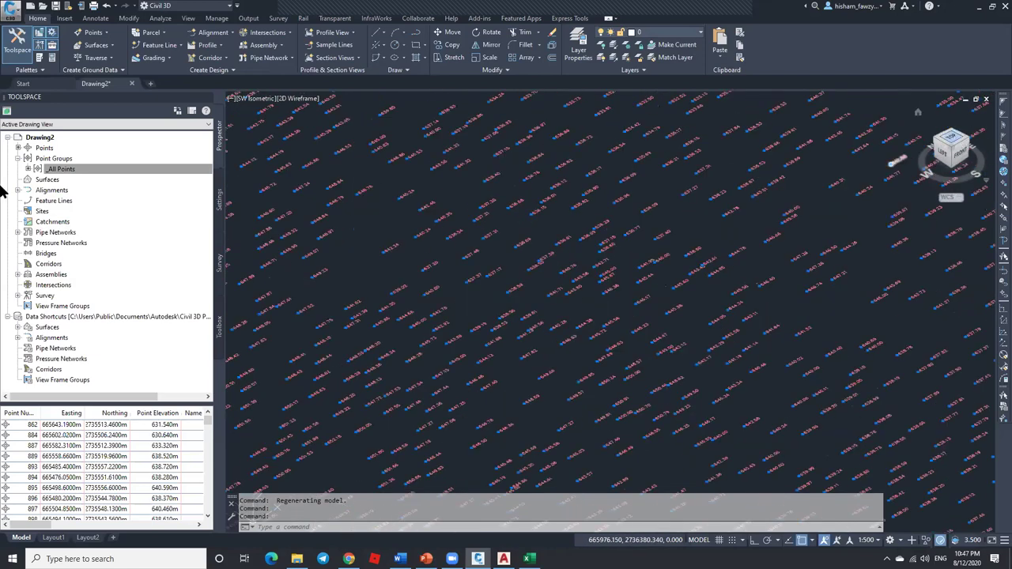
# Step: Edit the _All Points group's Benchmark point style and turn off Marker and Label for the Model view direction
pyautogui.rightClick(65, 169)
pyautogui.click(98, 174)
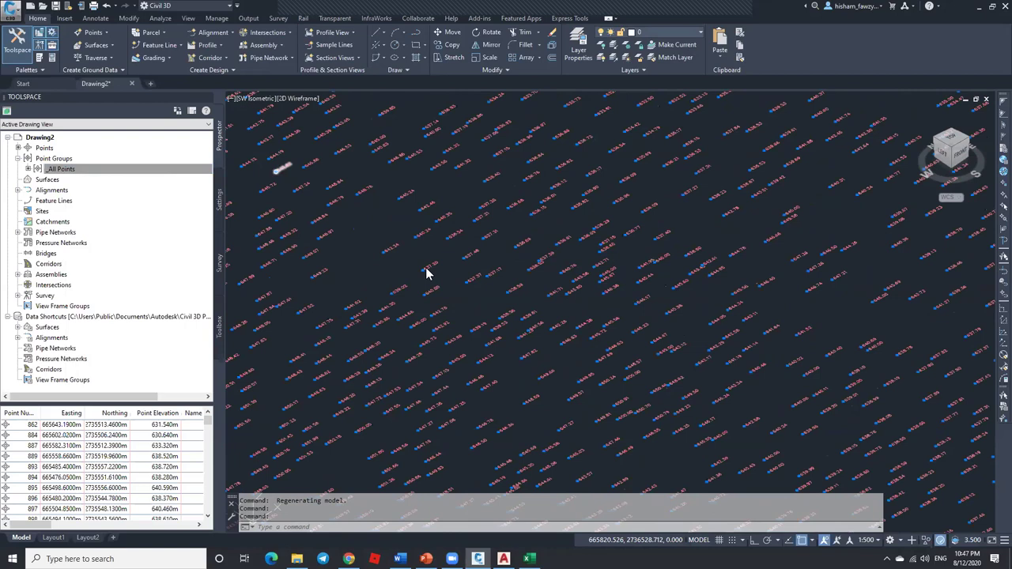
pyautogui.click(610, 245)
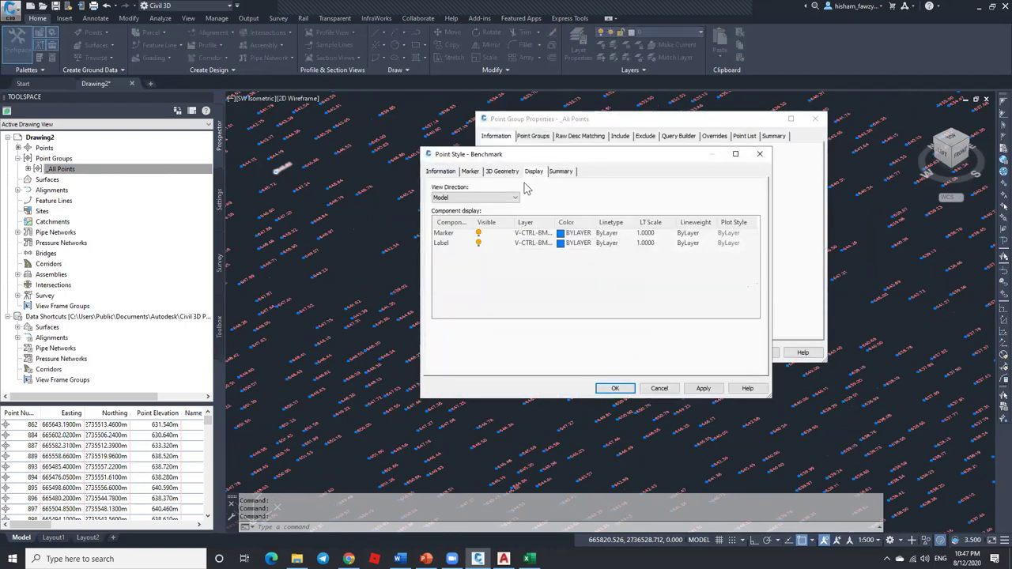
pyautogui.click(503, 197)
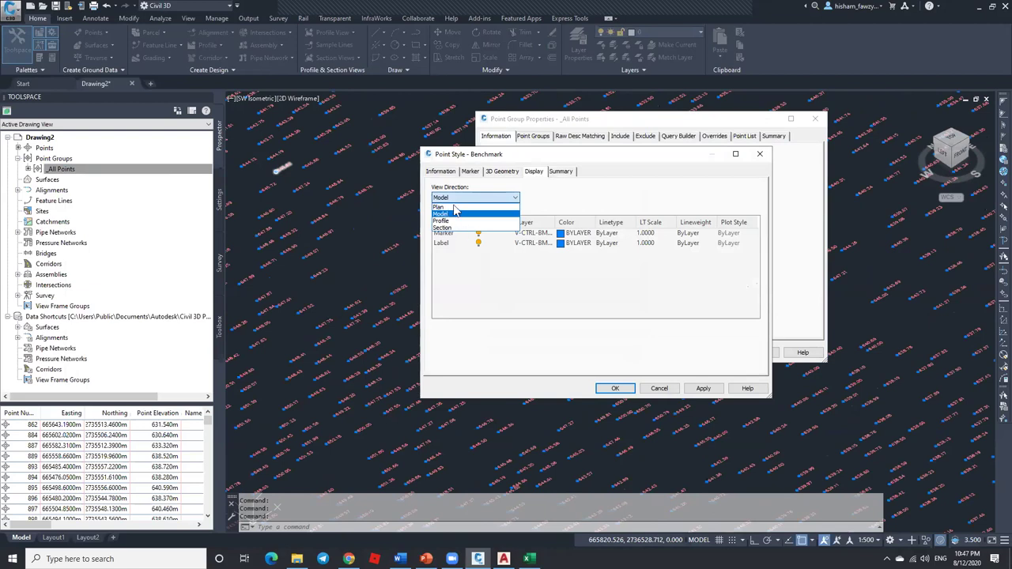
pyautogui.click(457, 207)
pyautogui.click(473, 198)
pyautogui.click(450, 218)
pyautogui.click(478, 233)
pyautogui.click(478, 243)
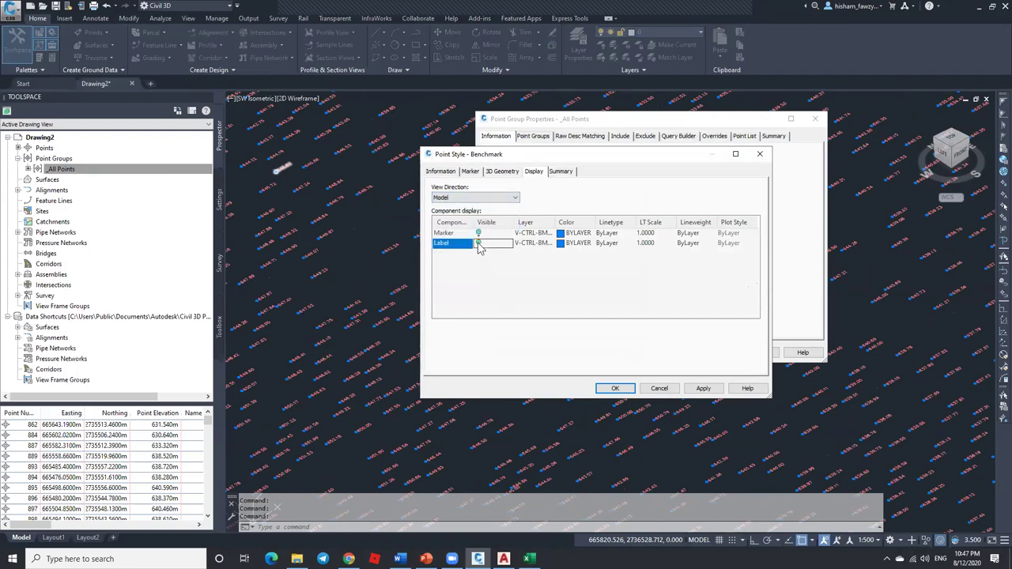
# Step: Check the Benchmark style's display settings for the Profile view direction and close the point style
pyautogui.click(490, 198)
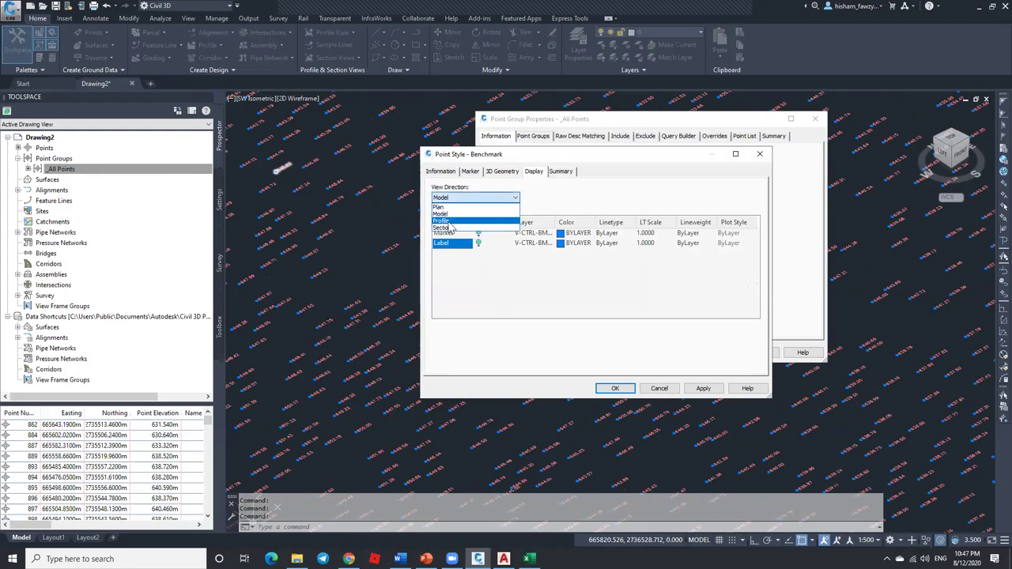
pyautogui.click(451, 222)
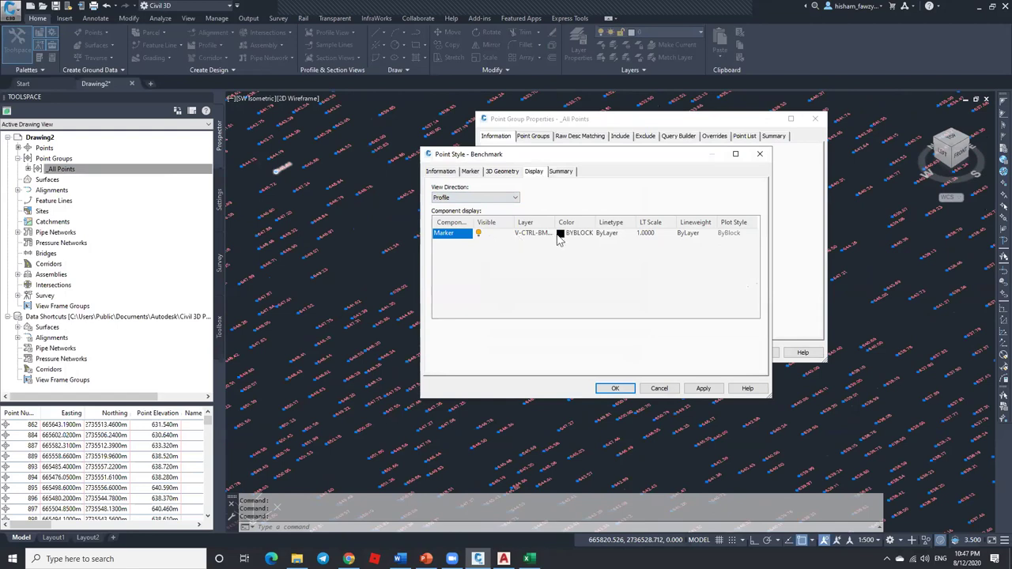
pyautogui.click(484, 198)
pyautogui.click(455, 194)
pyautogui.click(615, 388)
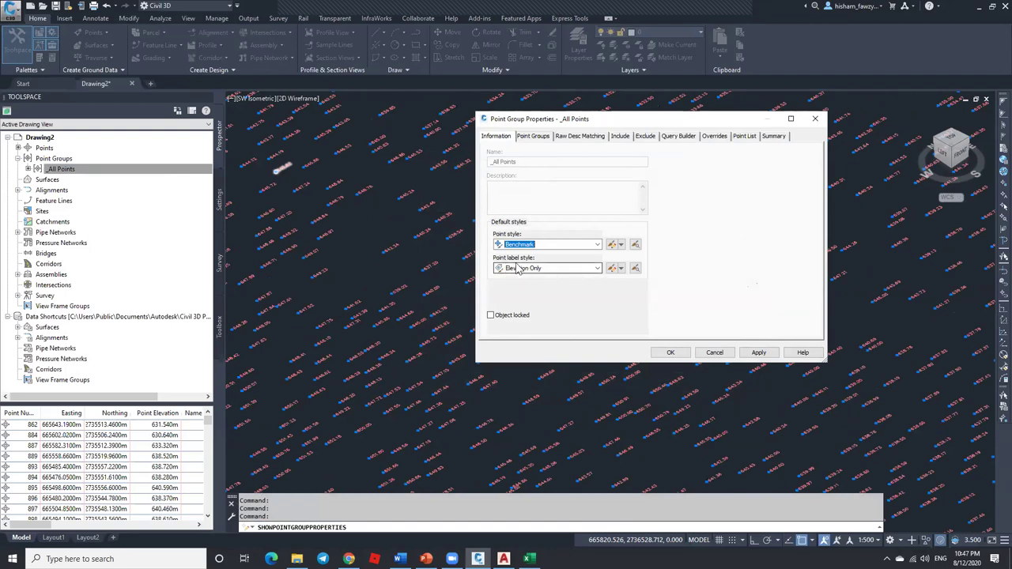
# Step: Edit the Elevation Only label style, entering the author's full name as creator and renaming the style H-Elevation Only
pyautogui.click(610, 268)
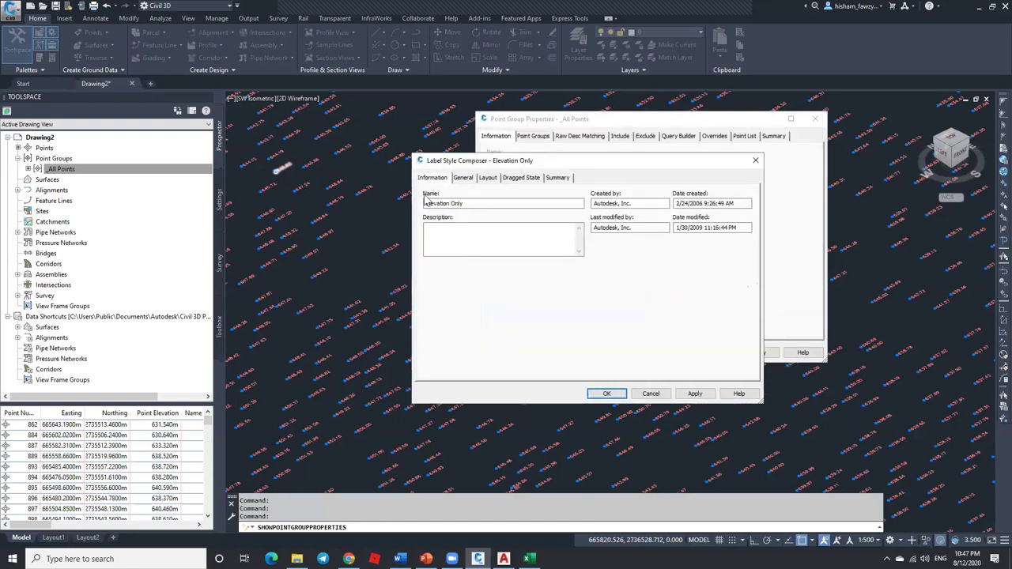
pyautogui.moveTo(474, 203); pyautogui.dragTo(418, 202)
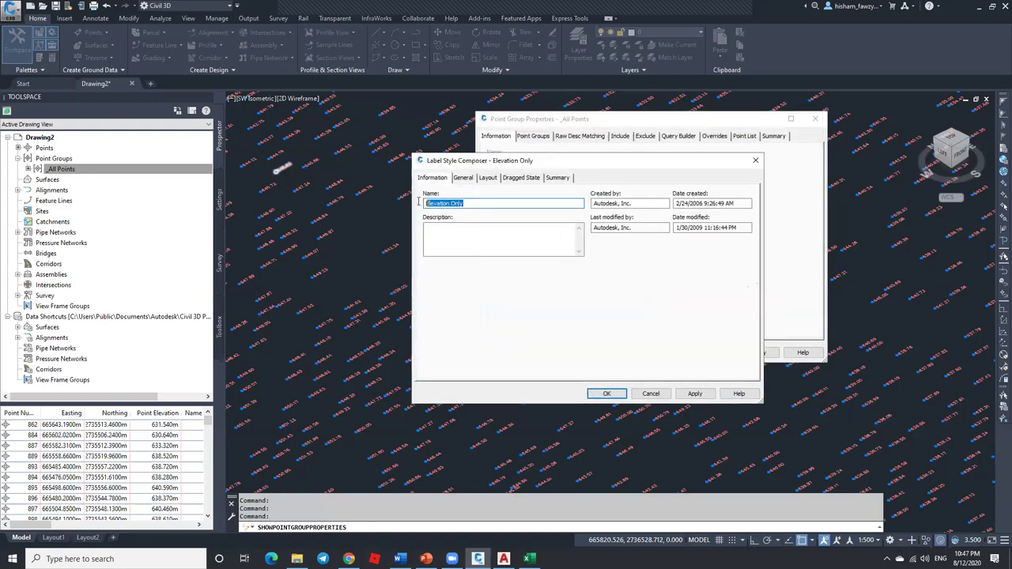
pyautogui.moveTo(652, 203); pyautogui.dragTo(580, 202)
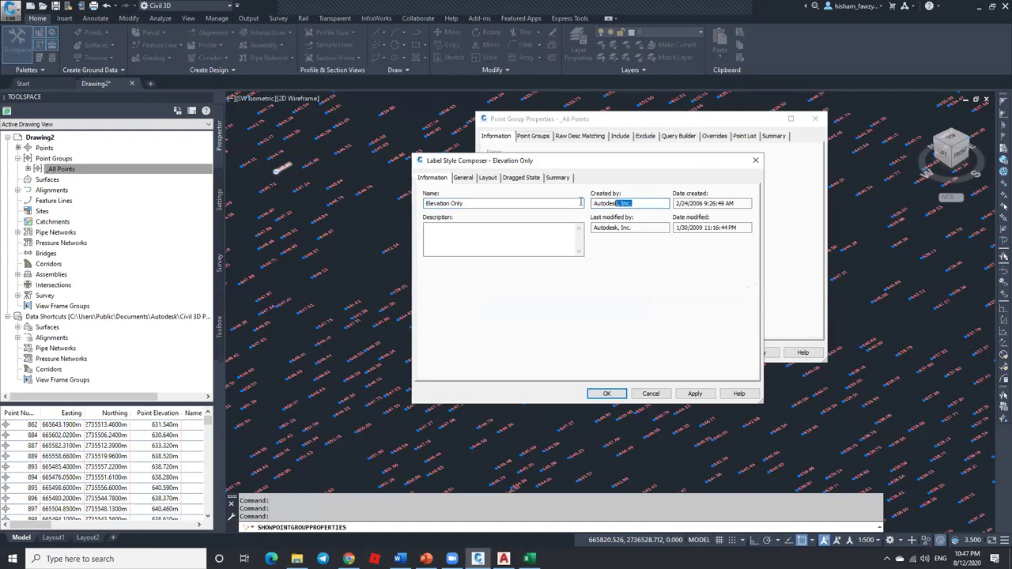
pyautogui.moveTo(733, 203); pyautogui.dragTo(677, 203)
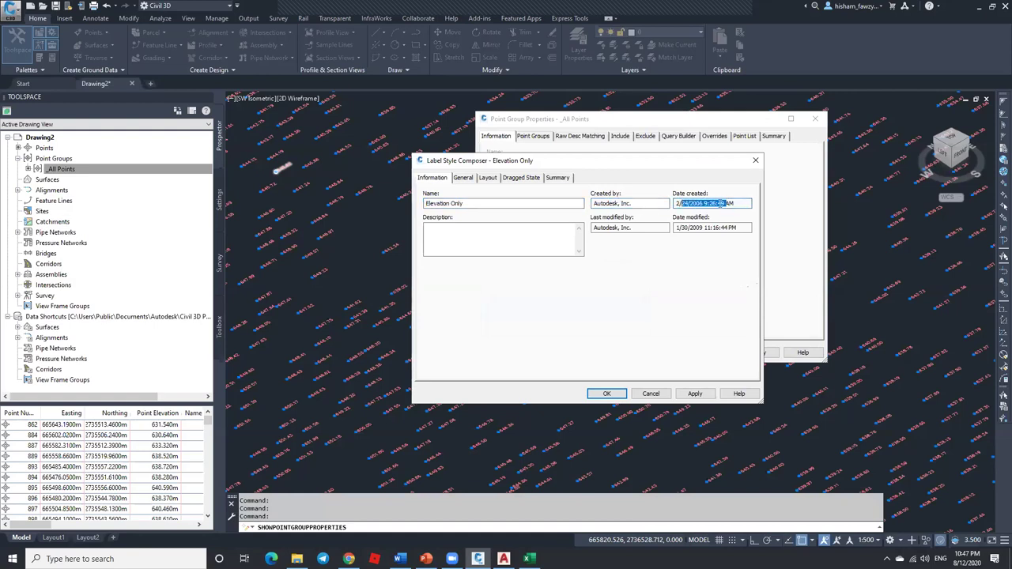
pyautogui.click(666, 228)
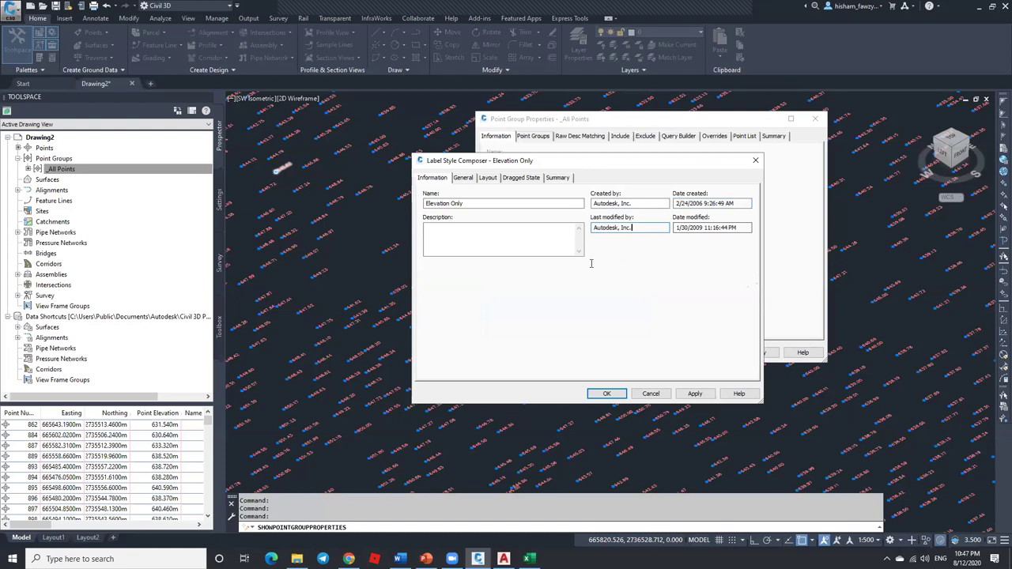
pyautogui.moveTo(639, 203); pyautogui.dragTo(582, 227)
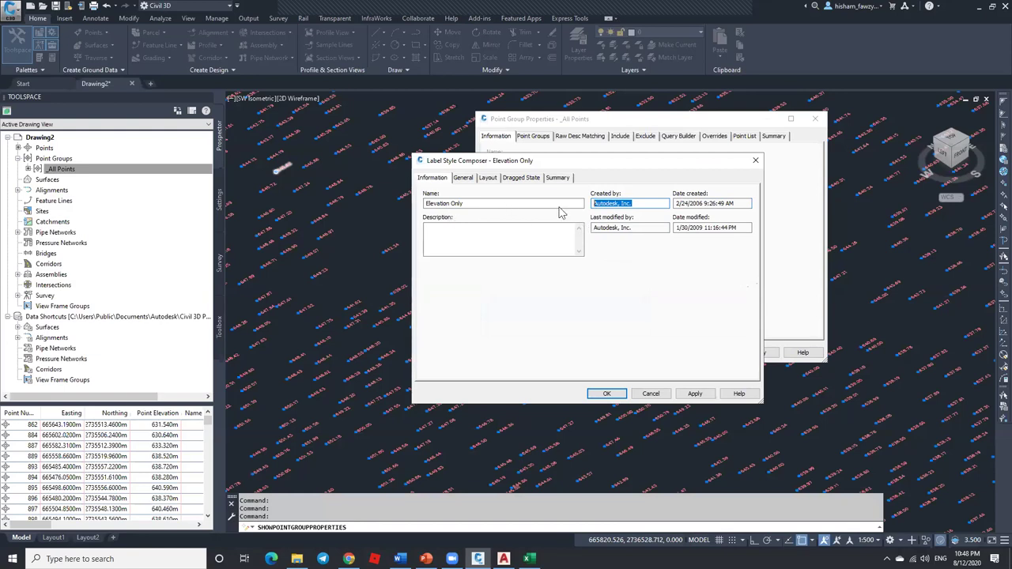
pyautogui.click(646, 203)
pyautogui.keyDown('shift'); pyautogui.click(588, 203); pyautogui.keyUp('shift')
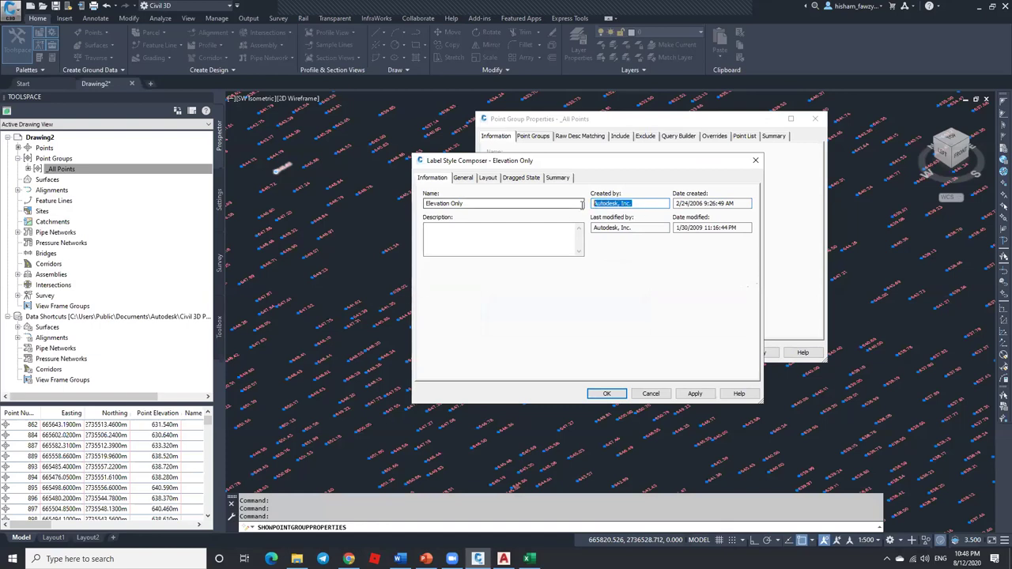
pyautogui.write('HISHAM FAWZY')
pyautogui.click(427, 203)
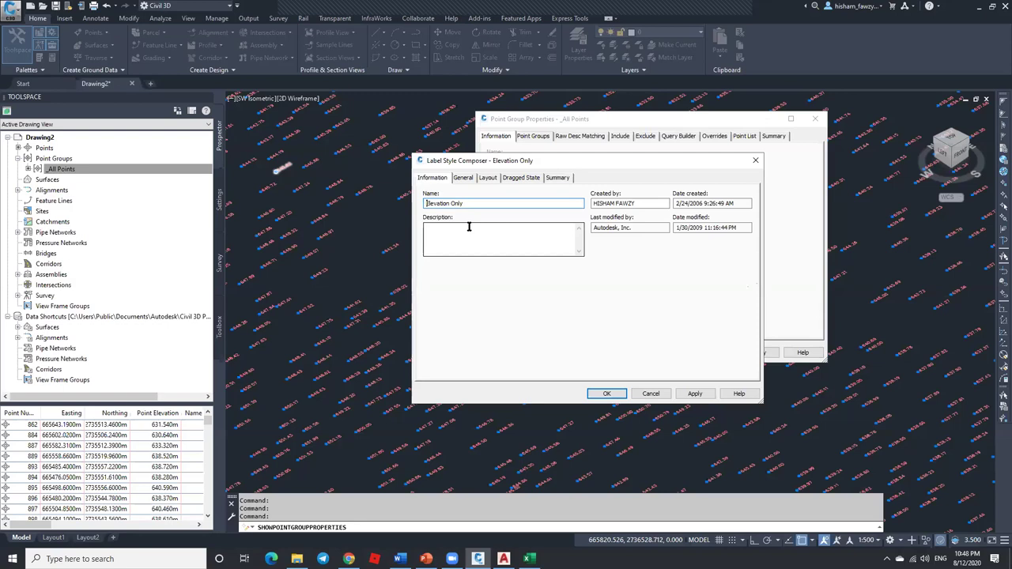
pyautogui.write('H-')
# Step: Review the label style's general settings and Point Elevation layout component, and cancel the label style and group edits
pyautogui.click(464, 178)
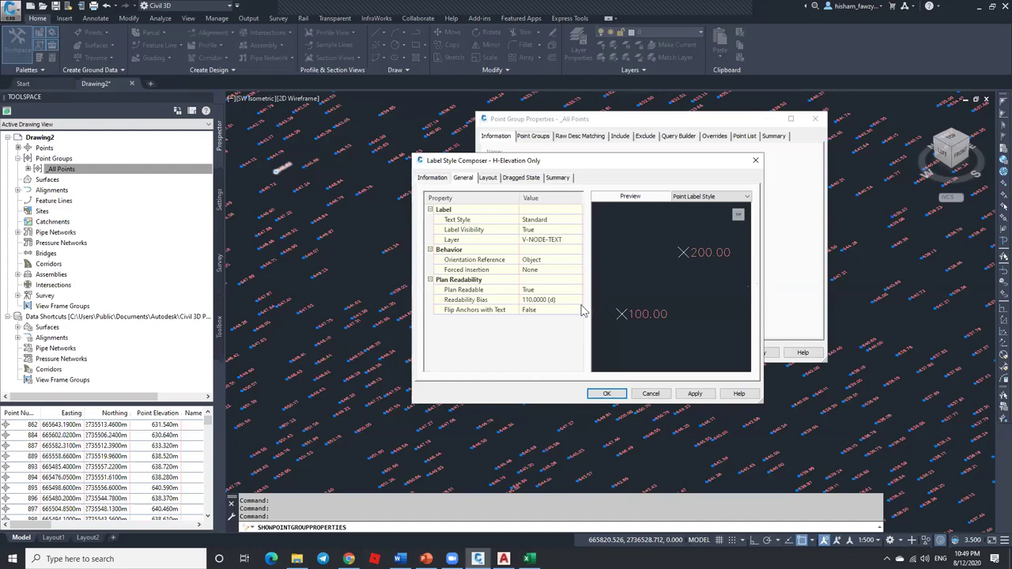
pyautogui.click(486, 178)
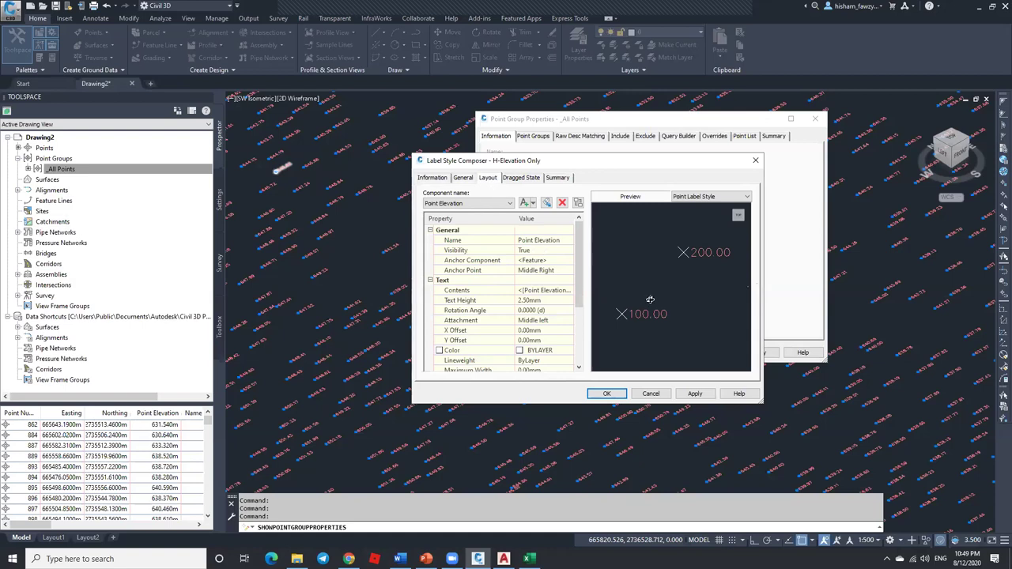
pyautogui.click(507, 204)
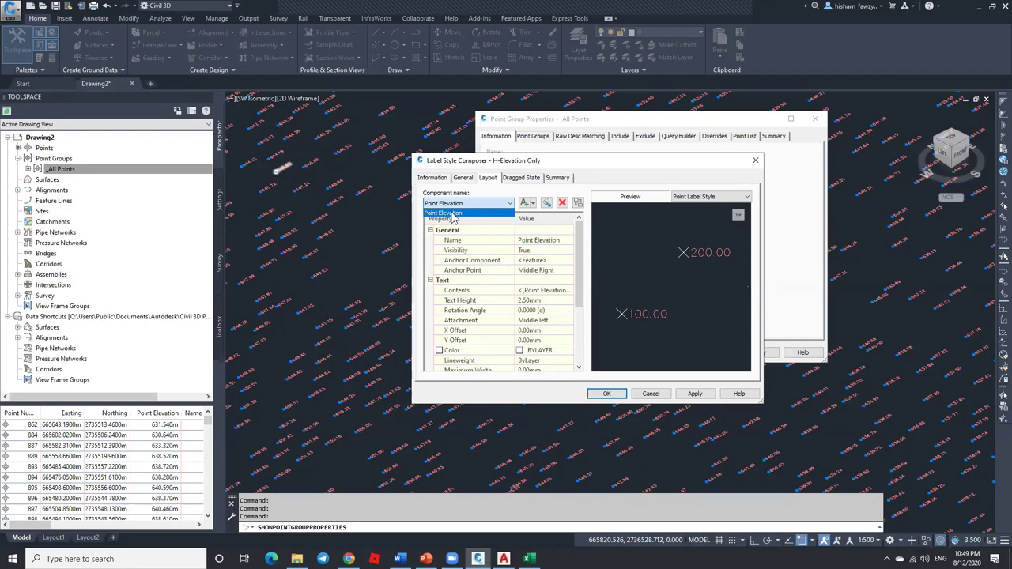
pyautogui.click(476, 213)
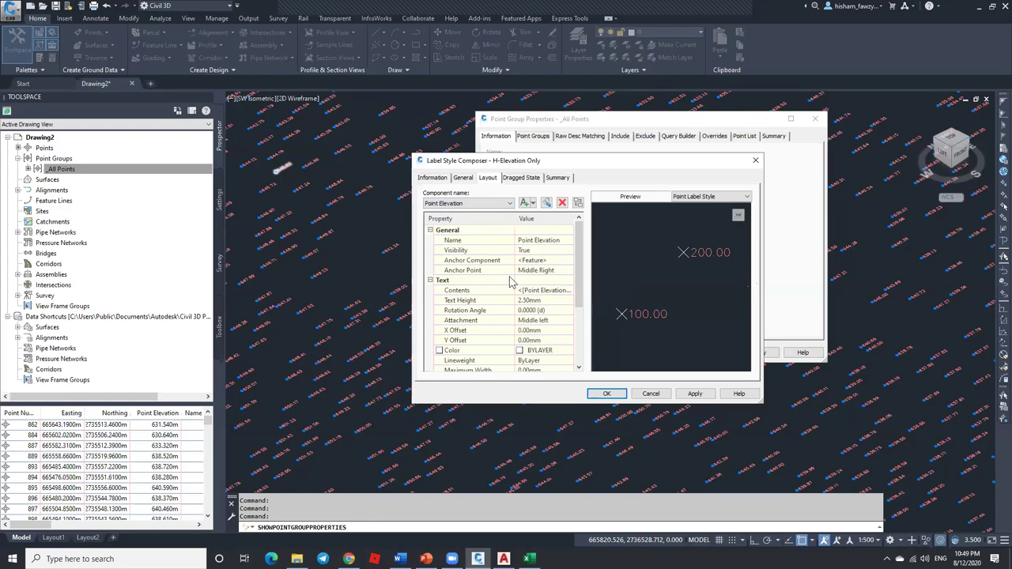
pyautogui.click(650, 393)
pyautogui.click(709, 355)
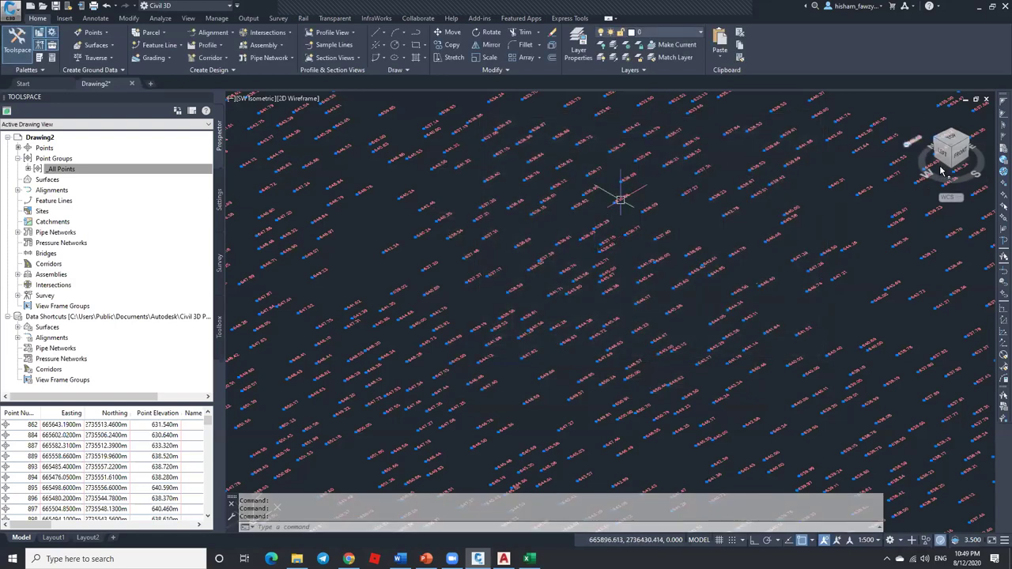
# Step: Return the drawing to the top view with north up and frame the full set of points
pyautogui.scroll(-5, 621, 197)
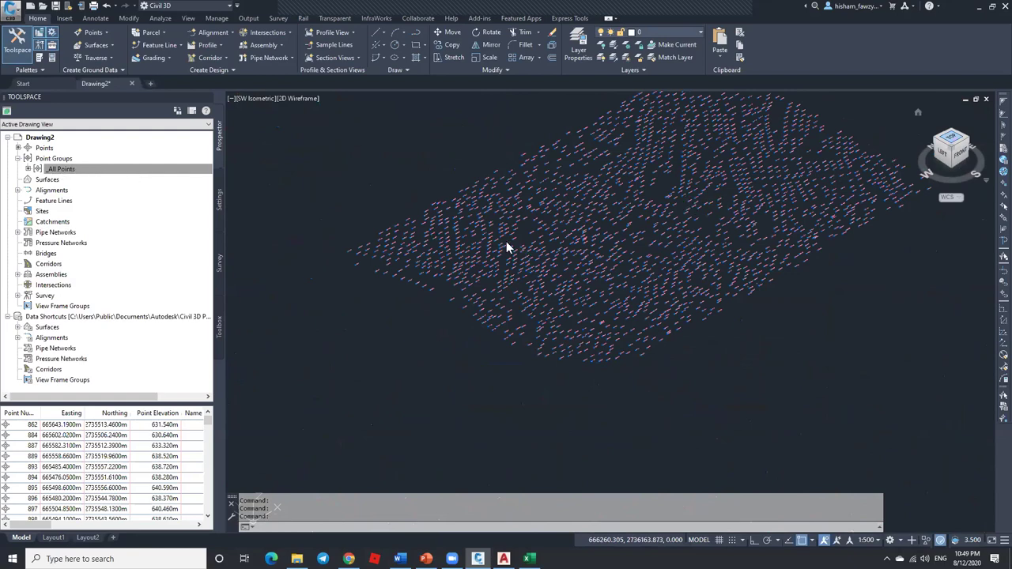
pyautogui.click(951, 139)
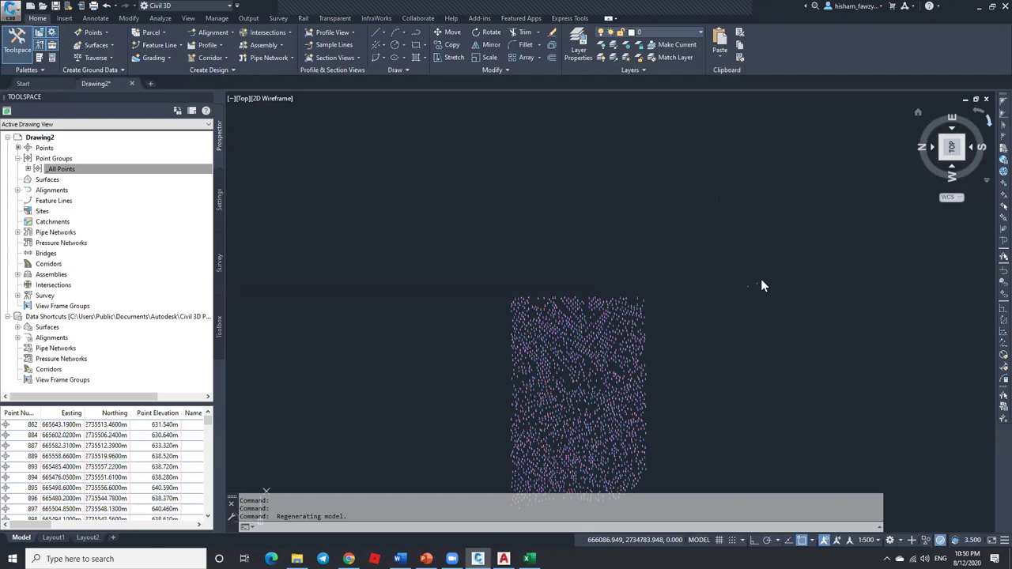
pyautogui.keyDown('shift'); pyautogui.moveTo(563, 239); pyautogui.dragTo(597, 218, button='middle'); pyautogui.keyUp('shift')
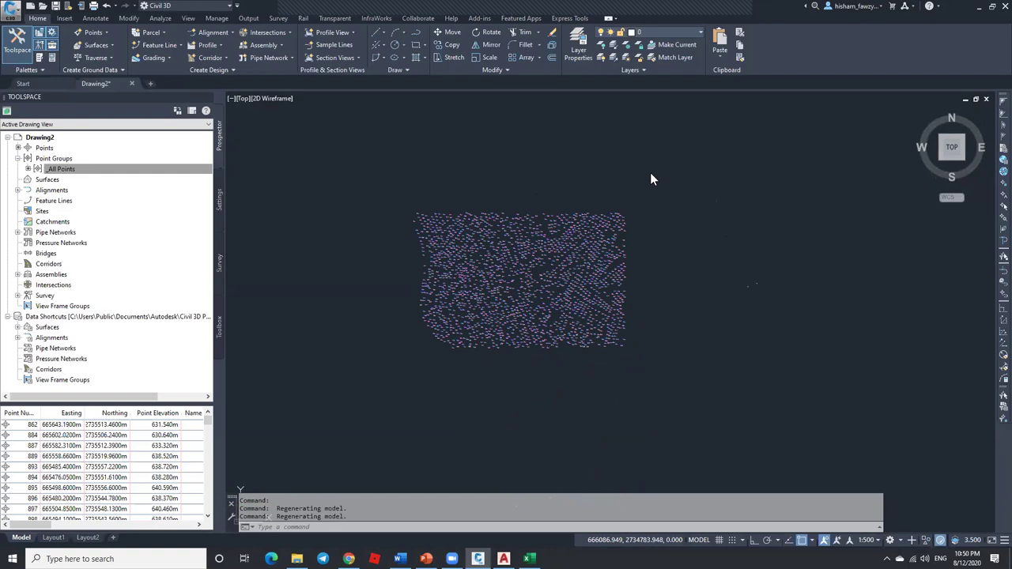
pyautogui.click(601, 142)
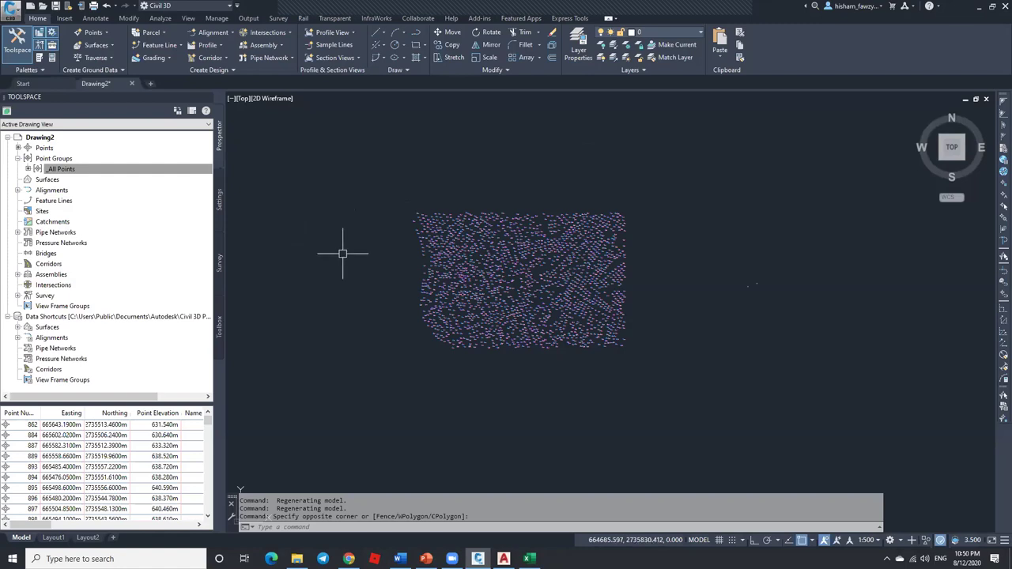
pyautogui.scroll(2, 372, 241)
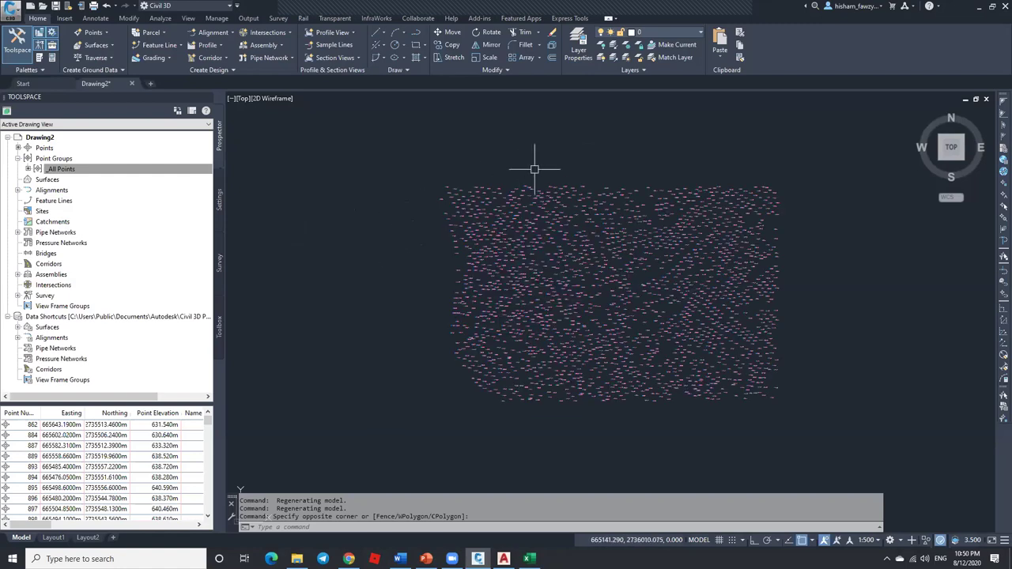
pyautogui.moveTo(644, 166); pyautogui.dragTo(638, 156, button='middle')
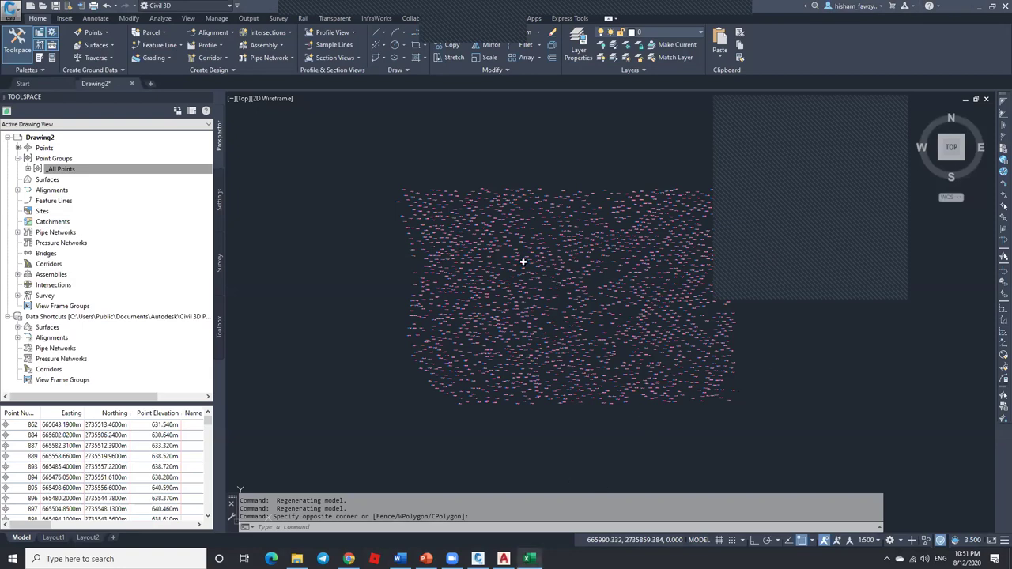
# Step: Switch to Excel, review the column order of the survey points table from point number to code, and return to Civil 3D
pyautogui.click(529, 559)
pyautogui.moveTo(948, 194); pyautogui.dragTo(950, 155)
pyautogui.click(399, 203)
pyautogui.click(259, 189)
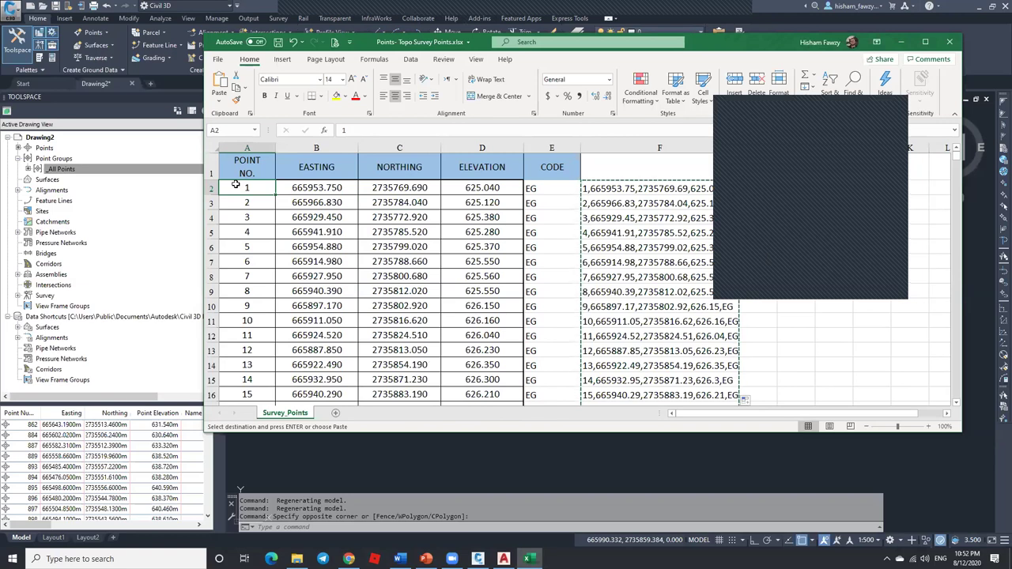
pyautogui.click(368, 466)
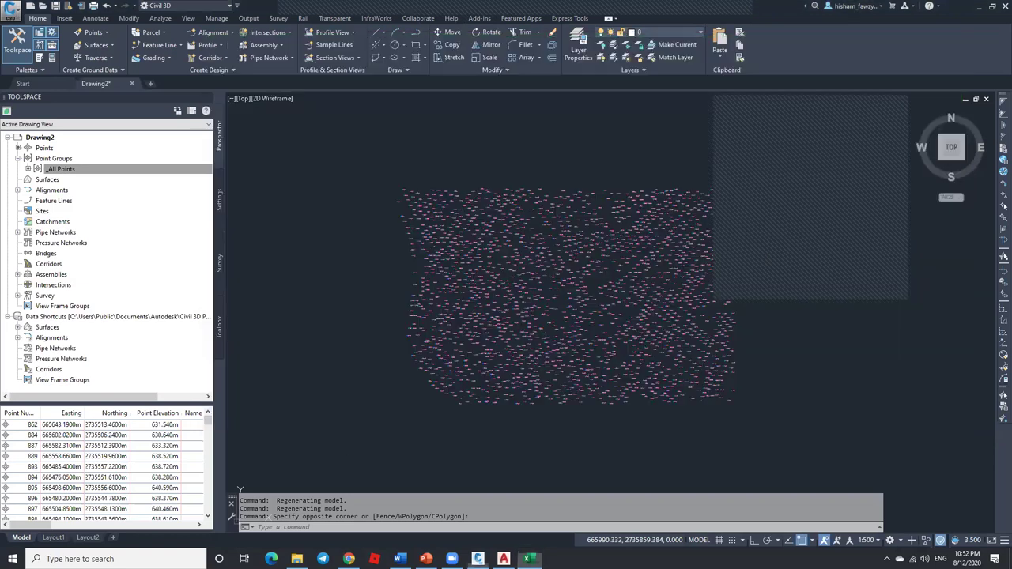
# Step: Start importing points from a file and select the PENZ (comma delimited) point file format
pyautogui.click(64, 18)
pyautogui.click(64, 55)
pyautogui.scroll(-5, 586, 245)
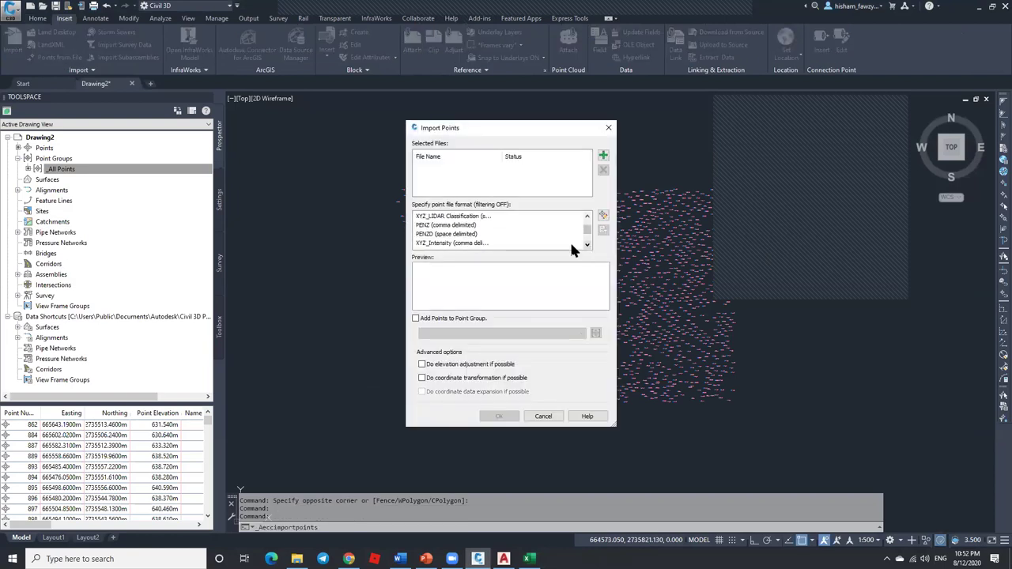
pyautogui.click(504, 234)
pyautogui.click(494, 227)
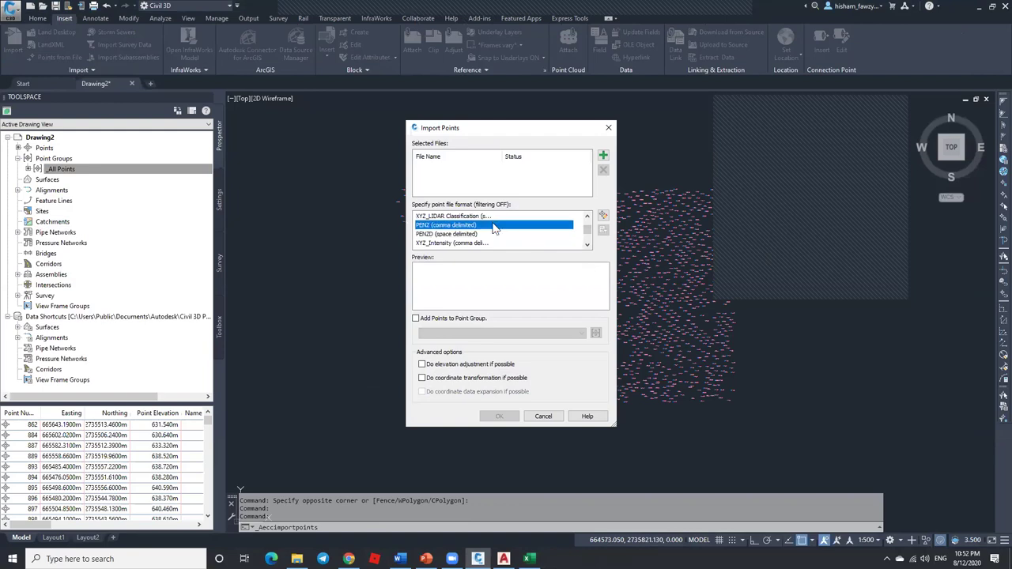
# Step: Open the PENZD (comma delimited) point file format for modification and change its first column from Point Number to Name
pyautogui.click(603, 215)
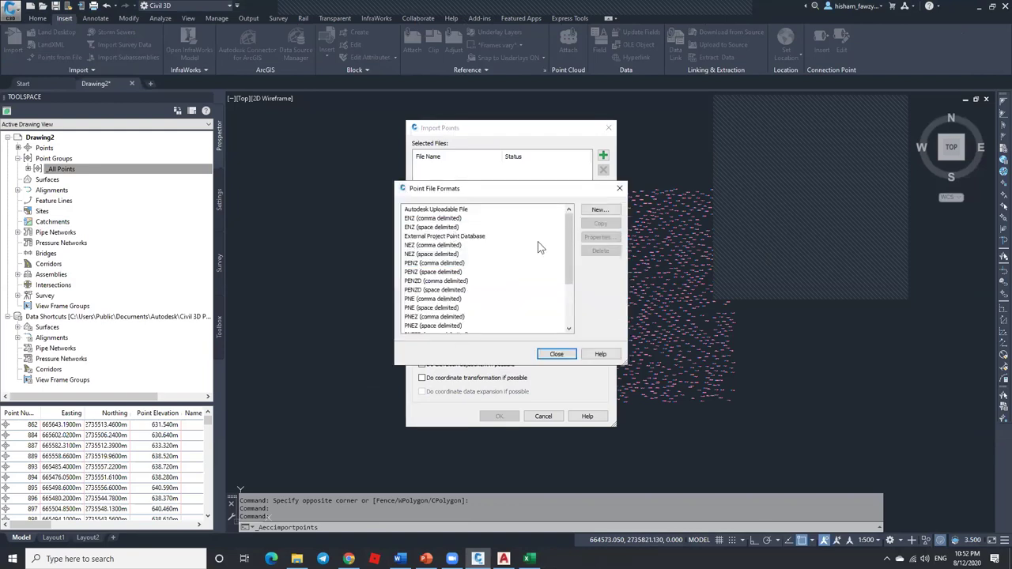
pyautogui.scroll(-2, 470, 280)
pyautogui.click(436, 290)
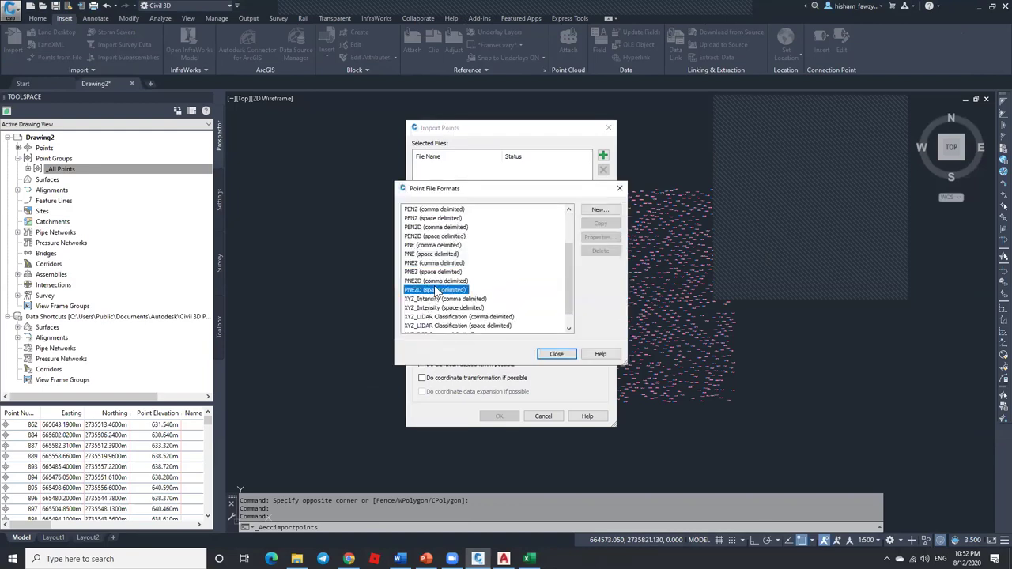
pyautogui.scroll(1, 440, 289)
pyautogui.click(452, 256)
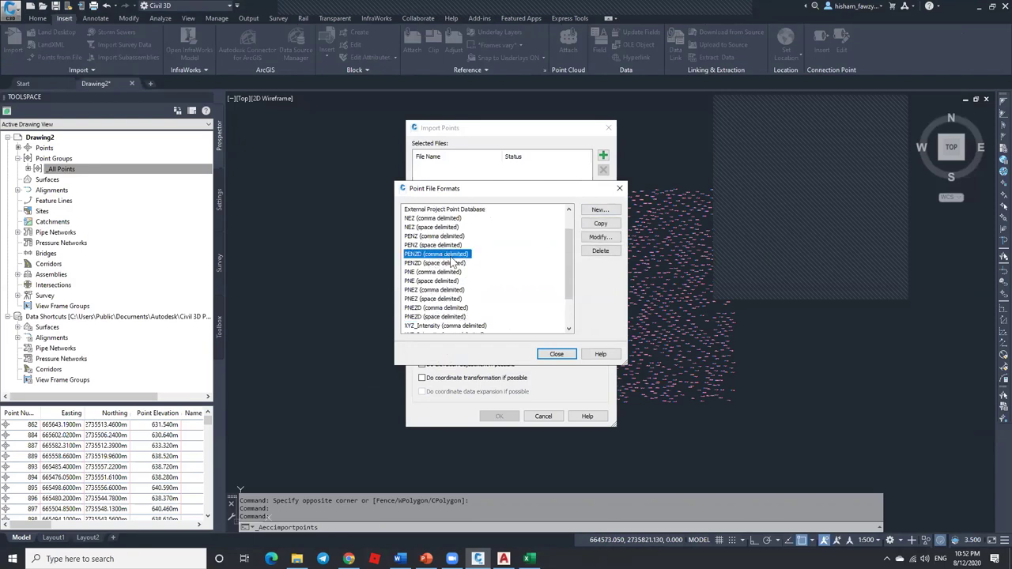
pyautogui.click(600, 236)
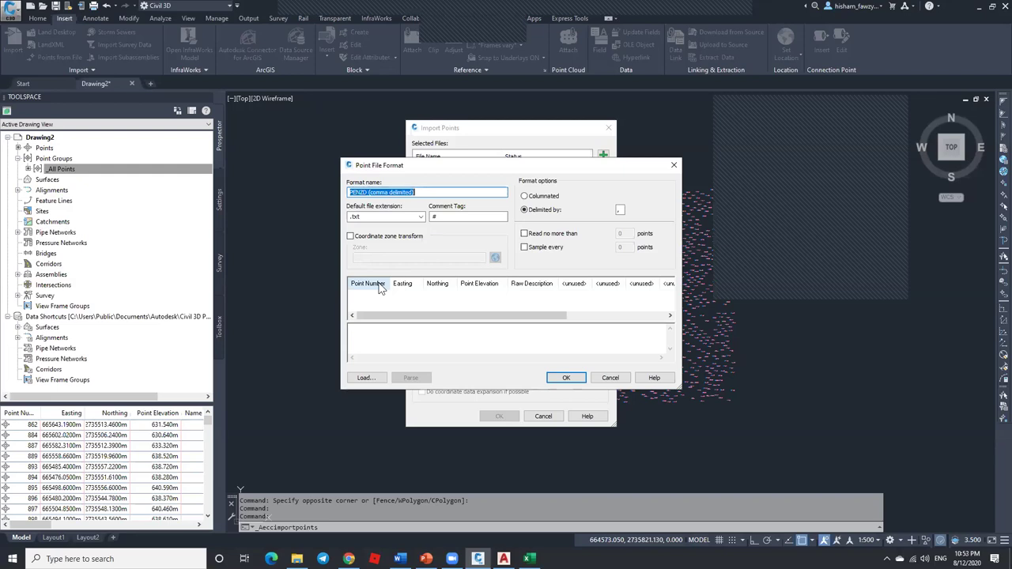
pyautogui.click(371, 284)
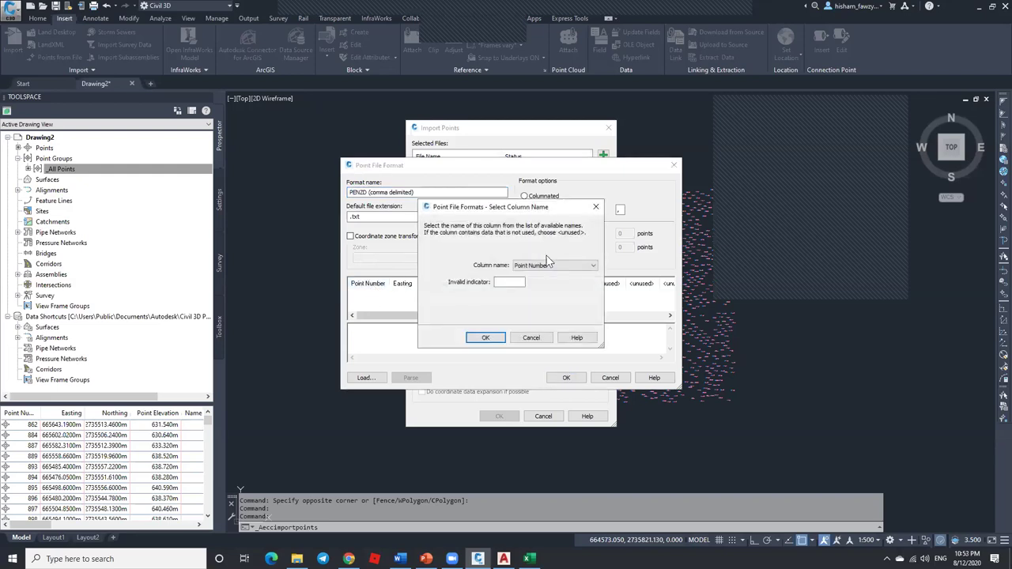
pyautogui.click(553, 265)
pyautogui.click(543, 283)
pyautogui.click(478, 337)
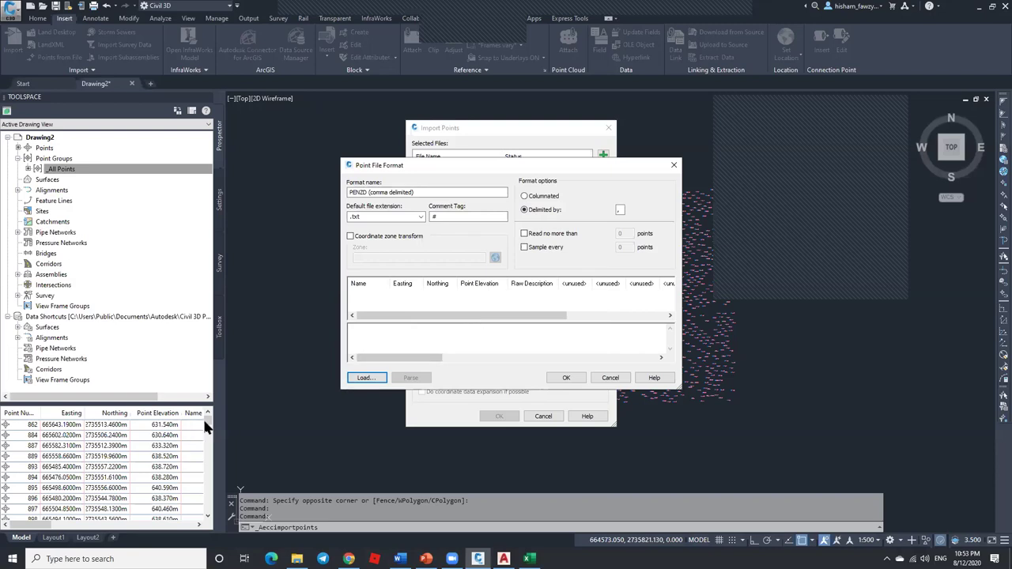
# Step: Append the presenter's first name to the format name, save the format, and close the point import without importing
pyautogui.click(428, 191)
pyautogui.write('HISHAM')
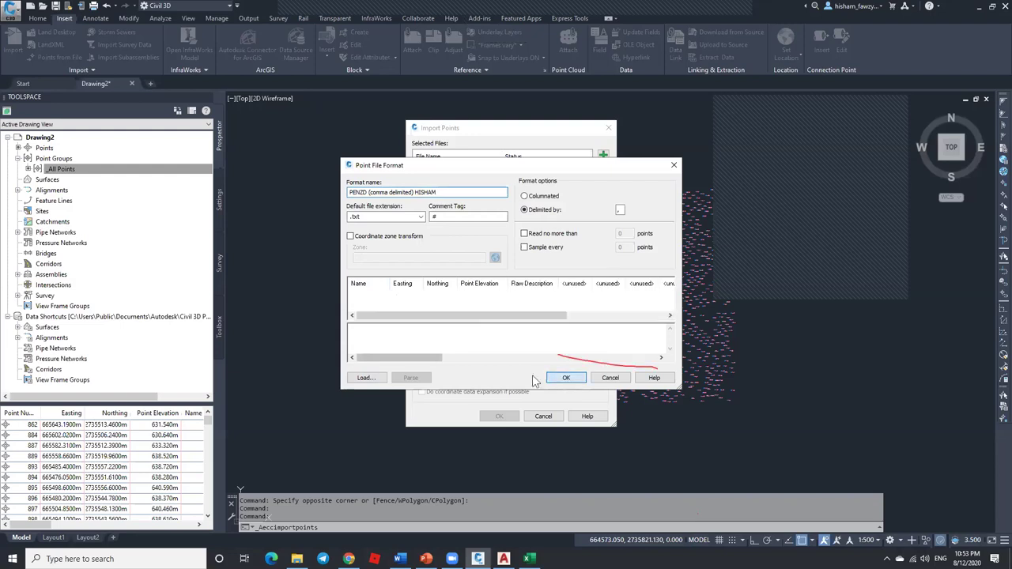
pyautogui.click(566, 377)
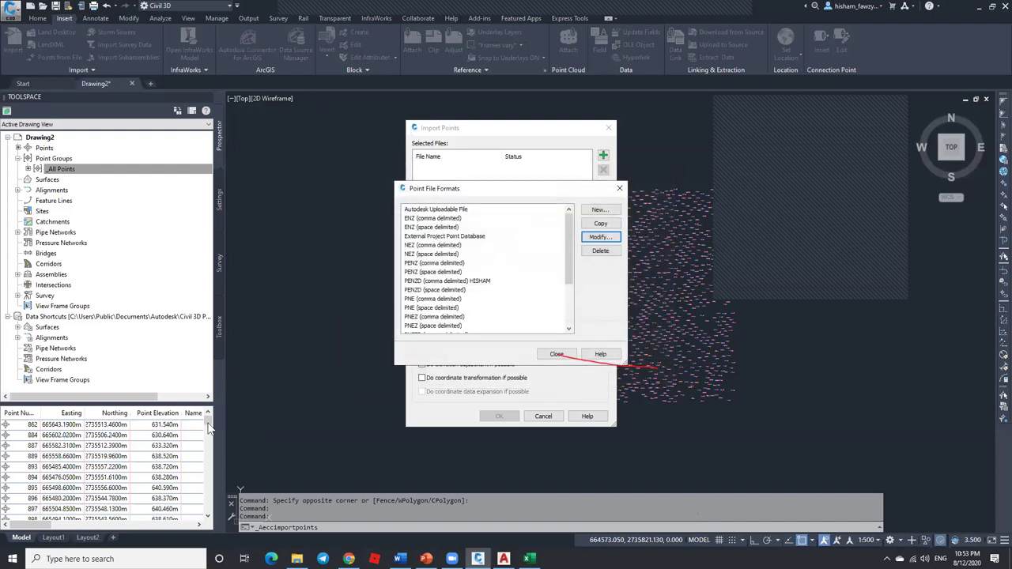
pyautogui.click(556, 353)
pyautogui.click(541, 416)
pyautogui.moveTo(208, 418); pyautogui.dragTo(209, 509)
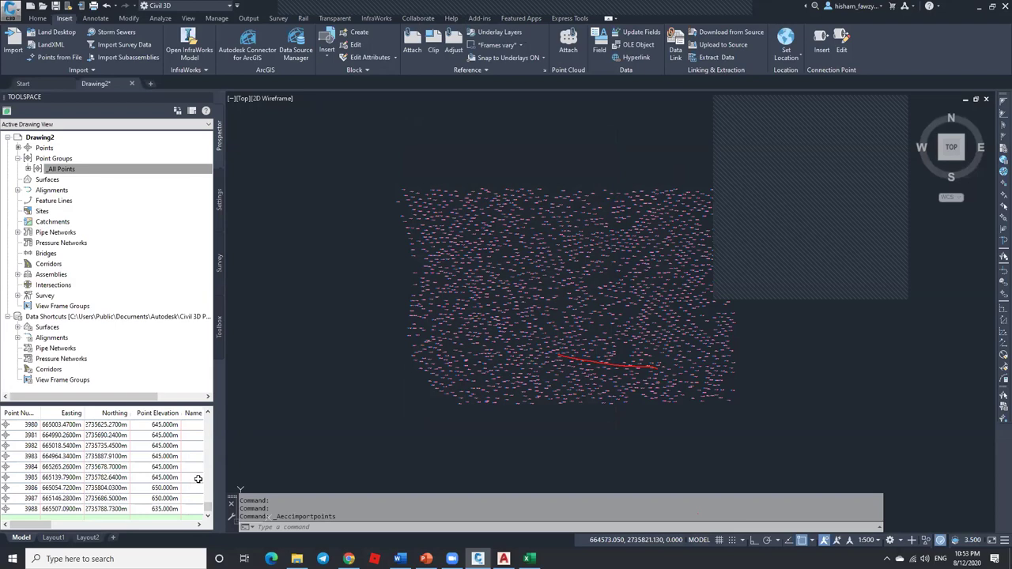
# Step: Switch to Excel, enter AA1 as the first point number, and fill the series down the whole Point No. column
pyautogui.hotkey('alt', 'Tab')
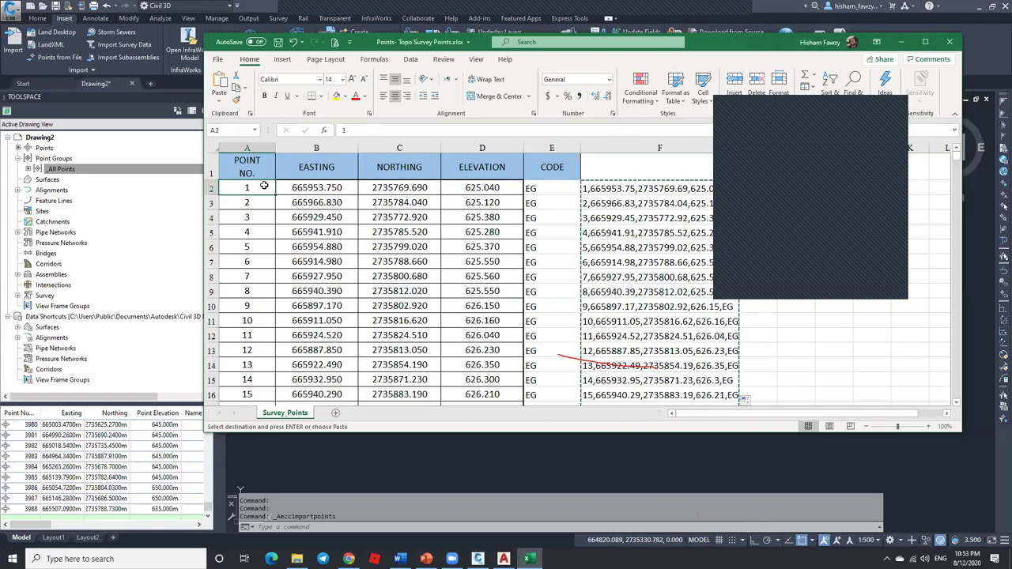
pyautogui.write('AA1')
pyautogui.press('Return')
pyautogui.click(264, 186)
pyautogui.moveTo(275, 195); pyautogui.dragTo(275, 399)
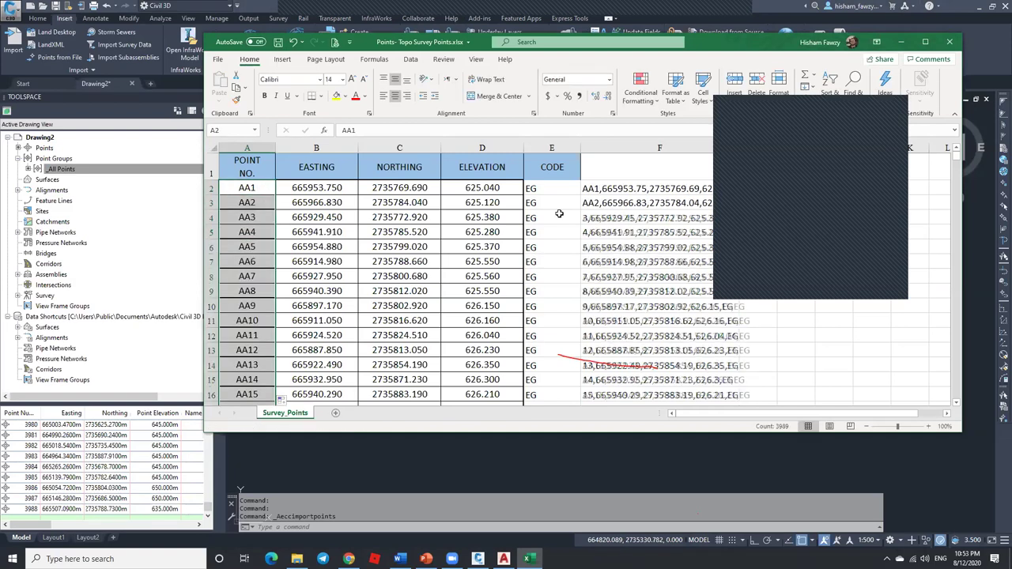
# Step: Copy the concatenated point strings from F2 through F29
pyautogui.click(613, 190)
pyautogui.scroll(-5, 643, 316)
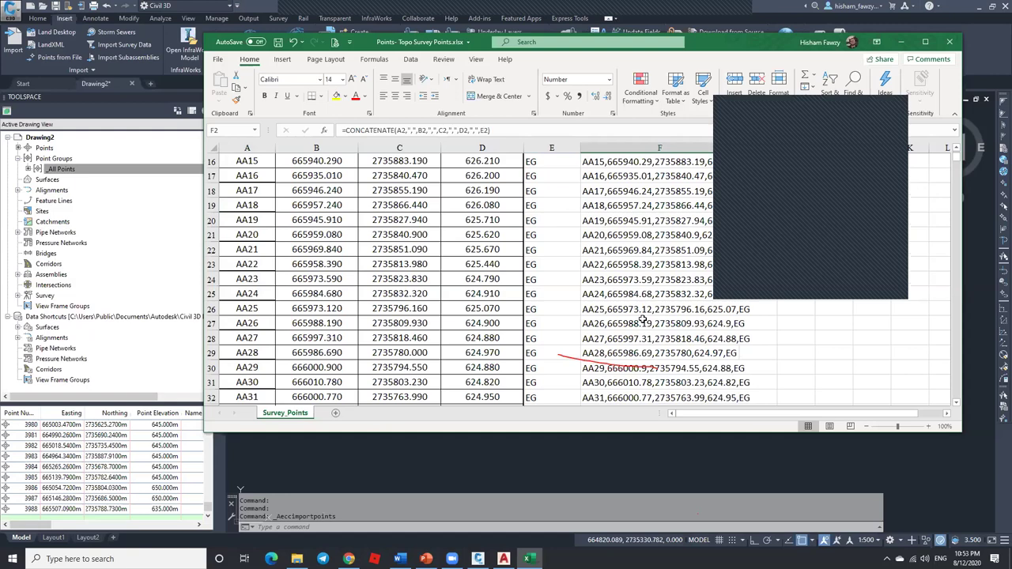
pyautogui.keyDown('shift'); pyautogui.click(644, 352); pyautogui.keyUp('shift')
pyautogui.hotkey('ctrl', 'c')
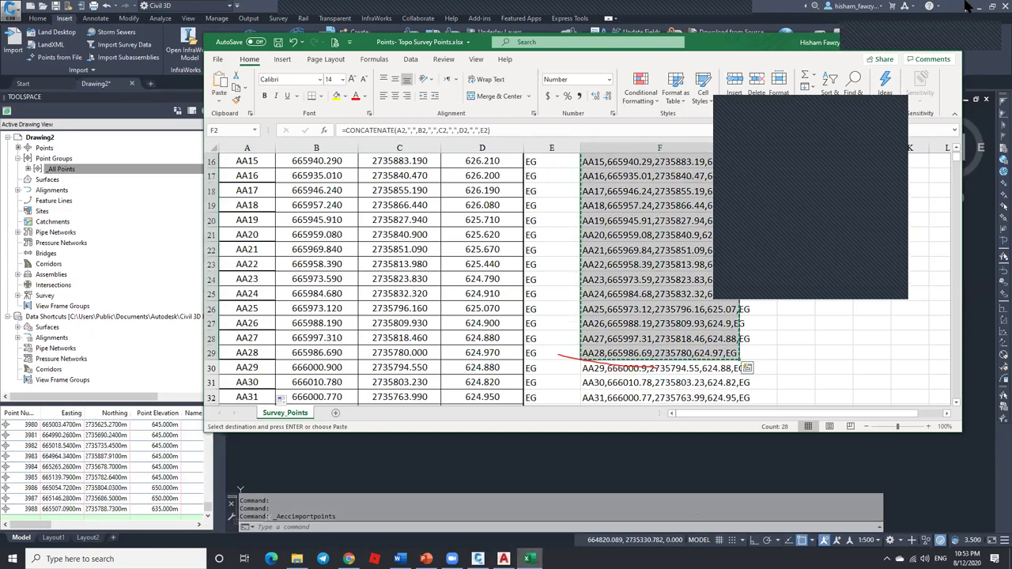
# Step: Open POINTS.txt from the desktop, replace its entire contents with the copied point strings, and save the file
pyautogui.click(966, 7)
pyautogui.click(979, 7)
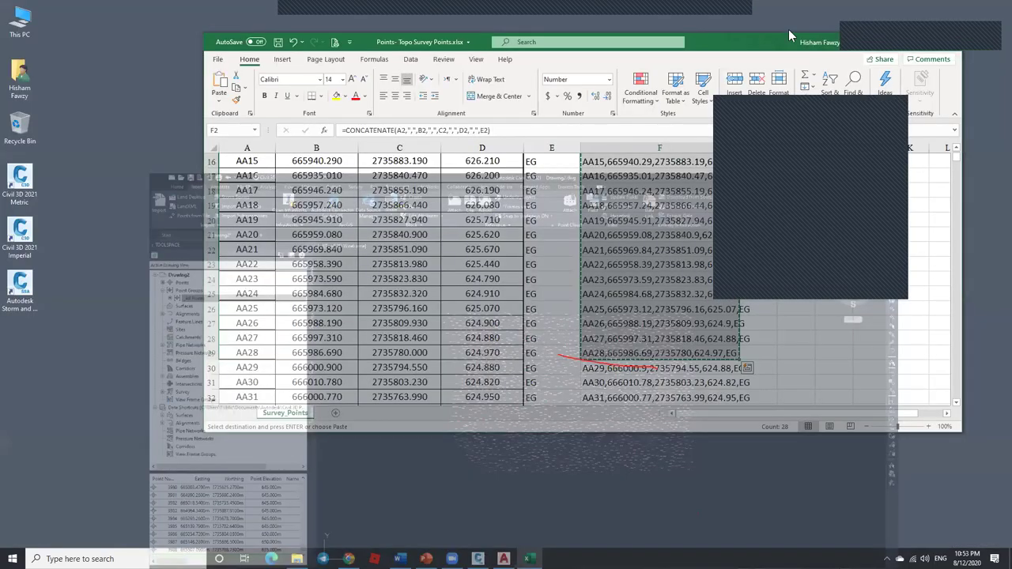
pyautogui.press('super+d')
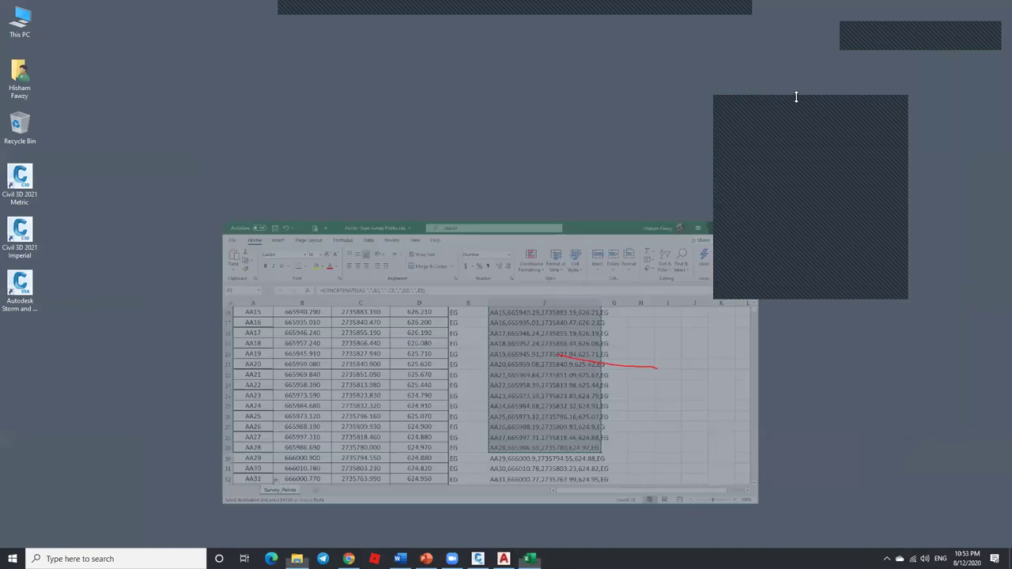
pyautogui.doubleClick(798, 103)
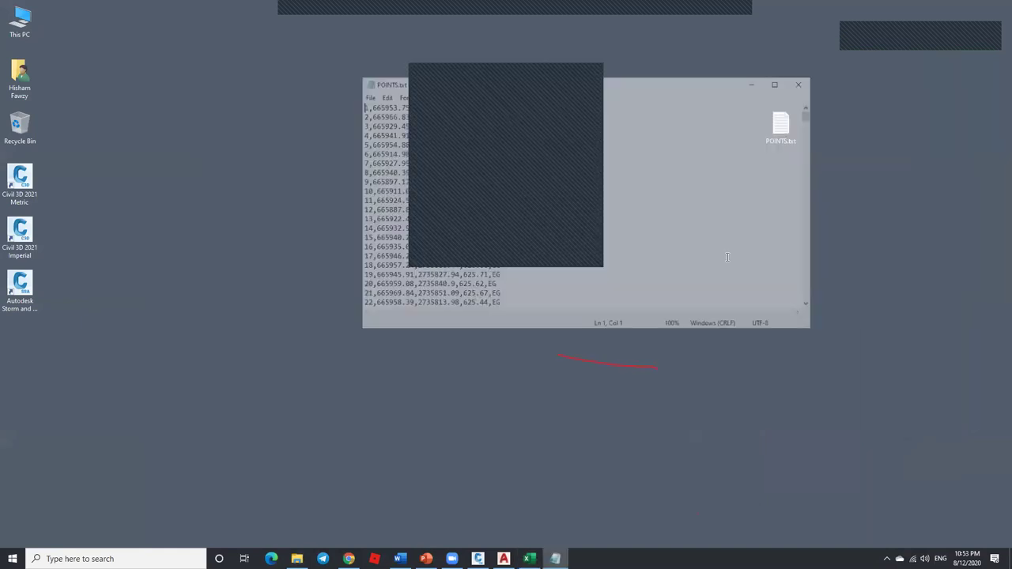
pyautogui.hotkey('ctrl', 'a')
pyautogui.hotkey('ctrl', 'v')
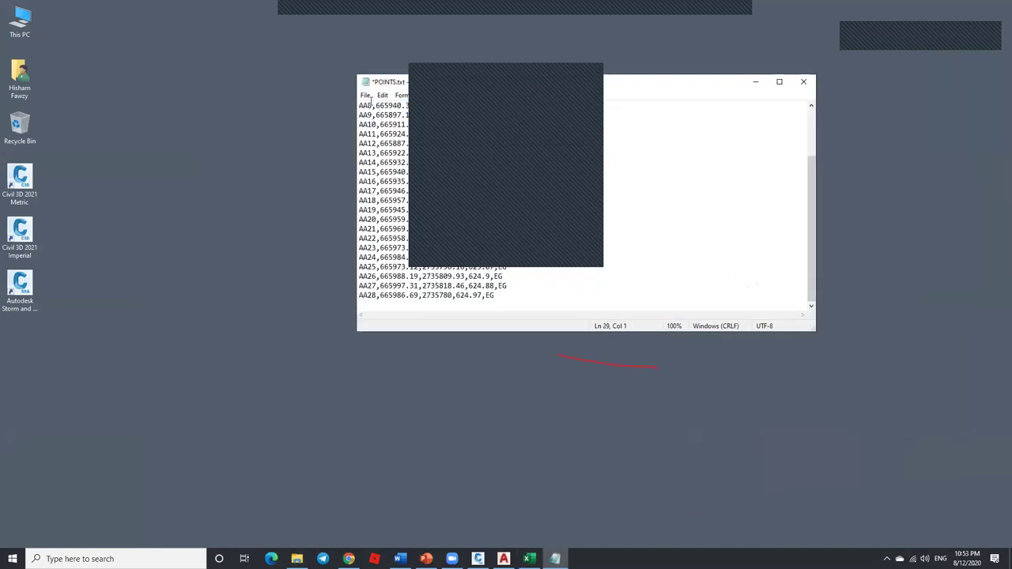
pyautogui.click(368, 96)
pyautogui.click(383, 143)
# Step: Switch to Civil 3D, restart the import of points from a file, and add POINTS.txt as the source
pyautogui.click(504, 559)
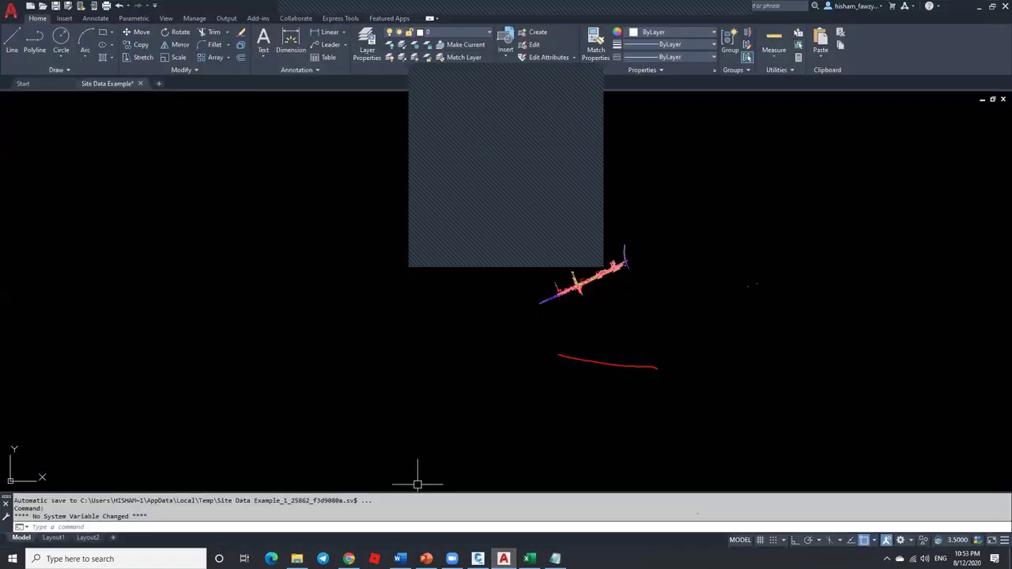
pyautogui.click(477, 559)
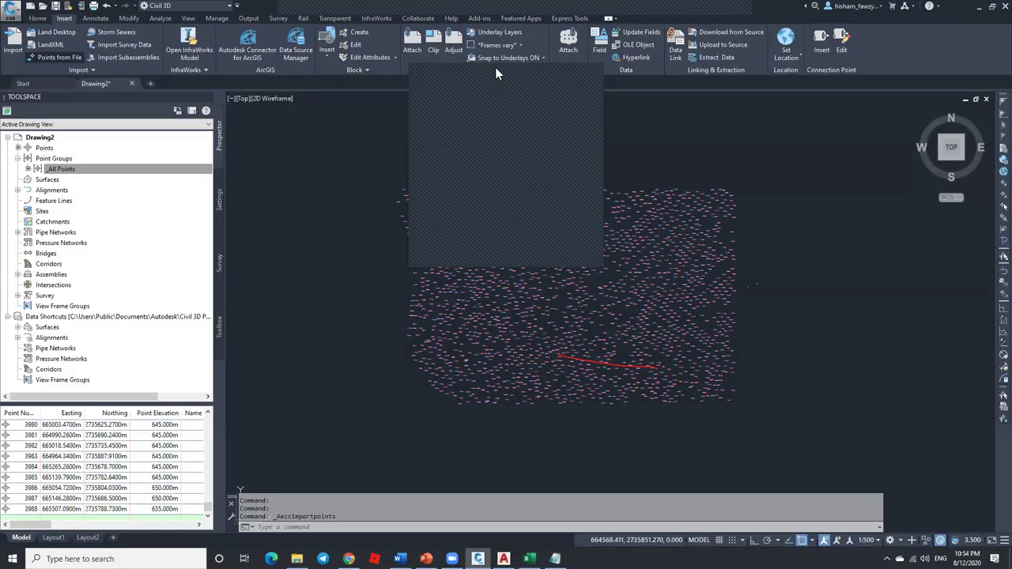
pyautogui.press('Return')
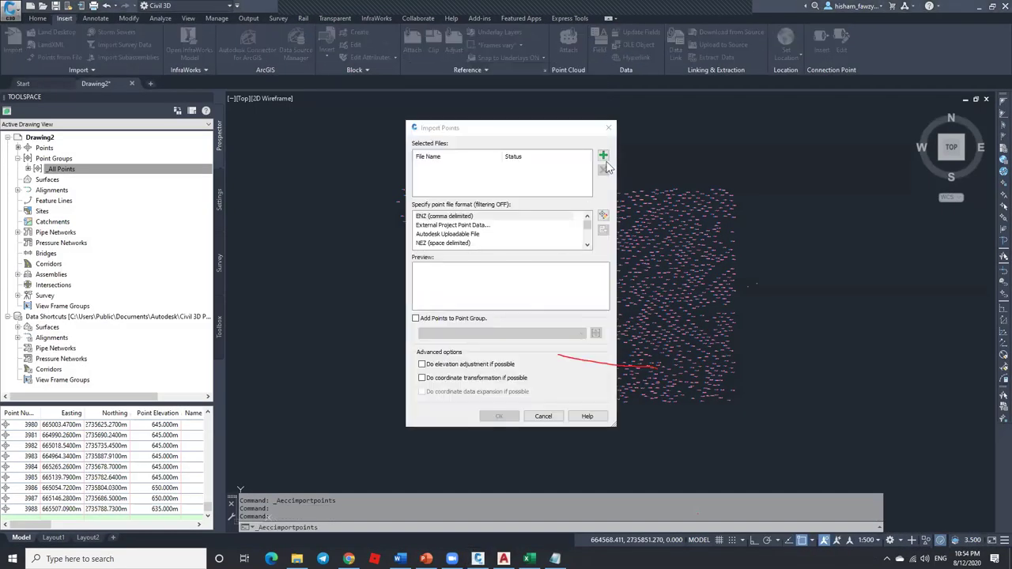
pyautogui.click(606, 155)
pyautogui.click(439, 313)
pyautogui.click(647, 377)
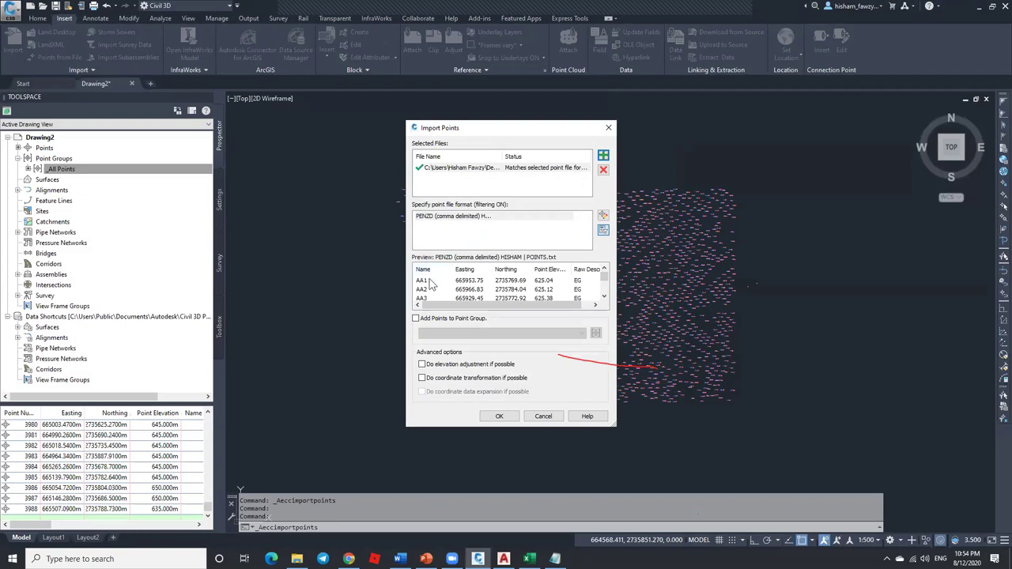
# Step: Examine the AA1 entry in the import preview and the list of available point file formats
pyautogui.click(425, 281)
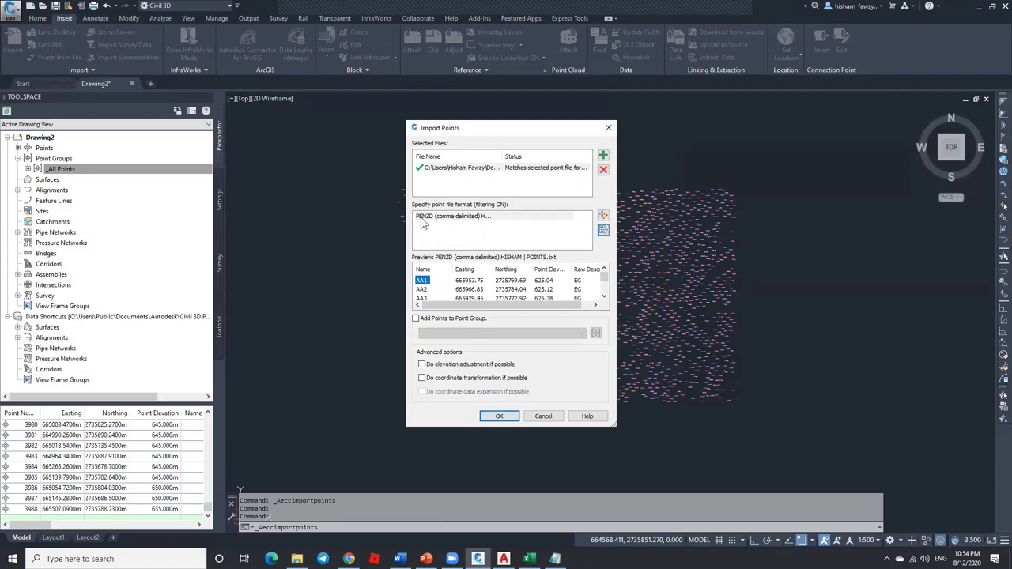
pyautogui.click(604, 216)
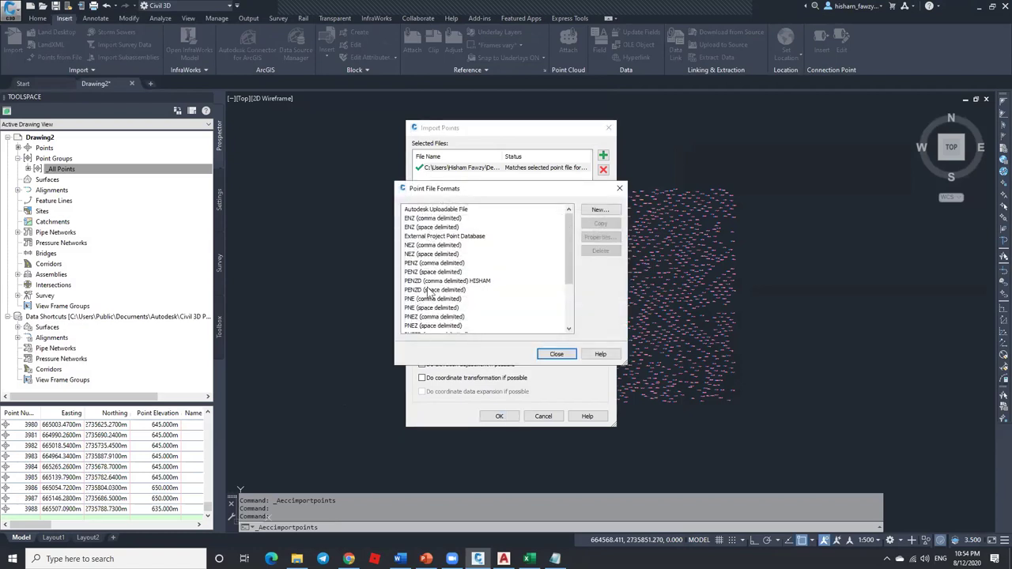
pyautogui.click(419, 245)
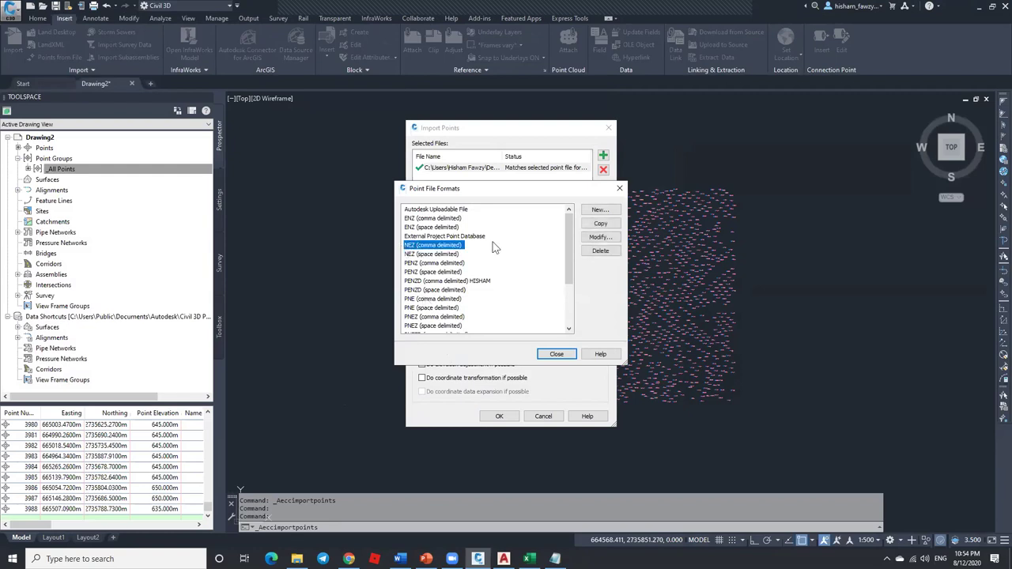
pyautogui.click(568, 356)
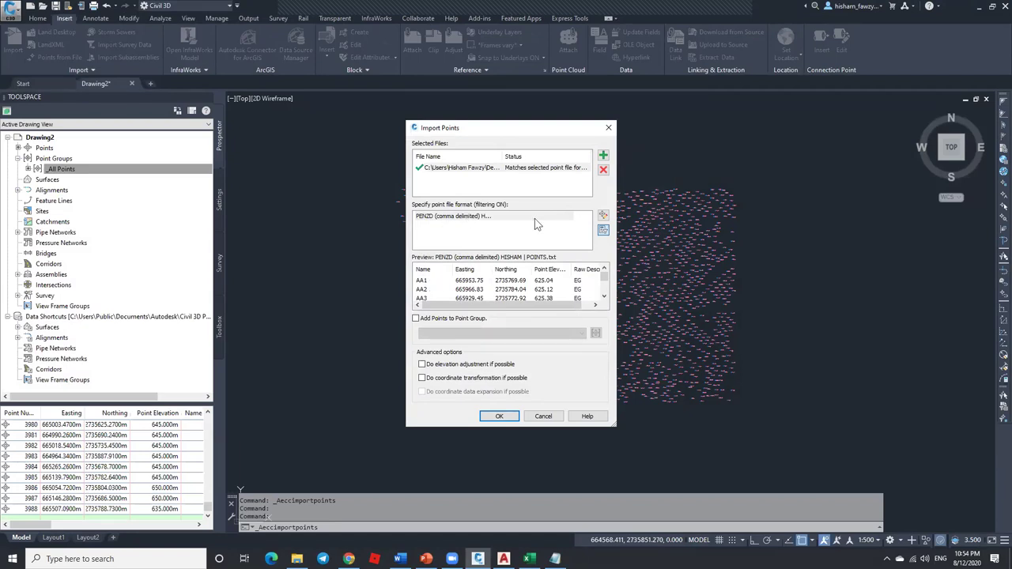
# Step: Change the first column of the customized PENZD format to Point Number and return to the point import settings
pyautogui.click(603, 230)
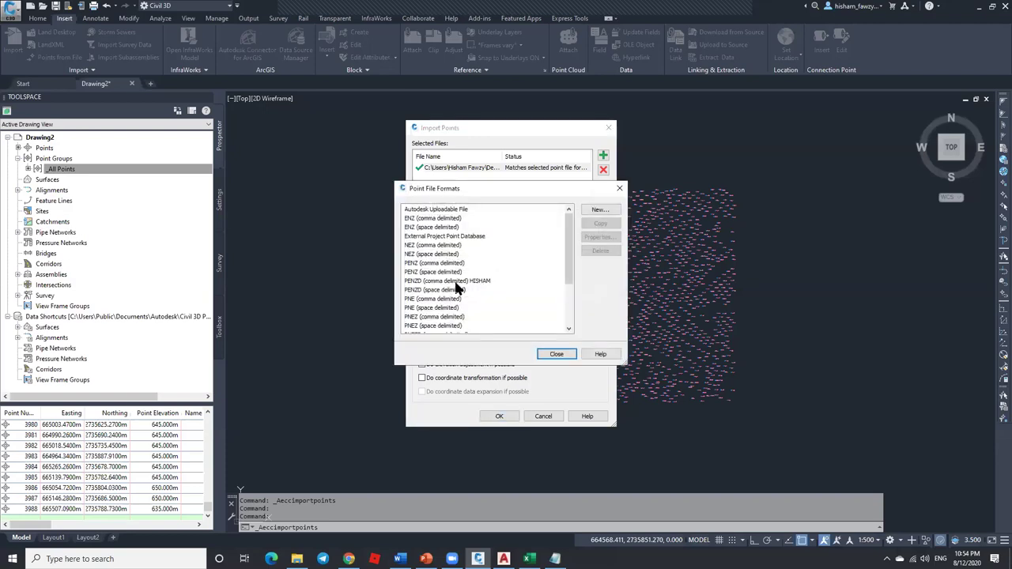
pyautogui.click(427, 282)
pyautogui.click(586, 238)
pyautogui.click(360, 284)
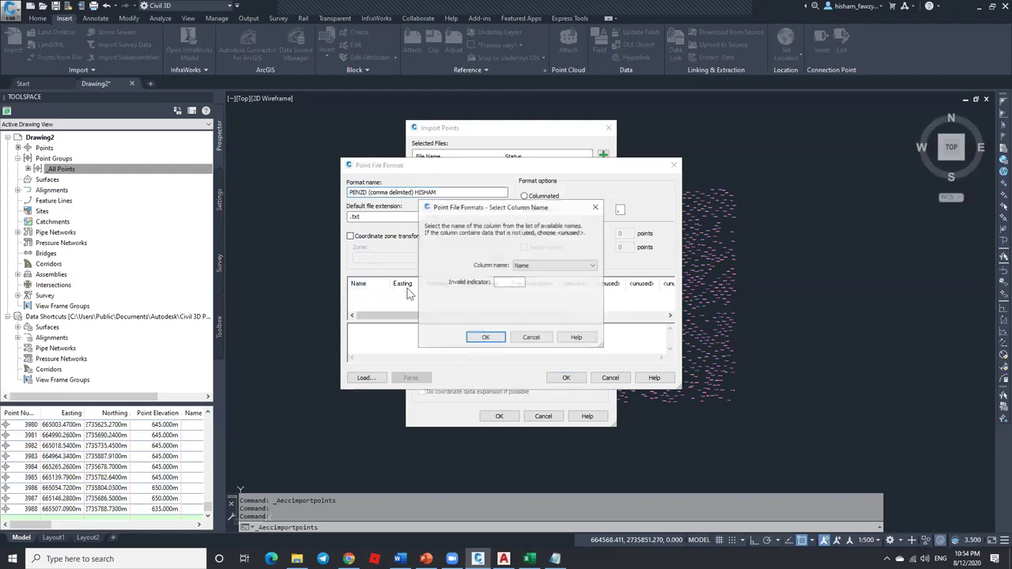
pyautogui.click(545, 266)
pyautogui.click(531, 275)
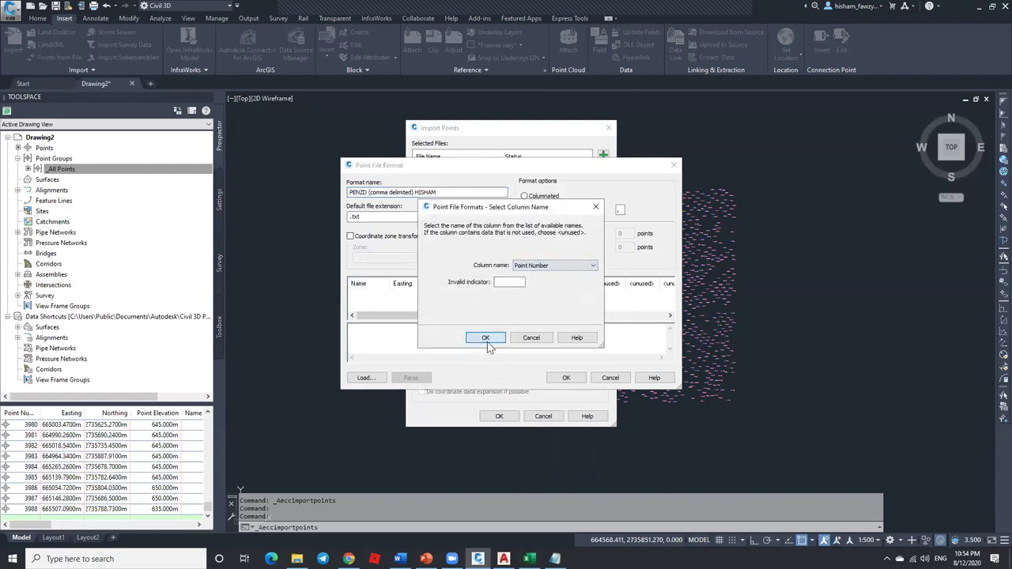
pyautogui.click(486, 337)
pyautogui.click(553, 381)
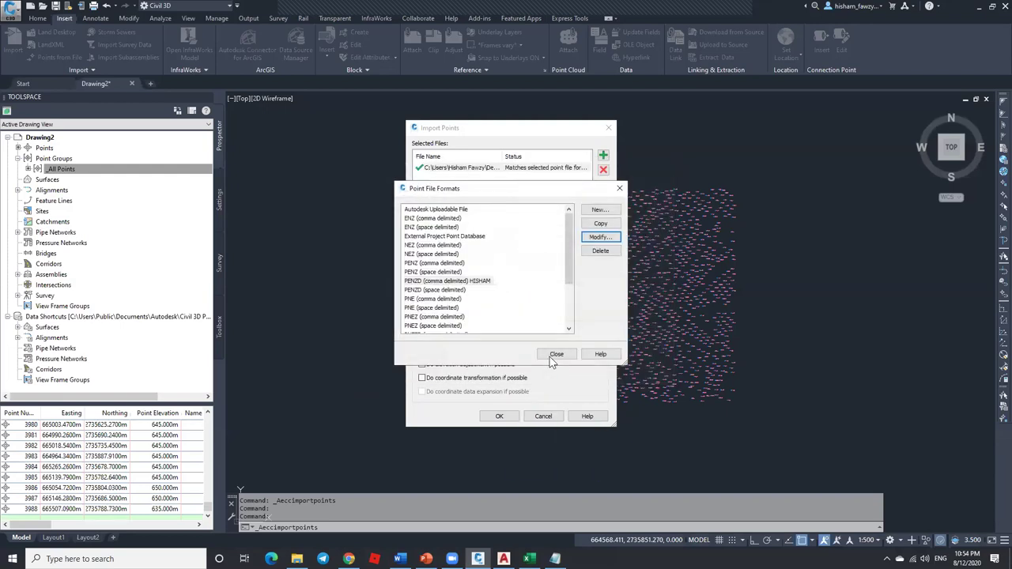
pyautogui.click(551, 355)
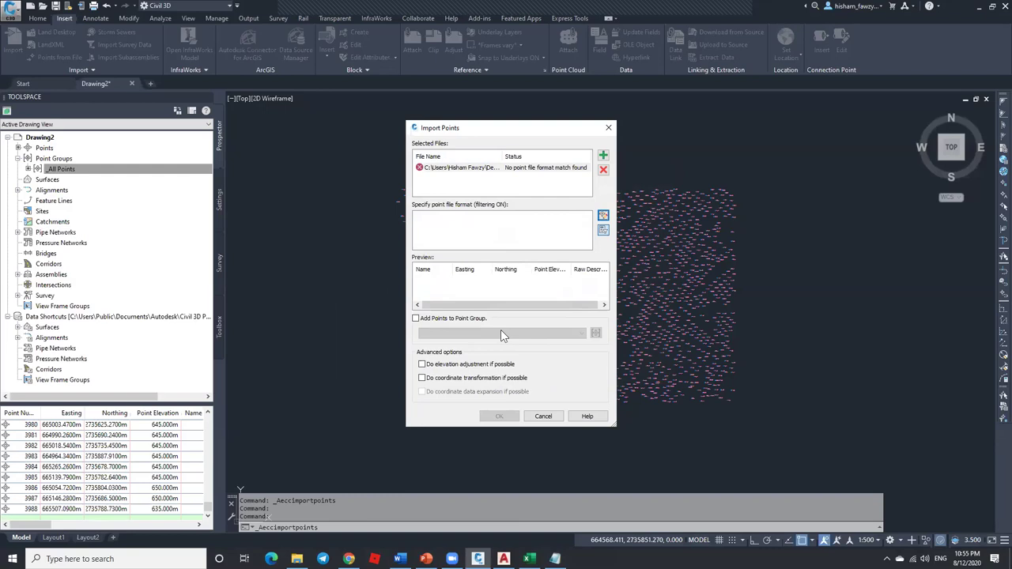
# Step: Set the first column of the customized PENZD format back to Name and return to the point import settings
pyautogui.click(603, 216)
pyautogui.click(433, 283)
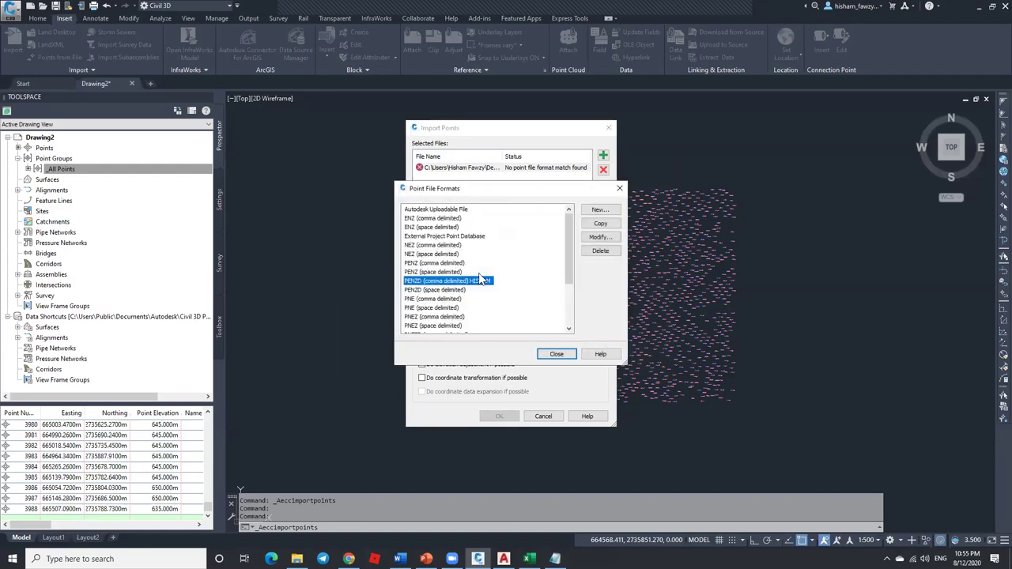
pyautogui.doubleClick(433, 283)
pyautogui.click(370, 283)
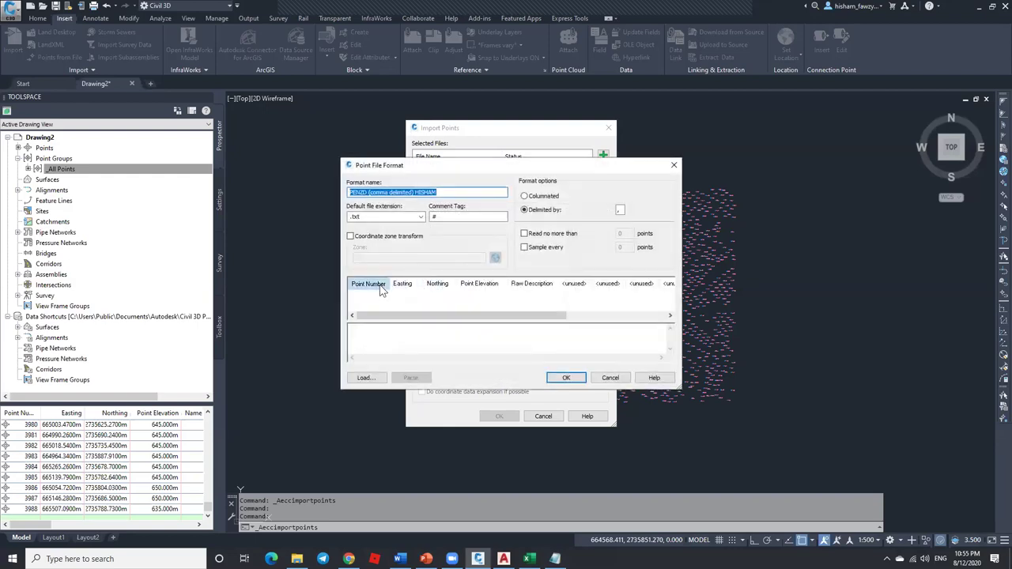
pyautogui.click(528, 265)
pyautogui.click(528, 282)
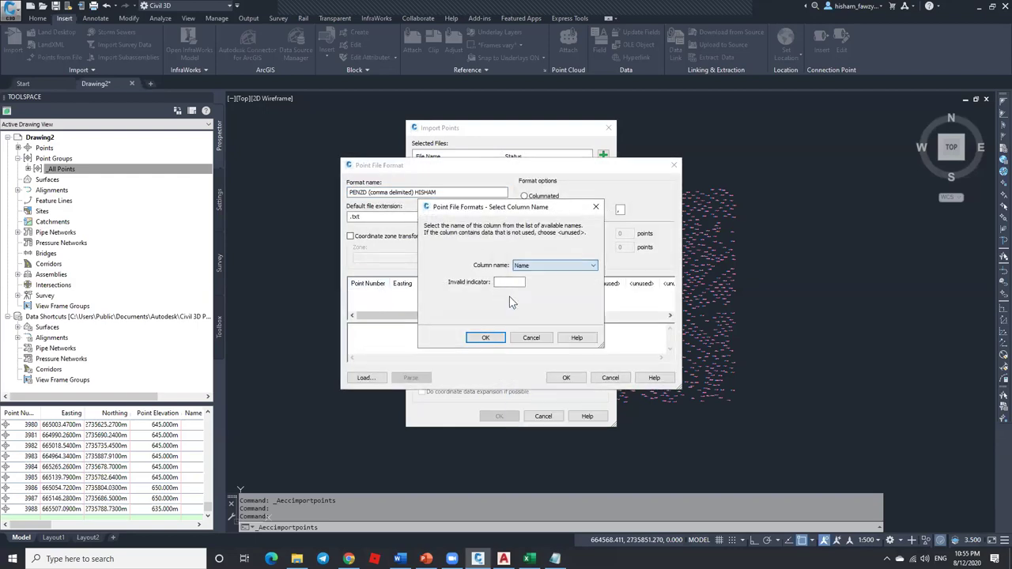
pyautogui.click(485, 337)
pyautogui.click(563, 377)
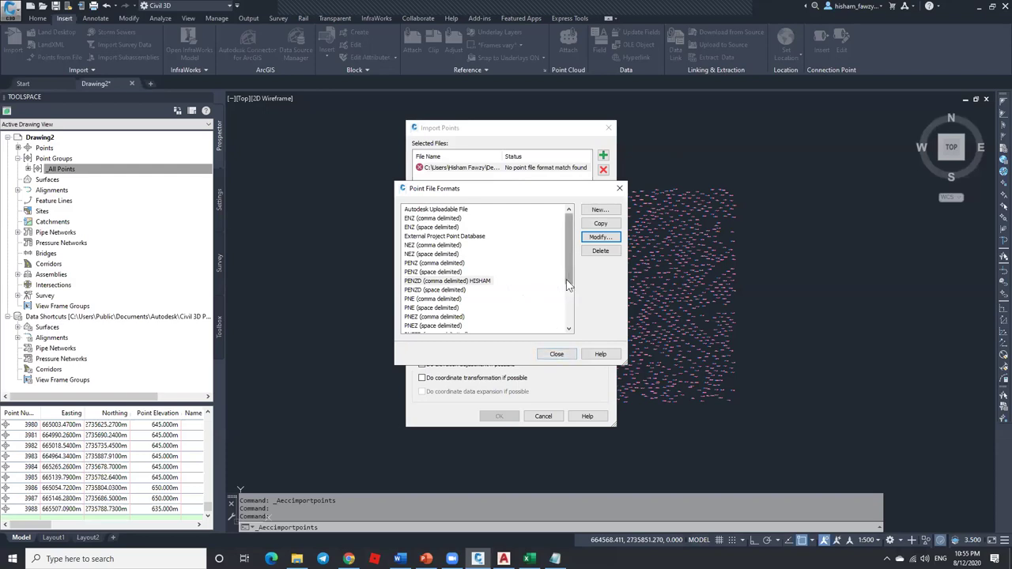
pyautogui.click(557, 354)
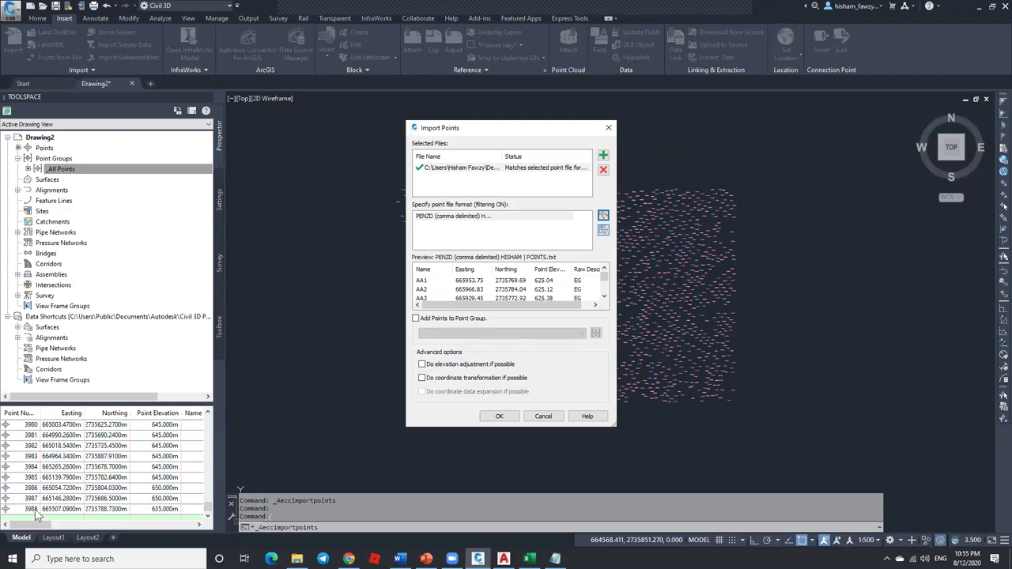
# Step: Import POINTS.txt with the customized PENZD format and locate the start of the newly imported entries in the All Points list
pyautogui.click(493, 417)
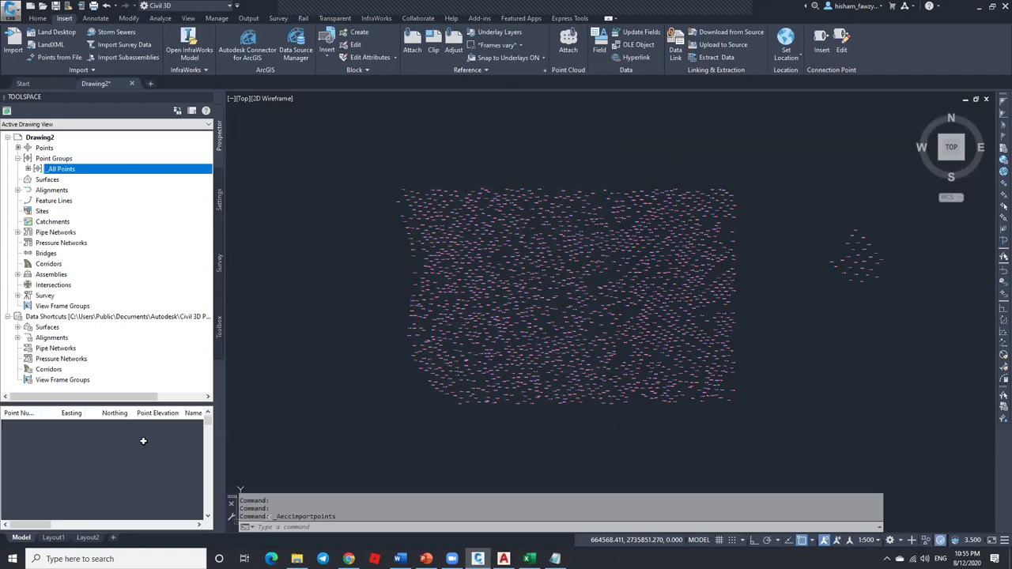
pyautogui.moveTo(210, 421); pyautogui.dragTo(210, 512)
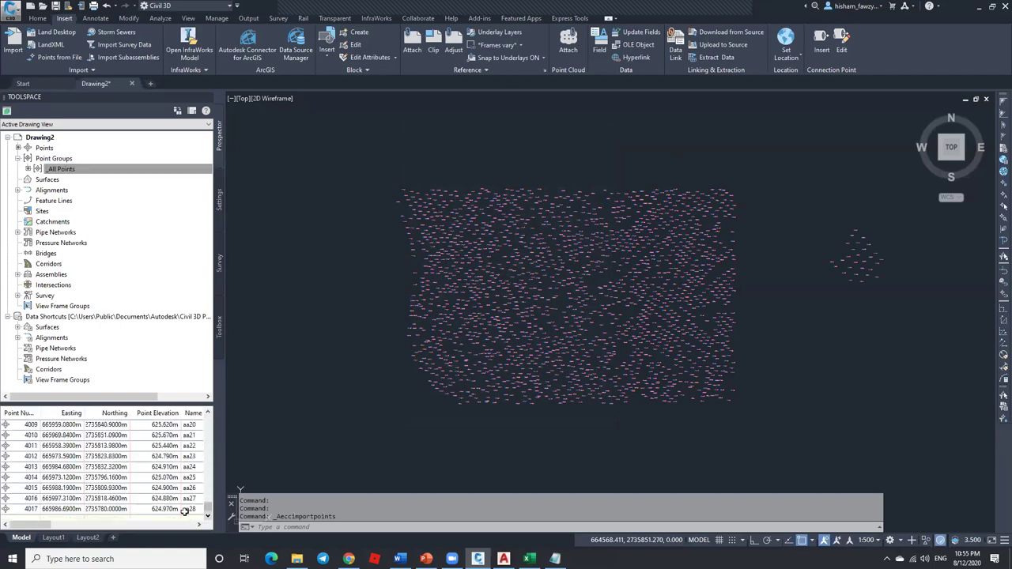
pyautogui.click(35, 446)
pyautogui.scroll(2, 31, 447)
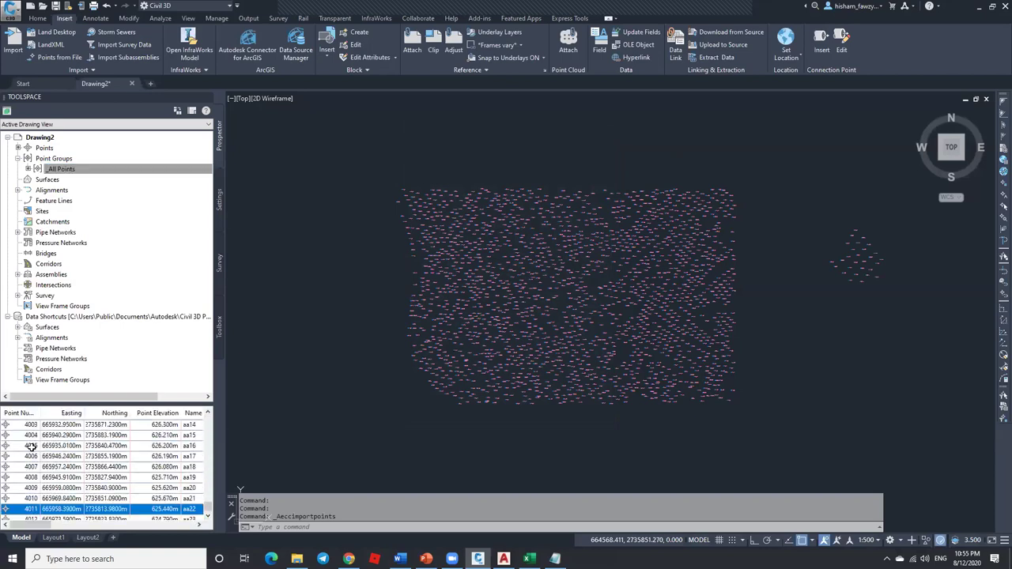
pyautogui.scroll(3, 30, 446)
pyautogui.scroll(3, 67, 437)
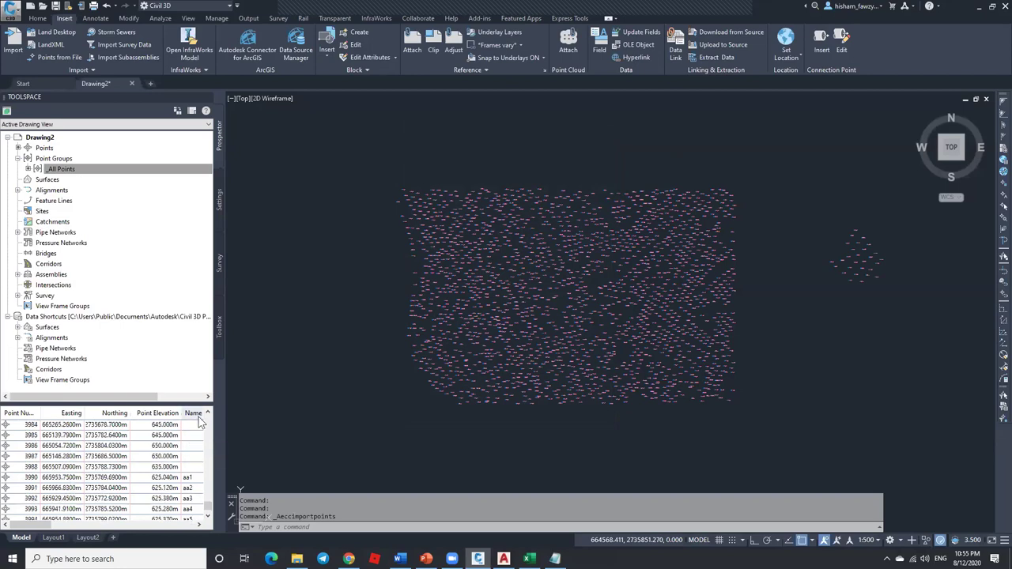
# Step: Widen the Toolspace to compare the point numbers and names of the imported points, and return it to its narrower width
pyautogui.moveTo(225, 424); pyautogui.dragTo(312, 430)
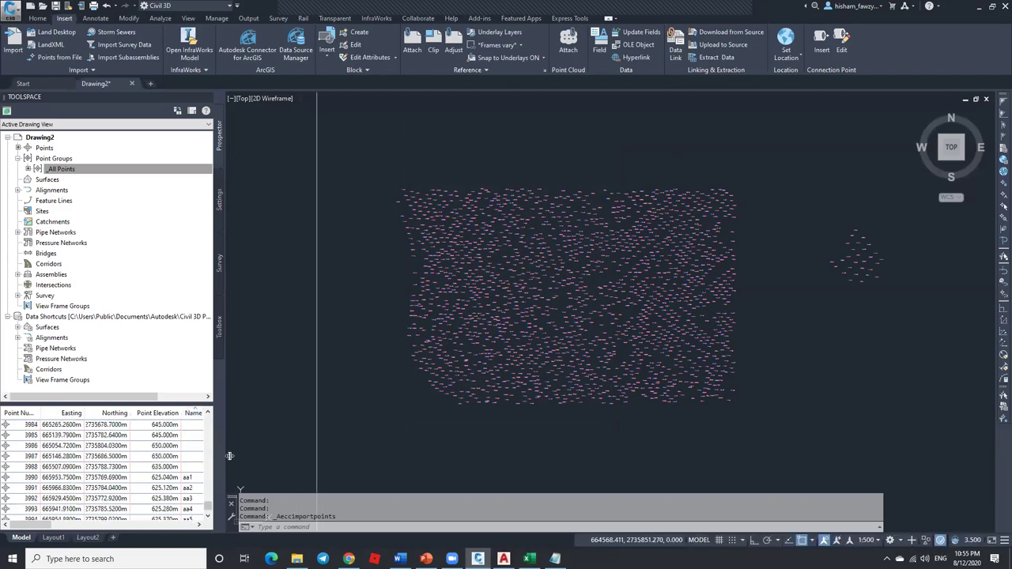
pyautogui.click(197, 478)
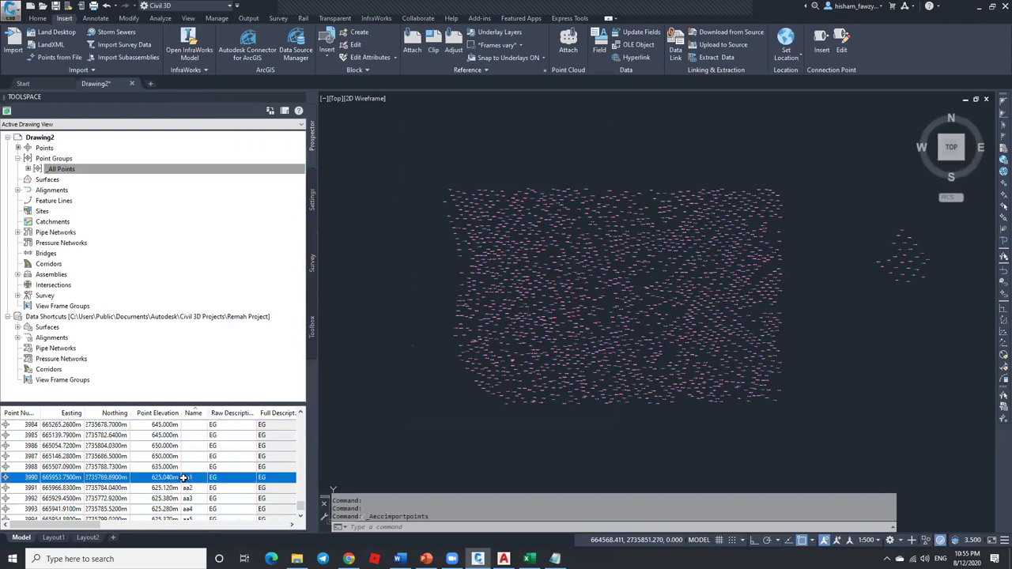
pyautogui.click(27, 488)
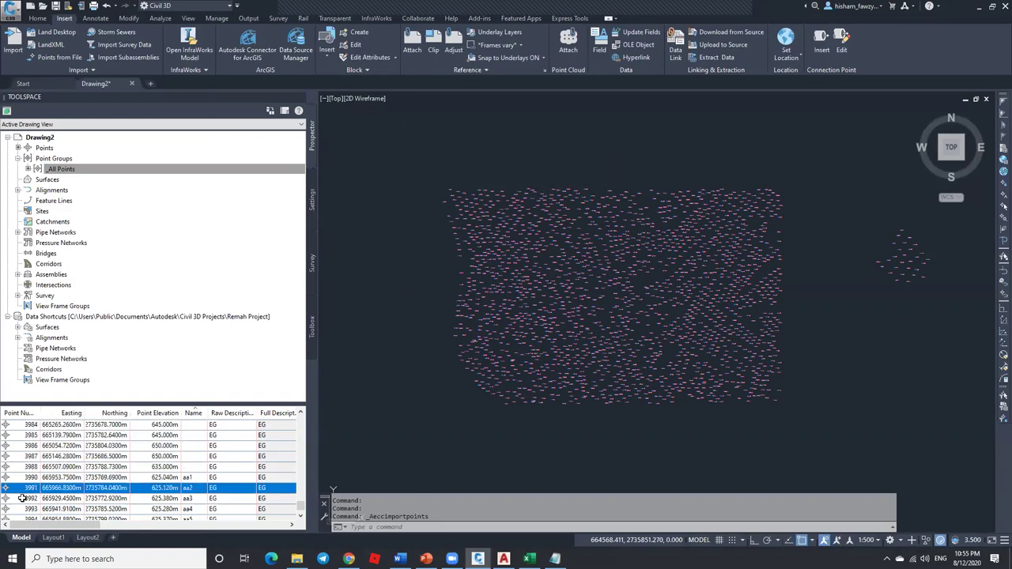
pyautogui.scroll(-1, 189, 484)
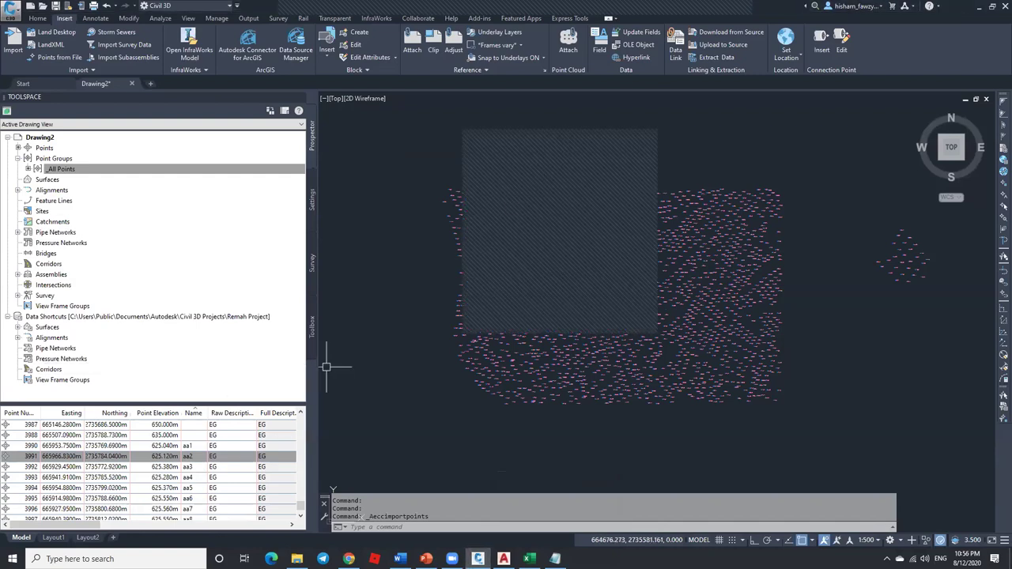
pyautogui.moveTo(305, 367); pyautogui.dragTo(216, 368)
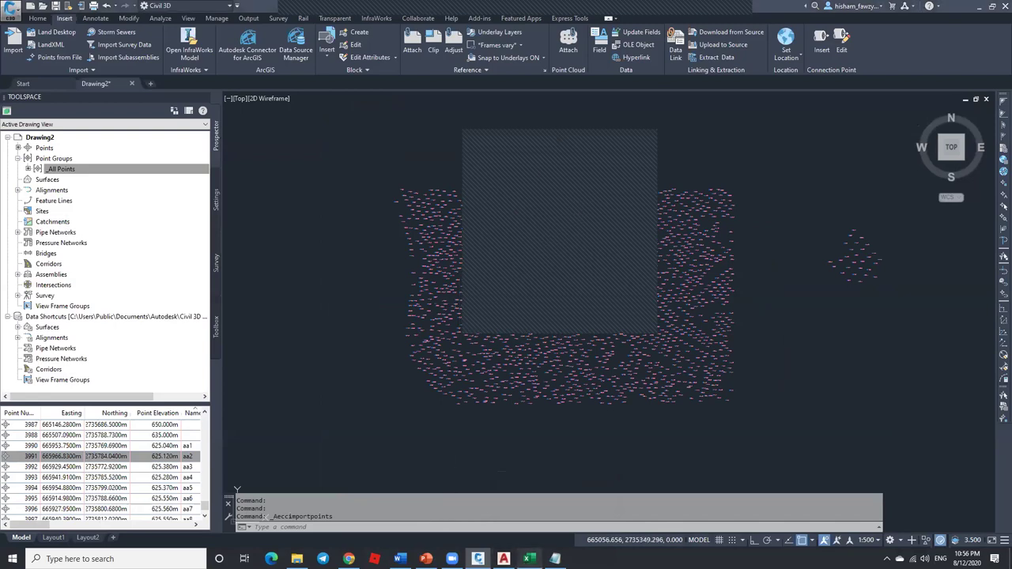
# Step: In Excel, edit the CONCATENATE formula in F16 so that spaces instead of commas separate A16, B16 and C16
pyautogui.hotkey('alt', 'Tab')
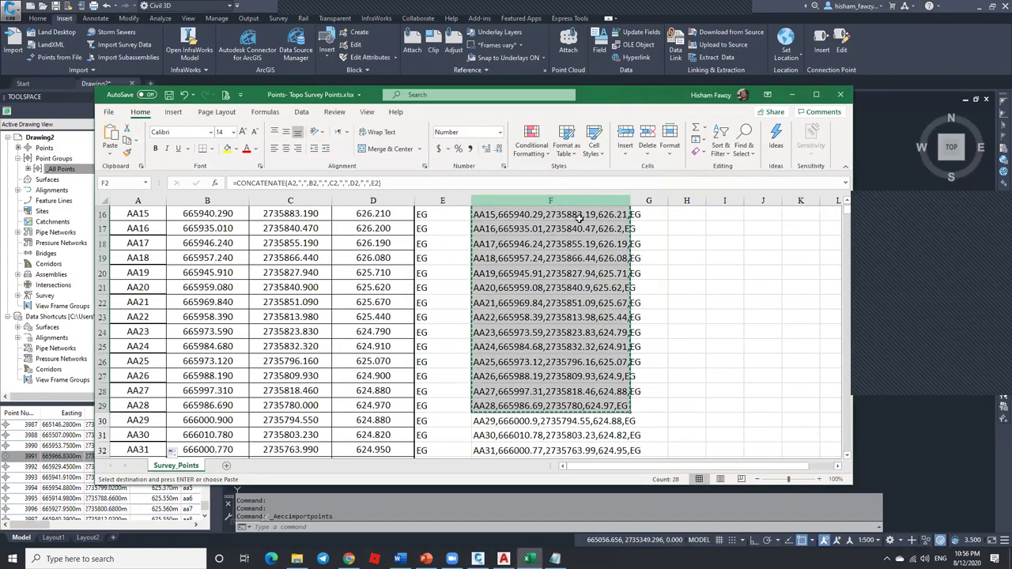
pyautogui.click(584, 215)
pyautogui.press('Escape')
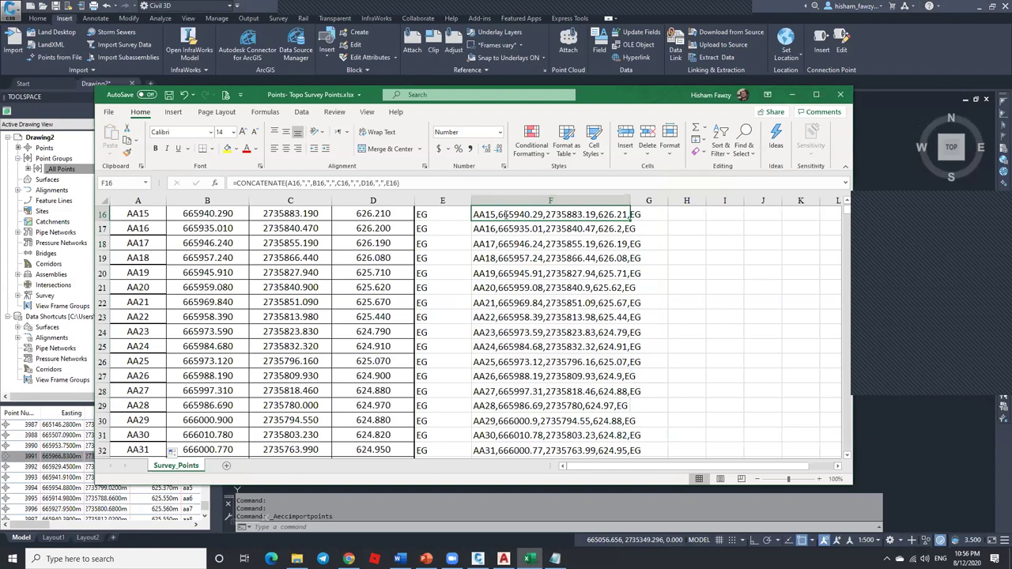
pyautogui.doubleClick(506, 214)
pyautogui.click(214, 183)
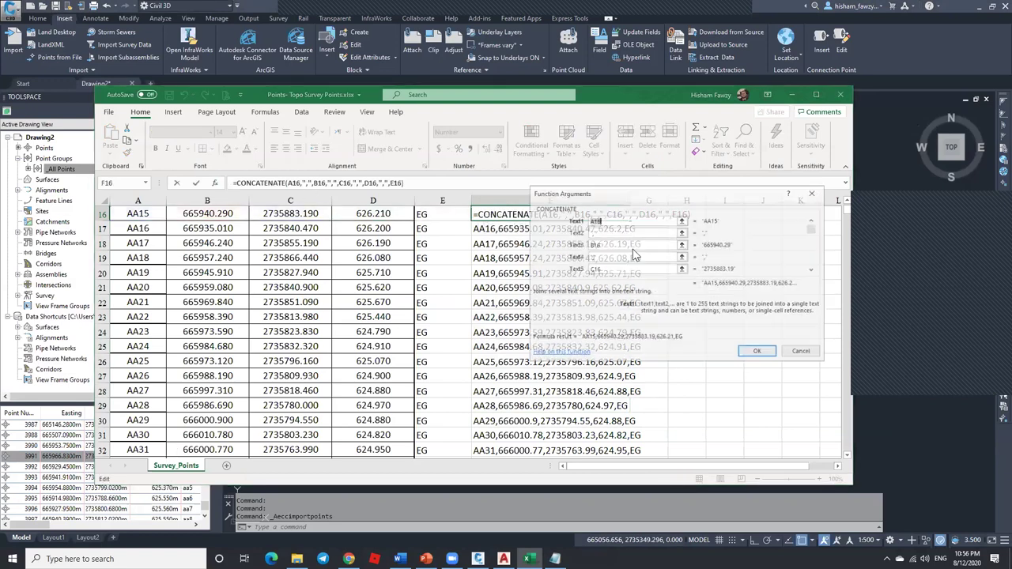
pyautogui.click(602, 232)
pyautogui.moveTo(602, 232); pyautogui.dragTo(583, 237)
pyautogui.press('BackSpace')
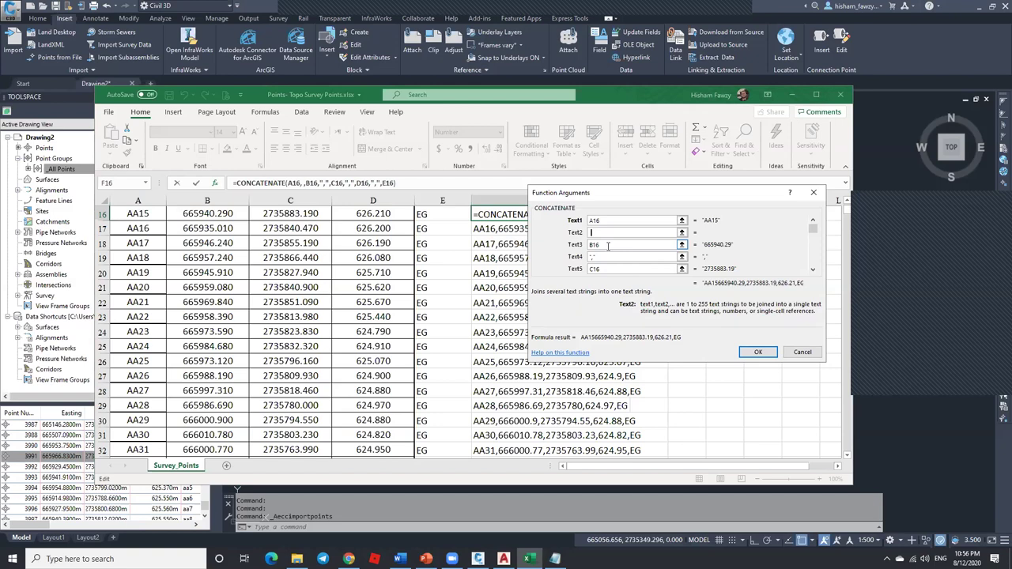
pyautogui.moveTo(591, 256); pyautogui.dragTo(585, 263)
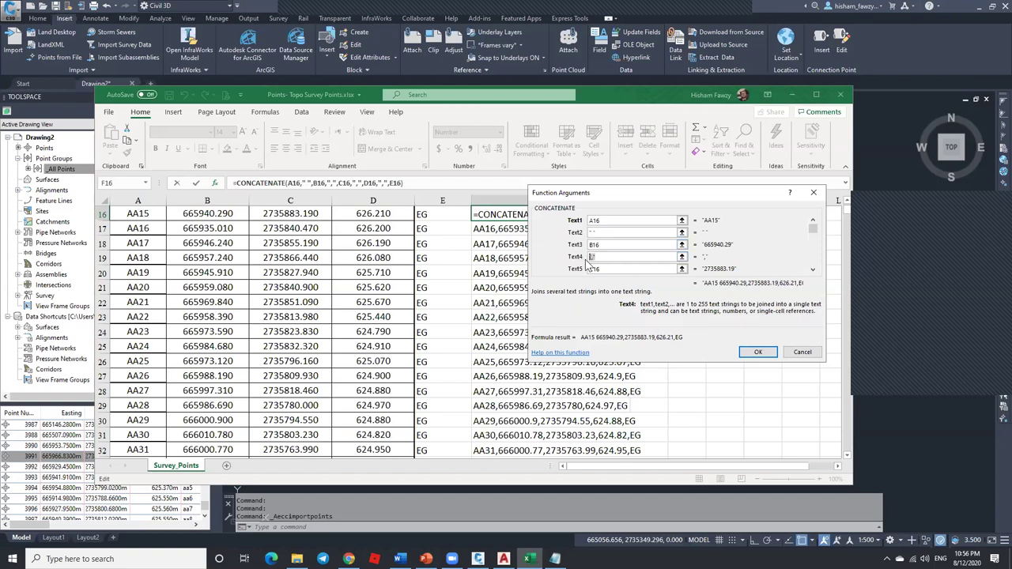
pyautogui.click(757, 352)
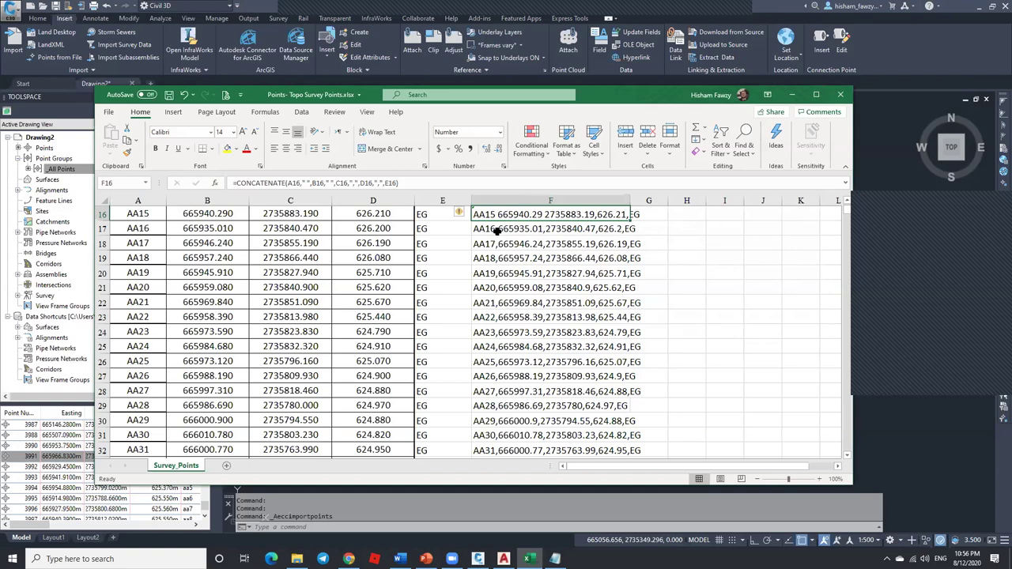
pyautogui.click(498, 229)
pyautogui.click(501, 214)
# Step: Switch back to Civil 3D and examine the collapsed list of object types for LandXML export, leaving without exporting
pyautogui.click(928, 203)
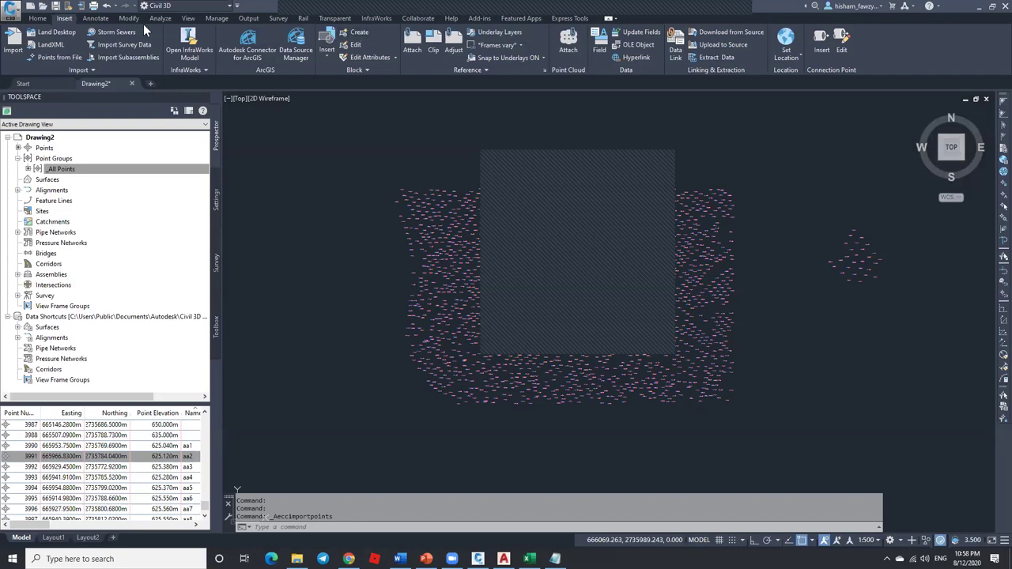
pyautogui.click(251, 19)
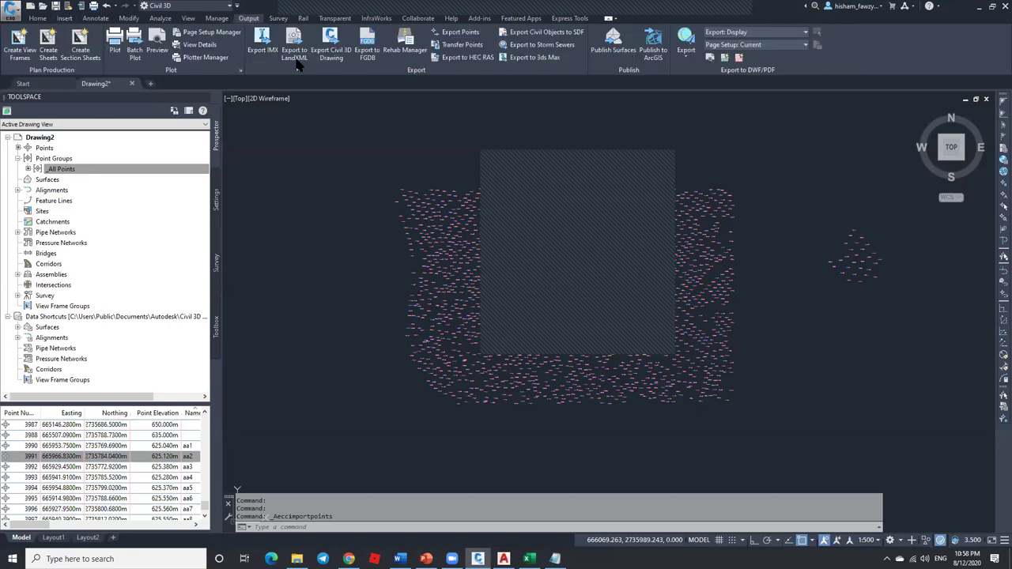
pyautogui.click(298, 55)
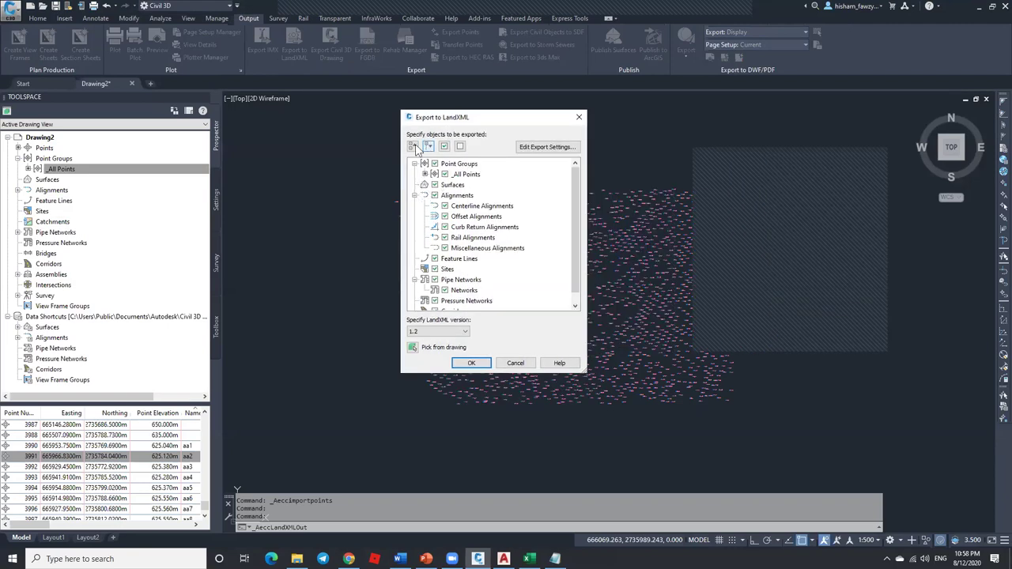
pyautogui.click(417, 149)
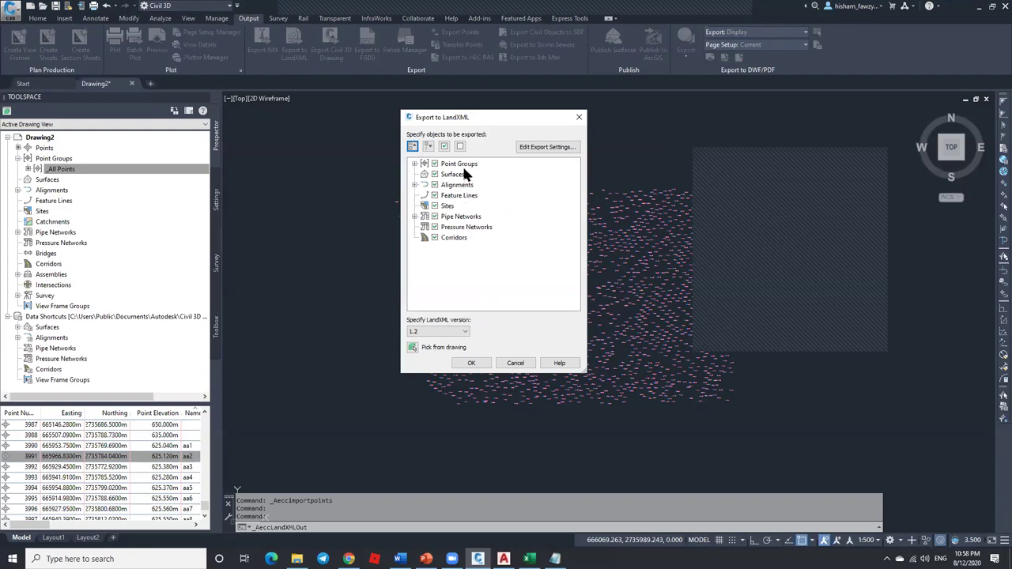
pyautogui.click(513, 363)
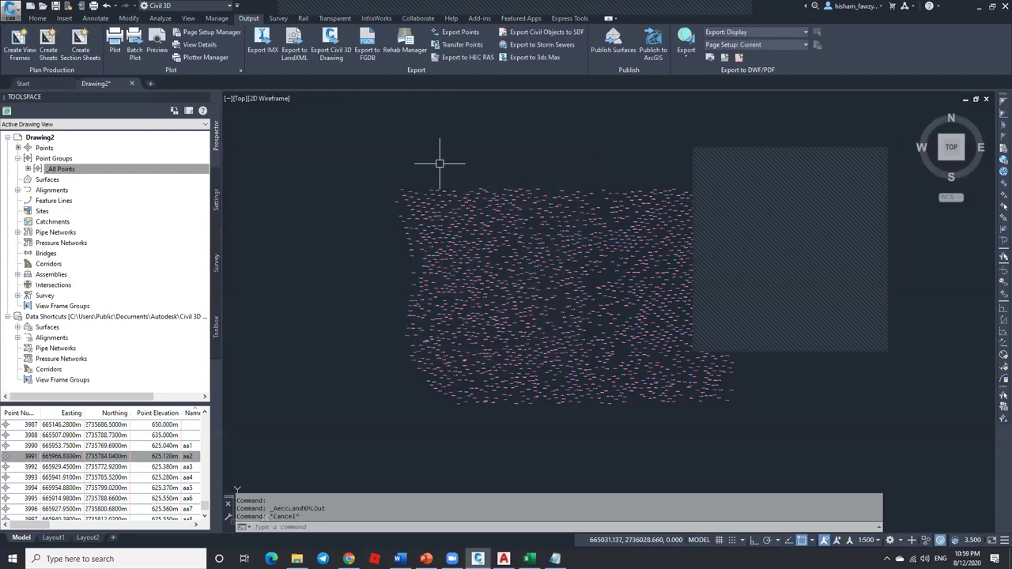
# Step: Examine the drawing file types offered for saving Drawing2.dwg and leave without choosing another version
pyautogui.hotkey('ctrl', 'shift', 's')
pyautogui.click(538, 393)
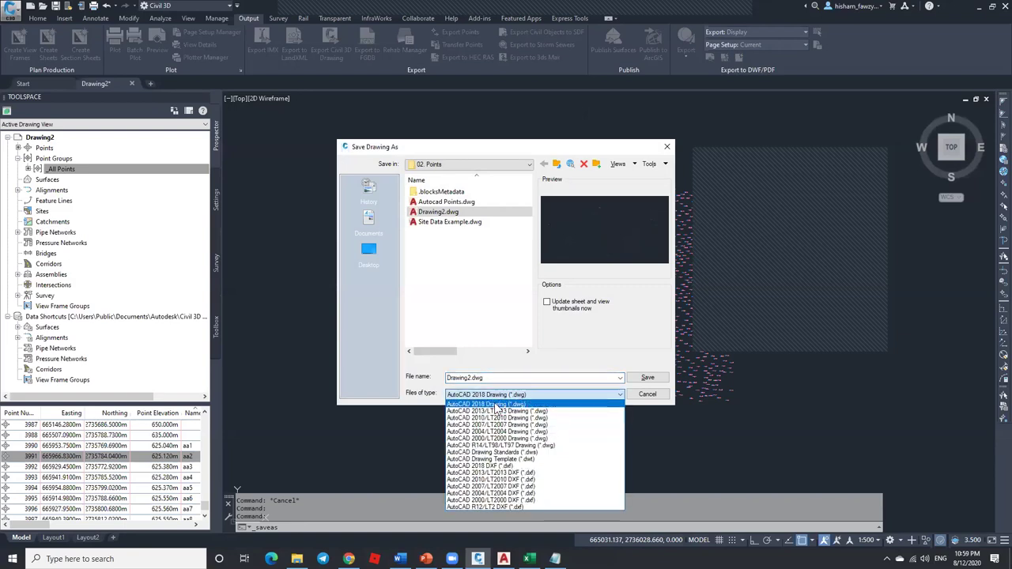
pyautogui.click(573, 366)
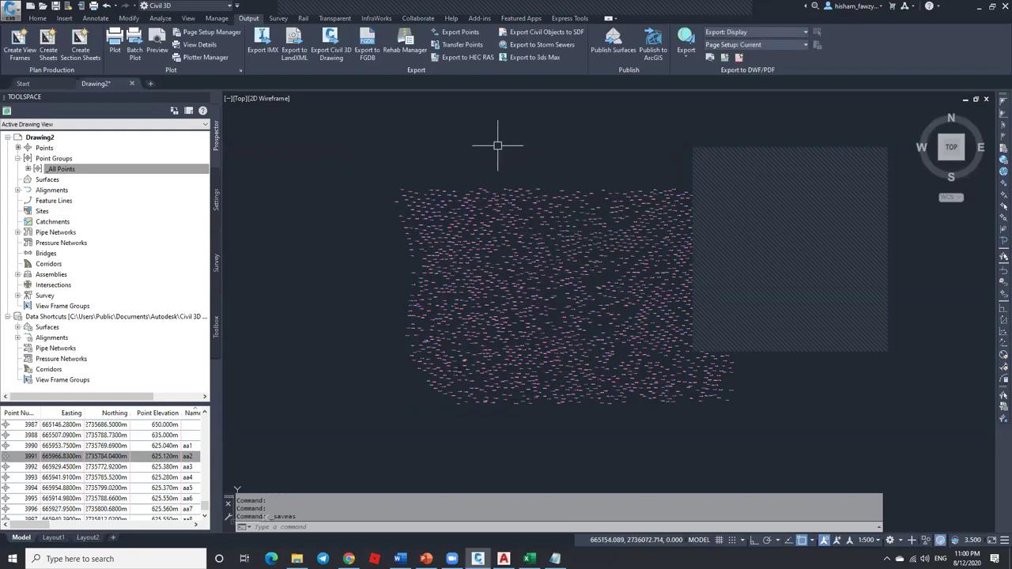
# Step: Look over the LandXML export object types and the LandXML import file selection, closing both without exporting or importing
pyautogui.click(294, 52)
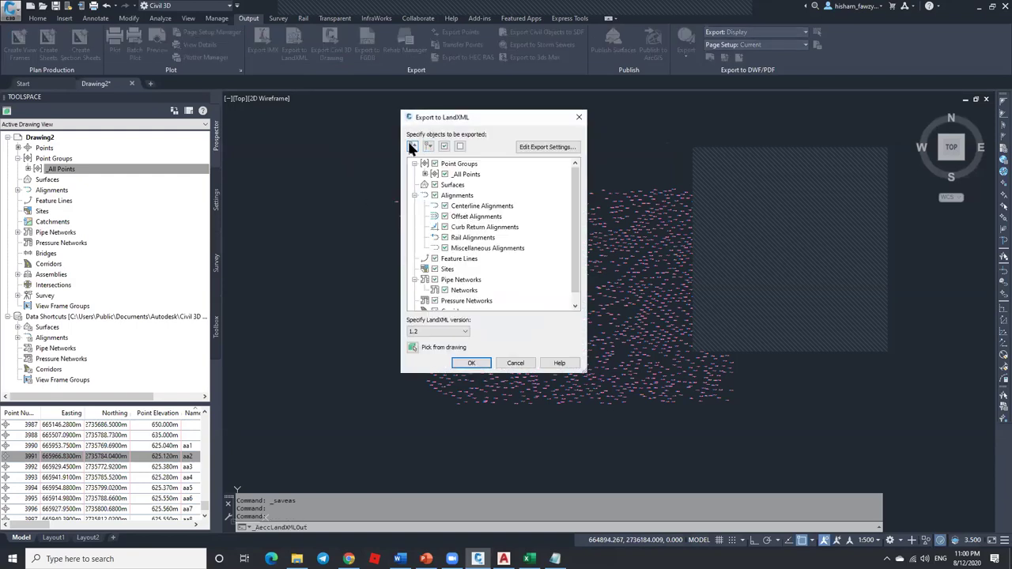
pyautogui.click(411, 146)
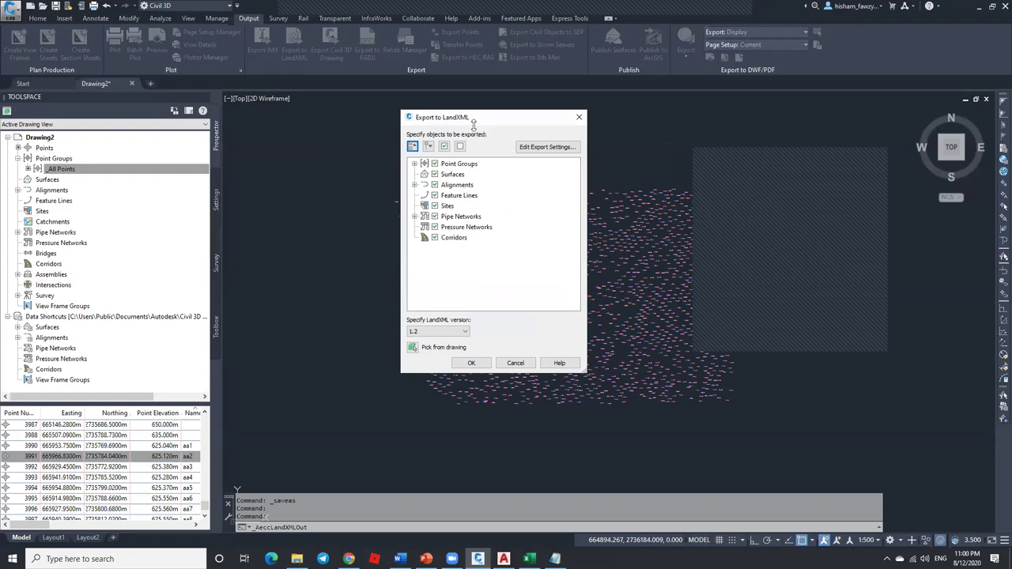
pyautogui.click(579, 117)
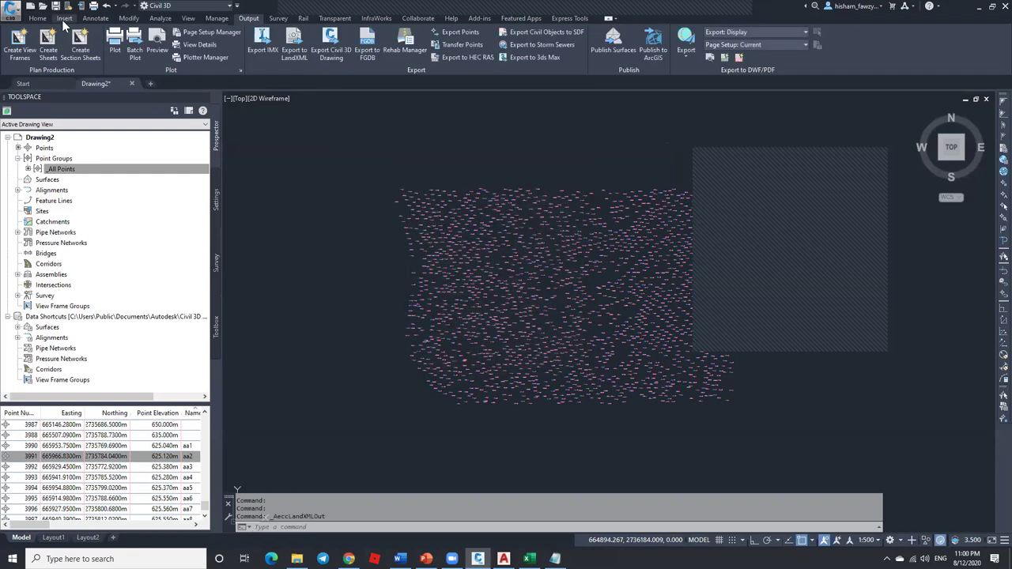
pyautogui.click(63, 20)
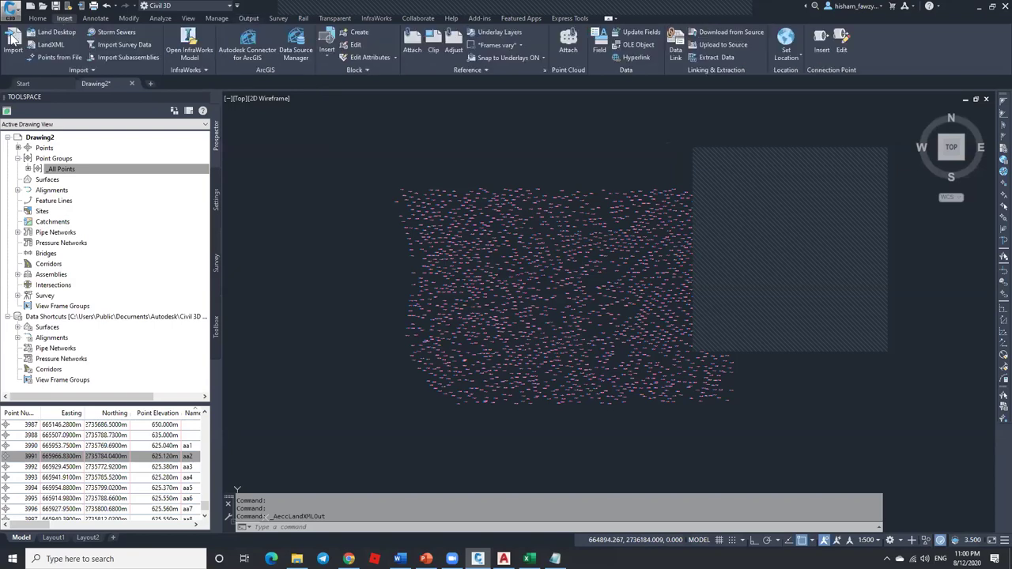
pyautogui.click(51, 45)
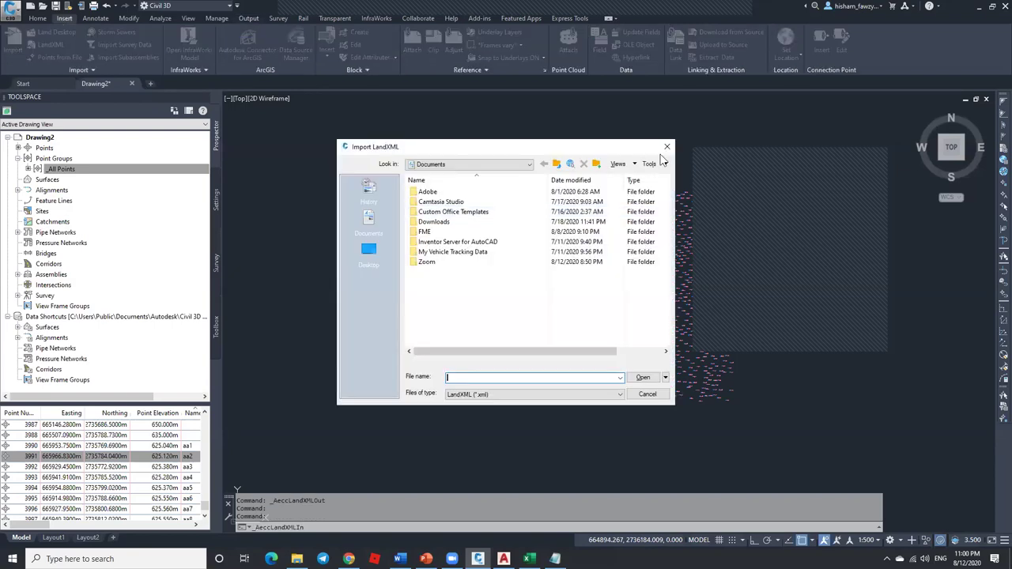
pyautogui.press('Escape')
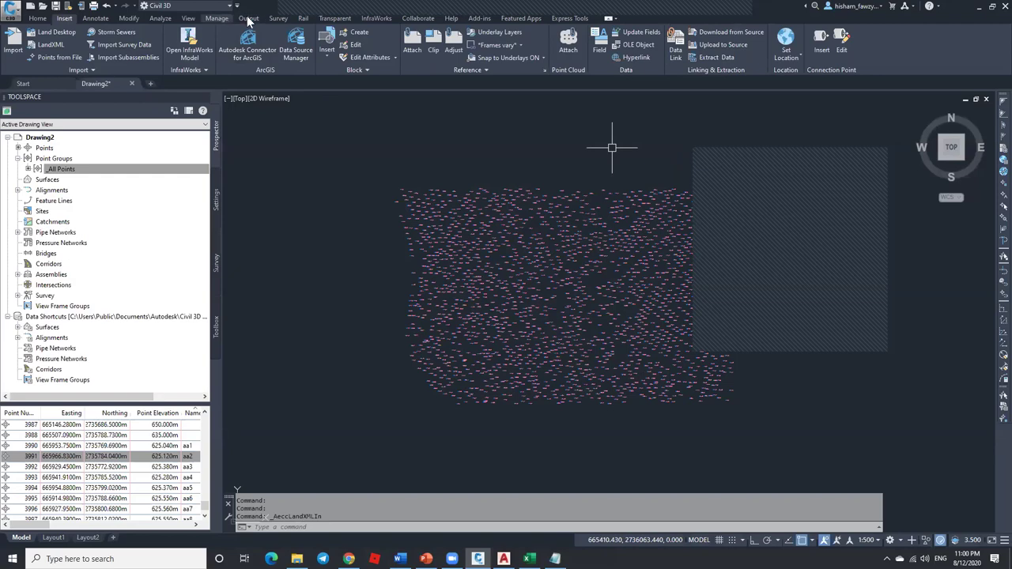
# Step: Reopen the LandXML export settings, review the collapsed object categories from Point Groups to Corridors, and cancel the export
pyautogui.click(249, 17)
pyautogui.click(301, 39)
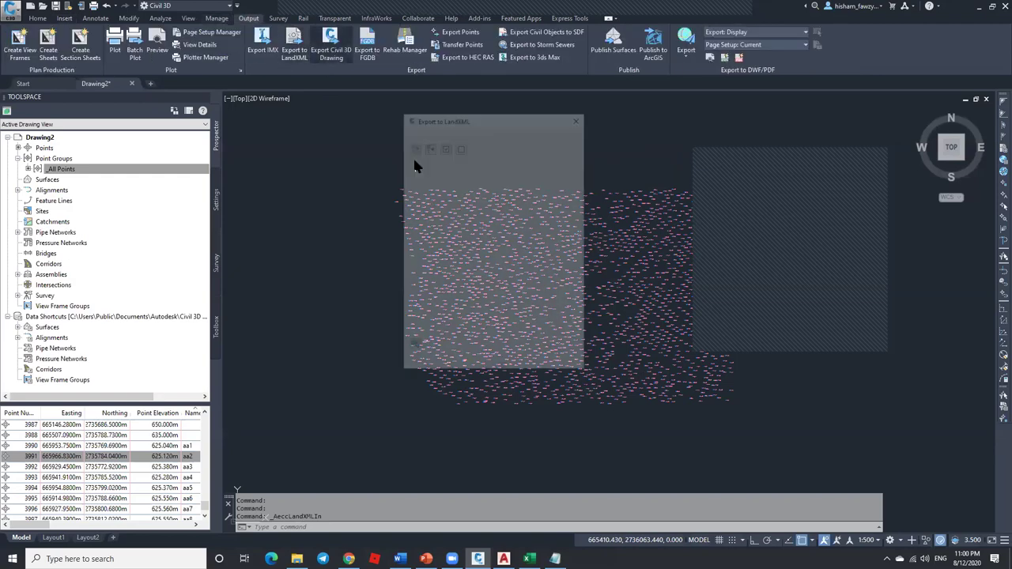
pyautogui.click(412, 146)
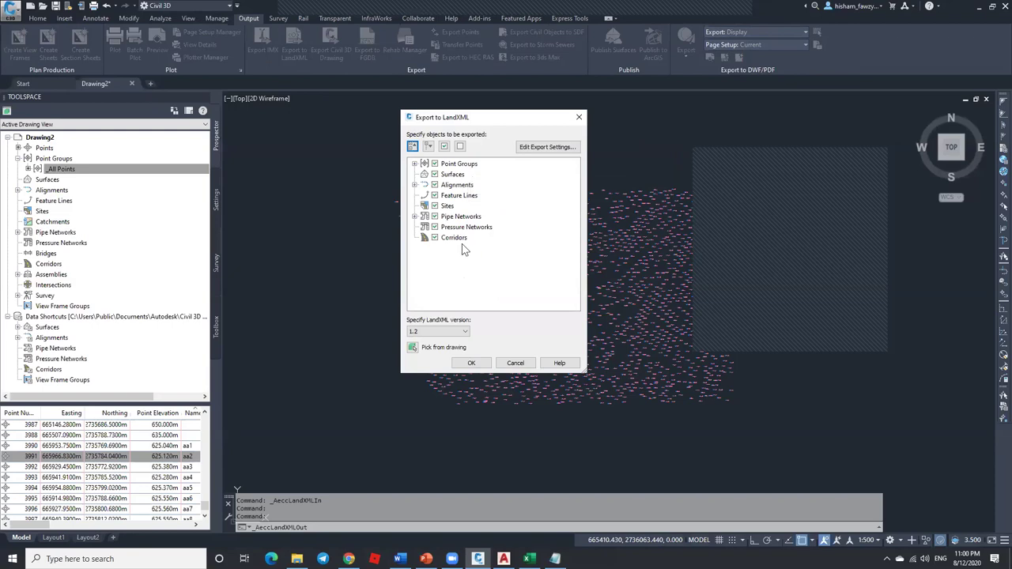
pyautogui.click(514, 363)
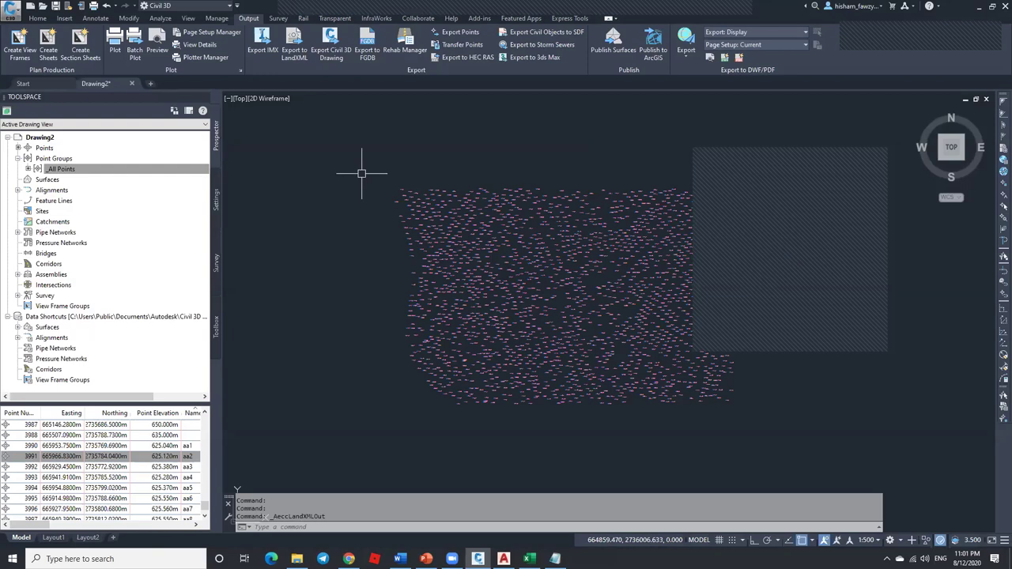
pyautogui.moveTo(205, 508); pyautogui.dragTo(212, 406)
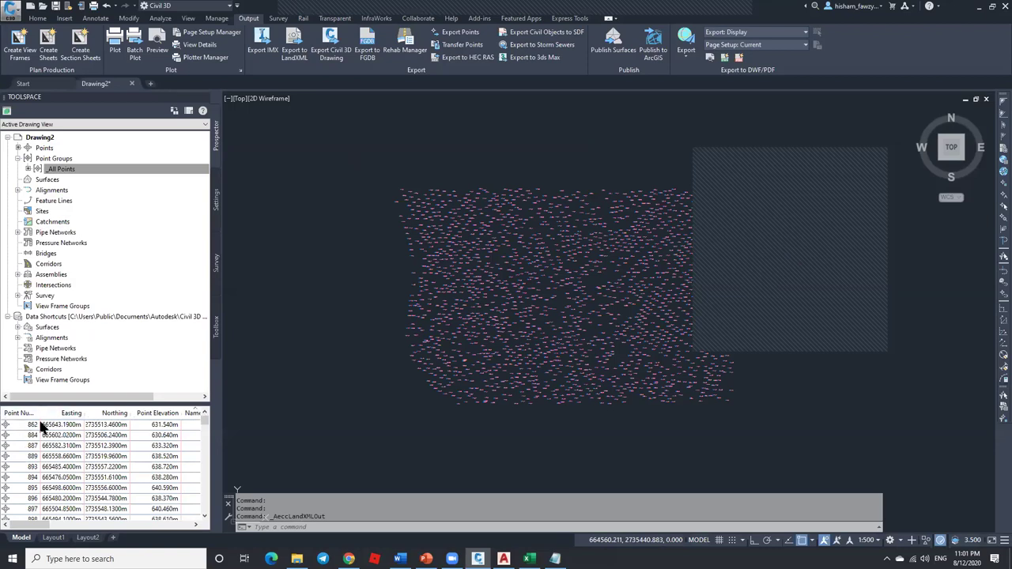
pyautogui.moveTo(444, 188)
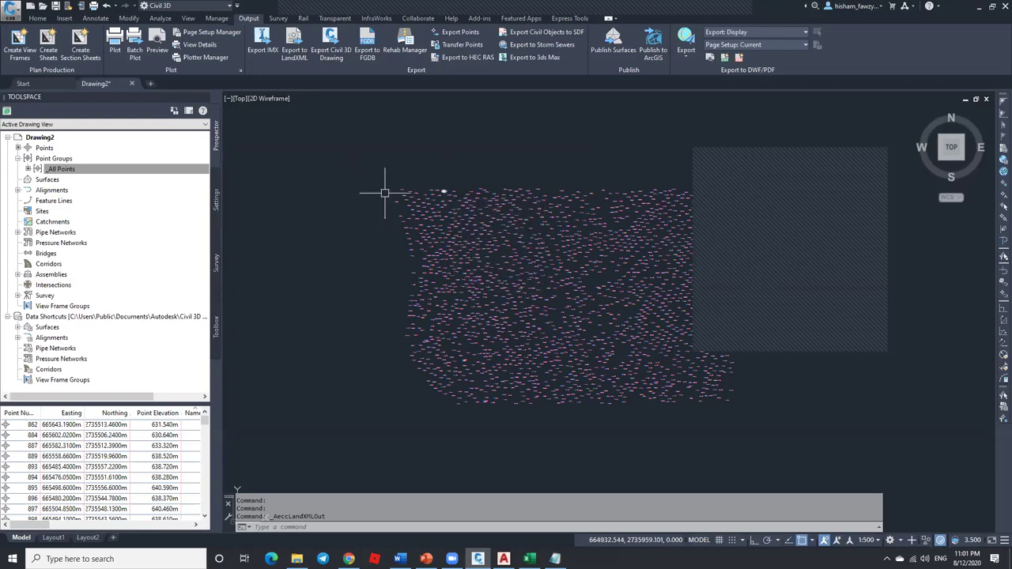
pyautogui.scroll(-2, 383, 186)
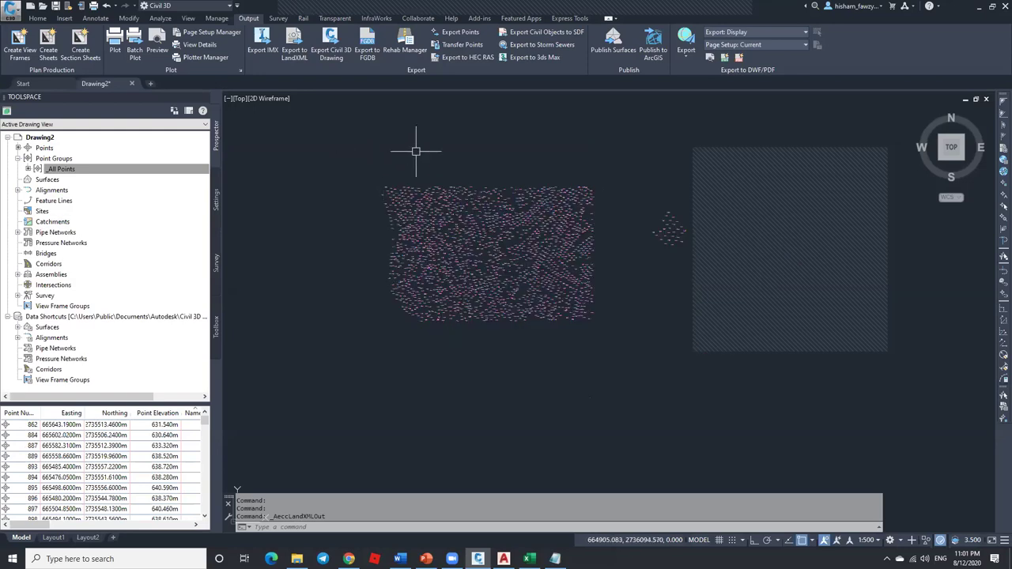
pyautogui.click(343, 128)
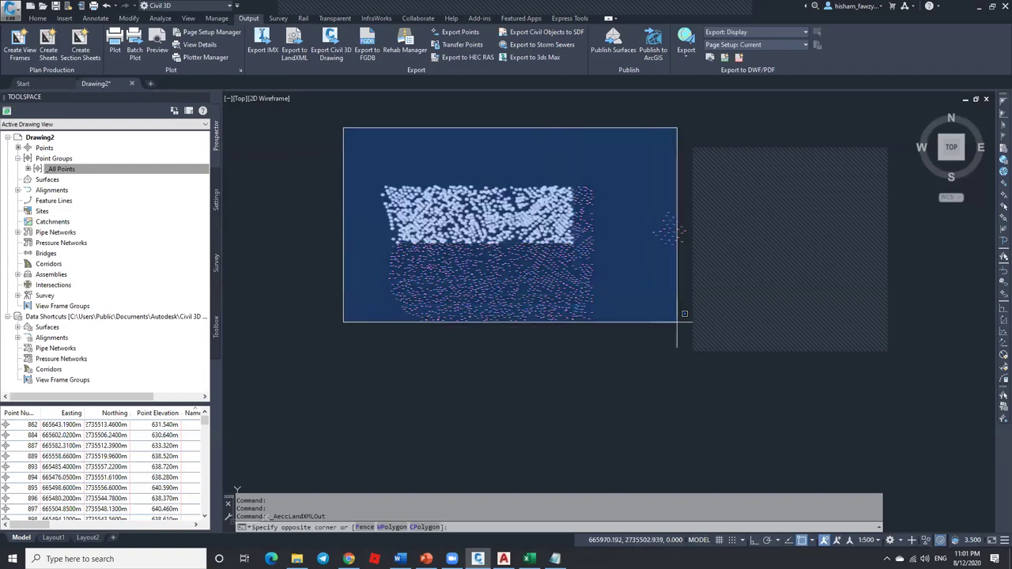
pyautogui.click(692, 370)
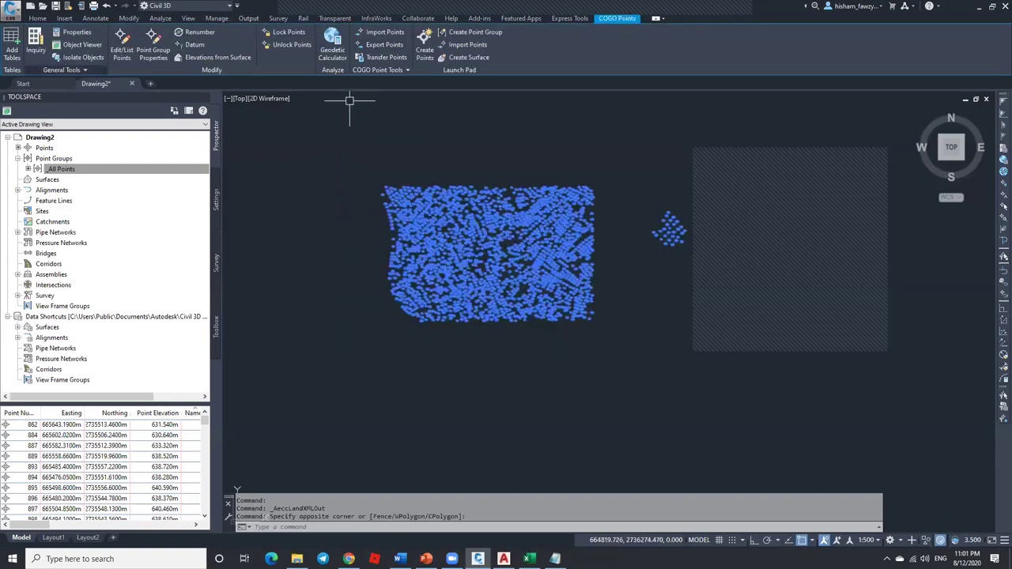
pyautogui.click(201, 36)
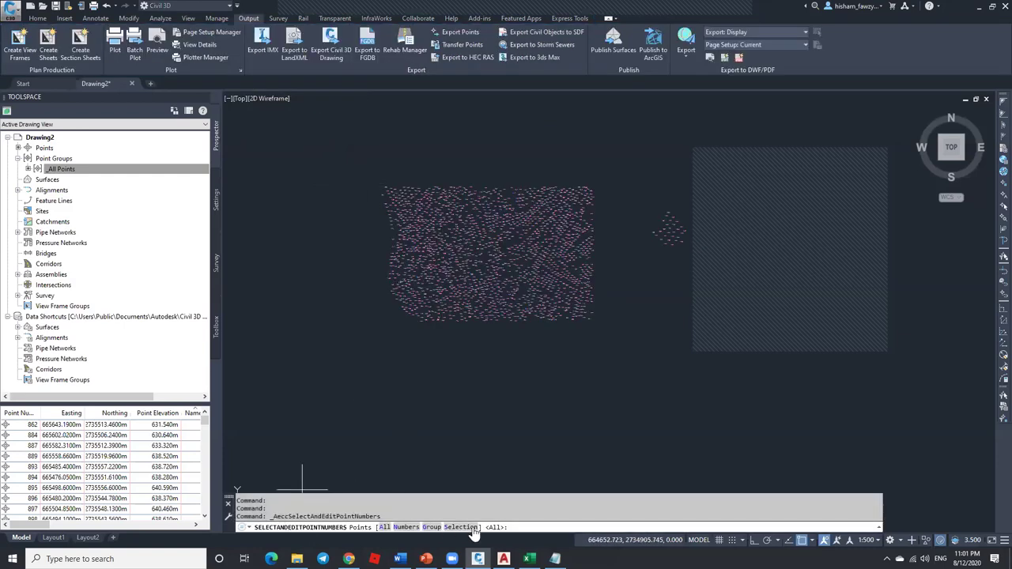
pyautogui.click(384, 526)
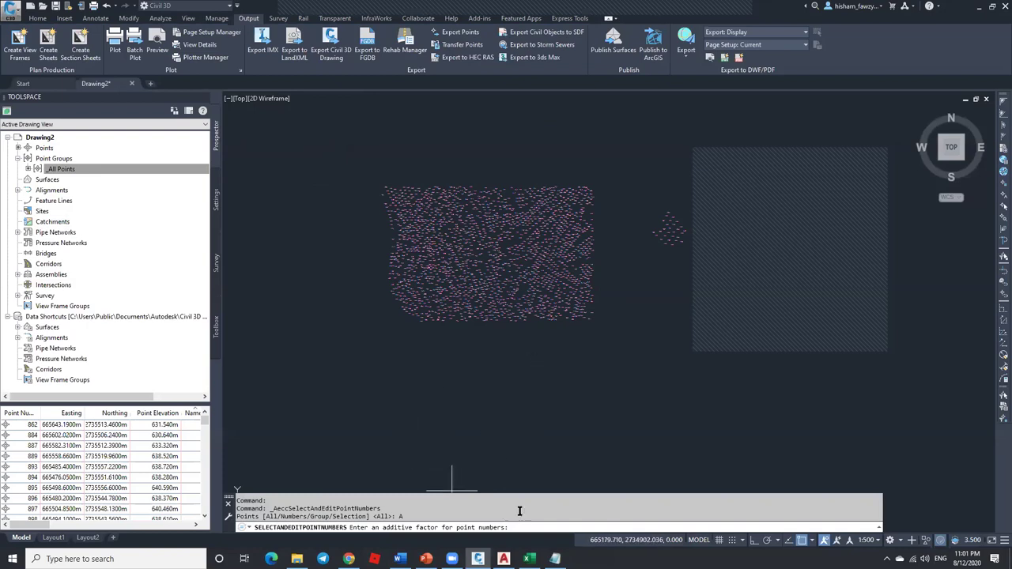
pyautogui.press('Escape')
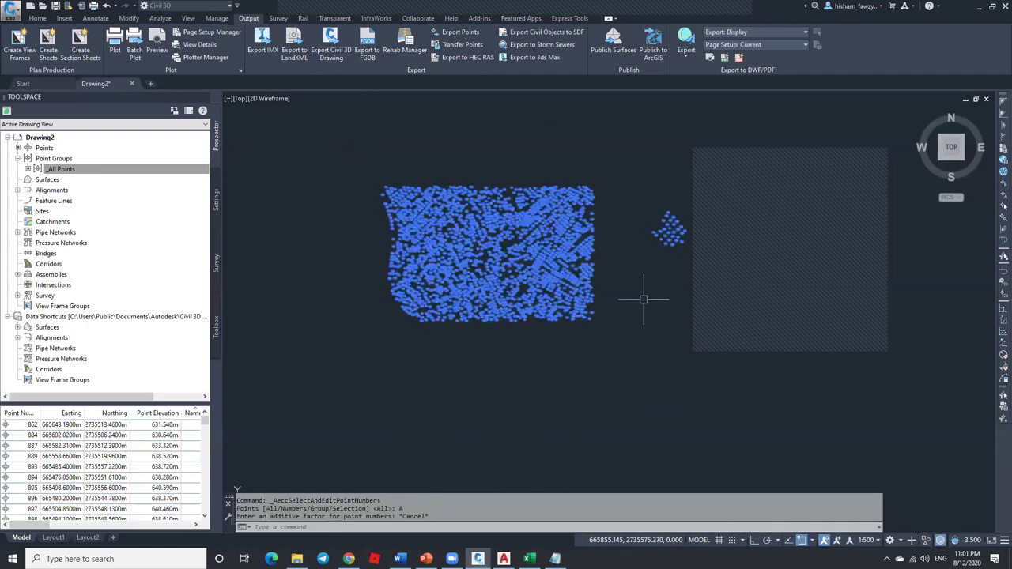
pyautogui.press('Escape')
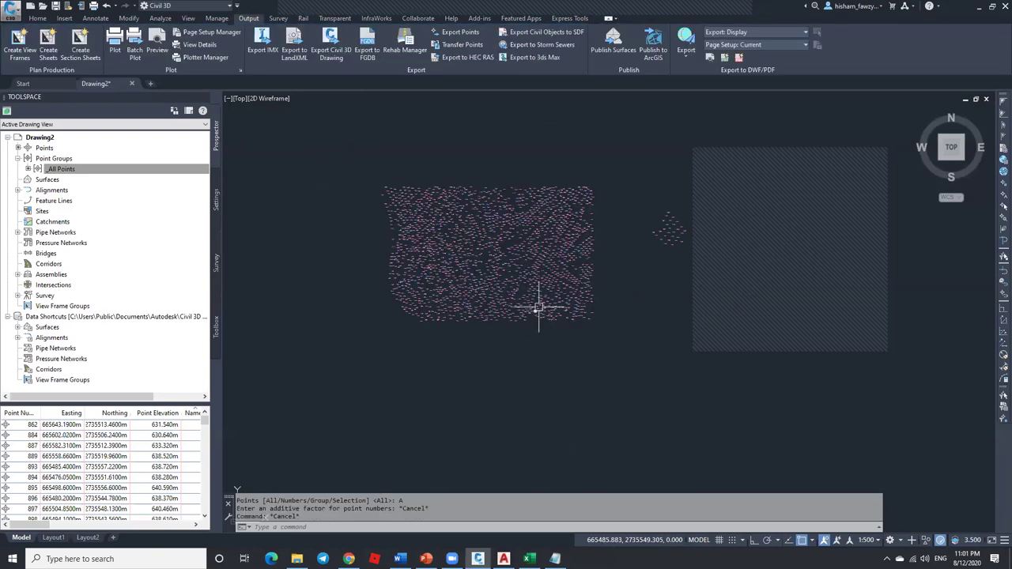
# Step: Renumber a window selection of points at the northwest corner of the survey with an additive factor of 1000, leaving at the overwrite options
pyautogui.click(368, 169)
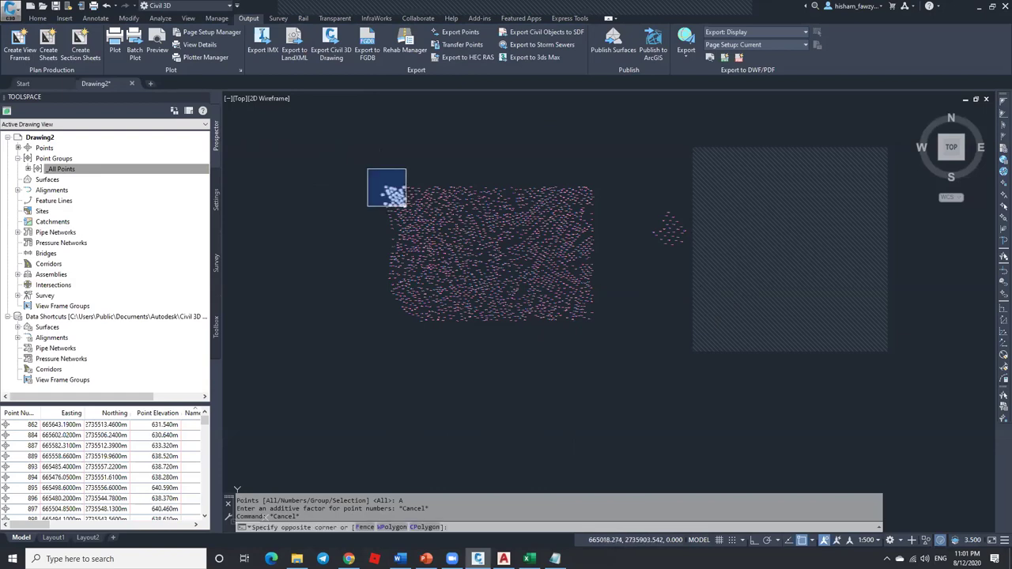
pyautogui.click(405, 205)
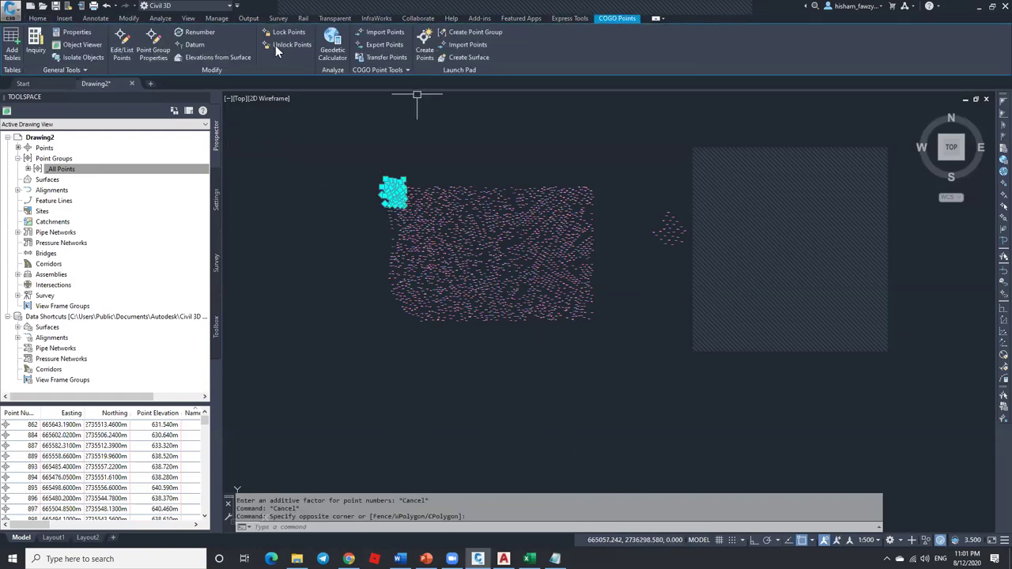
pyautogui.press('Return')
pyautogui.write('s')
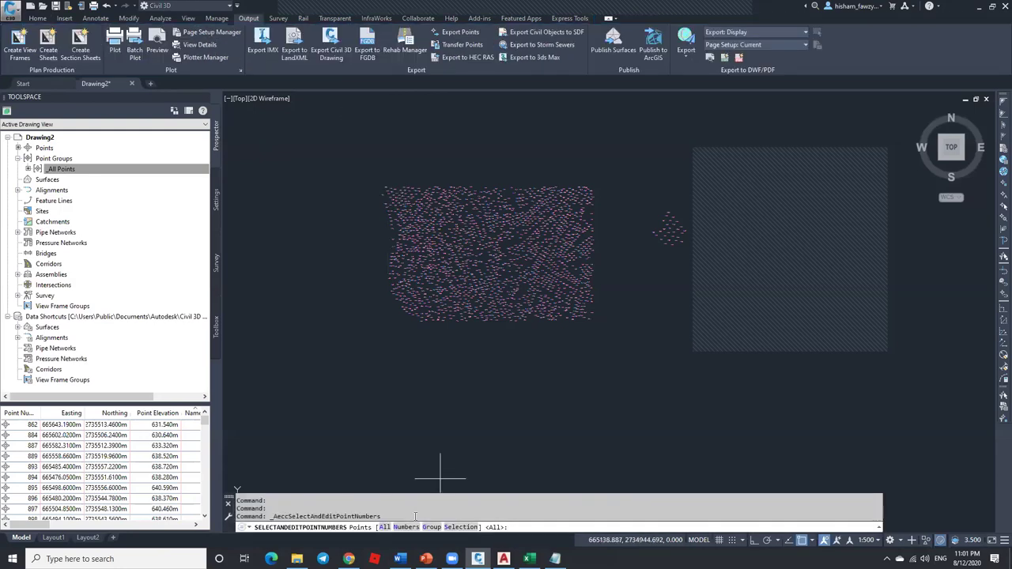
pyautogui.press('Return')
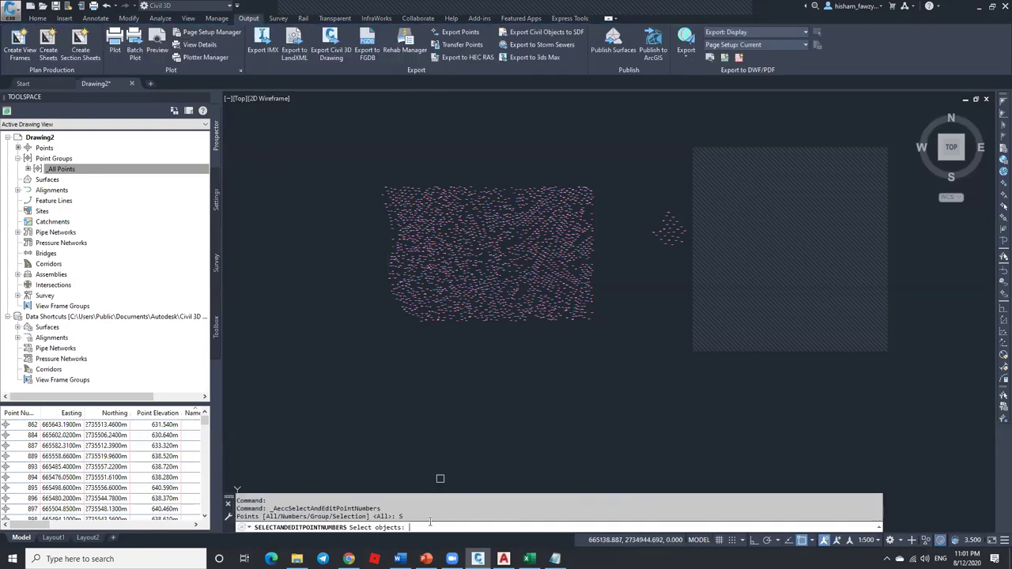
pyautogui.click(367, 168)
pyautogui.click(409, 209)
pyautogui.press('Return')
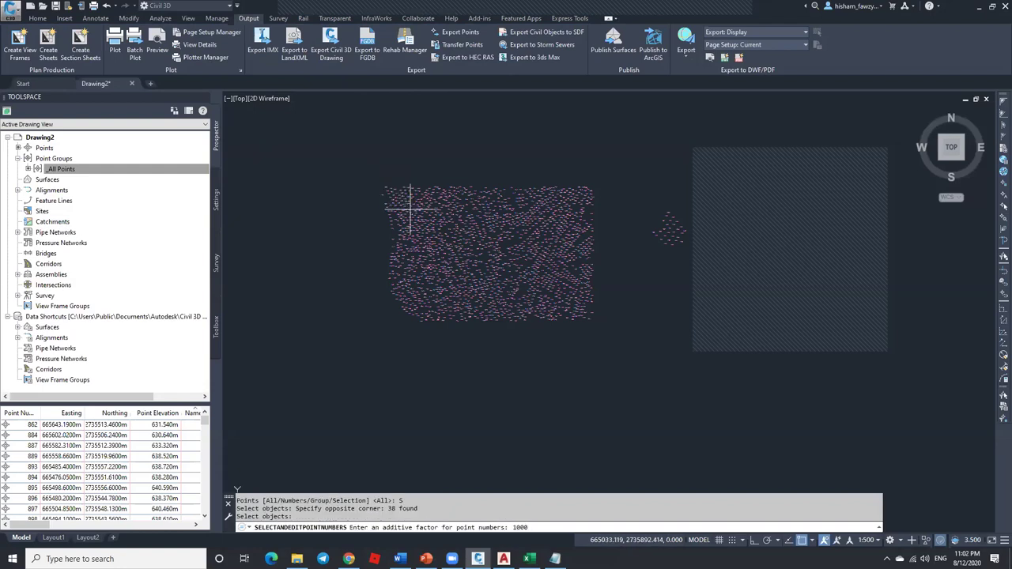
pyautogui.write('1000')
pyautogui.press('Return')
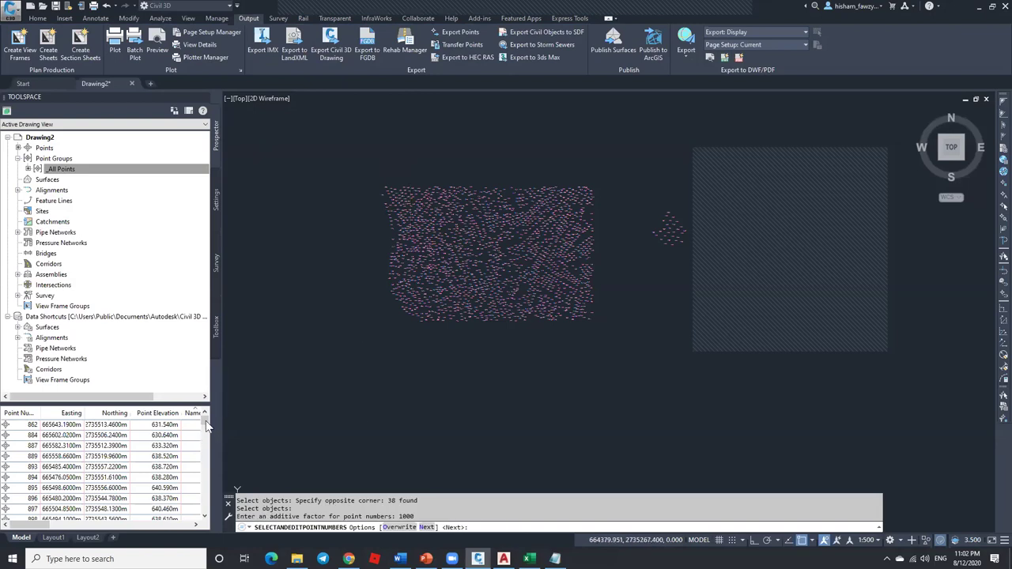
pyautogui.press('Escape')
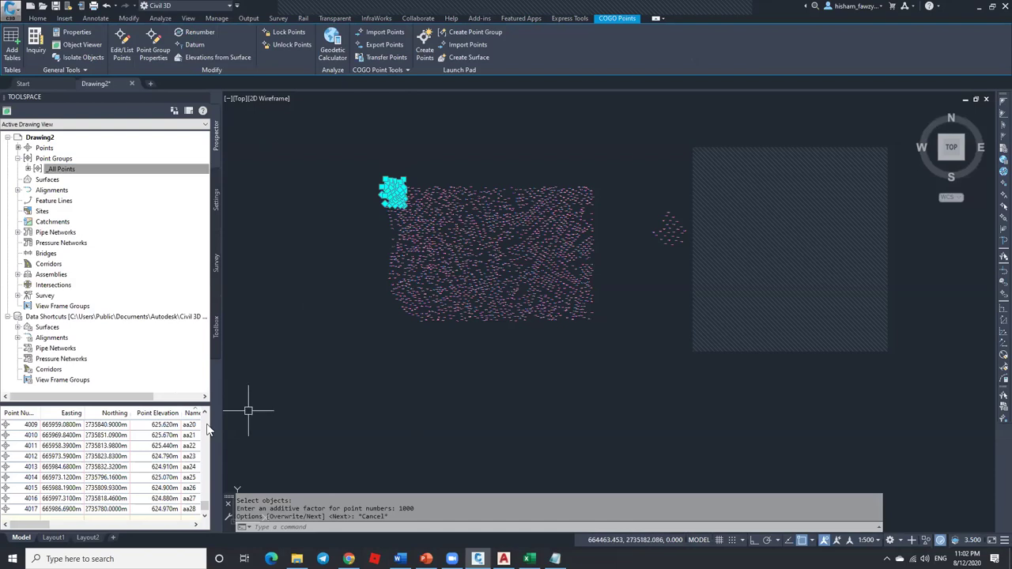
# Step: Examine the point list for the renumbered points and check the point number of the northwest corner point in the drawing
pyautogui.moveTo(204, 510); pyautogui.dragTo(205, 419)
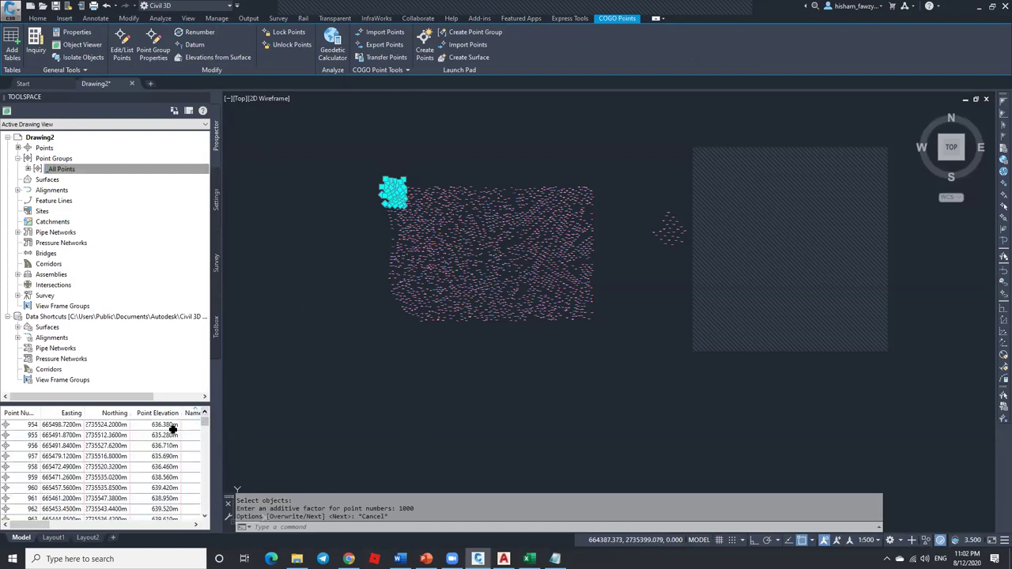
pyautogui.scroll(-20, 172, 427)
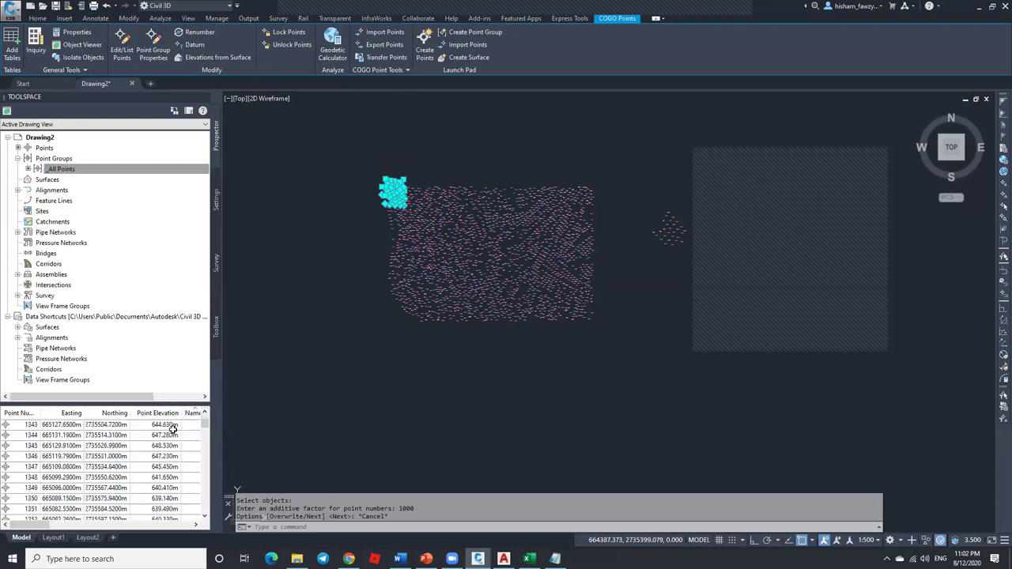
pyautogui.moveTo(198, 427); pyautogui.dragTo(200, 496)
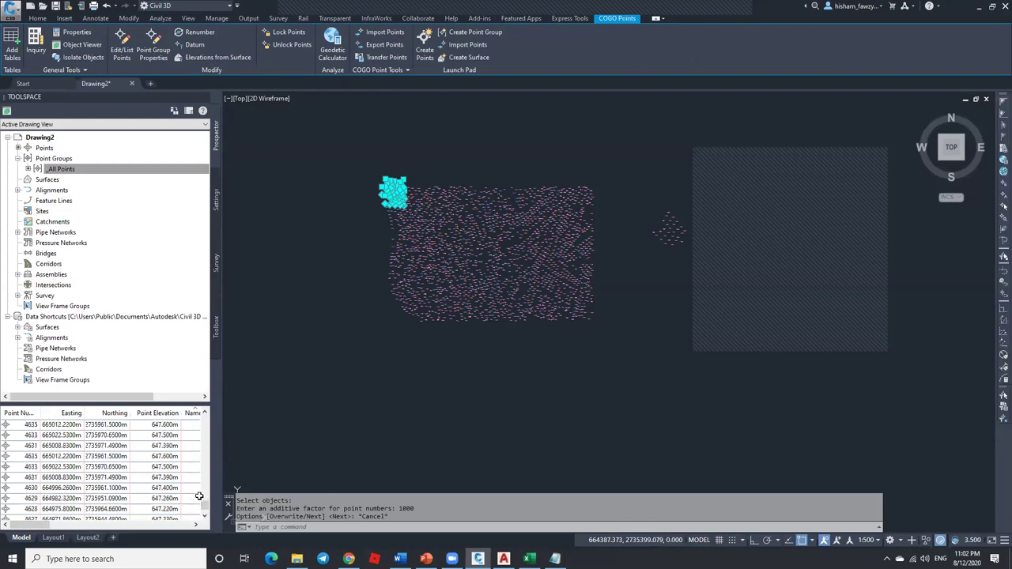
pyautogui.scroll(-1, 80, 468)
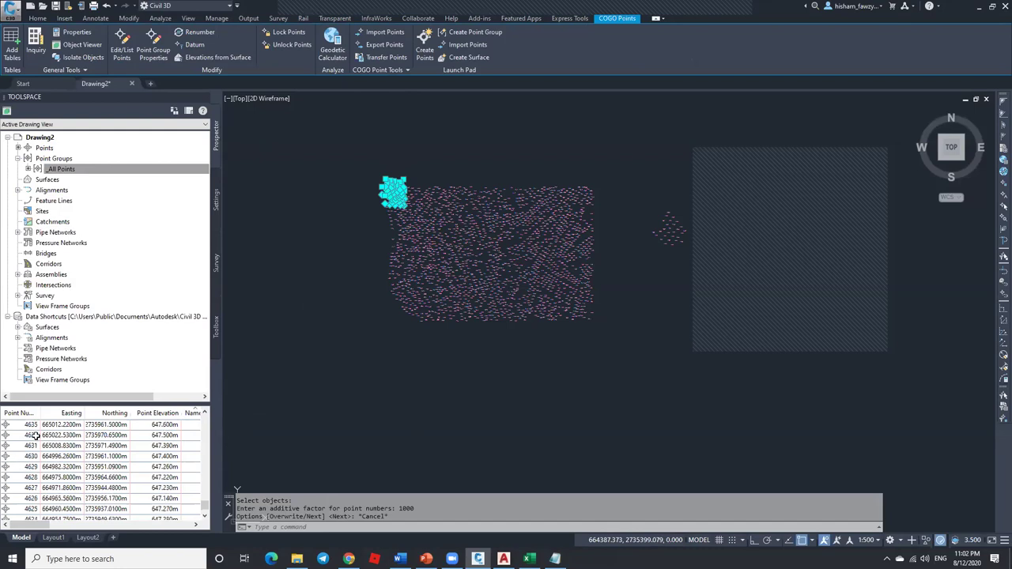
pyautogui.scroll(5, 383, 179)
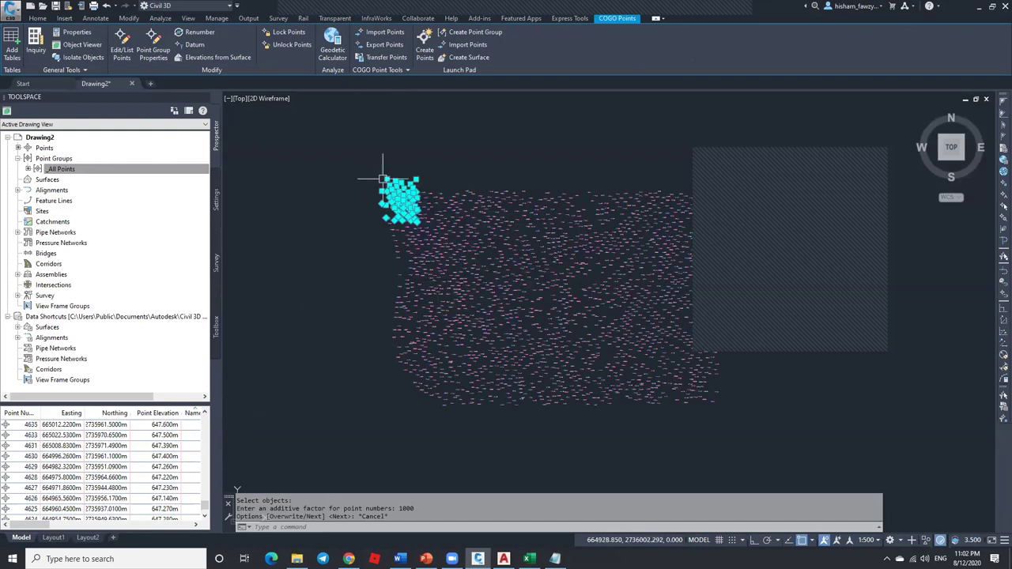
pyautogui.scroll(3, 383, 179)
pyautogui.press('Escape')
pyautogui.click(397, 407)
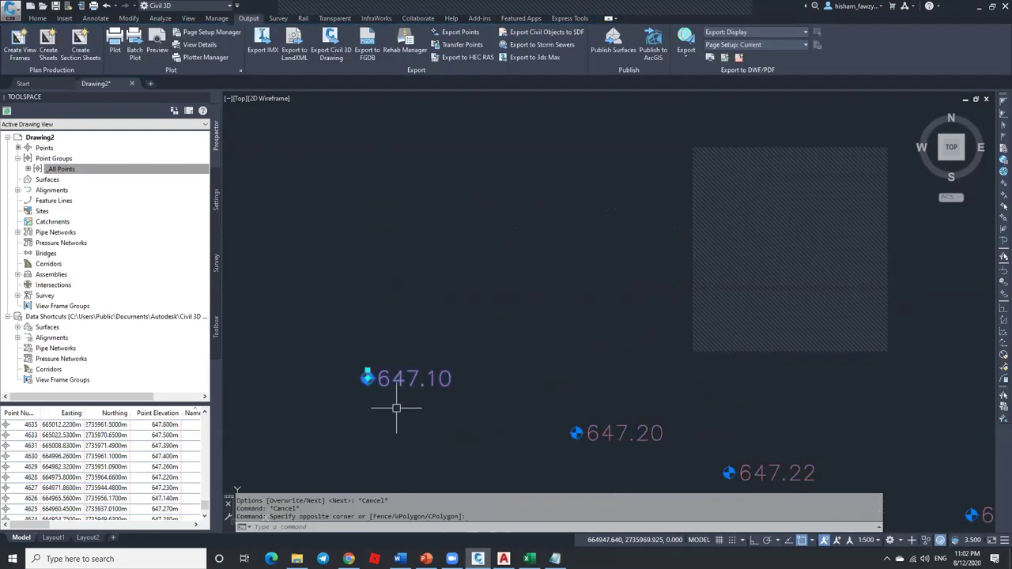
pyautogui.click(492, 280)
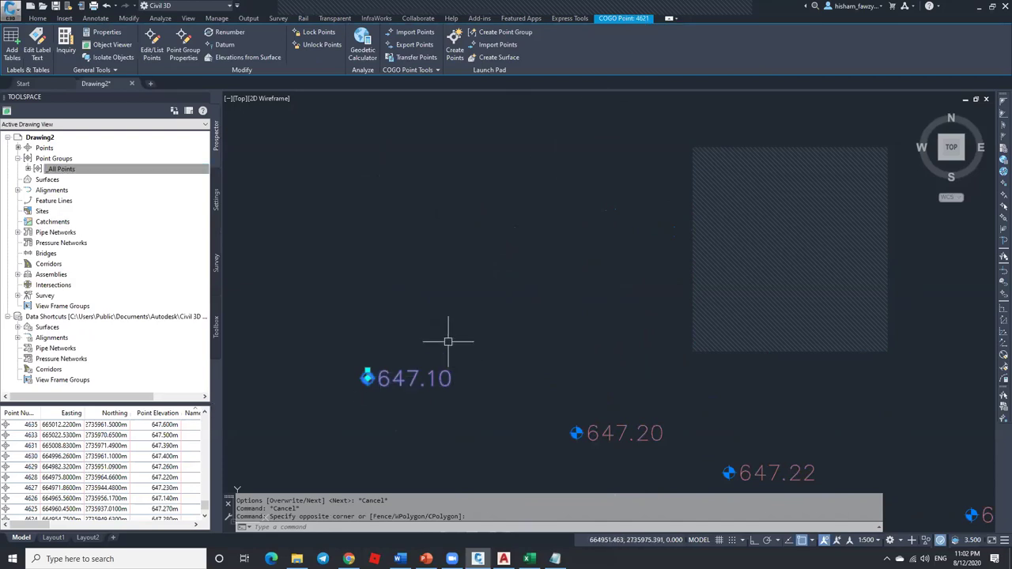
pyautogui.scroll(-5, 452, 289)
pyautogui.scroll(-3, 453, 288)
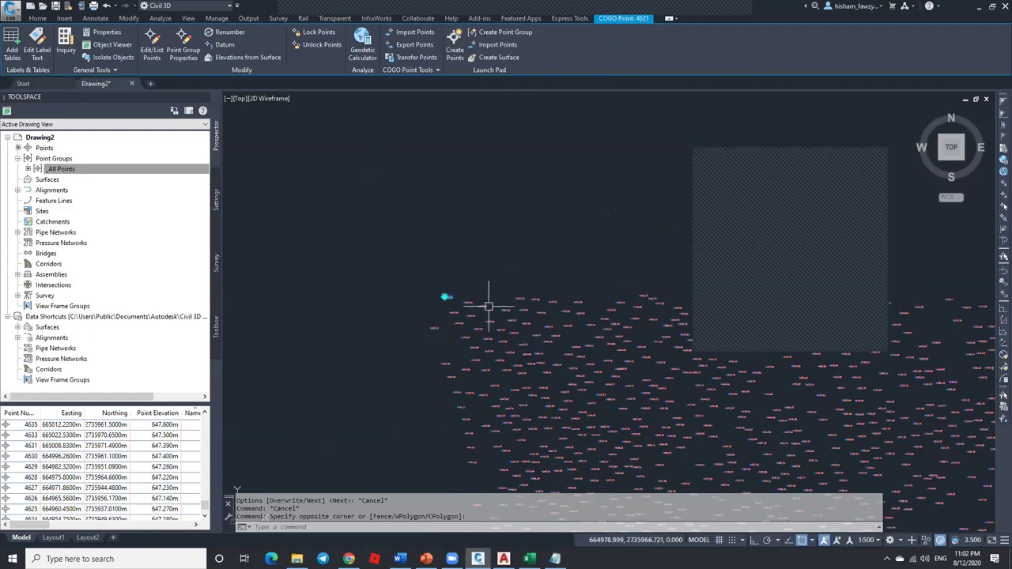
pyautogui.press('Escape')
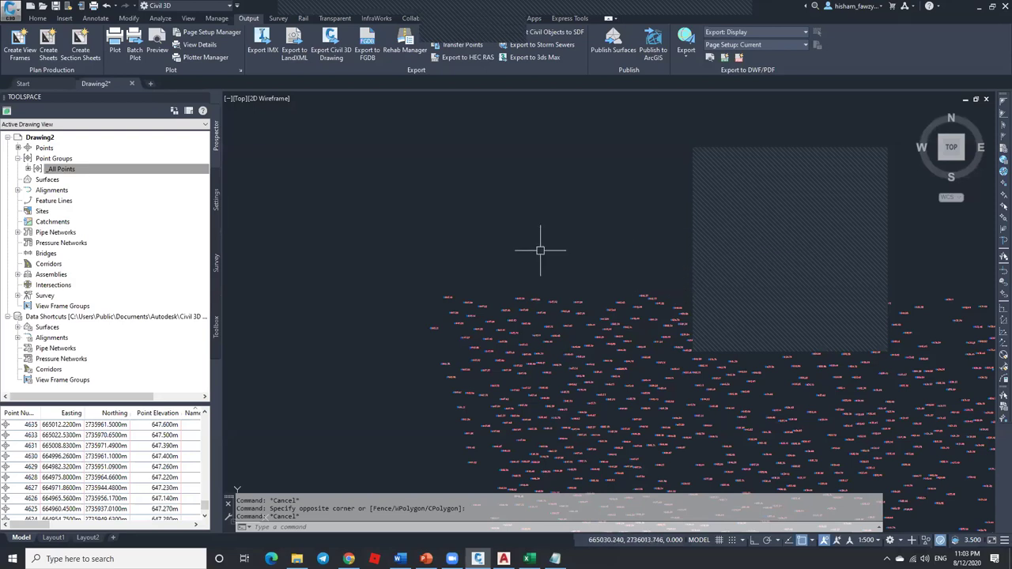
# Step: Use ZTP to look for point 1000 and zoom to point 4000, and select the located point to check its number
pyautogui.press('Escape')
pyautogui.click(348, 526)
pyautogui.scroll(-5, 401, 406)
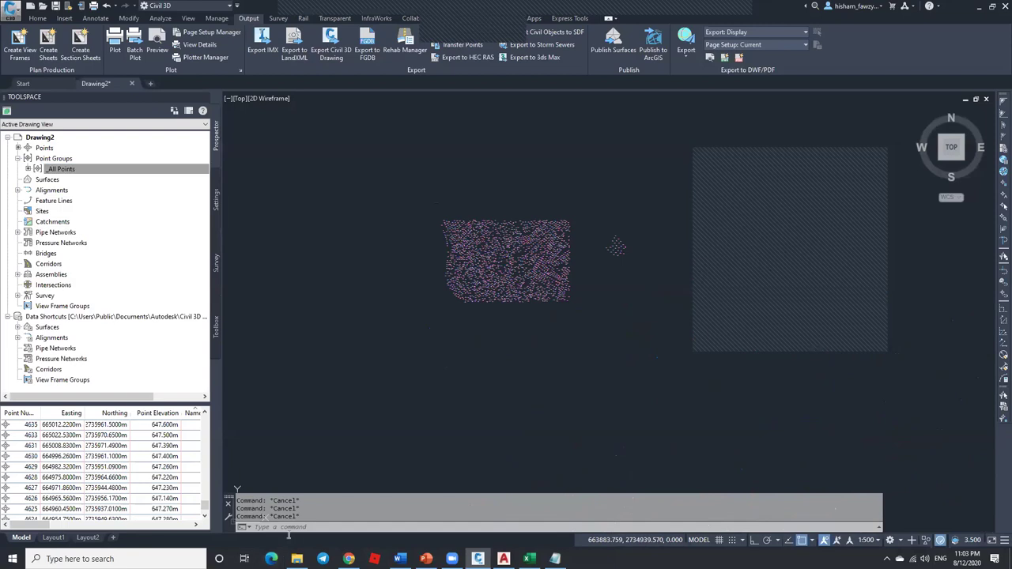
pyautogui.click(291, 527)
pyautogui.write('ZTP')
pyautogui.press('Return')
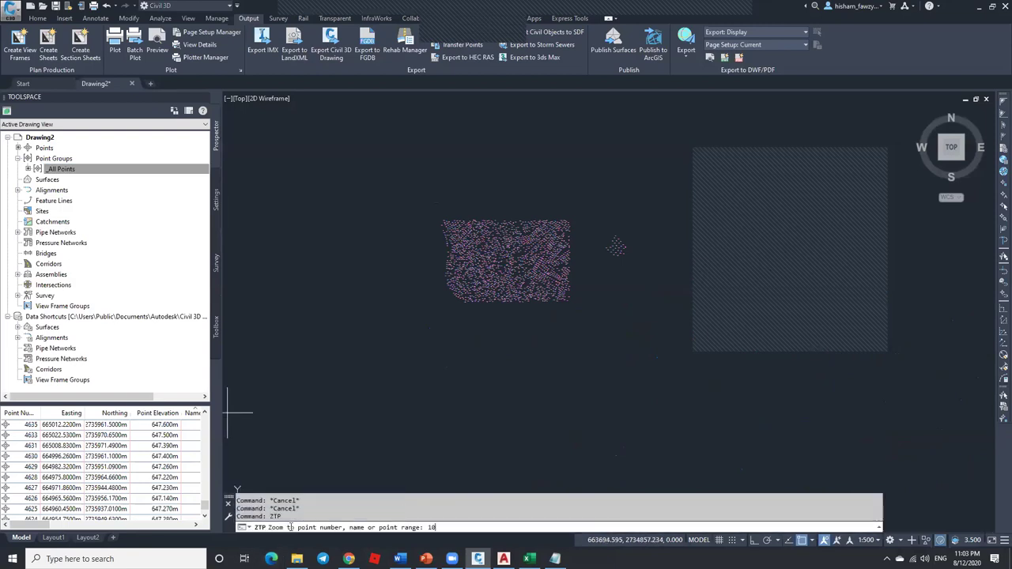
pyautogui.write('1000')
pyautogui.press('Return')
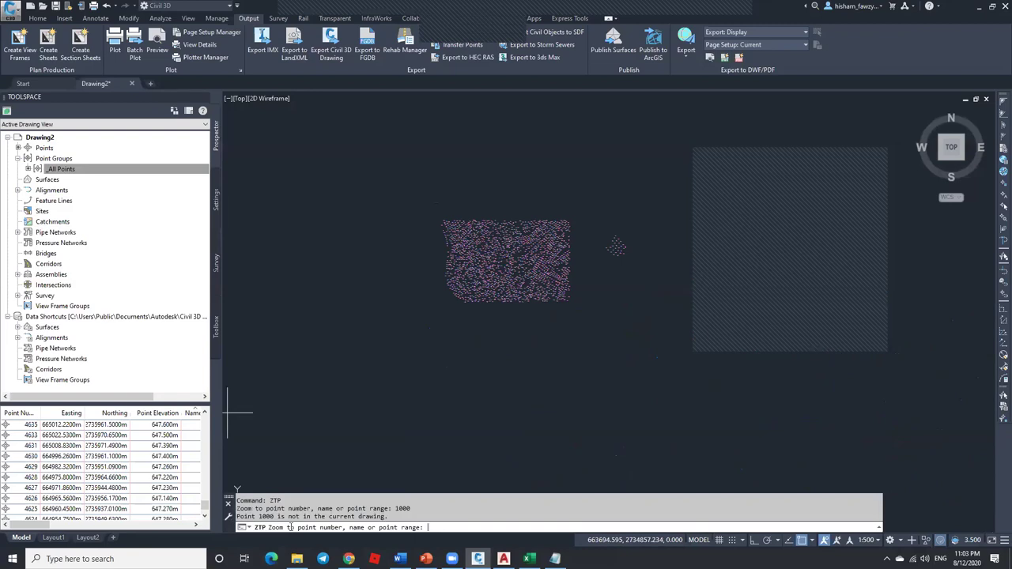
pyautogui.write('4000')
pyautogui.press('Return')
pyautogui.scroll(-3, 474, 261)
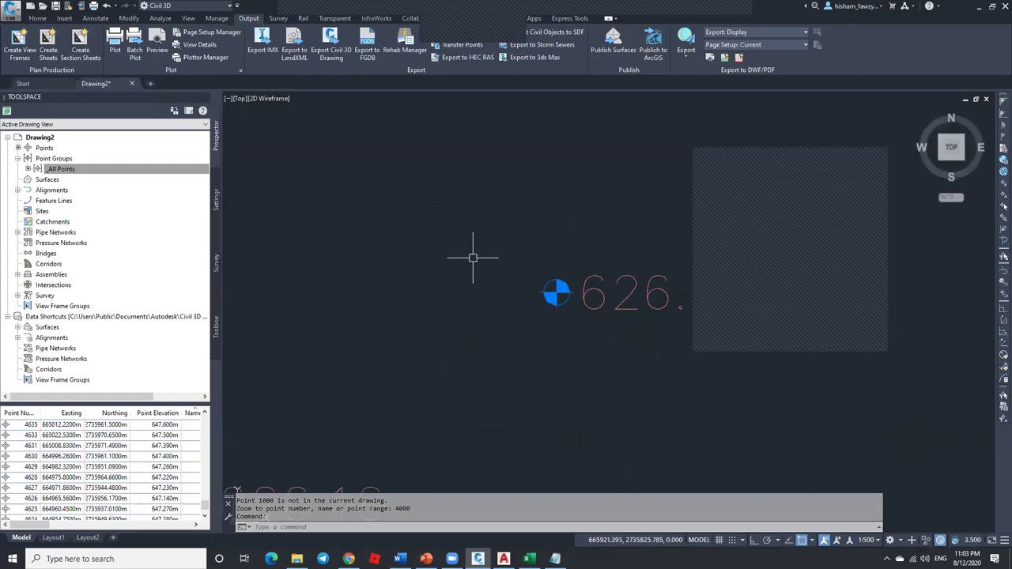
pyautogui.press('Escape')
pyautogui.click(557, 292)
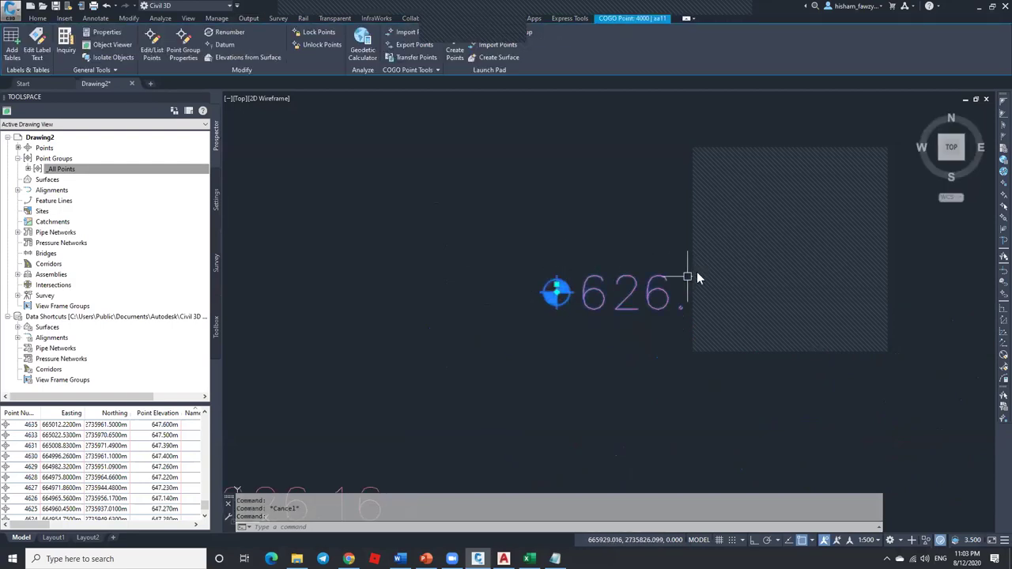
pyautogui.press('Escape')
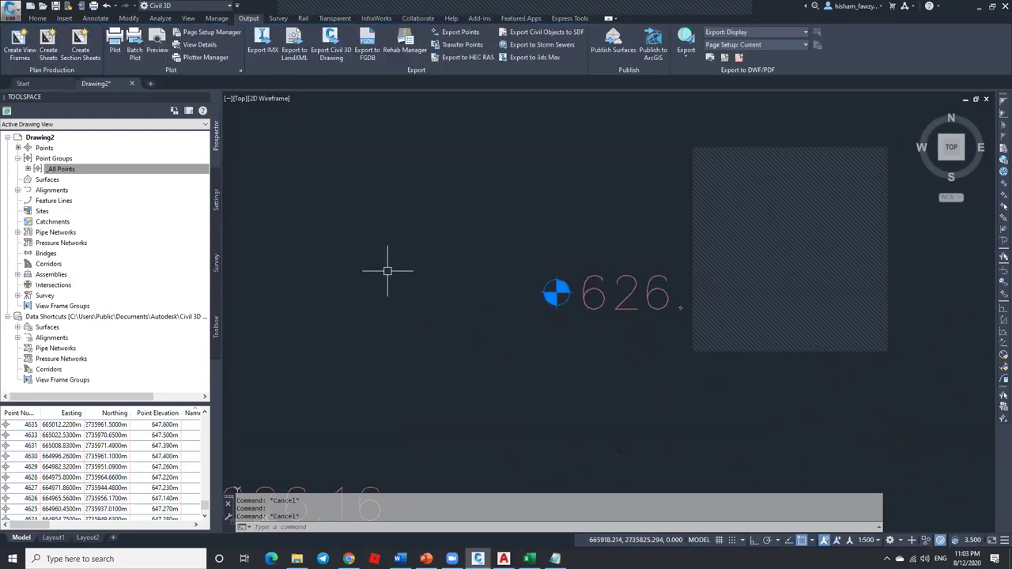
pyautogui.click(158, 172)
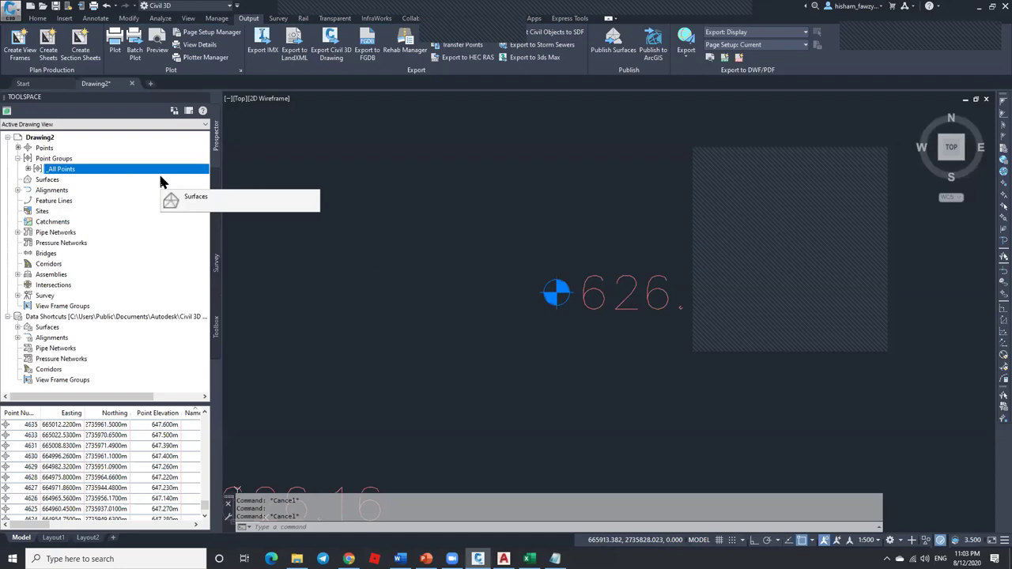
pyautogui.scroll(-5, 287, 203)
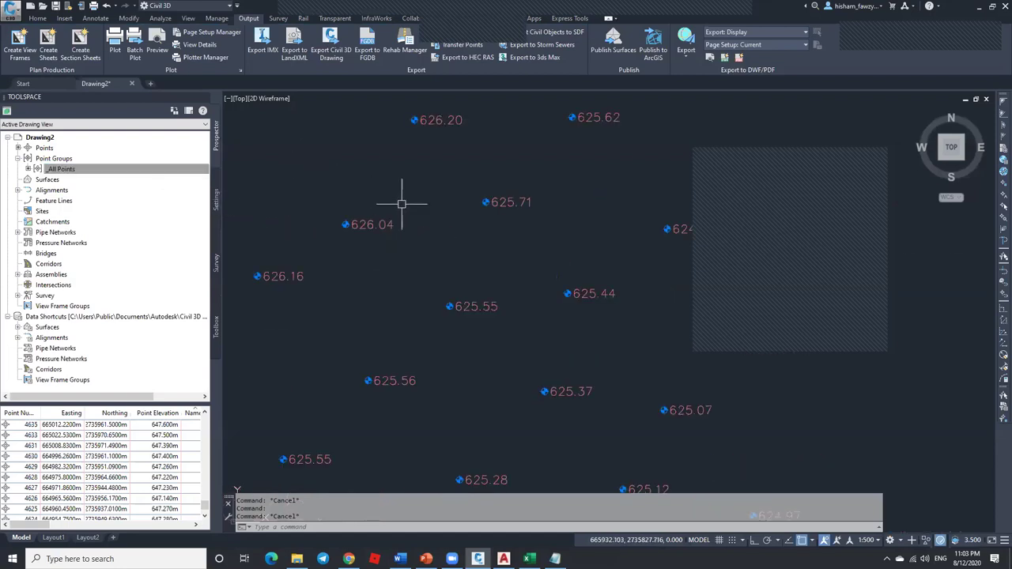
pyautogui.scroll(-2, 411, 209)
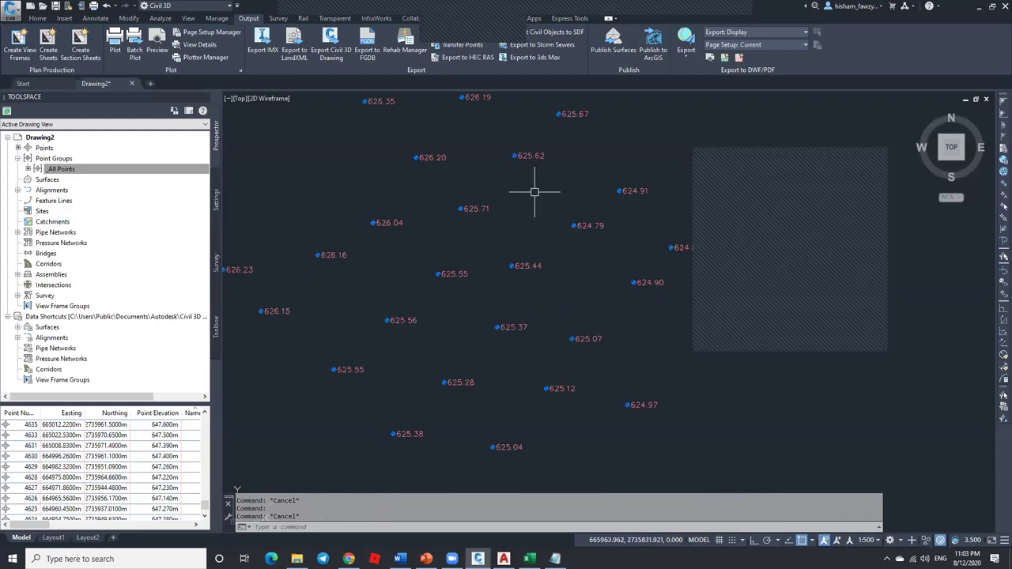